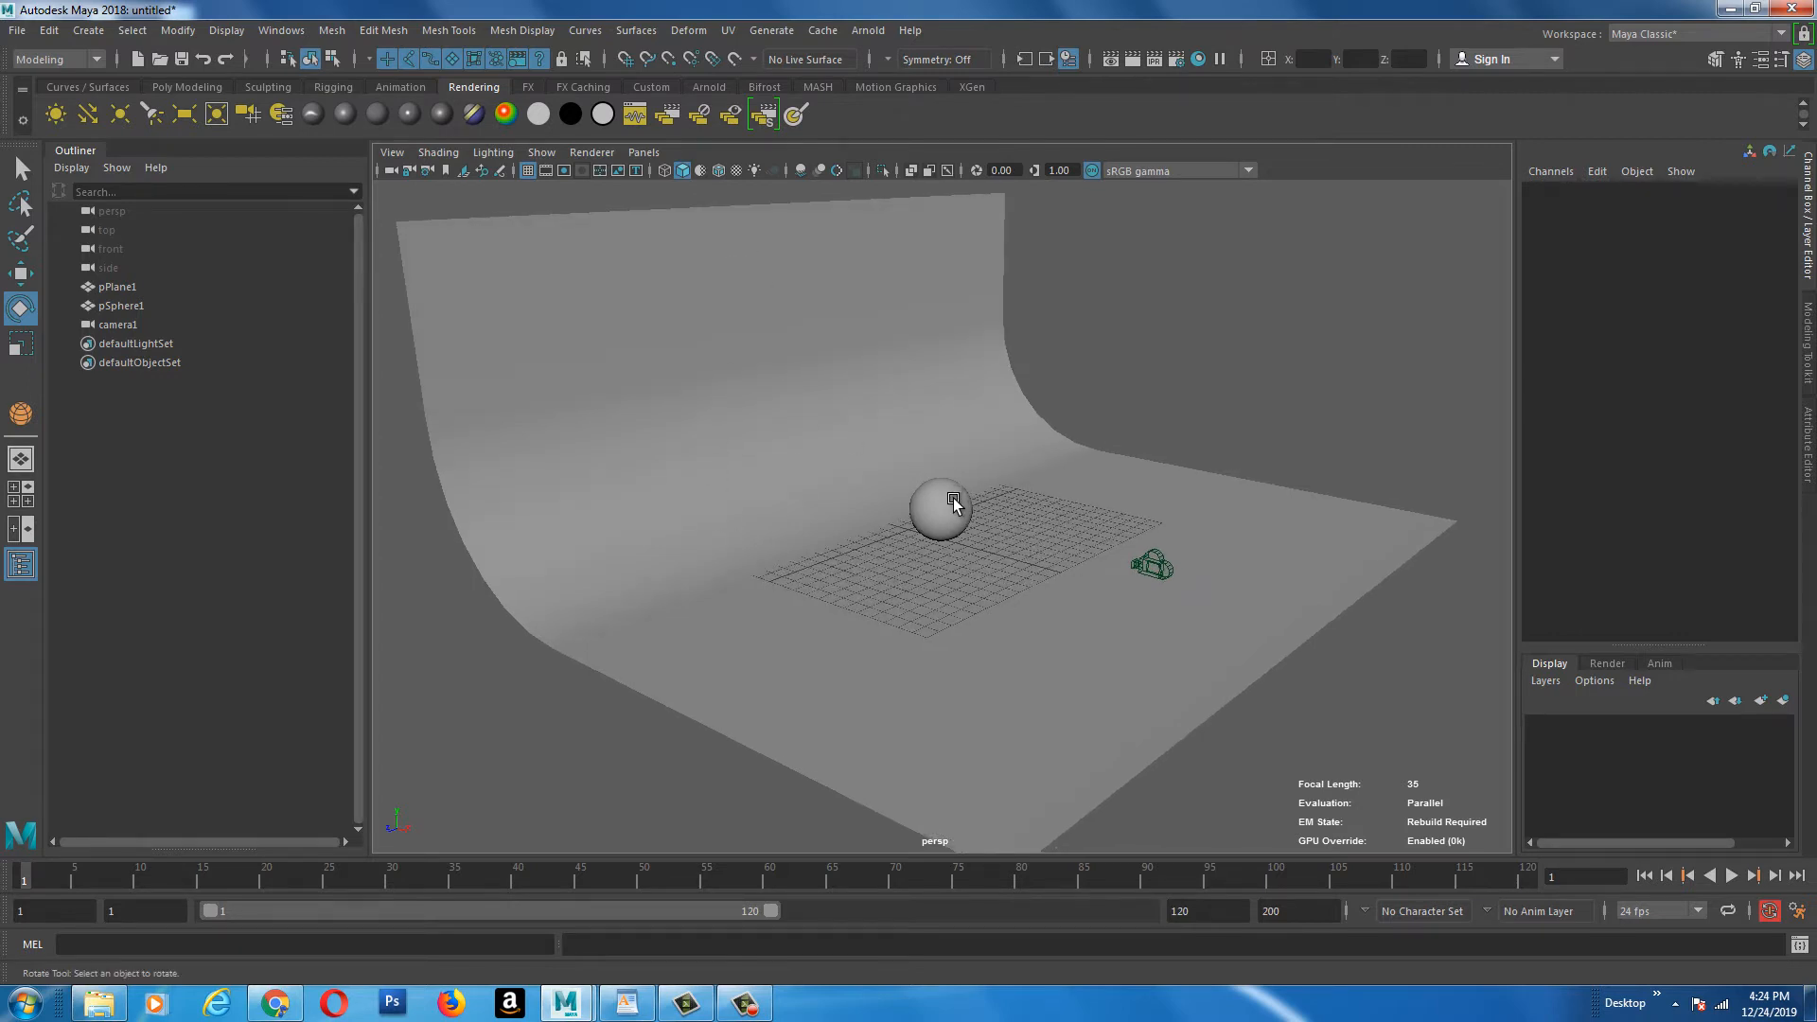
Select the render camera in front of the sphere and look through camera1 in the viewport
mouse_move(1168, 589)
alt+mouse_down()
mouse_move(1098, 571)
mouse_move(1183, 587)
alt+mouse_up()
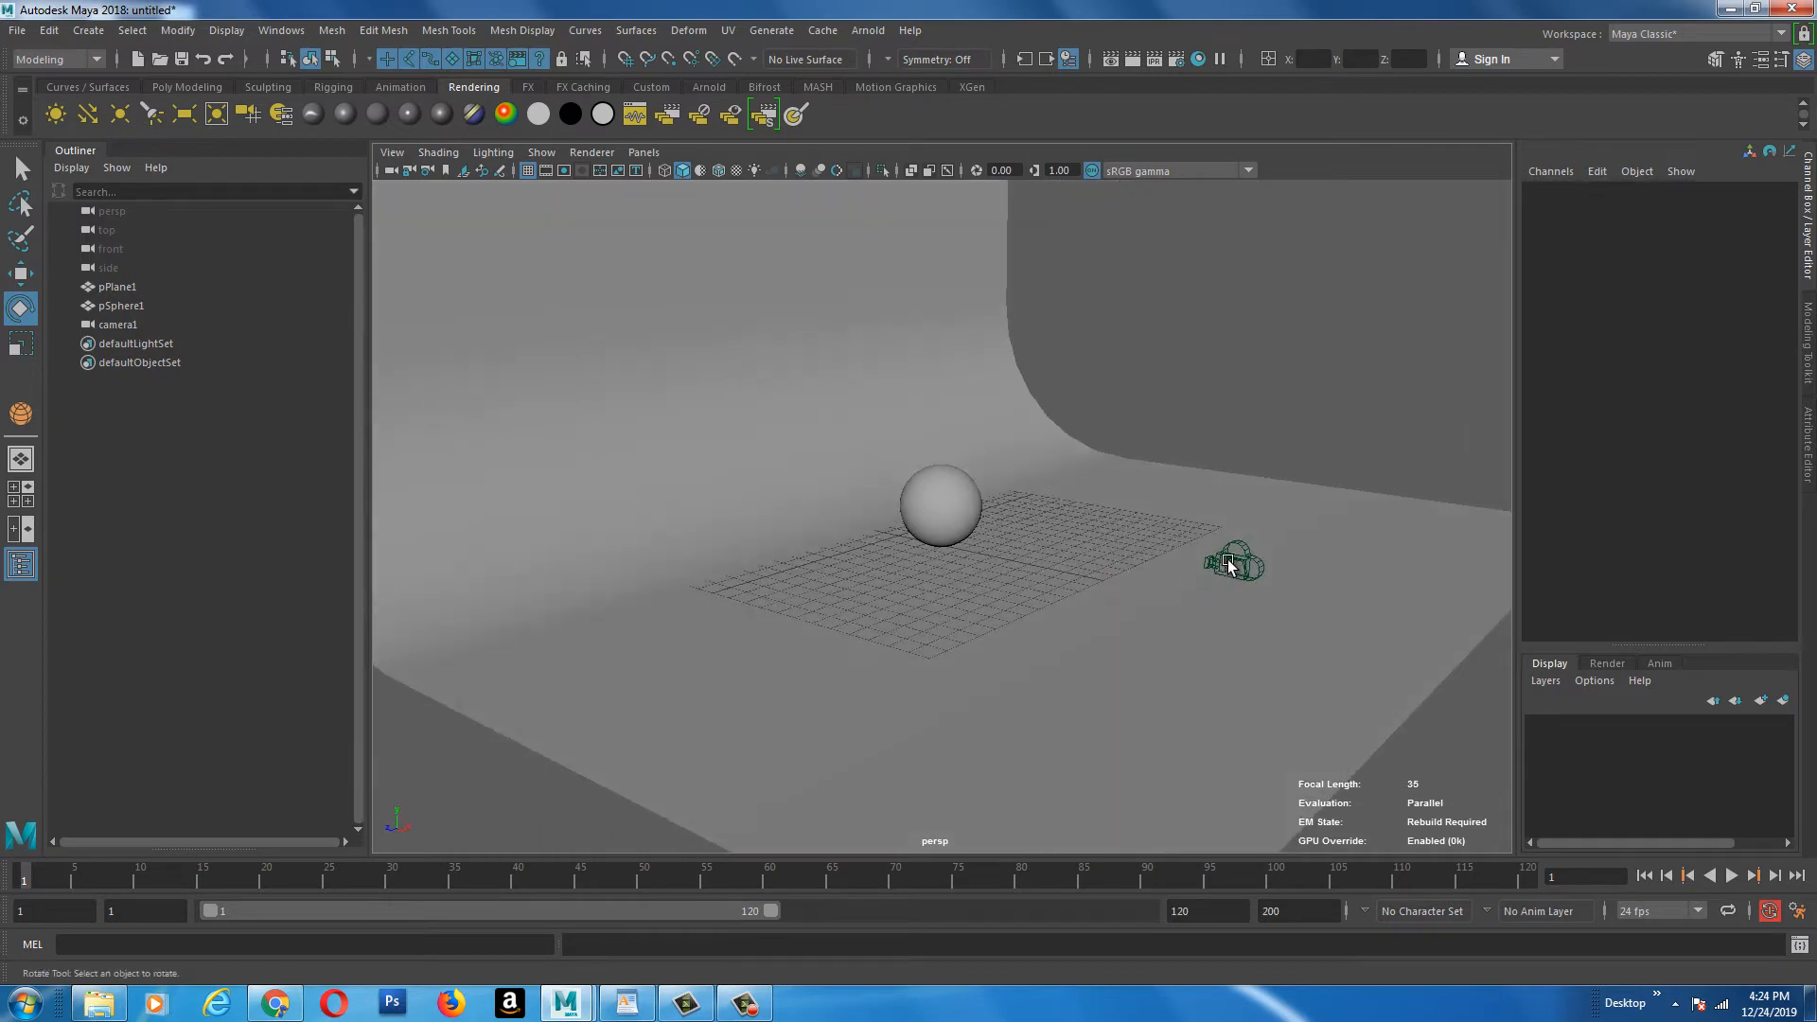
click(1227, 563)
click(1269, 600)
click(1242, 565)
alt+drag(1241, 565, 1194, 581)
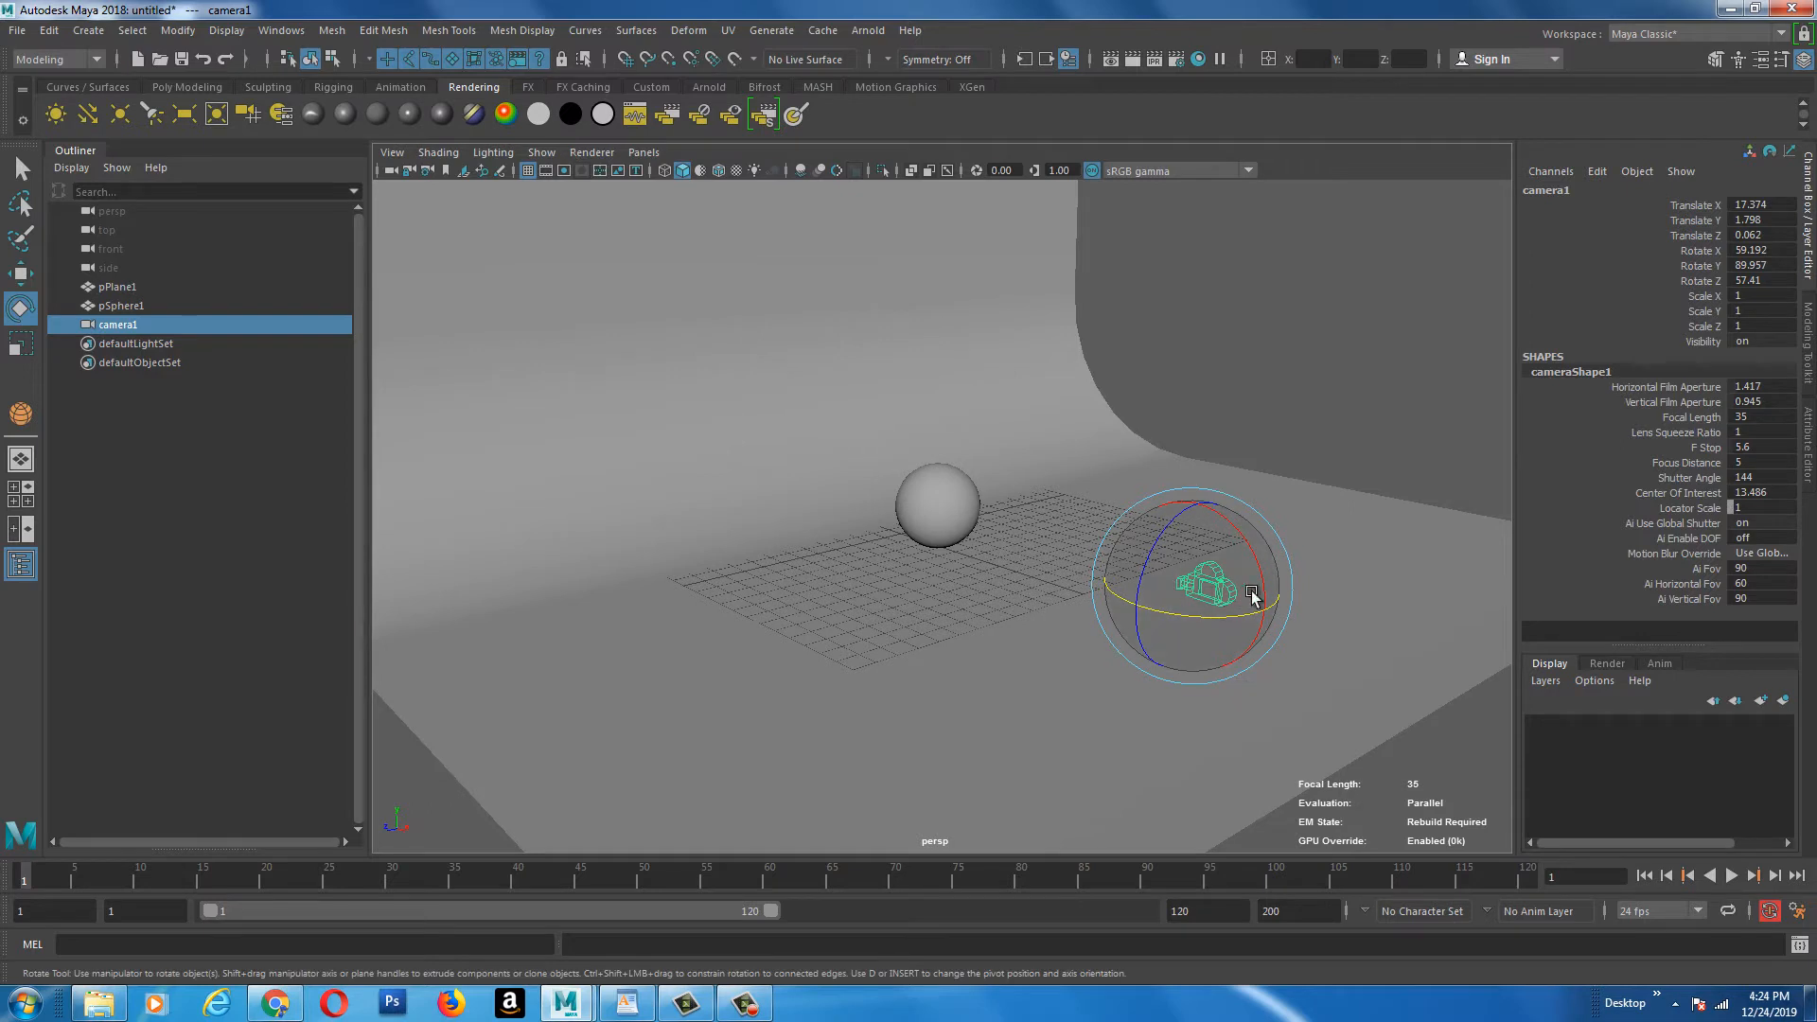
click(643, 152)
mouse_move(660, 173)
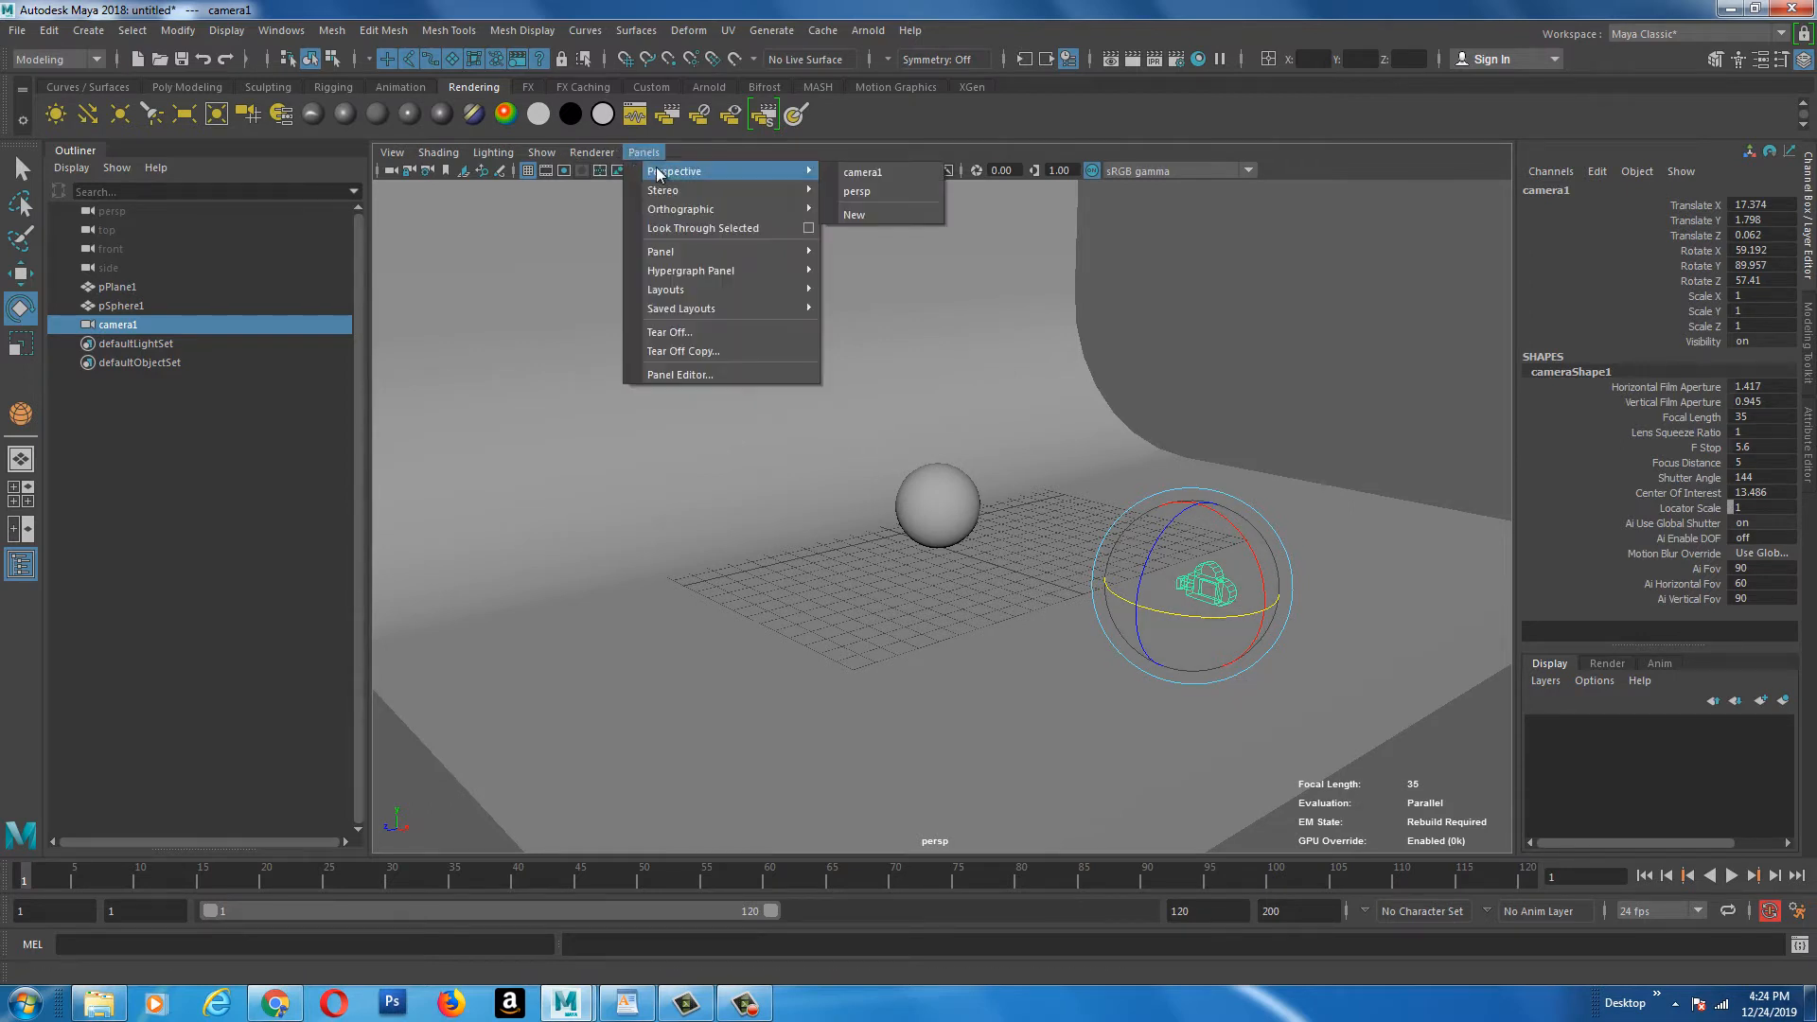
click(862, 172)
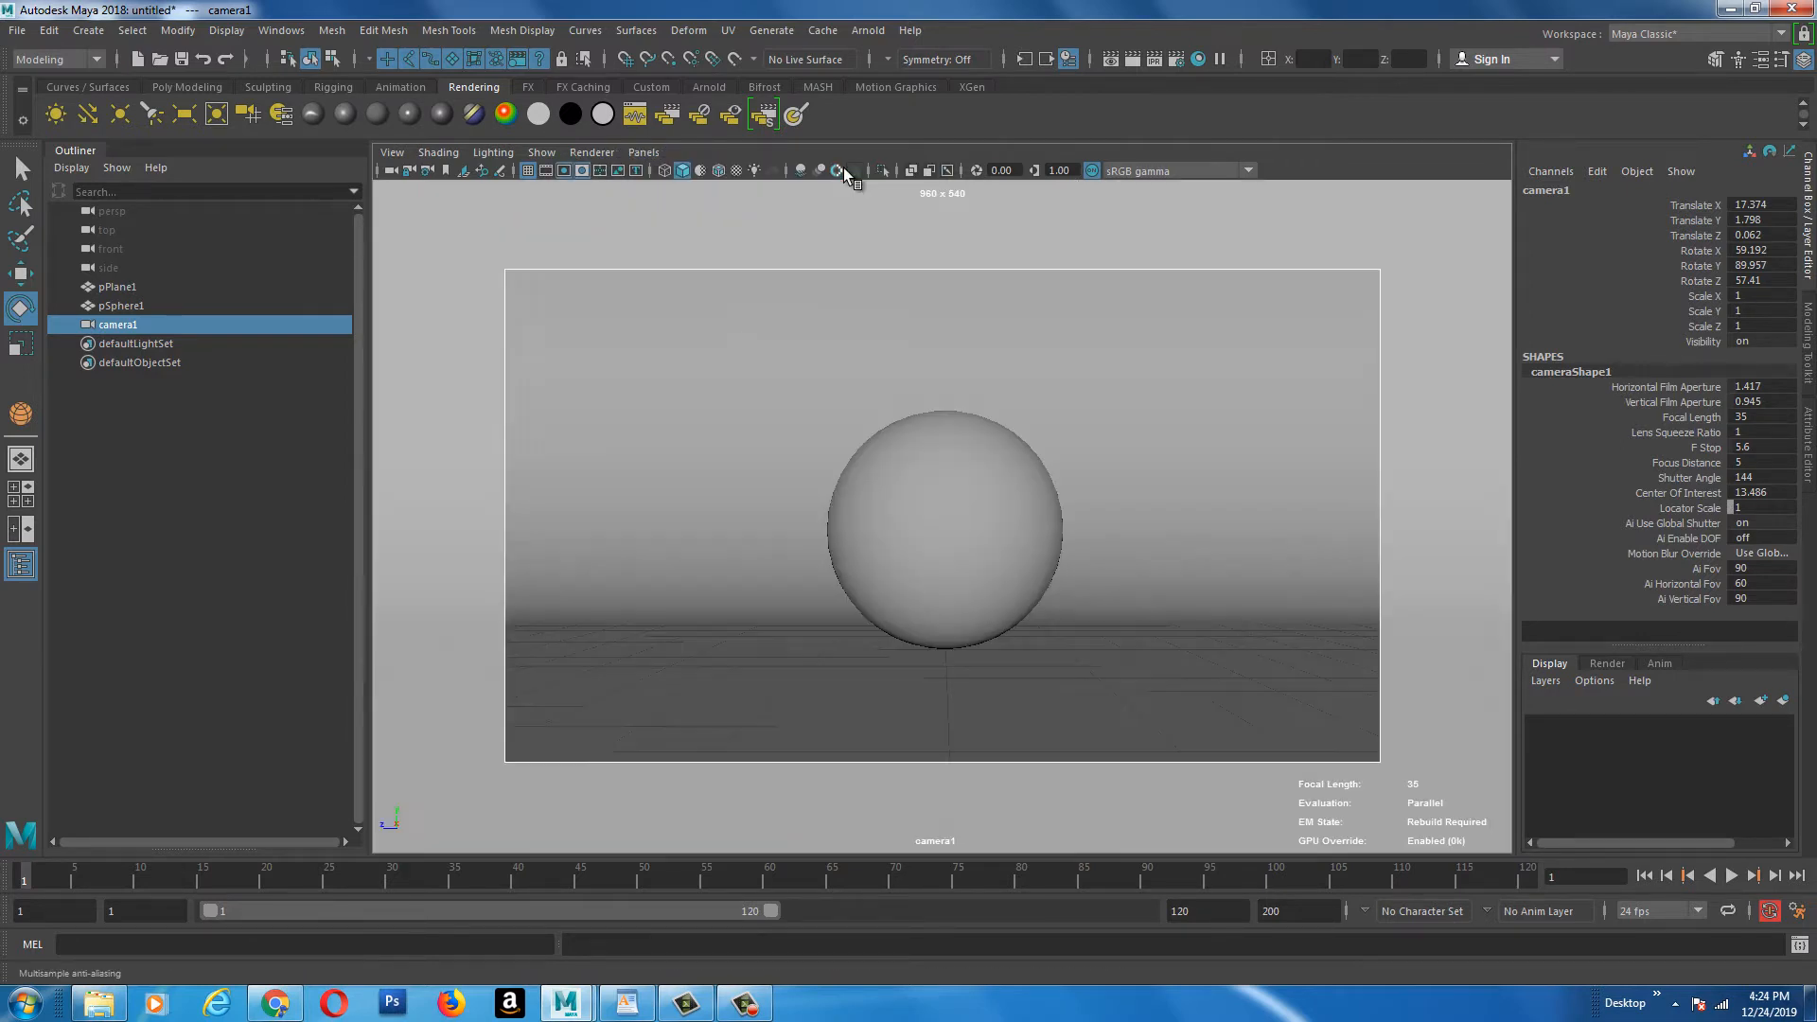
Select camera1 and lock all of its transform and shape channels so the framing cannot move
click(392, 152)
click(409, 188)
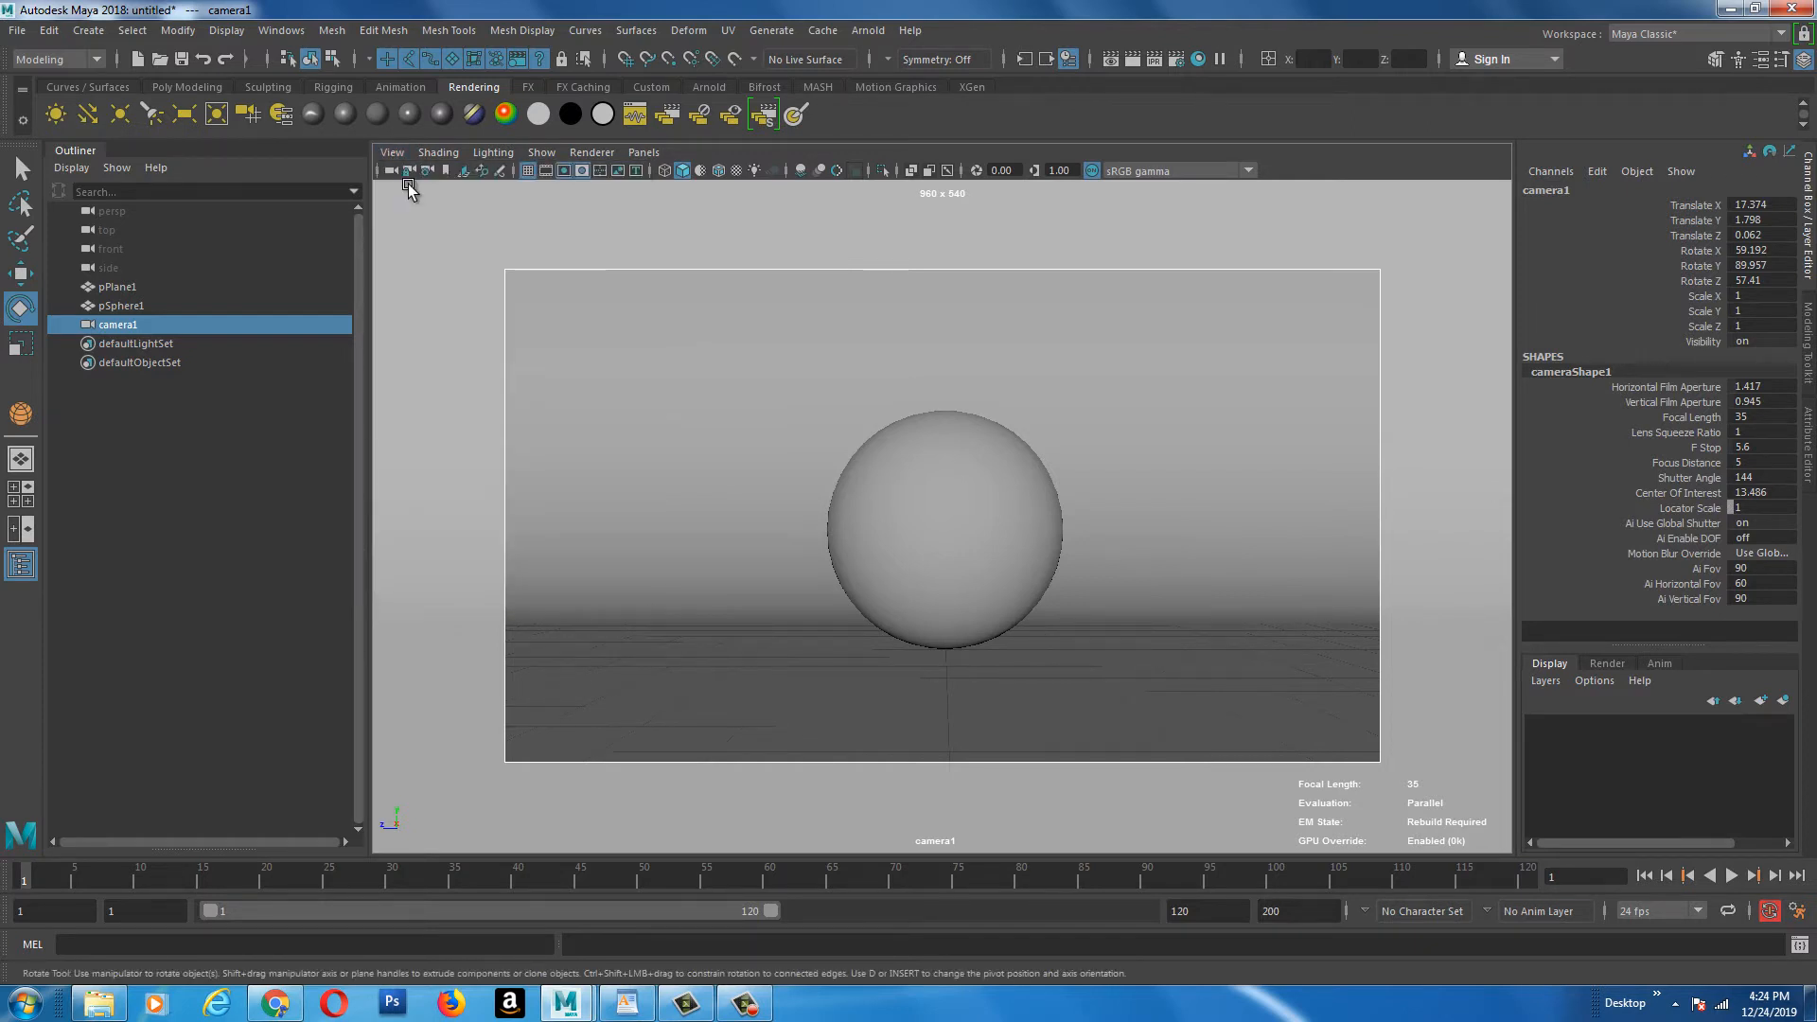
click(392, 152)
click(415, 188)
drag(1679, 205, 1764, 617)
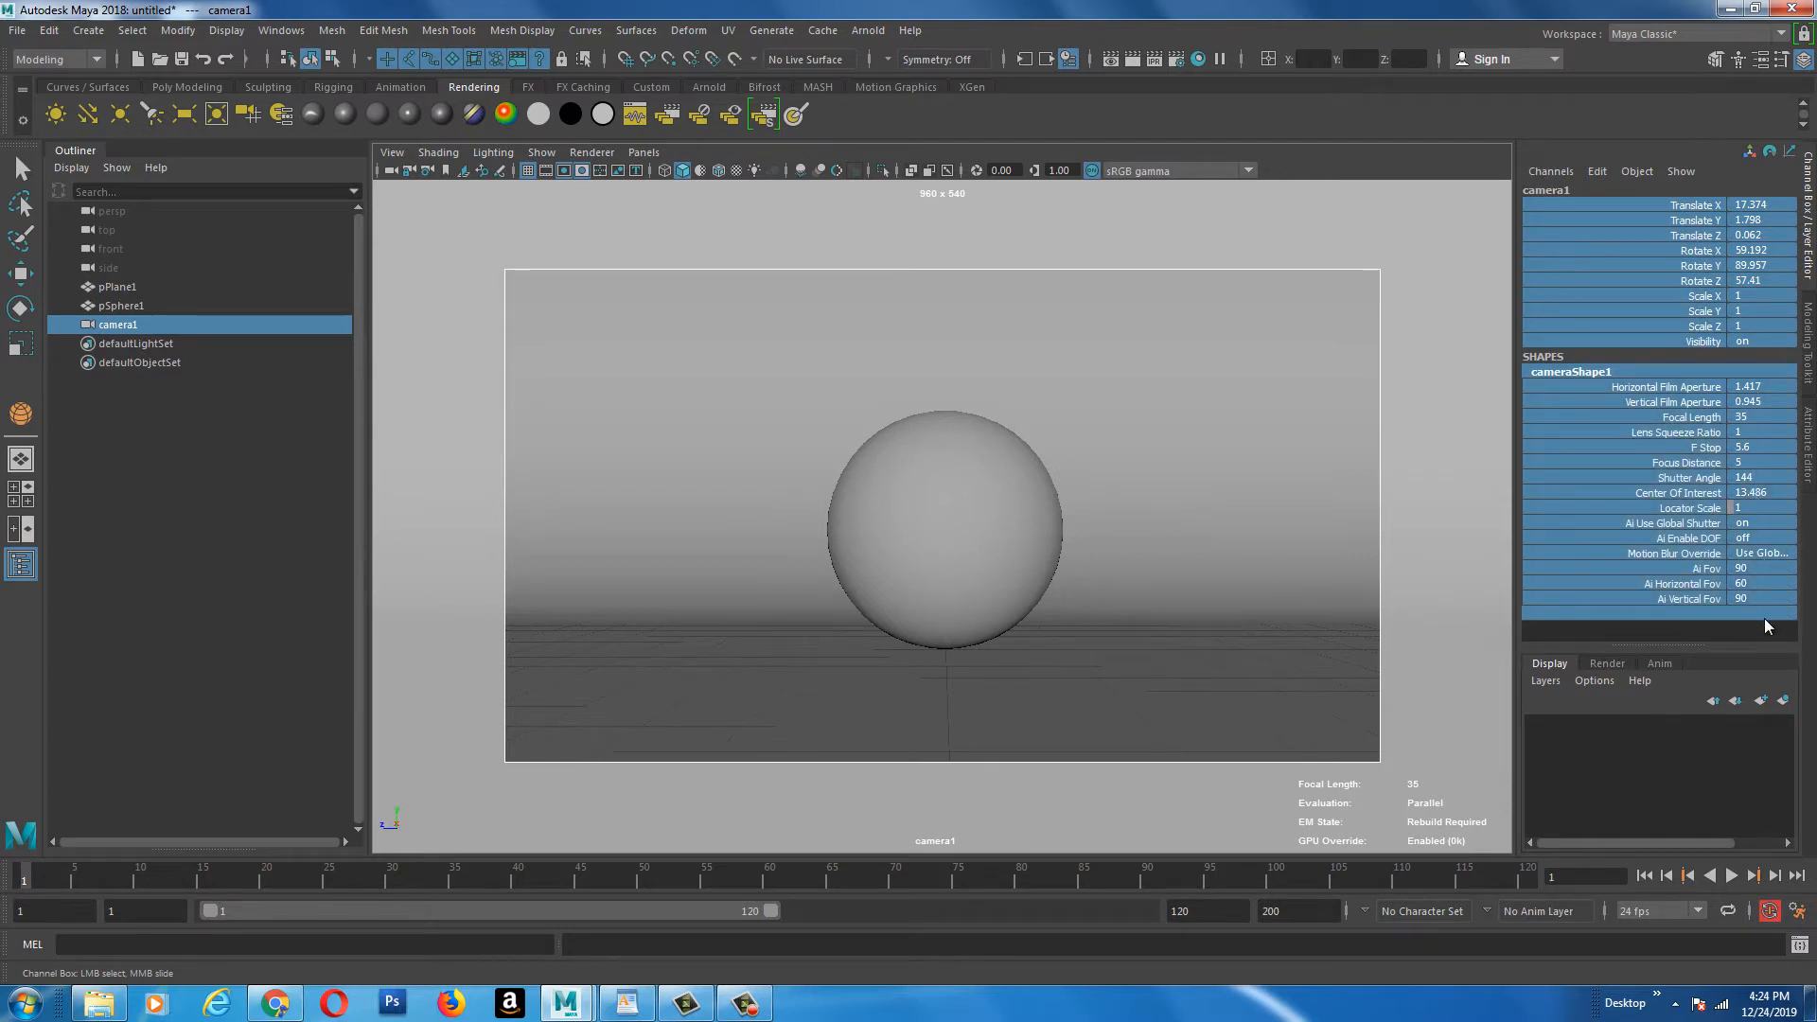
right_click(1688, 433)
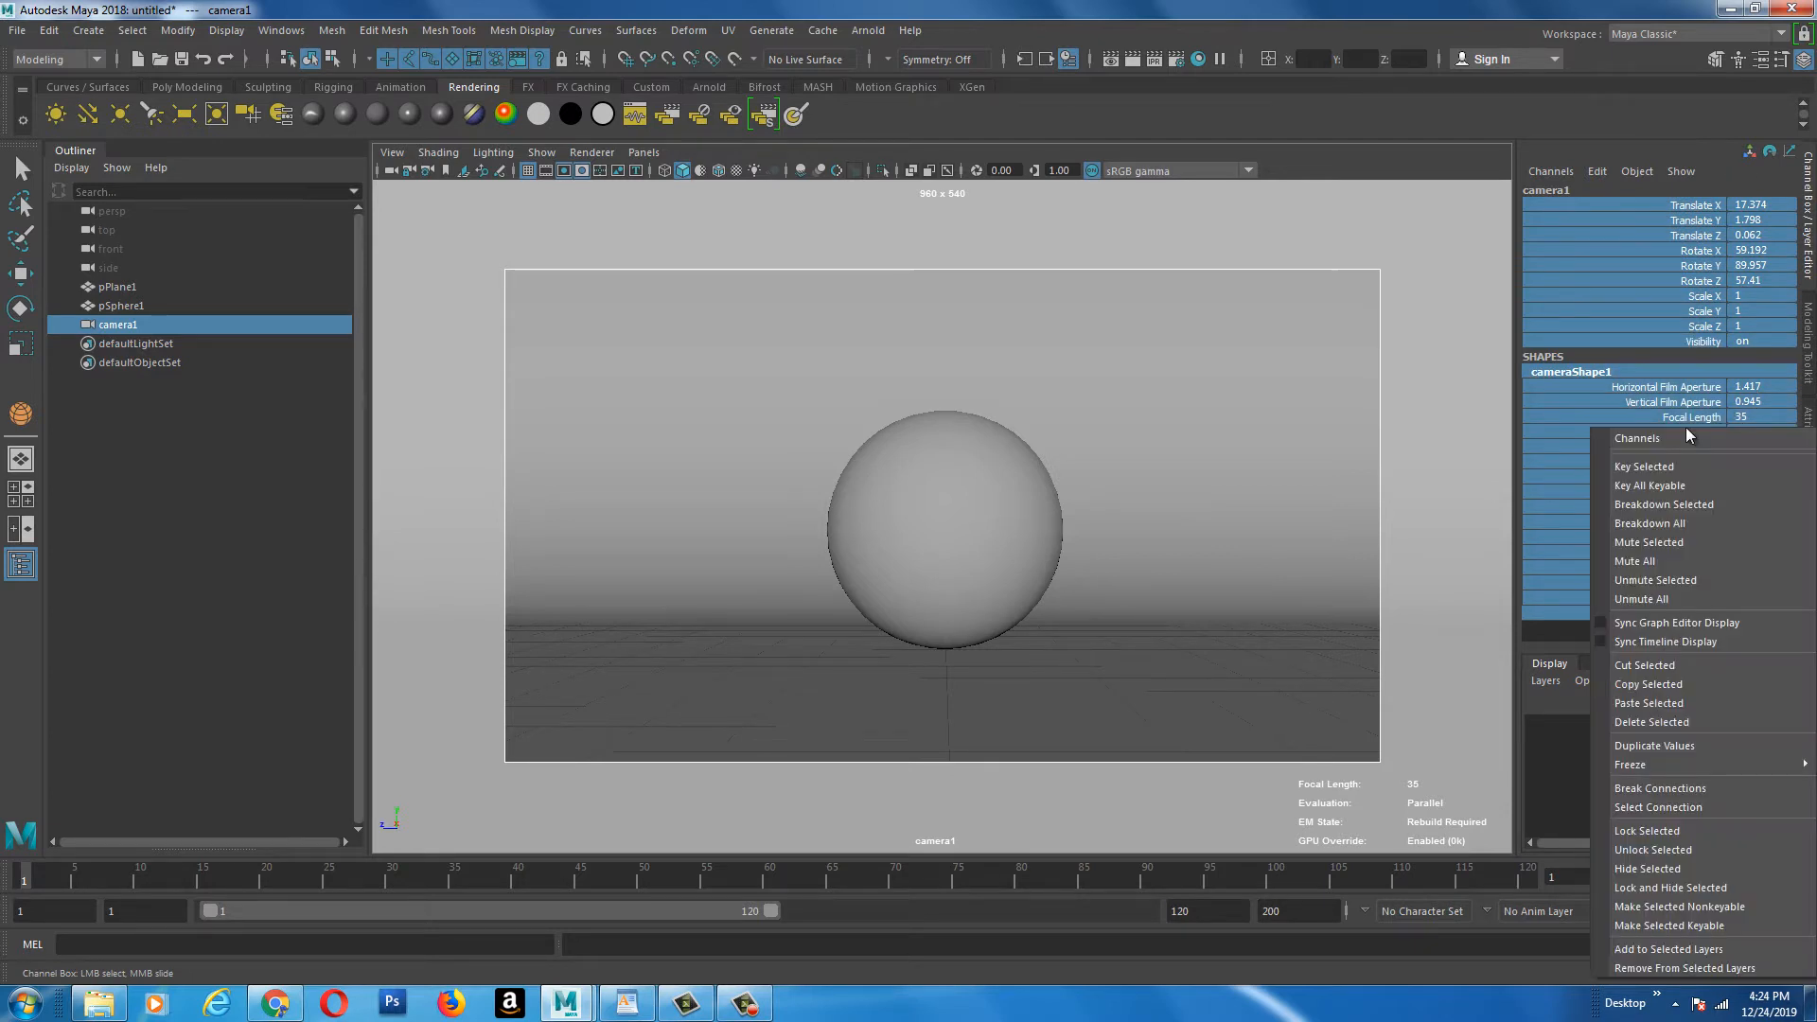
click(1683, 826)
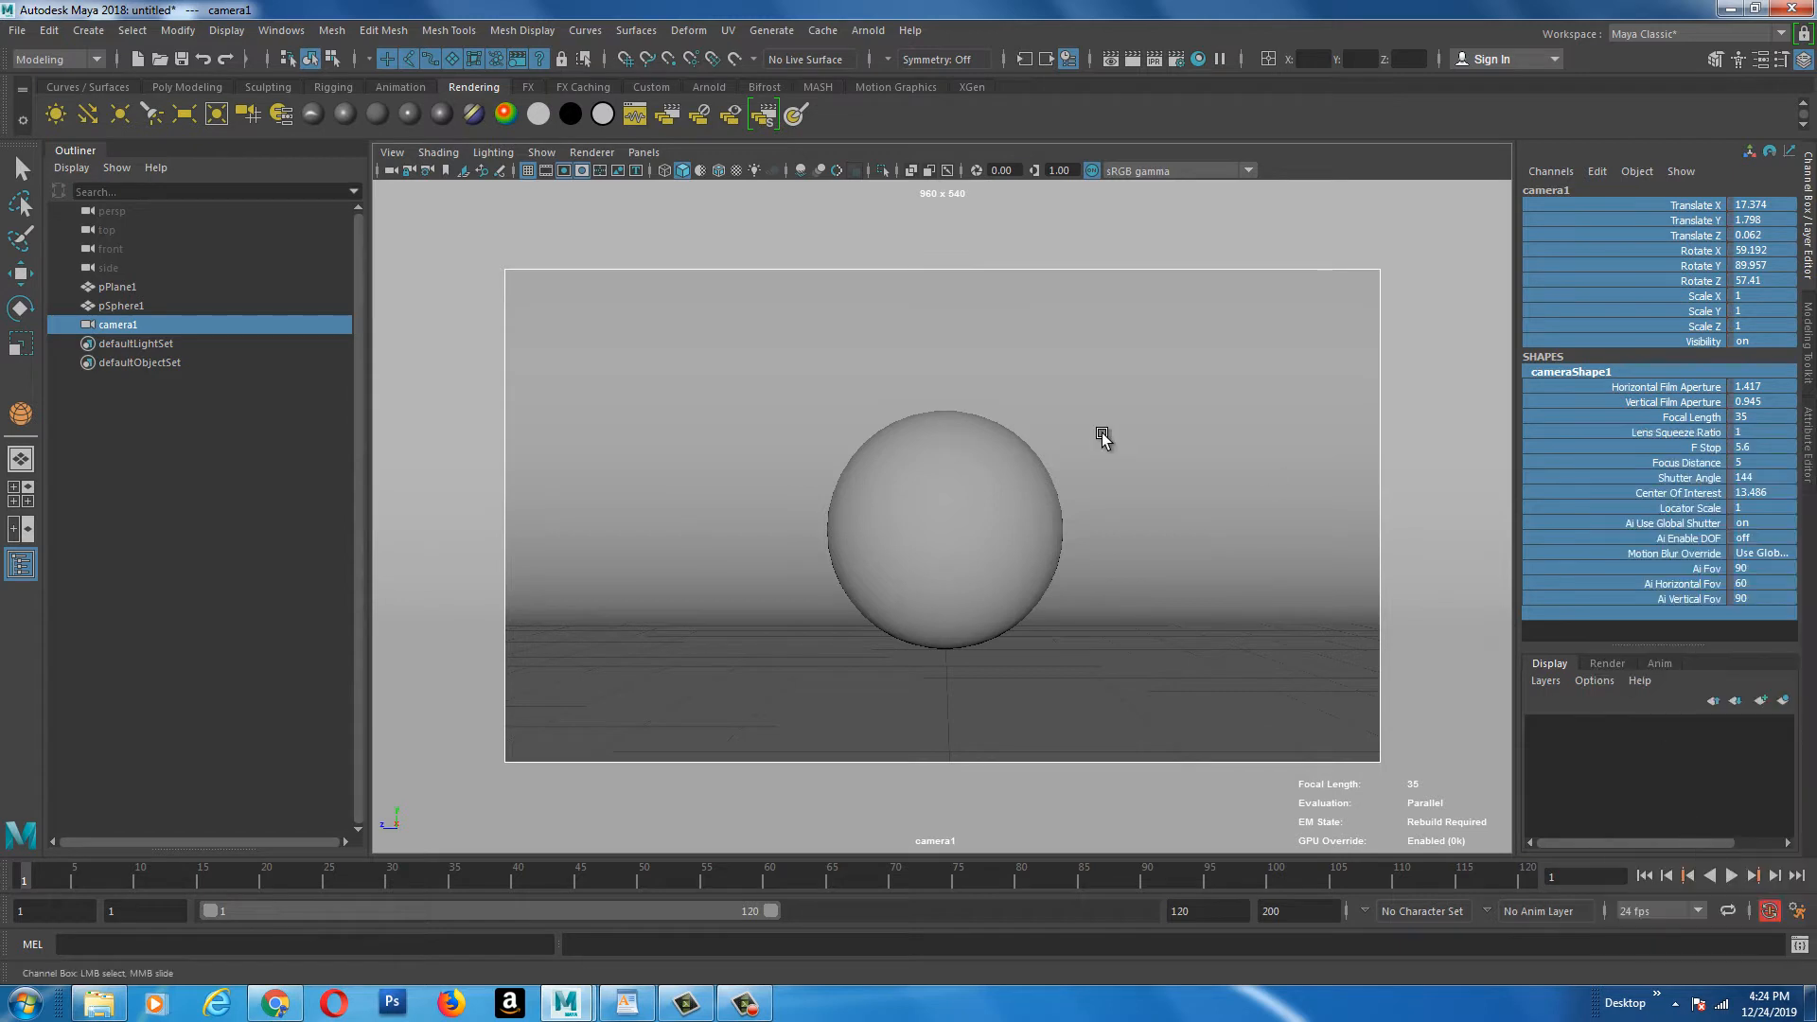
Switch to the four-view layout, enlarge the upper views, and show camera1 in place of the perspective view
click(1174, 337)
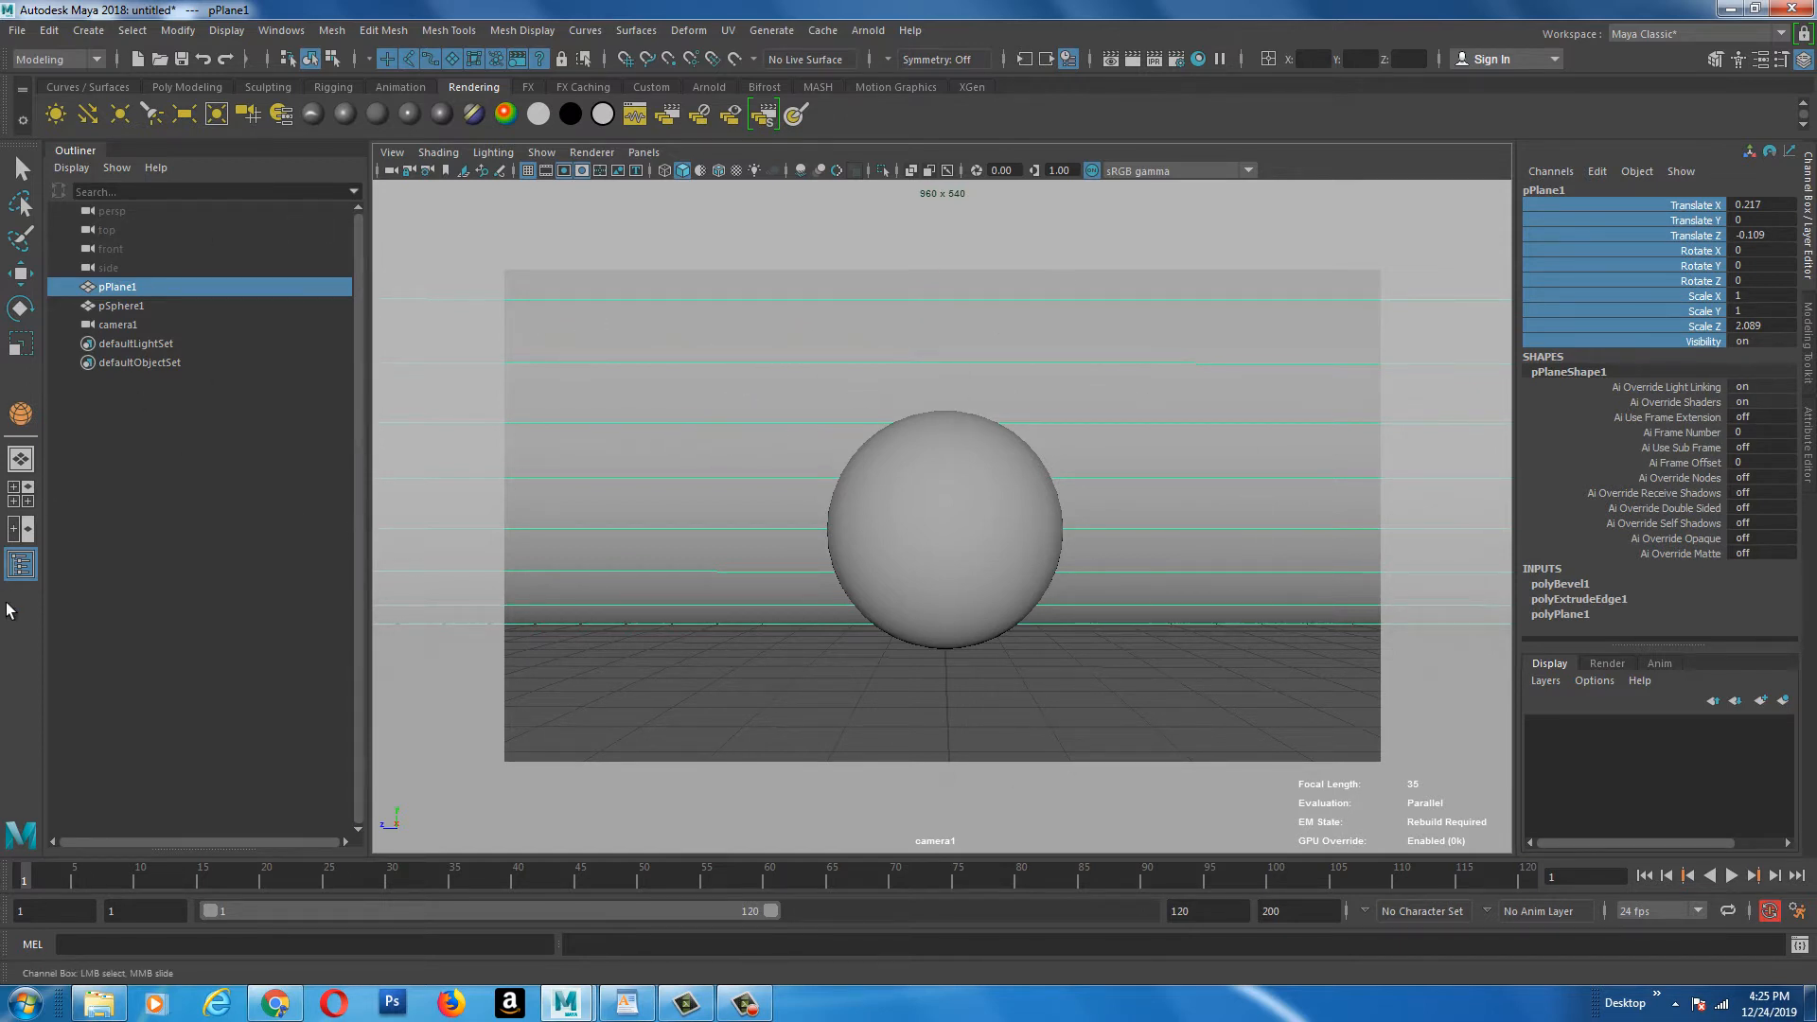
click(22, 505)
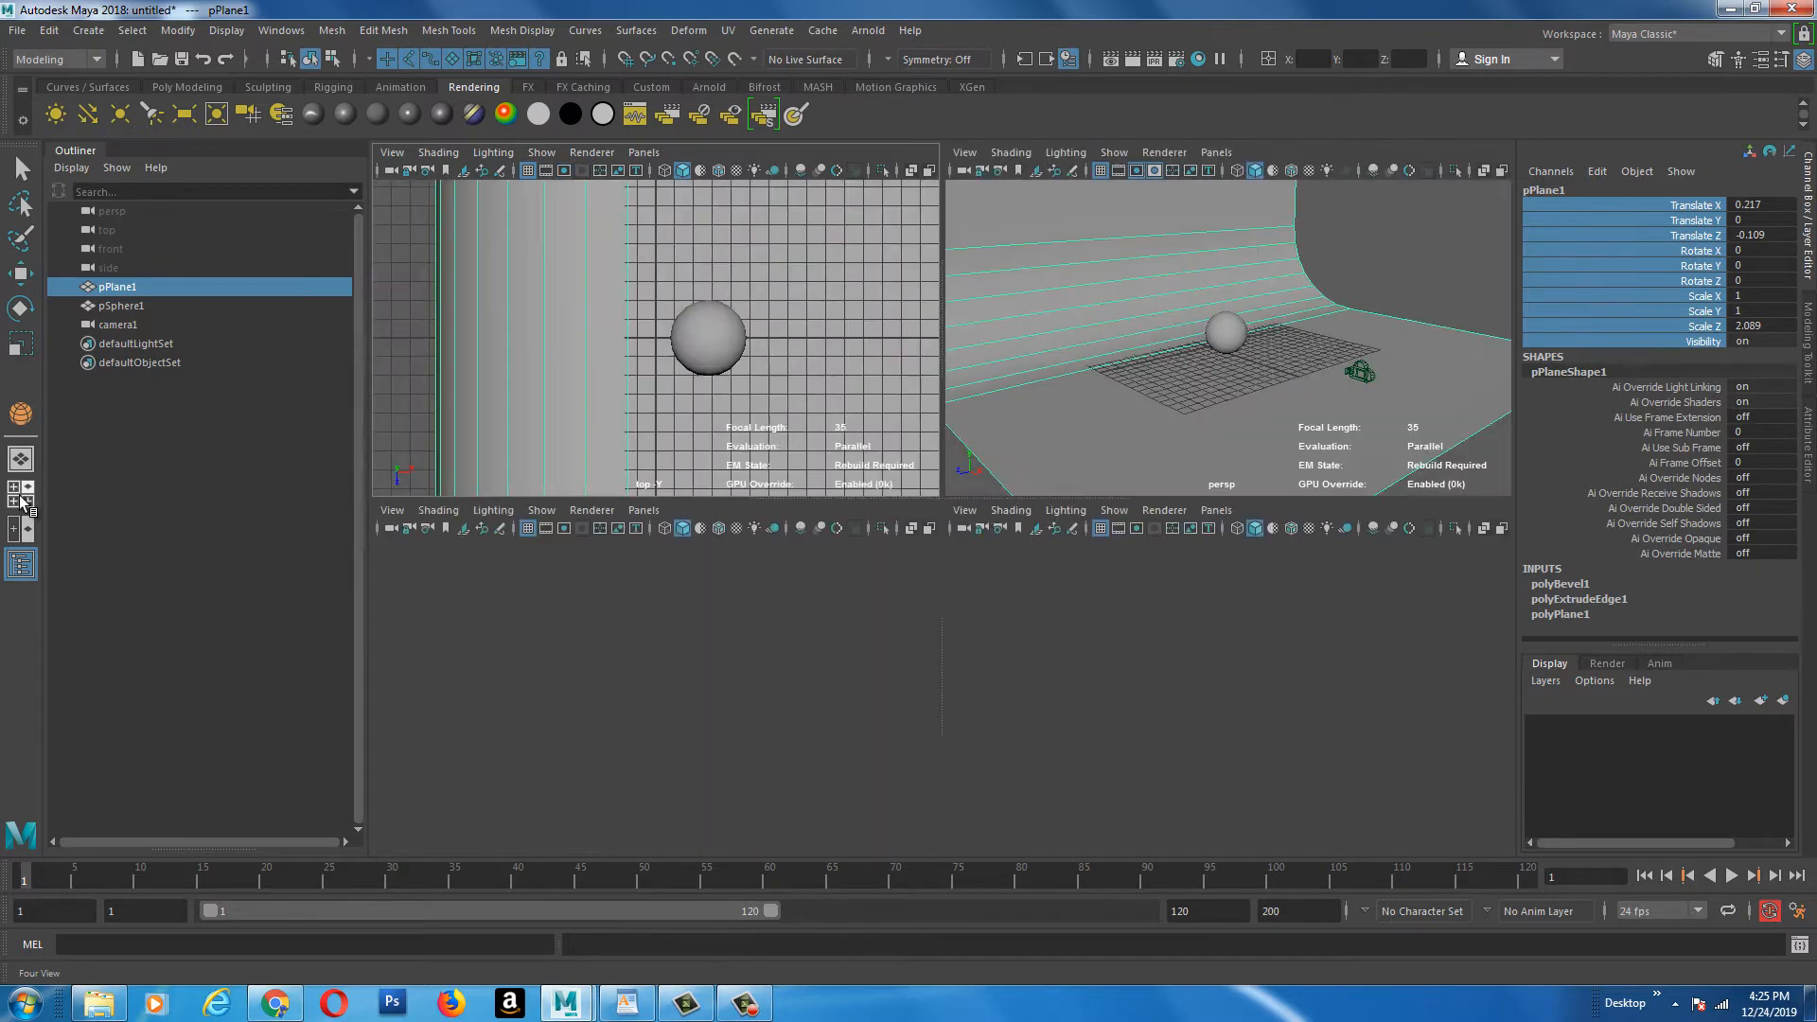
drag(963, 501, 992, 750)
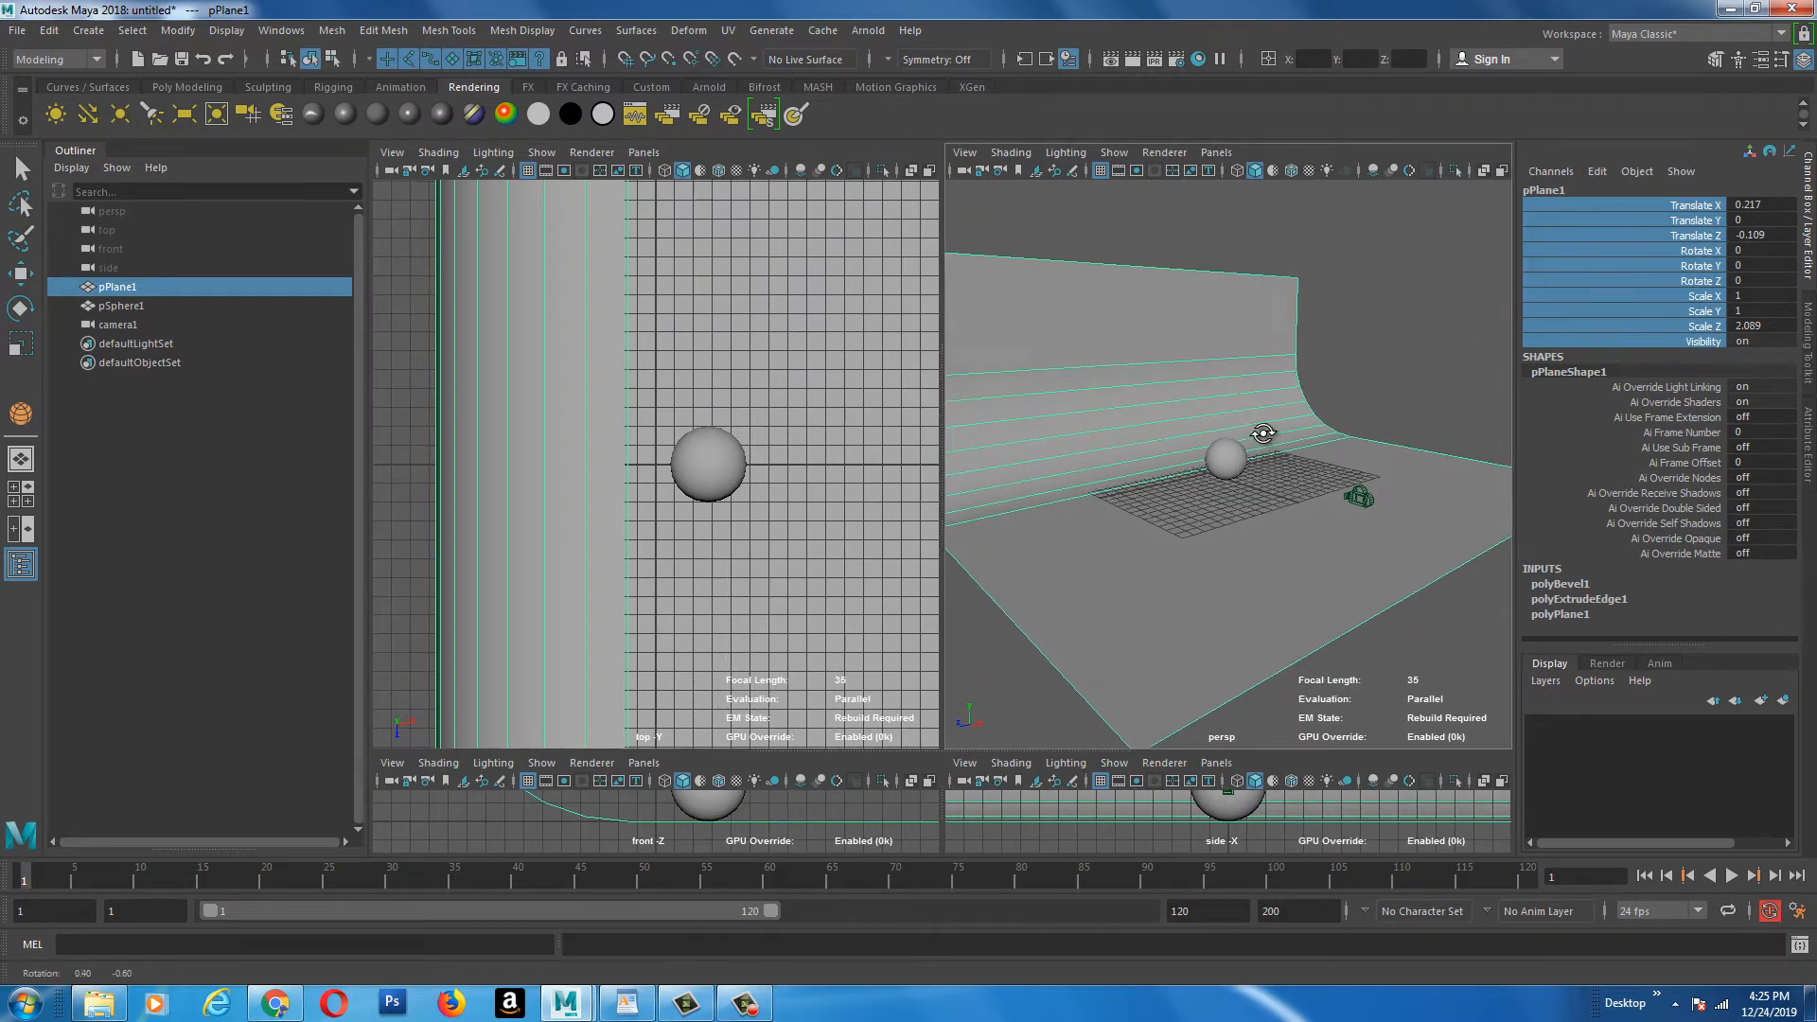
click(1216, 153)
mouse_move(1258, 174)
click(1438, 192)
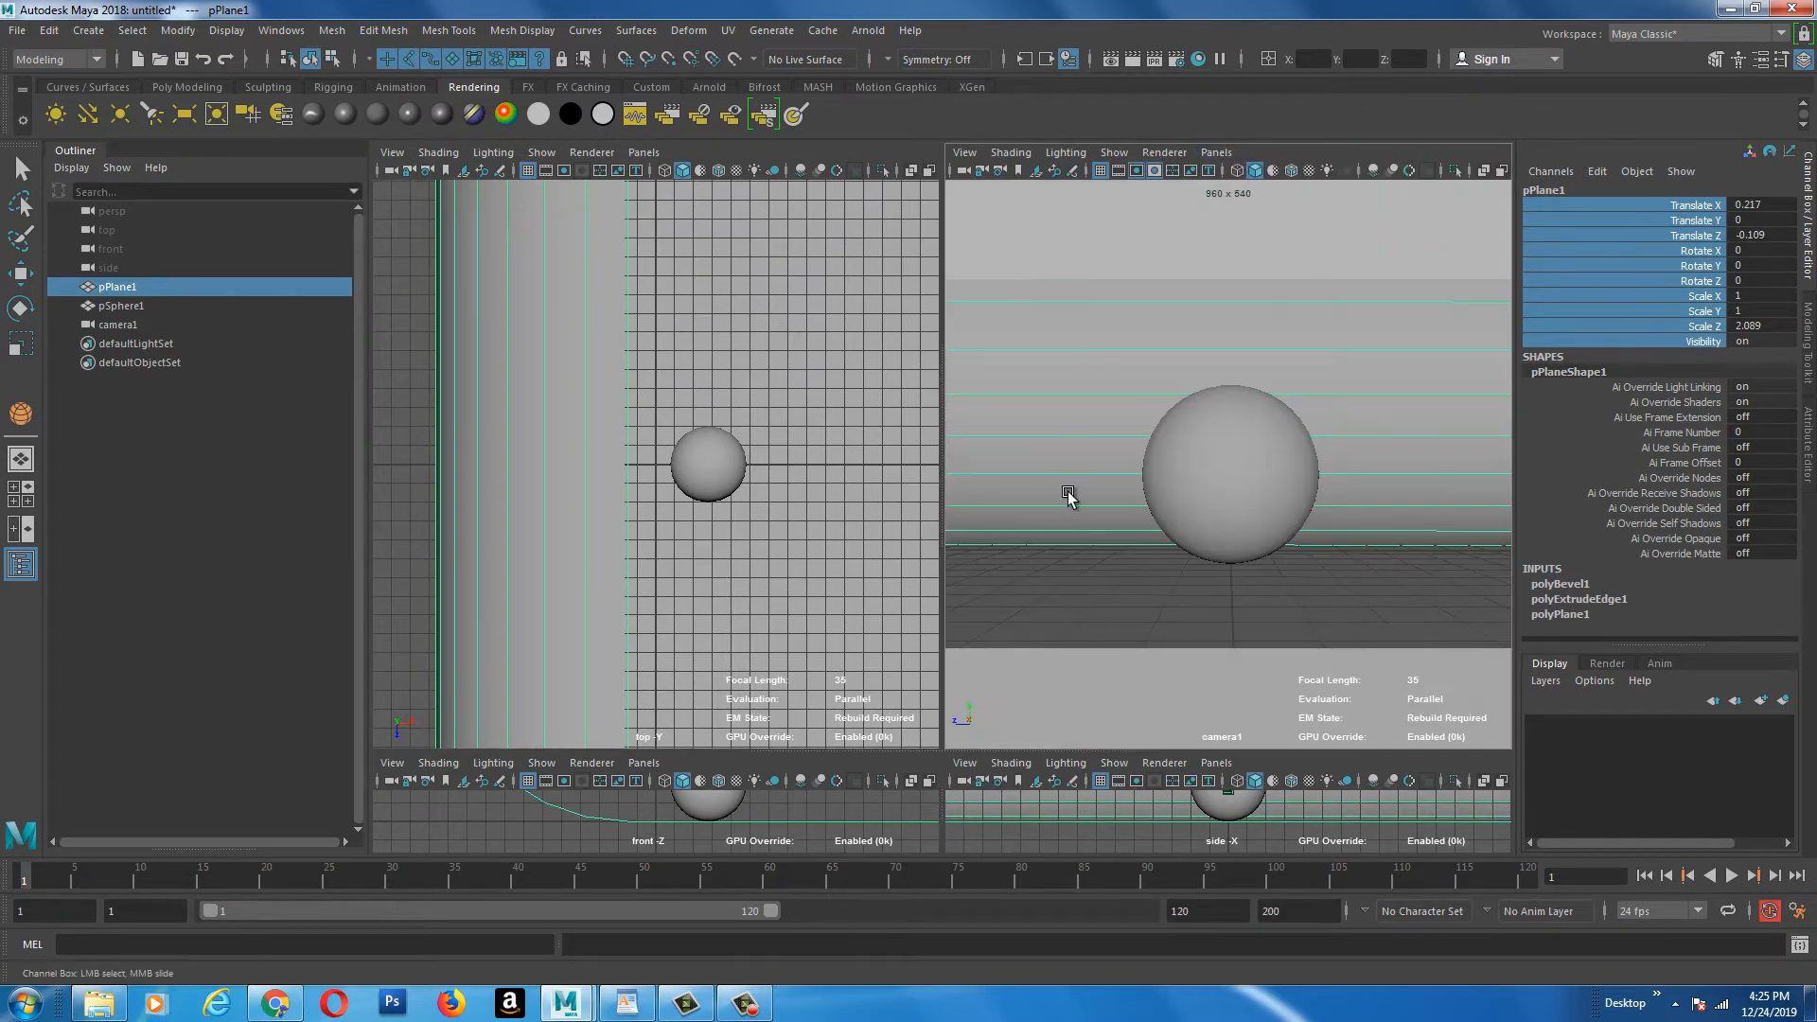
Replace the orthographic view beside the camera1 view with persp, and enlarge both views further
click(643, 153)
mouse_move(667, 175)
click(875, 176)
drag(967, 754, 979, 820)
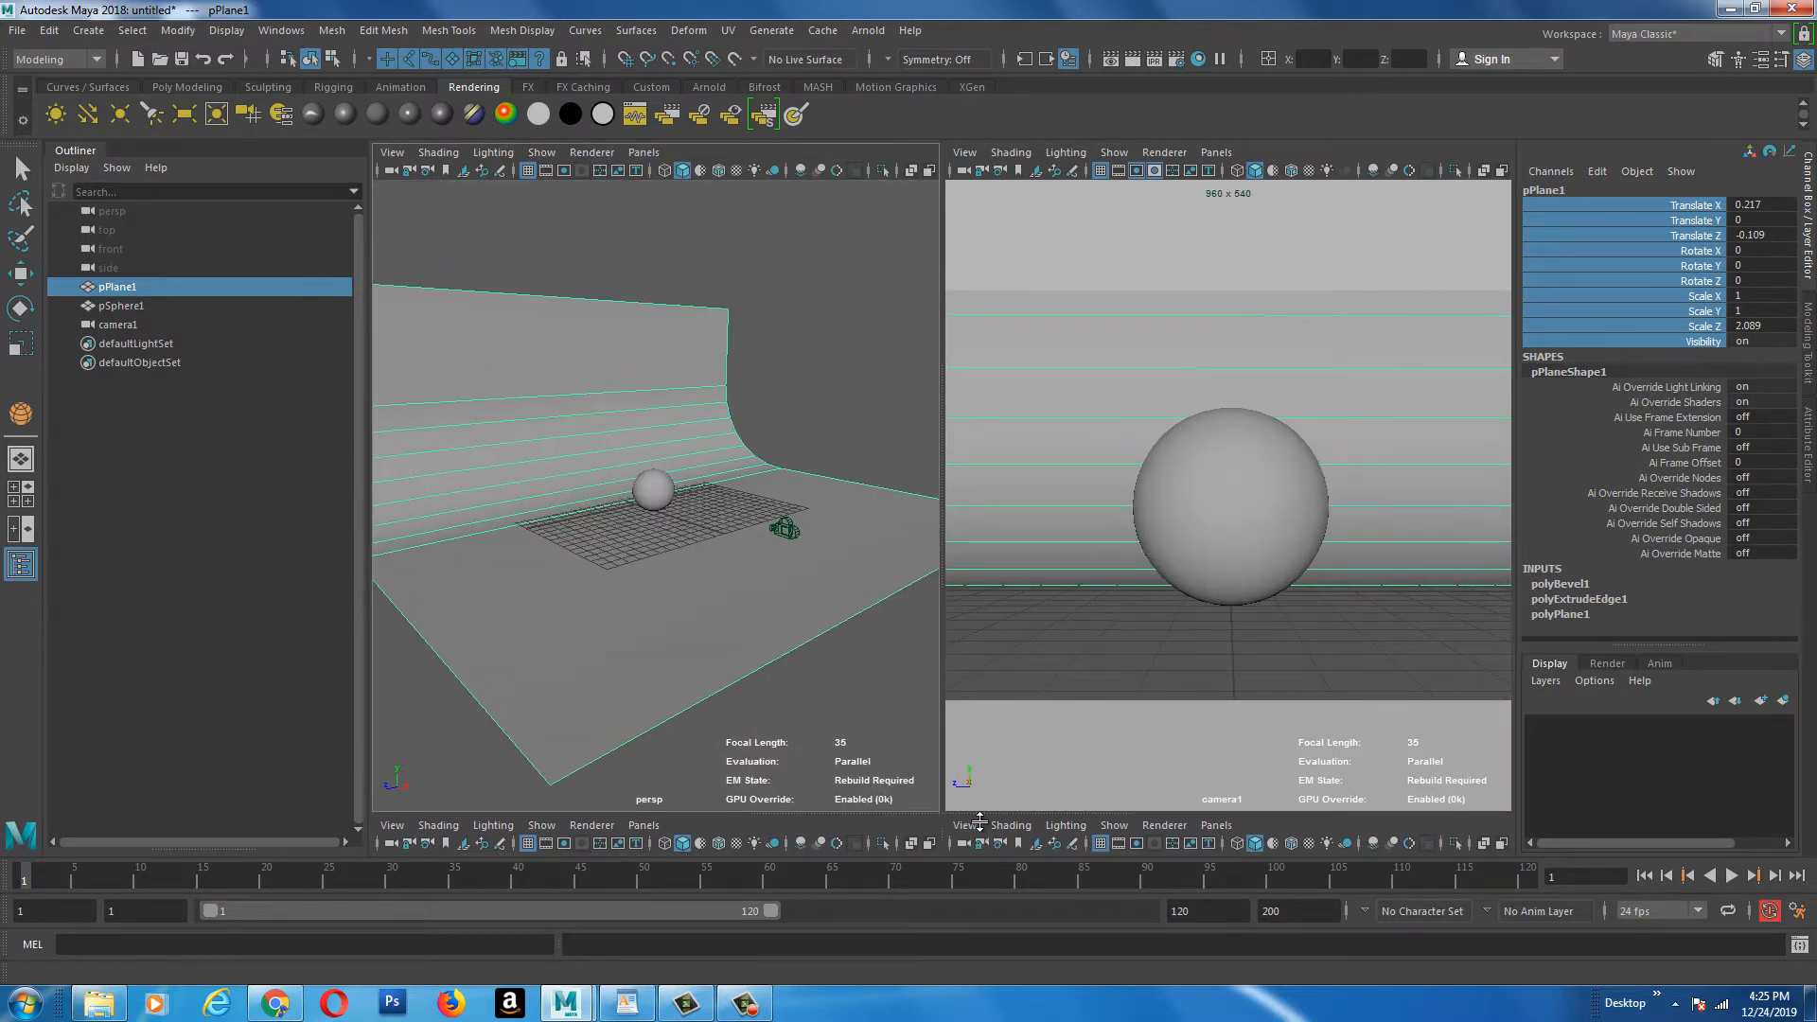
Examine the sphere, backdrop and camera from different angles in the perspective view beside the camera1 view
alt+drag(716, 559, 653, 577)
alt+right_drag(653, 576, 667, 492)
alt+drag(667, 492, 650, 442)
click(809, 410)
alt+right_drag(649, 442, 502, 471)
alt+drag(503, 470, 621, 482)
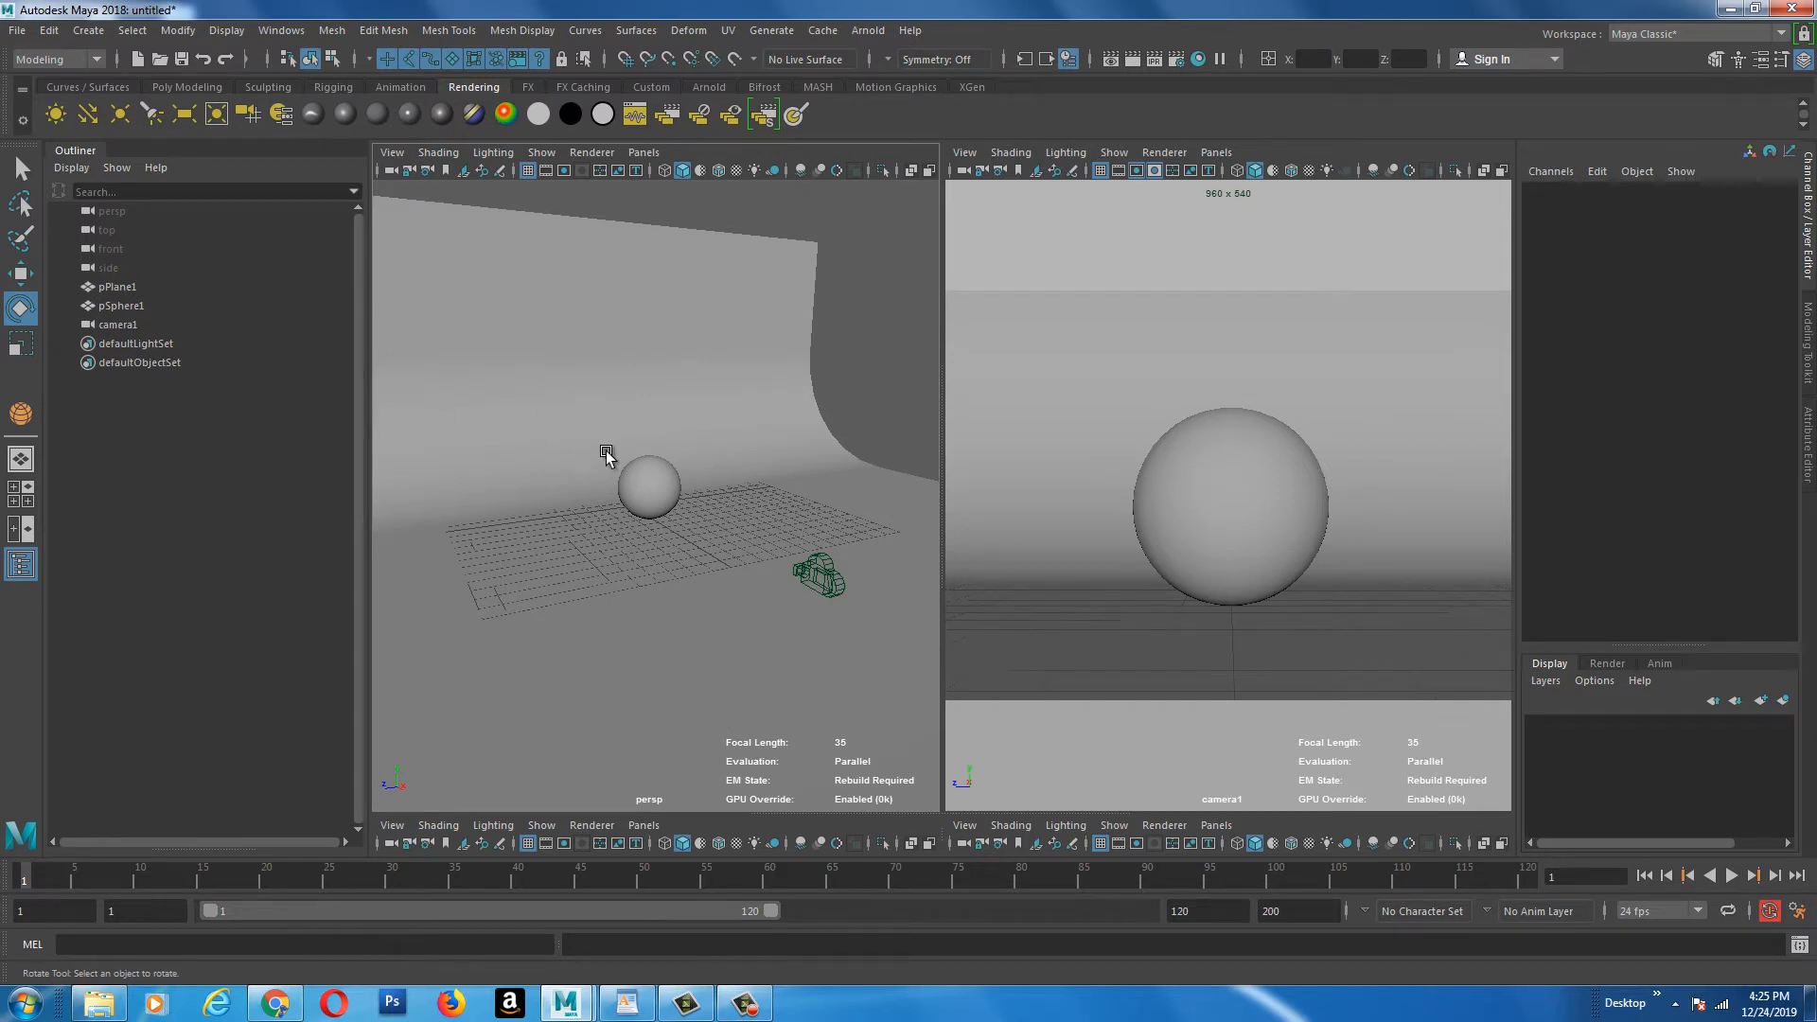
alt+drag(748, 446, 735, 446)
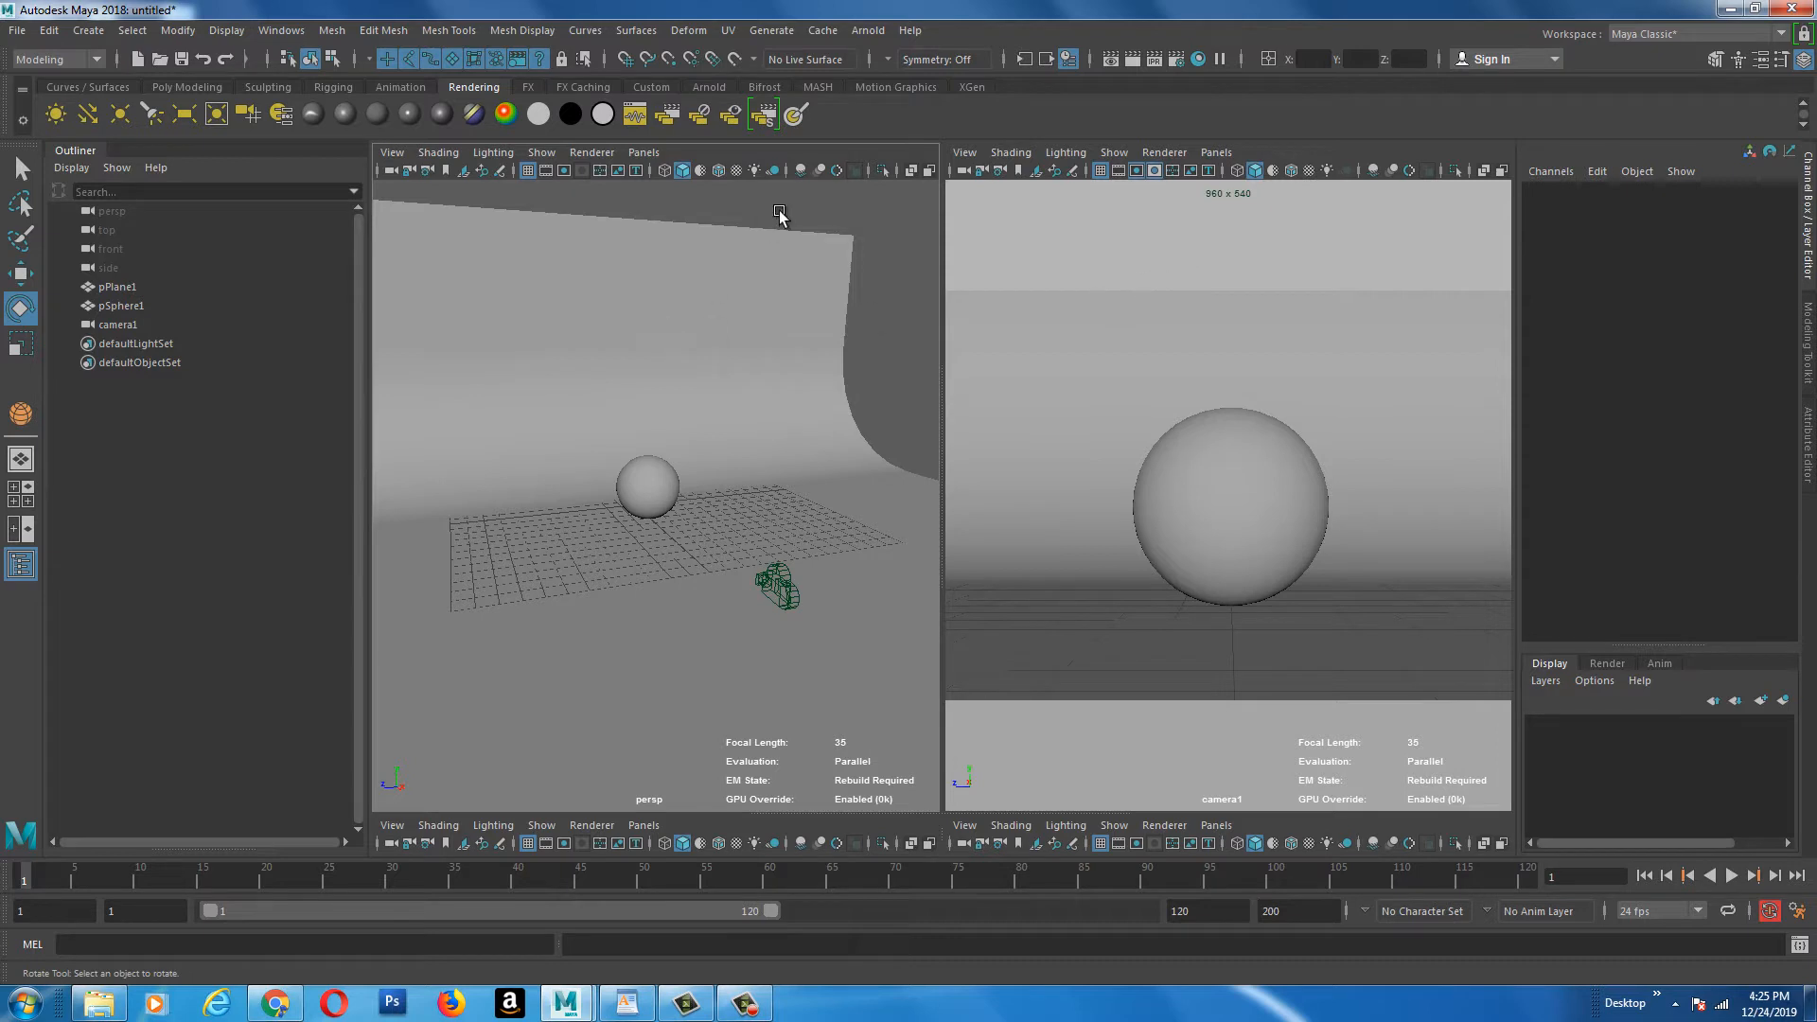
alt+drag(888, 241, 798, 445)
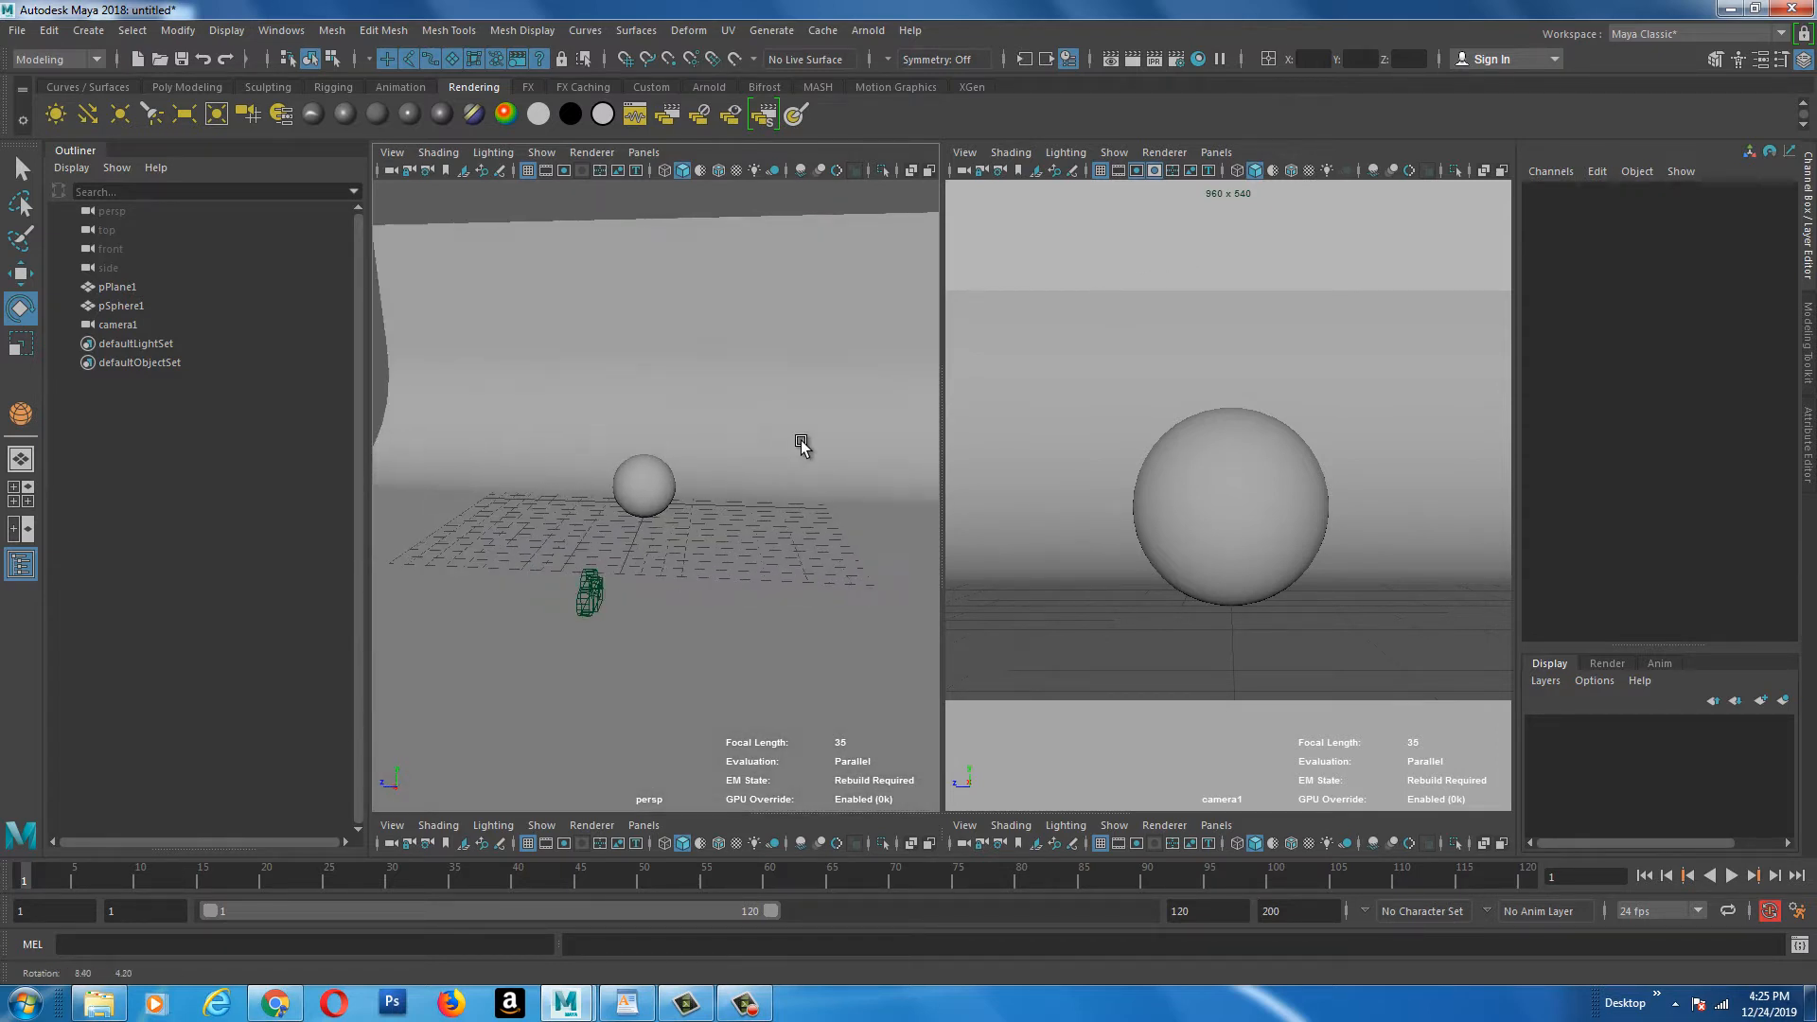
click(1179, 271)
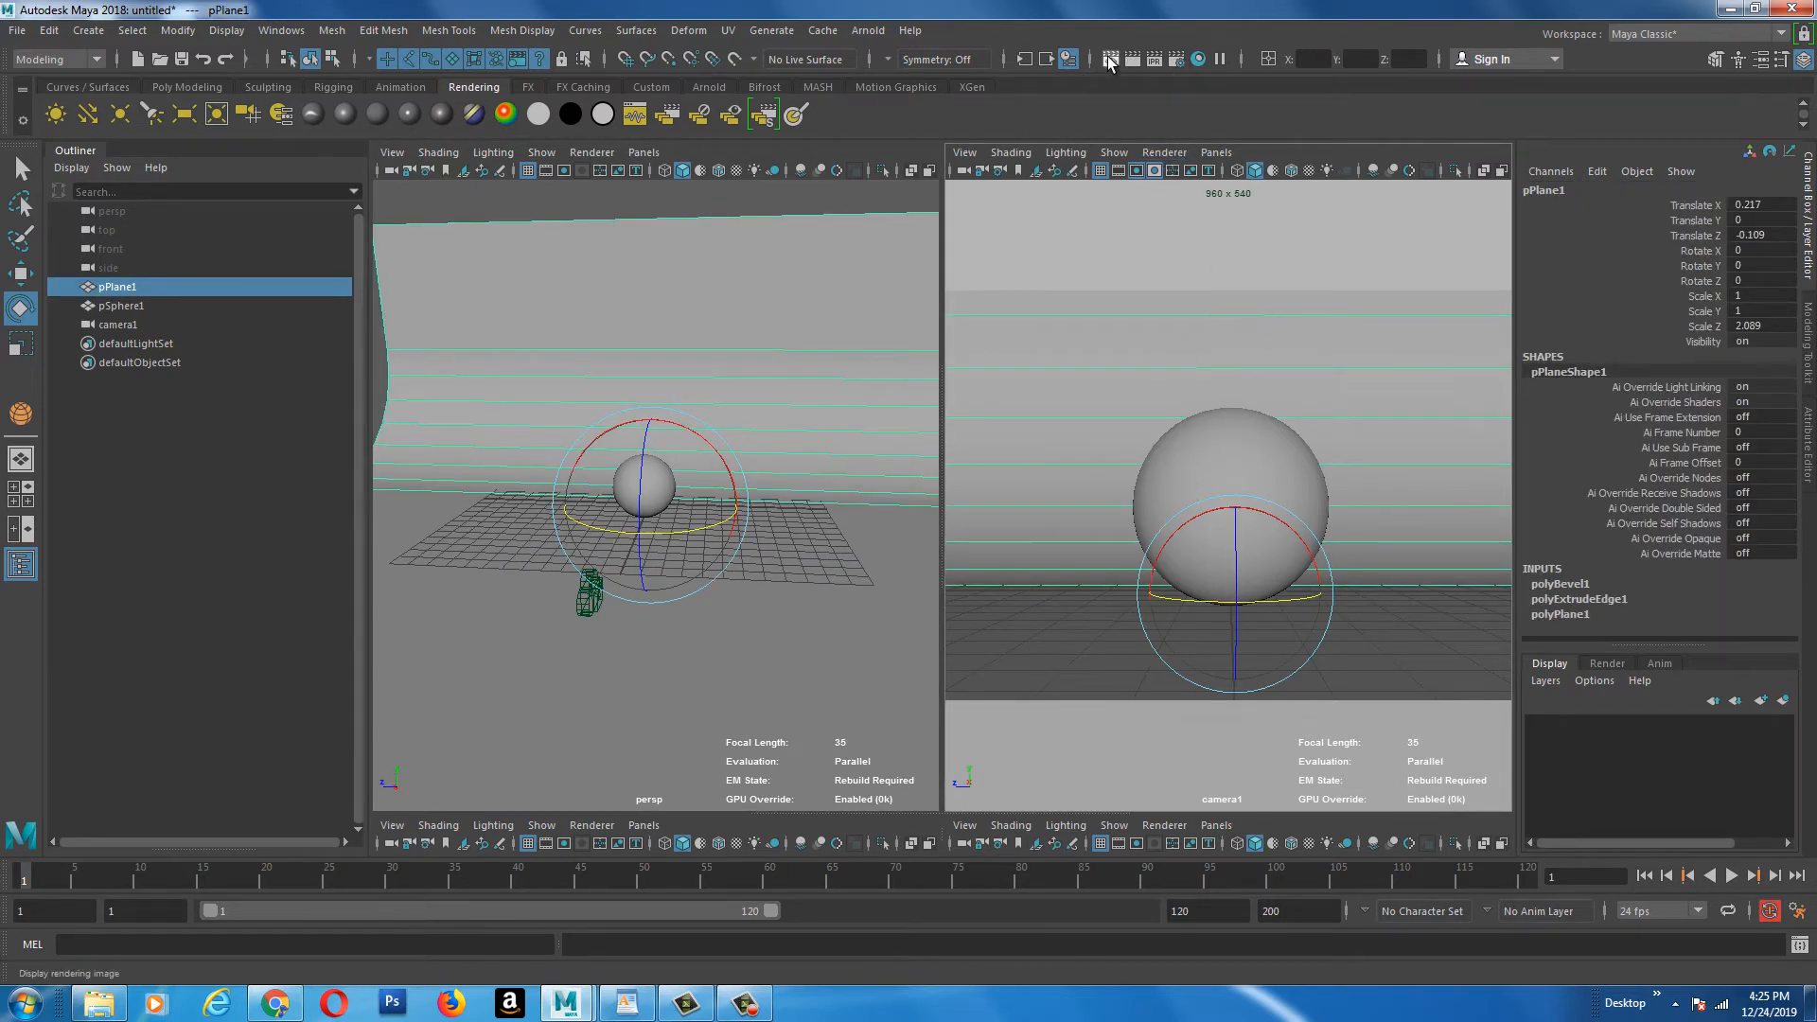
click(1179, 59)
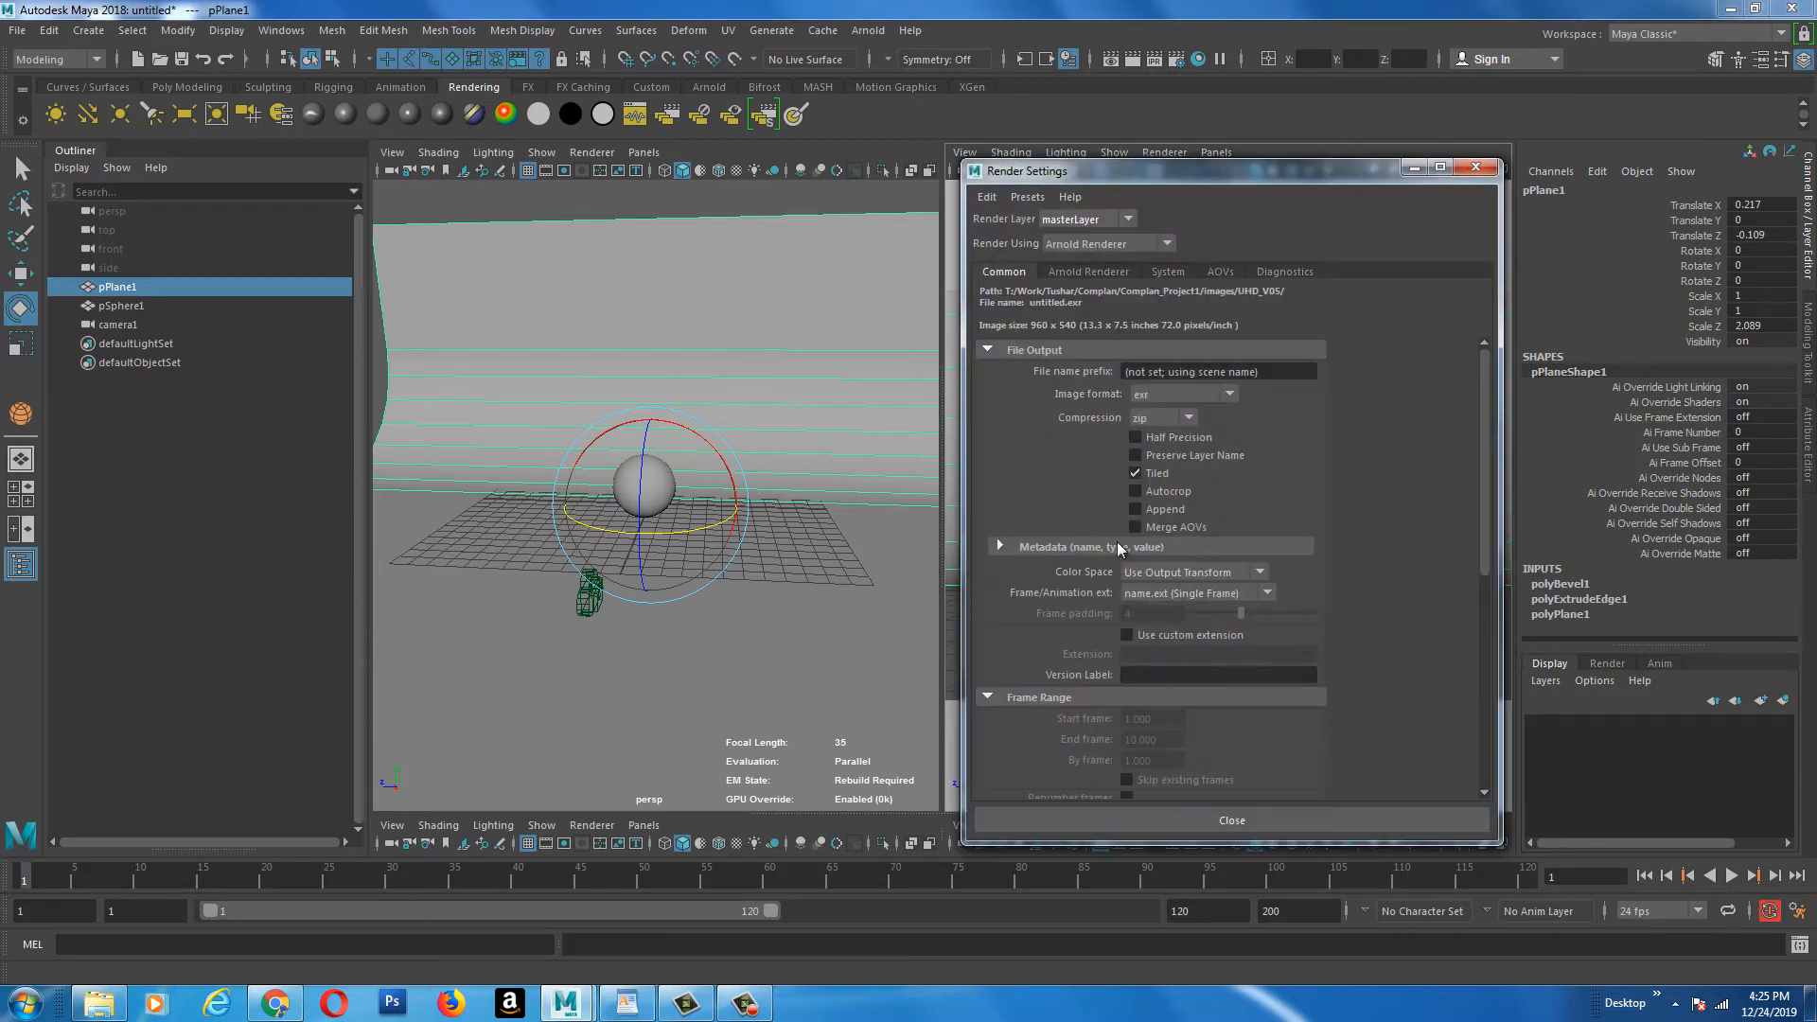
drag(1116, 175, 624, 201)
drag(797, 201, 1152, 199)
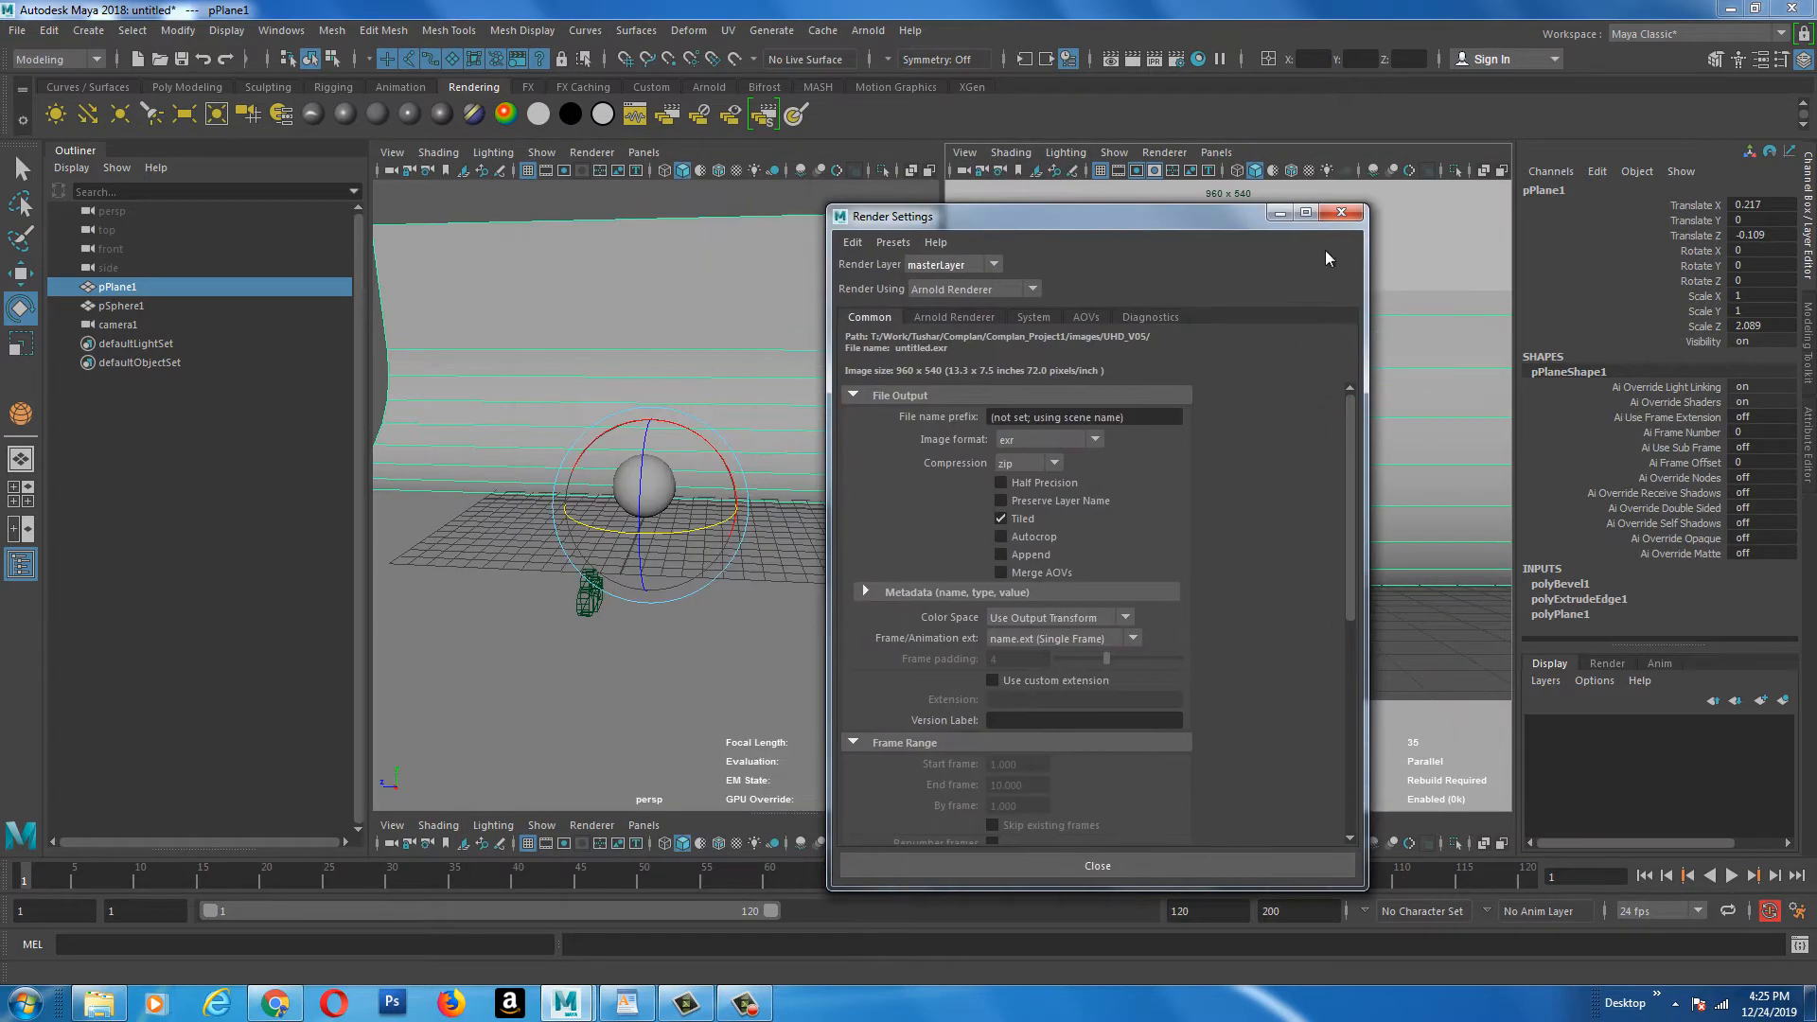
click(1335, 193)
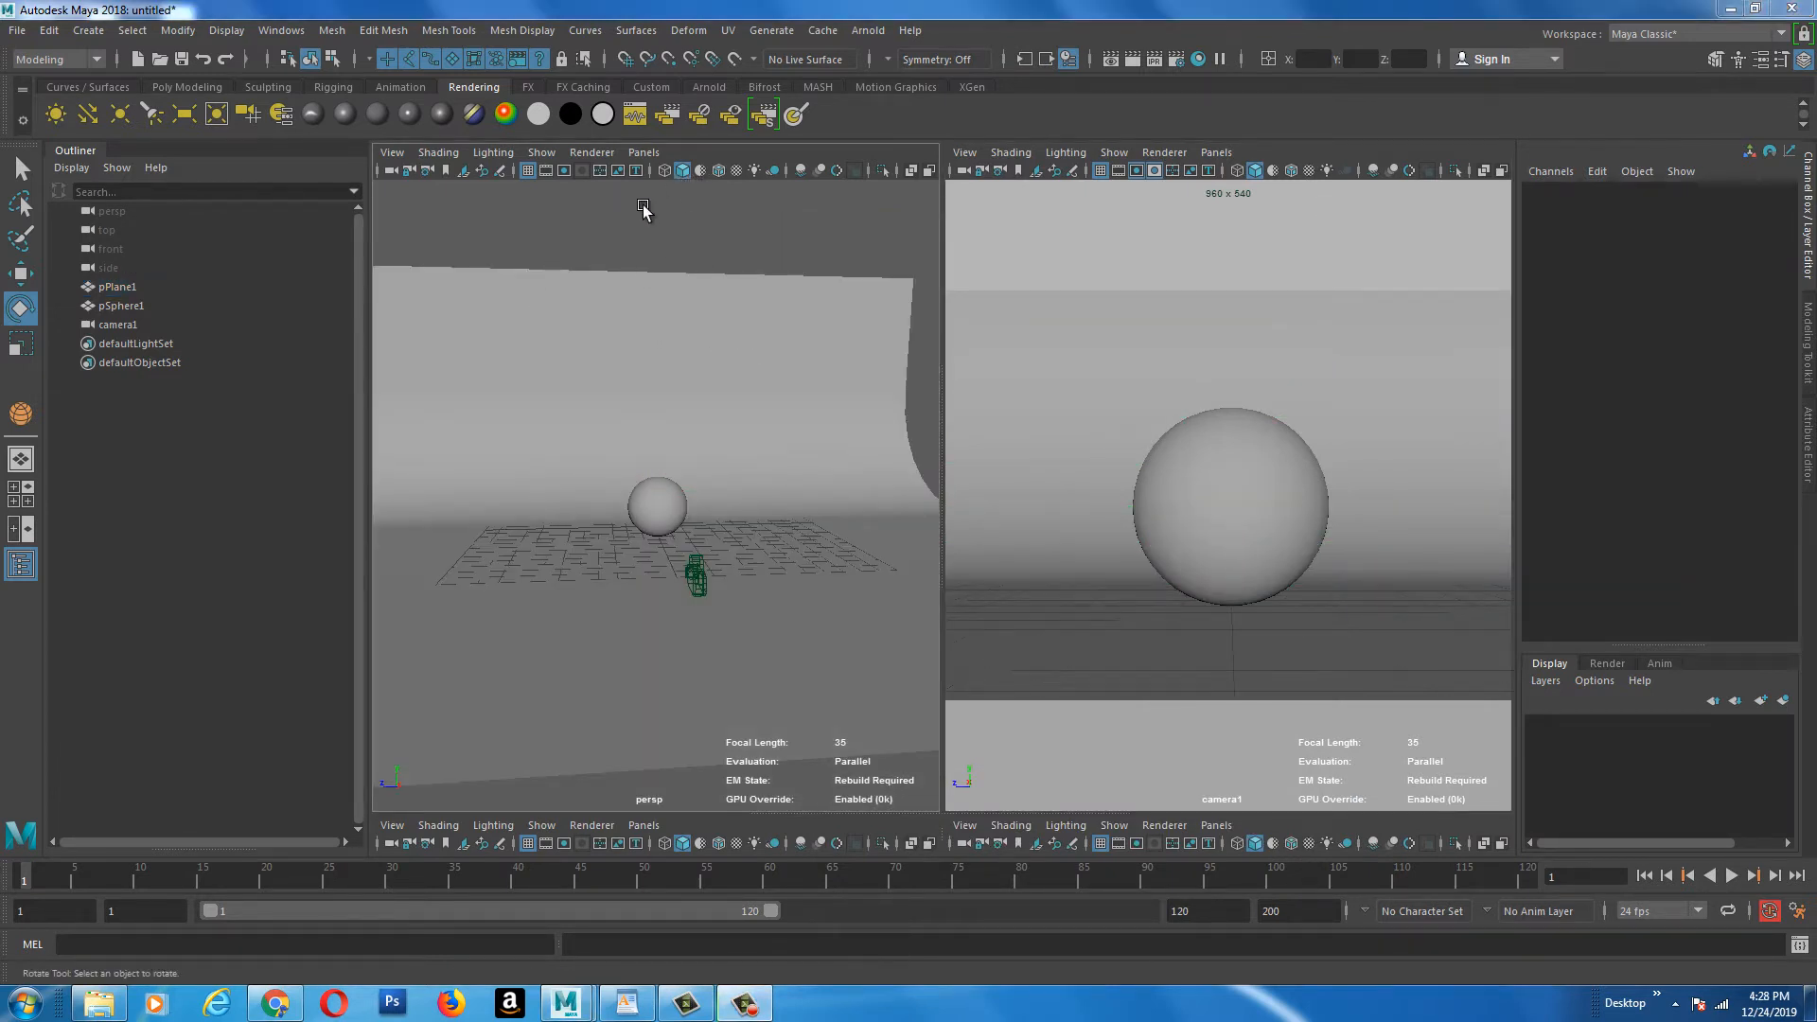
Set the render settings to use Maya Software, expand Render Options to reach Enable Default Light, and minimize the window
click(1181, 59)
click(964, 291)
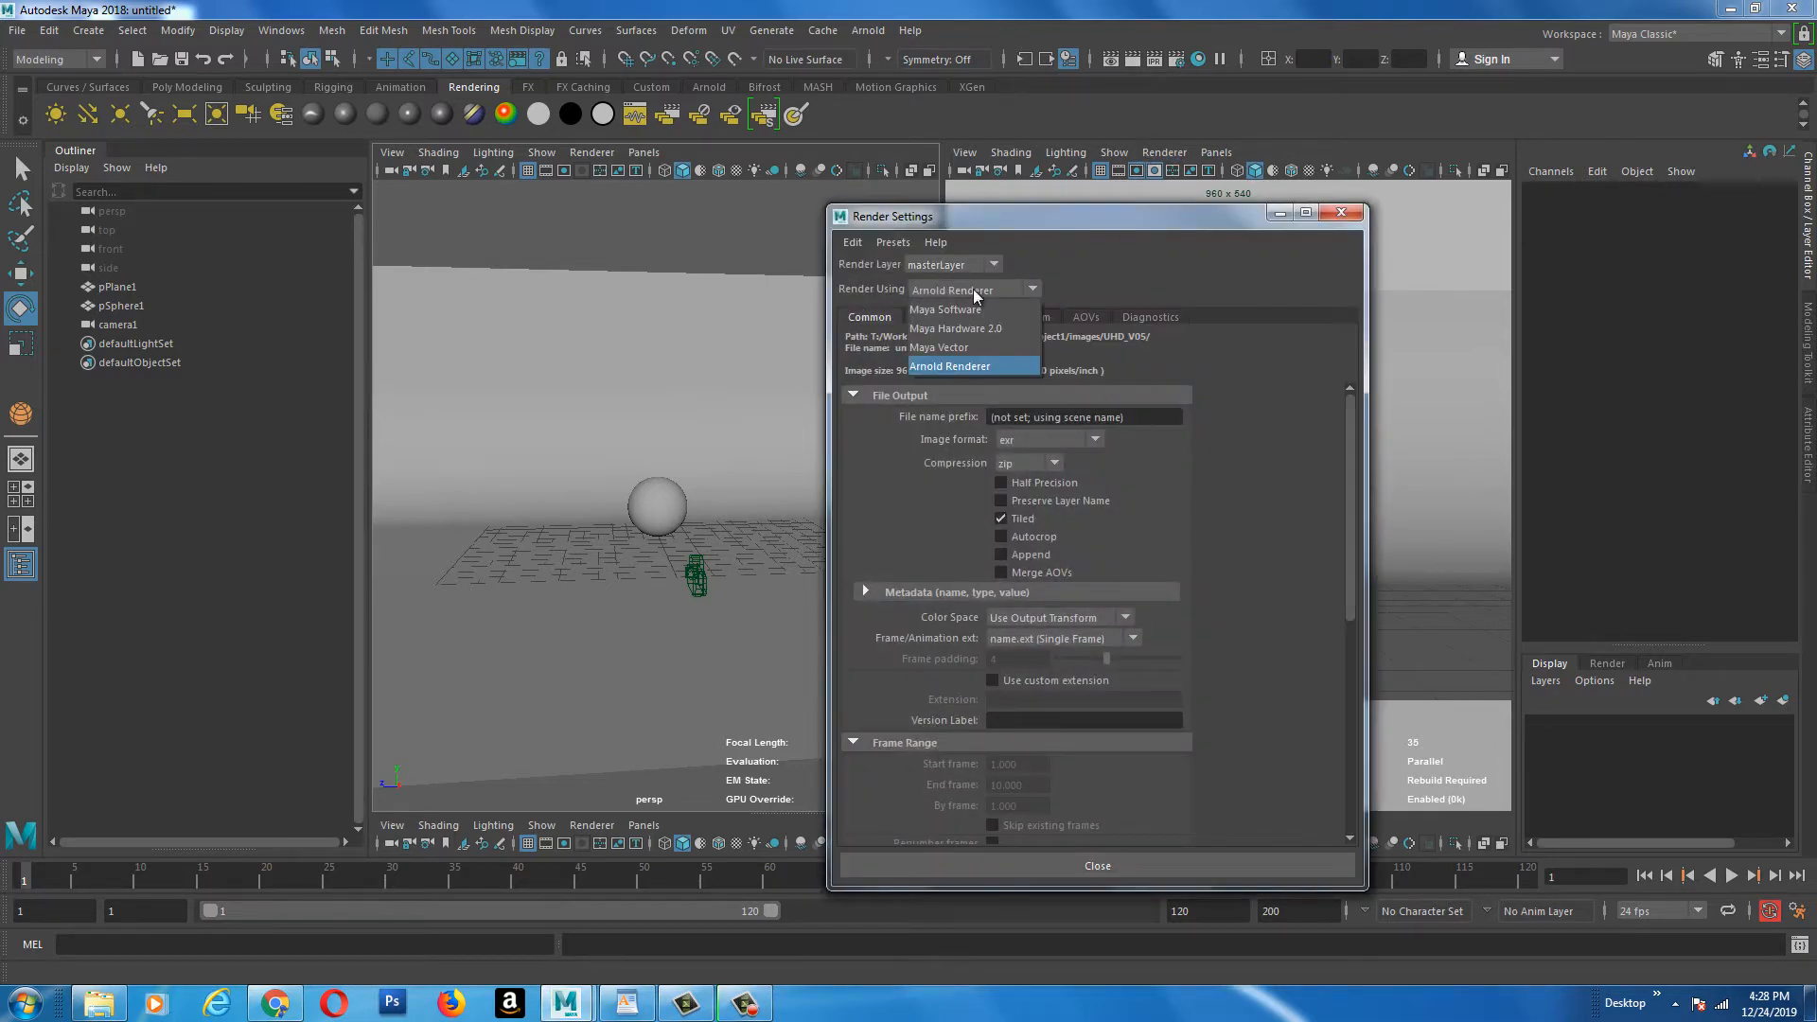
click(970, 309)
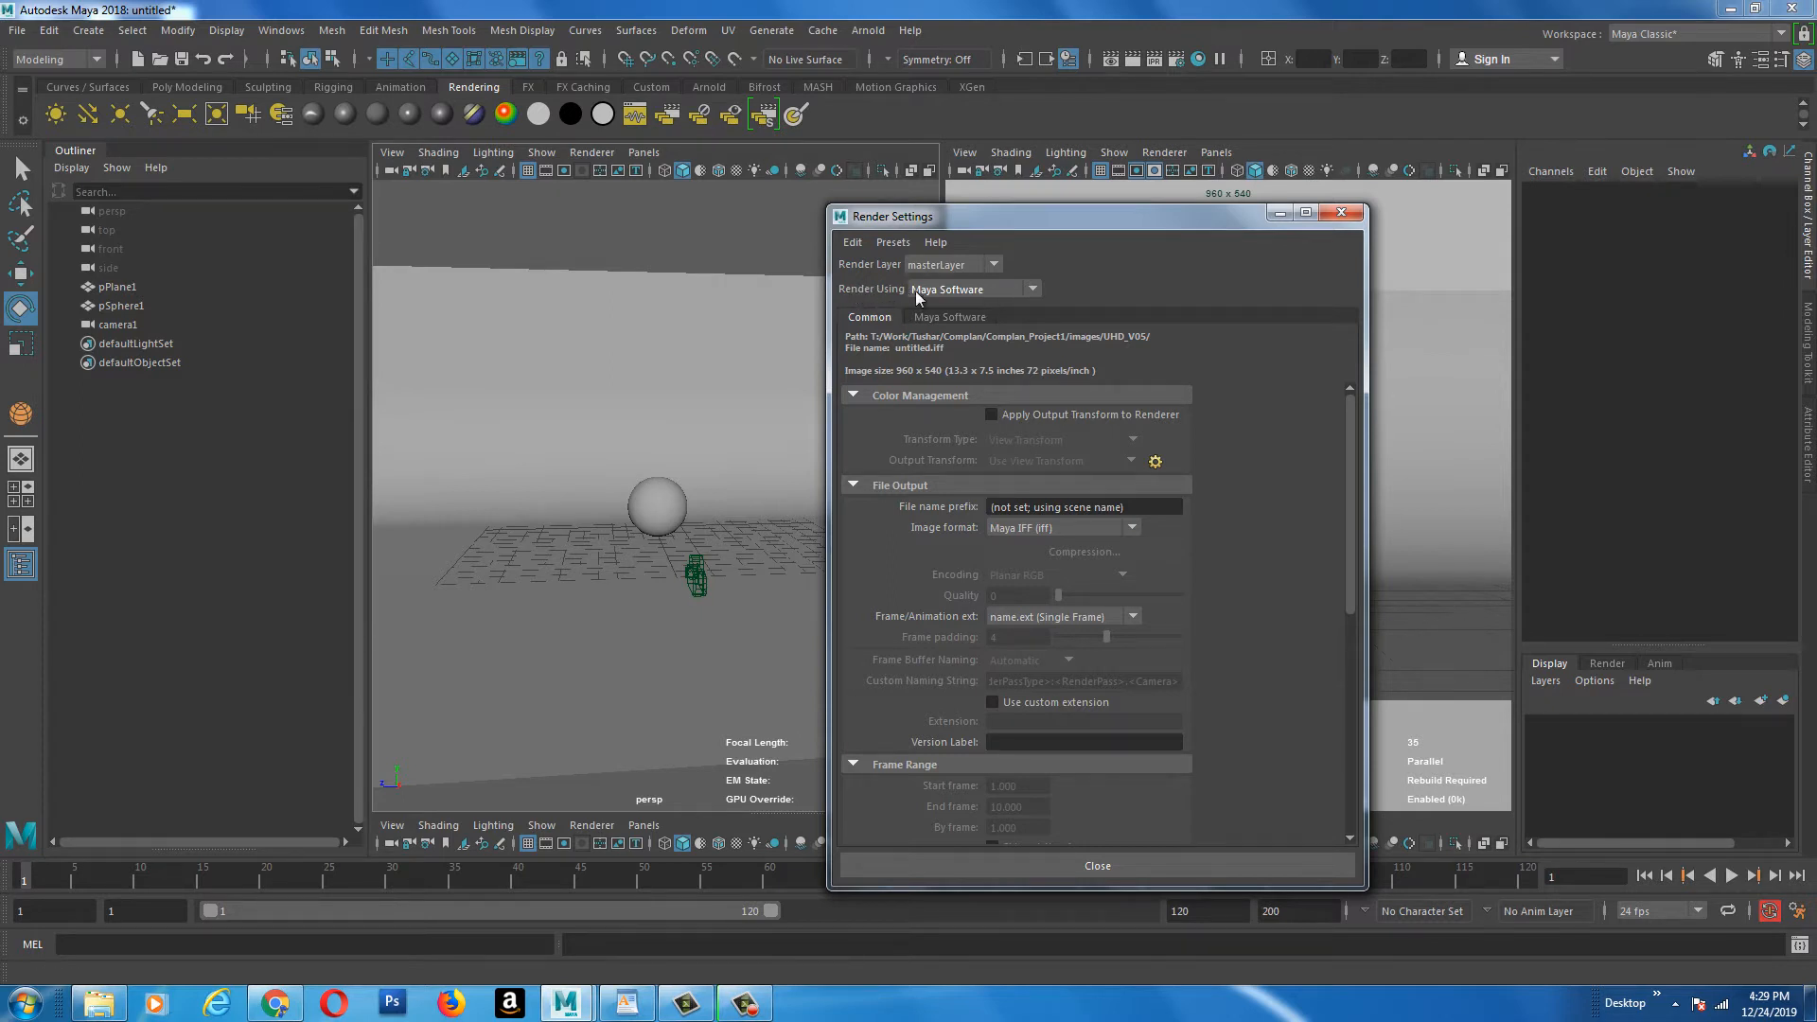
scroll(1143, 628, down, 8)
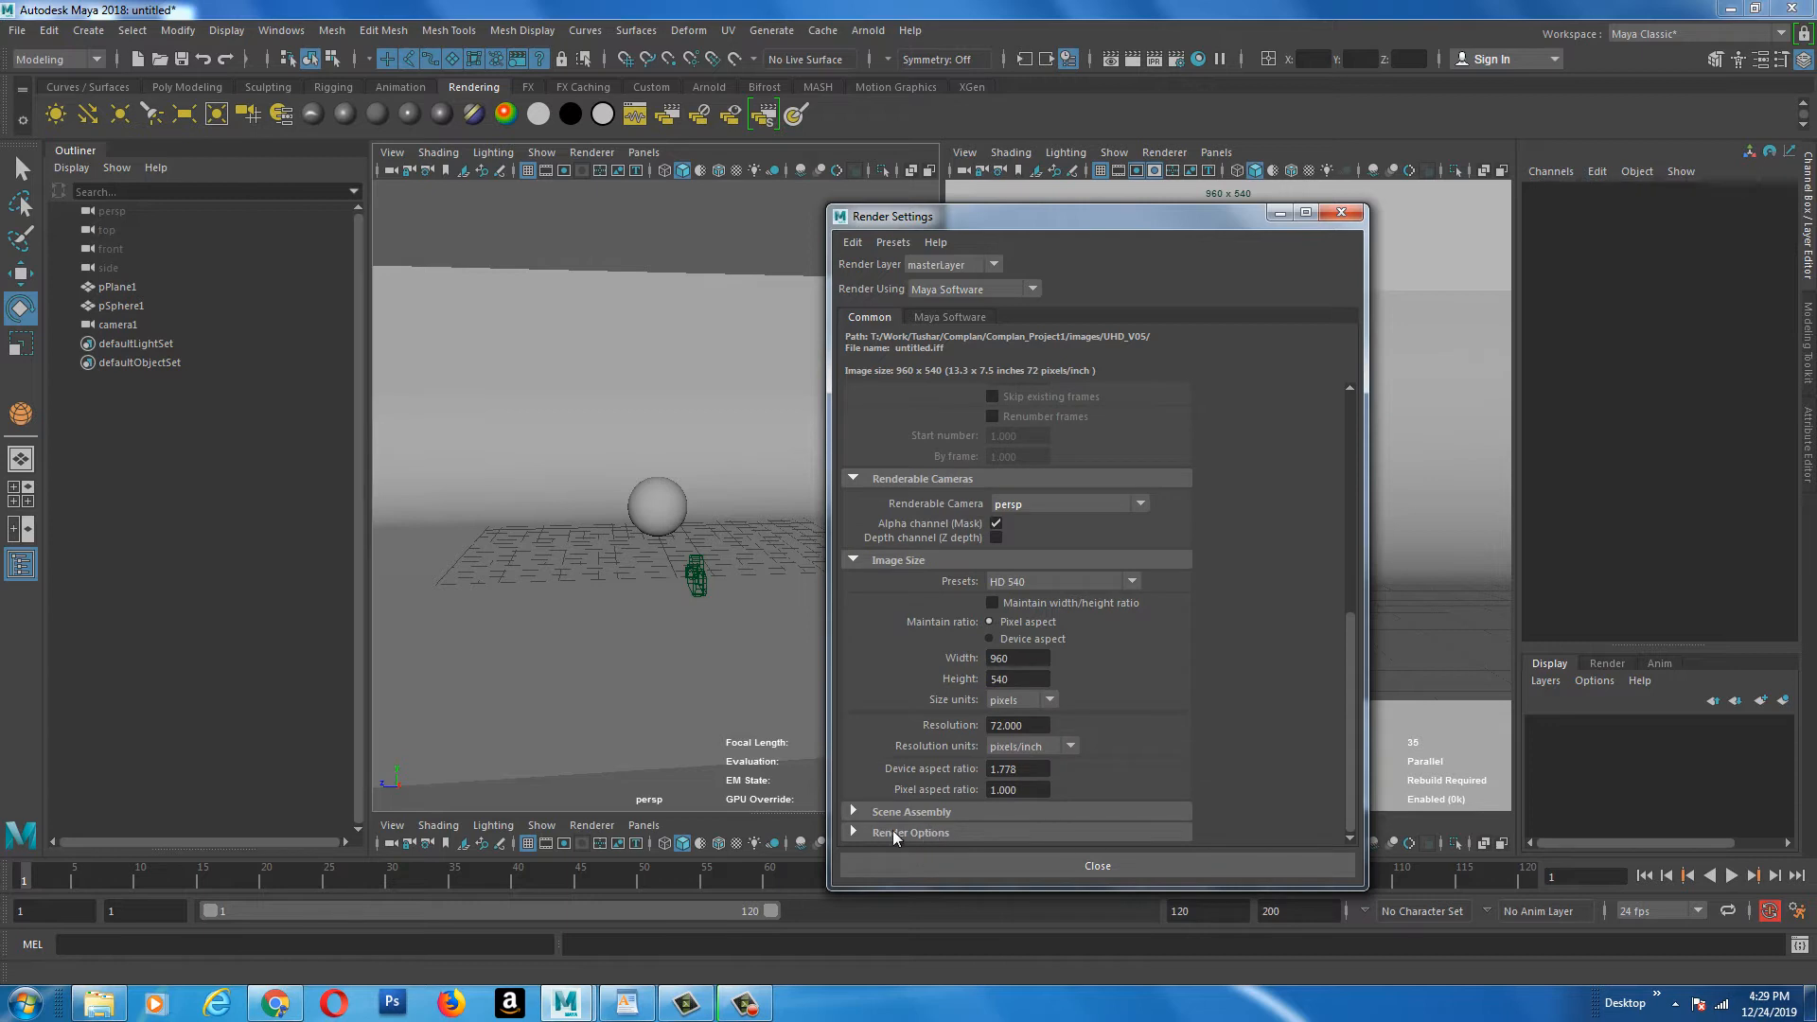
click(959, 831)
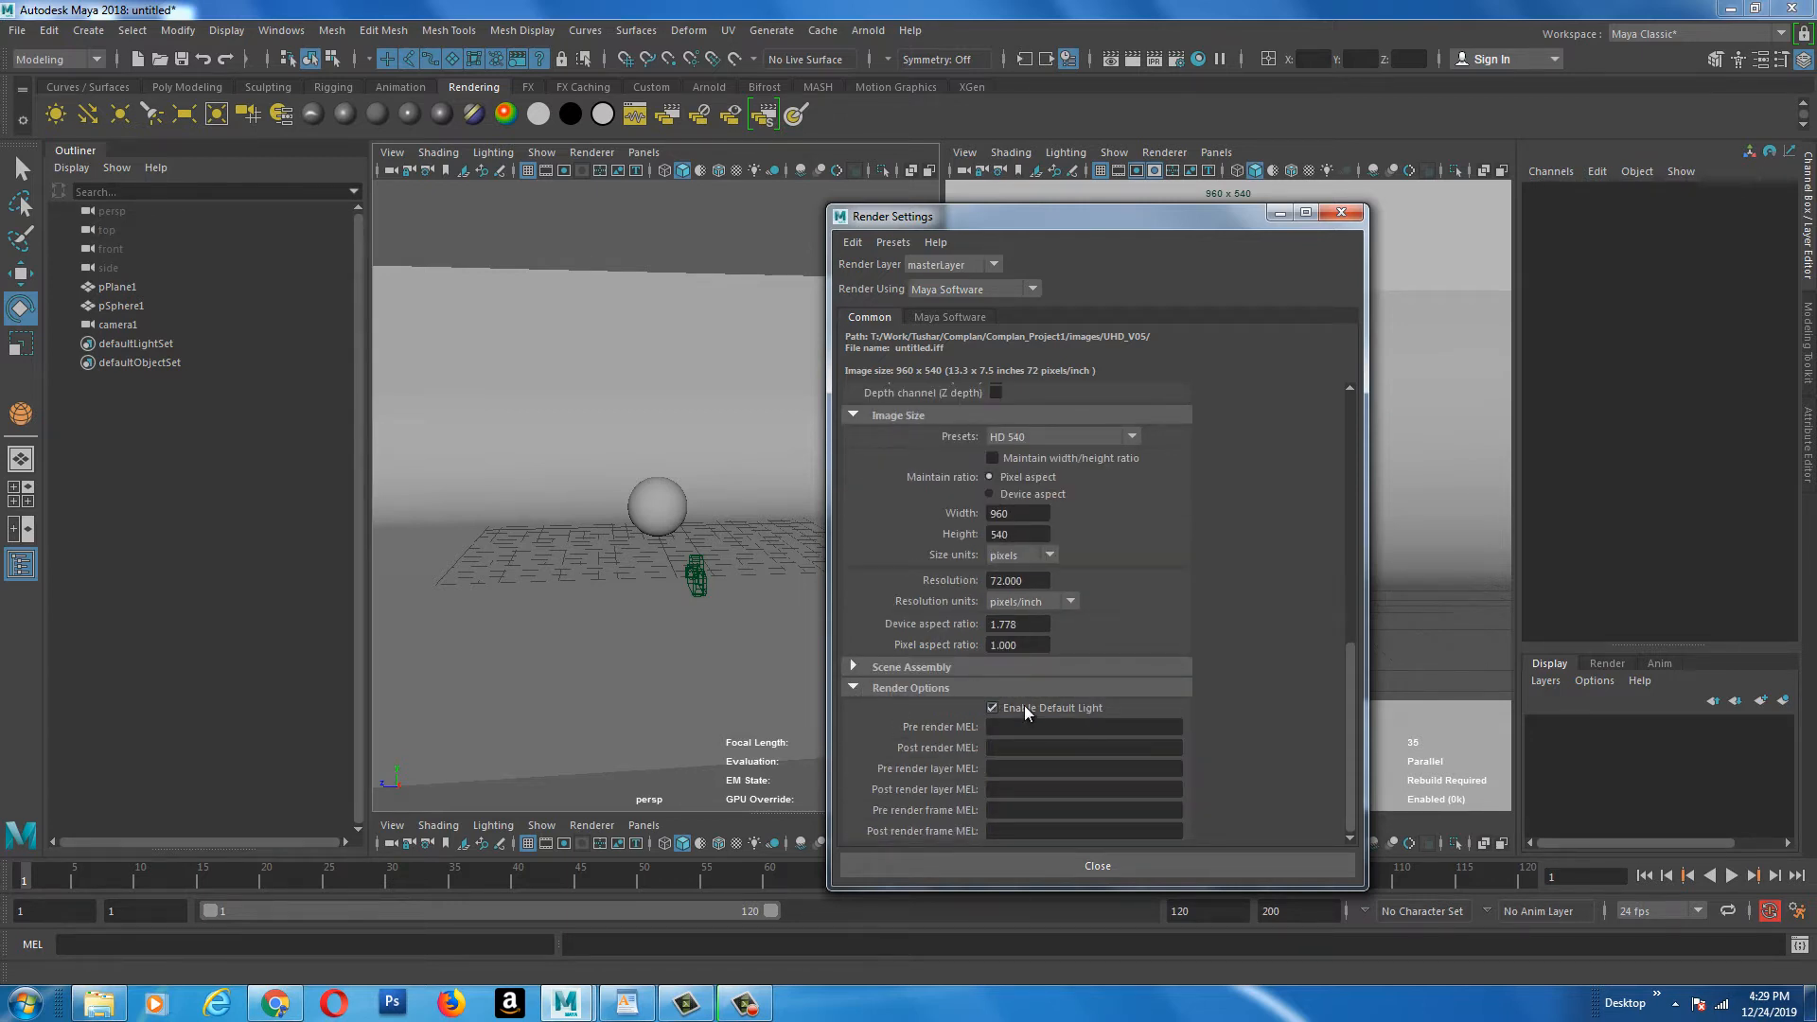
click(1280, 212)
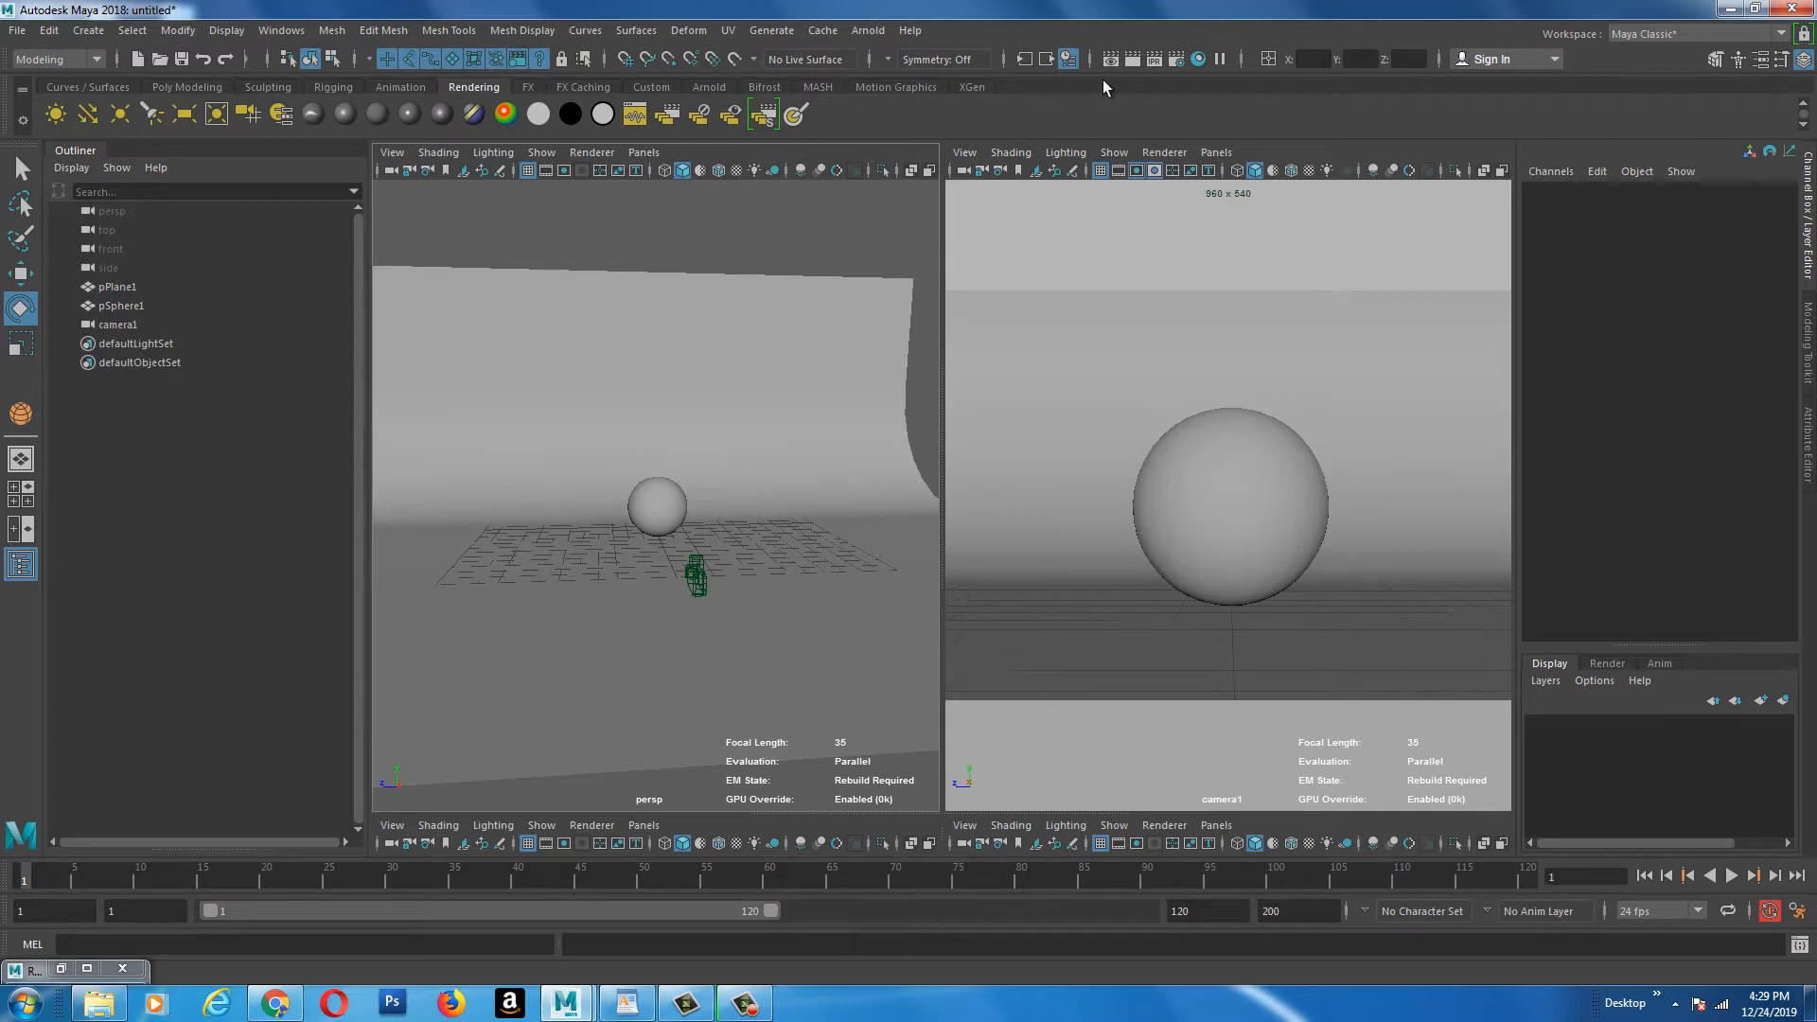
Render the current frame with Maya Software in the Render View and inspect the image
click(1091, 341)
click(1110, 59)
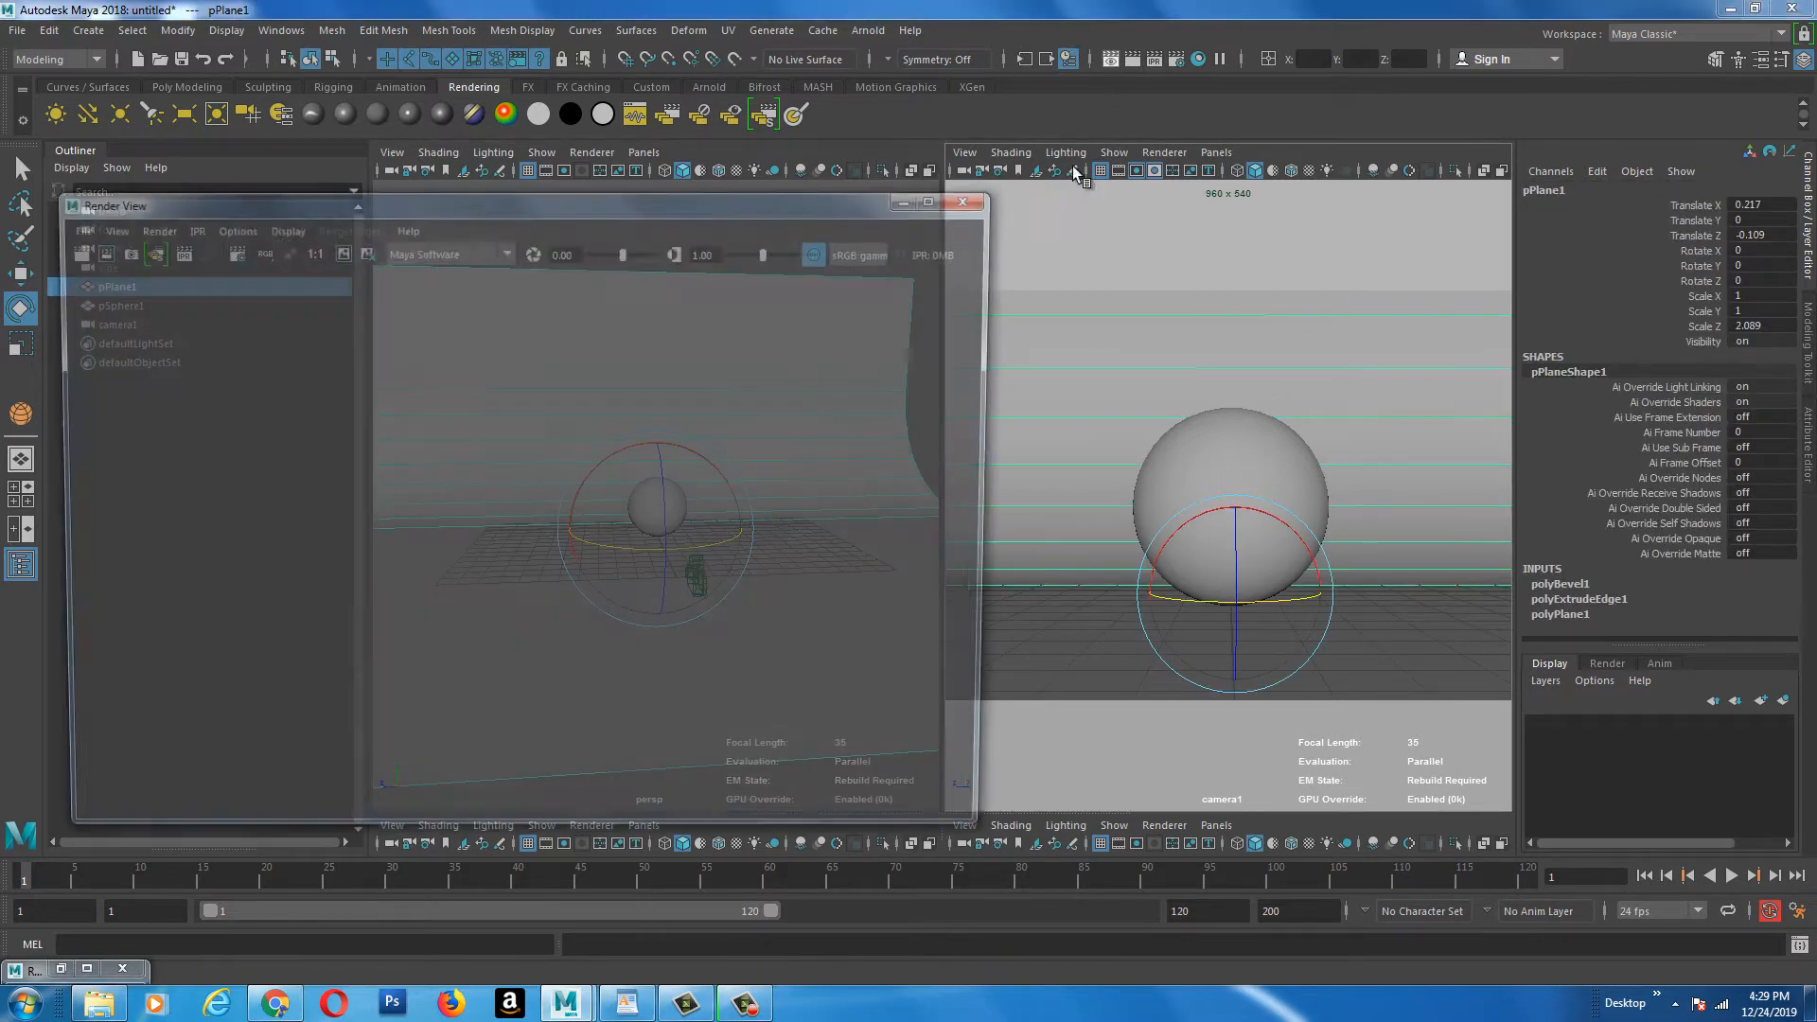
click(66, 249)
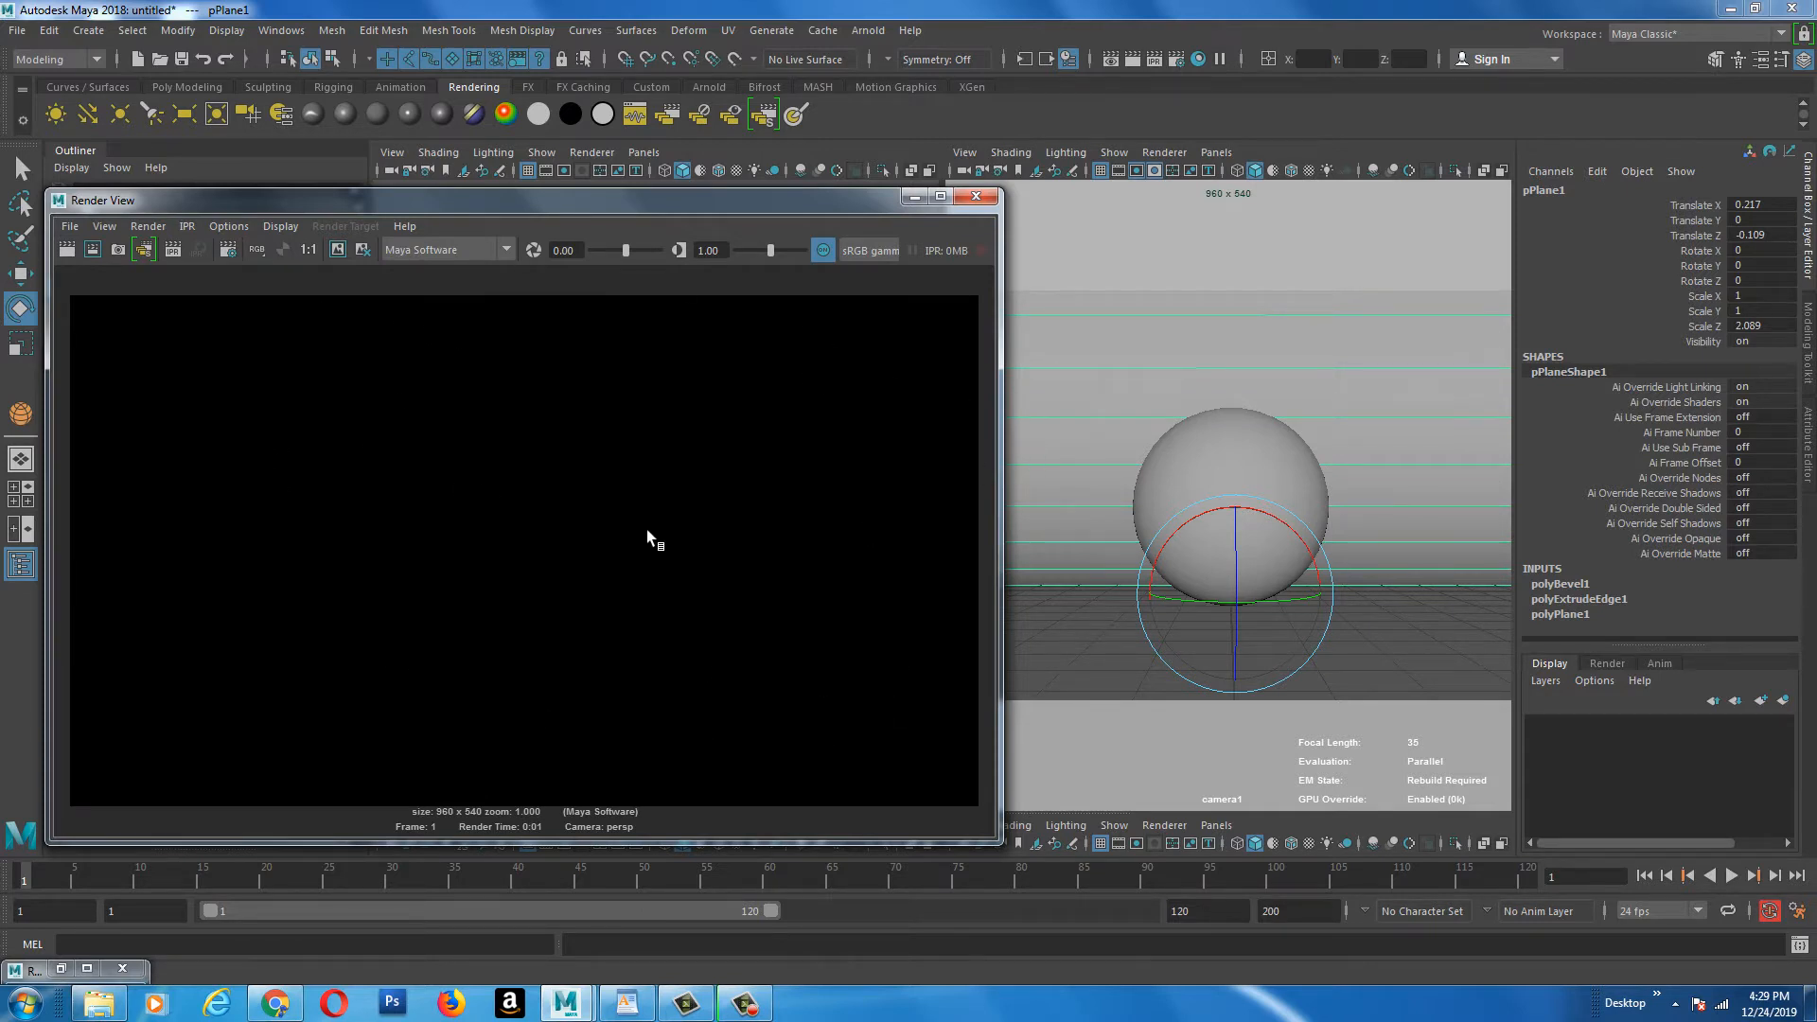
scroll(724, 547, down, 1)
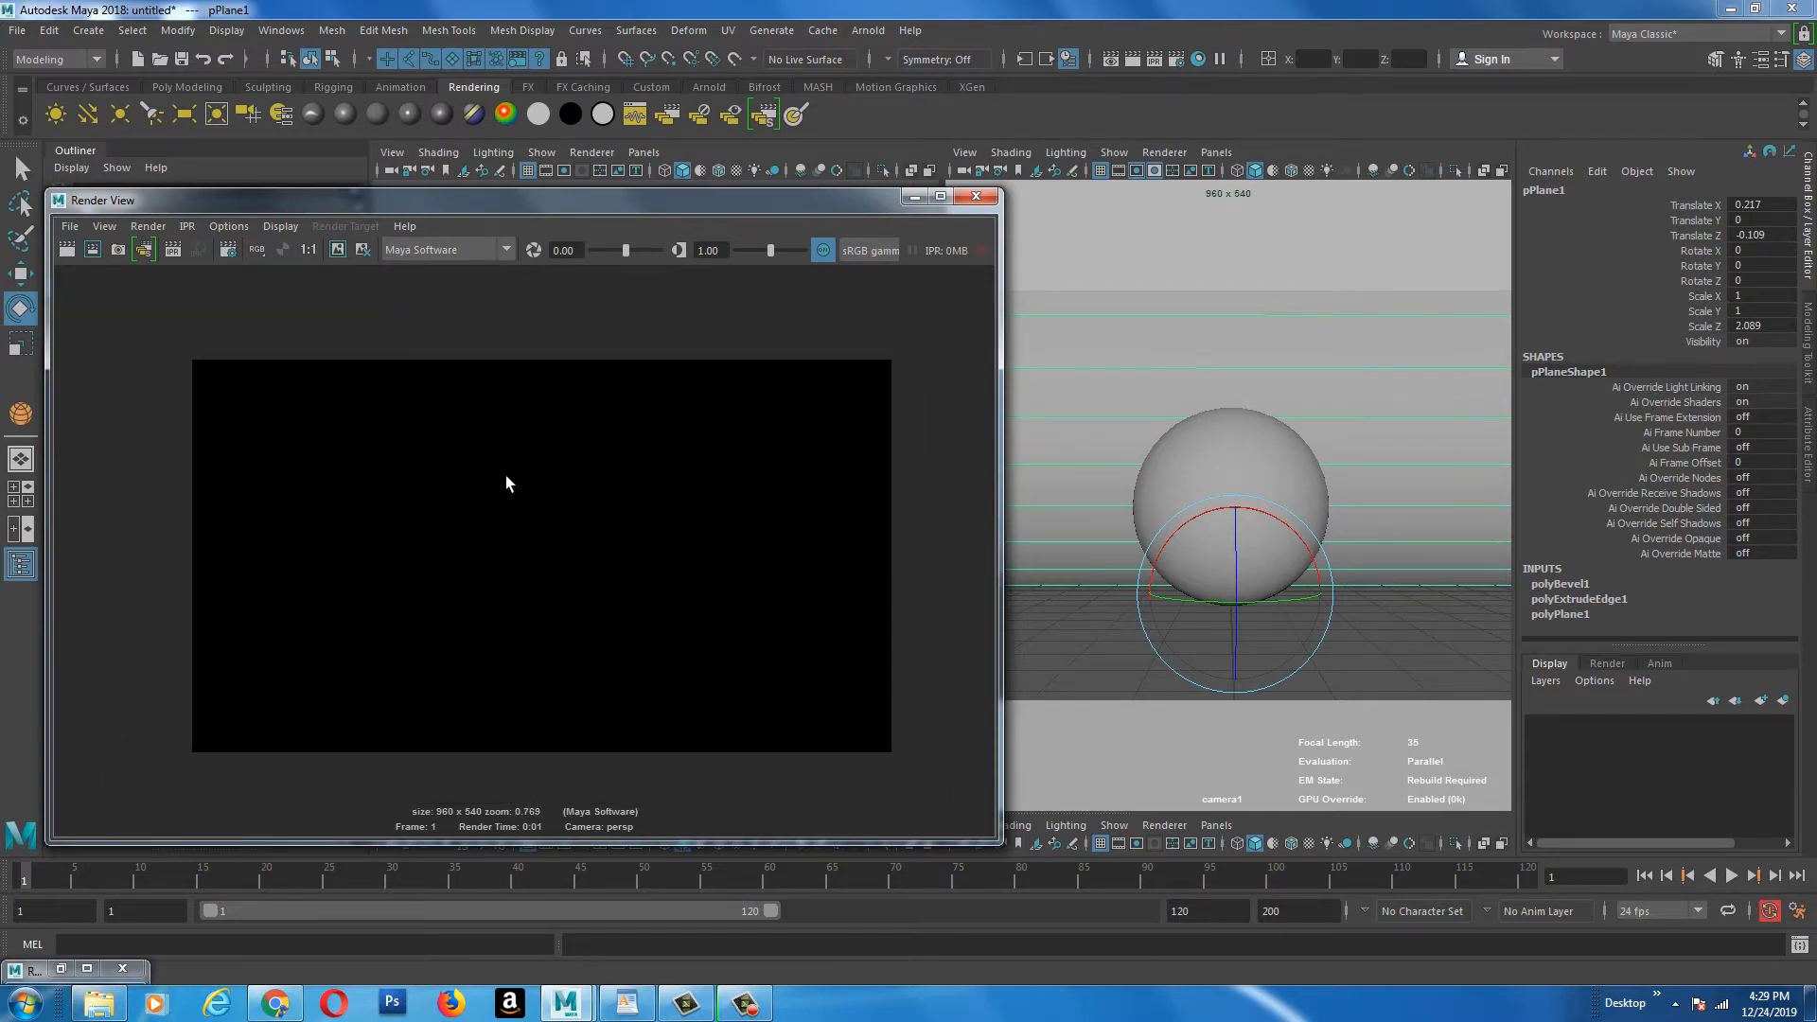
scroll(509, 483, up, 1)
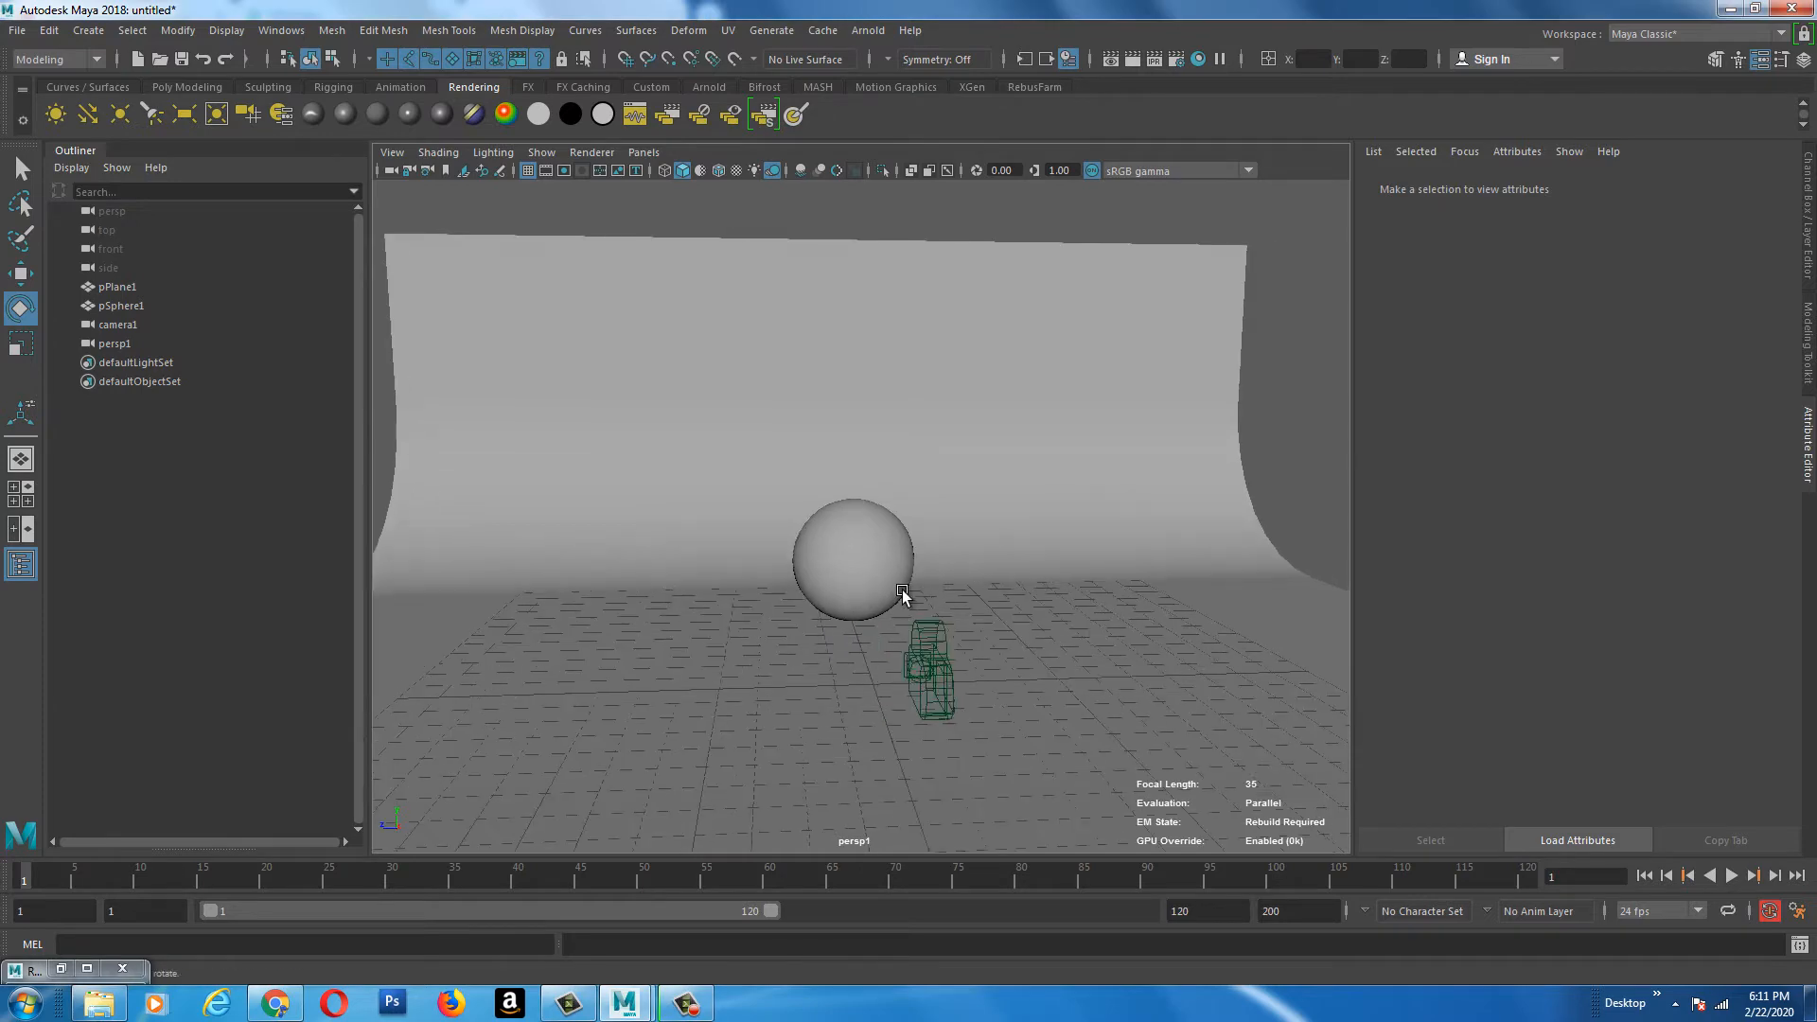
Examine the sphere, curved backdrop and camera in the persp1 view from several angles and distances
mouse_move(872, 588)
alt+mouse_down()
mouse_move(880, 638)
mouse_move(853, 627)
mouse_move(994, 633)
mouse_move(833, 577)
mouse_move(875, 606)
alt+mouse_up()
scroll(925, 633, up, 3)
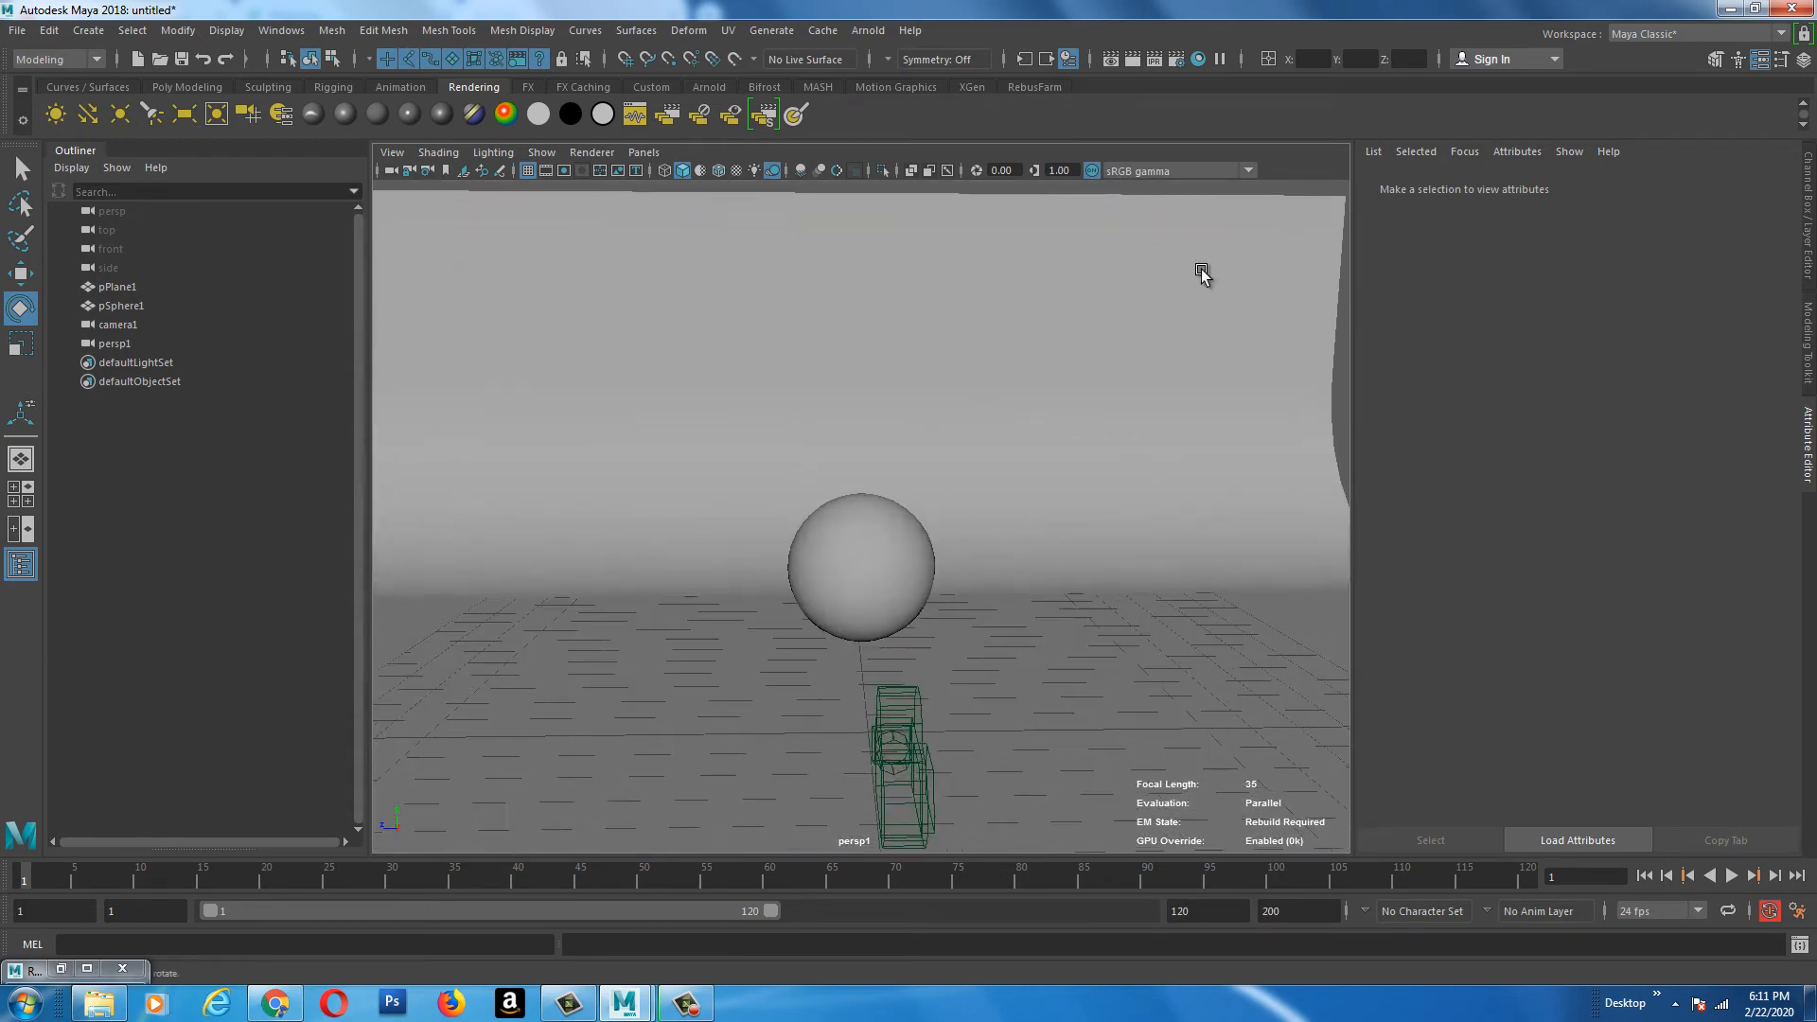
mouse_move(956, 609)
alt+mouse_down()
mouse_move(921, 600)
mouse_move(947, 599)
alt+mouse_up()
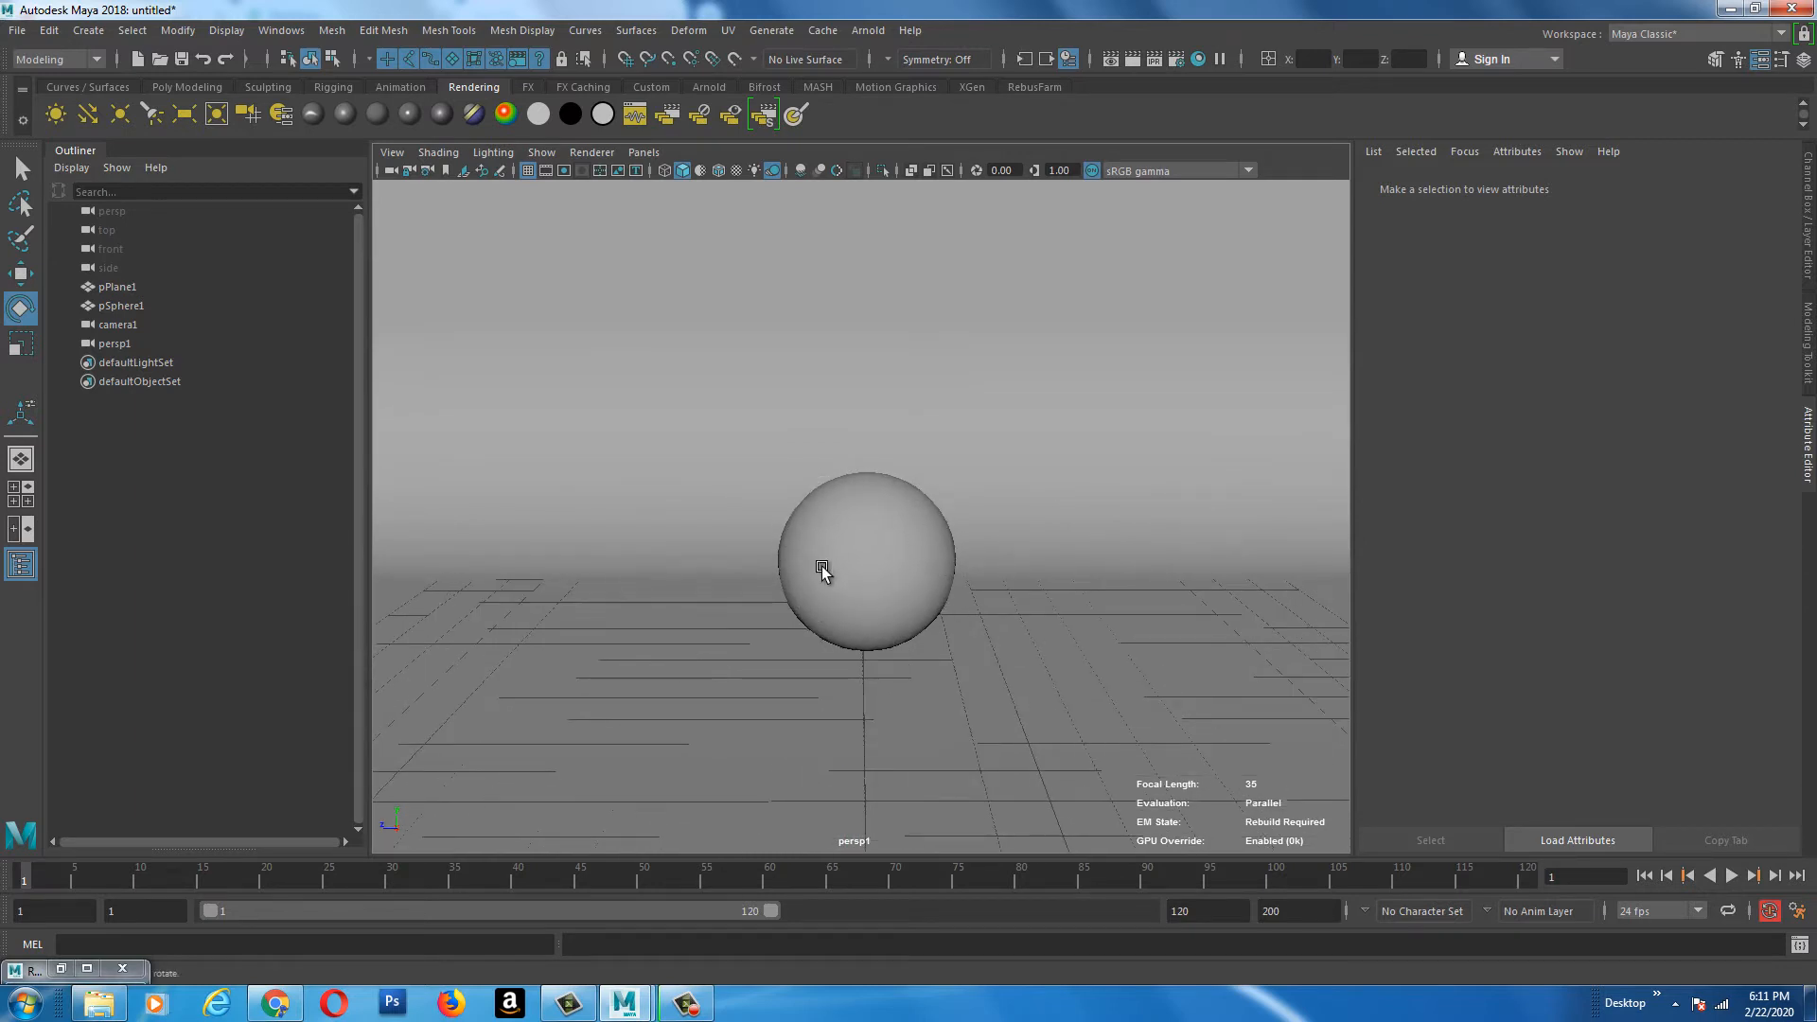
alt+drag(1001, 598, 883, 479)
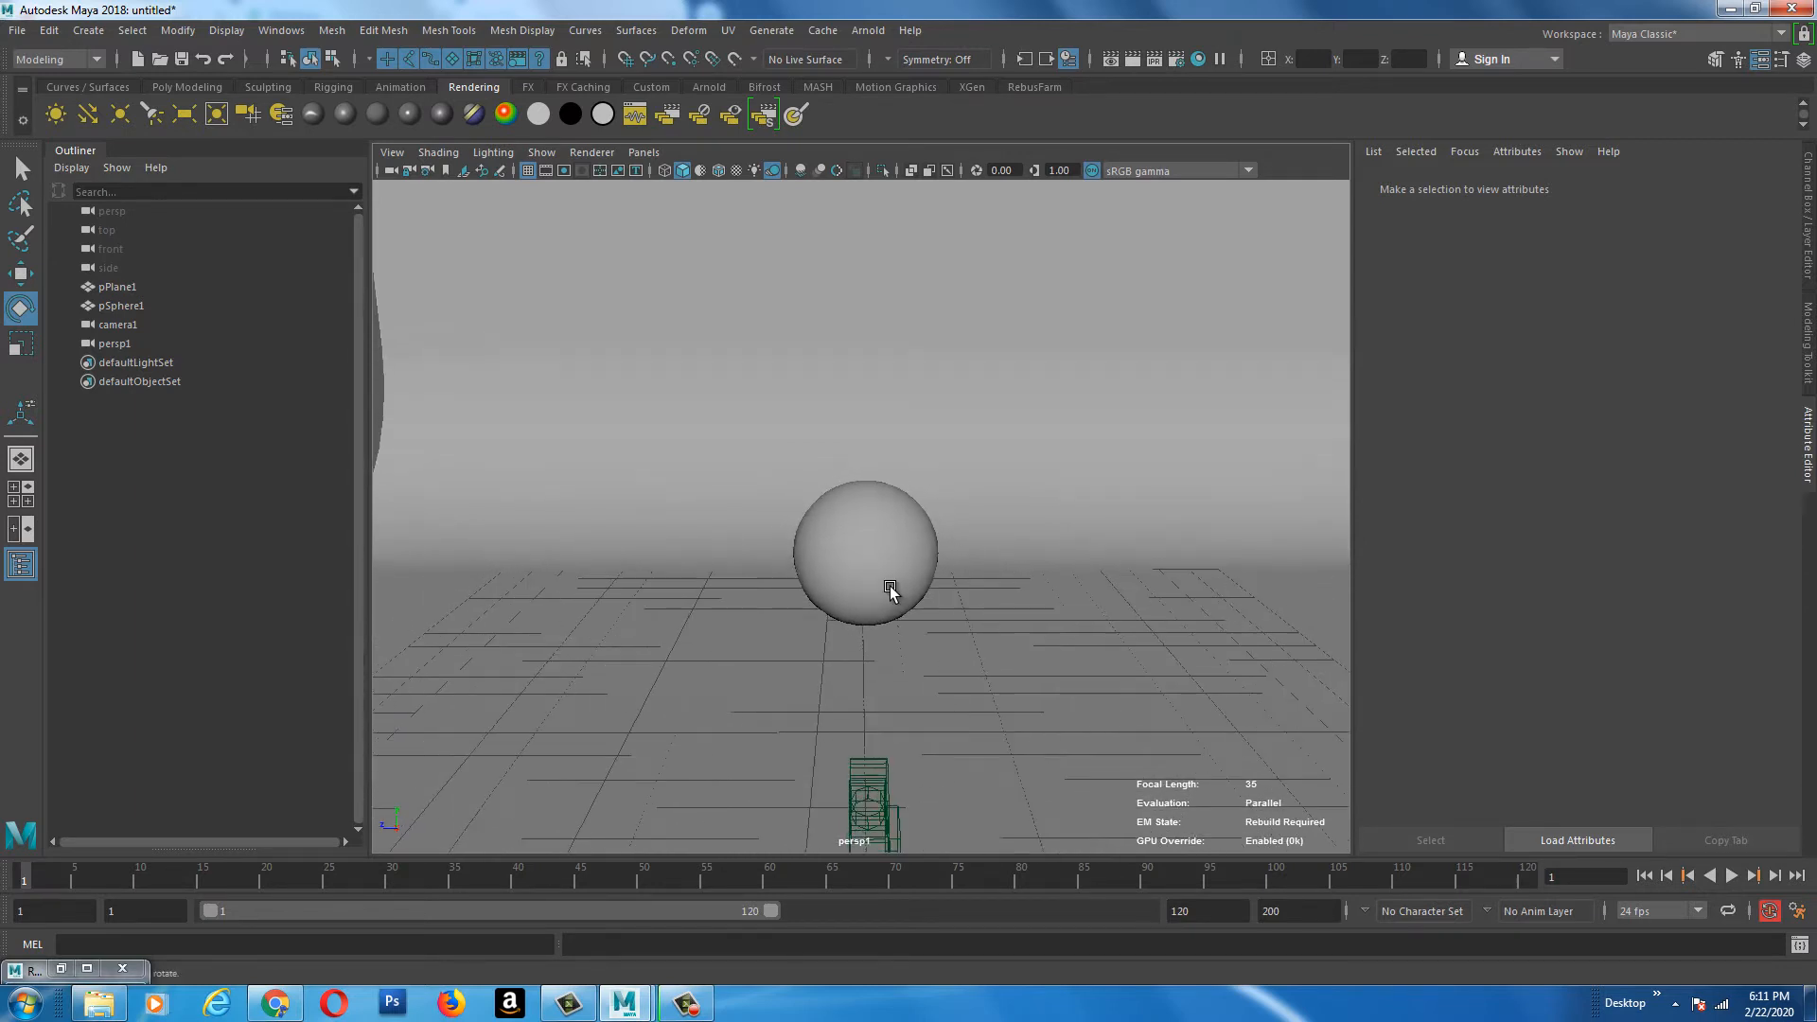
alt+drag(884, 596, 875, 555)
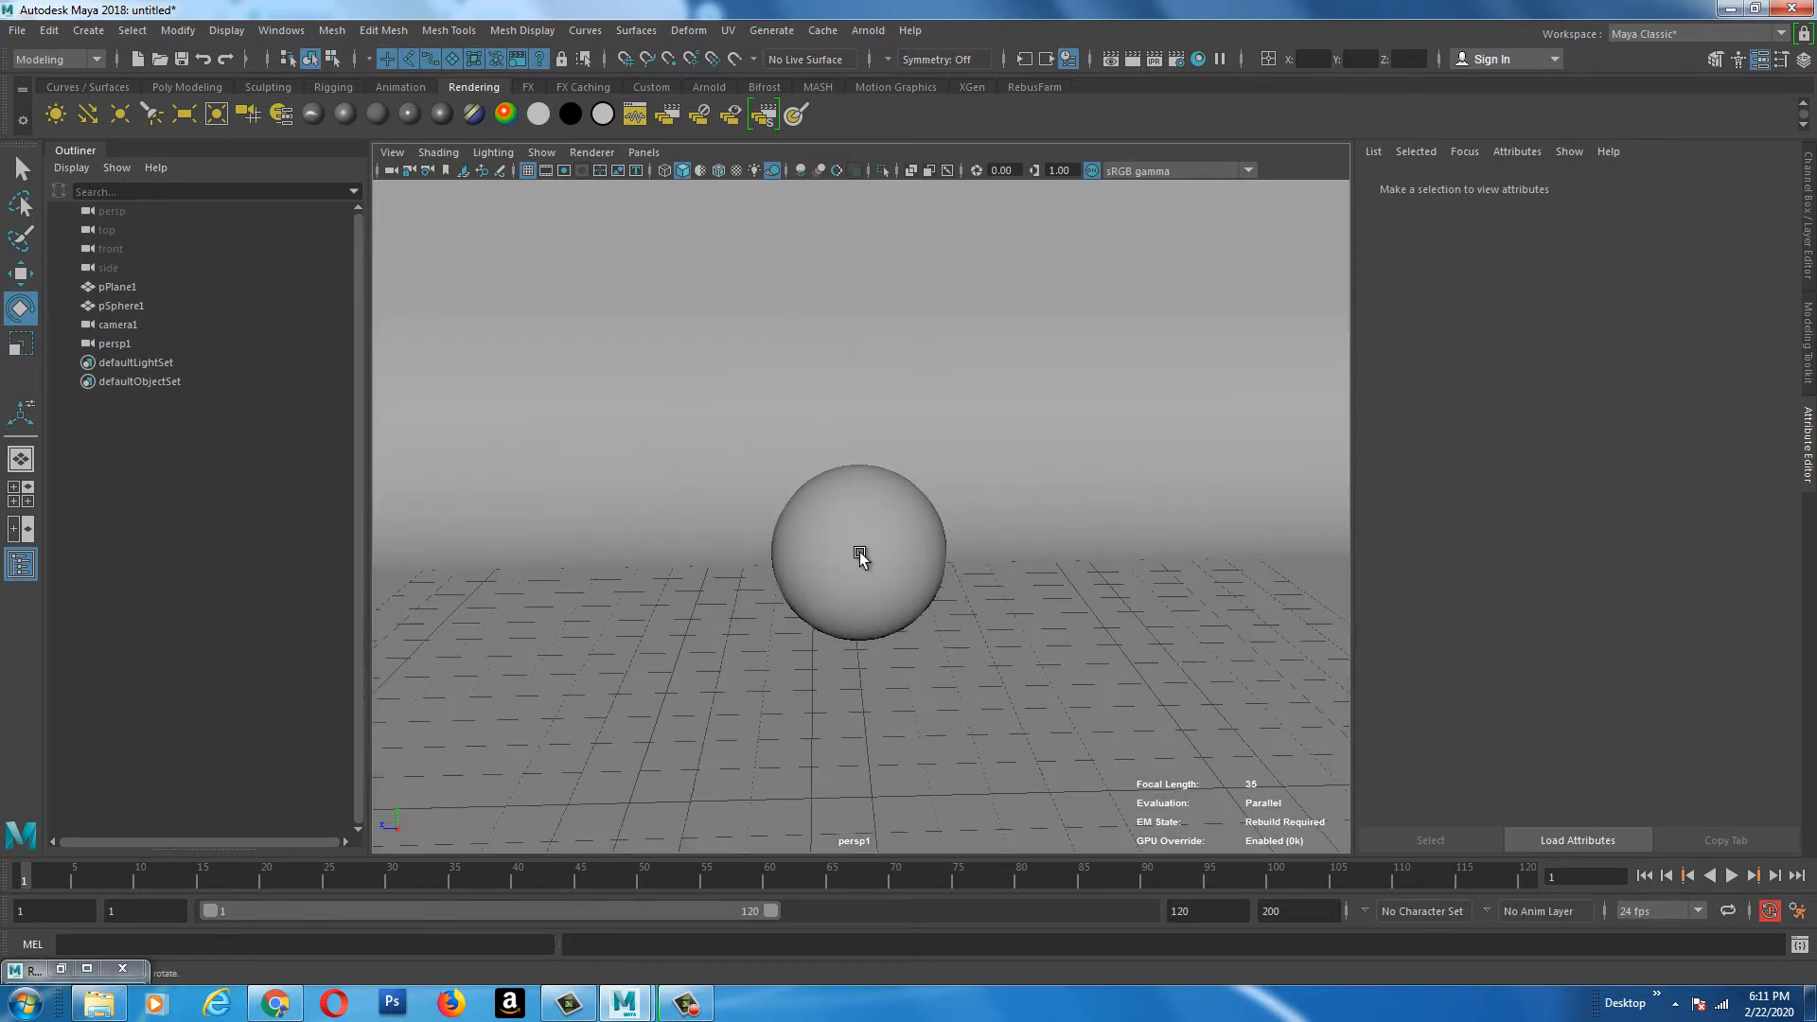
alt+right_drag(917, 593, 748, 553)
alt+right_drag(1036, 611, 924, 606)
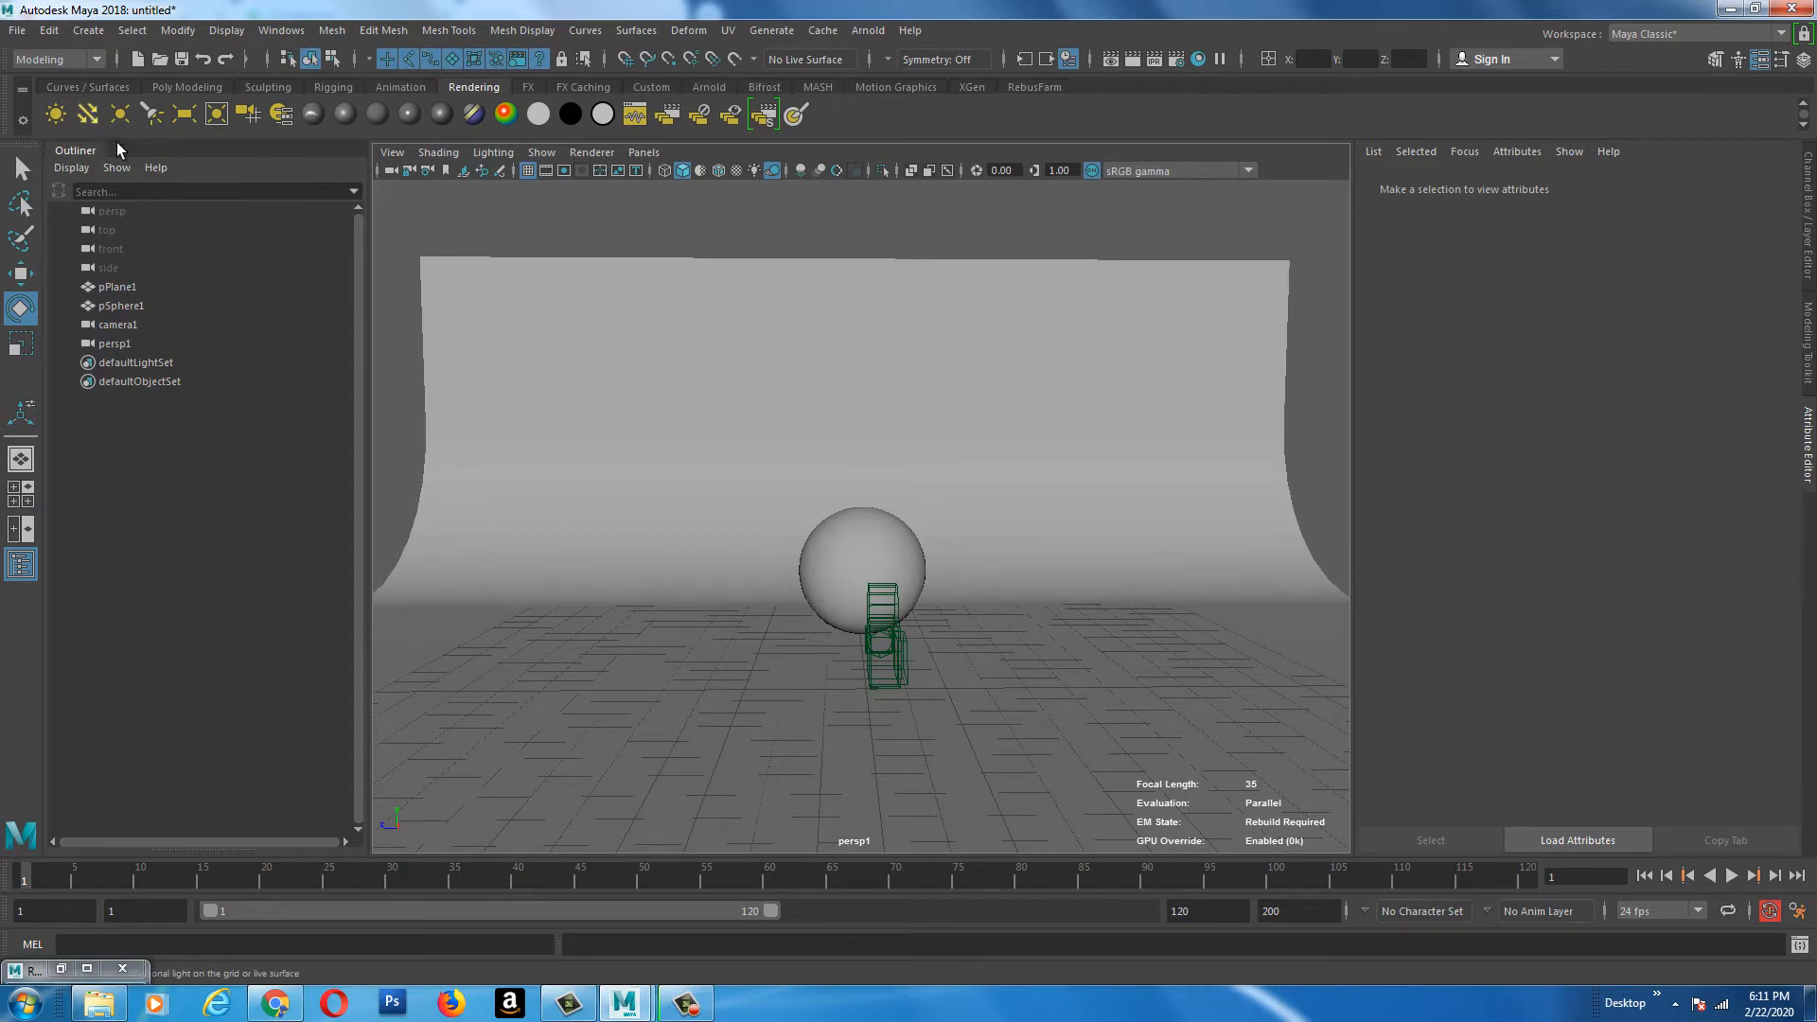
alt+drag(980, 670, 926, 632)
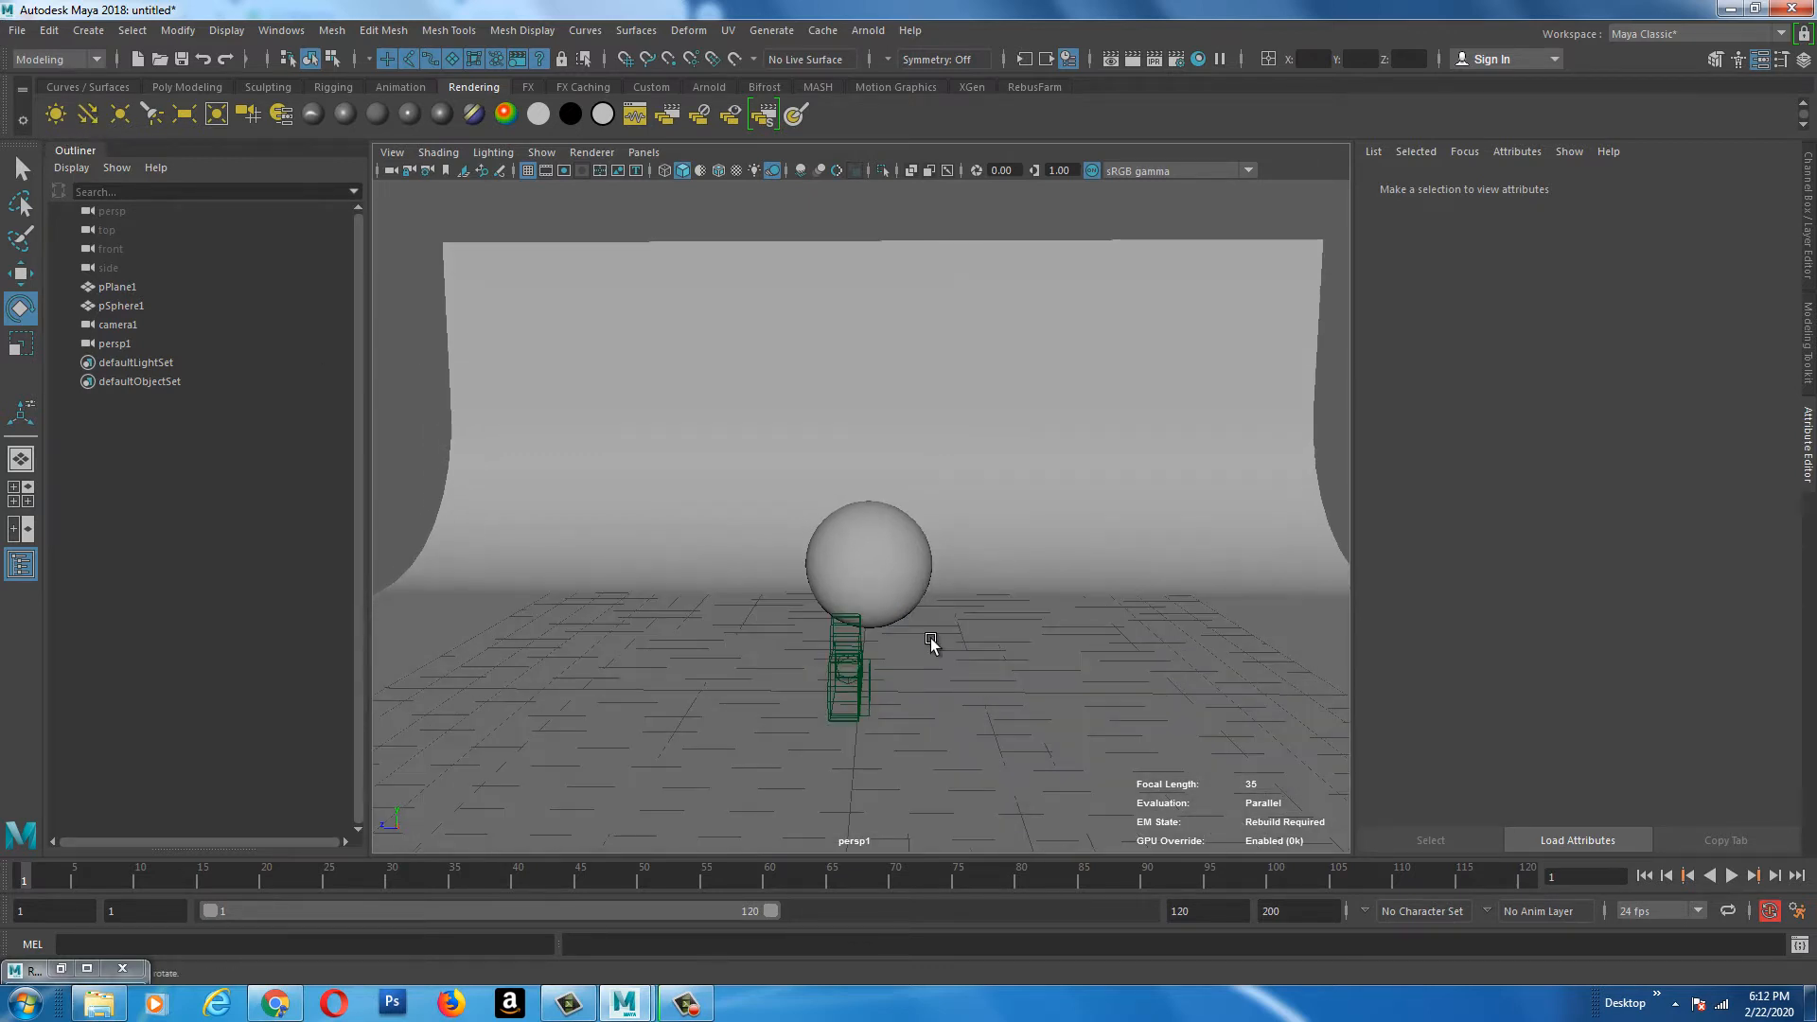
Create a directional light and move it beside the sphere, raised above the floor
click(88, 115)
alt+drag(771, 649, 873, 749)
key(w)
drag(872, 747, 644, 676)
drag(687, 605, 676, 456)
alt+drag(863, 639, 808, 627)
scroll(808, 628, up, 1)
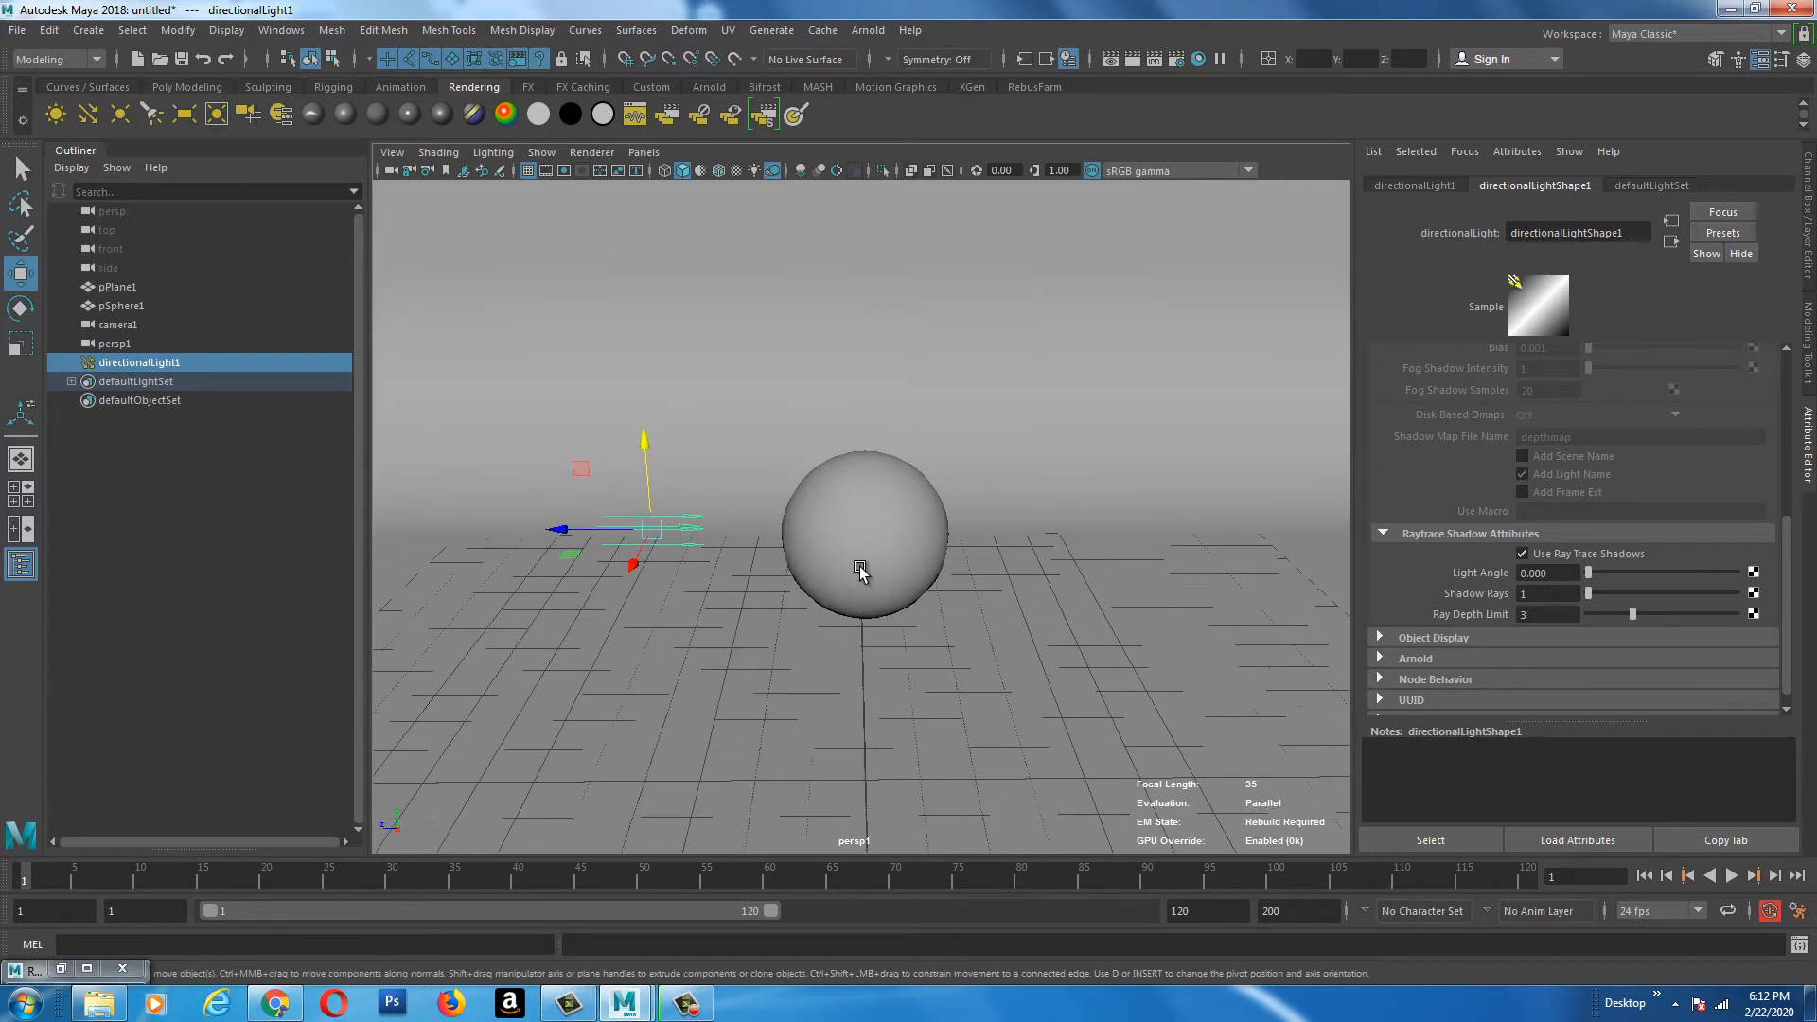
Display the viewport with all scene lights and rotate the directional light downward so the sphere casts its shadow on the floor
key(7)
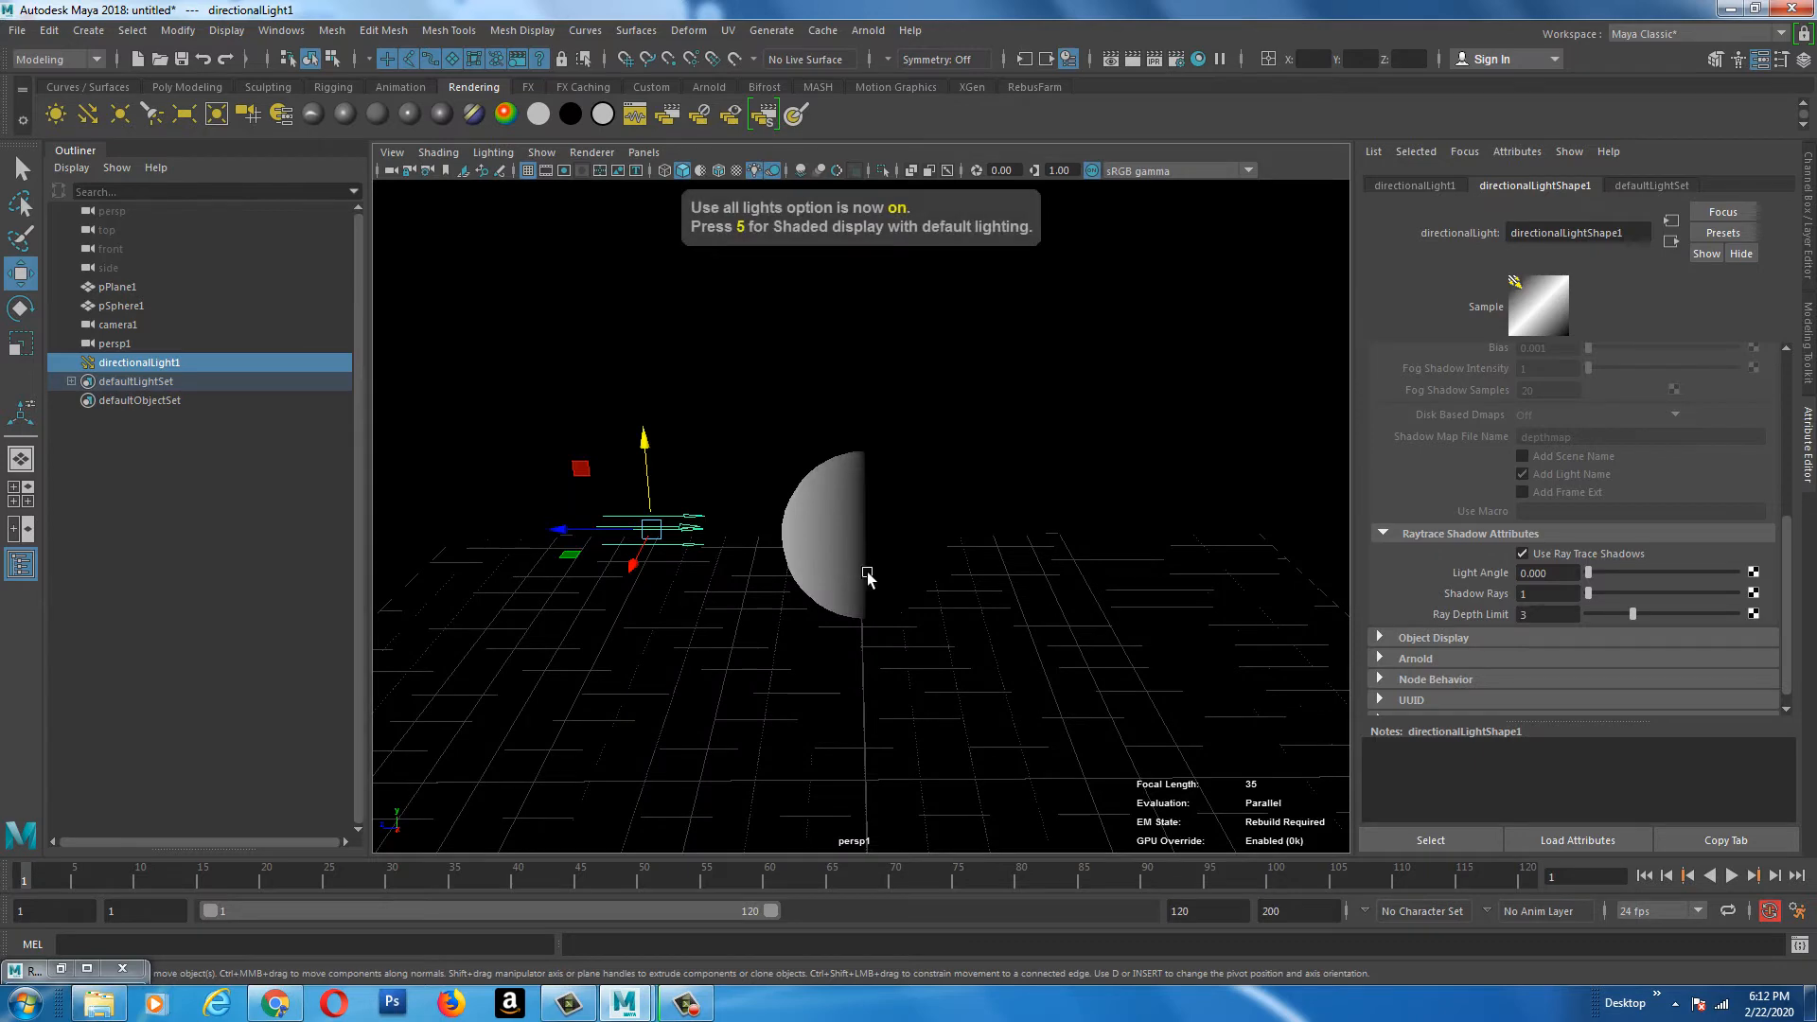
alt+drag(905, 649, 755, 576)
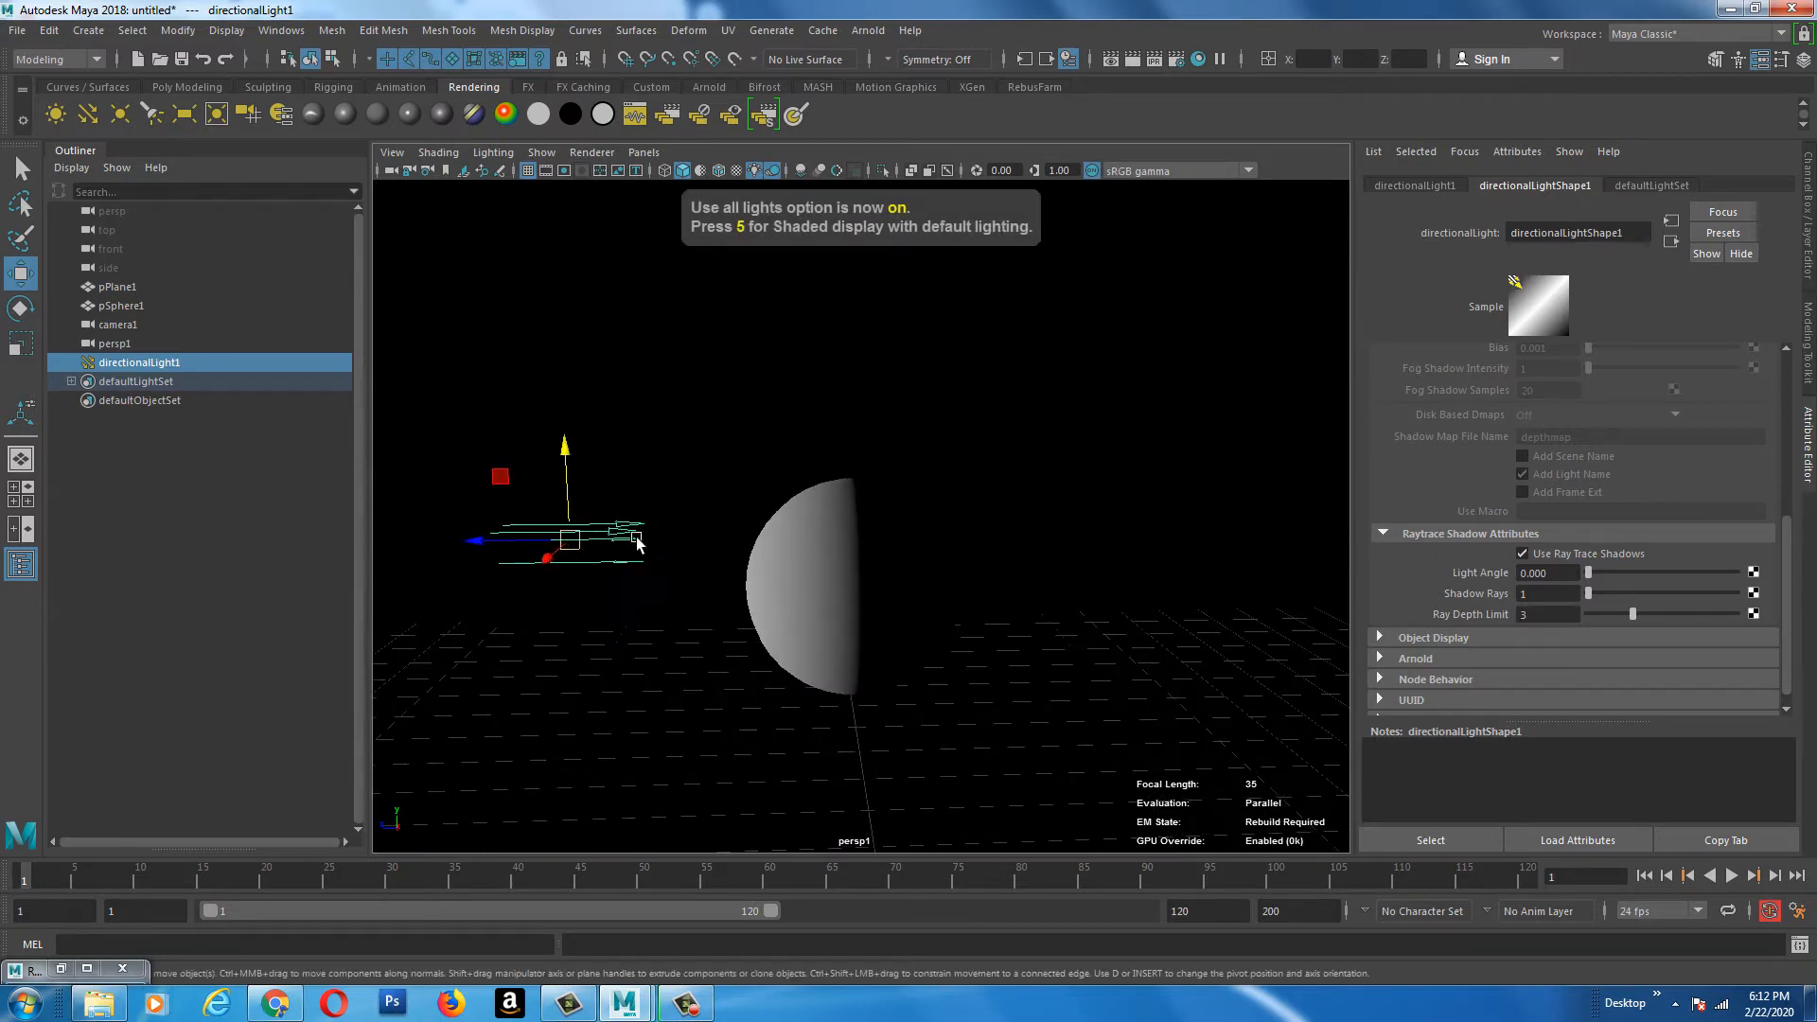
alt+drag(953, 620, 820, 619)
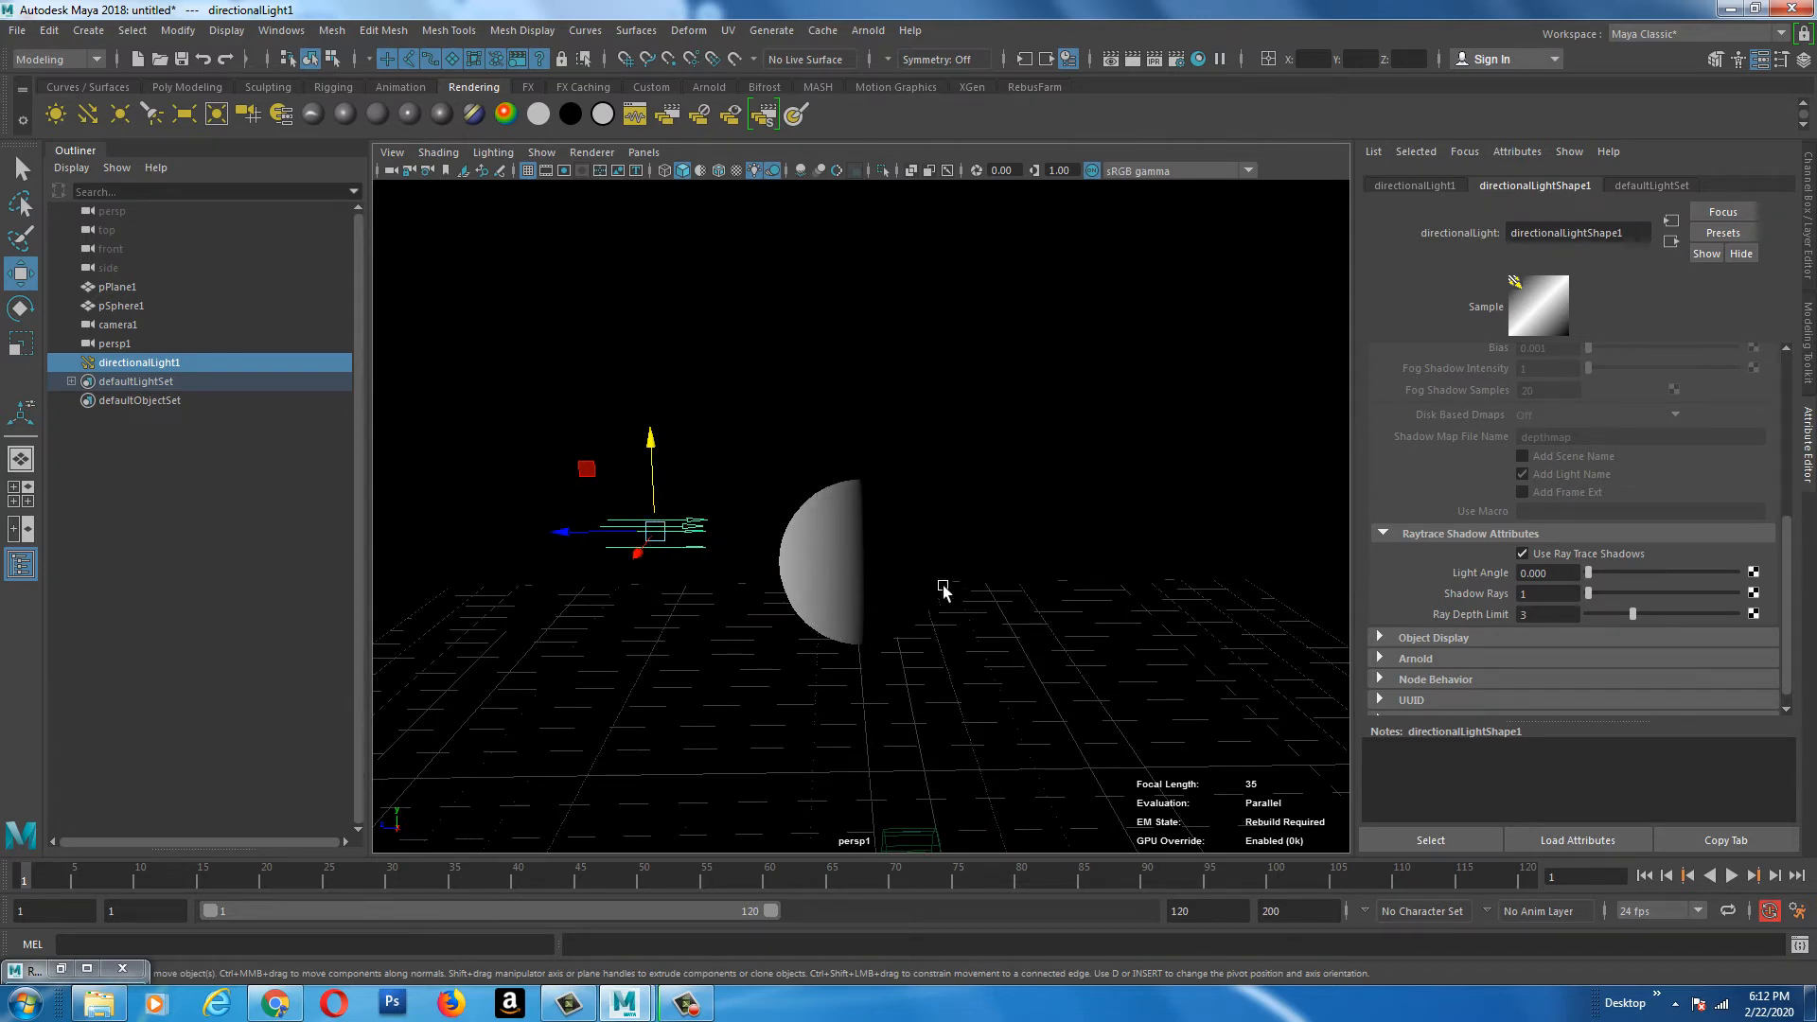
key(e)
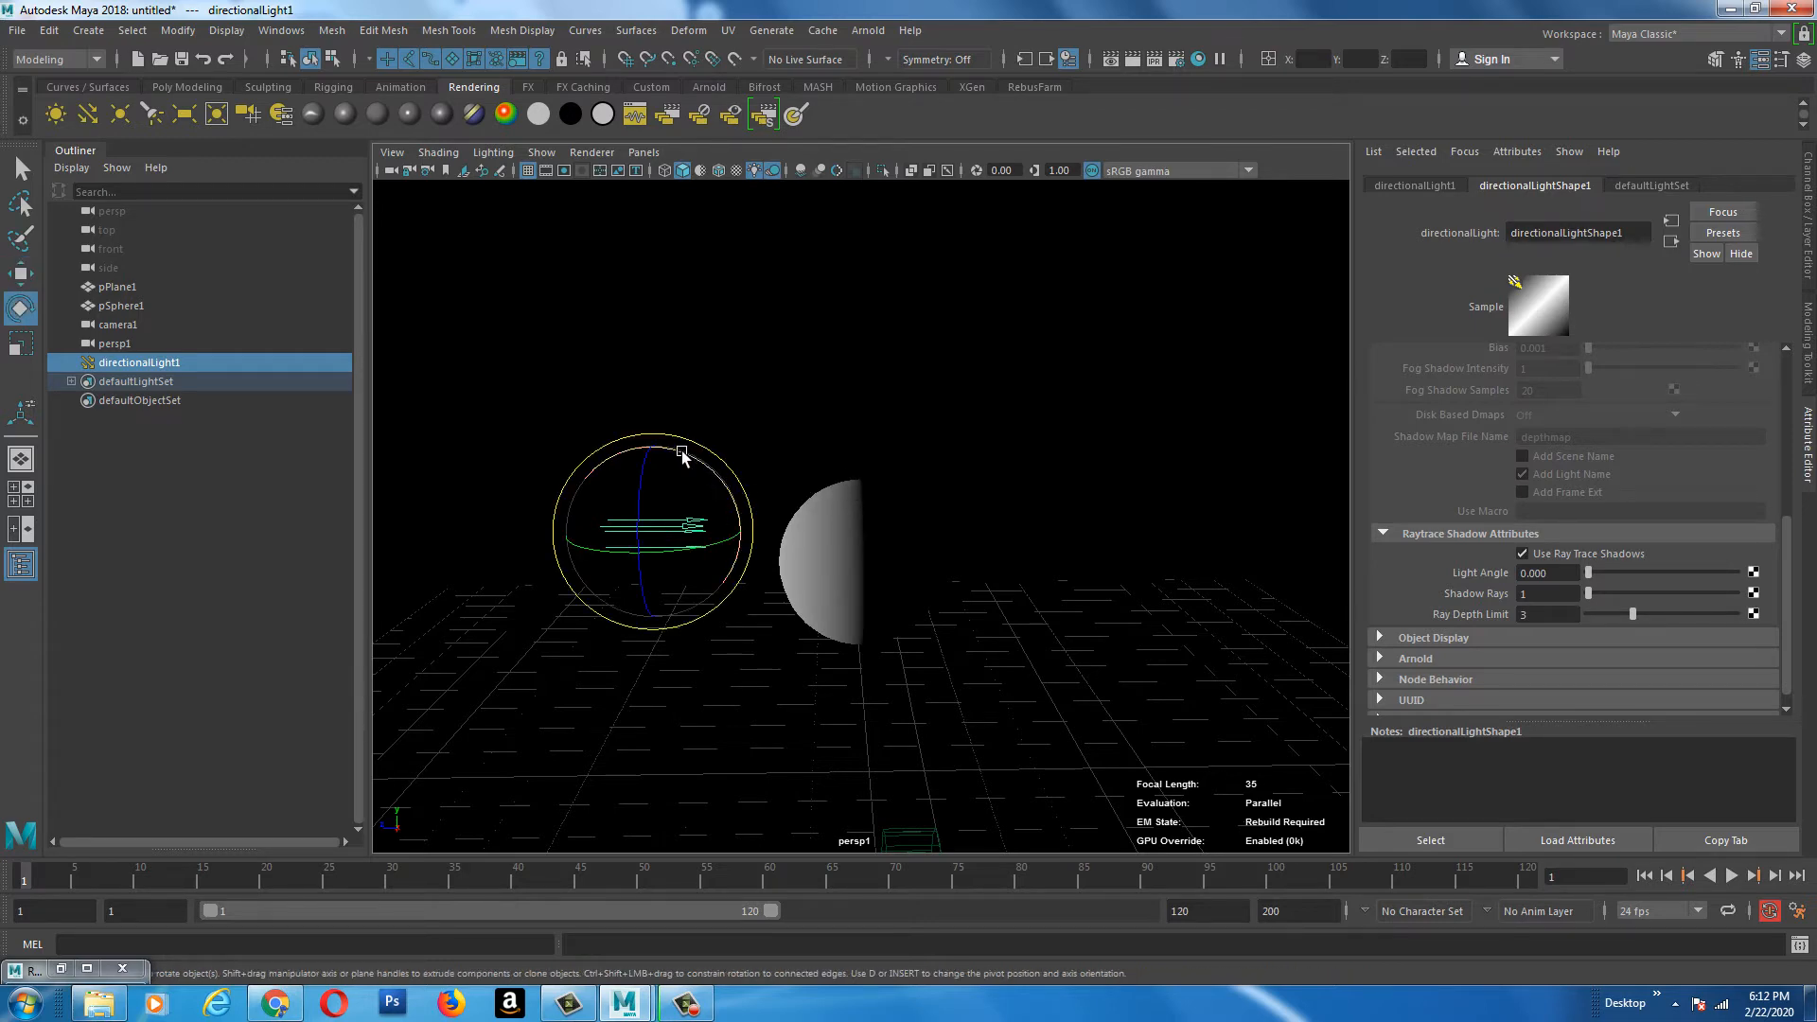
drag(679, 452, 656, 588)
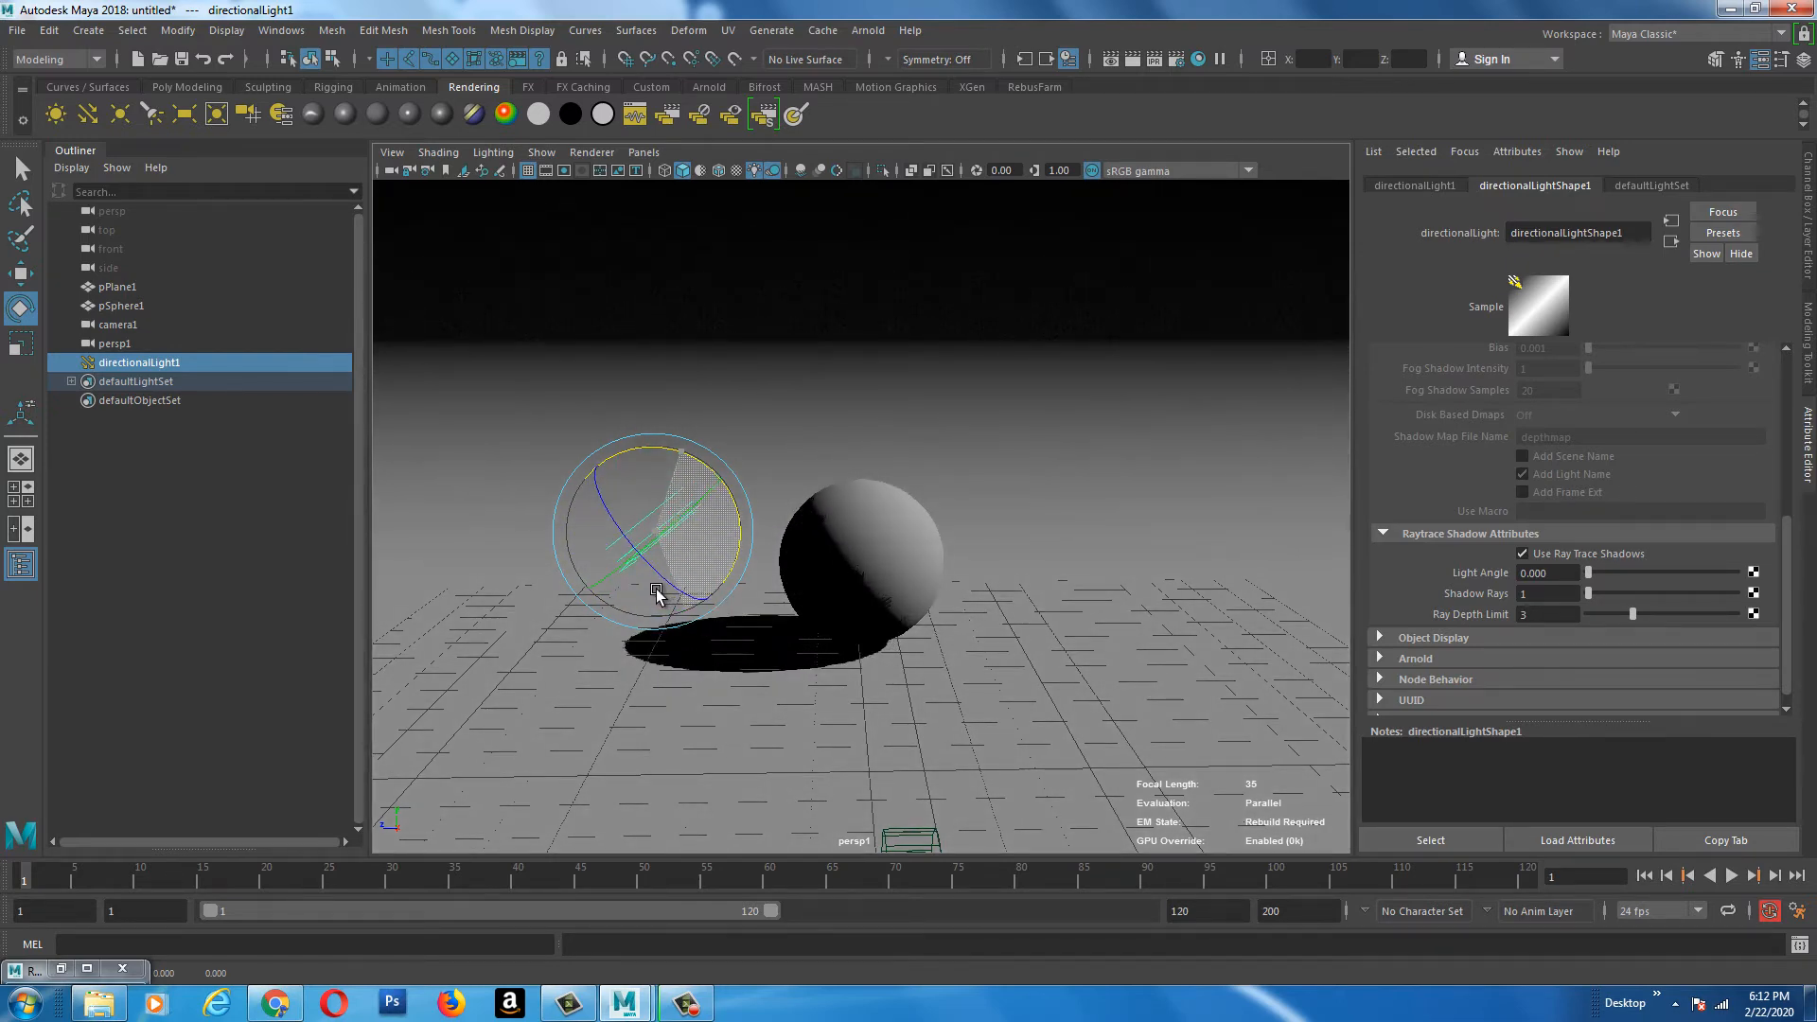
Examine the shading on the sphere and its floor shadow in the persp1 view from several angles and distances
alt+drag(1038, 620, 980, 566)
alt+right_drag(981, 566, 1106, 646)
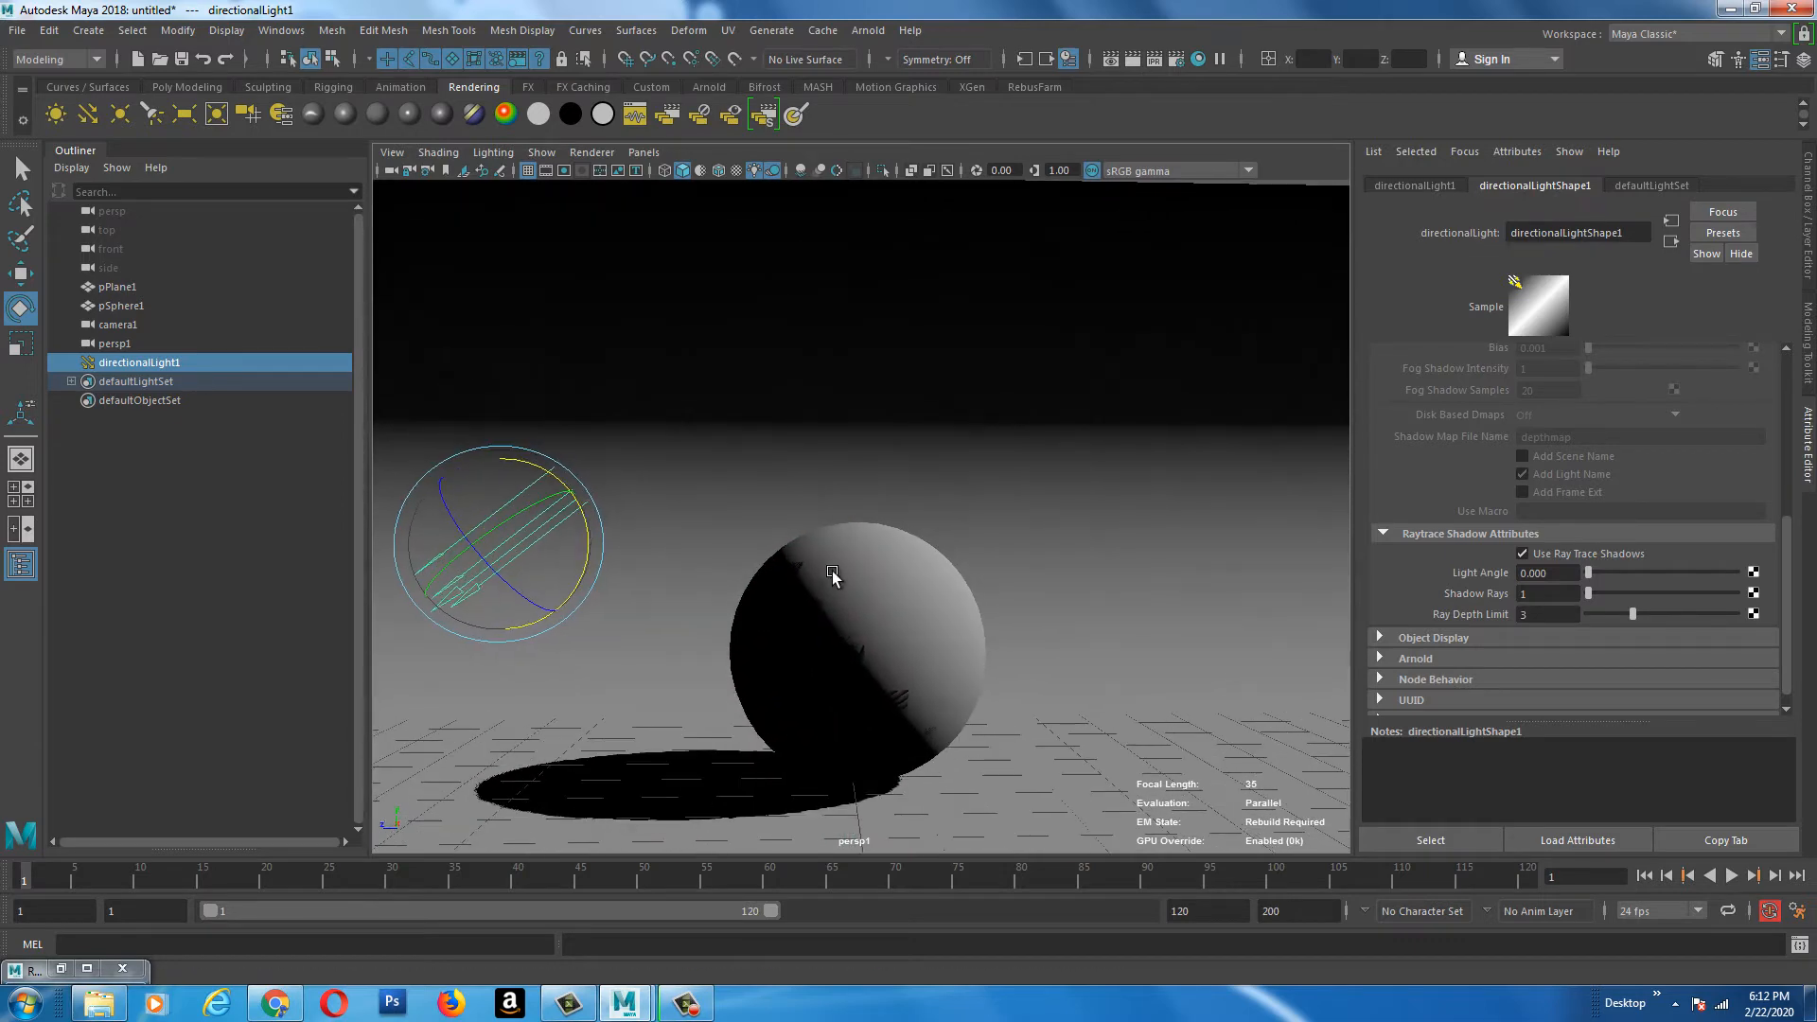
alt+drag(836, 576, 884, 588)
alt+right_drag(884, 588, 910, 521)
alt+middle_drag(928, 552, 944, 498)
alt+drag(944, 497, 930, 502)
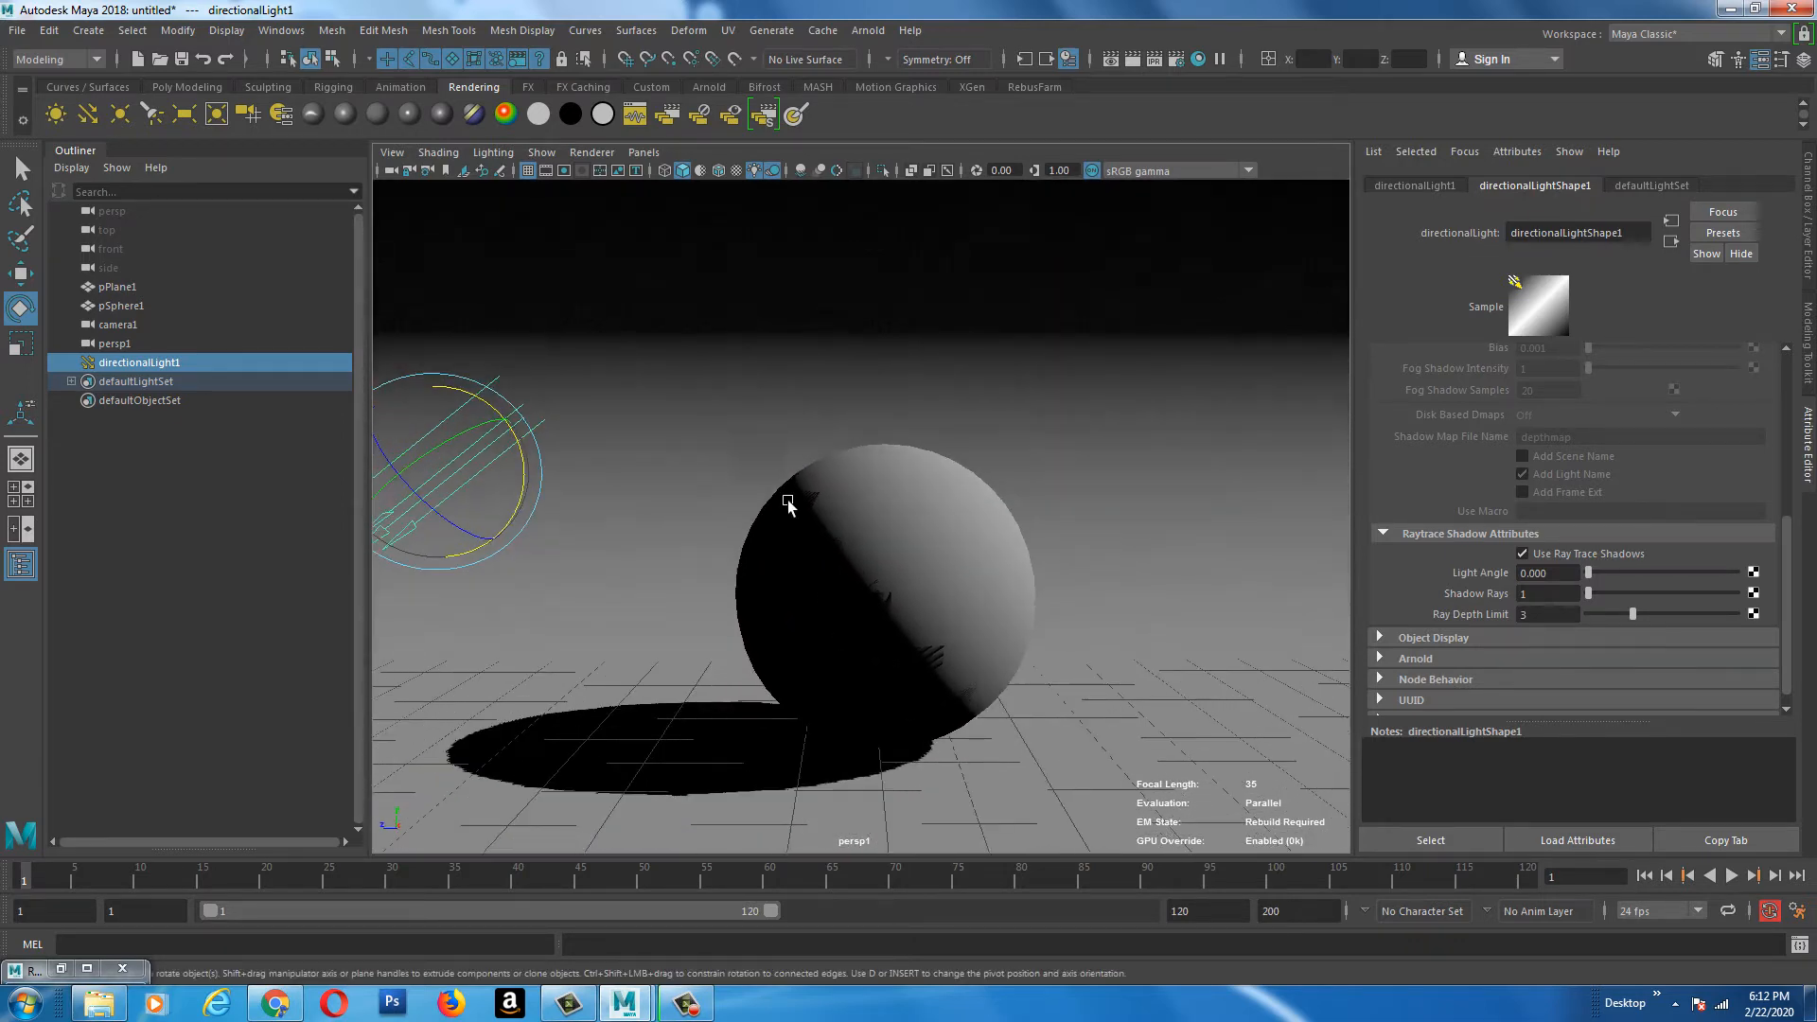
alt+right_drag(1077, 635, 964, 626)
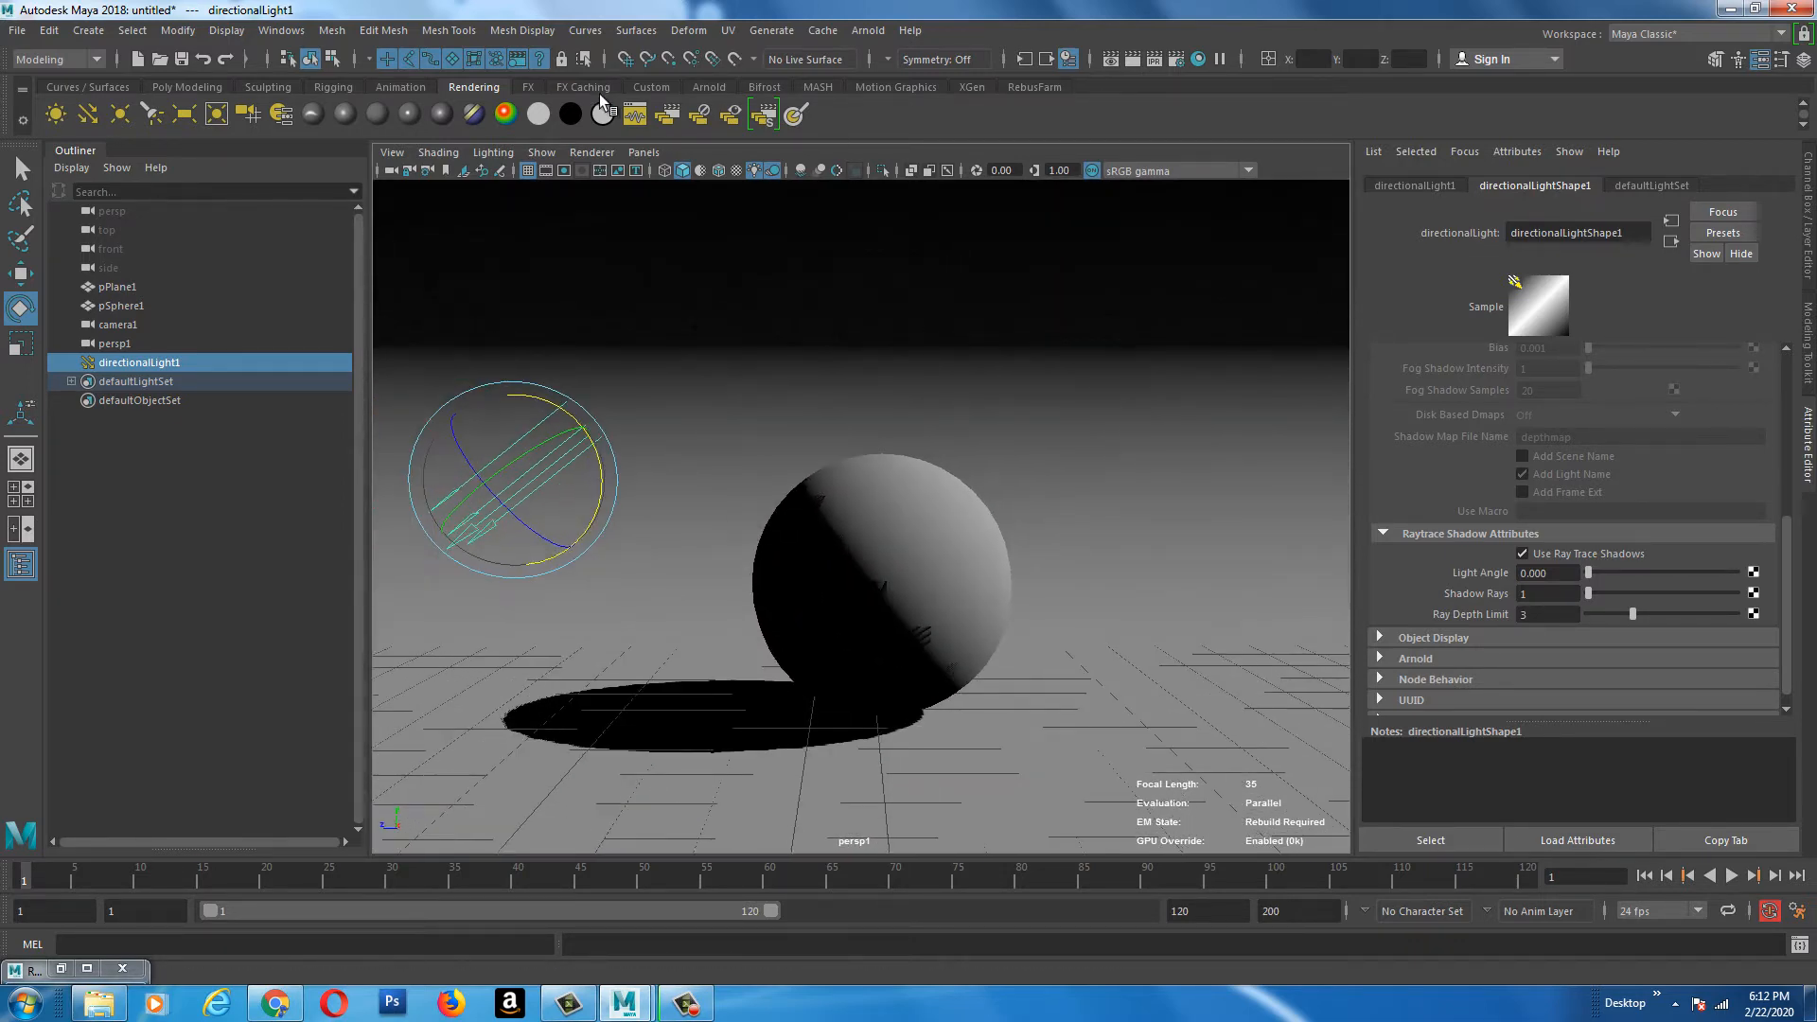
Look through camera1 and render the current frame with Maya Software in the Render View
click(643, 153)
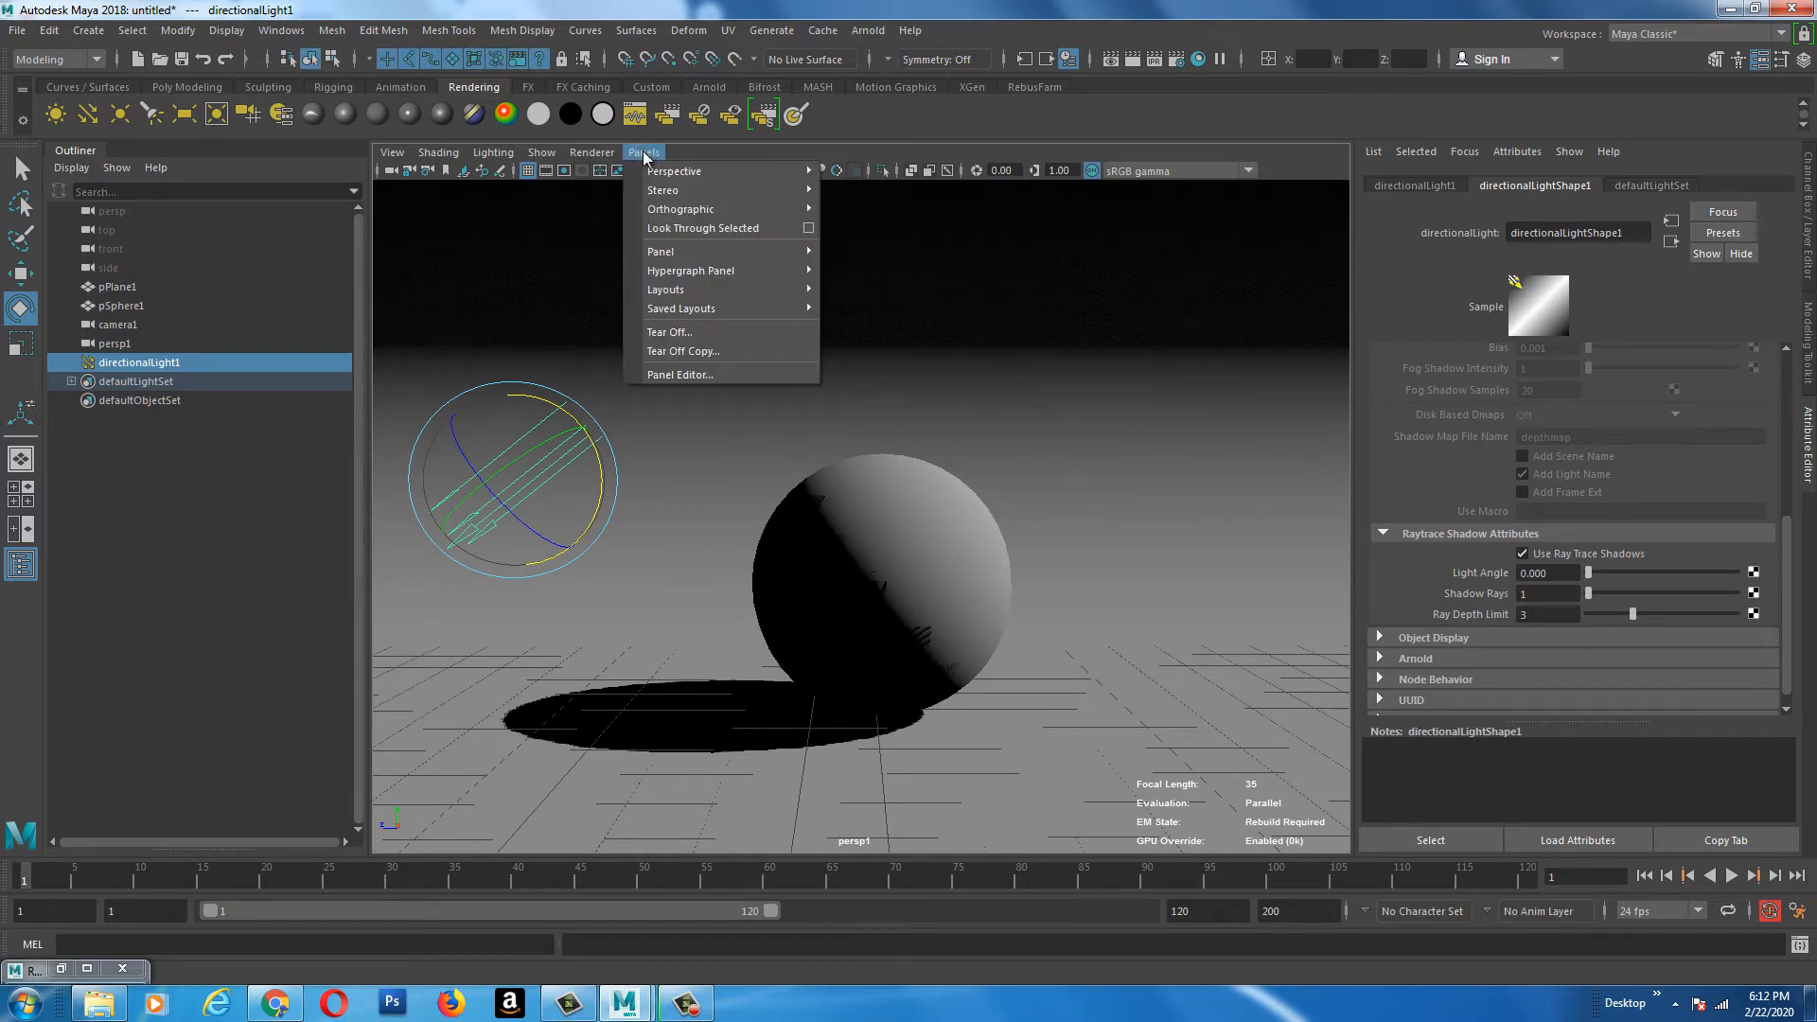
mouse_move(674, 171)
click(856, 172)
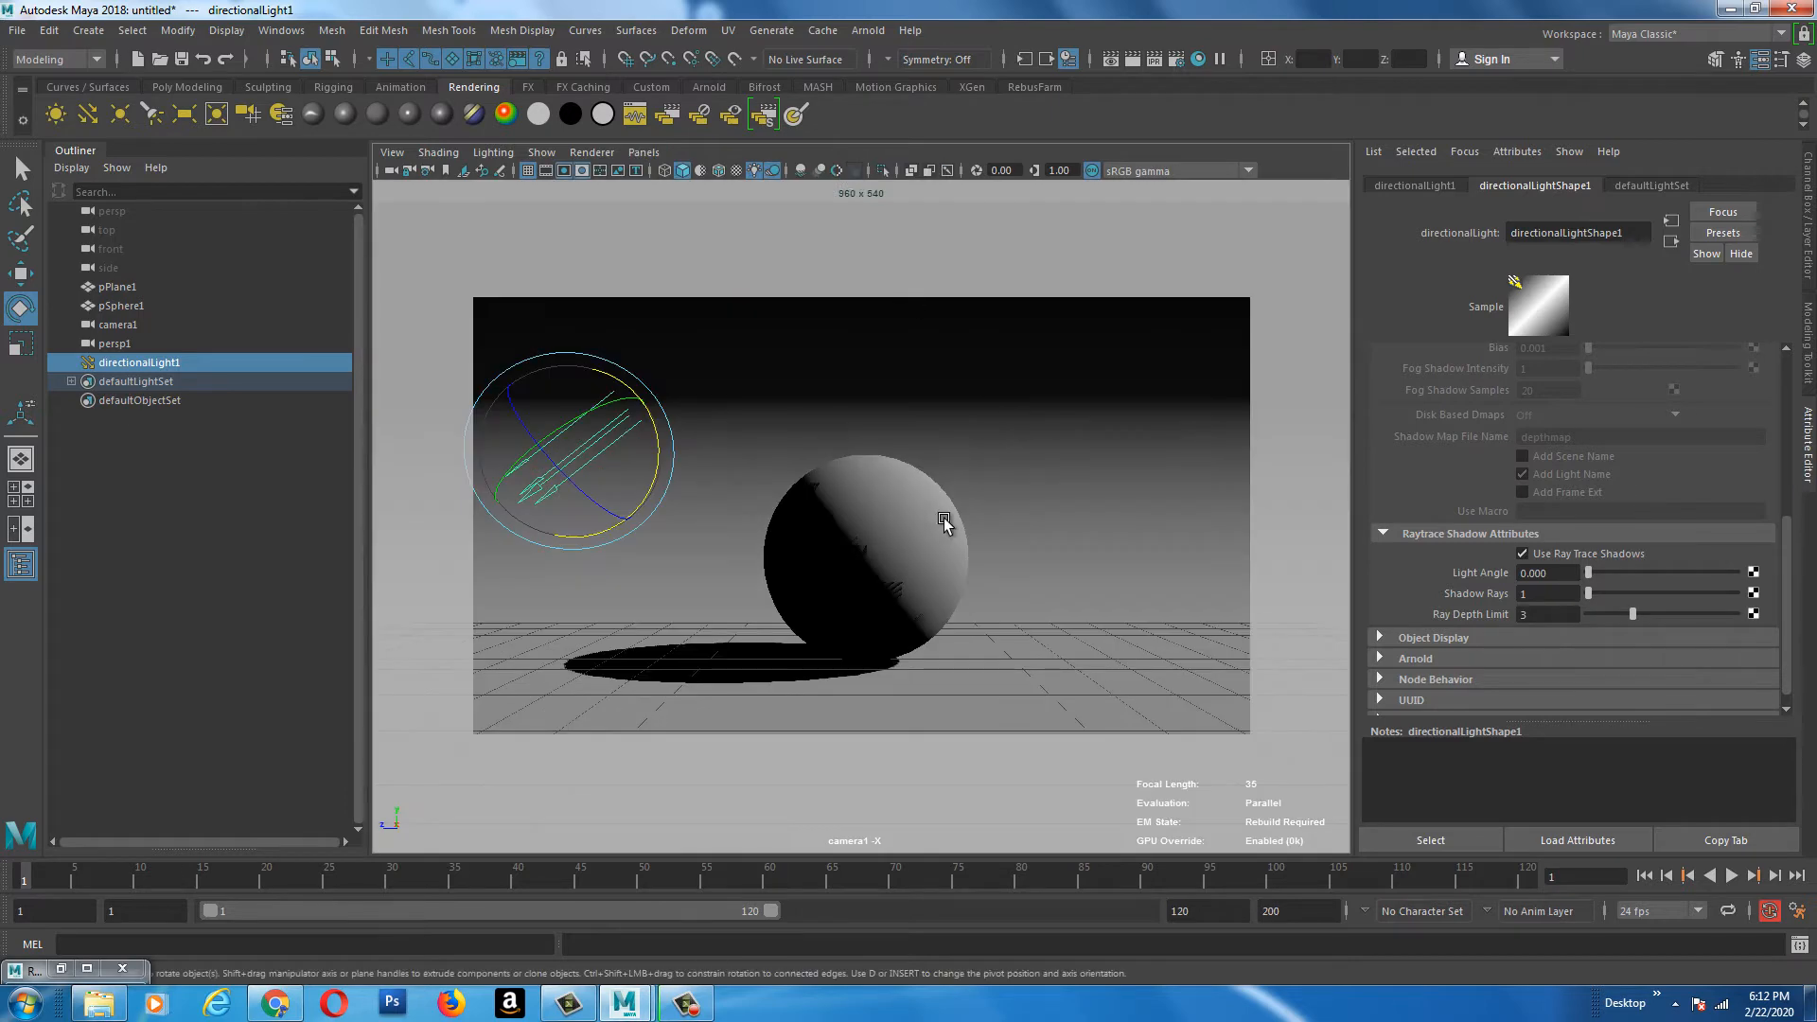
click(1115, 61)
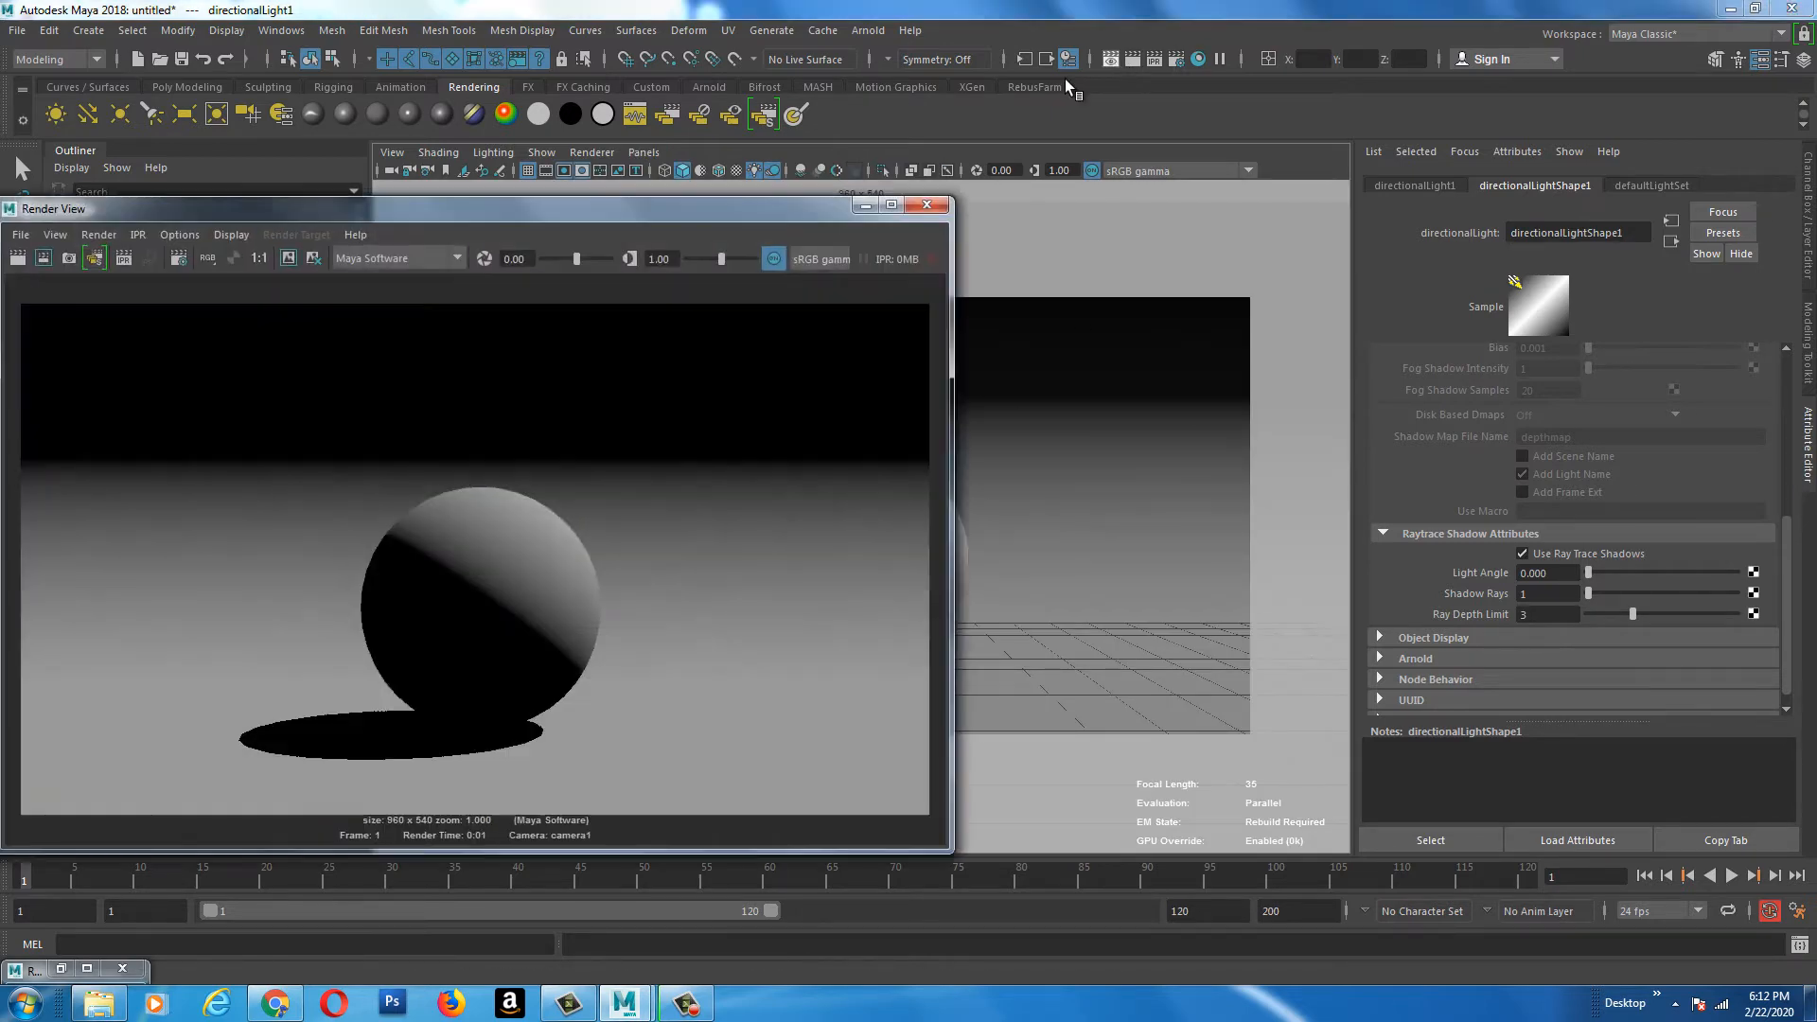
click(18, 260)
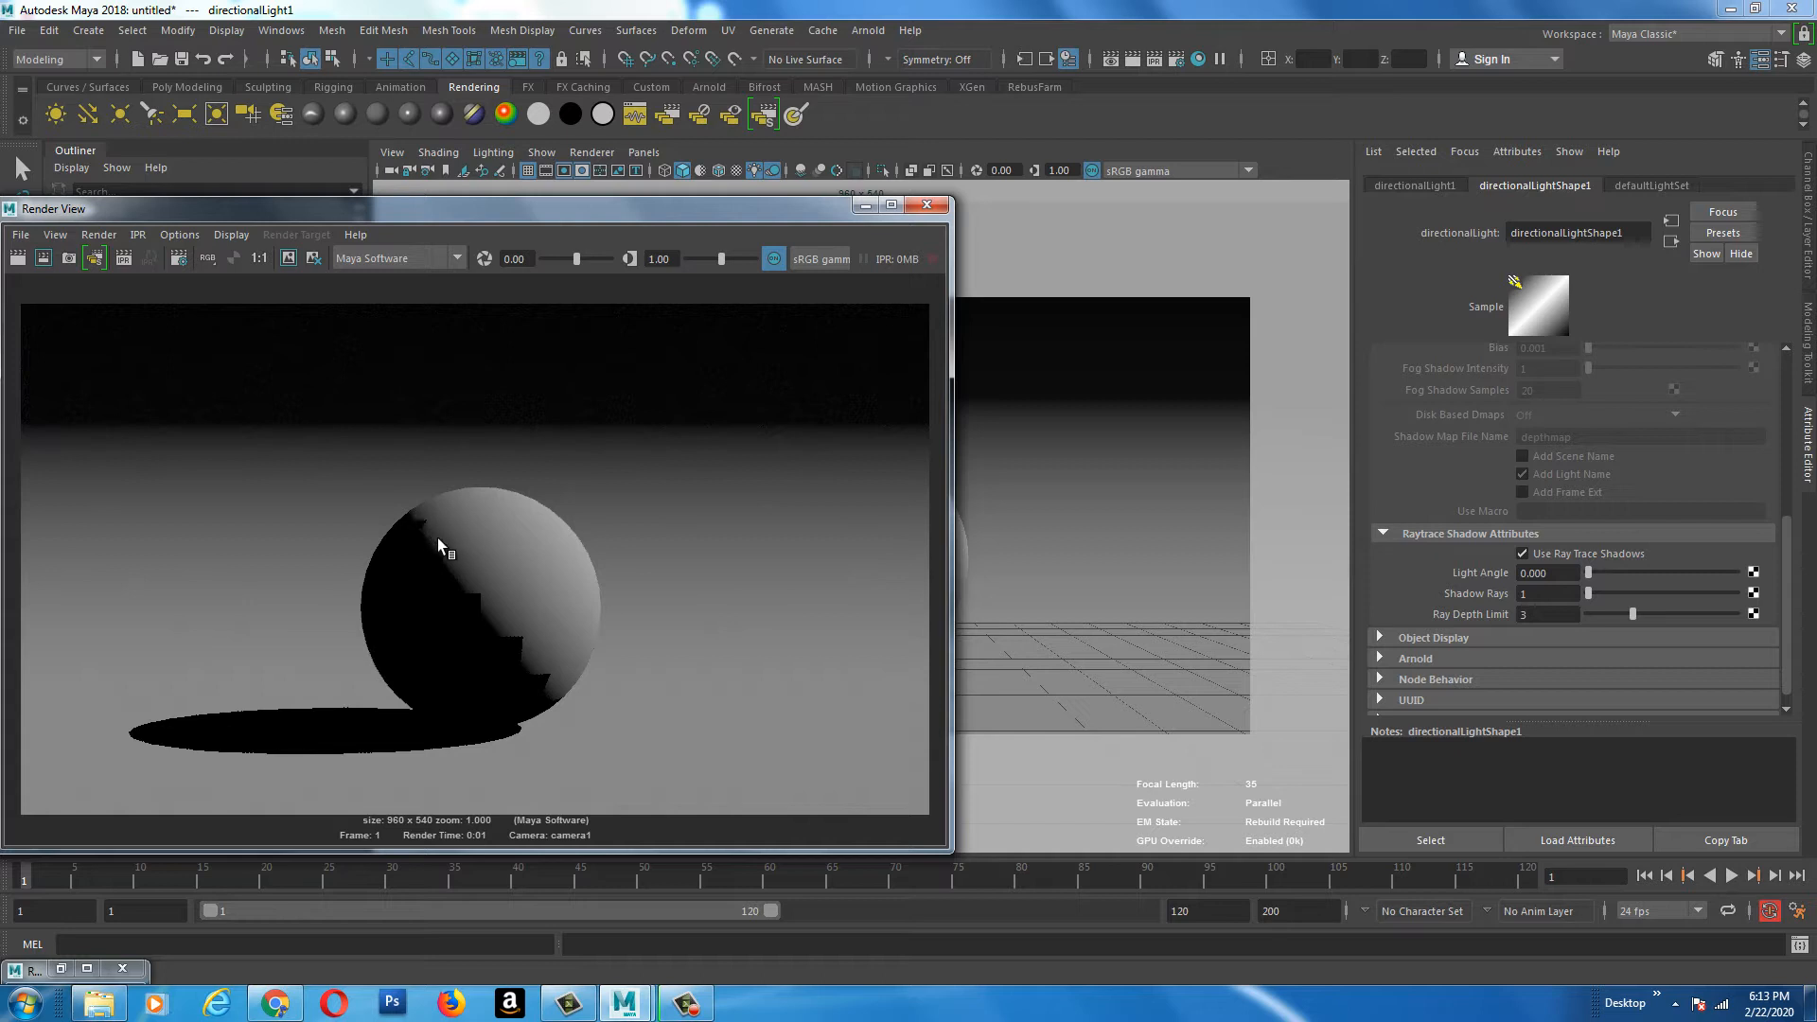
Select the sphere and turn off Receive Shadows in its shape node's Render Stats
drag(670, 213, 485, 195)
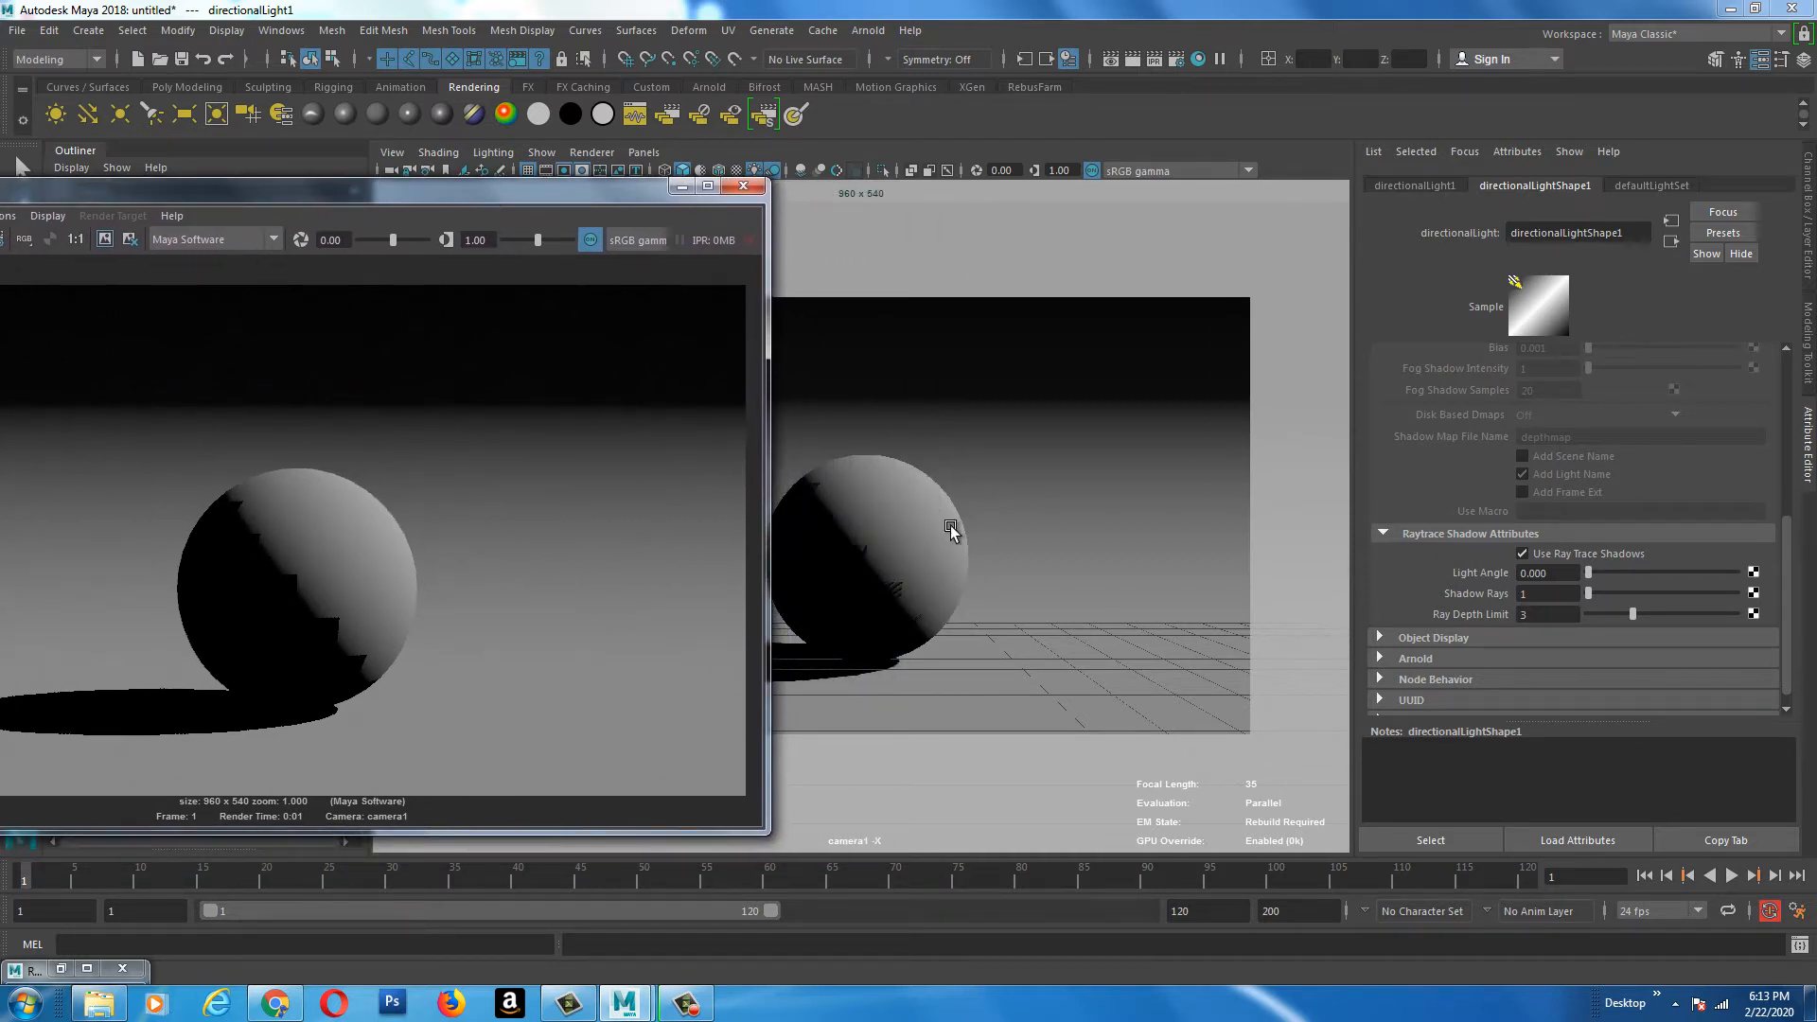
click(871, 526)
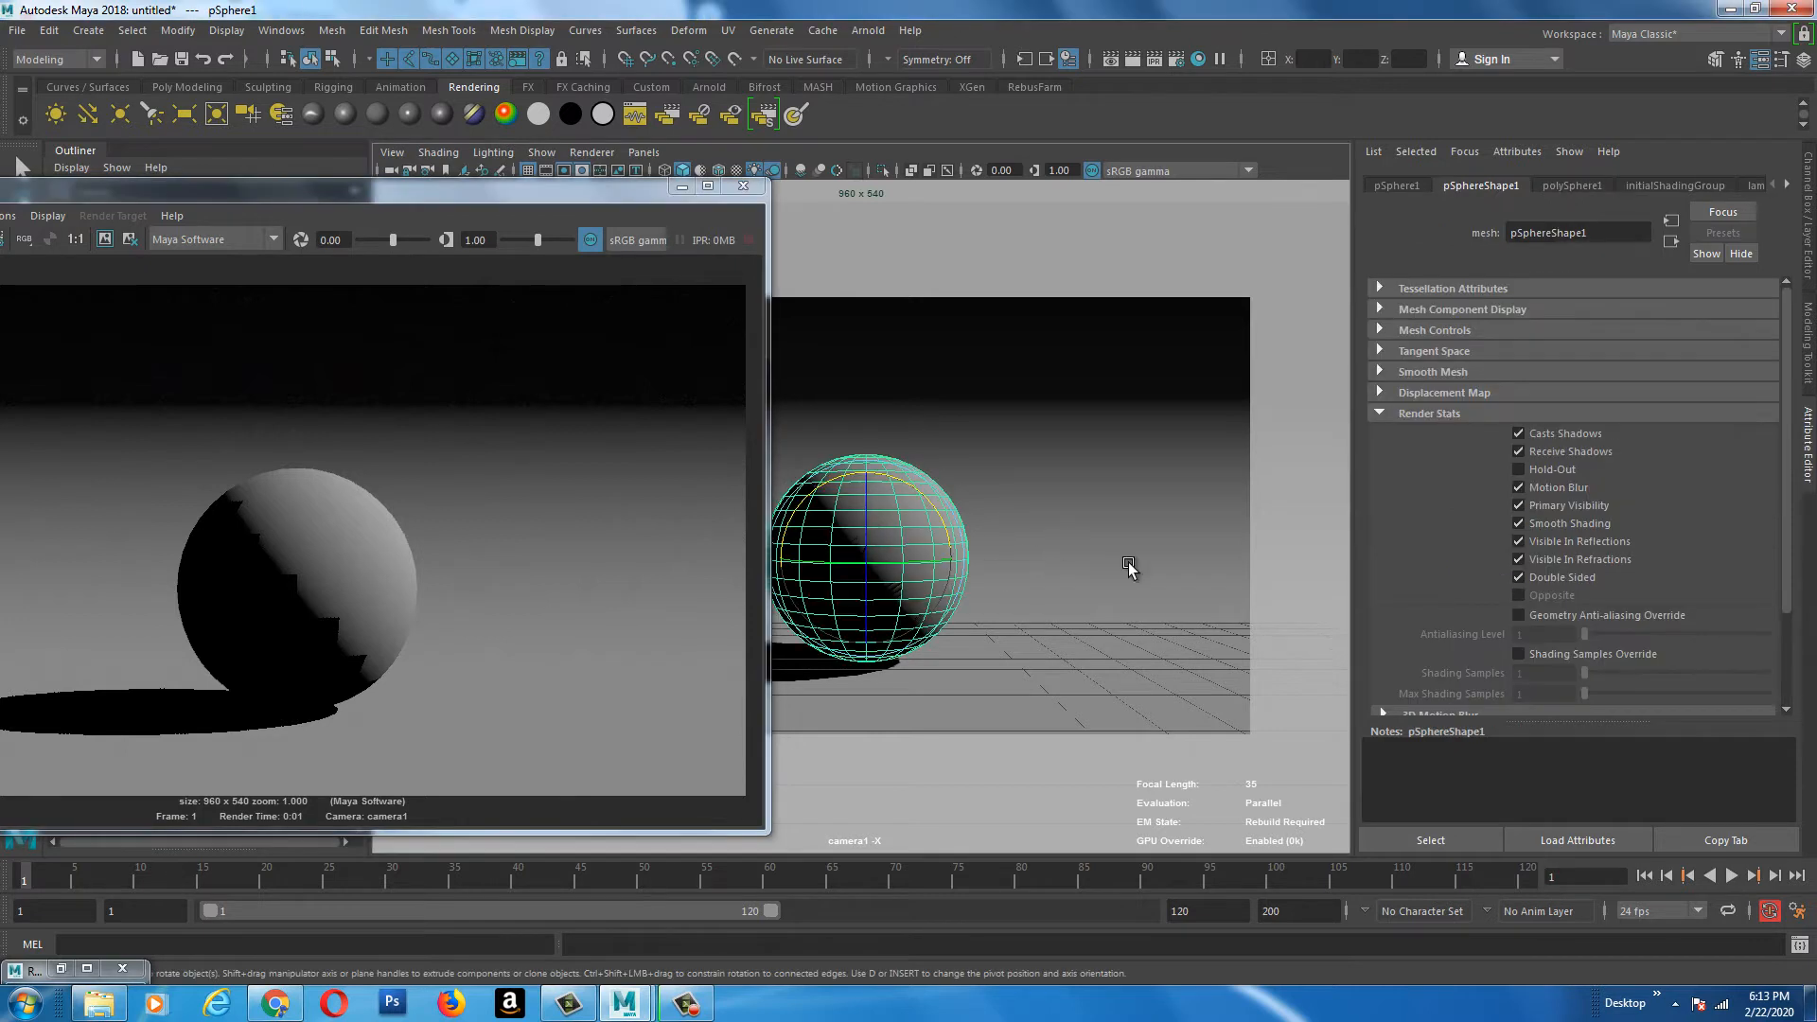
click(1596, 185)
click(1478, 187)
click(1415, 416)
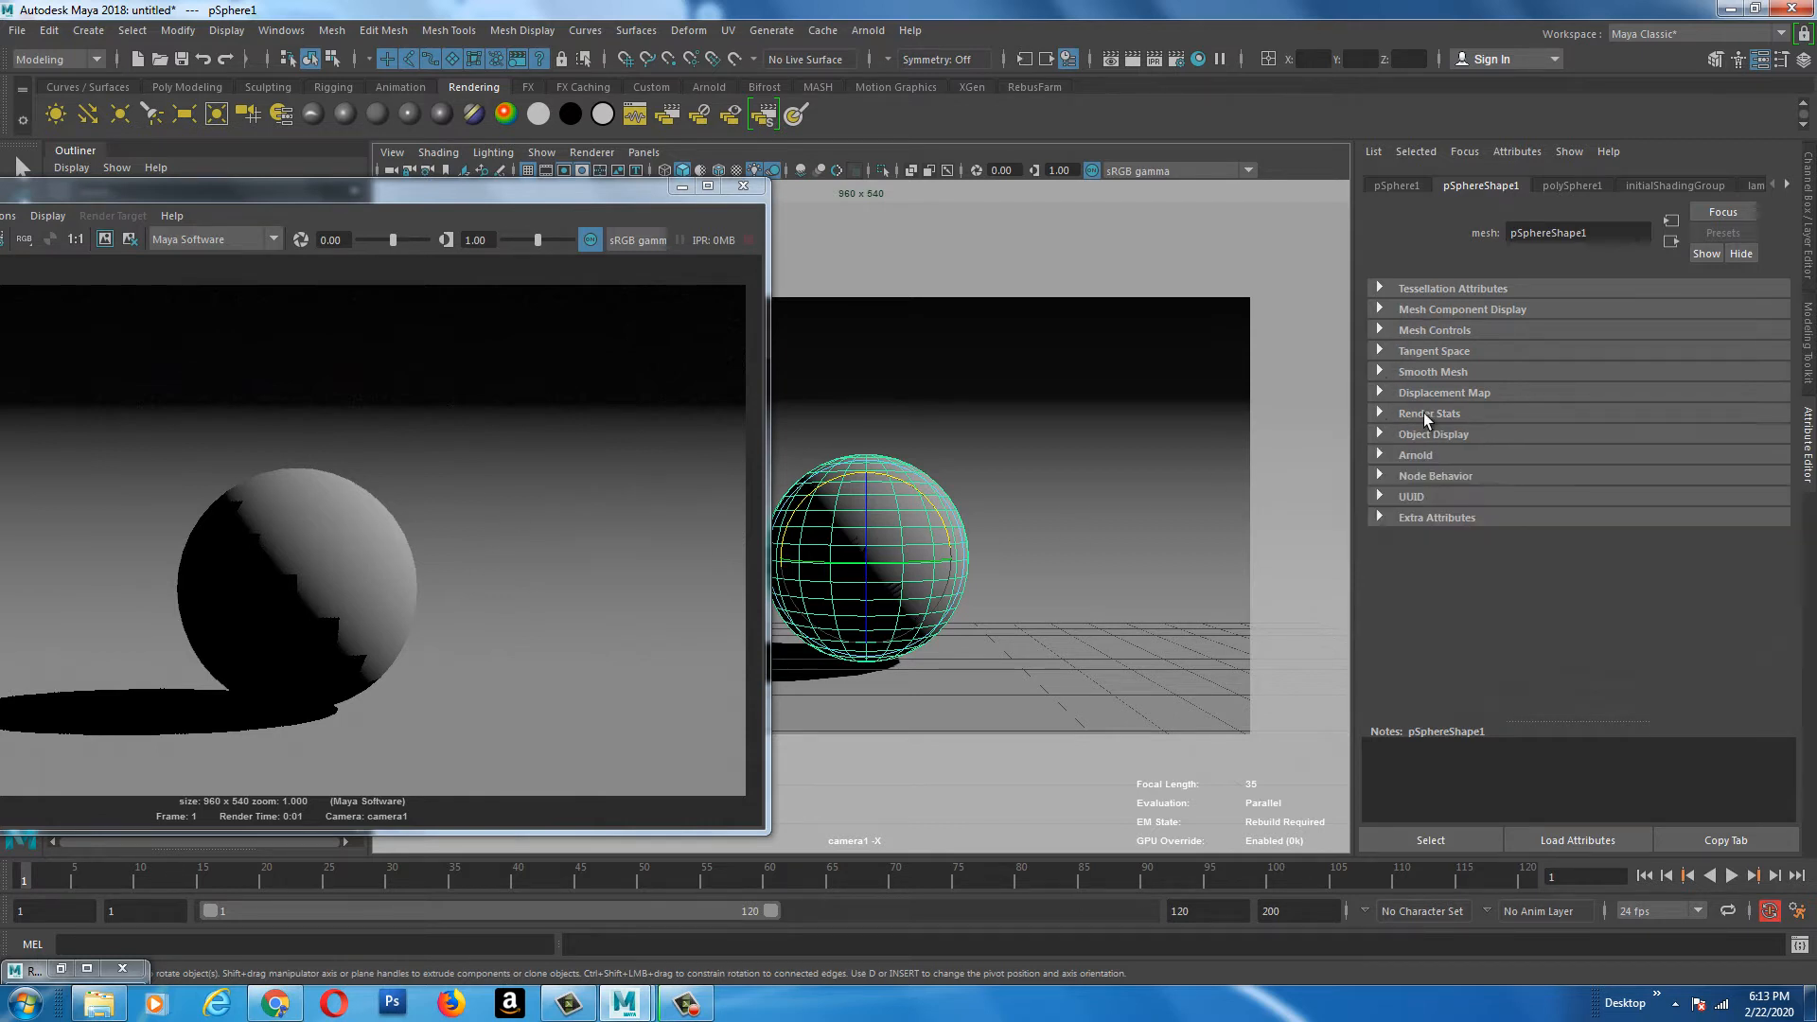
click(1438, 413)
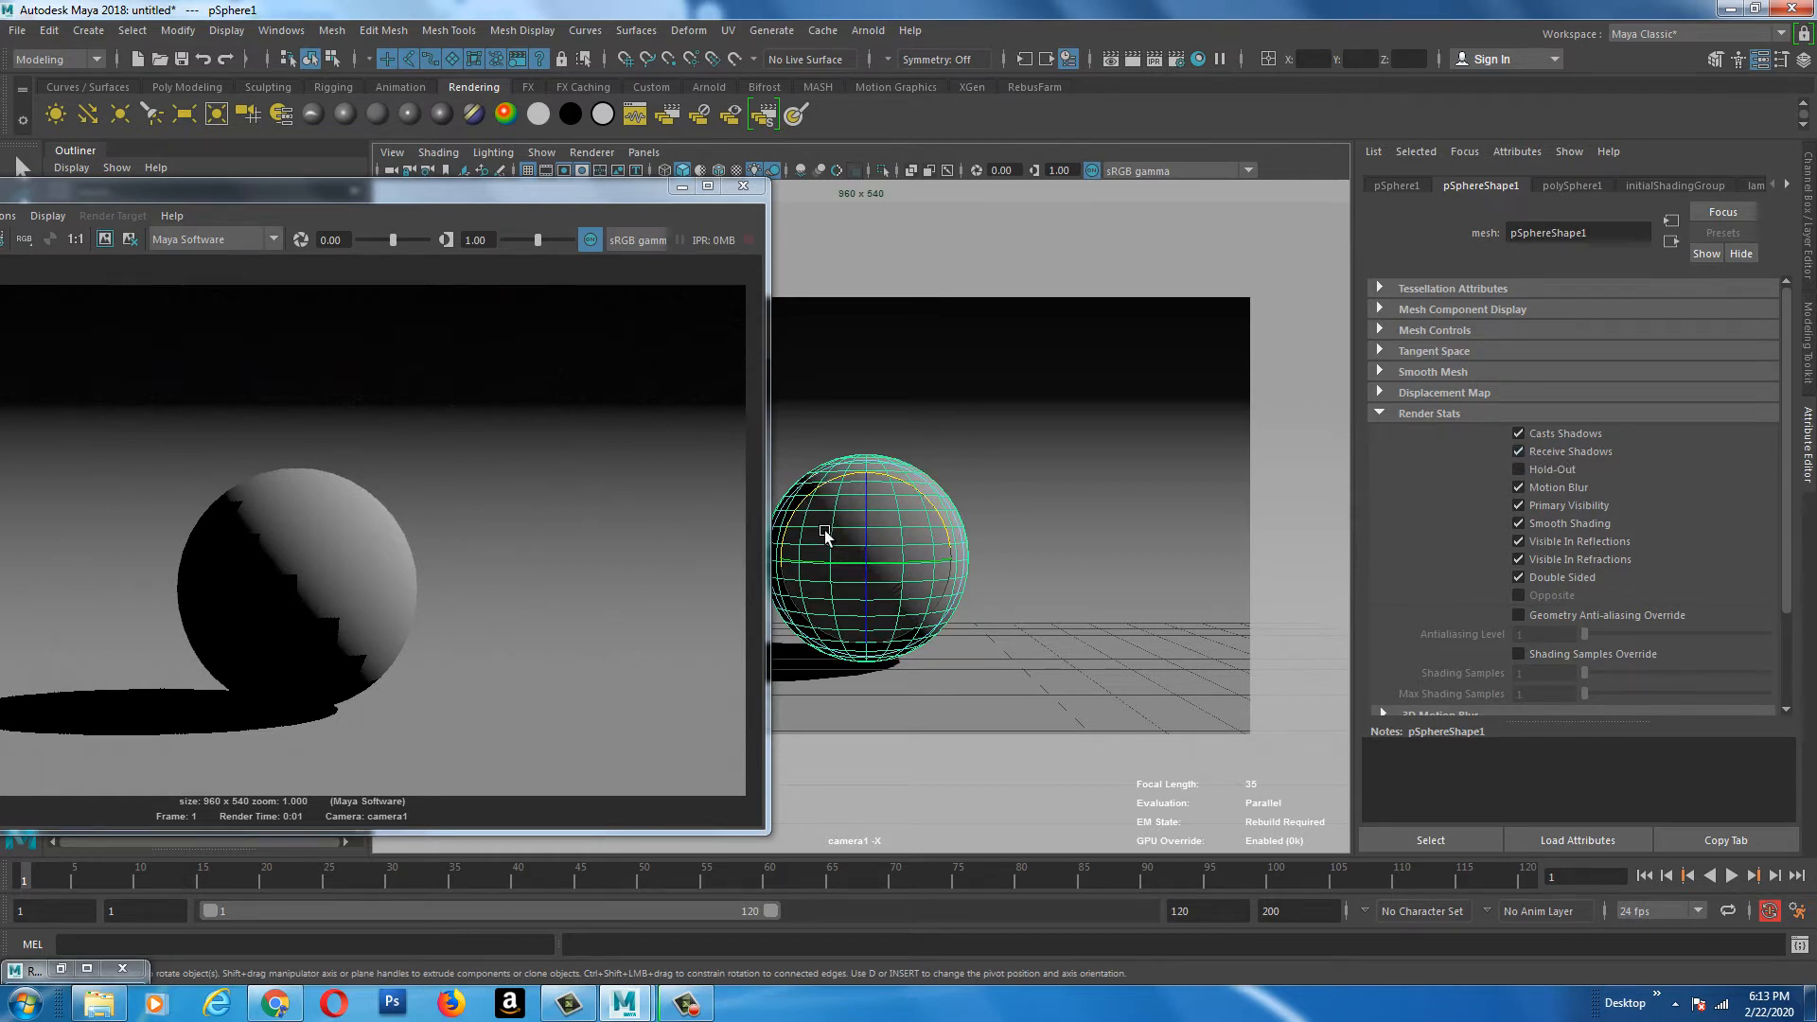
click(1562, 453)
Render the frame again to check the shadow edge on the sphere
drag(451, 207, 824, 217)
click(477, 249)
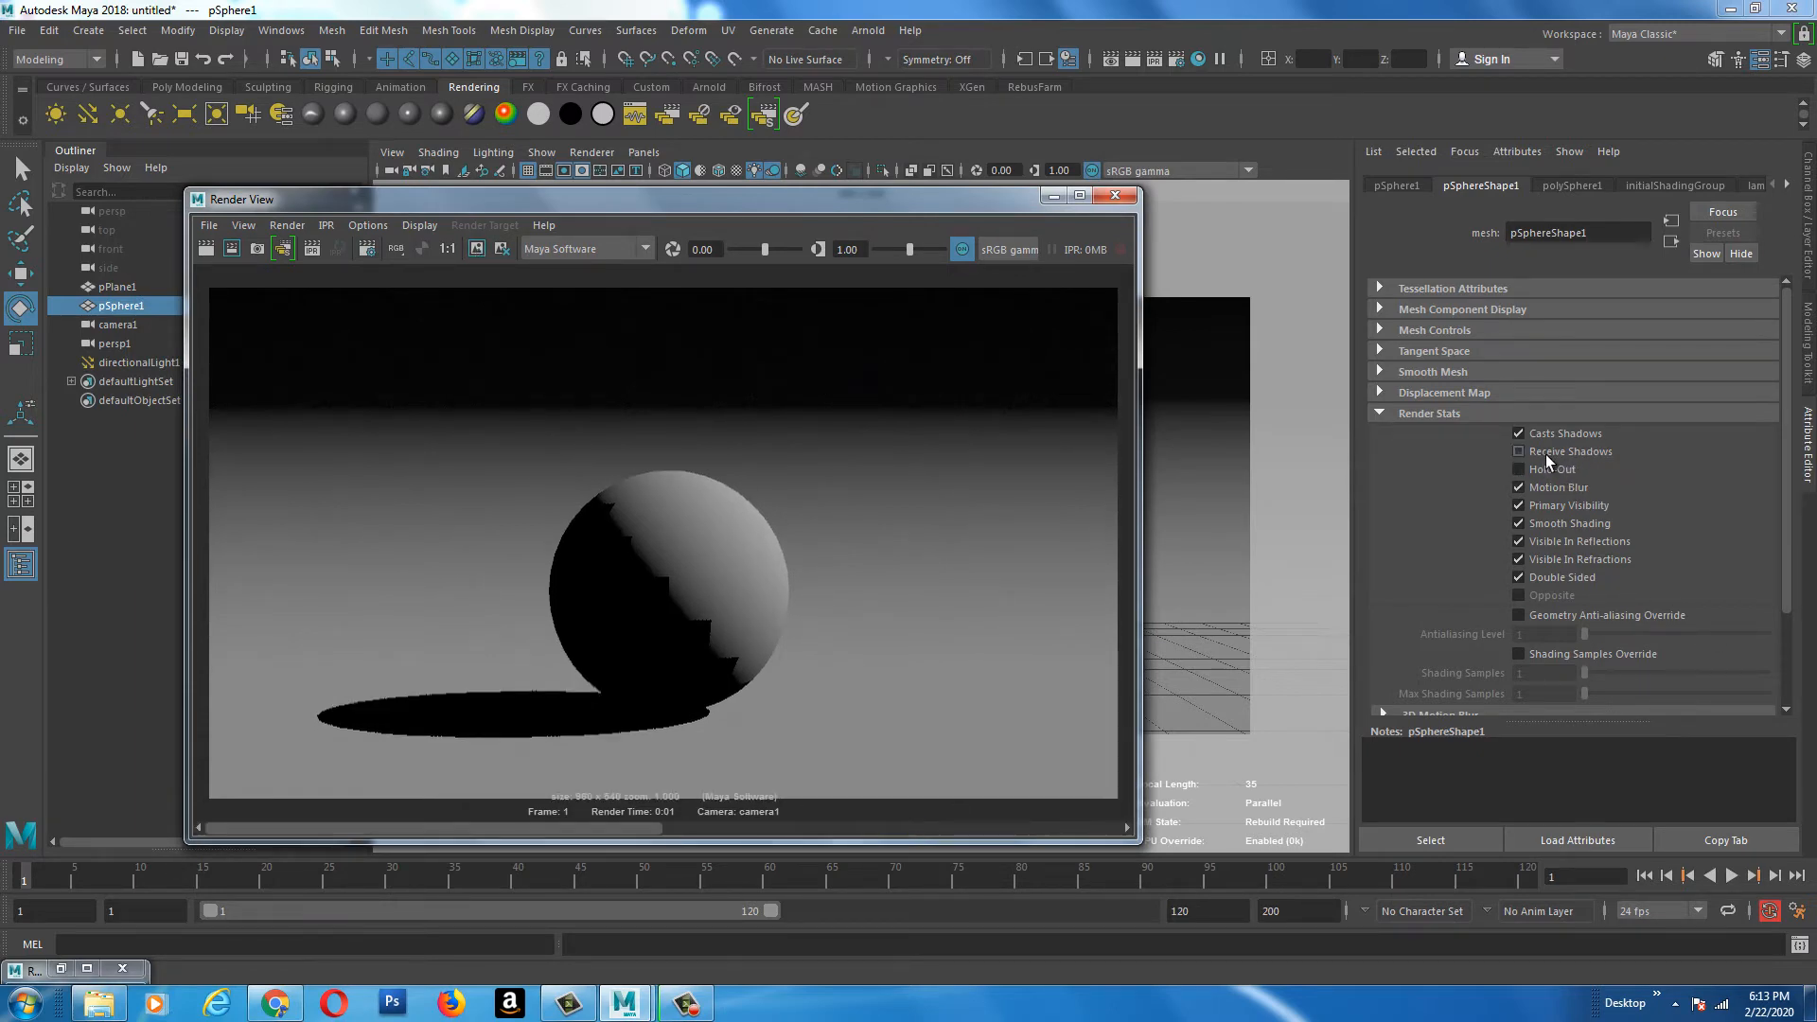
click(207, 249)
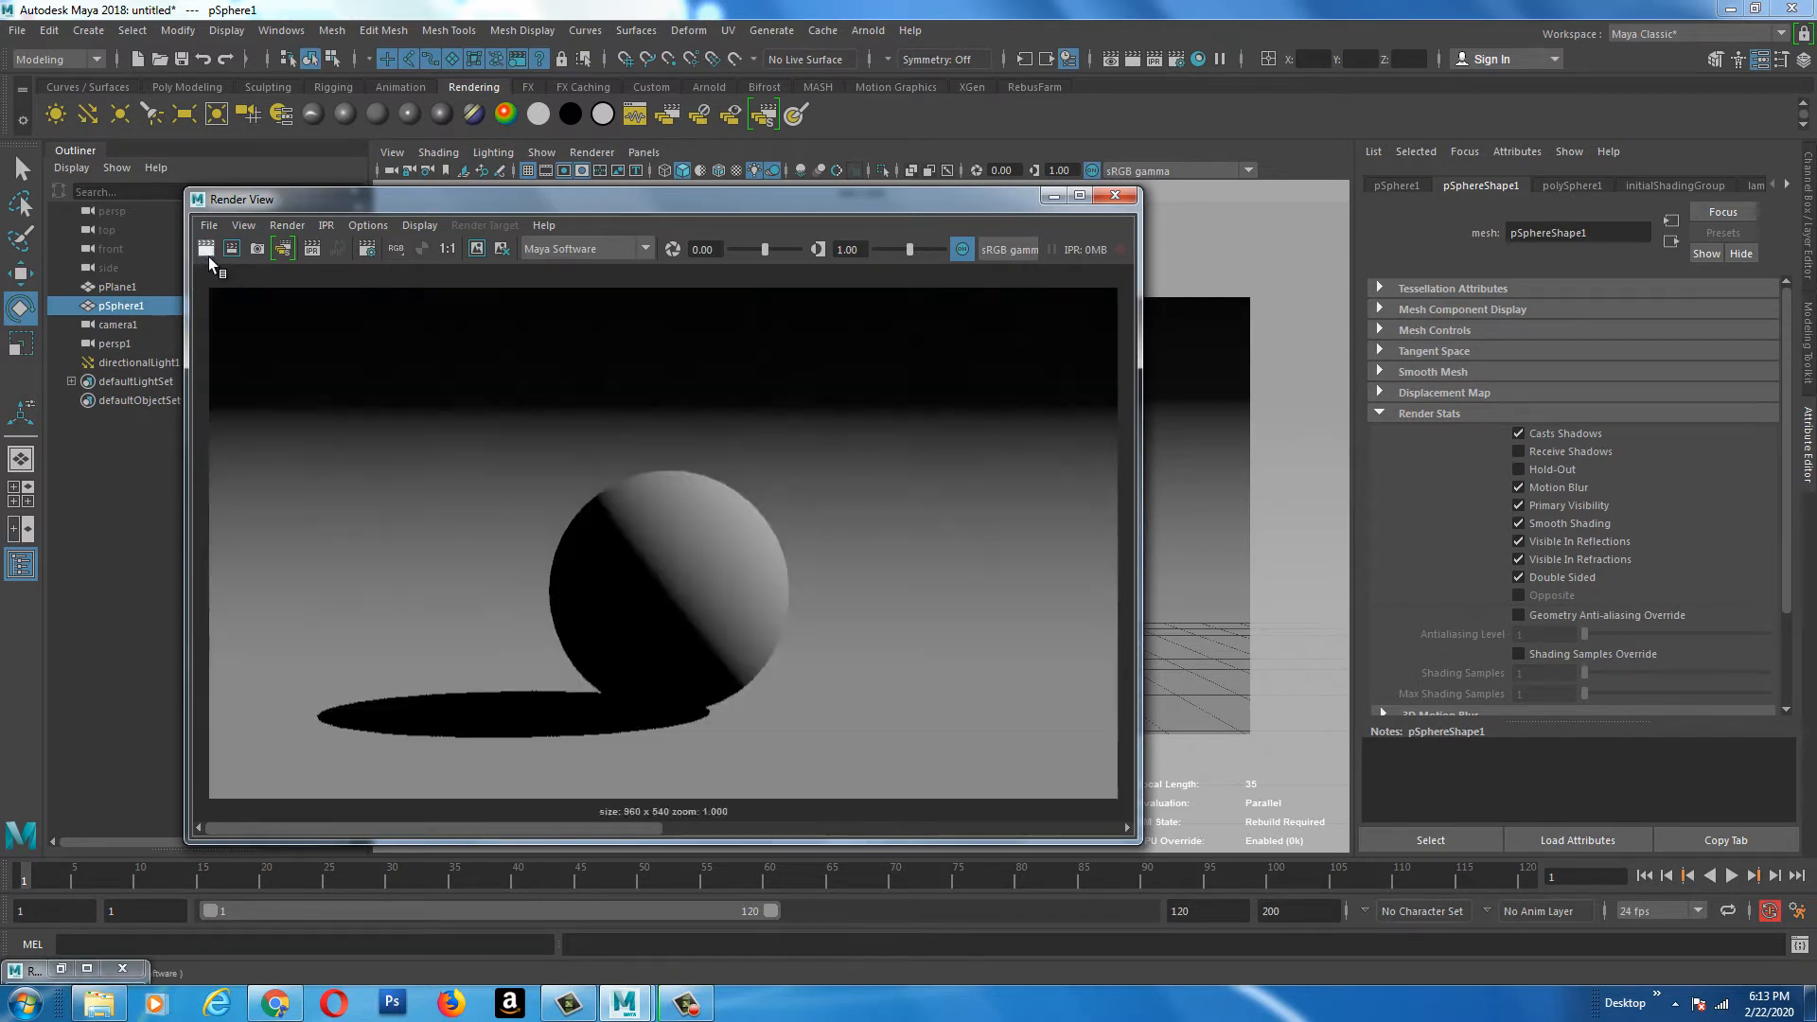
mouse_move(476, 835)
mouse_down()
mouse_move(906, 849)
mouse_move(583, 821)
mouse_move(936, 819)
mouse_move(488, 809)
mouse_move(974, 816)
mouse_move(283, 815)
mouse_move(1098, 816)
mouse_move(289, 808)
mouse_move(804, 800)
mouse_move(466, 797)
mouse_move(839, 783)
mouse_move(479, 799)
mouse_up()
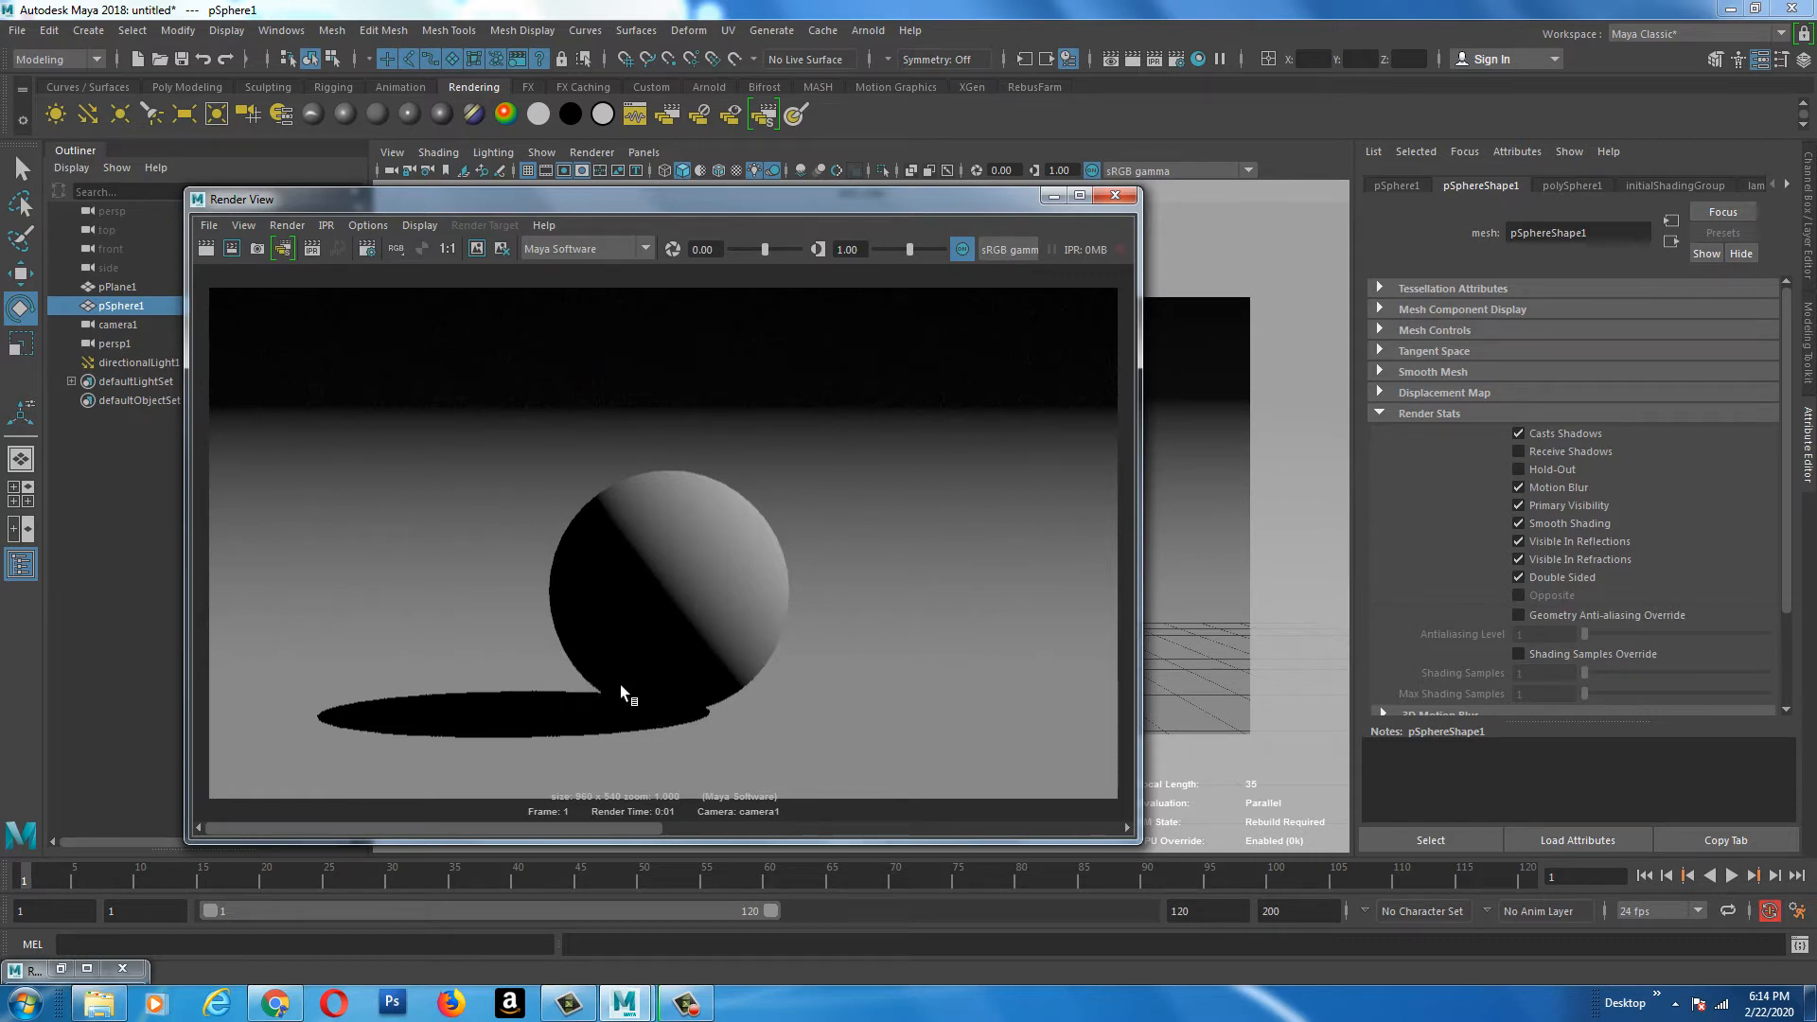
Rotate directionalLight1 slightly to shorten the sphere's shadow on the floor and render the frame again
drag(958, 249, 990, 223)
click(137, 364)
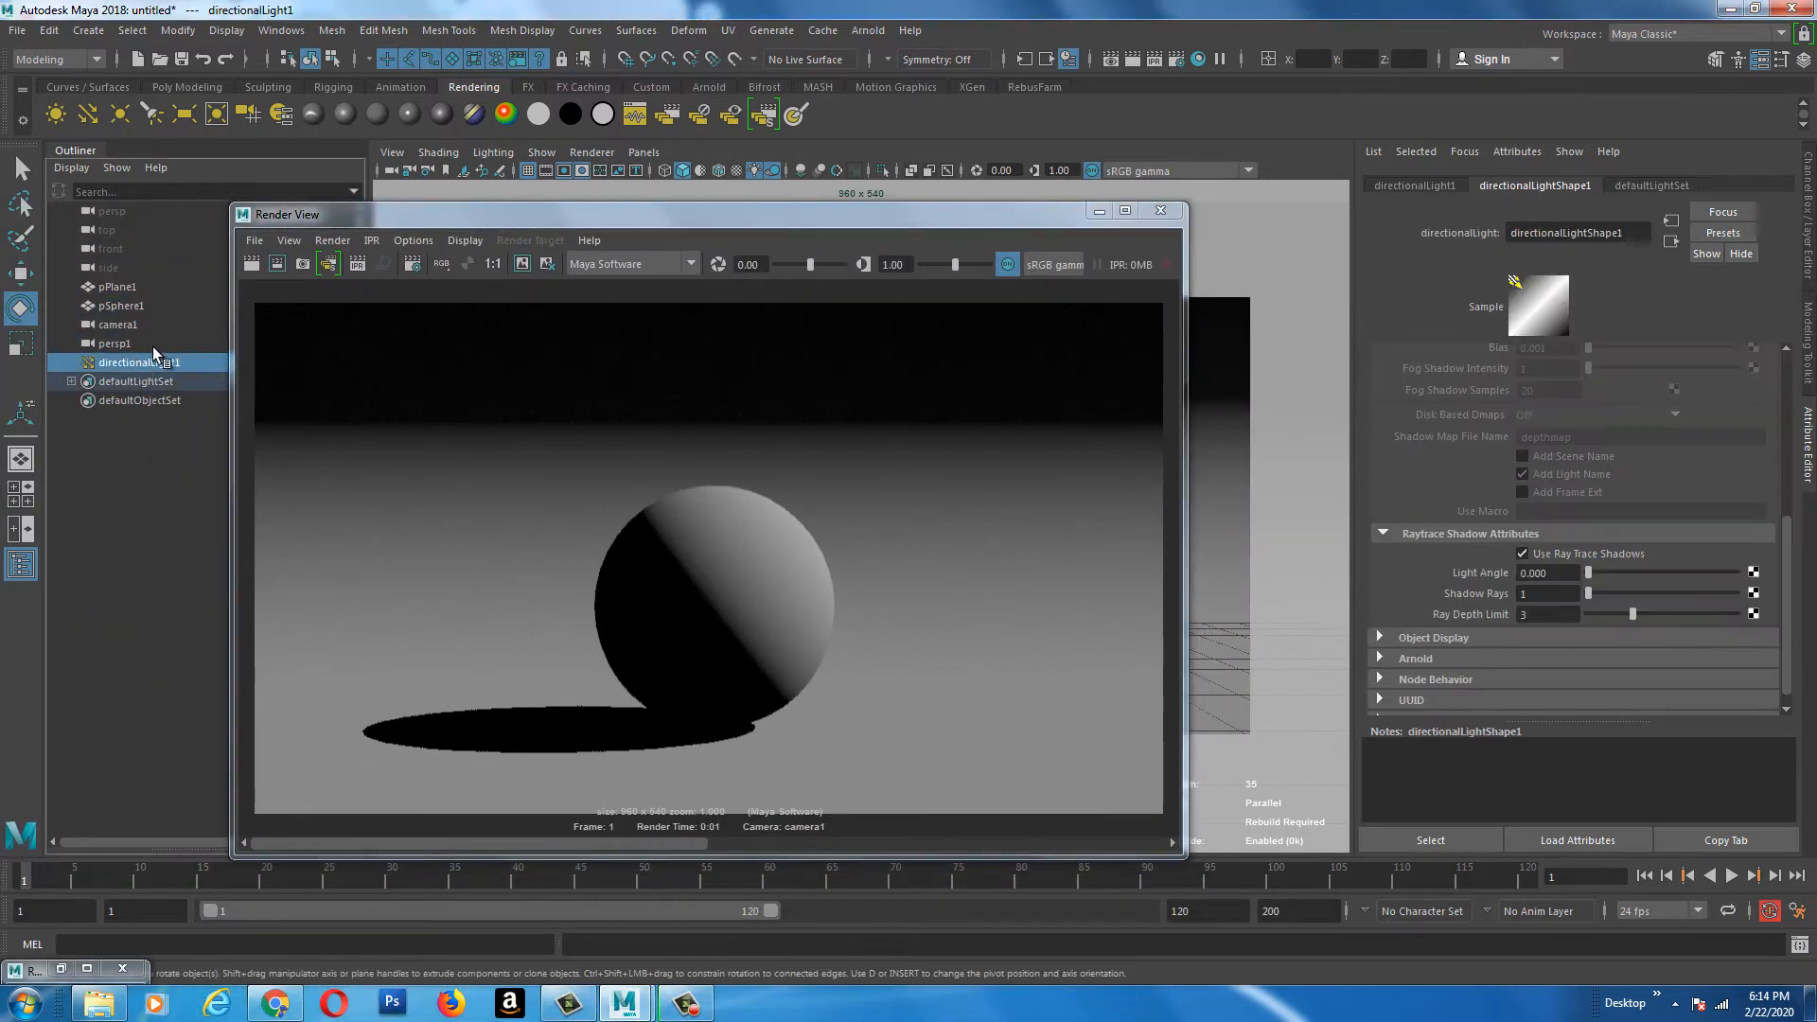
drag(819, 223, 1253, 210)
drag(588, 413, 583, 416)
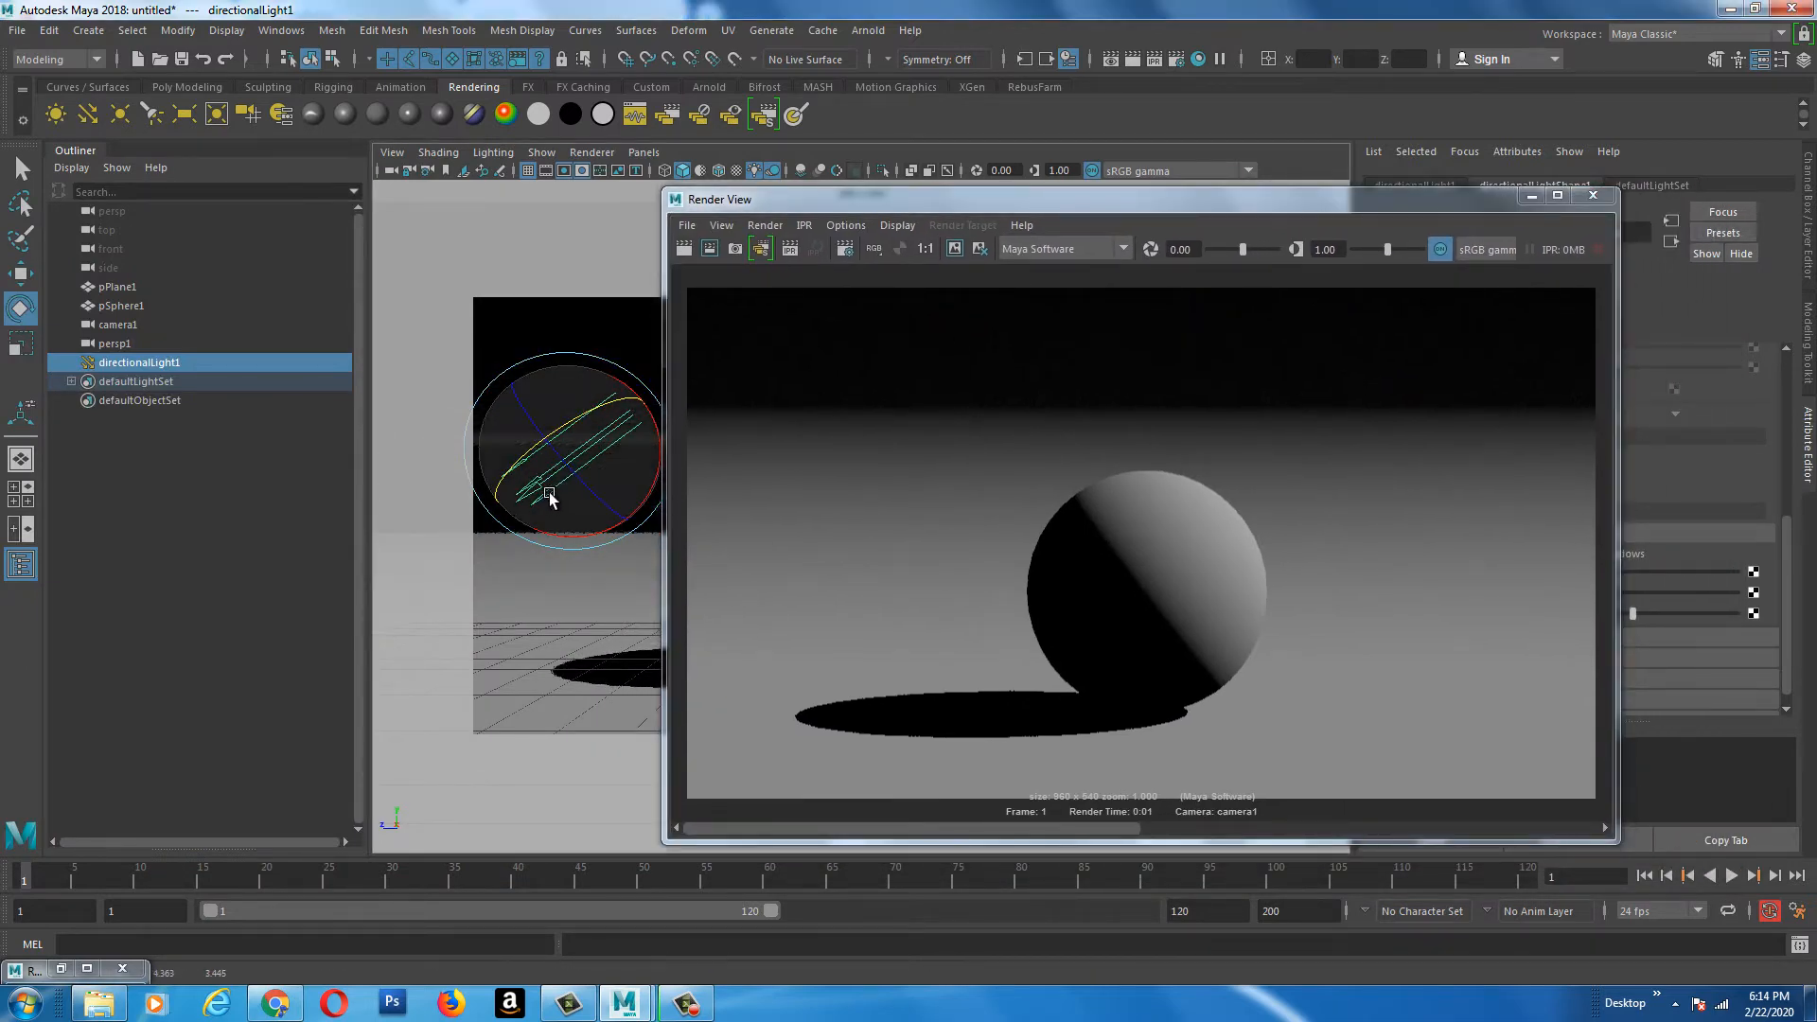
drag(560, 536, 560, 531)
drag(583, 408, 581, 419)
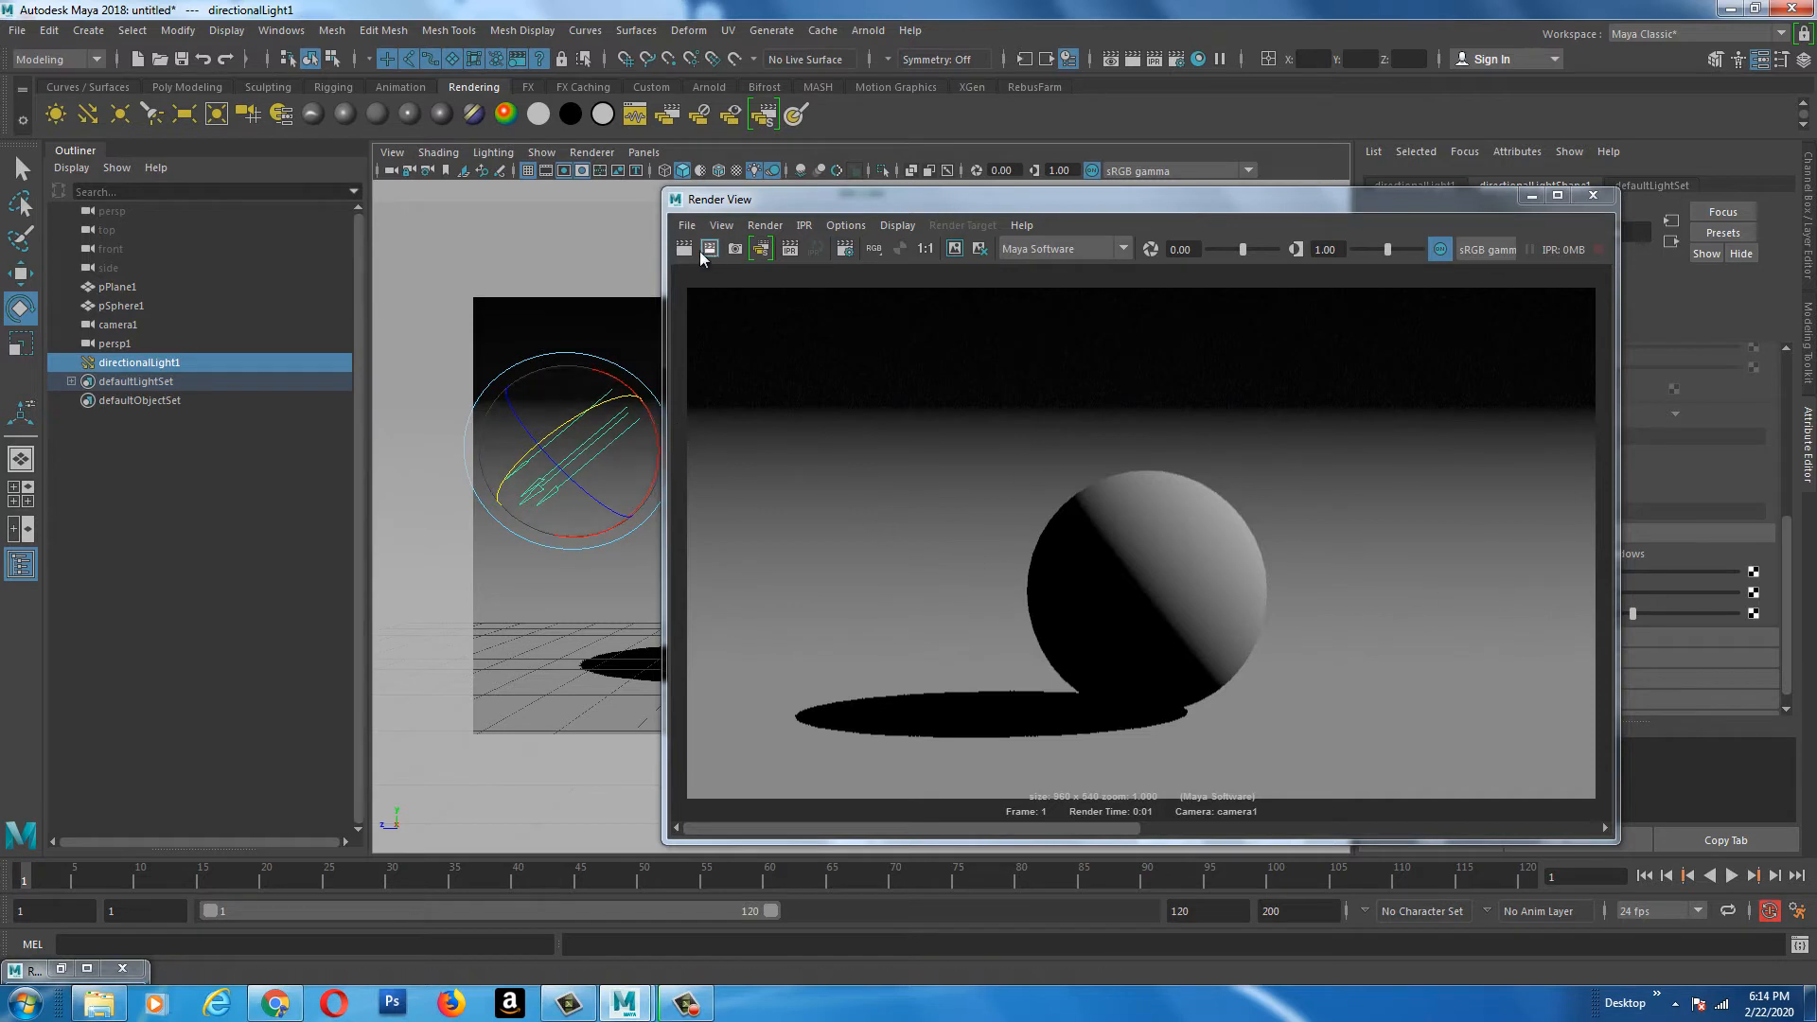
drag(916, 201, 1088, 194)
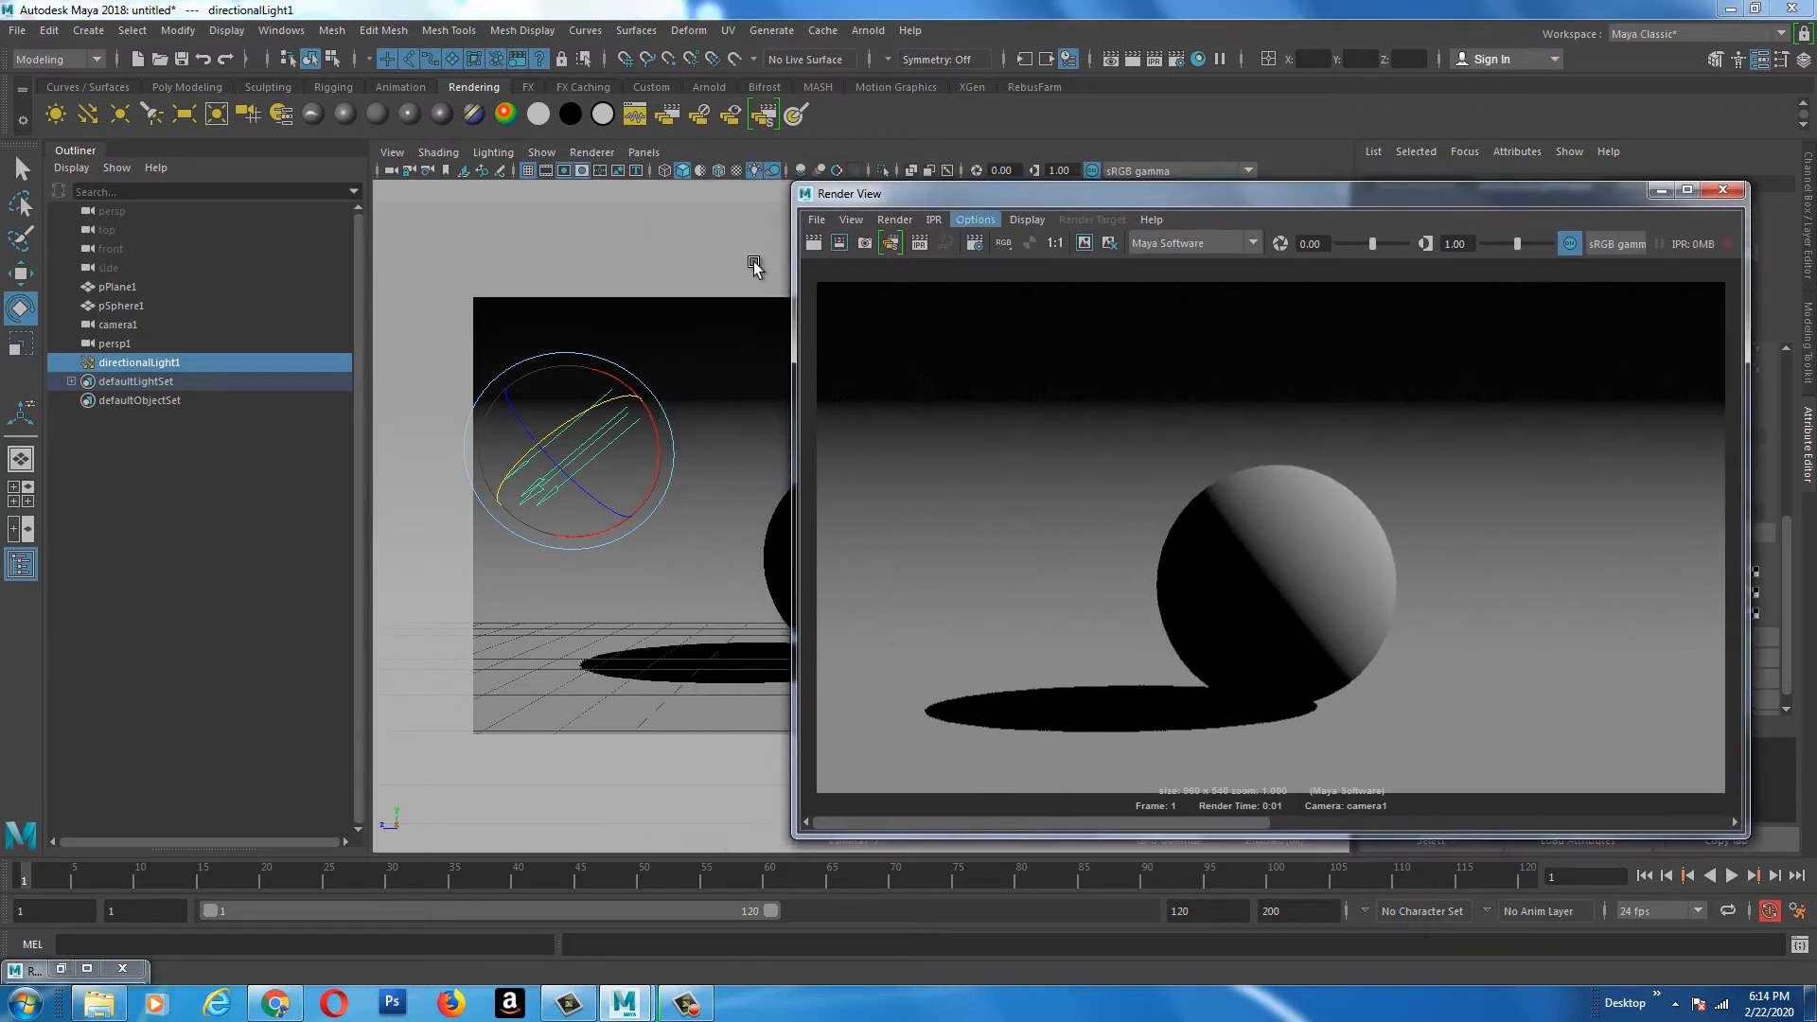
click(813, 243)
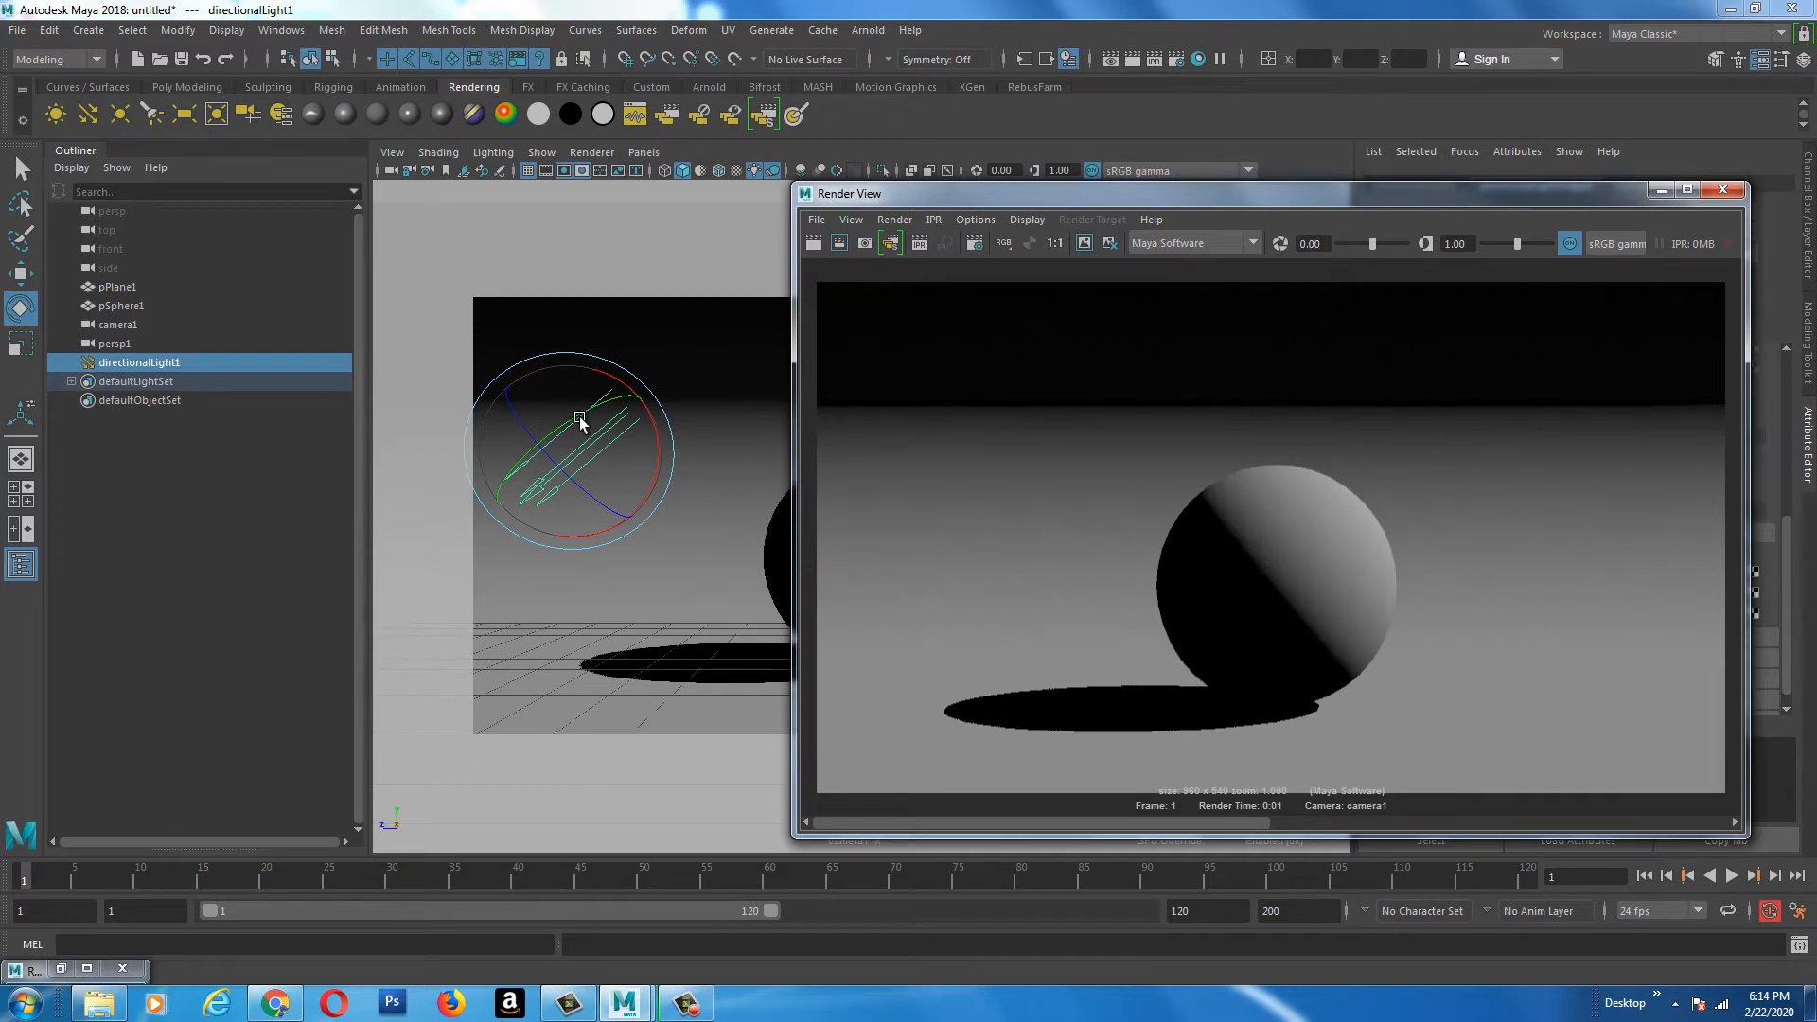
Refine the directional light's rotation to a slightly steeper angle, re-rendering the frame after each adjustment
mouse_move(574, 415)
mouse_down()
mouse_move(588, 426)
mouse_move(507, 458)
mouse_move(544, 535)
mouse_move(599, 389)
mouse_up()
click(863, 244)
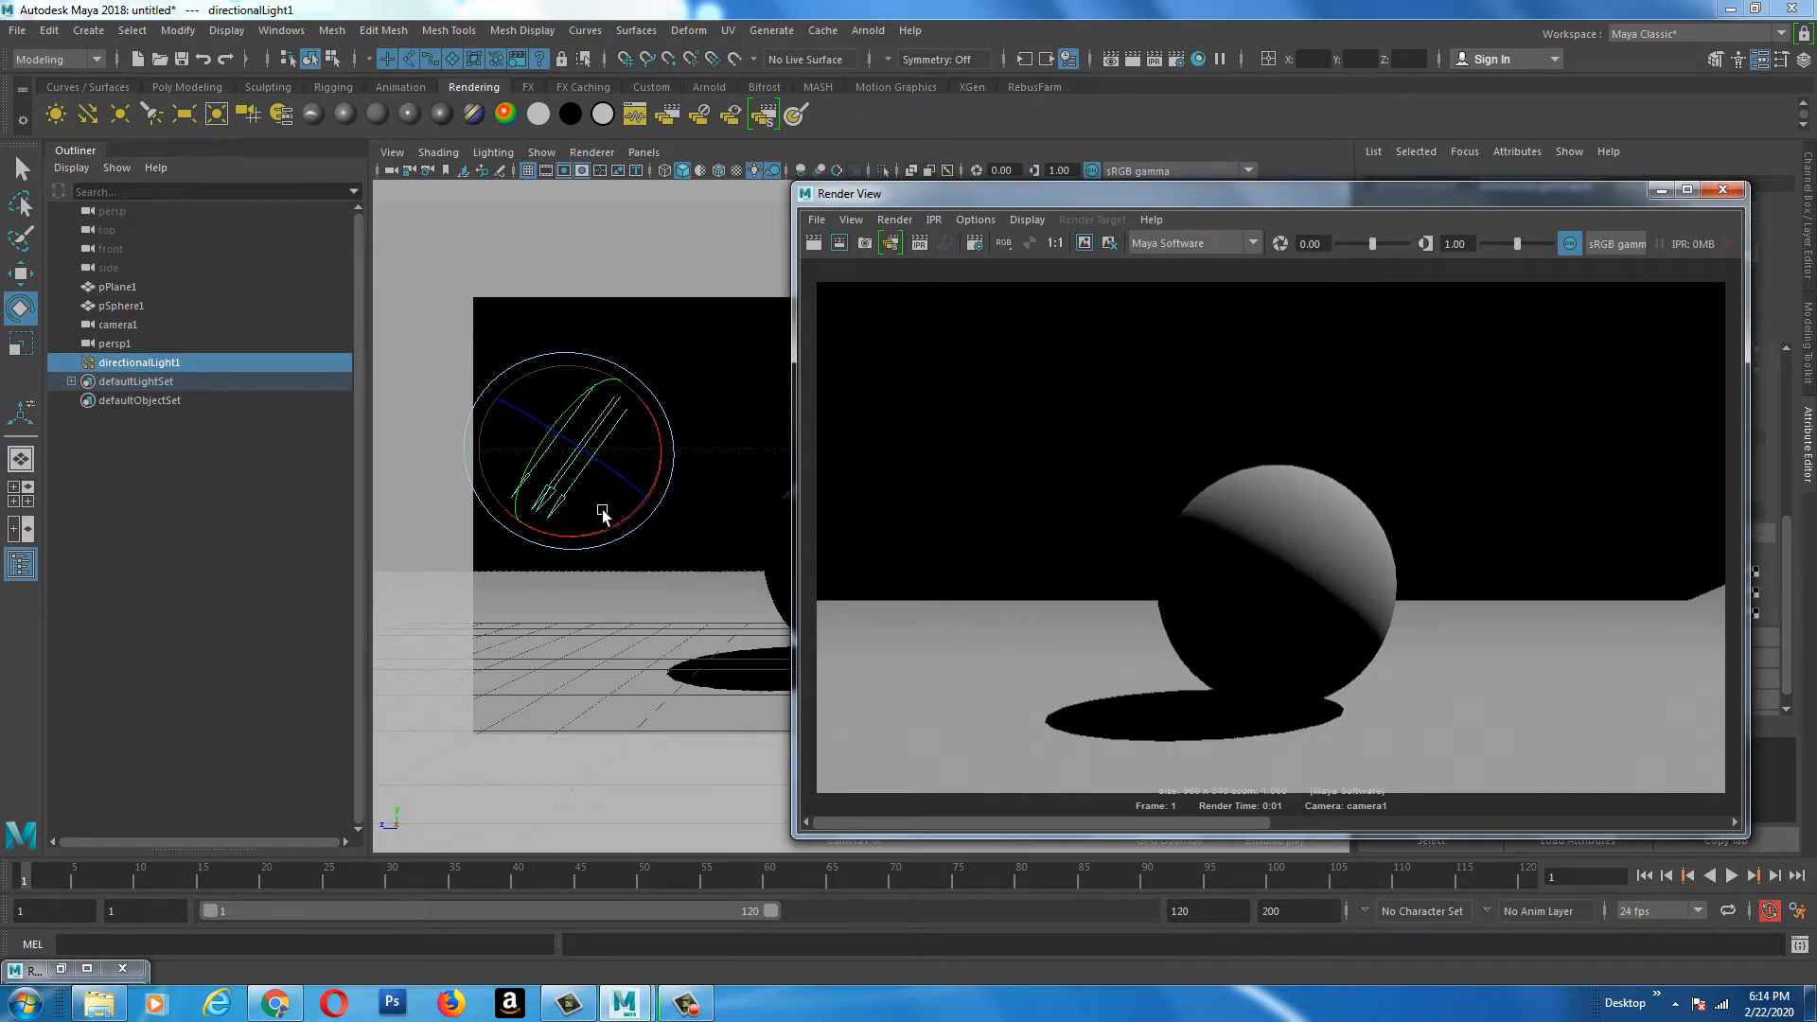
mouse_move(618, 527)
mouse_down()
mouse_move(540, 511)
mouse_move(593, 422)
mouse_move(536, 458)
mouse_move(661, 453)
mouse_move(651, 439)
mouse_move(662, 458)
mouse_move(585, 533)
mouse_move(616, 391)
mouse_move(601, 405)
mouse_up()
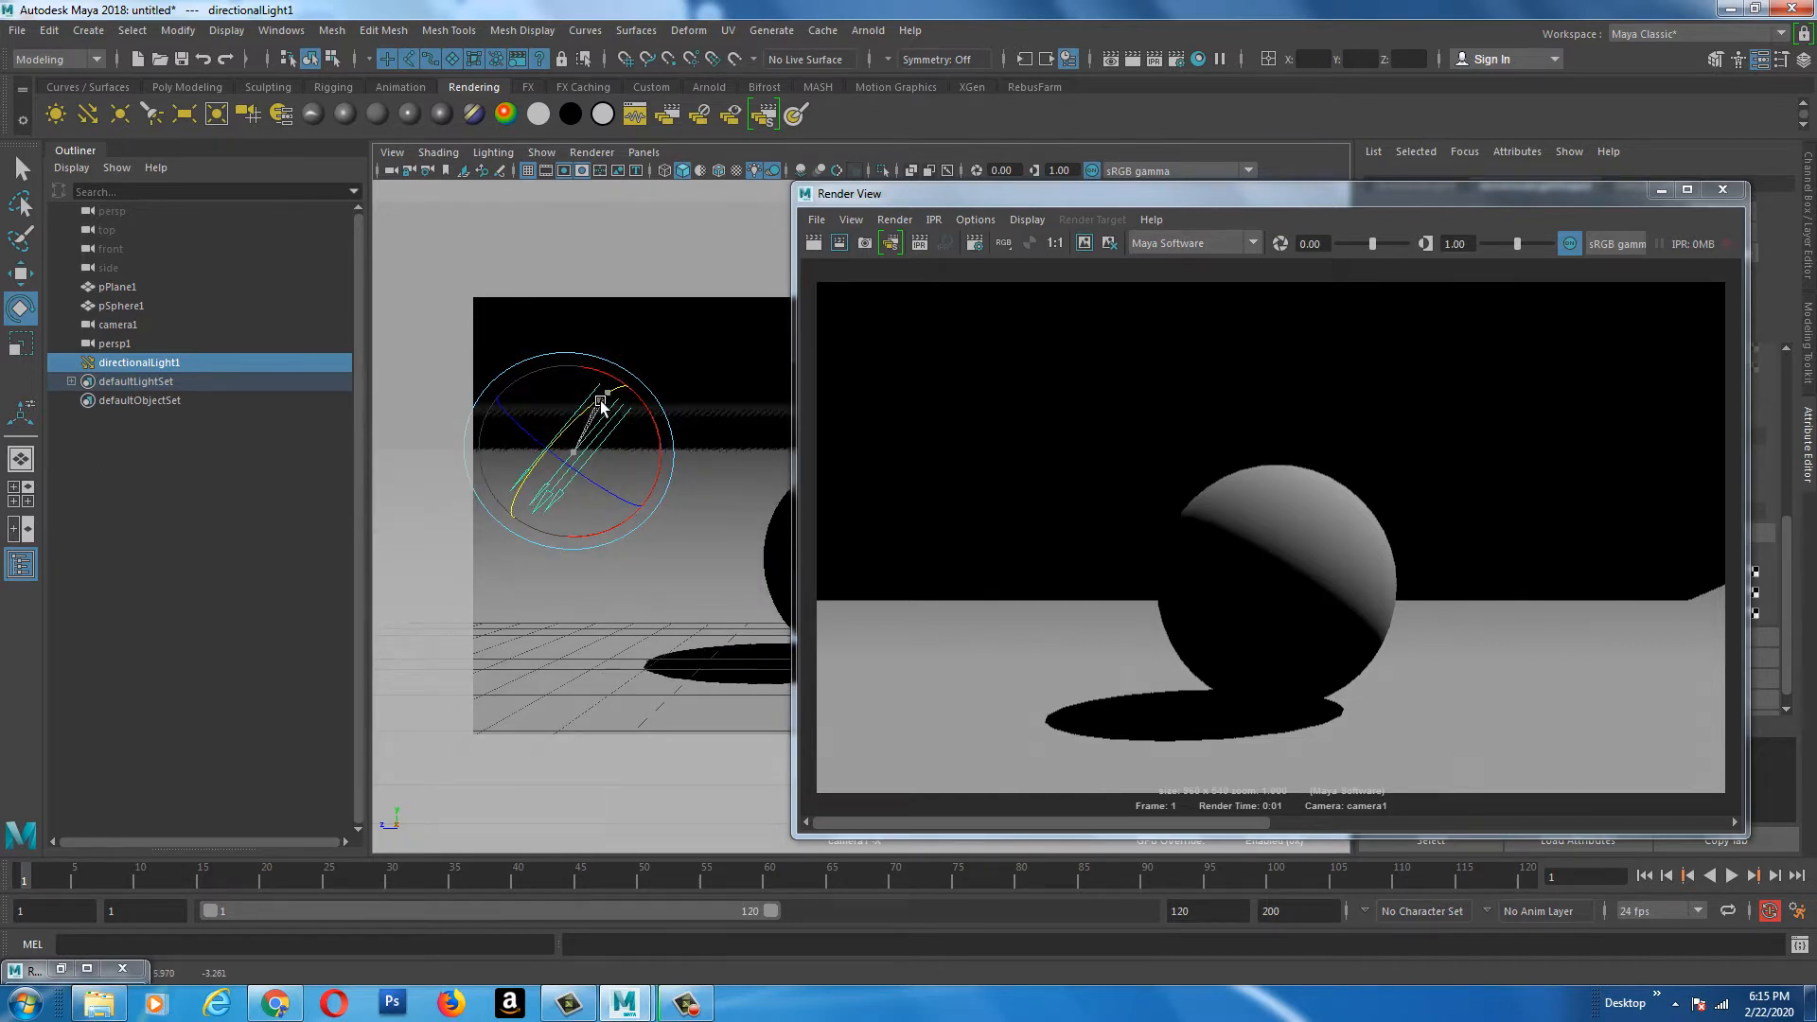
click(812, 243)
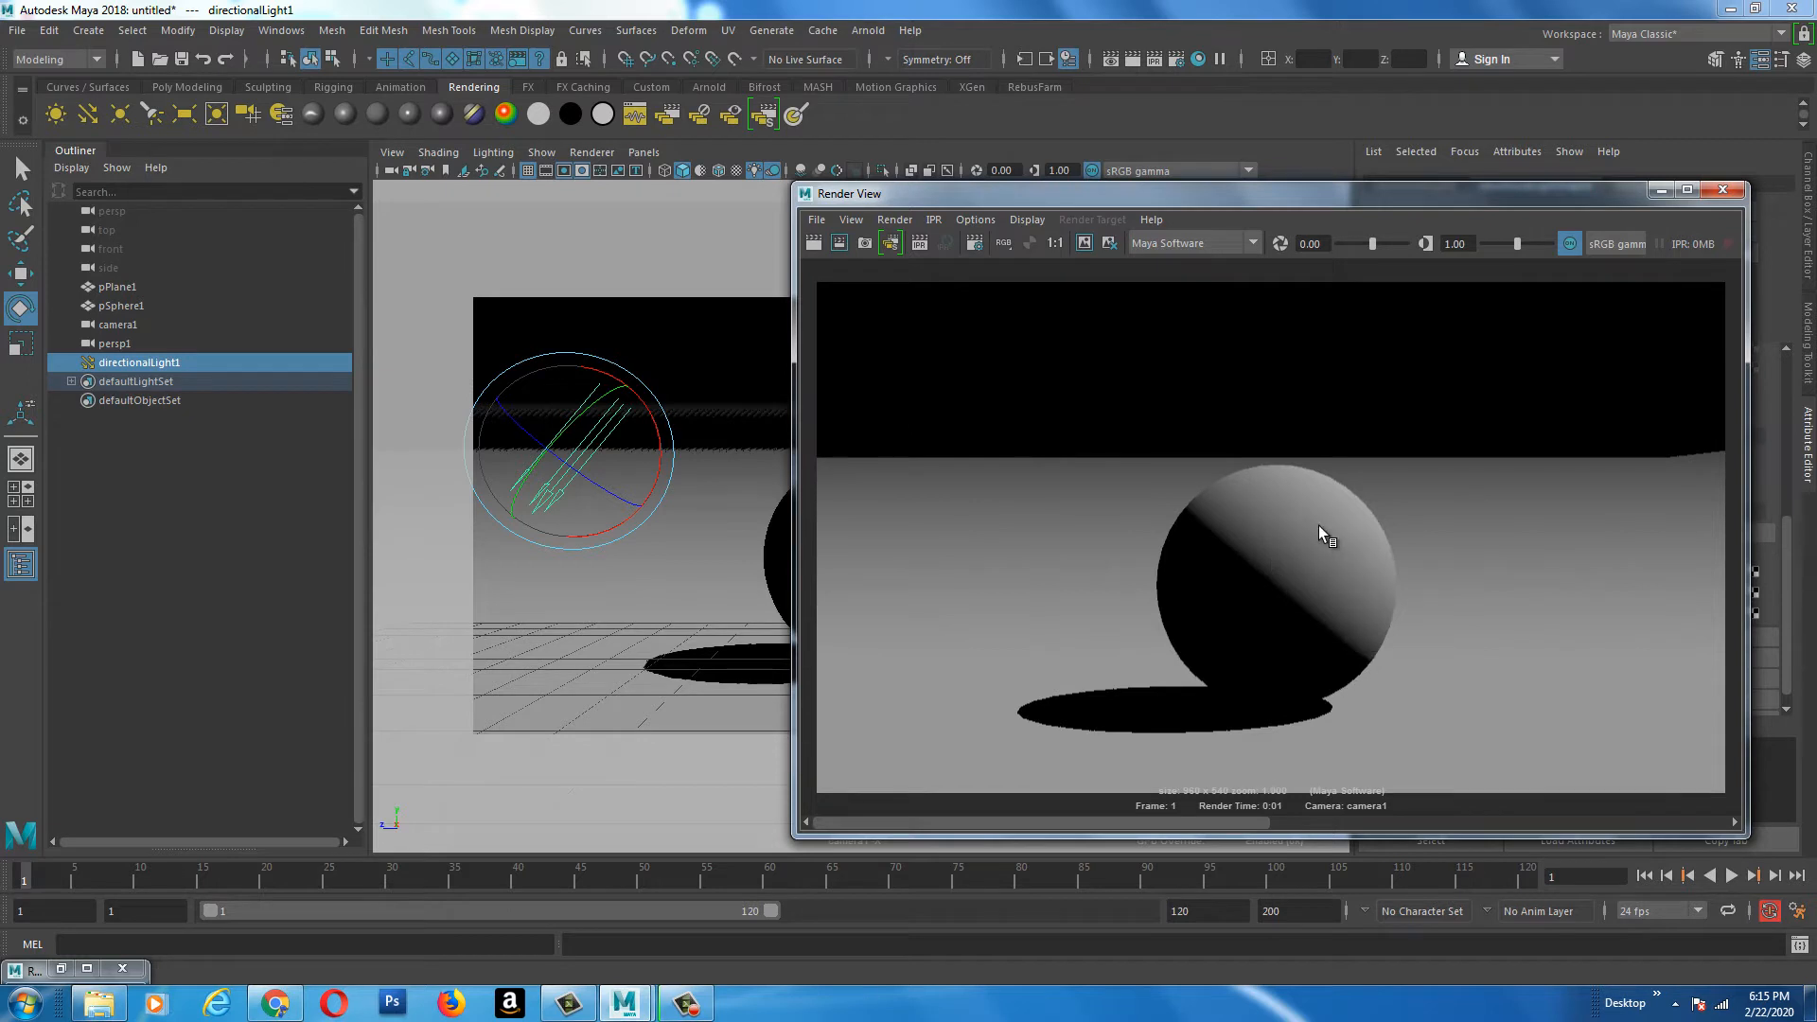
mouse_move(662, 452)
mouse_down()
mouse_move(498, 473)
mouse_move(527, 476)
mouse_up()
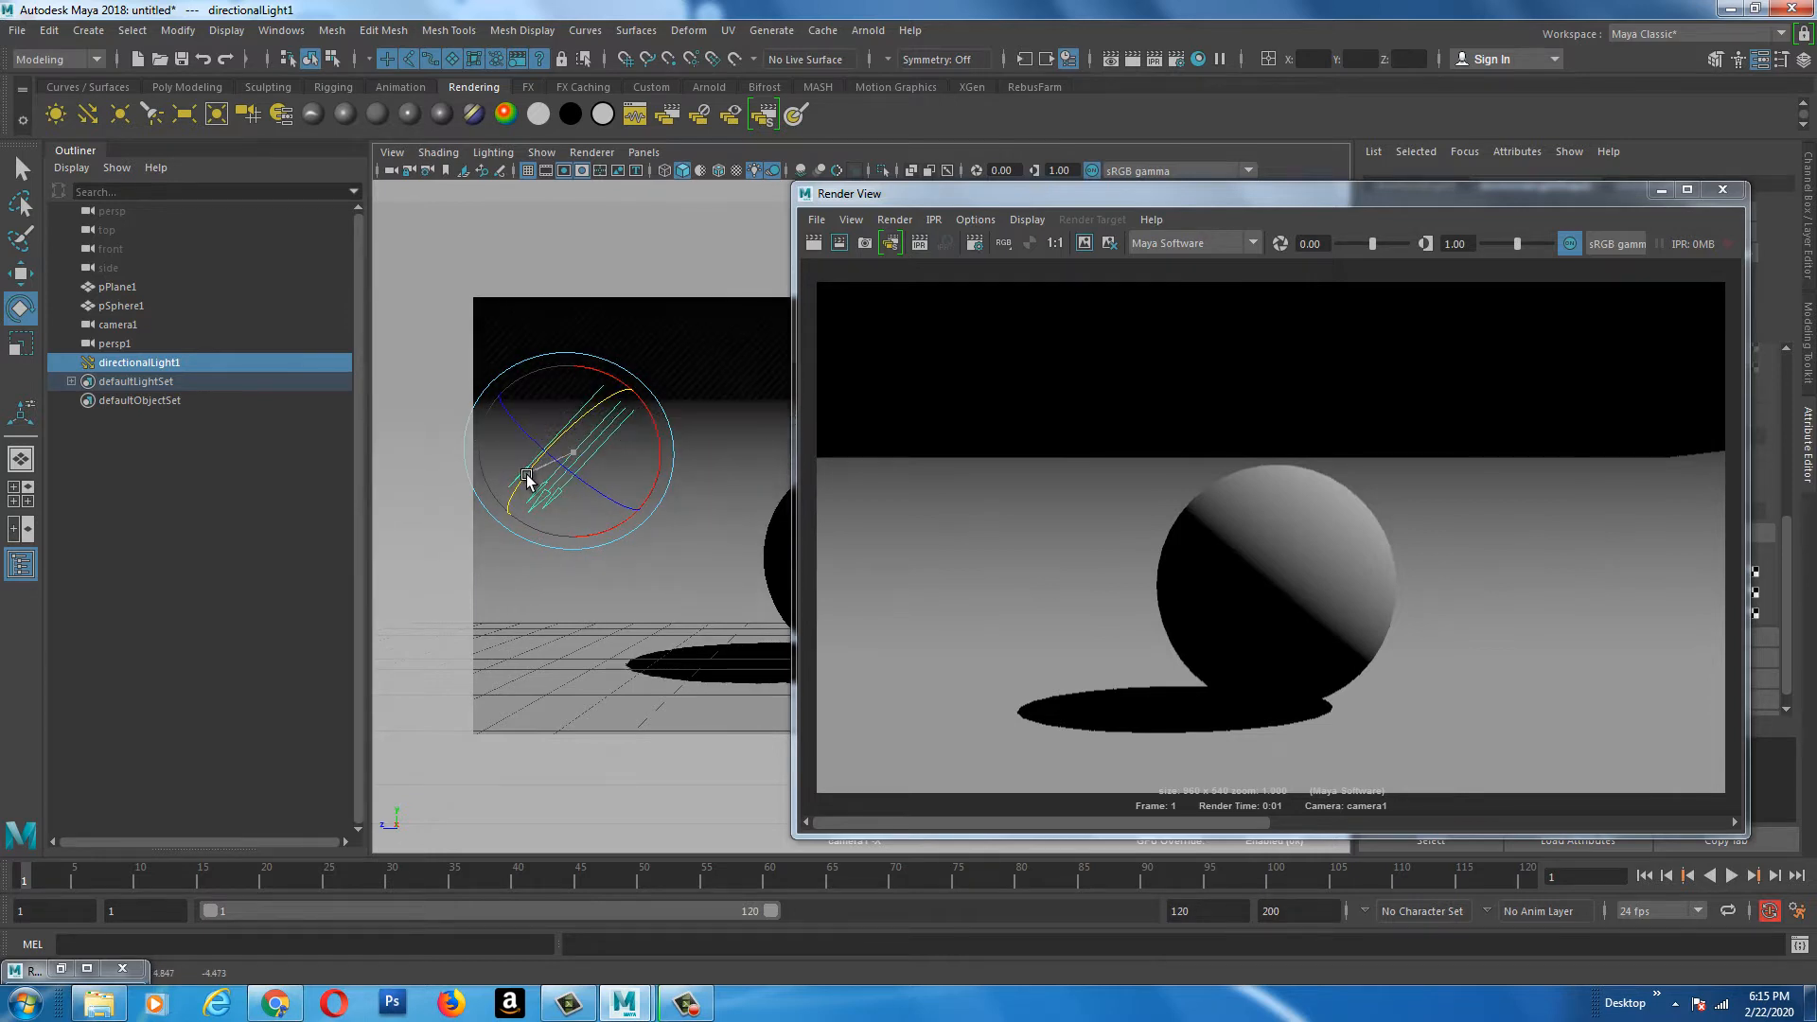
click(813, 243)
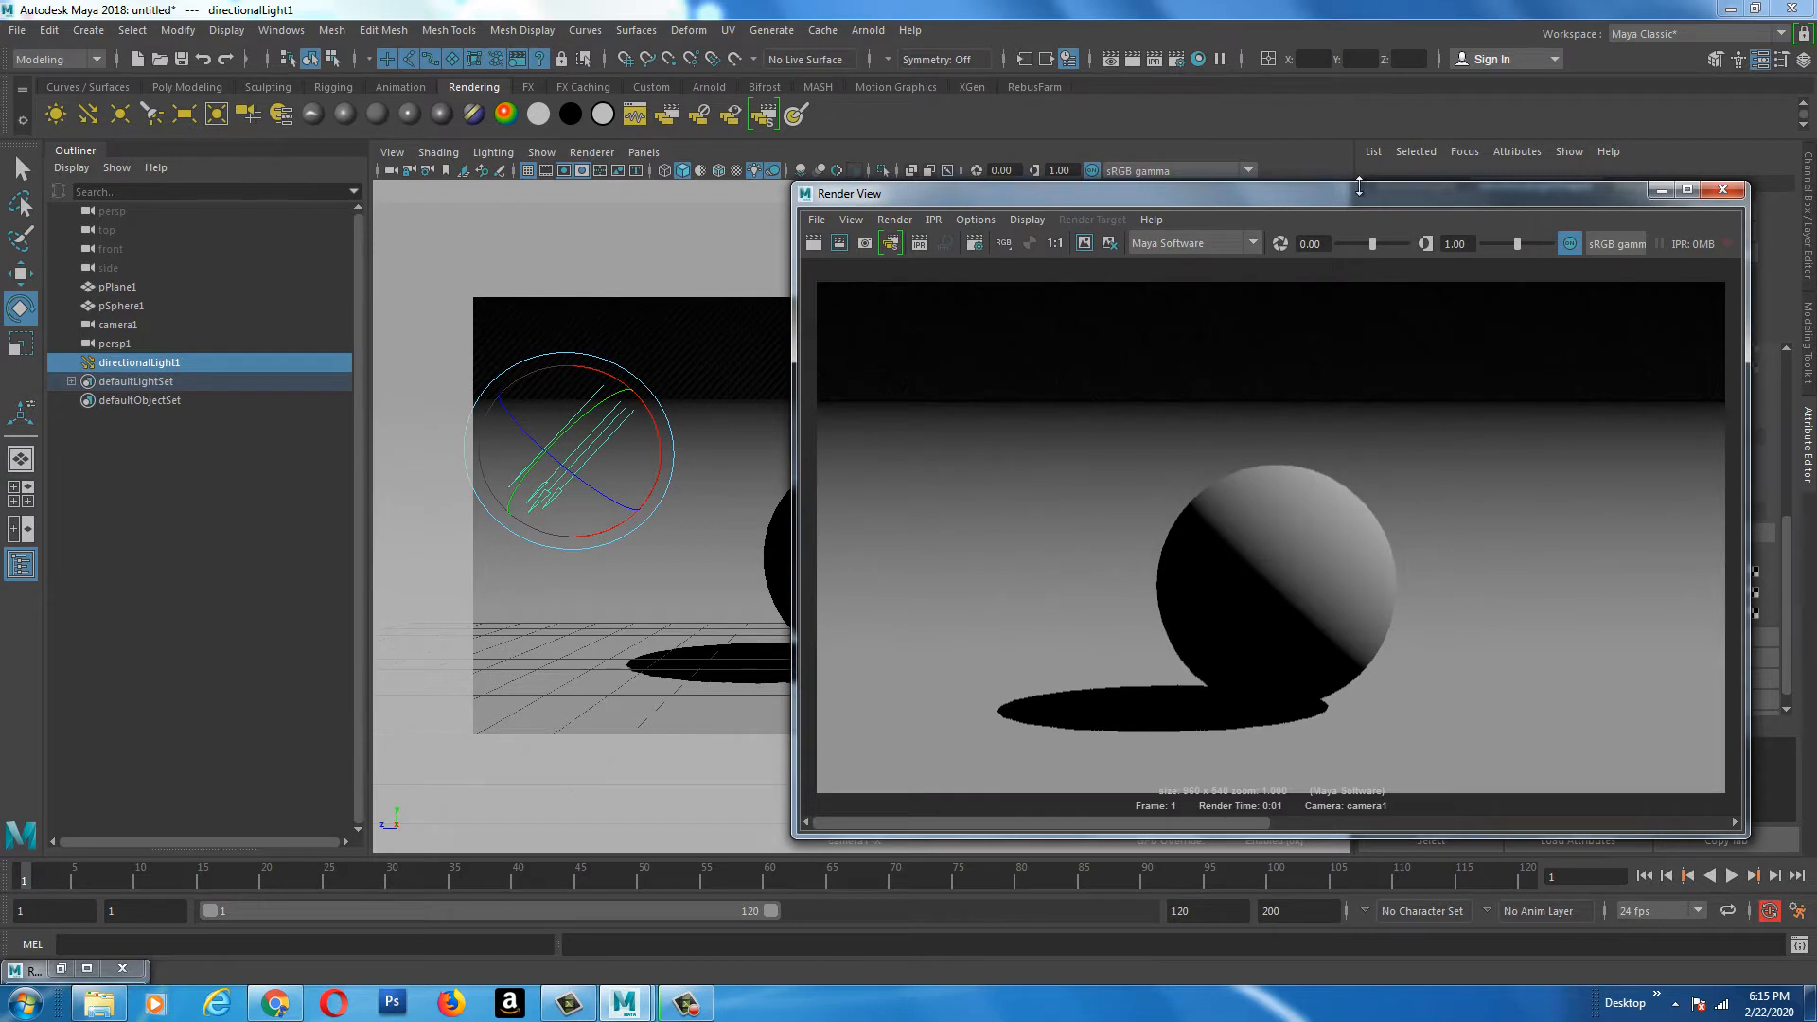
Set the directional light's Light Angle to 5 in Raytrace Shadow Attributes, keeping Use Ray Trace Shadows on
drag(1268, 201, 1159, 200)
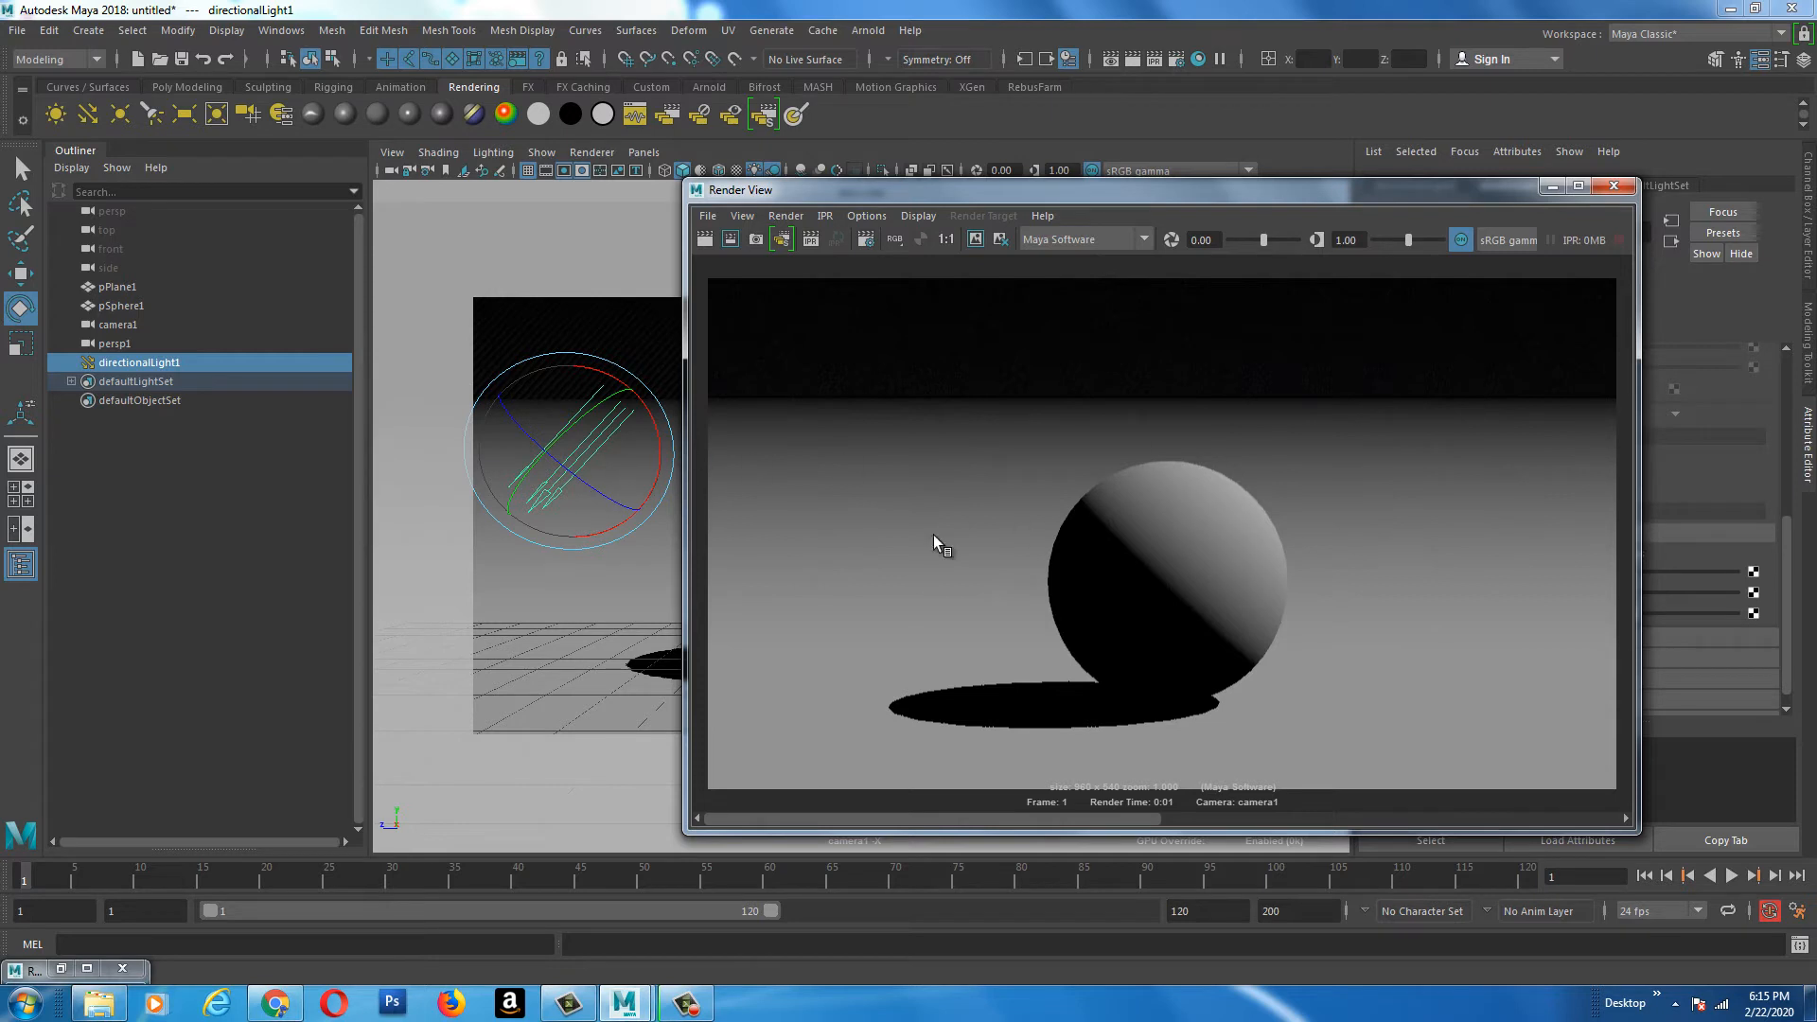
mouse_move(1134, 195)
mouse_down()
mouse_move(1070, 193)
mouse_move(1167, 192)
mouse_move(1140, 185)
mouse_up()
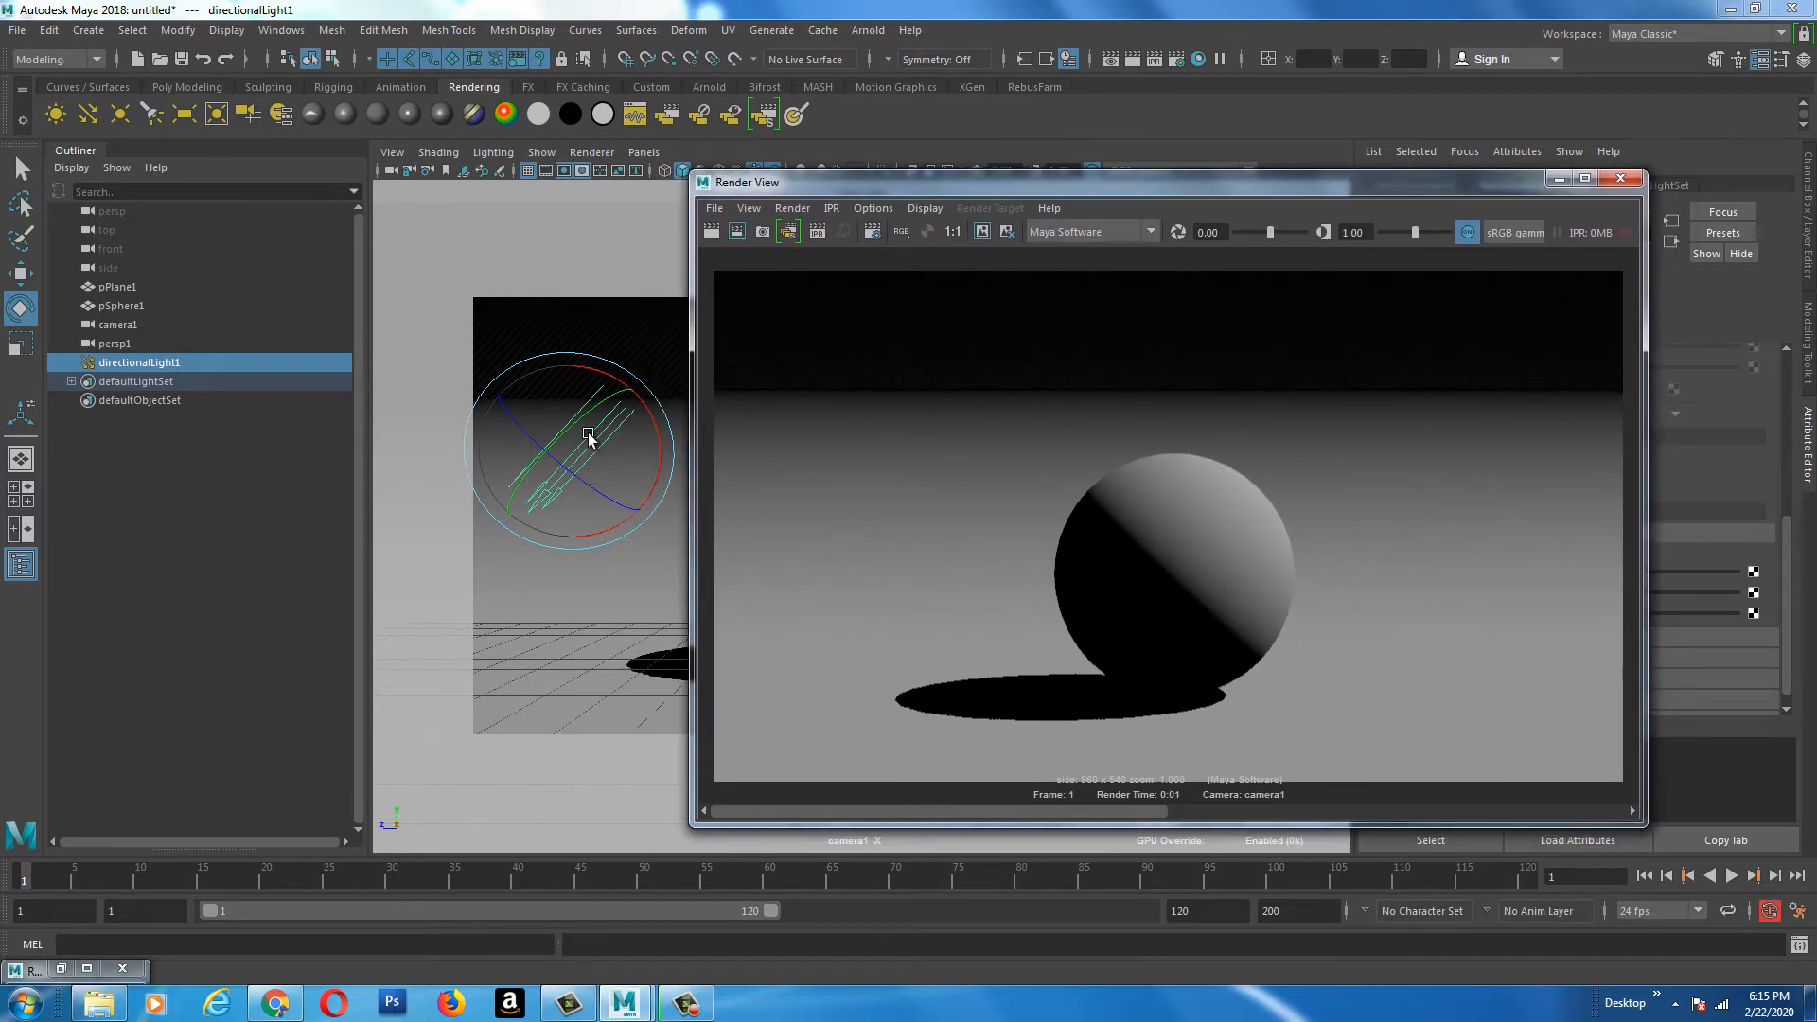
drag(1264, 193, 615, 202)
scroll(1590, 551, down, 1)
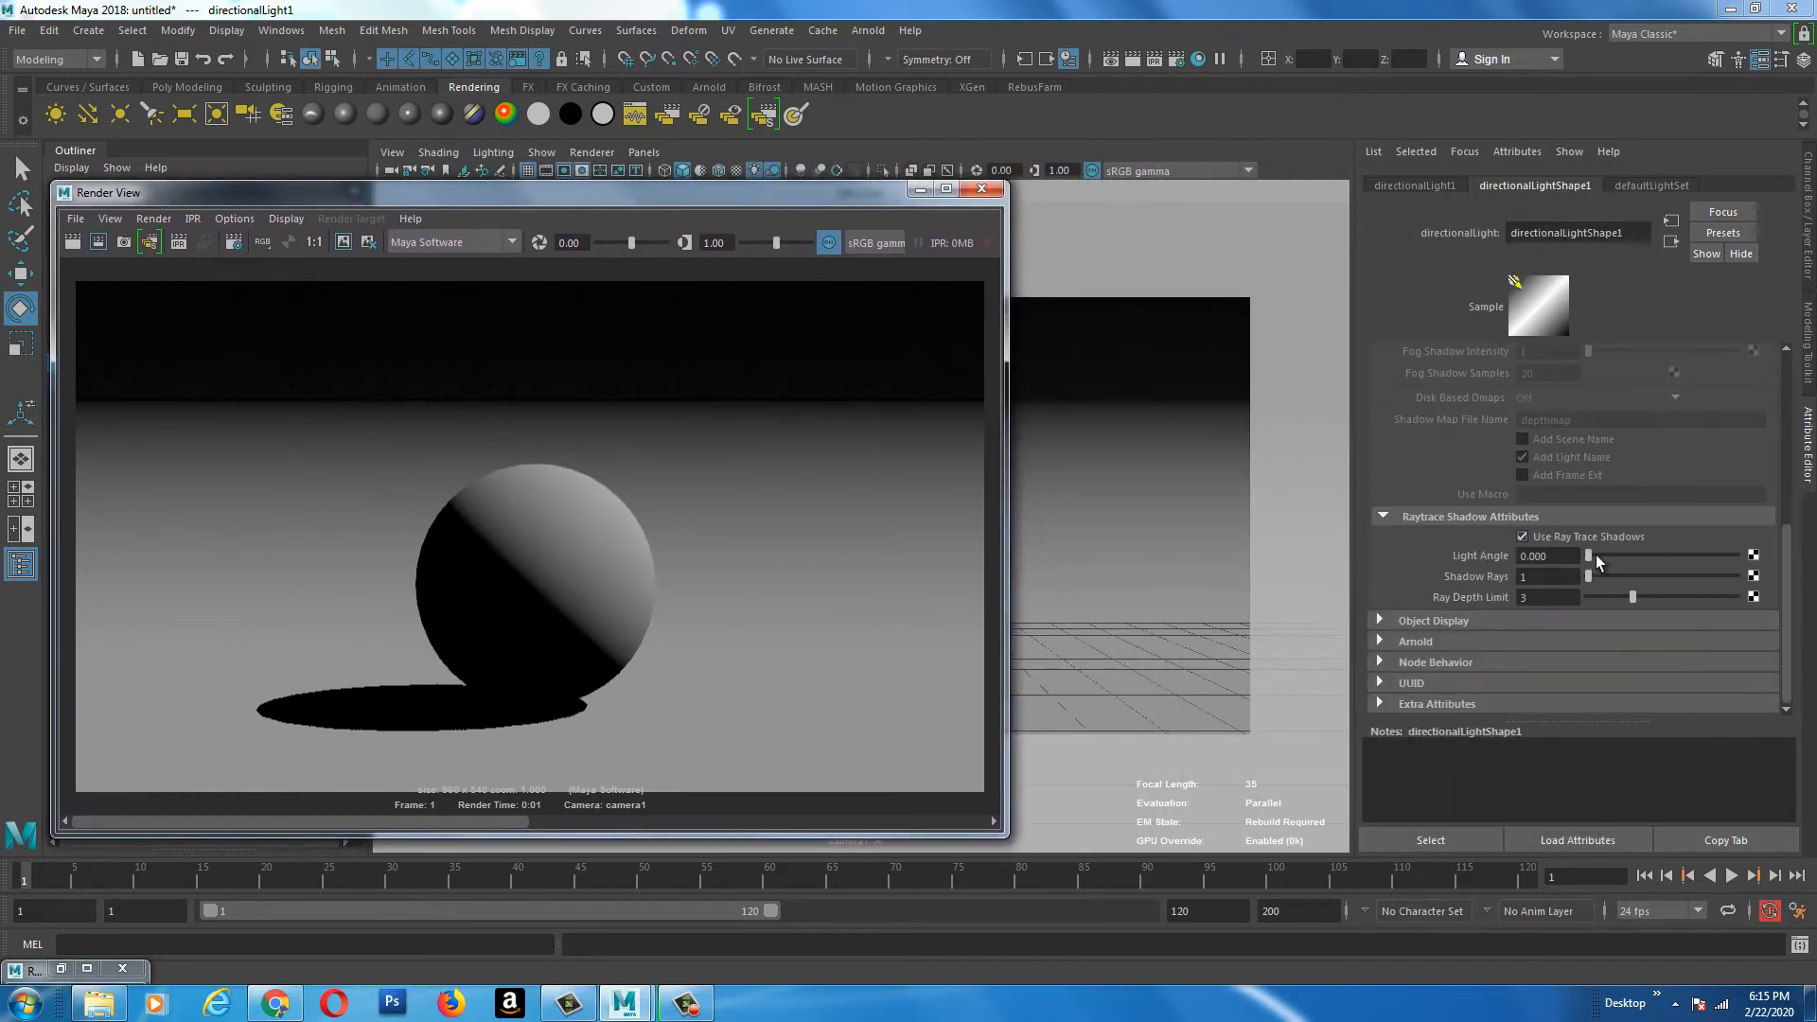
click(1569, 536)
click(1575, 538)
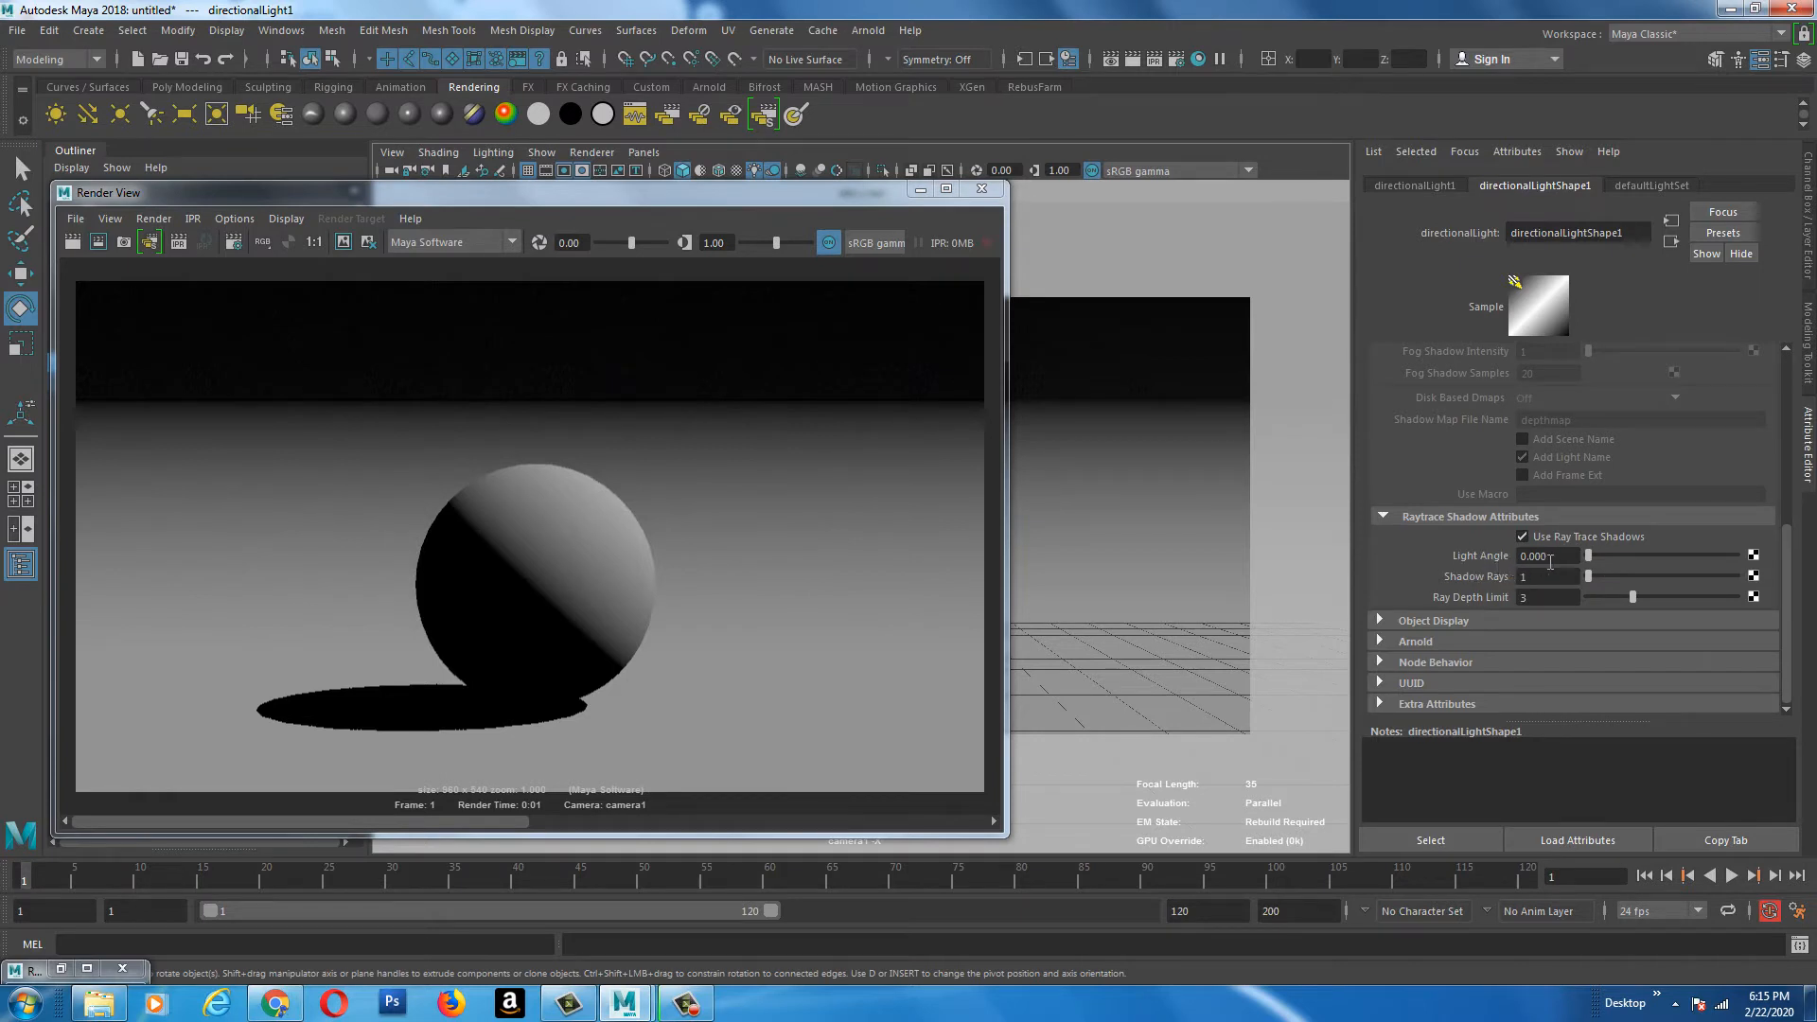
drag(1551, 561, 1533, 558)
key(Return)
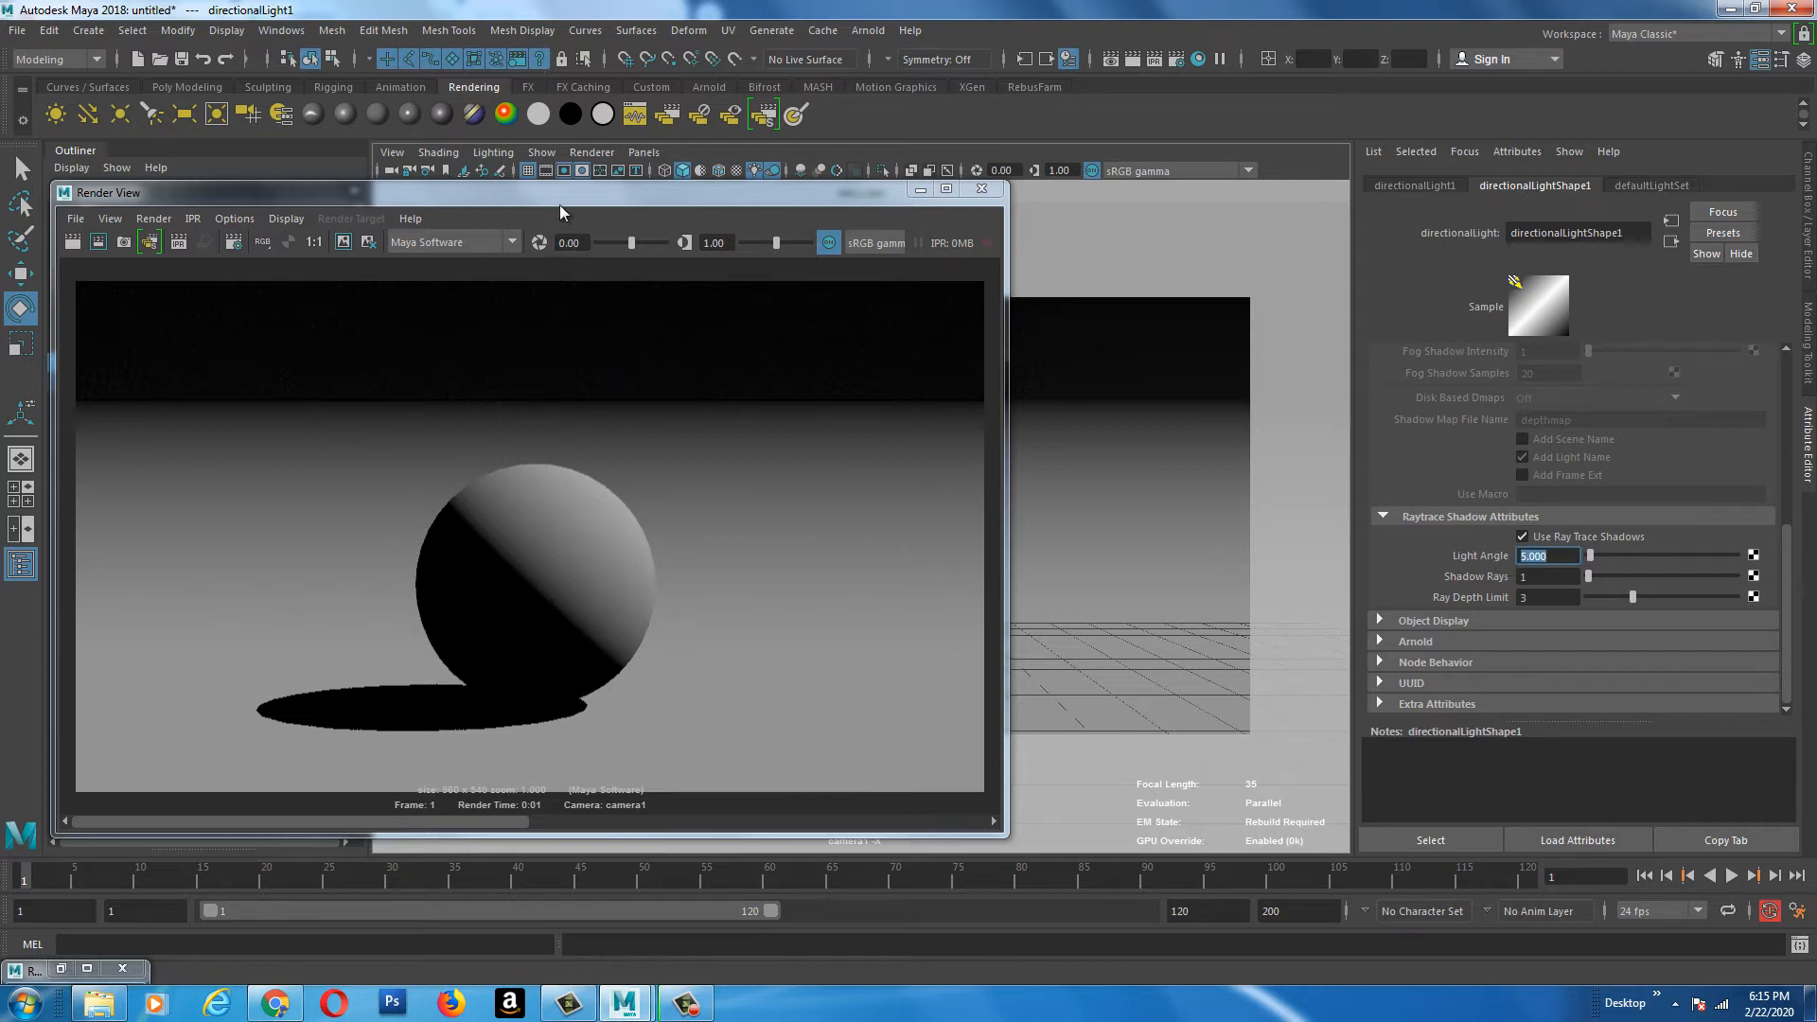
Set the directional light's Shadow Rays to 20, rendering the frame before and after the change
drag(560, 199, 583, 199)
click(96, 242)
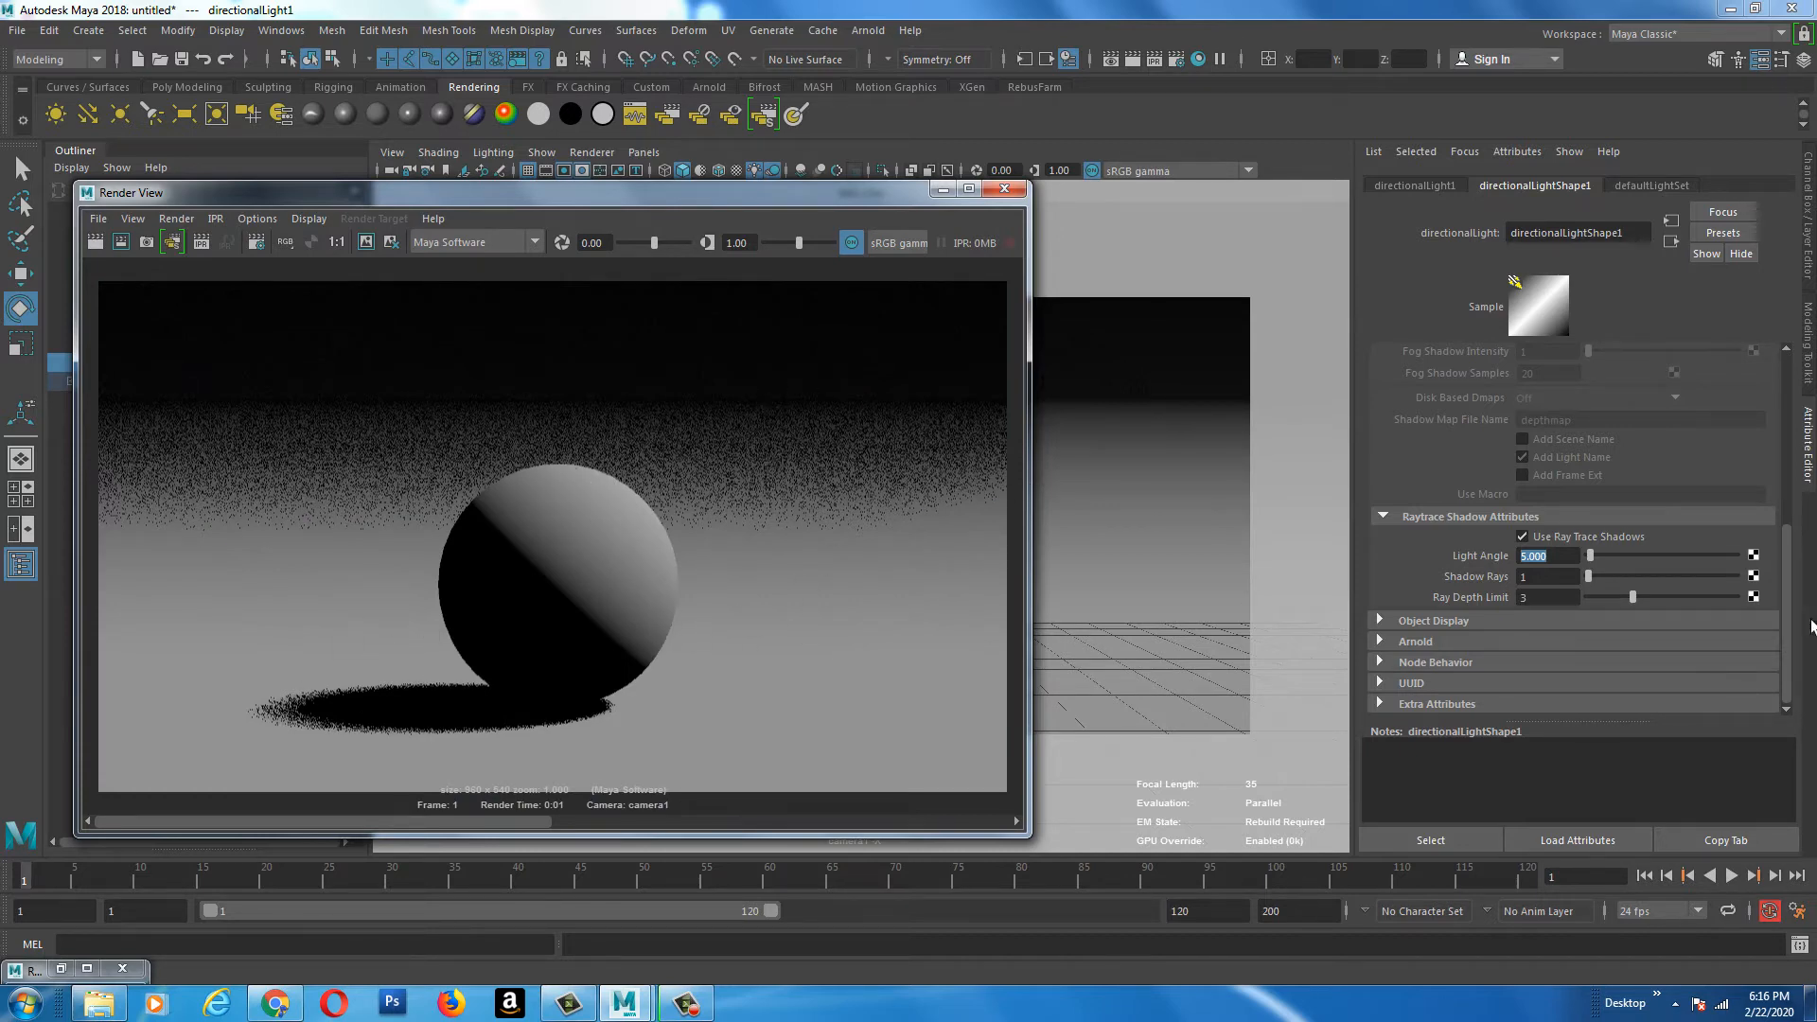
click(1535, 577)
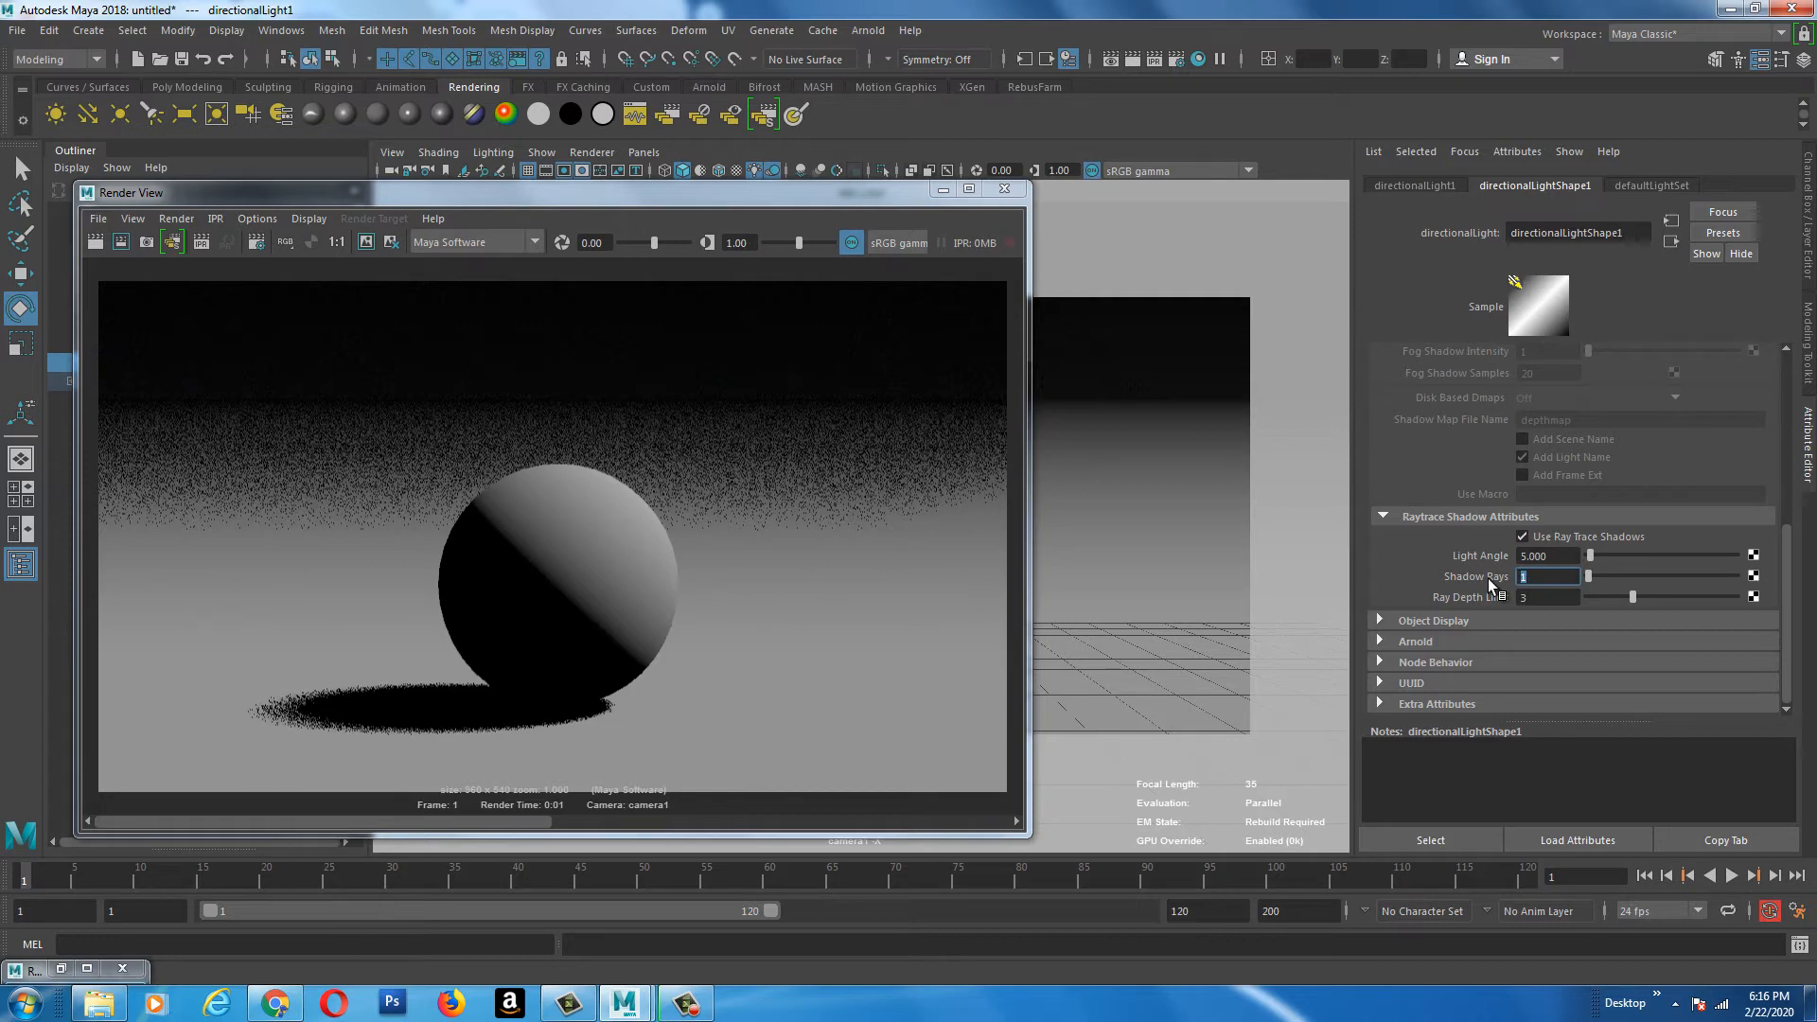
text(0)
key(Return)
click(95, 241)
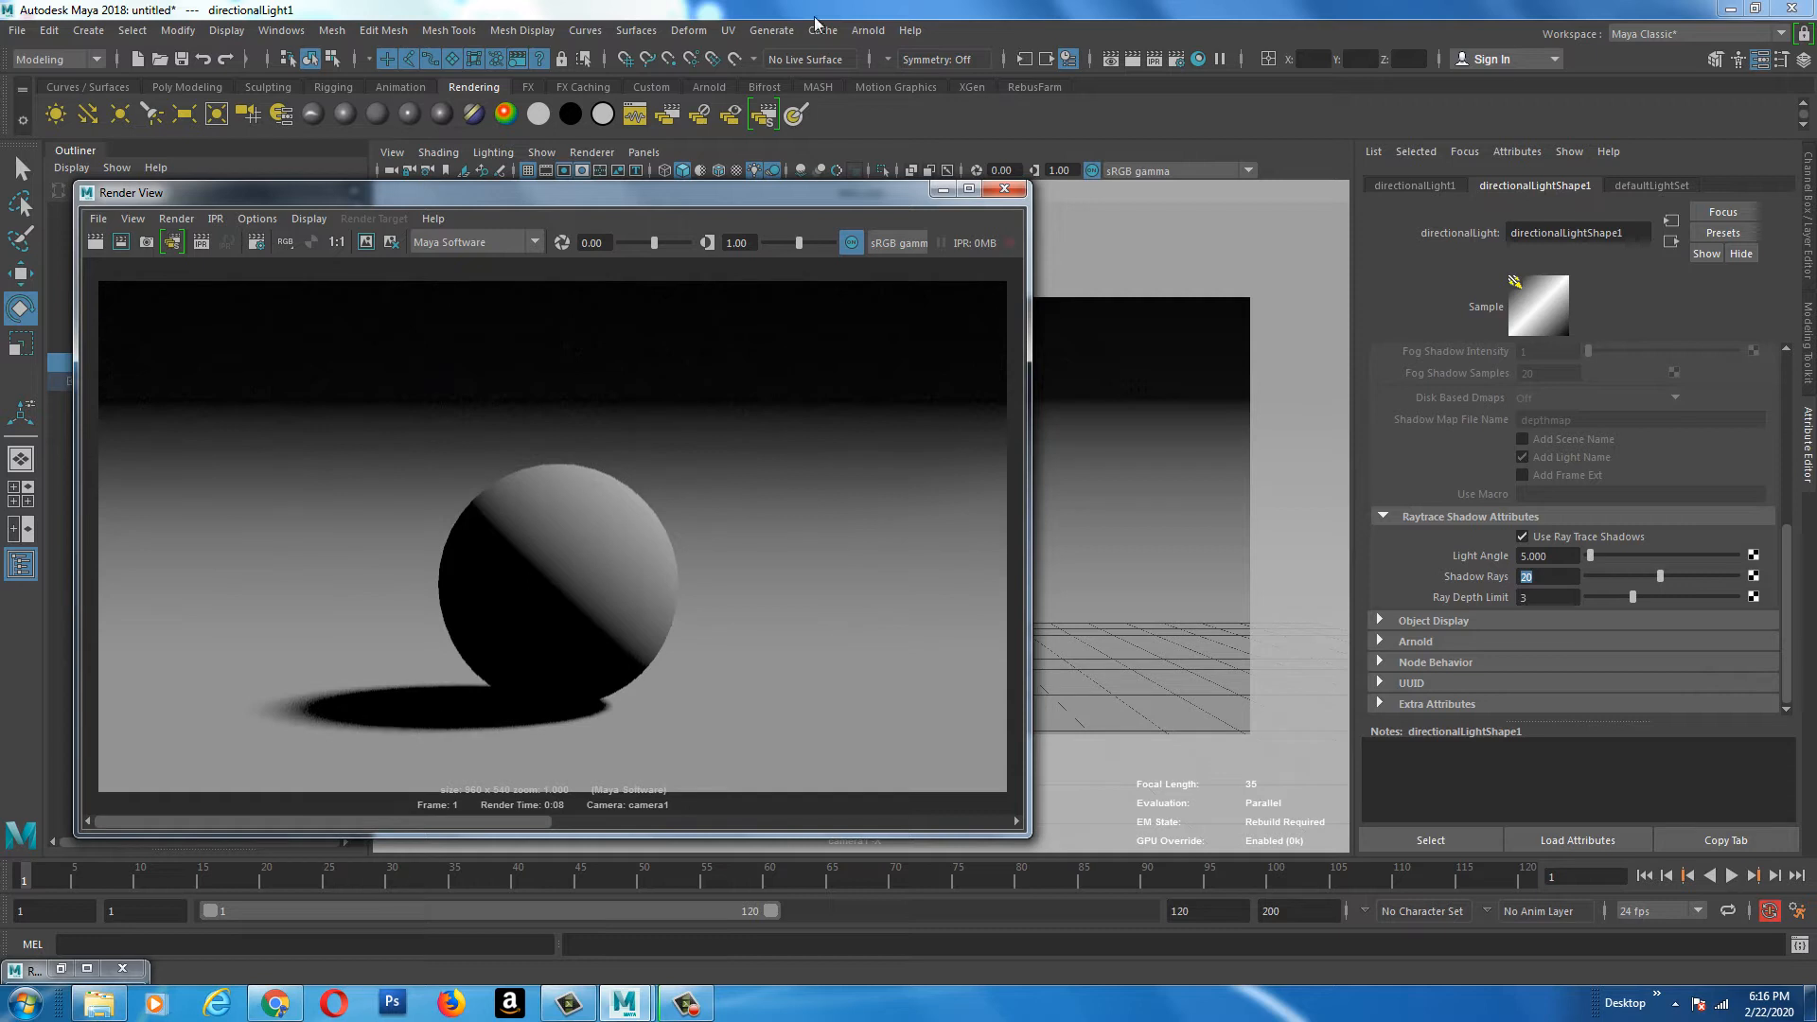
Rename directionalLight1 as Key
drag(689, 209, 1048, 203)
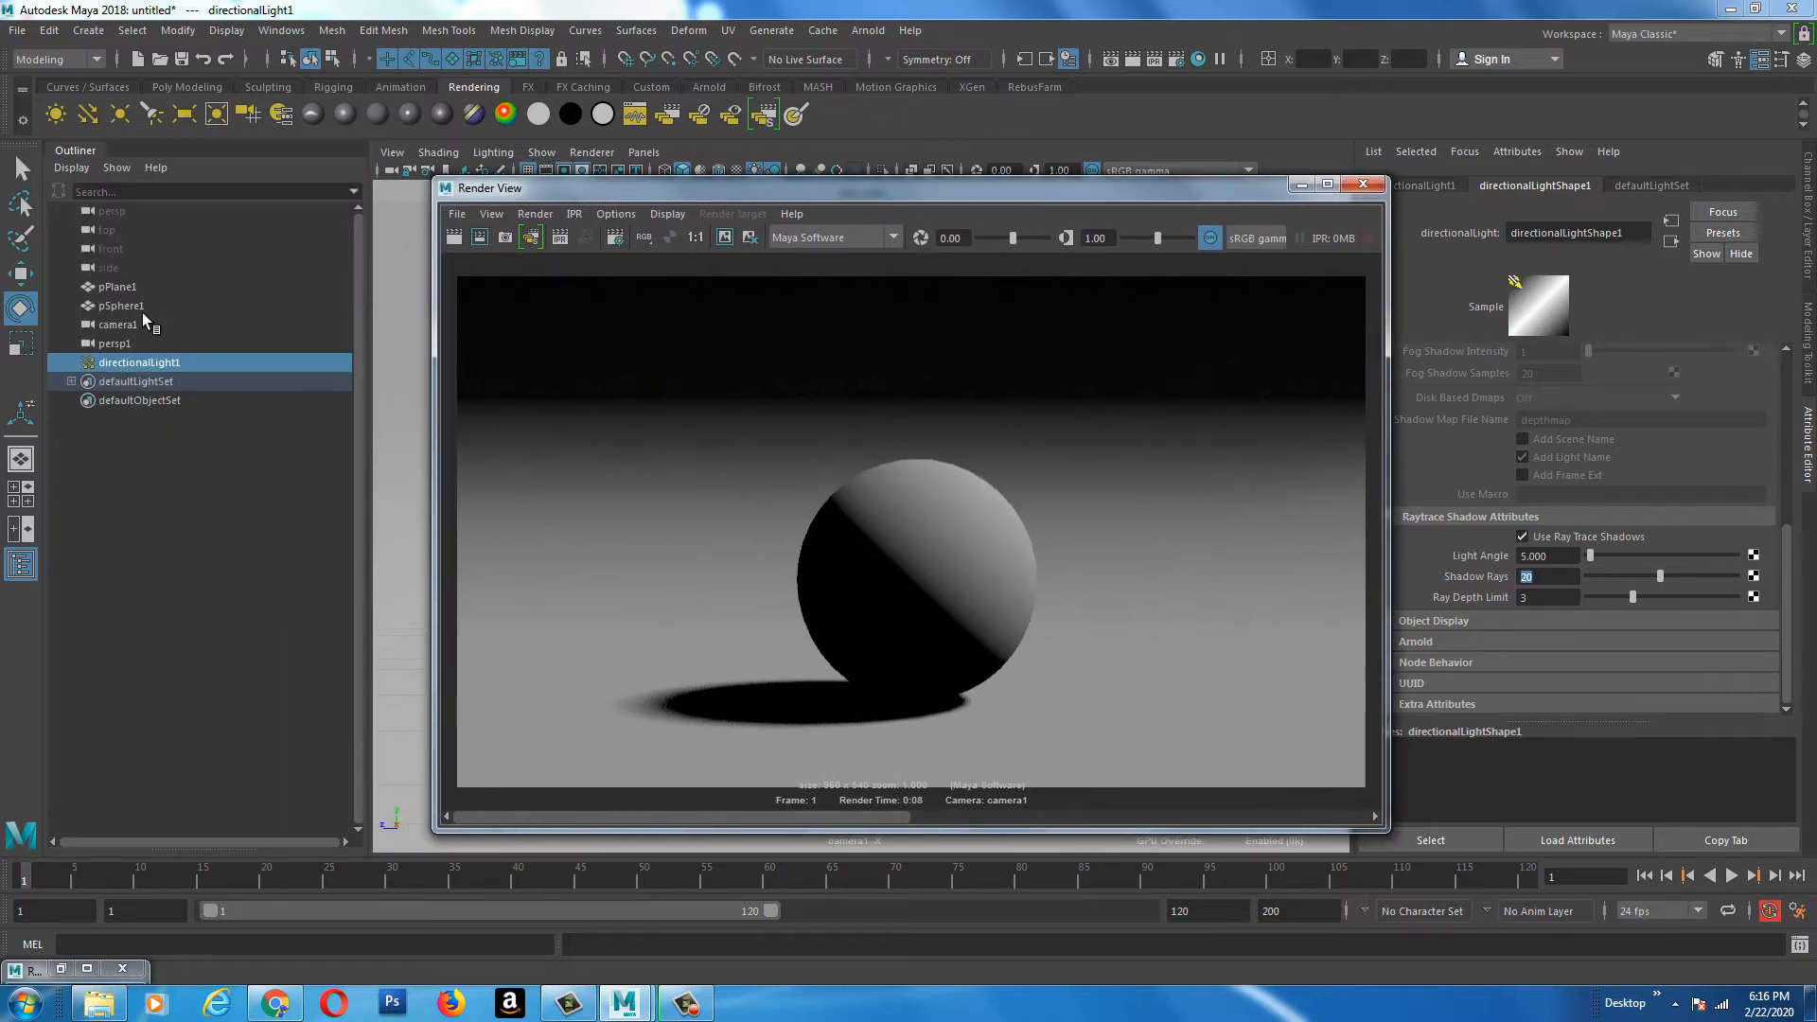
double_click(163, 365)
text(Key)
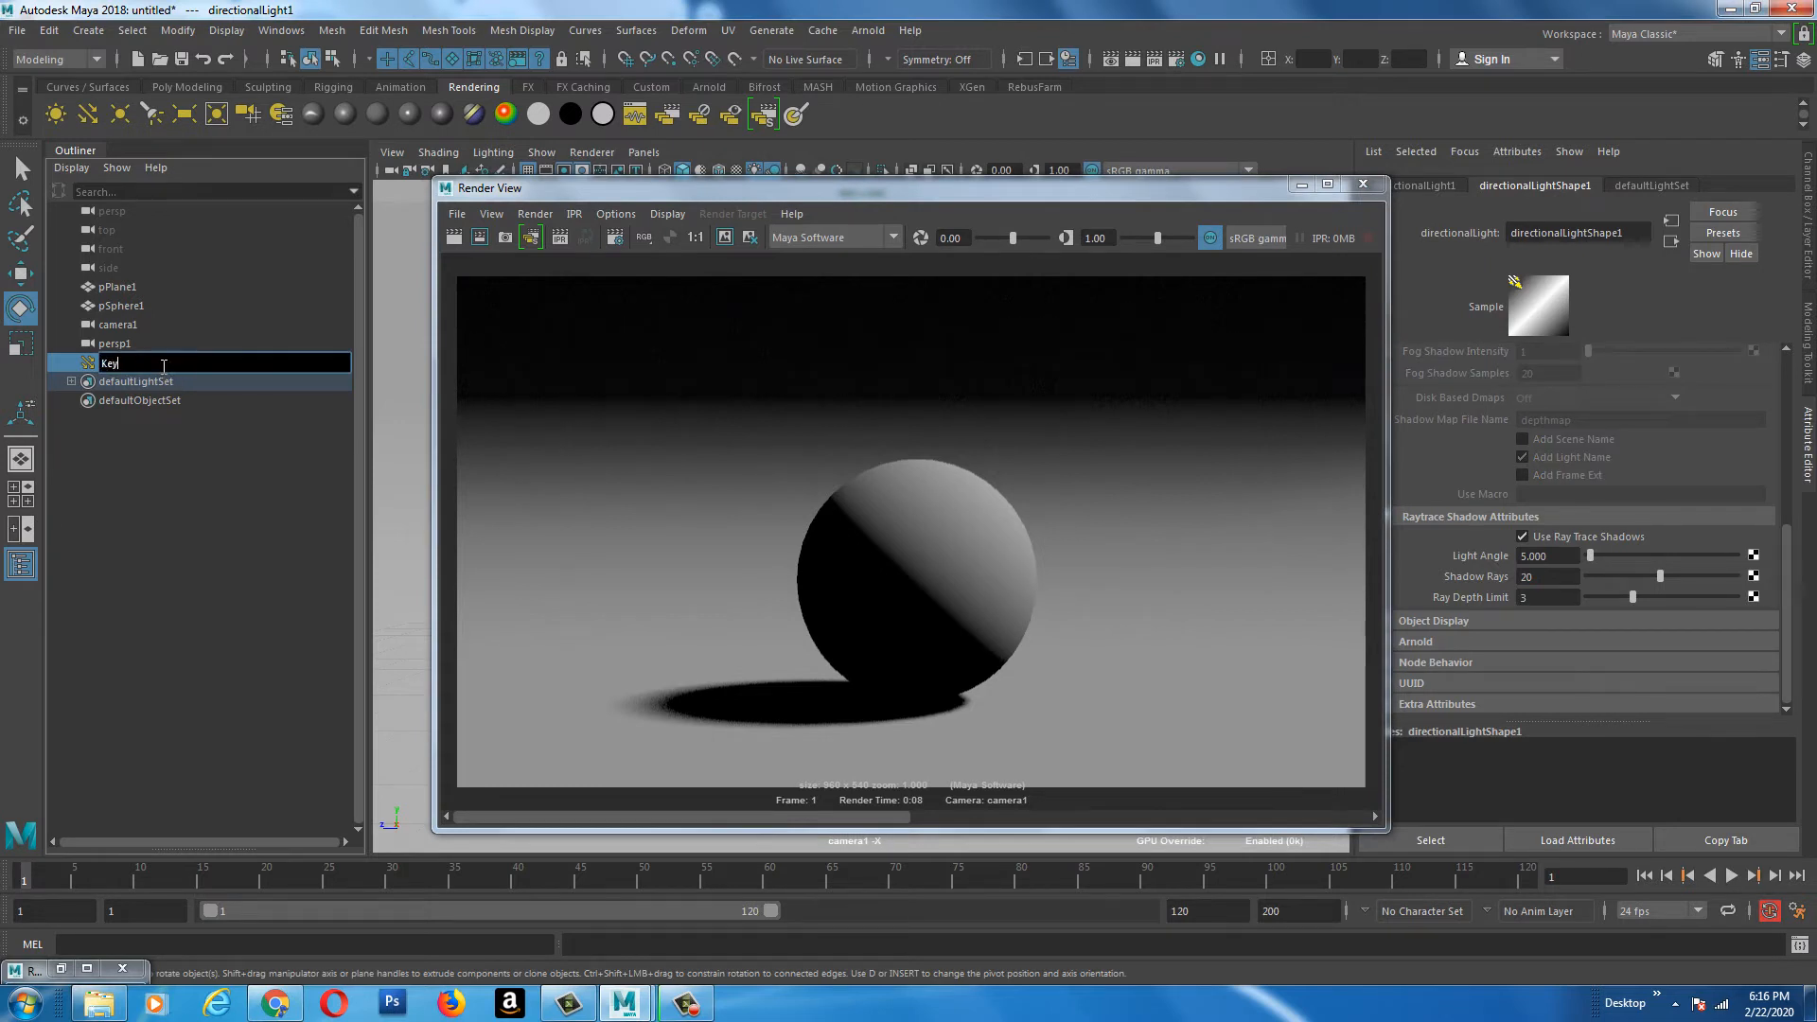
key(Return)
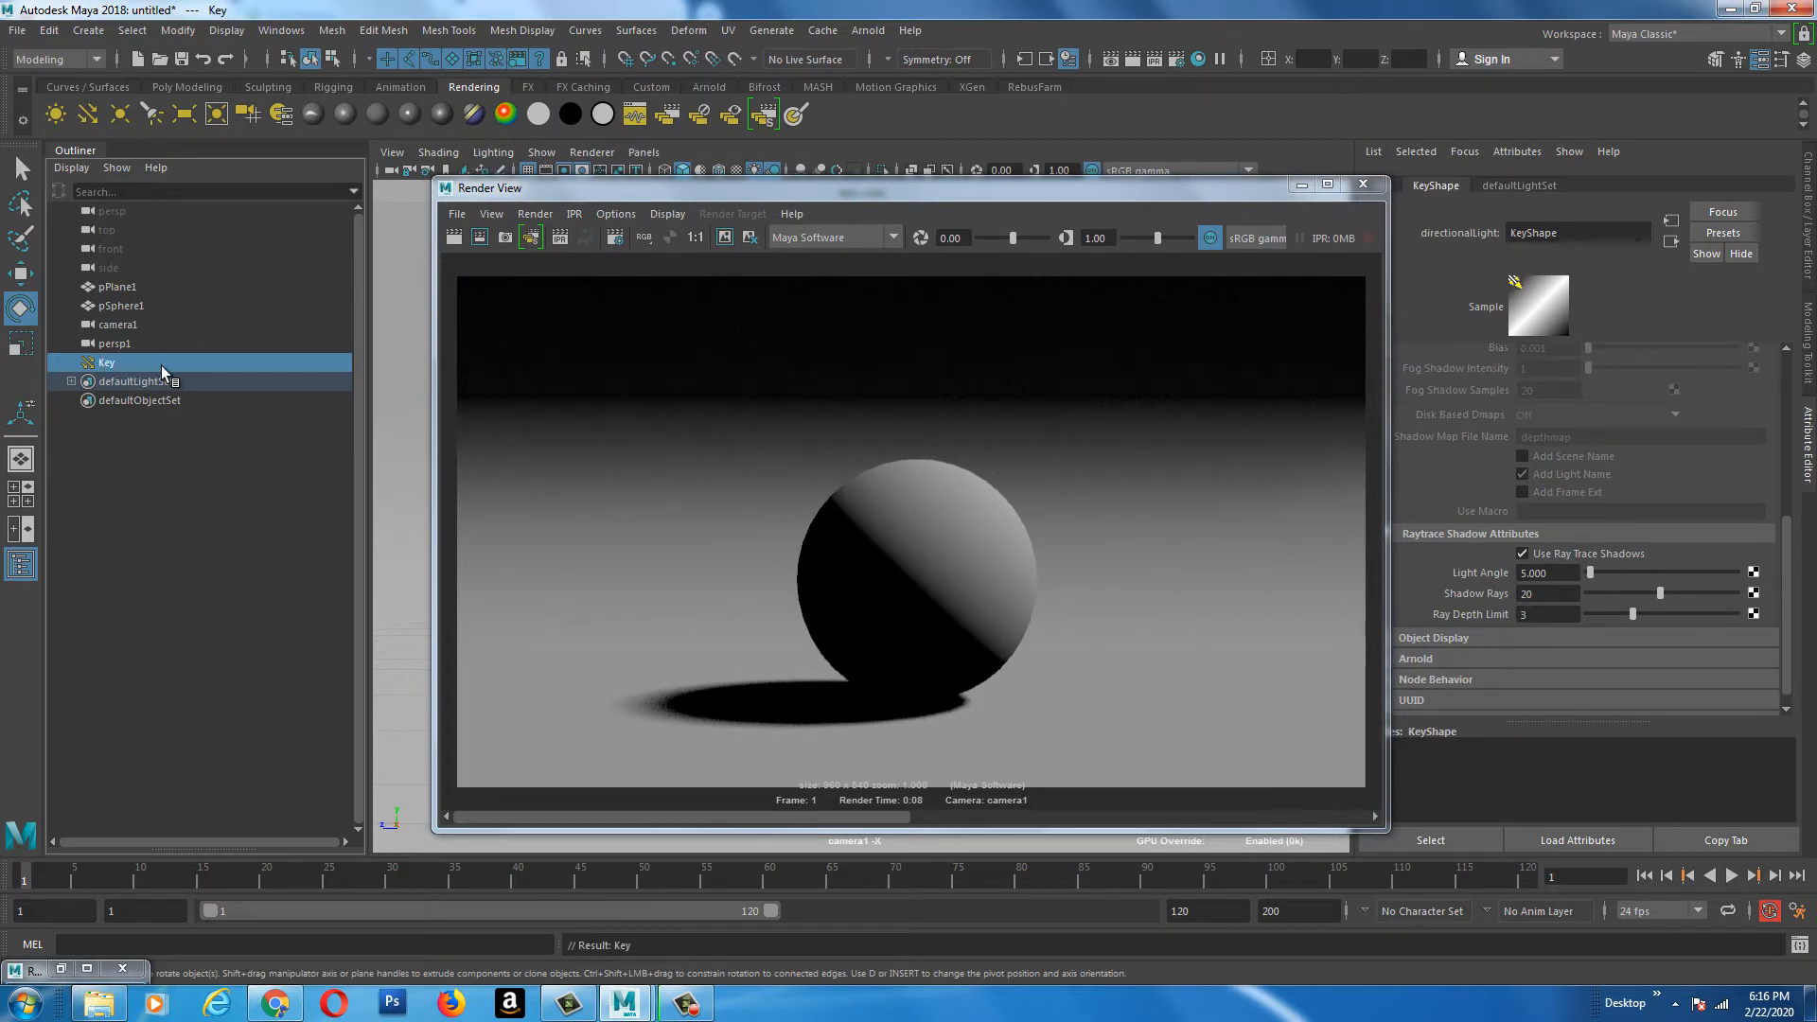
Hide the Key light in the scene
drag(888, 188, 1051, 205)
click(133, 468)
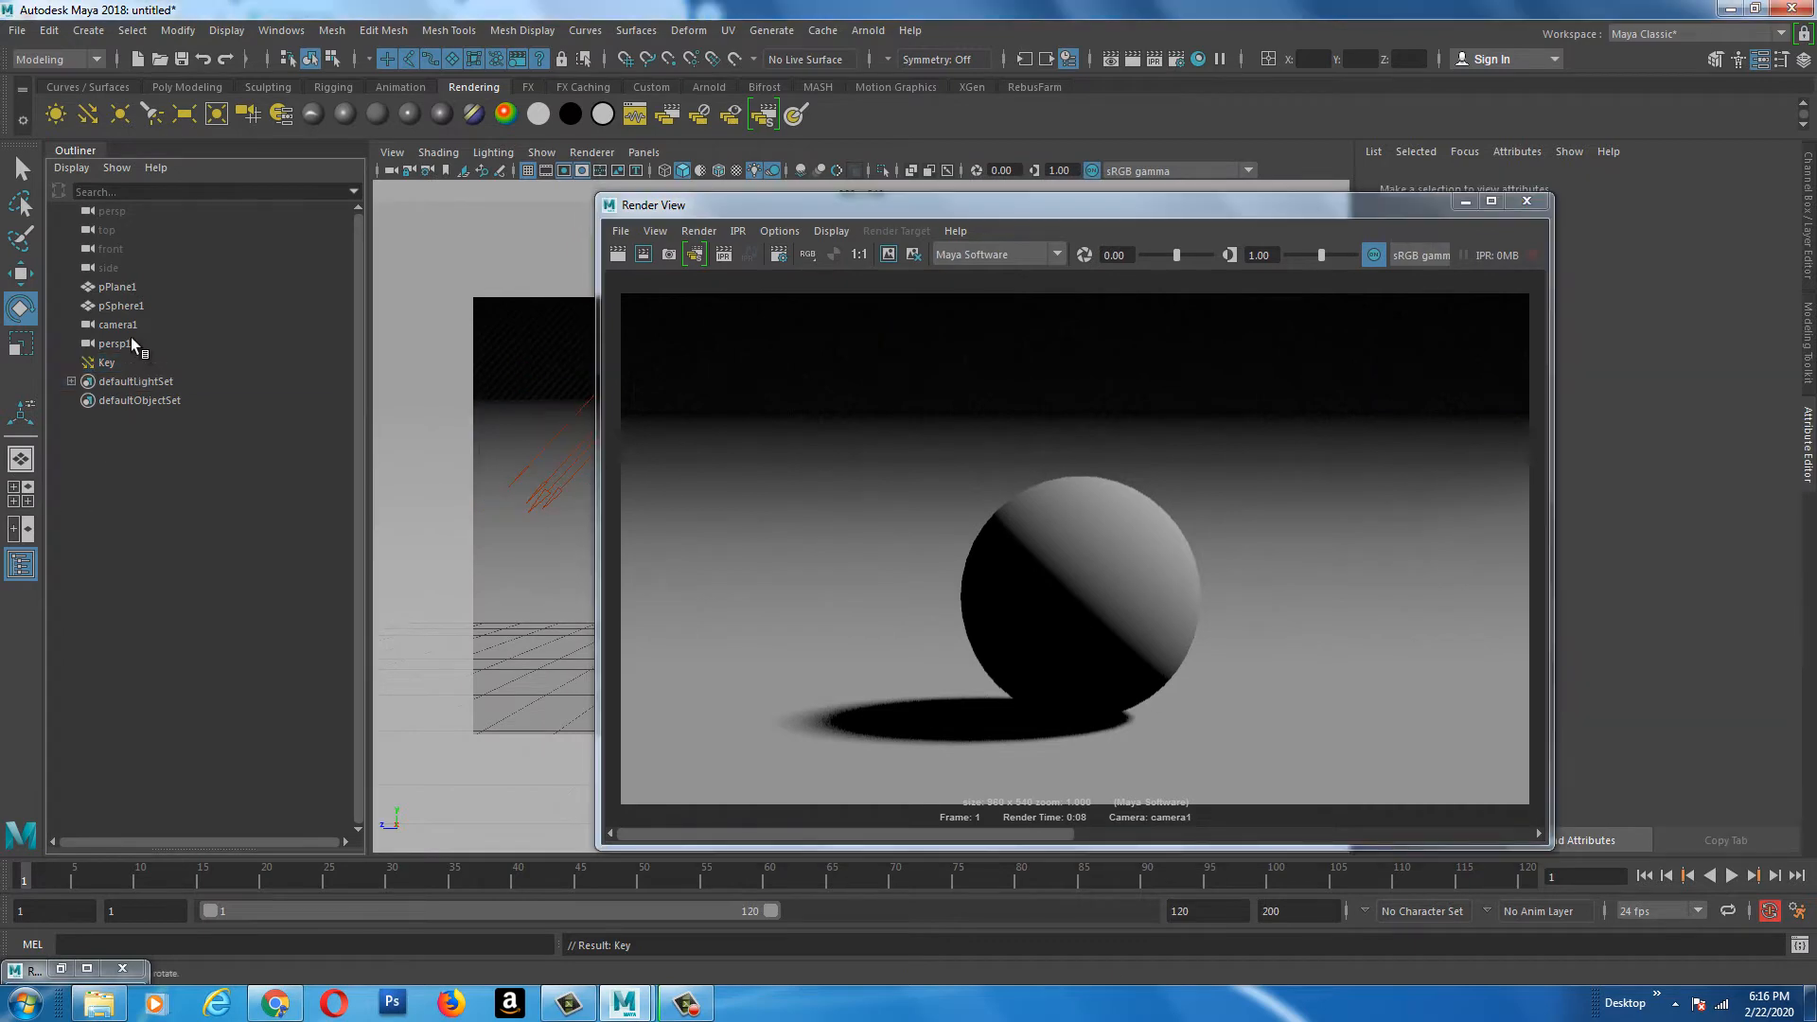
click(127, 362)
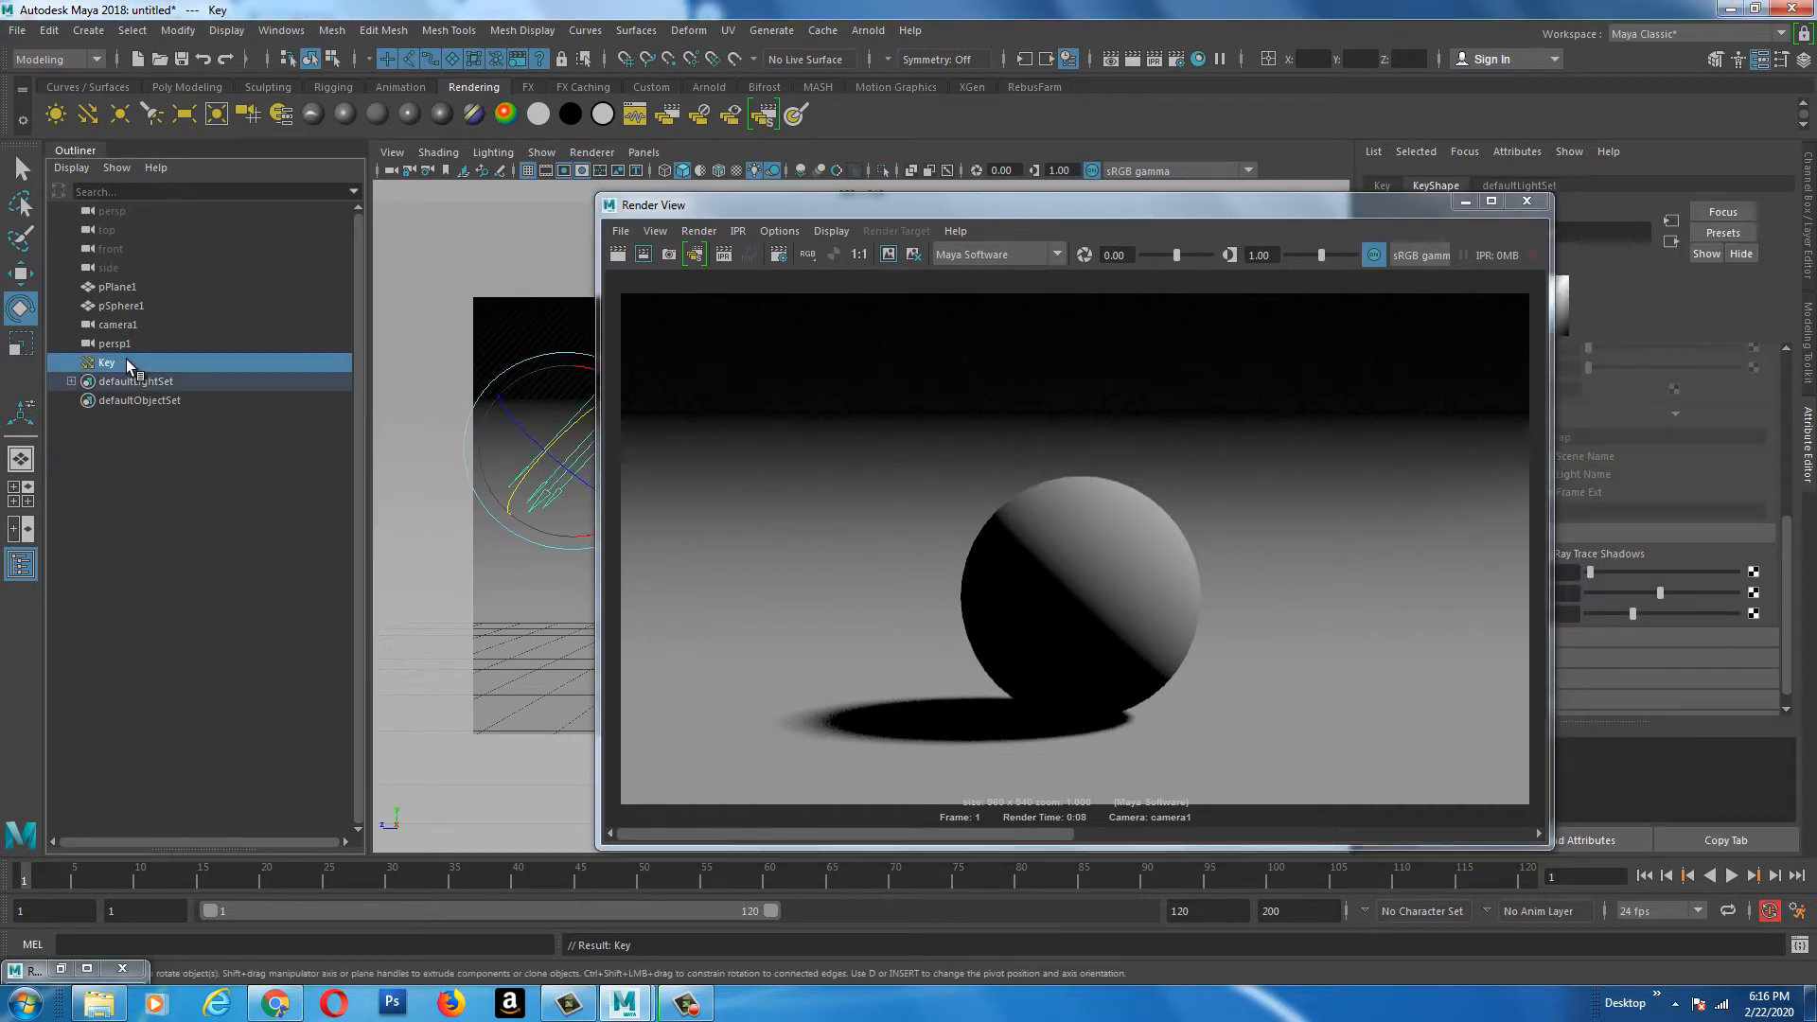
key(ctrl+h)
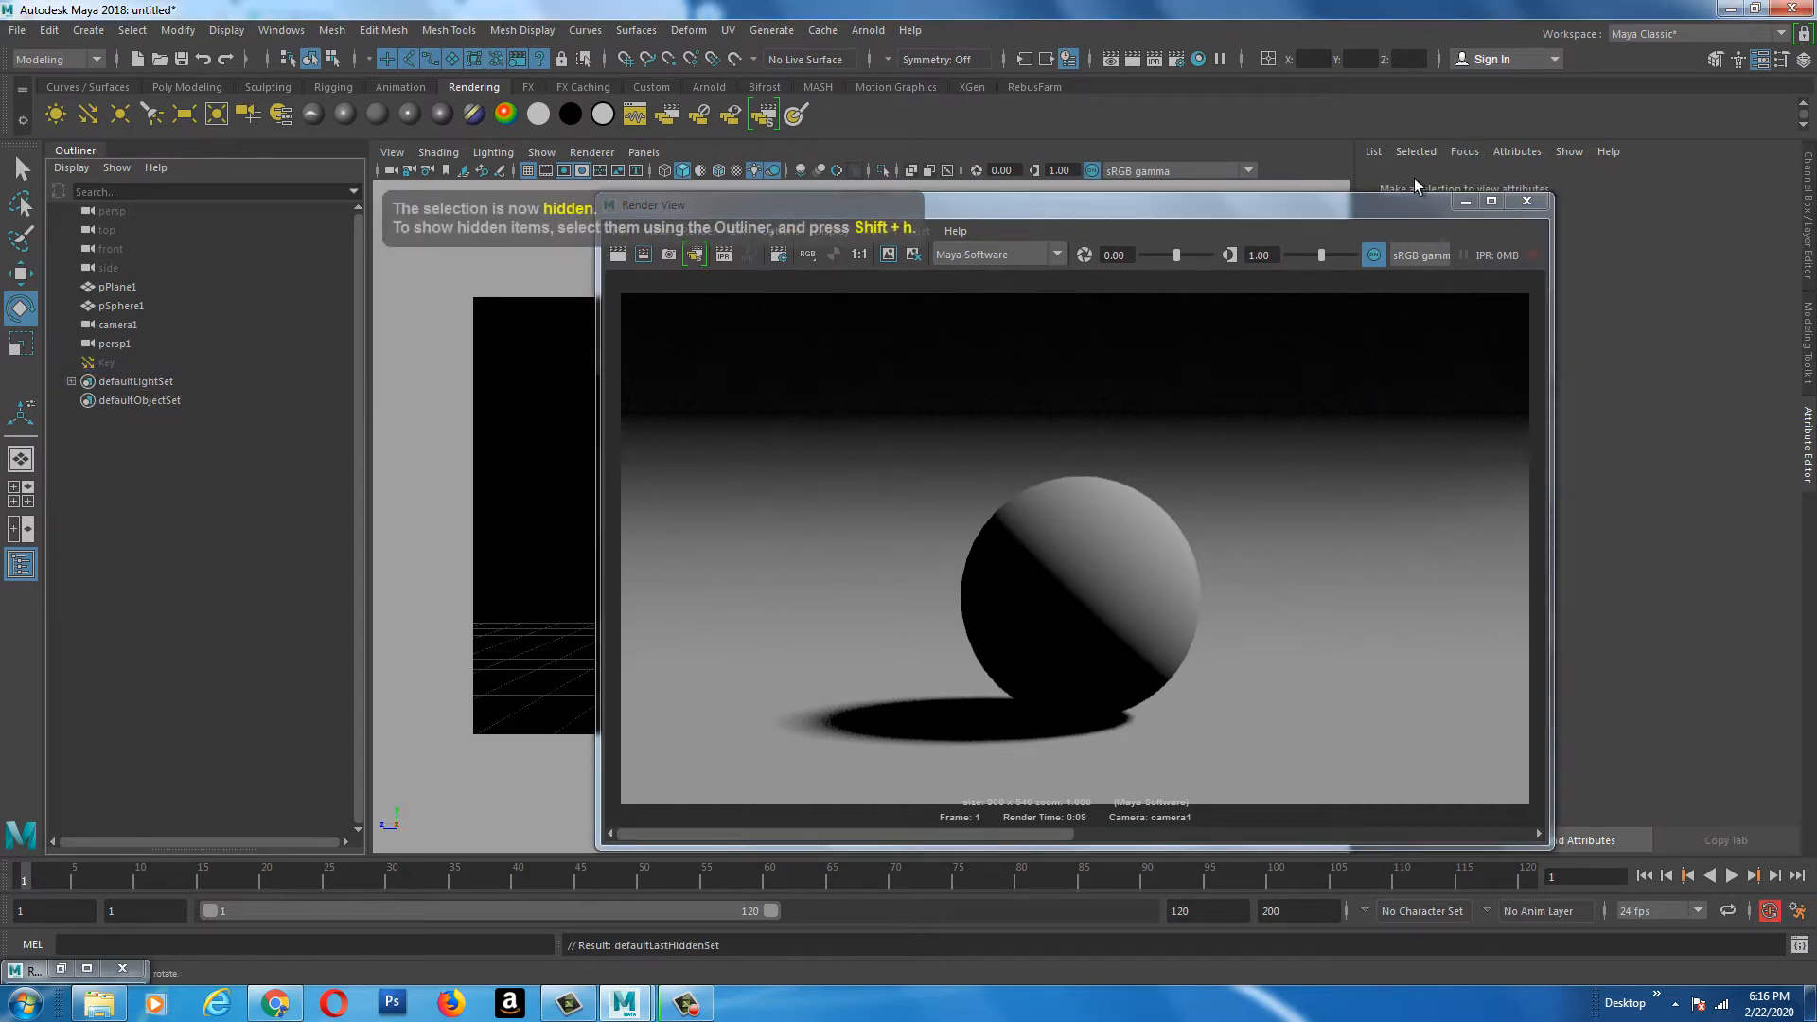
Minimize the Render View and switch the viewport to the persp1 camera
drag(1177, 216, 1140, 249)
click(1425, 239)
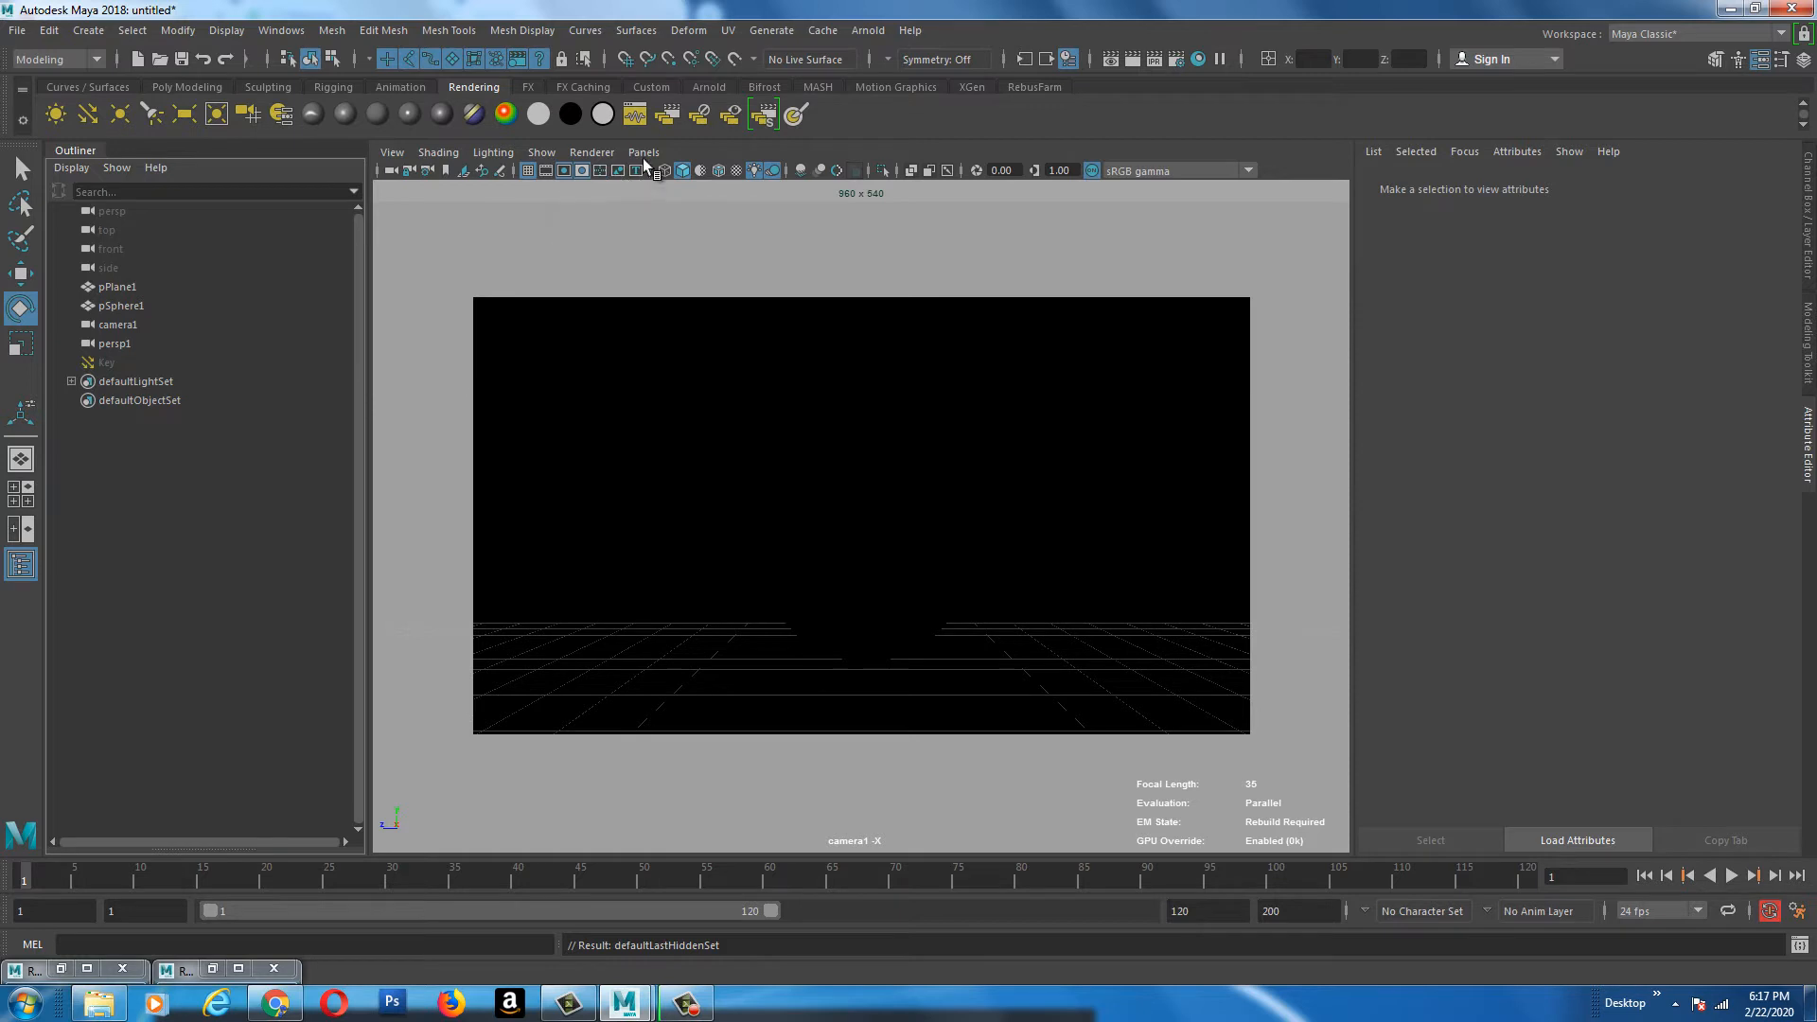
click(212, 969)
click(1440, 230)
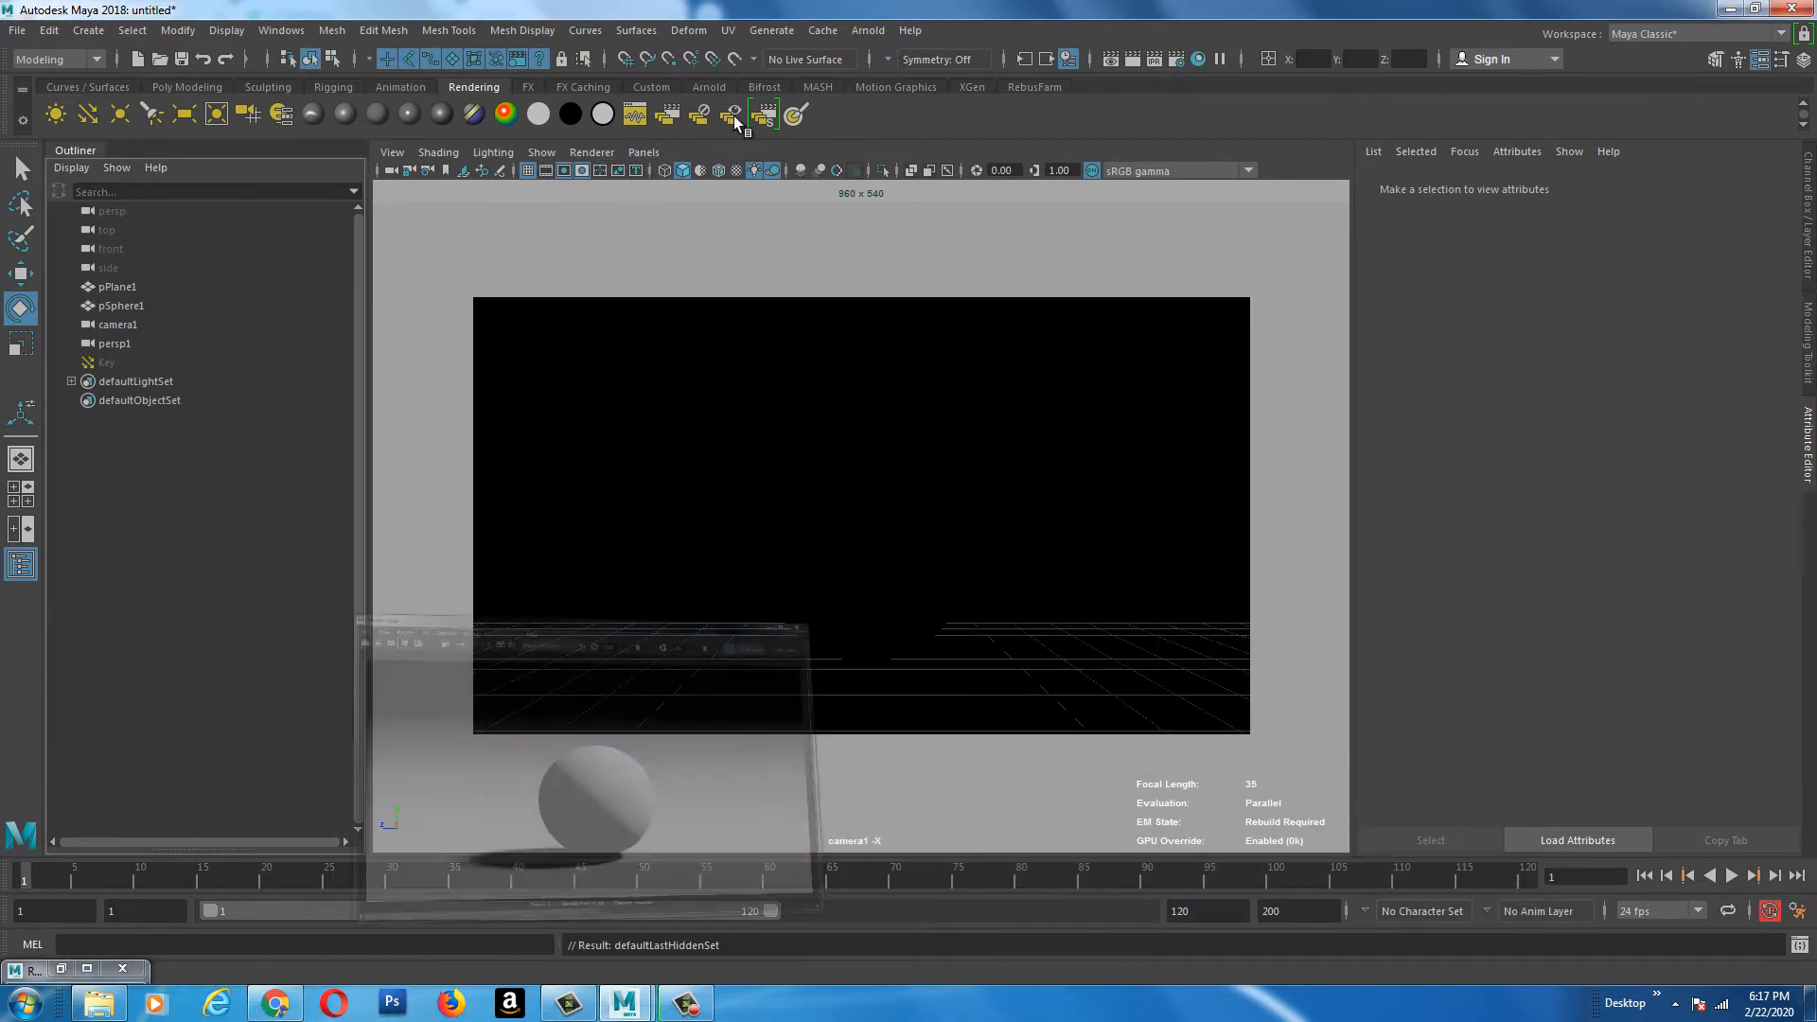
click(647, 151)
mouse_move(692, 168)
click(896, 211)
Create a second directional light in the backdrop scene
alt+right_drag(1105, 522, 463, 518)
alt+drag(913, 555, 580, 378)
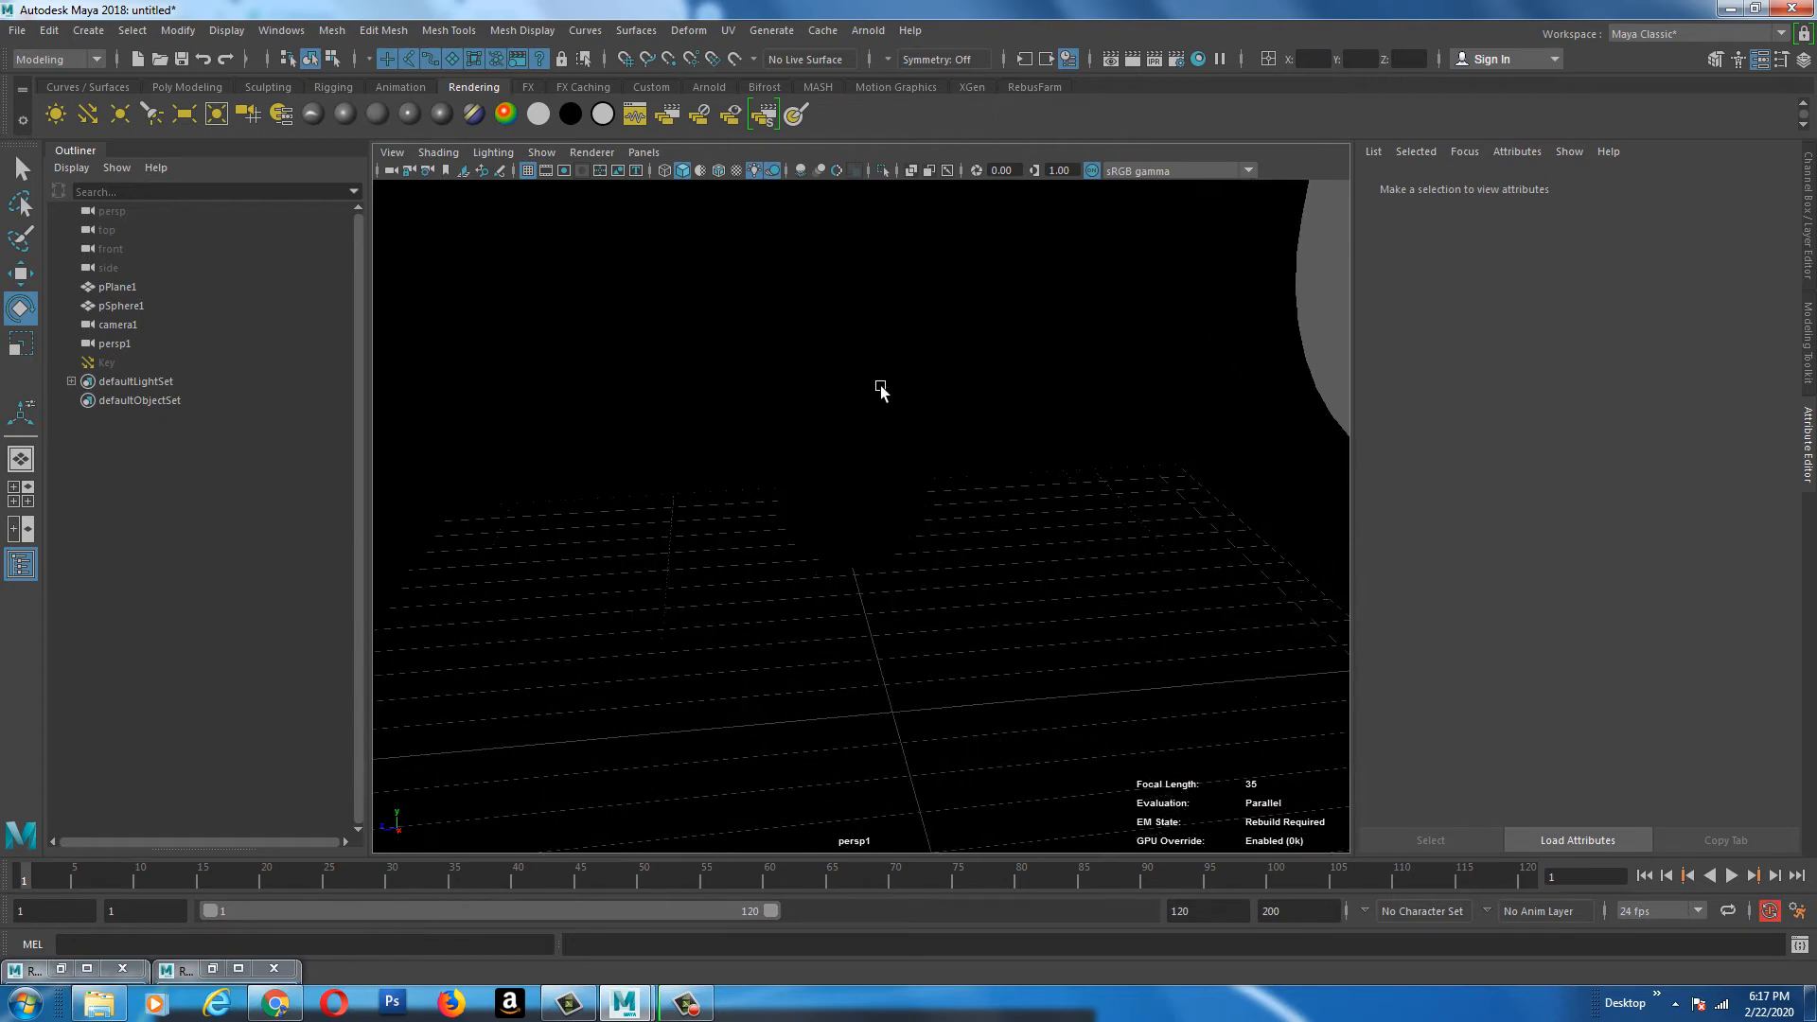
alt+drag(1068, 528, 902, 433)
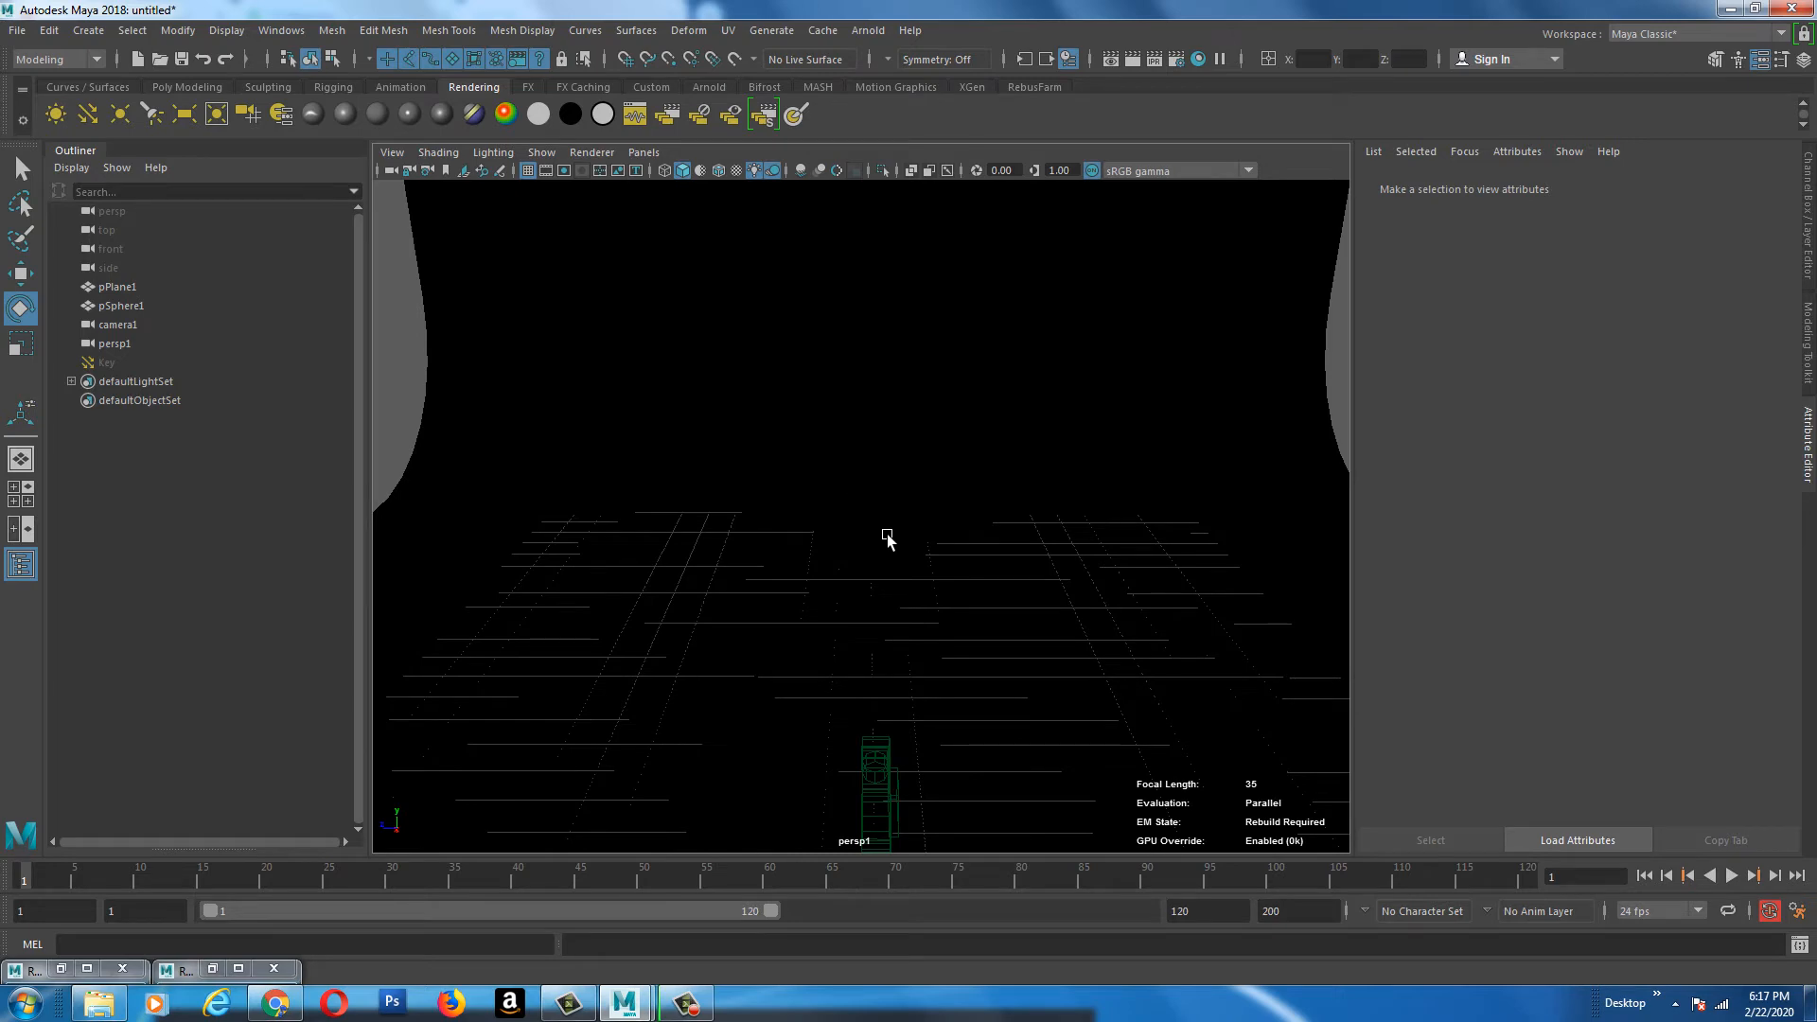
alt+drag(888, 531, 791, 434)
alt+drag(912, 548, 836, 495)
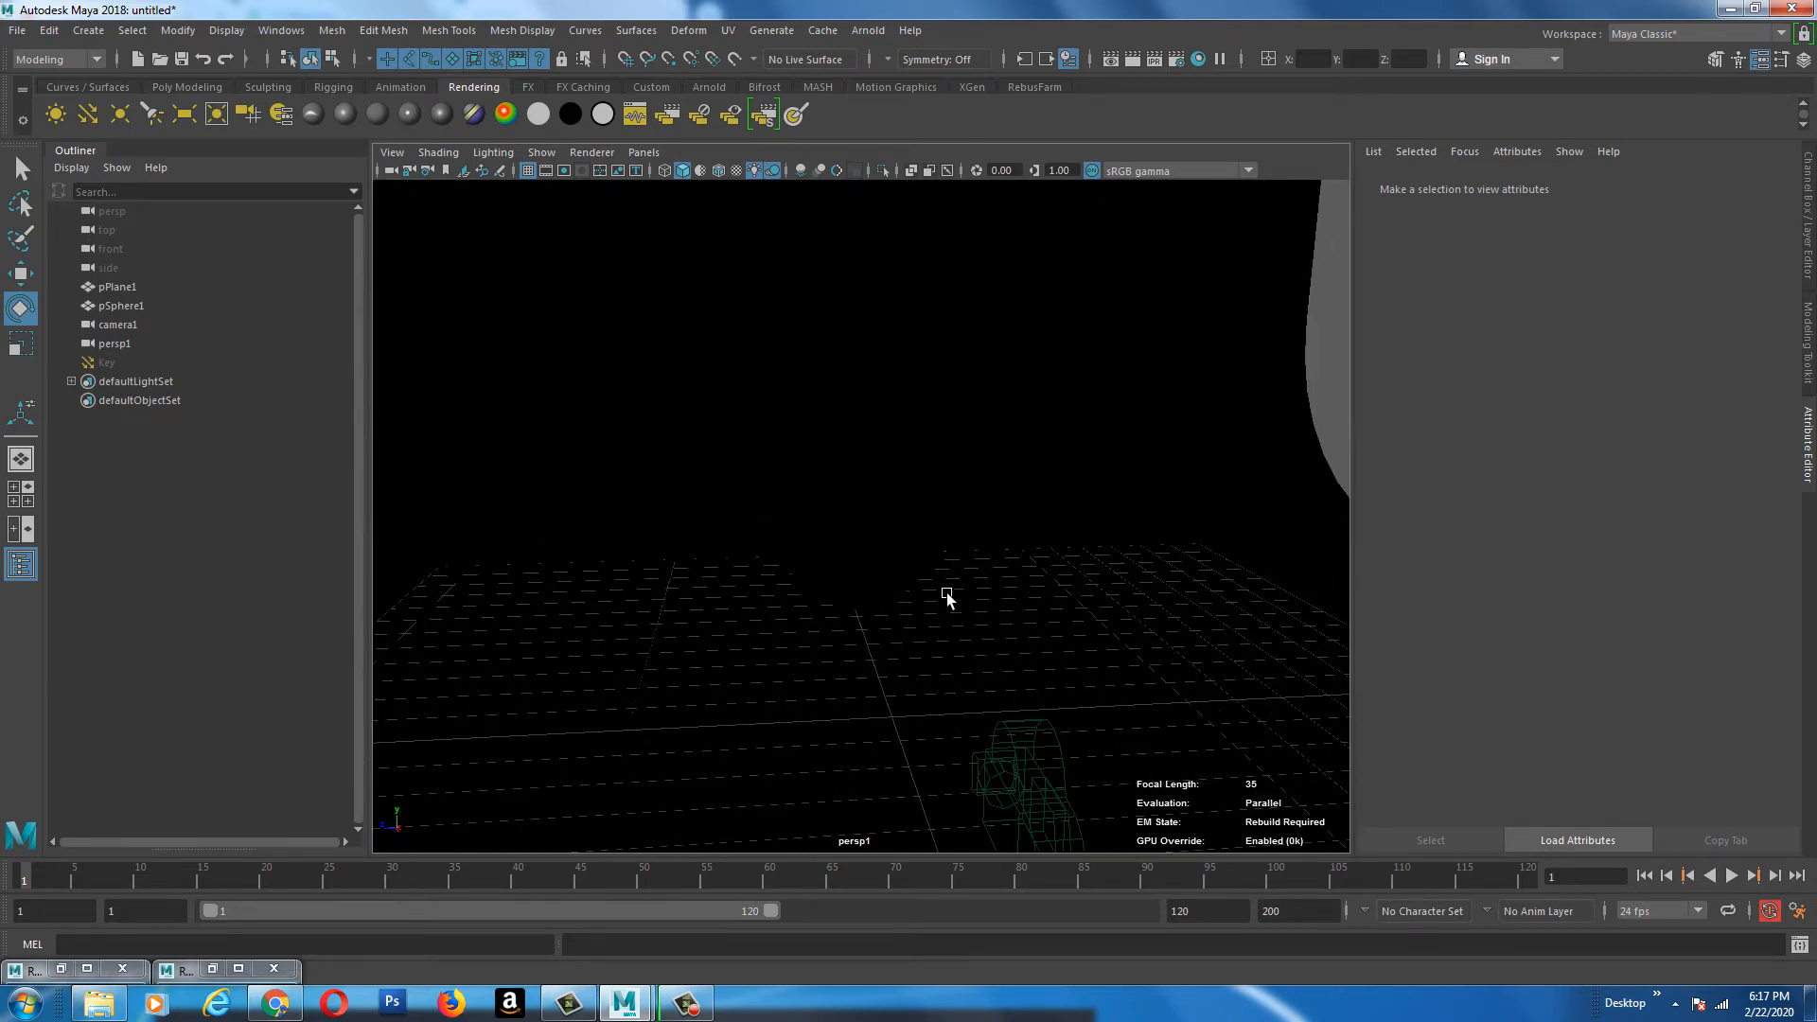
alt+drag(945, 608, 848, 564)
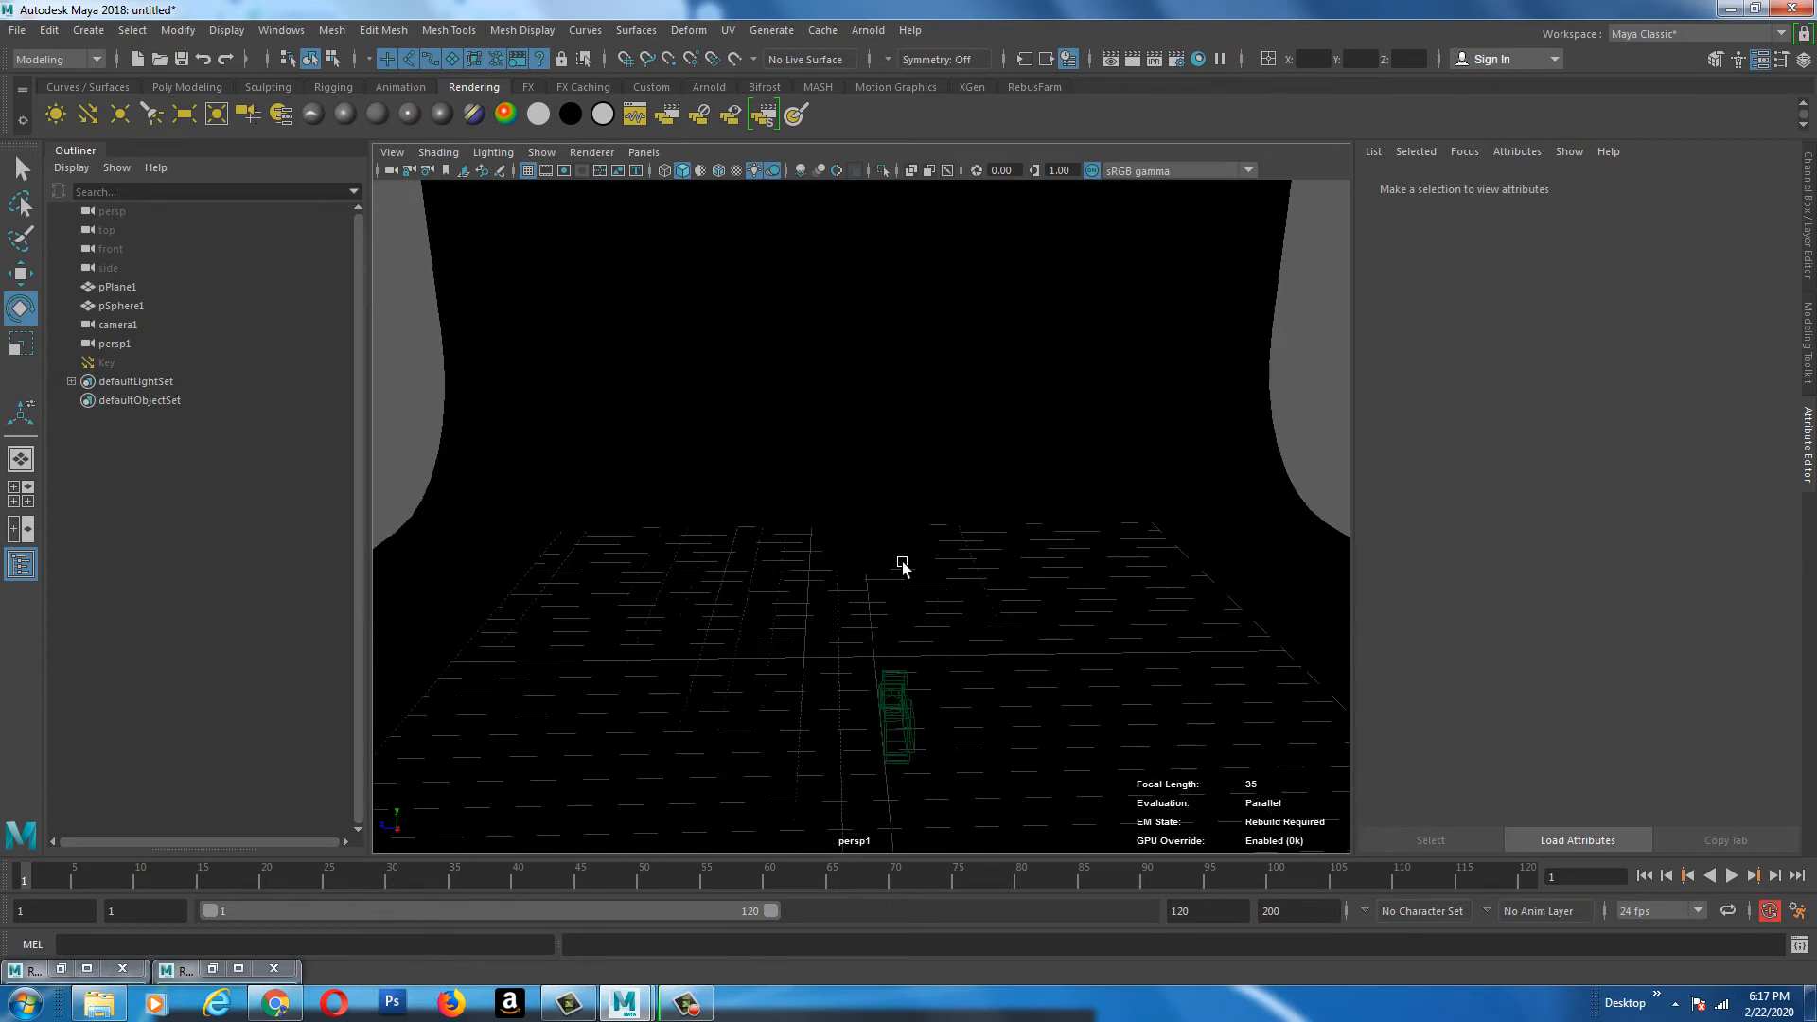
alt+drag(1034, 609, 925, 592)
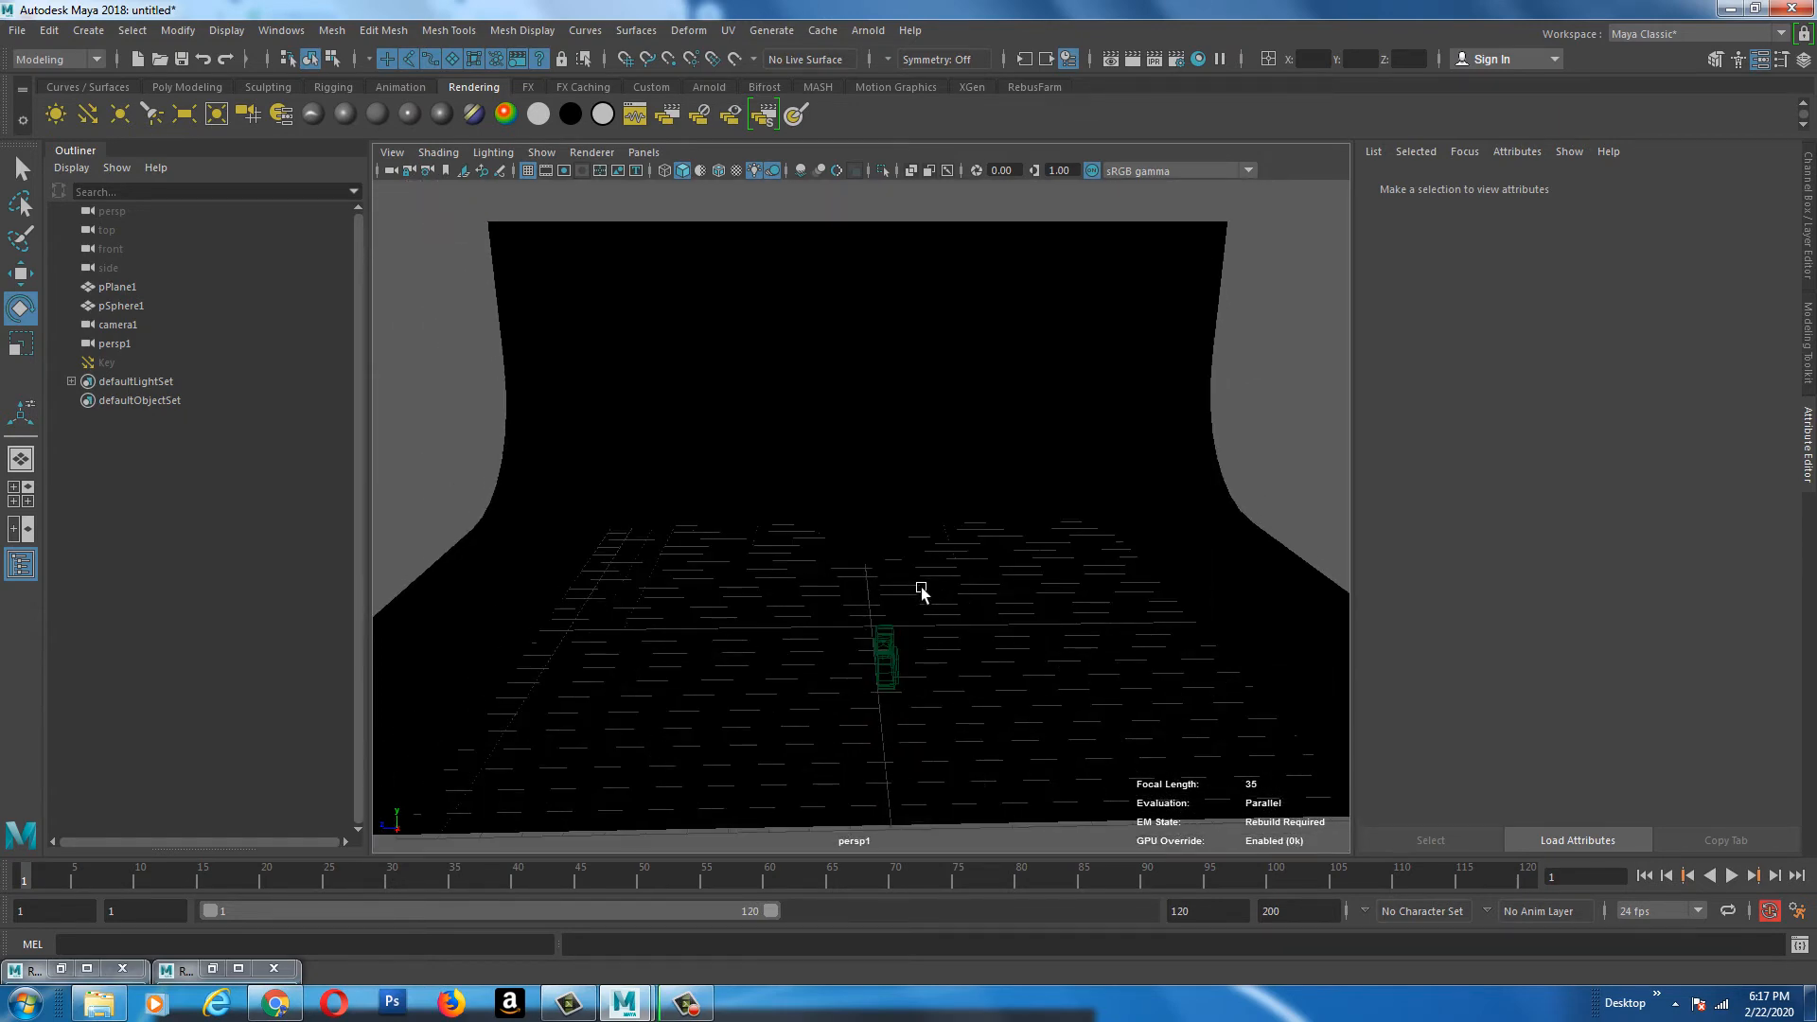
click(87, 114)
Move the new directional light up from the floor and out to the unlit side, left of the sphere
key(w)
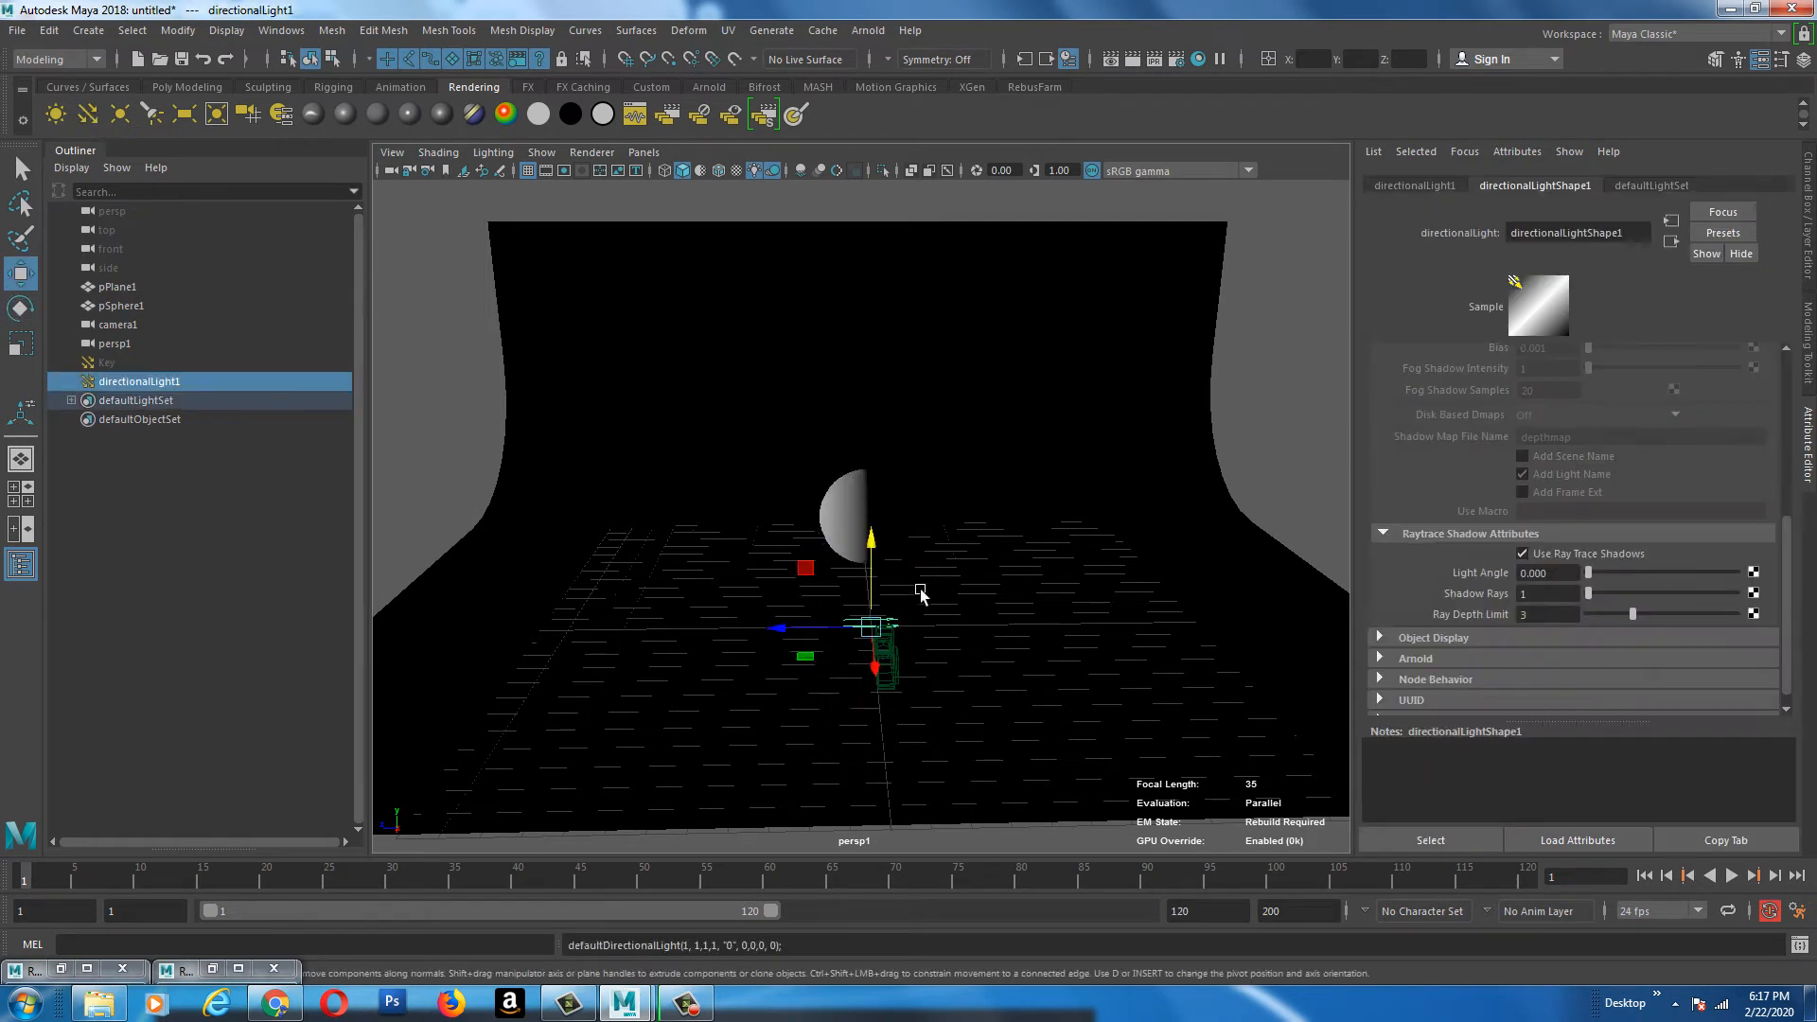
drag(872, 536, 670, 541)
alt+drag(788, 559, 755, 519)
alt+right_drag(804, 548, 956, 627)
alt+drag(792, 557, 839, 559)
drag(598, 464, 554, 470)
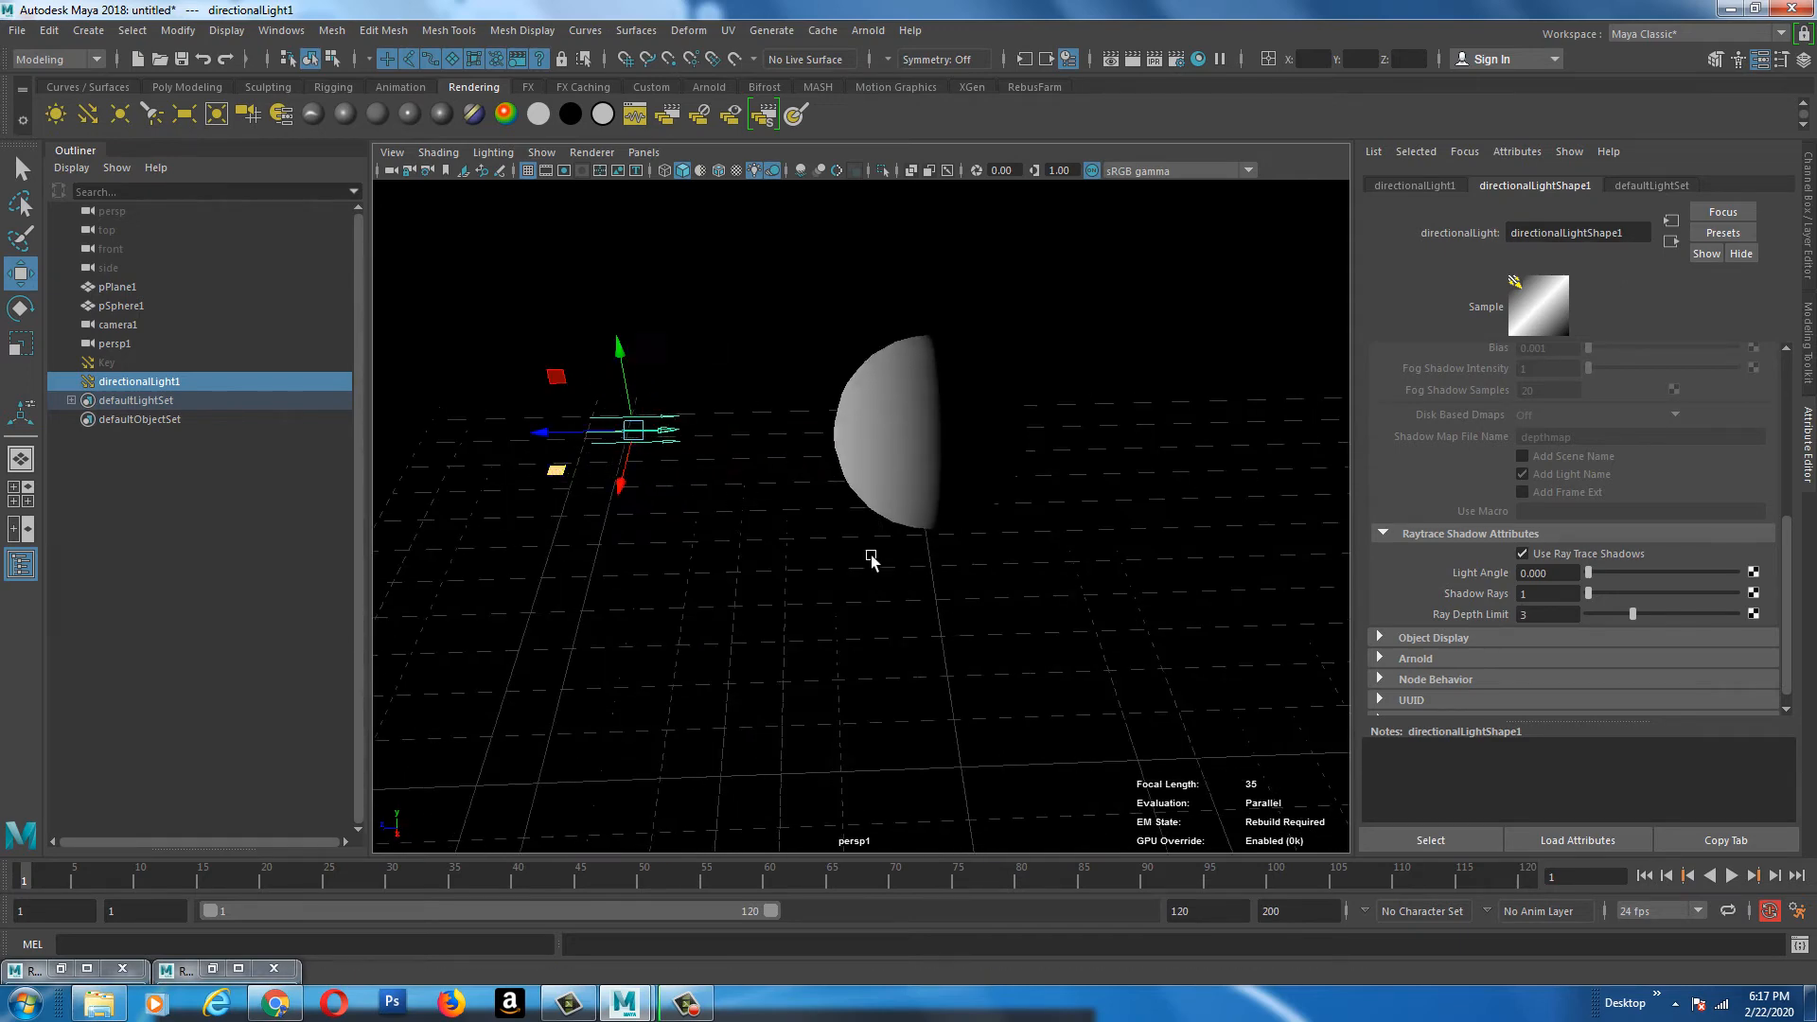
alt+right_drag(1060, 601, 994, 570)
alt+drag(952, 509, 933, 542)
Rotate directionalLight1 slightly downward so it also lights the floor and casts the sphere's shadow
key(e)
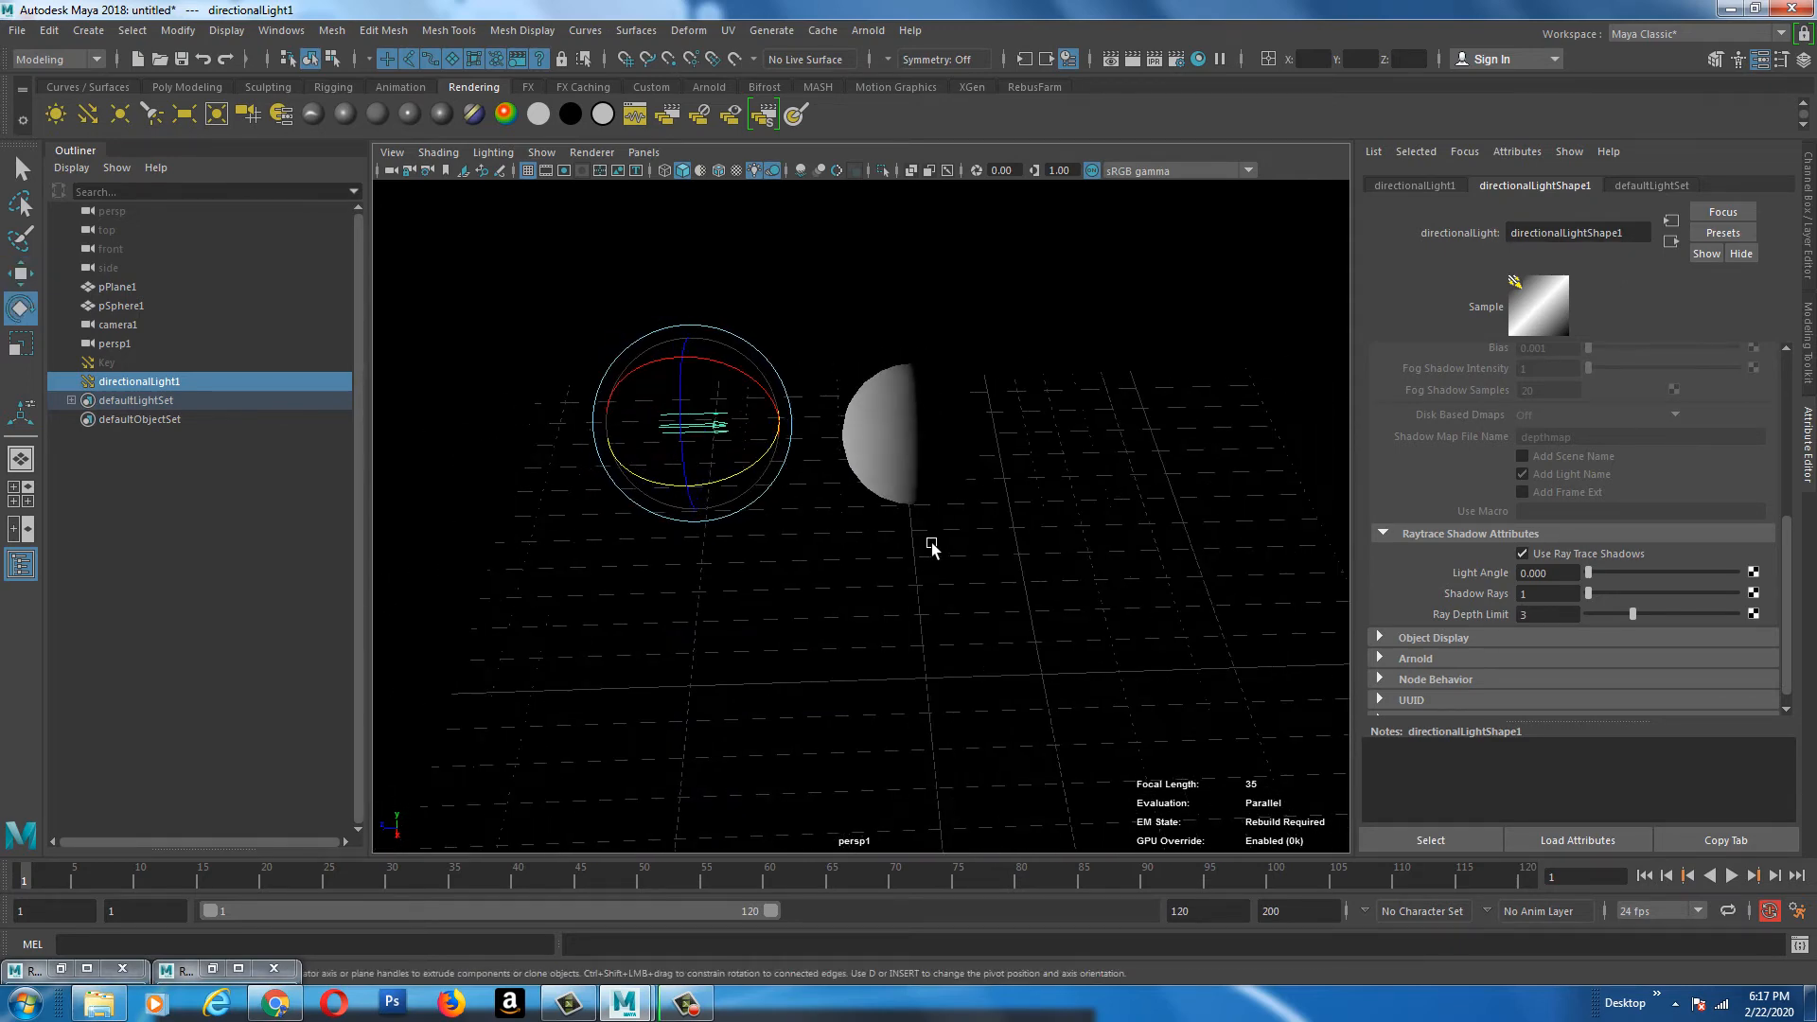
drag(713, 360, 721, 370)
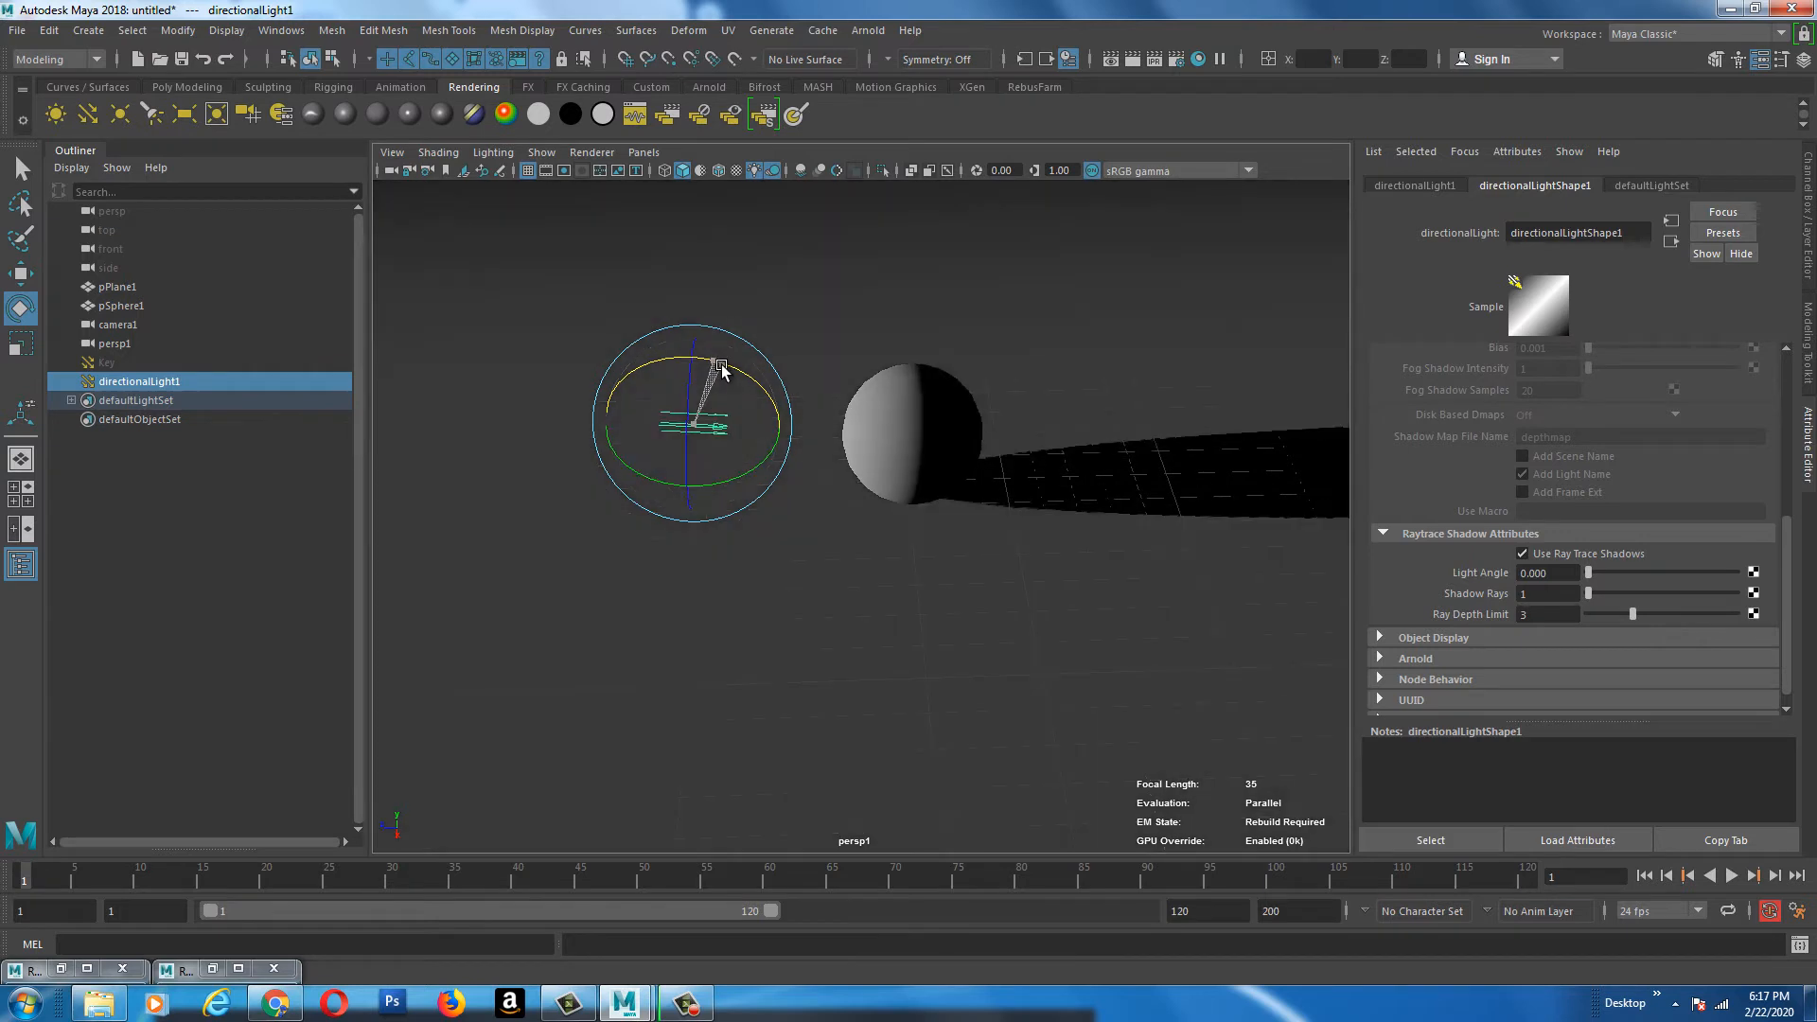
alt+drag(915, 512, 901, 472)
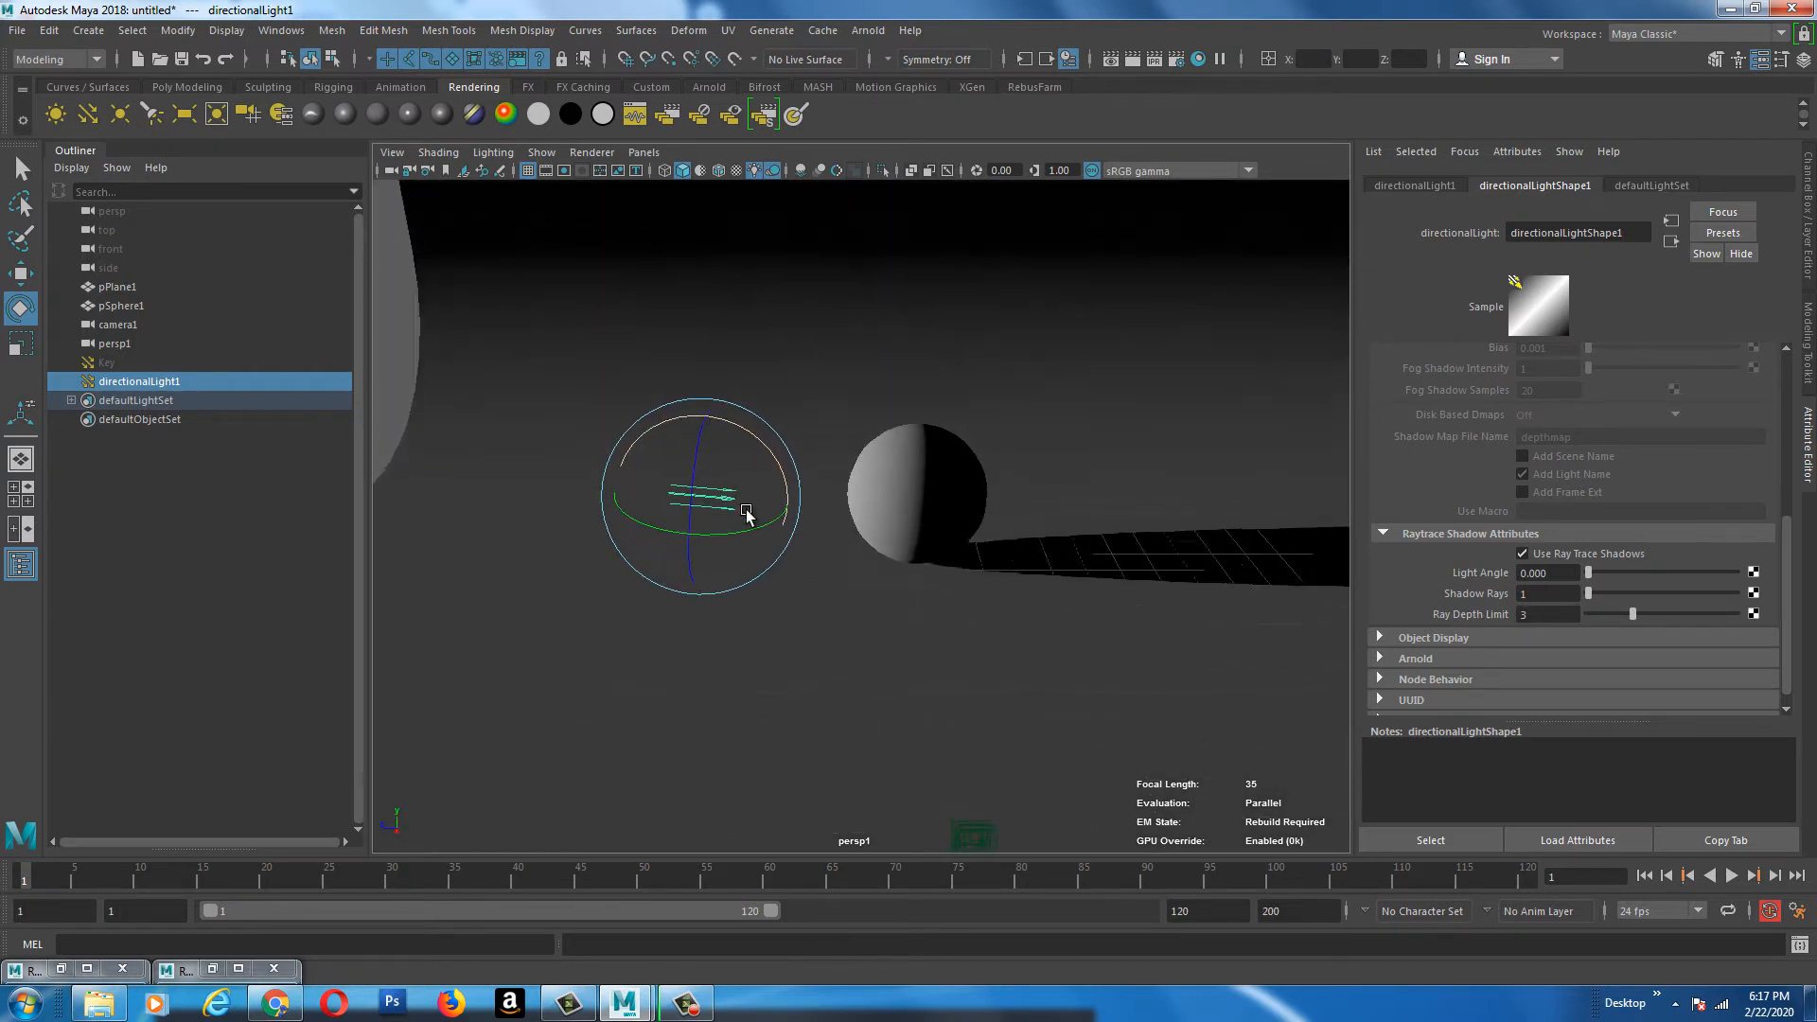
alt+right_drag(729, 498, 826, 493)
Raise directionalLight1 slightly beside the sphere and inspect its placement from several angles
key(w)
alt+drag(717, 490, 668, 461)
alt+drag(978, 530, 962, 474)
alt+right_drag(956, 473, 733, 479)
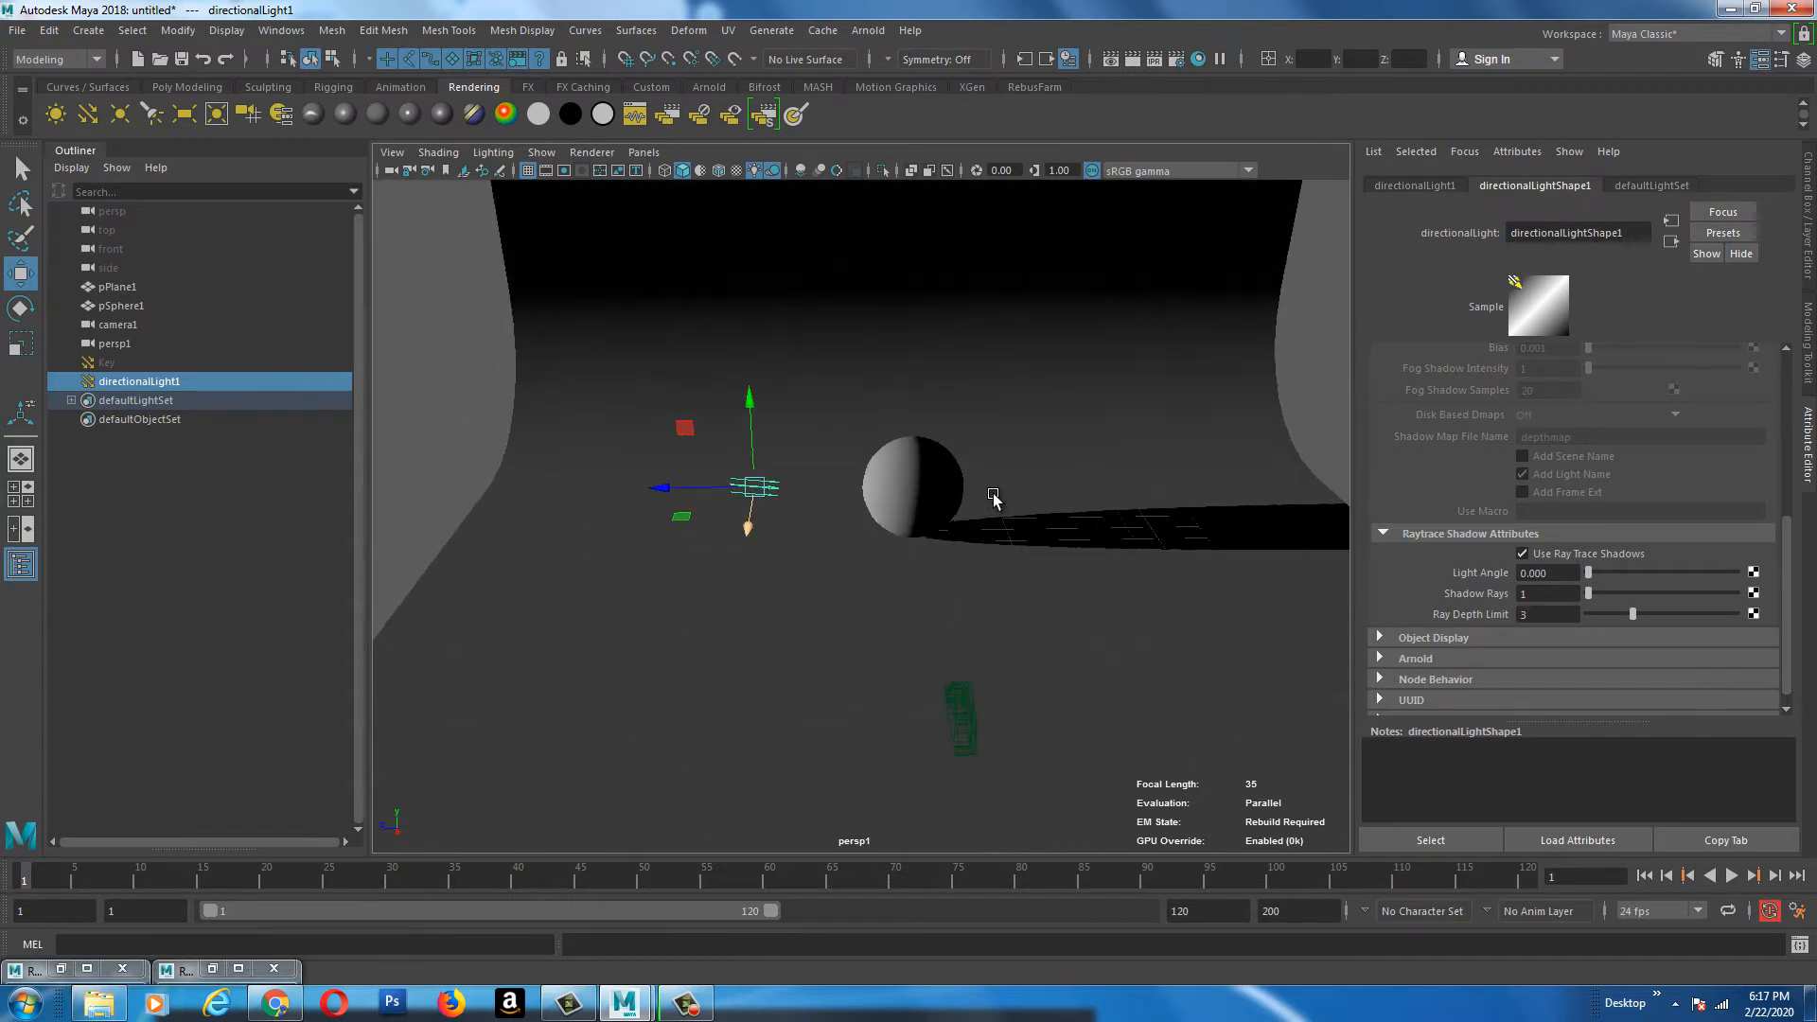
alt+drag(990, 498, 901, 512)
scroll(902, 512, up, 1)
drag(743, 425, 741, 402)
alt+drag(862, 478, 843, 483)
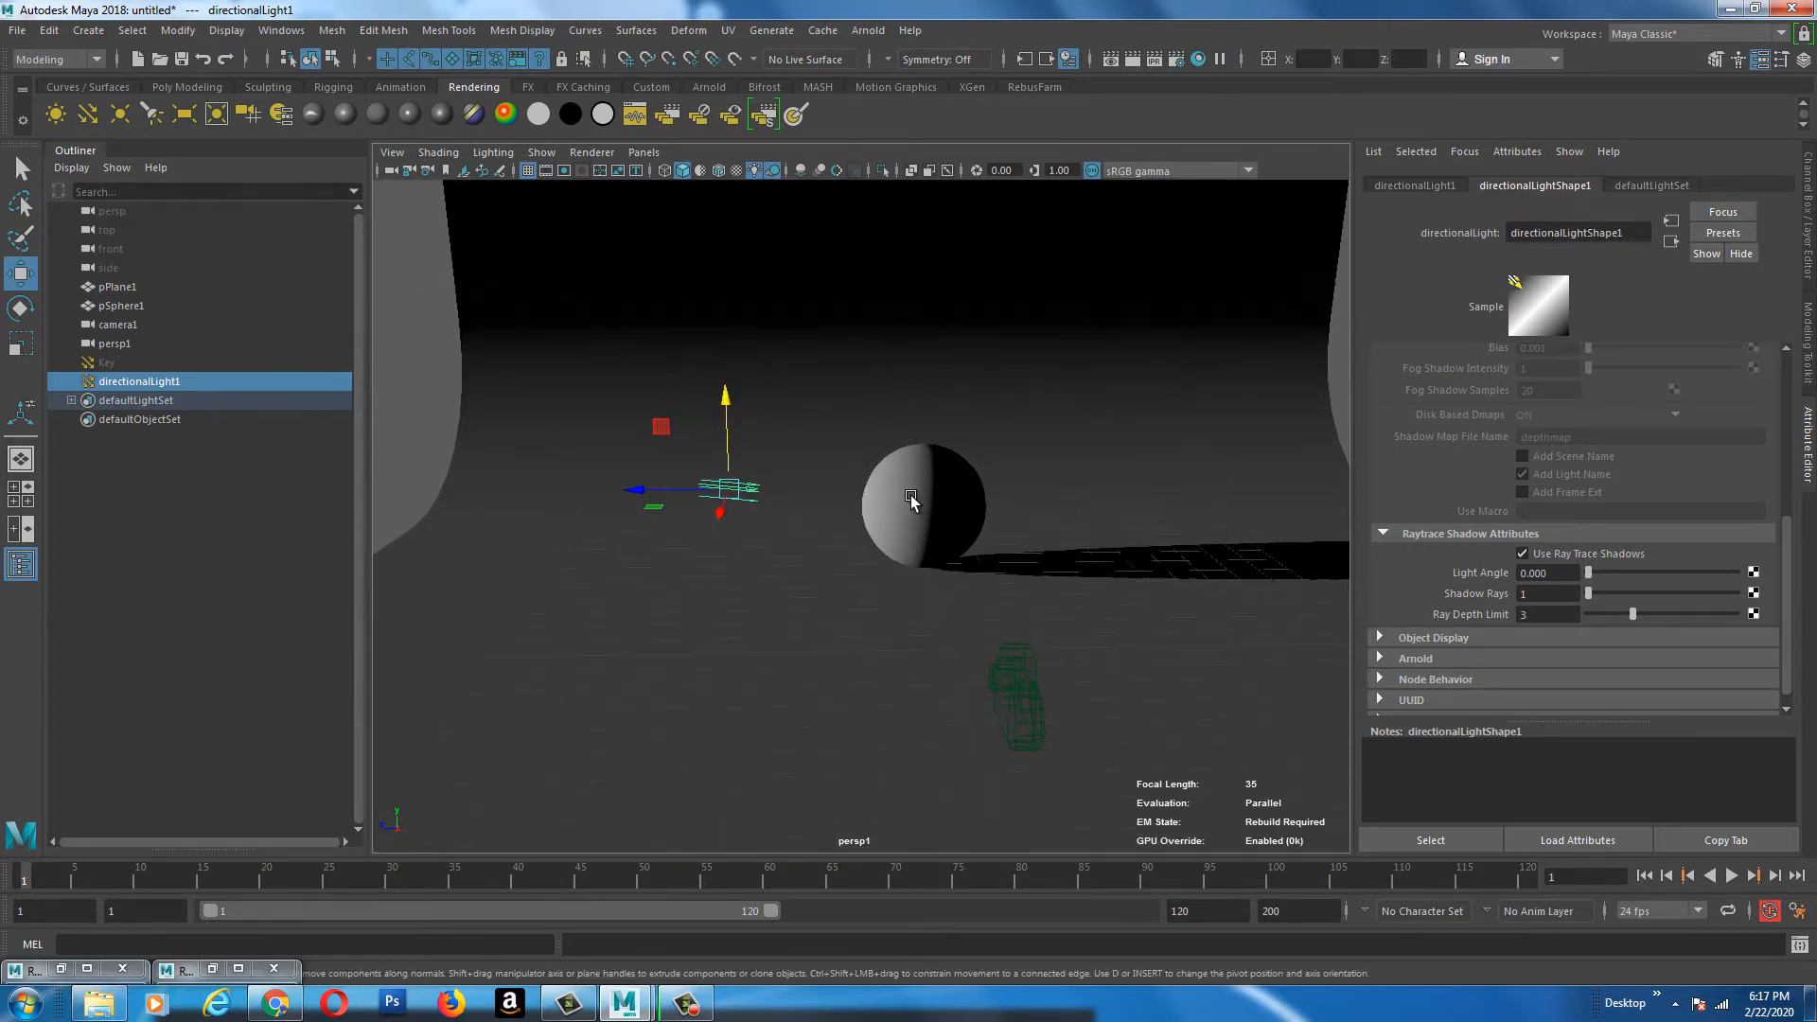
alt+right_drag(977, 541, 963, 539)
alt+middle_drag(964, 539, 892, 533)
alt+drag(893, 533, 888, 549)
alt+right_drag(747, 520, 795, 532)
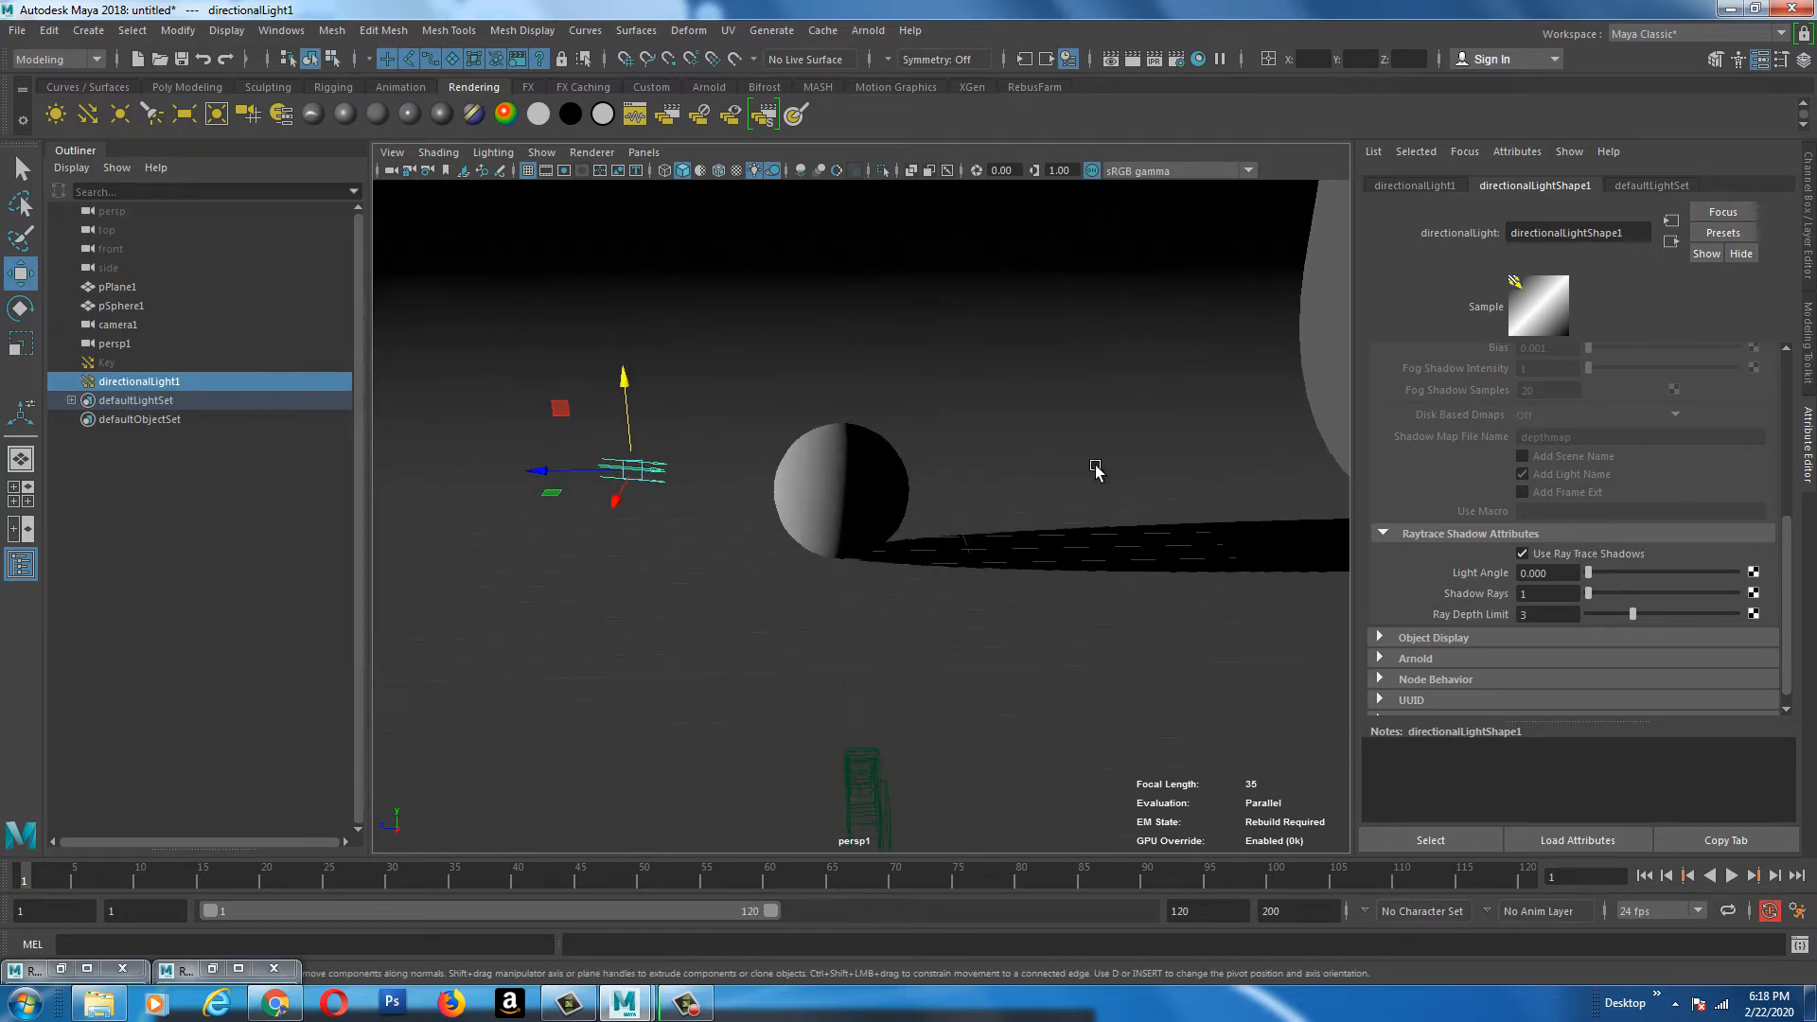
Set directionalLight1's Intensity to 0.1
scroll(1547, 514, up, 5)
alt+drag(854, 523, 638, 459)
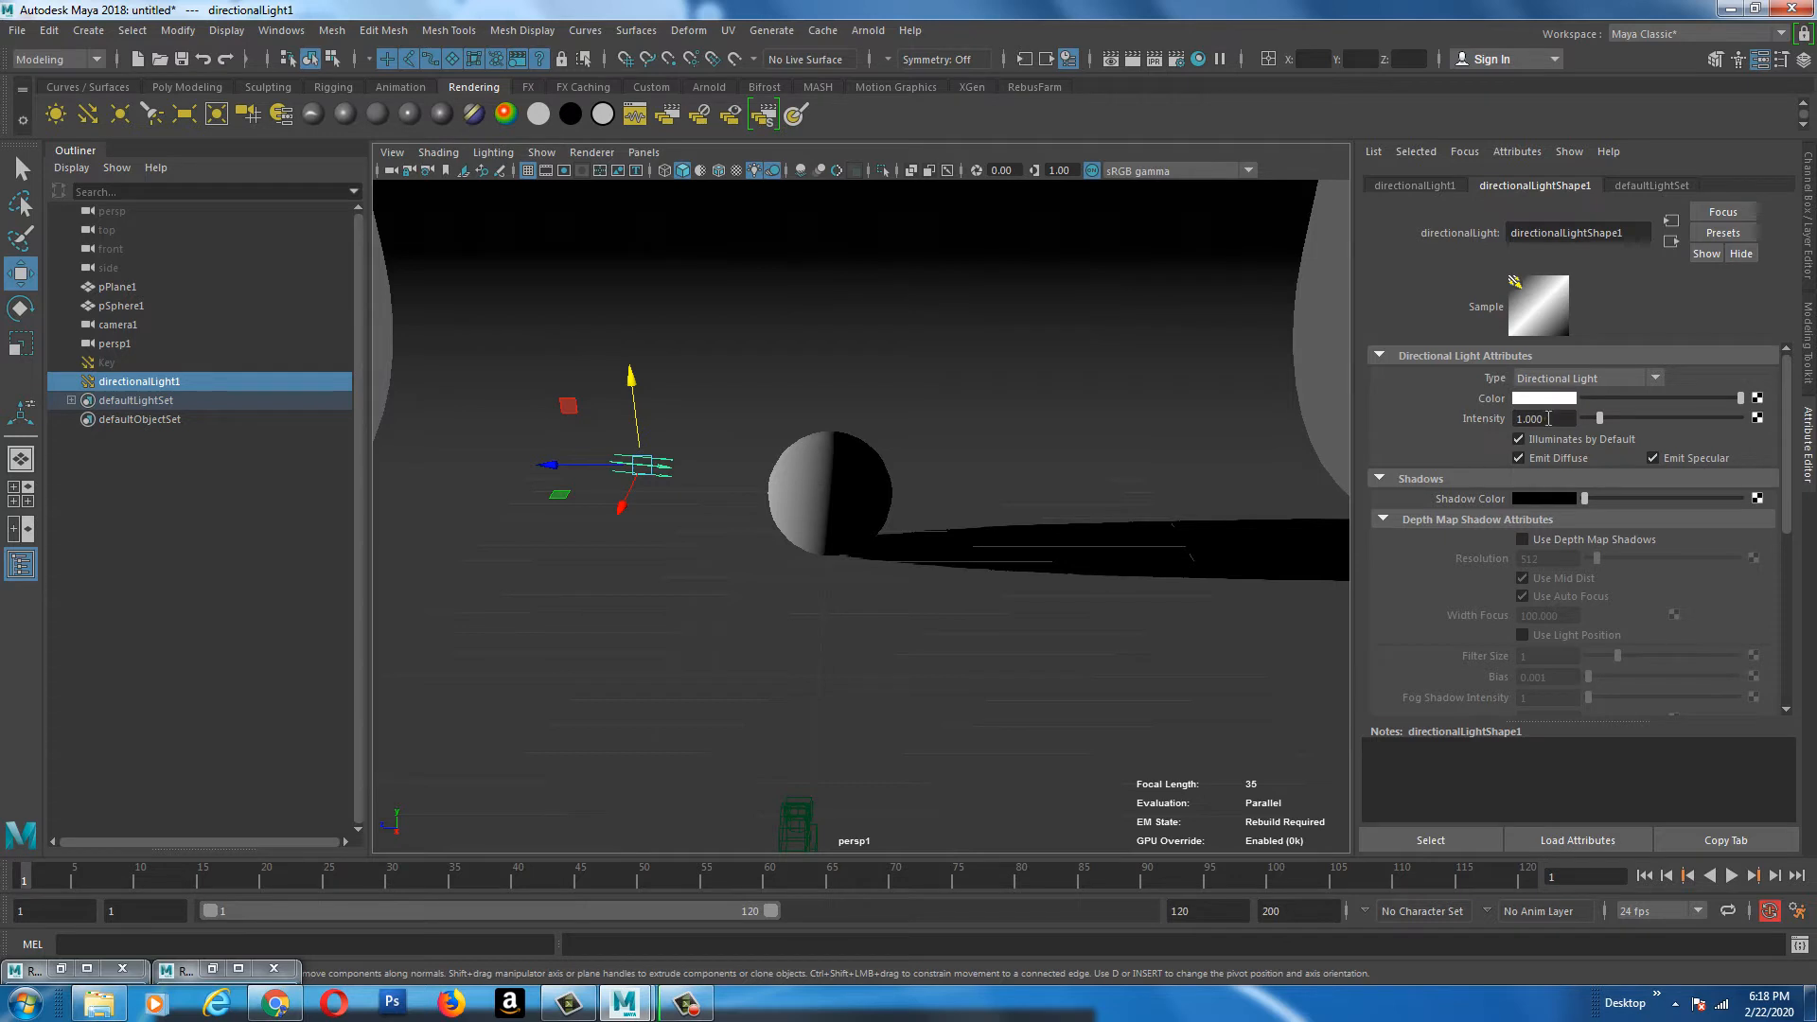
drag(1566, 419, 1504, 420)
text(0.1)
key(Return)
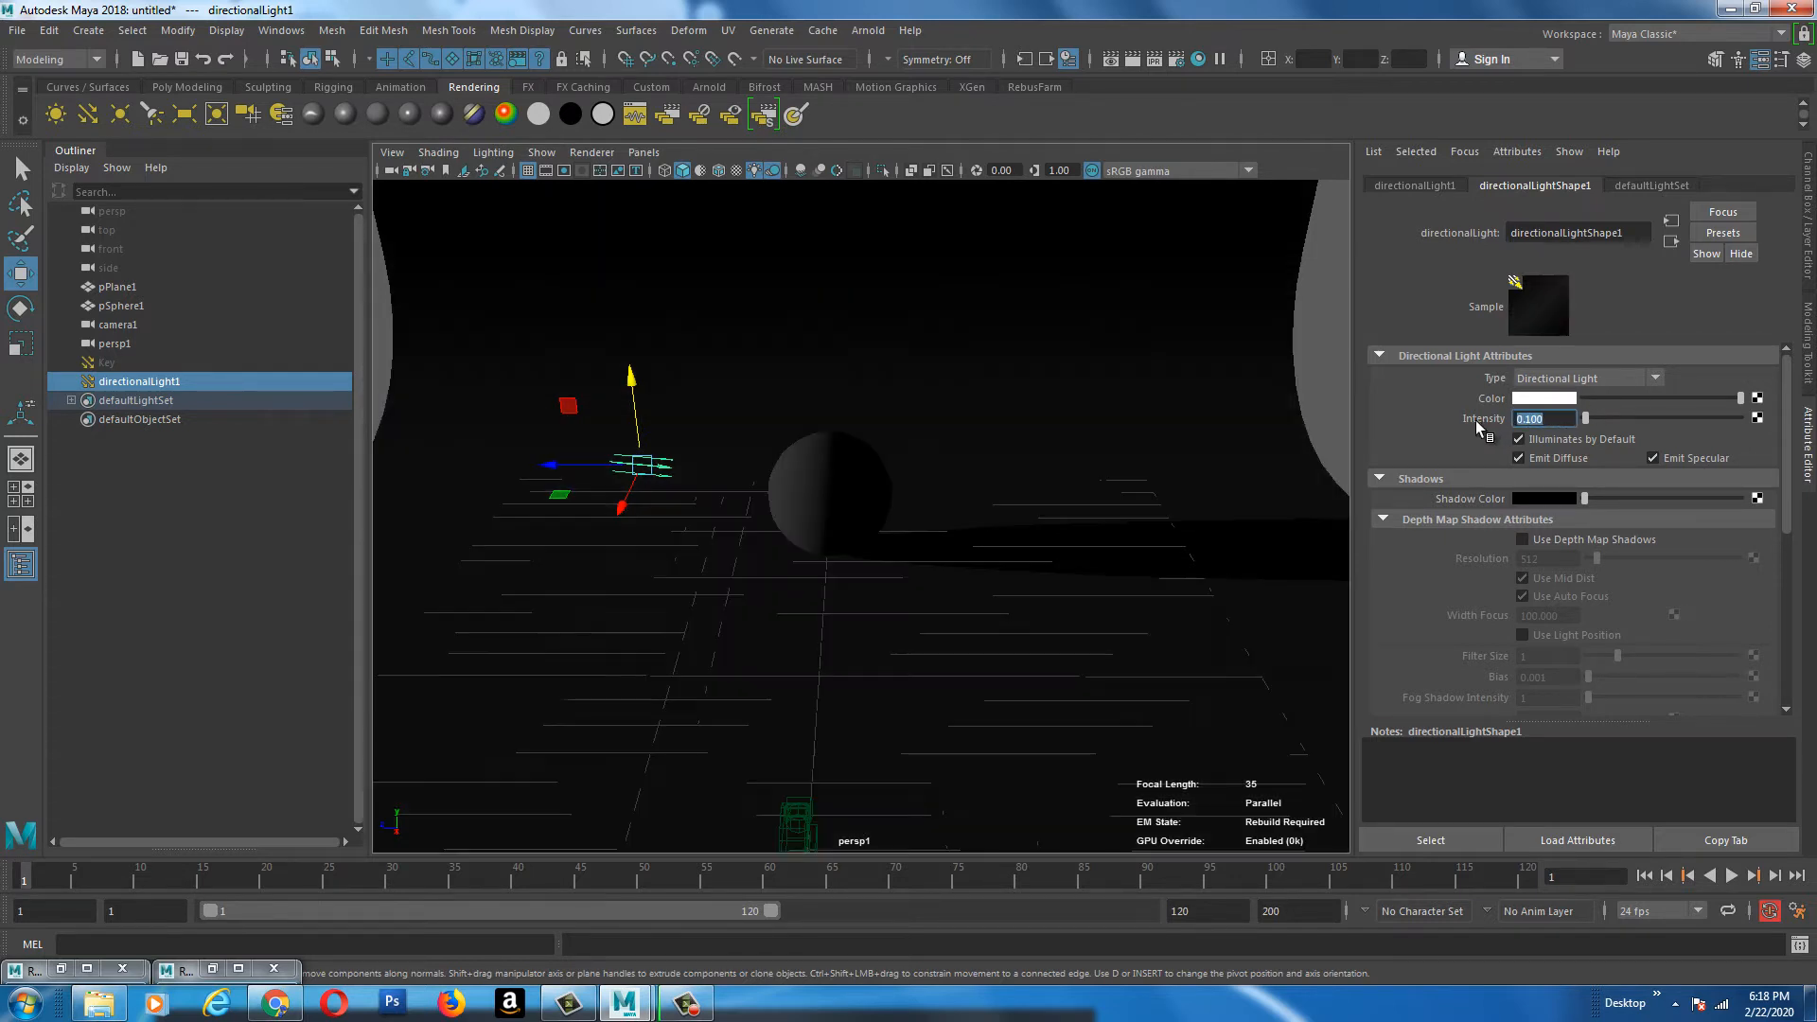
Shift directionalLight1 slightly in the horizontal plane and turn off its Emit Specular option
alt+drag(657, 580, 804, 549)
alt+drag(871, 499, 806, 494)
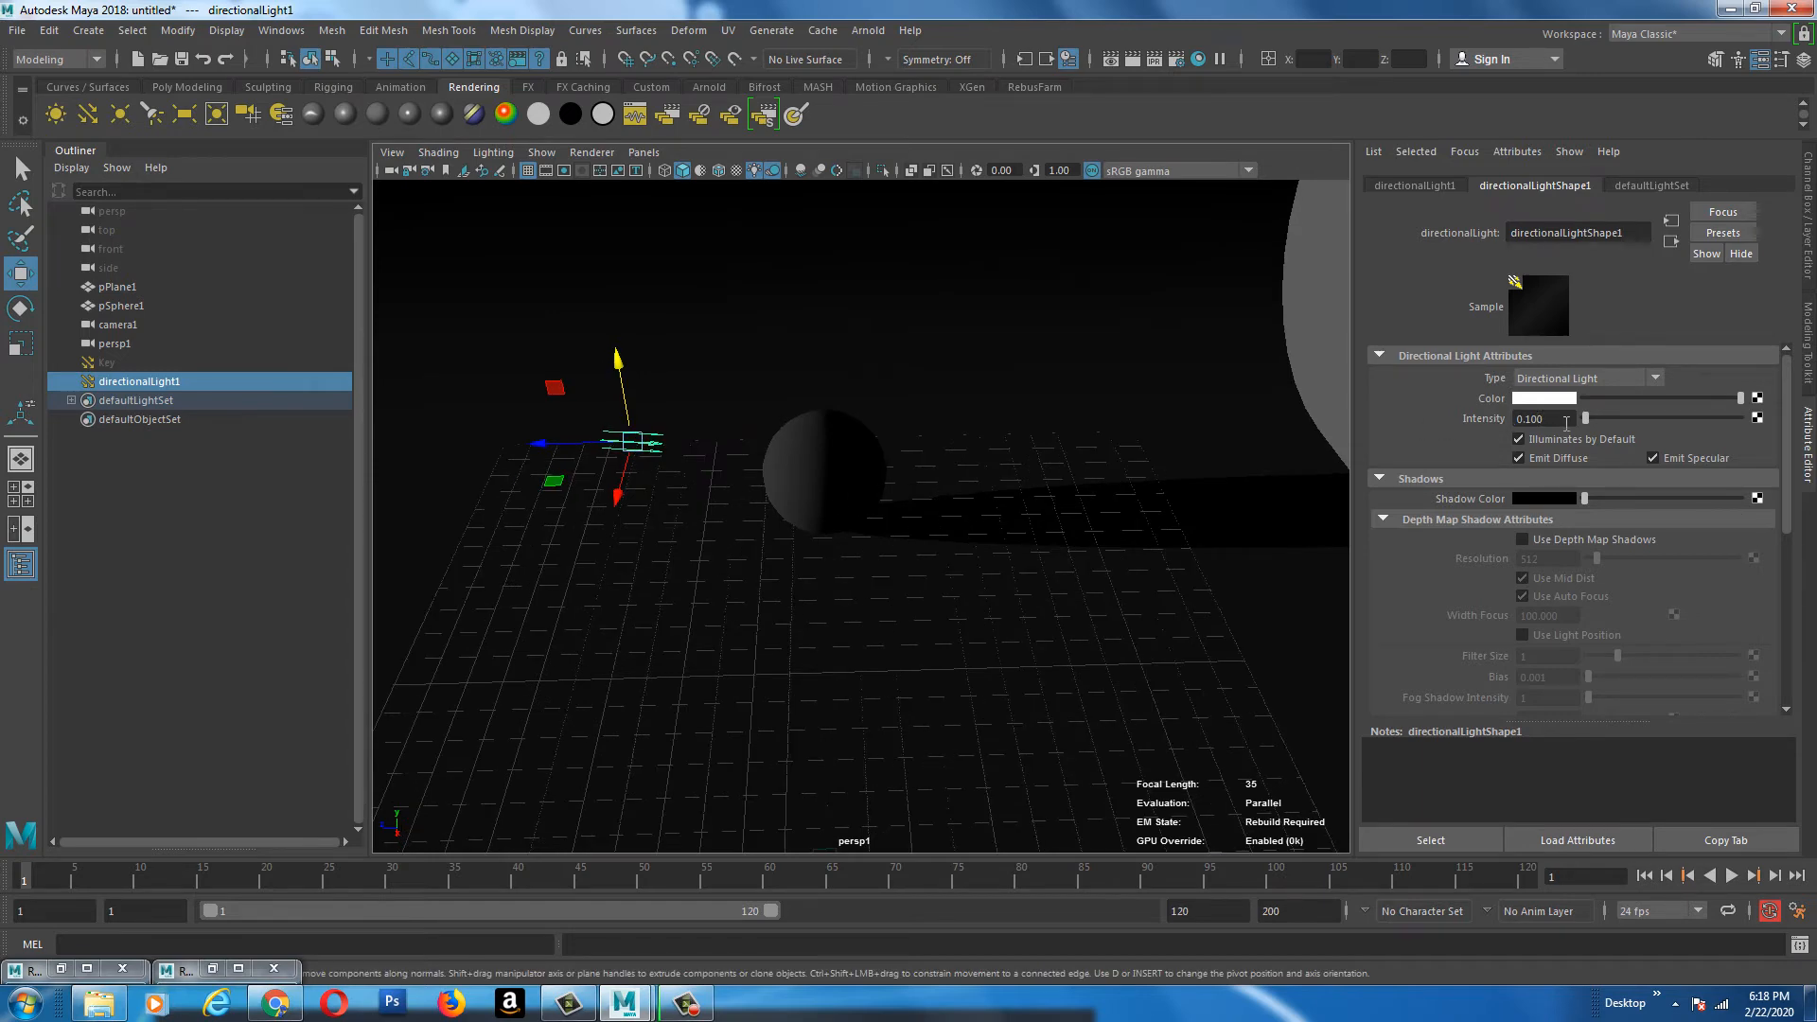
alt+drag(821, 414, 765, 441)
drag(563, 471, 554, 483)
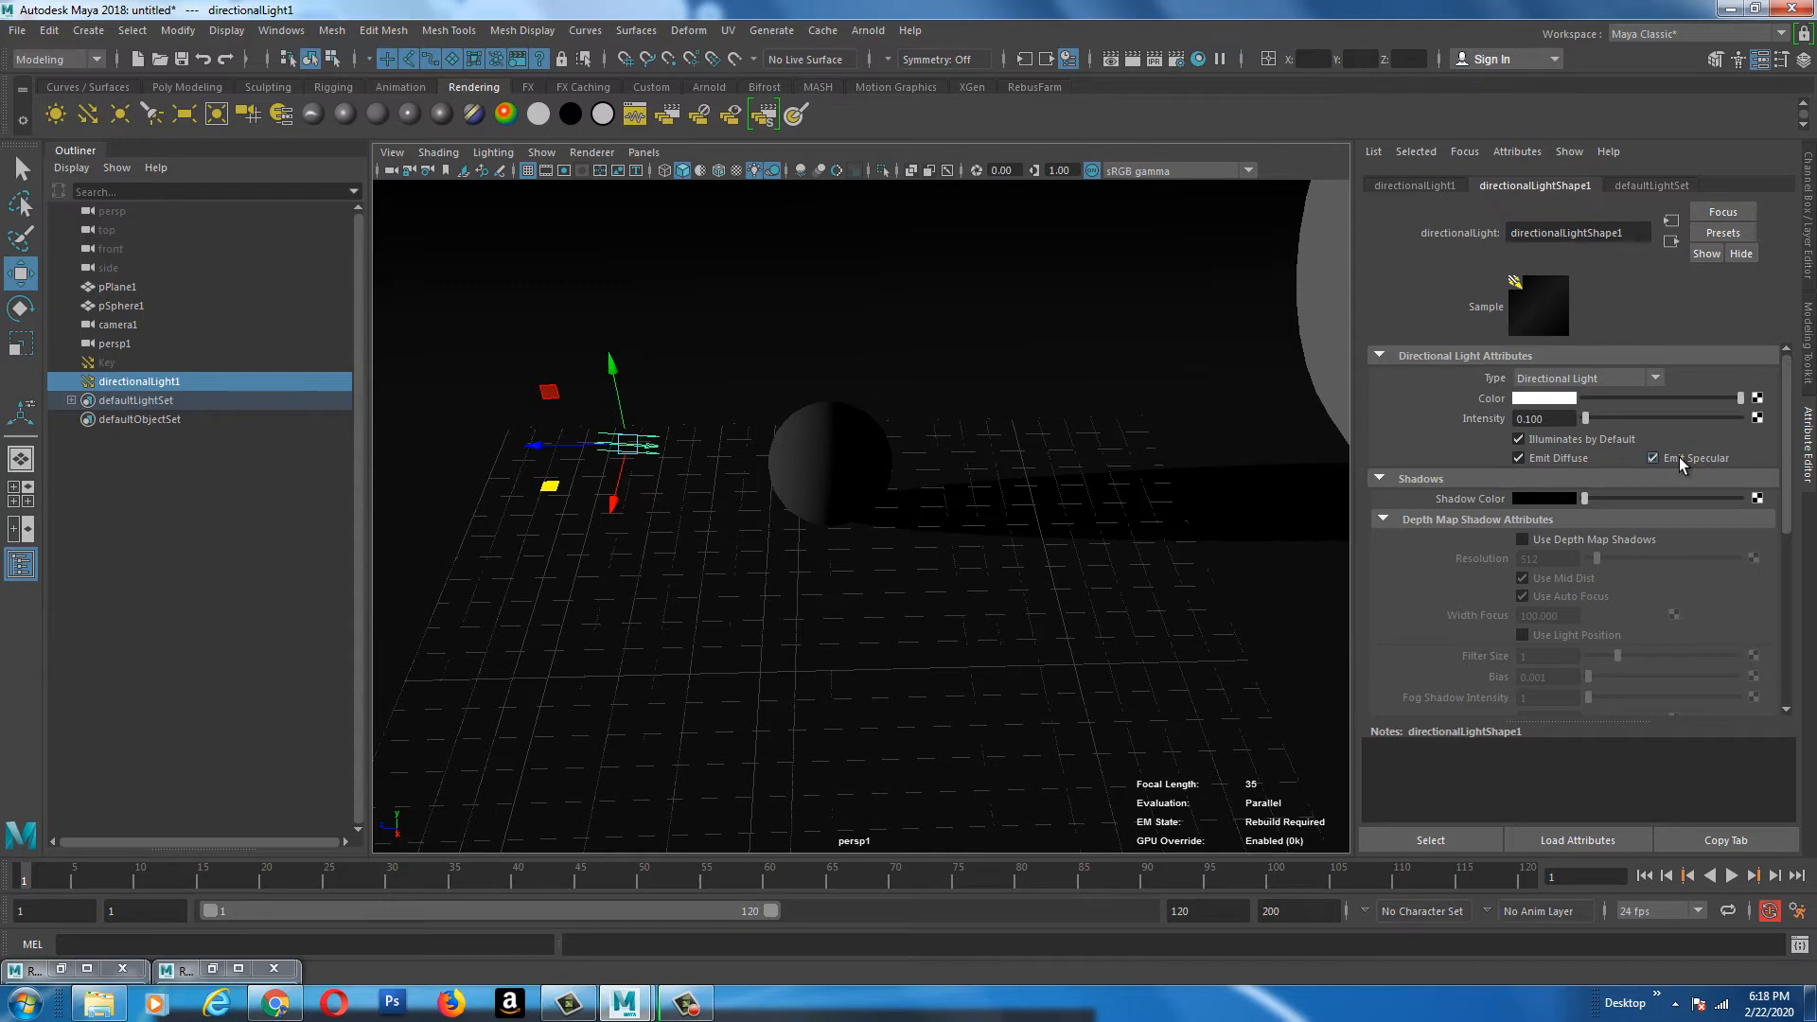
click(1654, 458)
Set directionalLight1's raytrace shadow Light Angle to 35 and Shadow Rays to 55
scroll(1595, 566, down, 6)
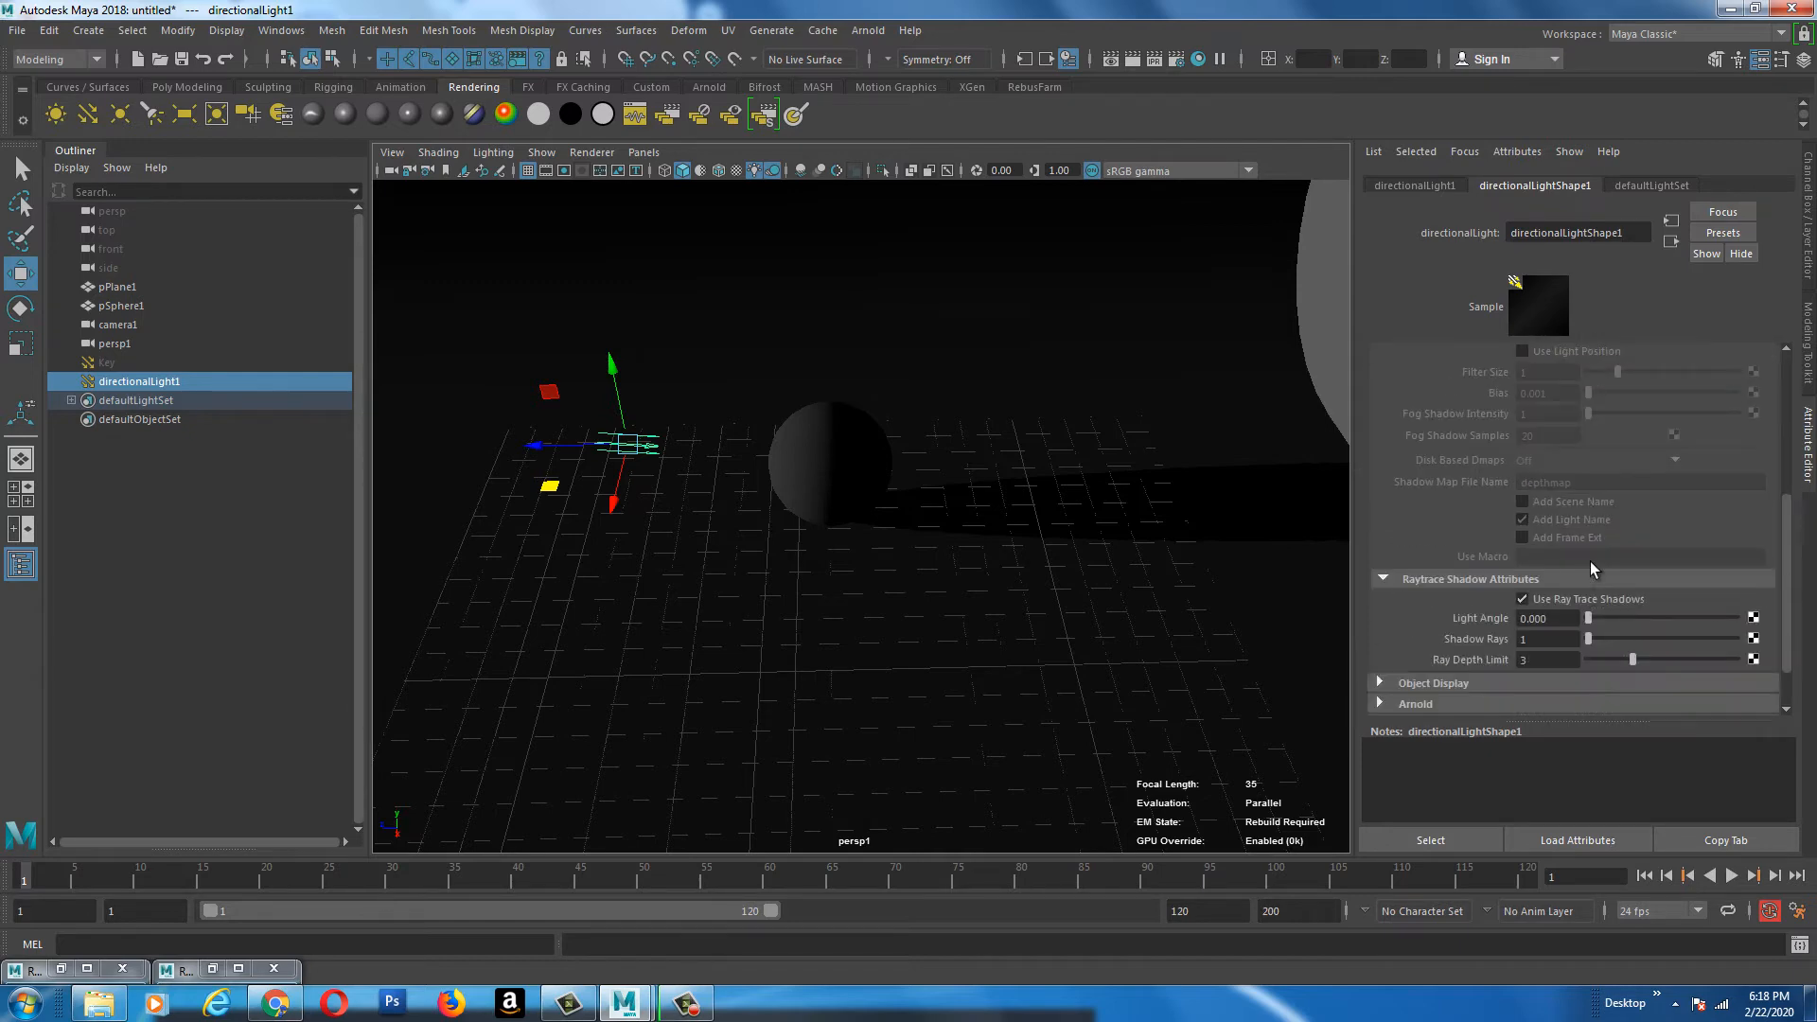
scroll(766, 483, down, 1)
mouse_move(767, 483)
alt+mouse_down()
mouse_move(738, 464)
mouse_move(764, 504)
mouse_move(794, 483)
alt+mouse_up()
alt+drag(1026, 624, 921, 577)
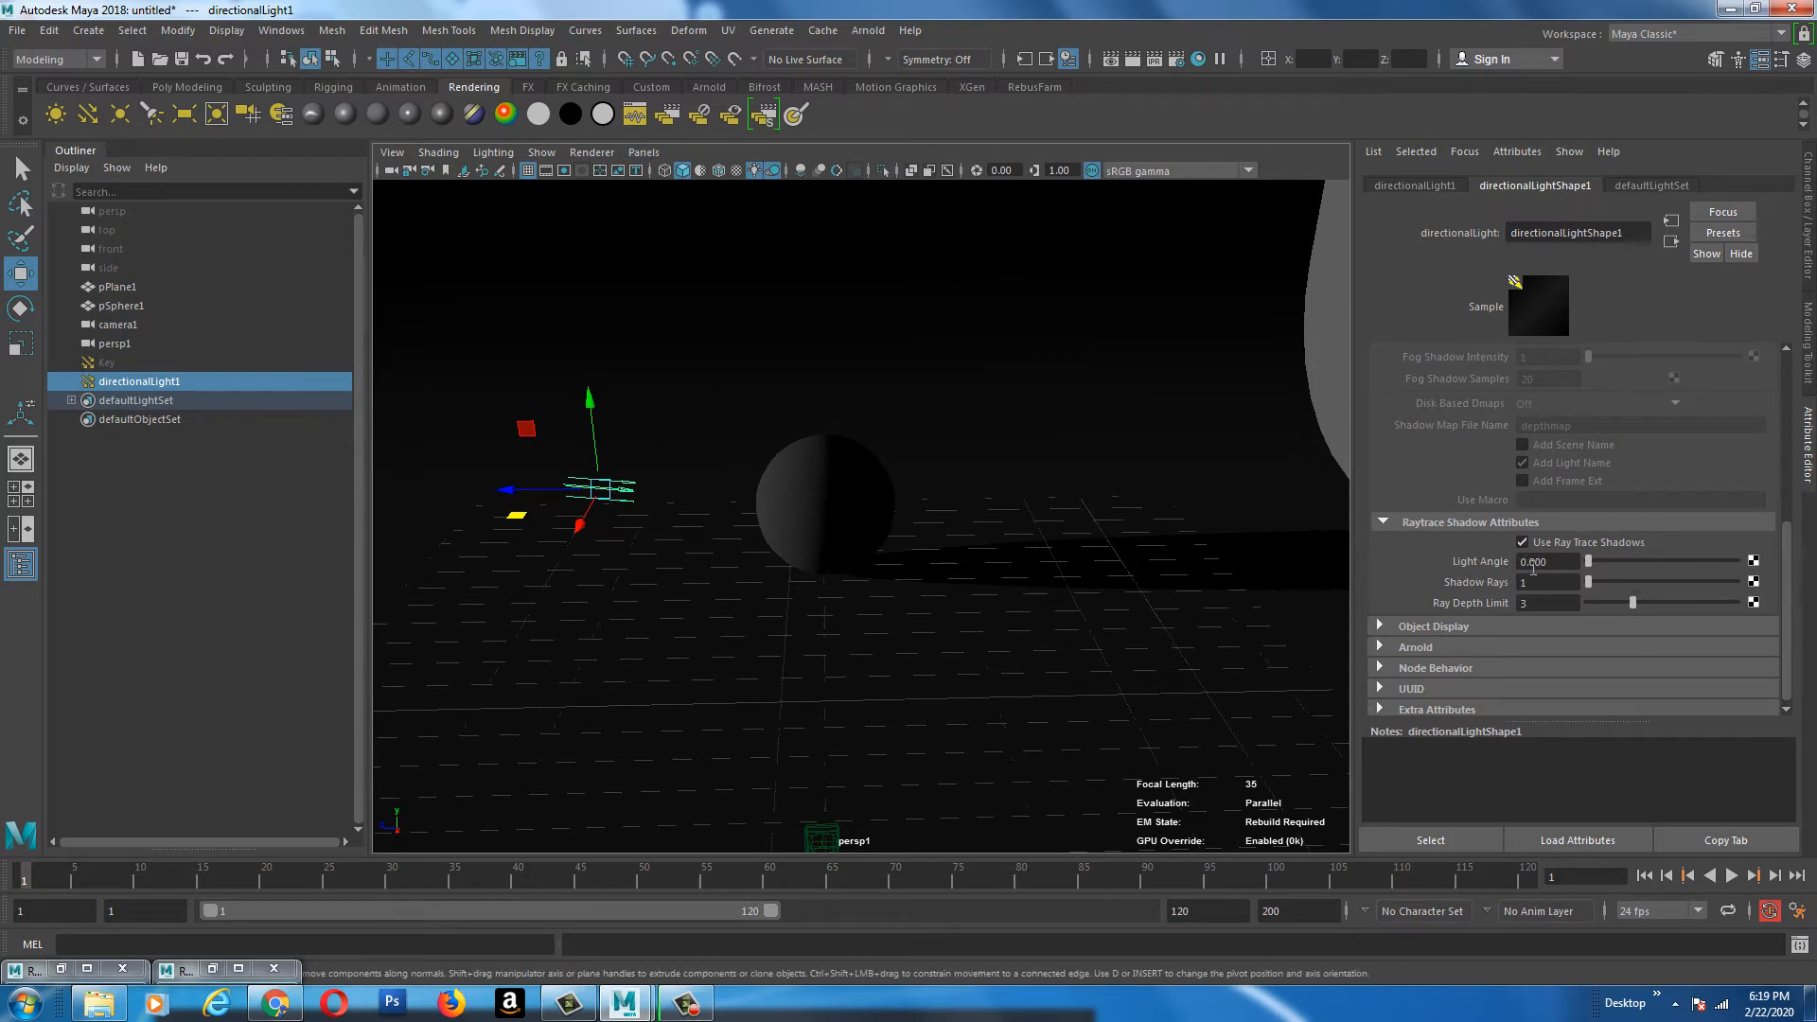
drag(1555, 566, 1467, 568)
text(35)
key(Return)
key(Tab)
text(55)
key(Return)
Switch the viewport back to the camera1 view
alt+drag(957, 487, 897, 533)
click(644, 152)
mouse_move(697, 172)
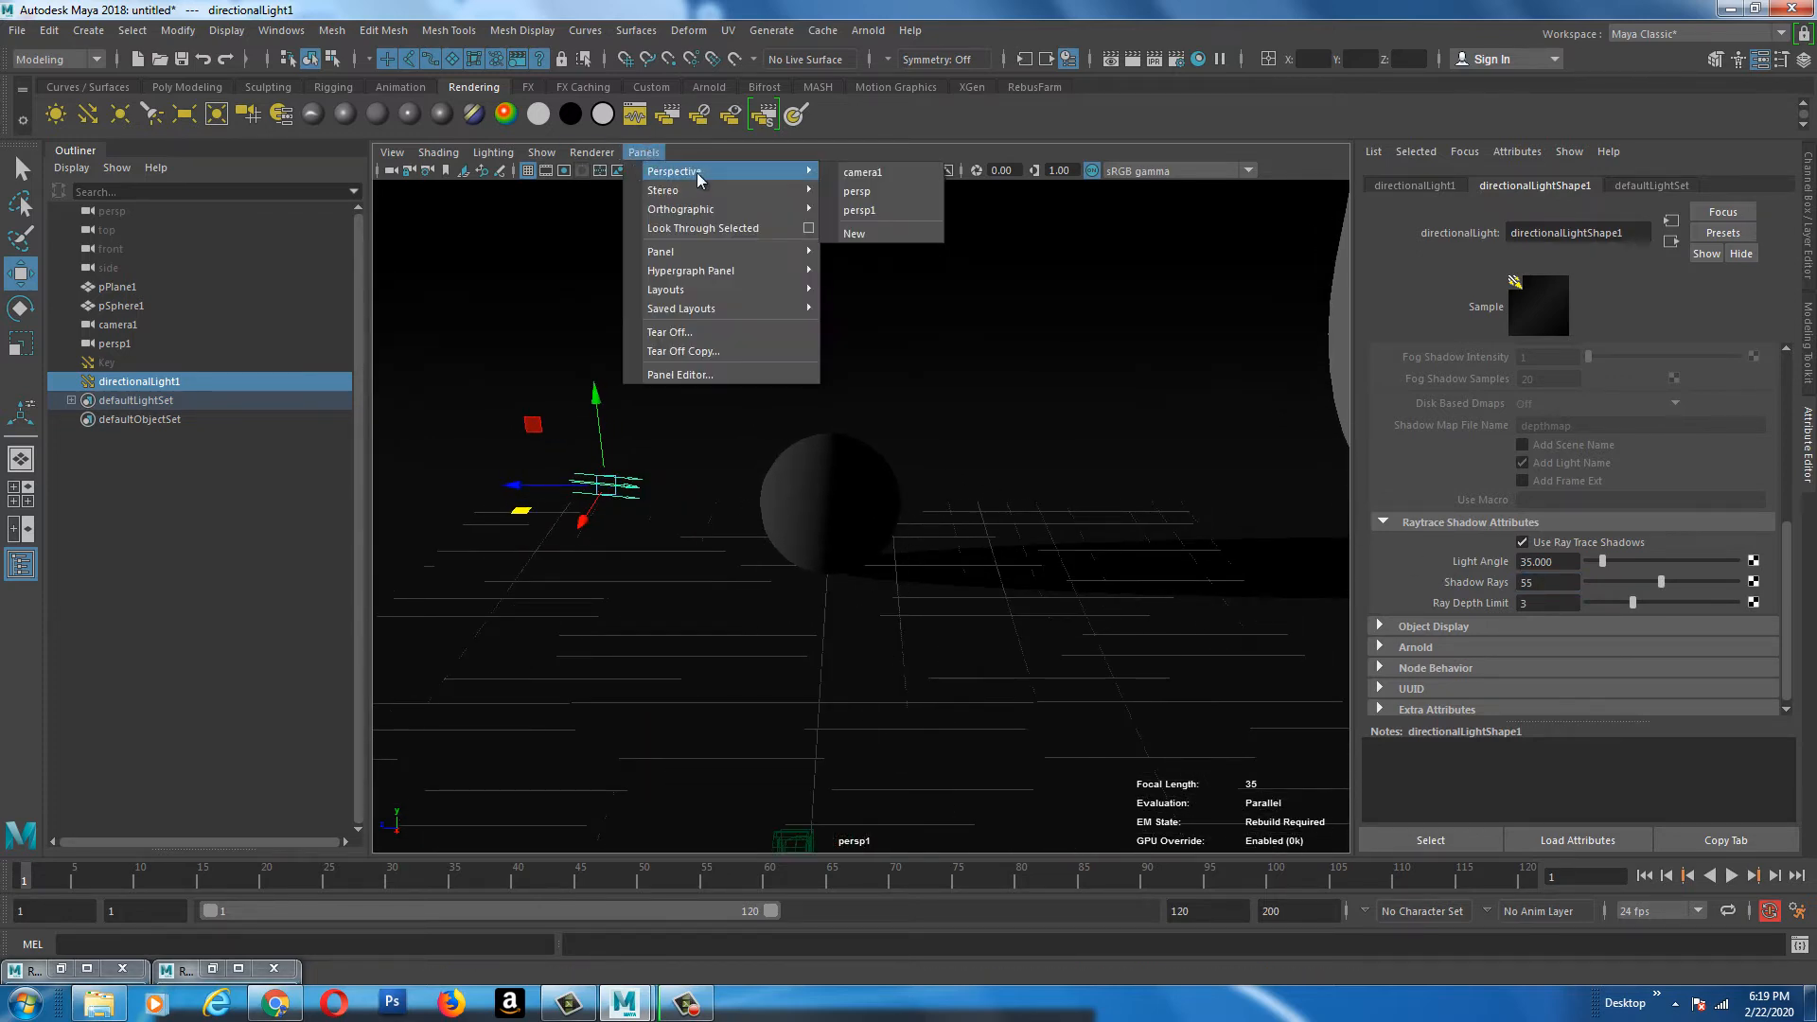
click(906, 172)
Keep the existing key-light image in the Render View, render the frame with directionalLight1, and inspect the result
click(1107, 60)
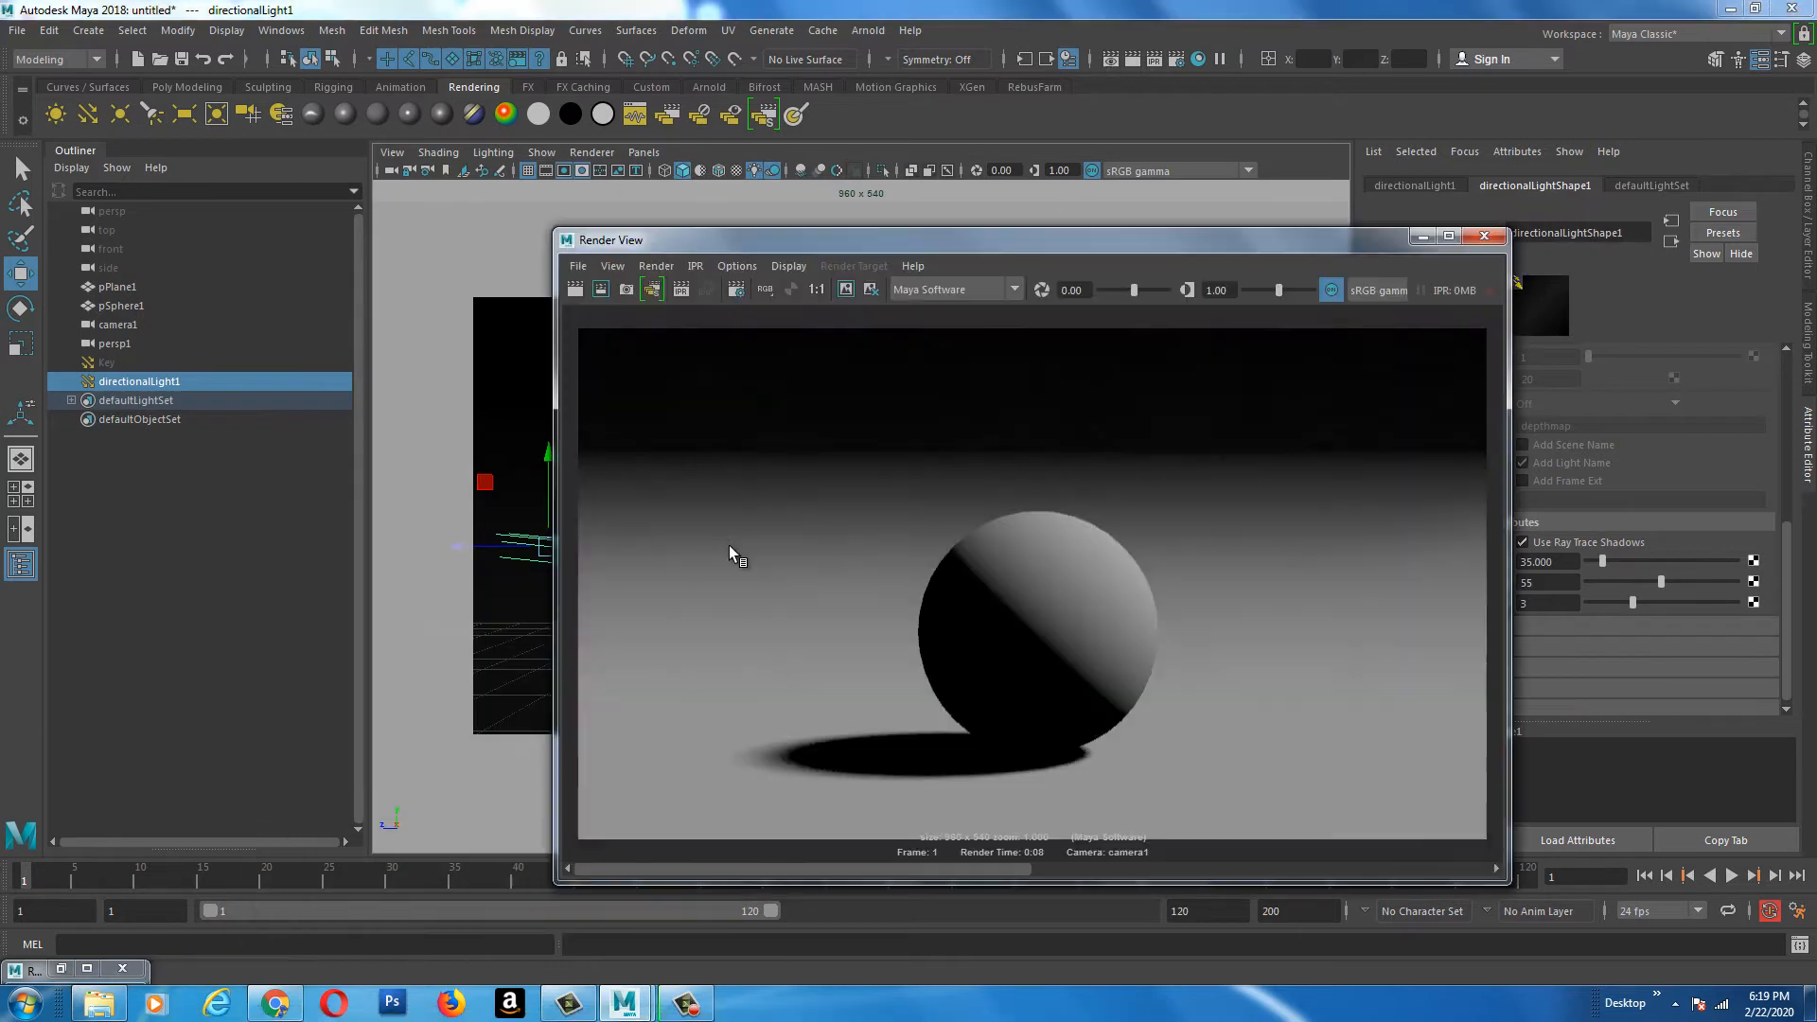
click(847, 290)
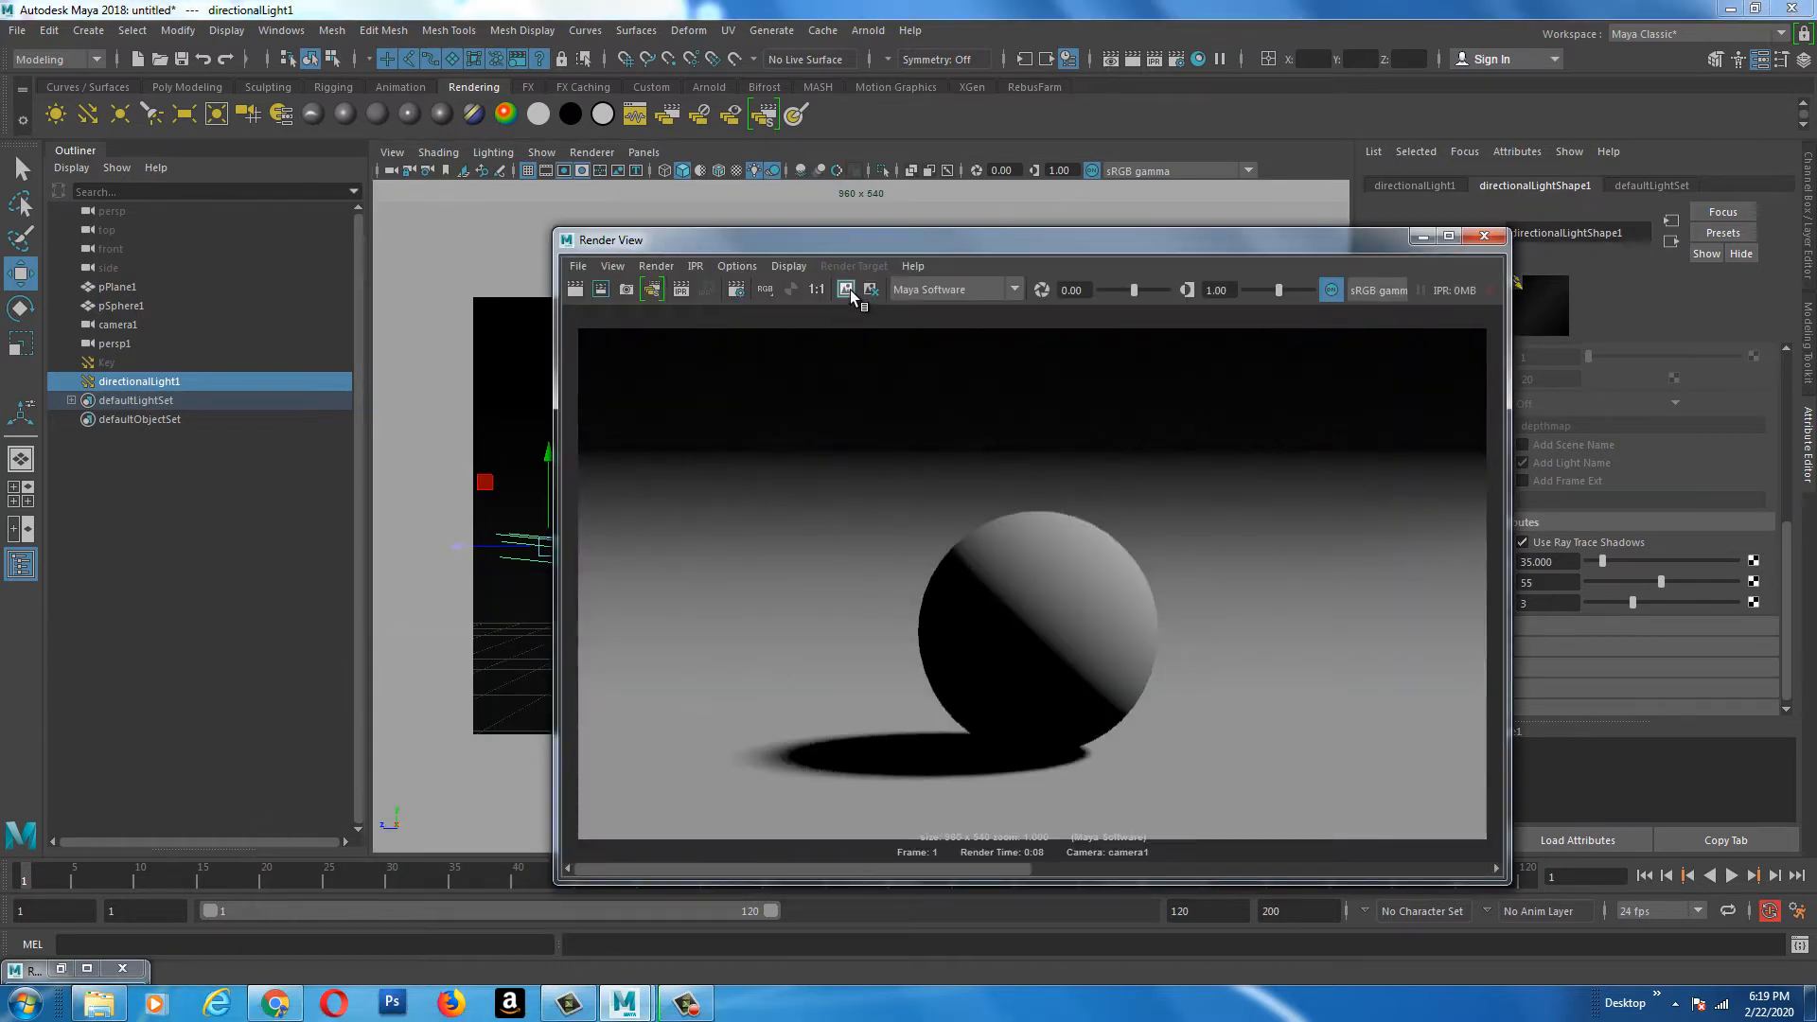
click(575, 290)
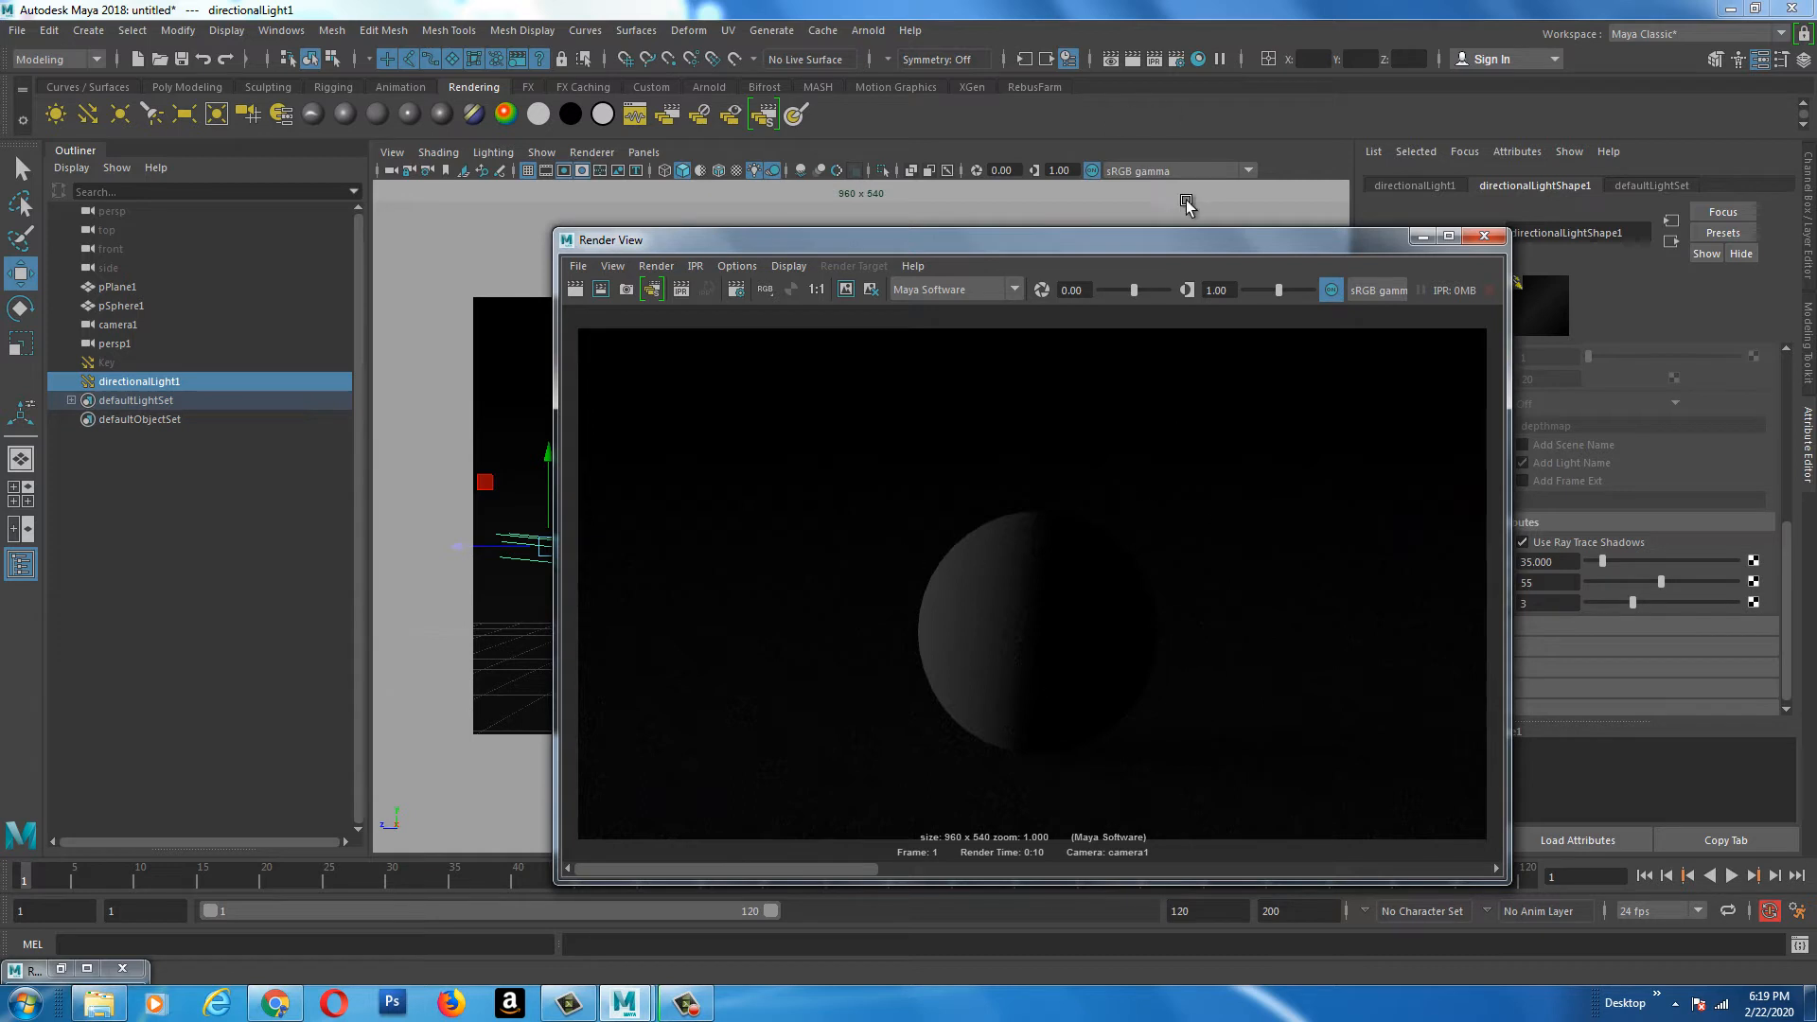
drag(1183, 248, 1073, 220)
scroll(1051, 662, down, 2)
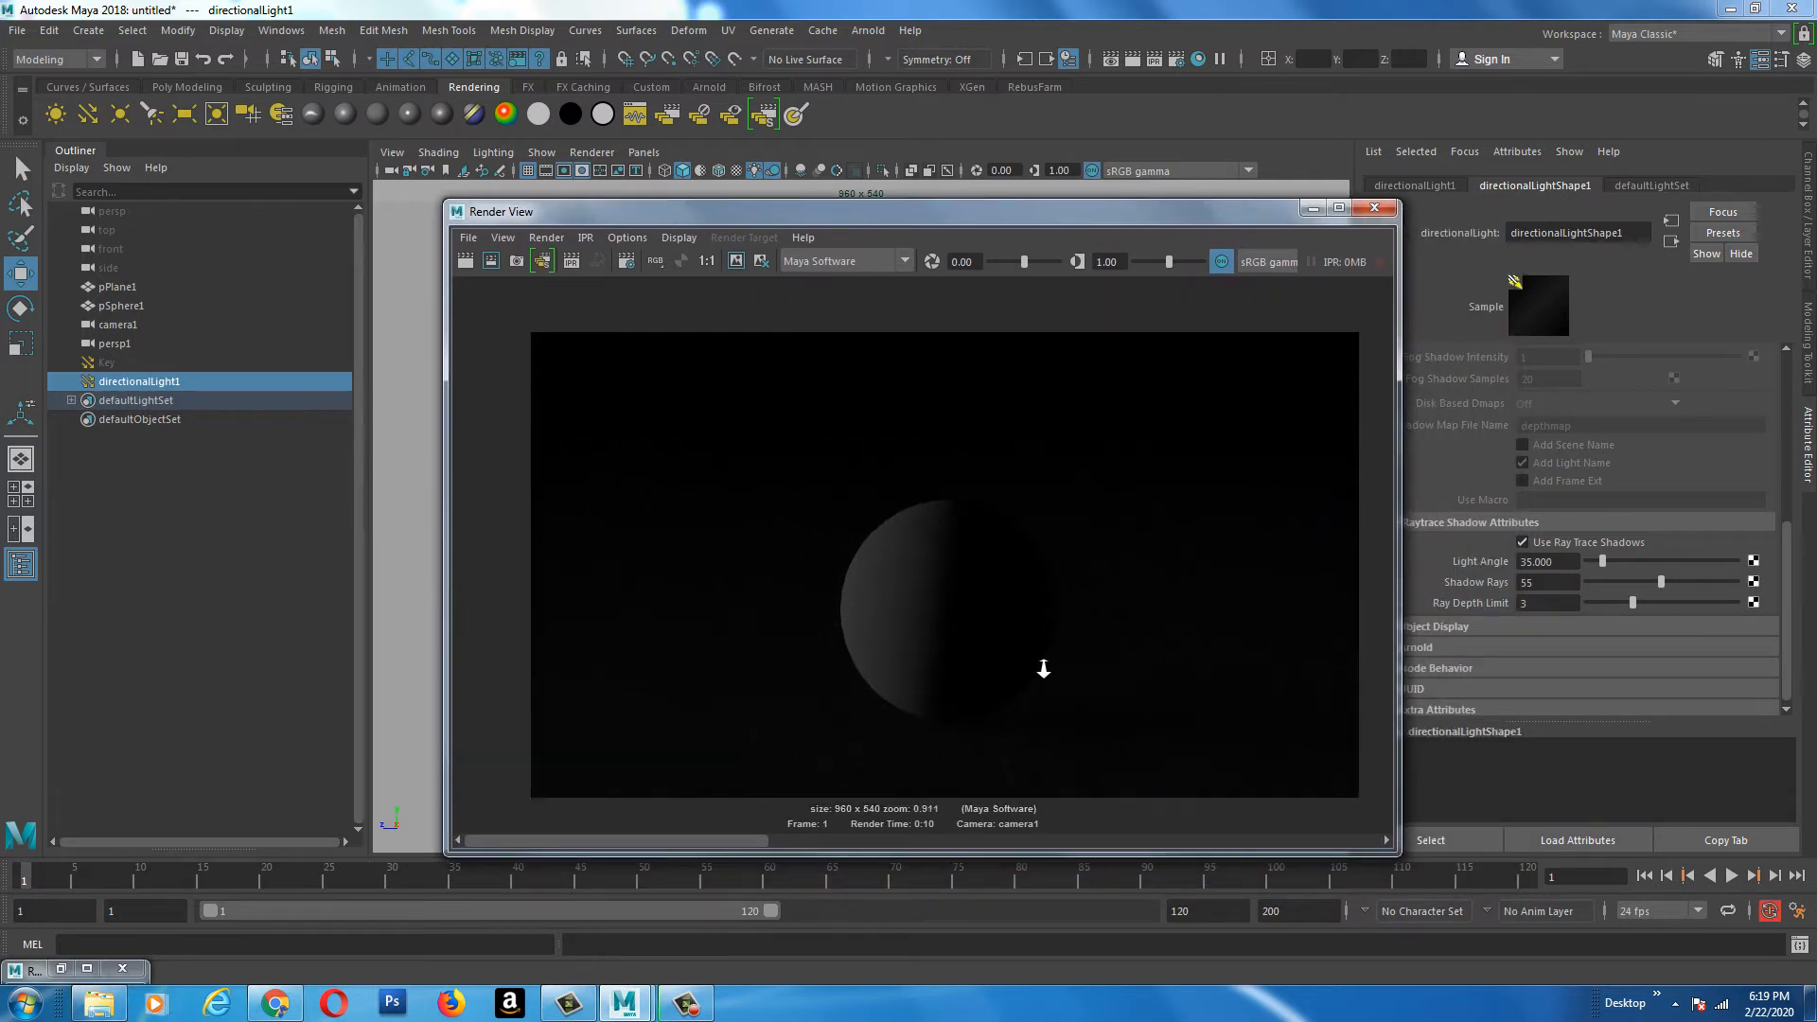
Set directionalLight1's raytrace shadow Light Angle to 15 and Shadow Rays to 10
alt+middle_drag(1077, 647, 1064, 644)
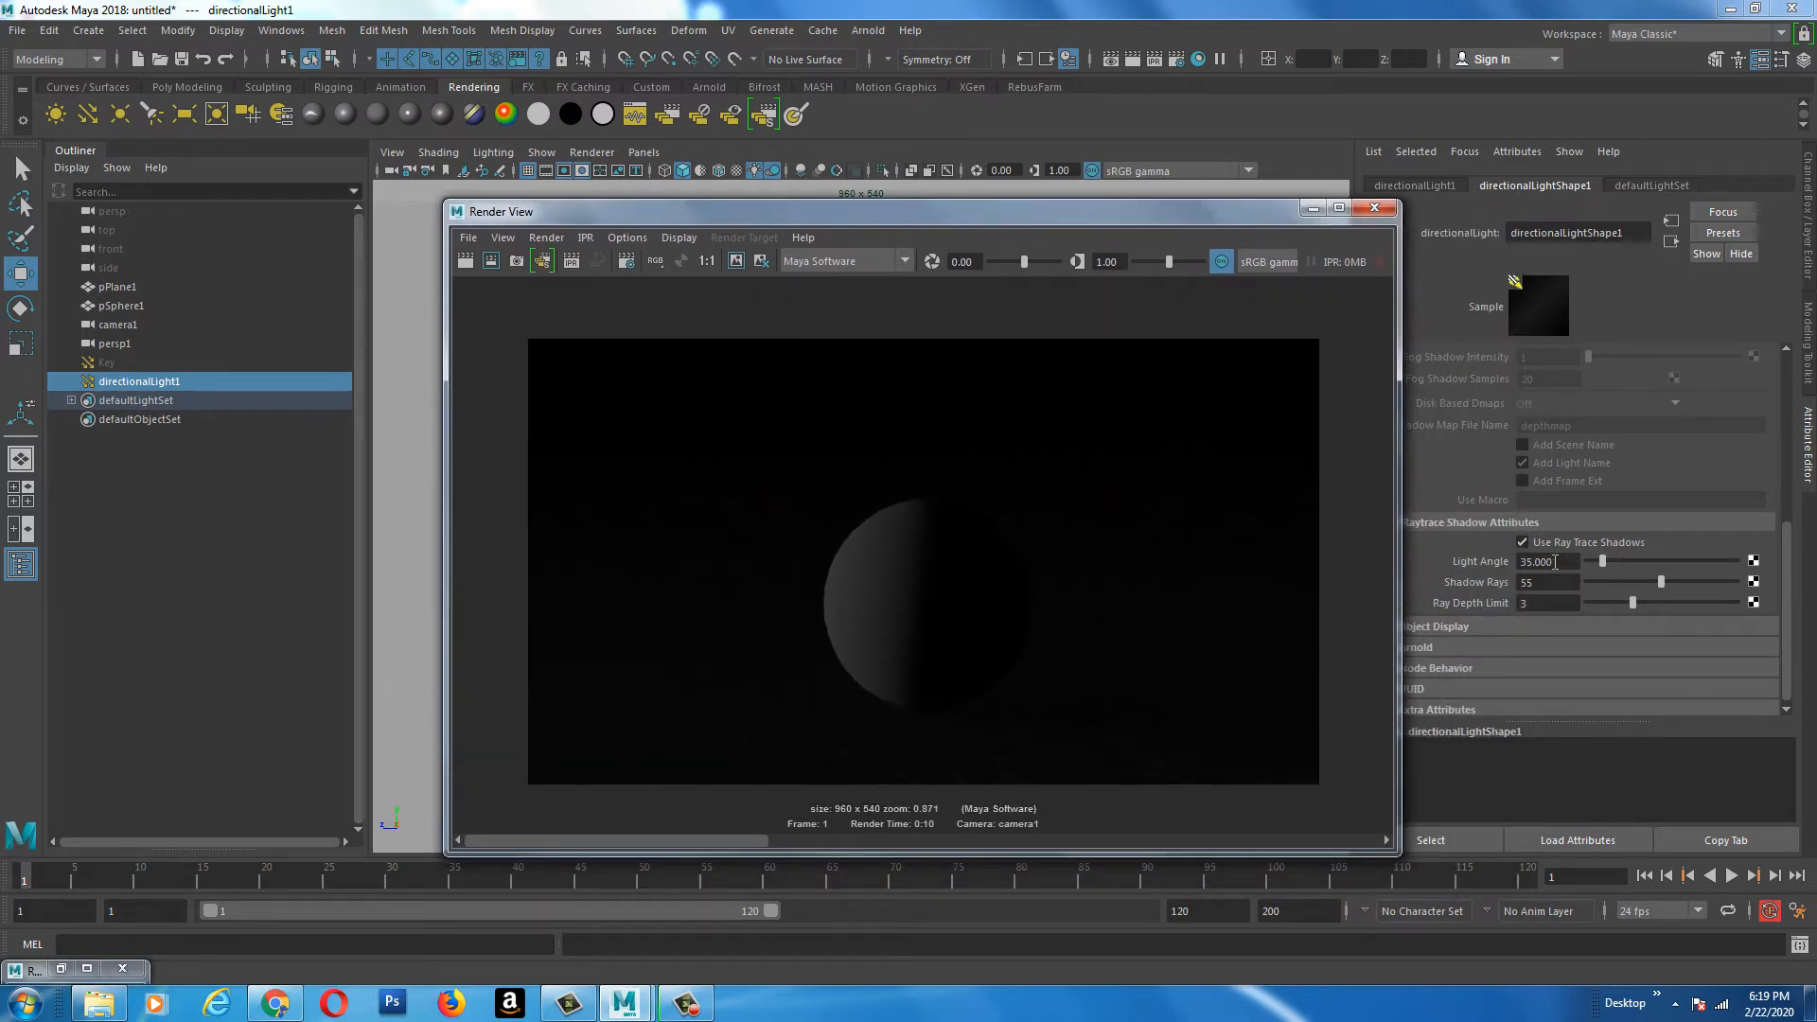
drag(1553, 562, 1483, 564)
text(15)
key(Return)
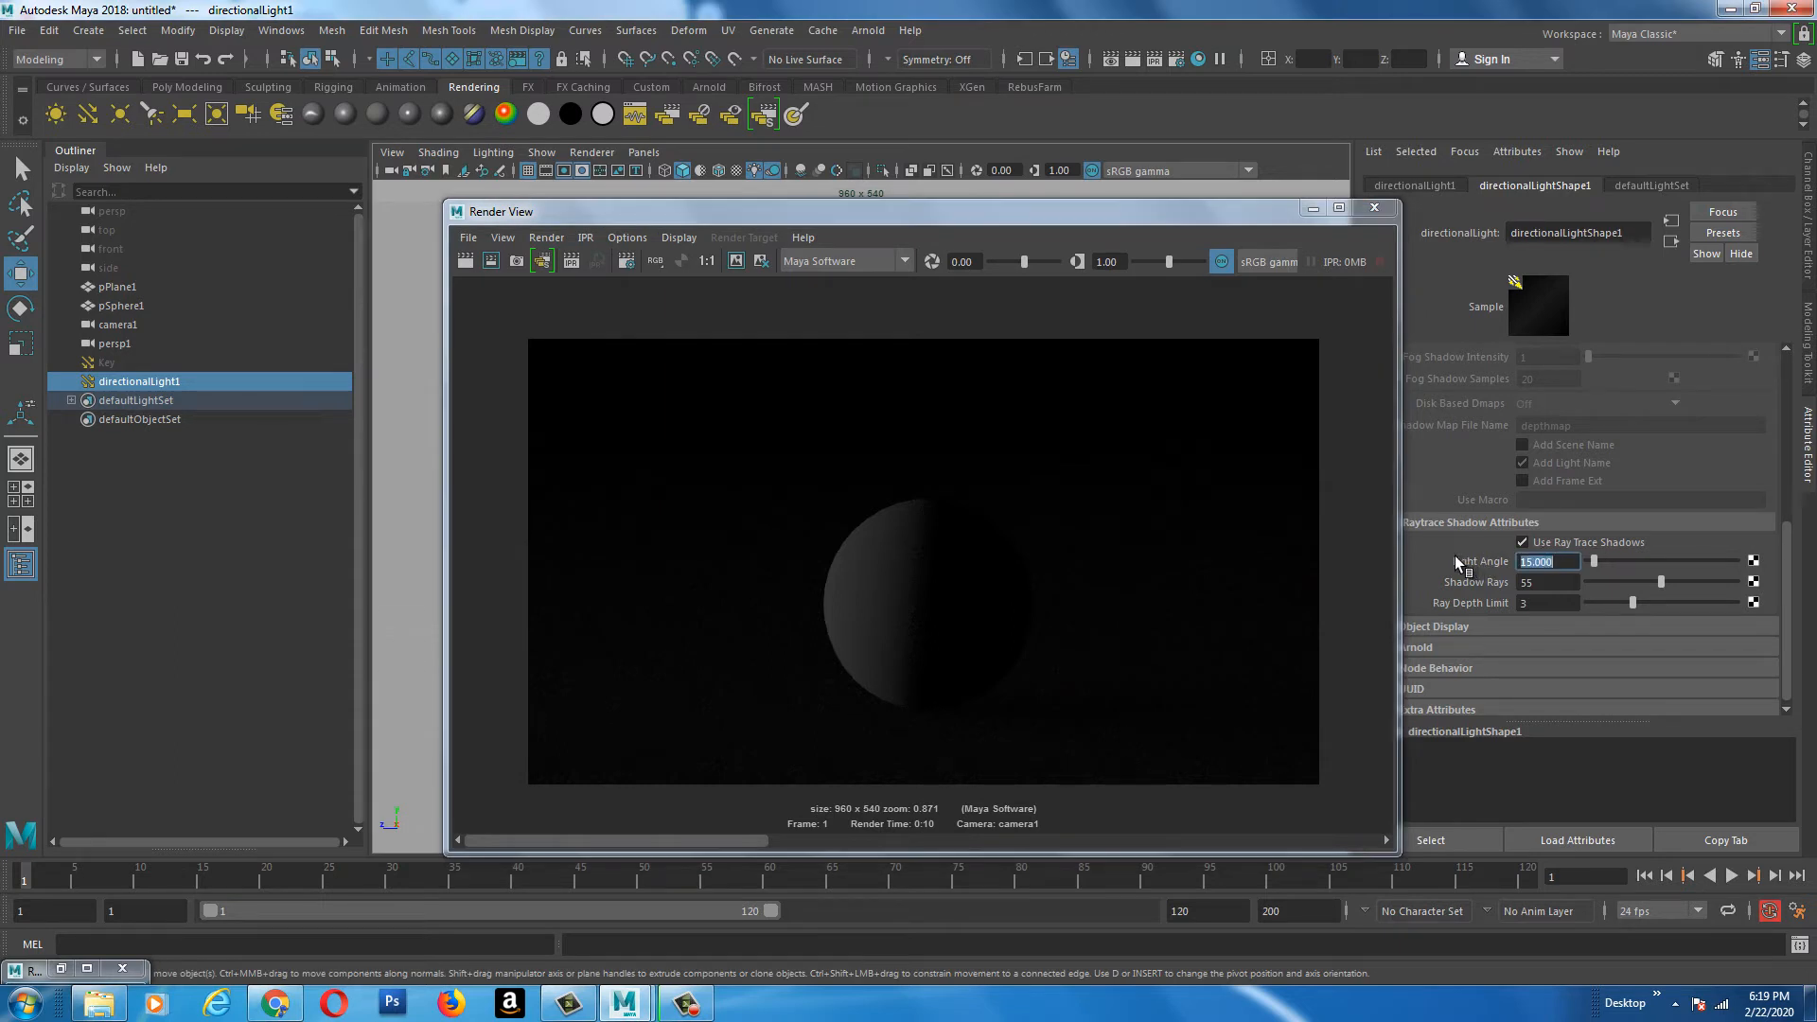
key(Tab)
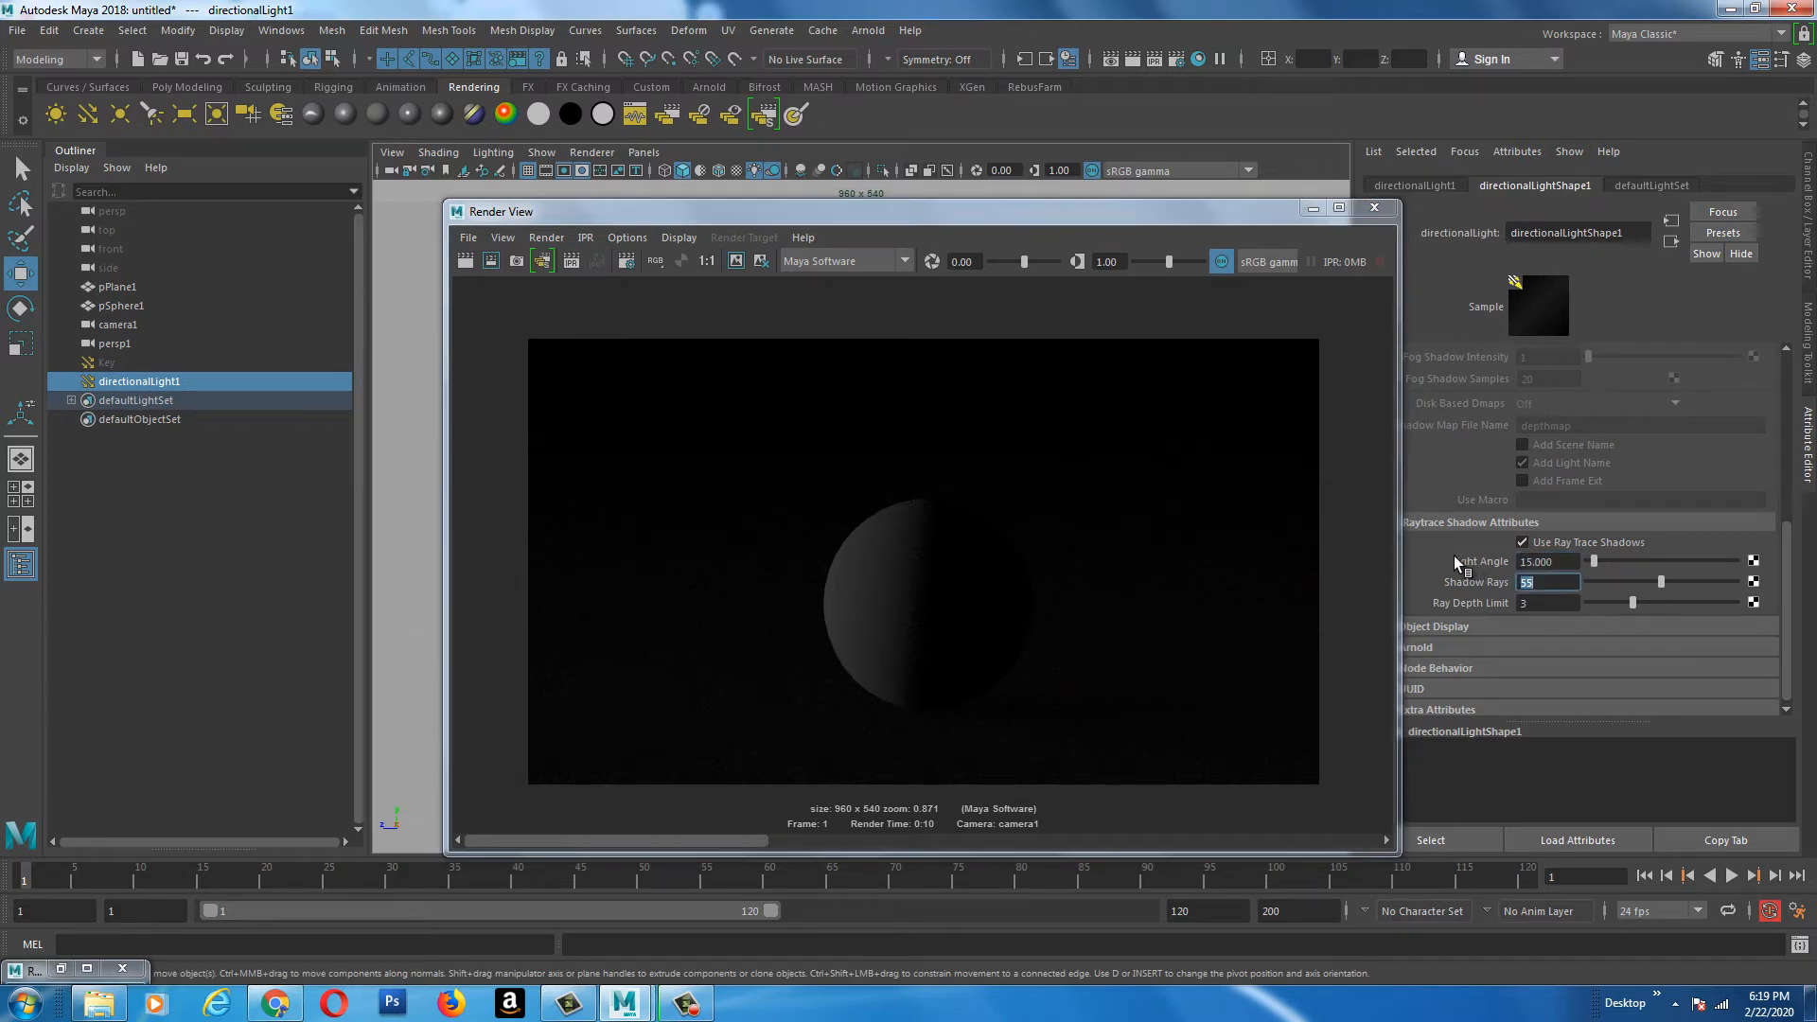
text(10)
key(Return)
Re-render the frame and turn off colour management for the rendered image
click(465, 262)
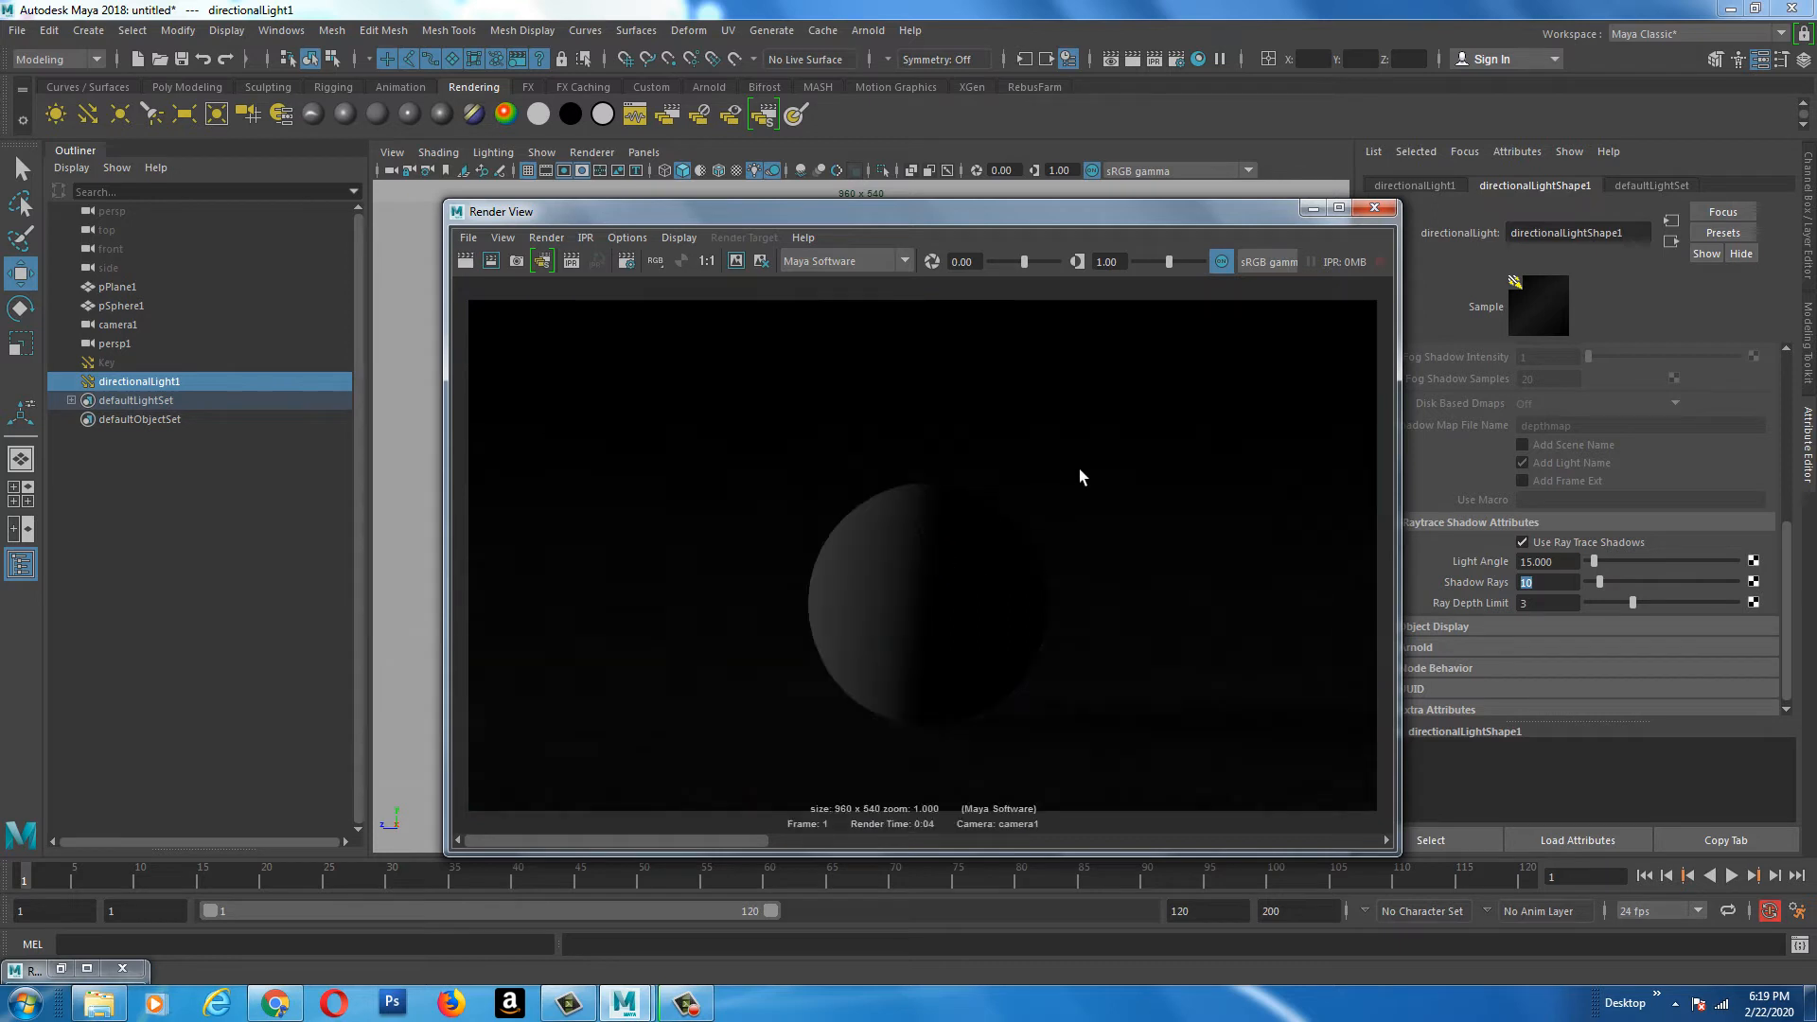
click(1220, 264)
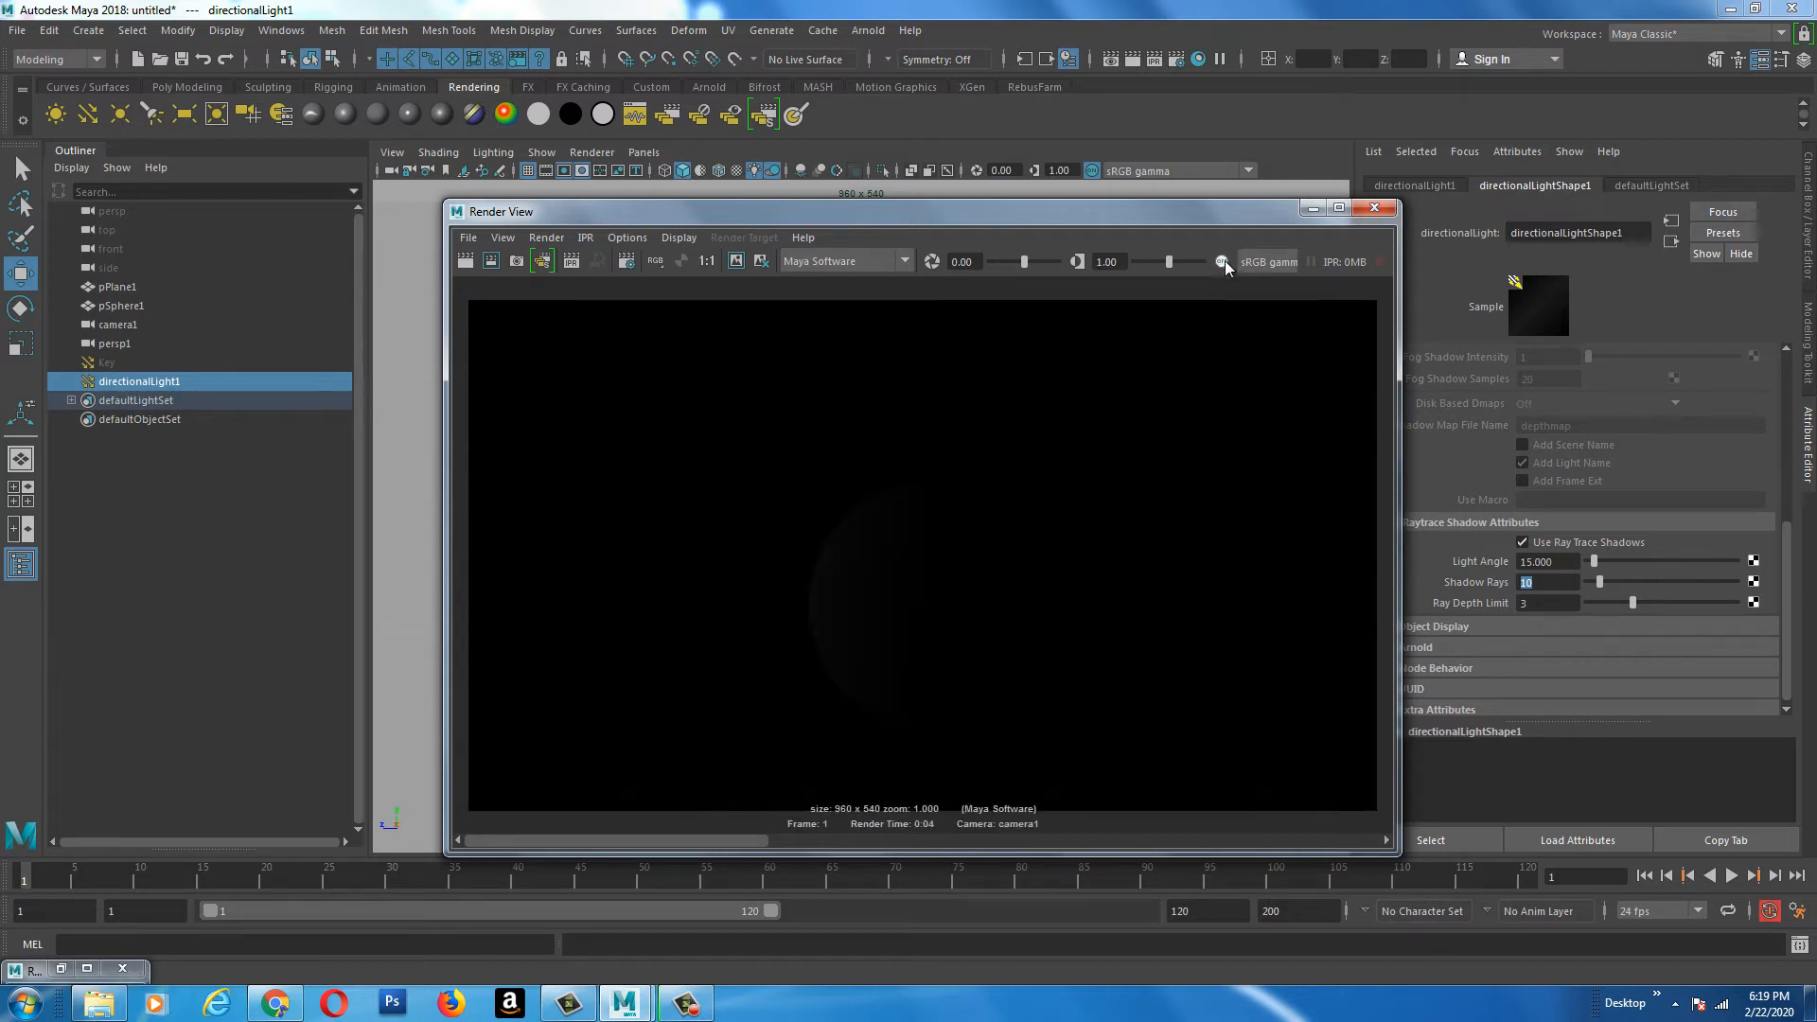
Tilt directionalLight1 slightly further toward the sphere and re-render the frame
drag(1179, 220, 1405, 231)
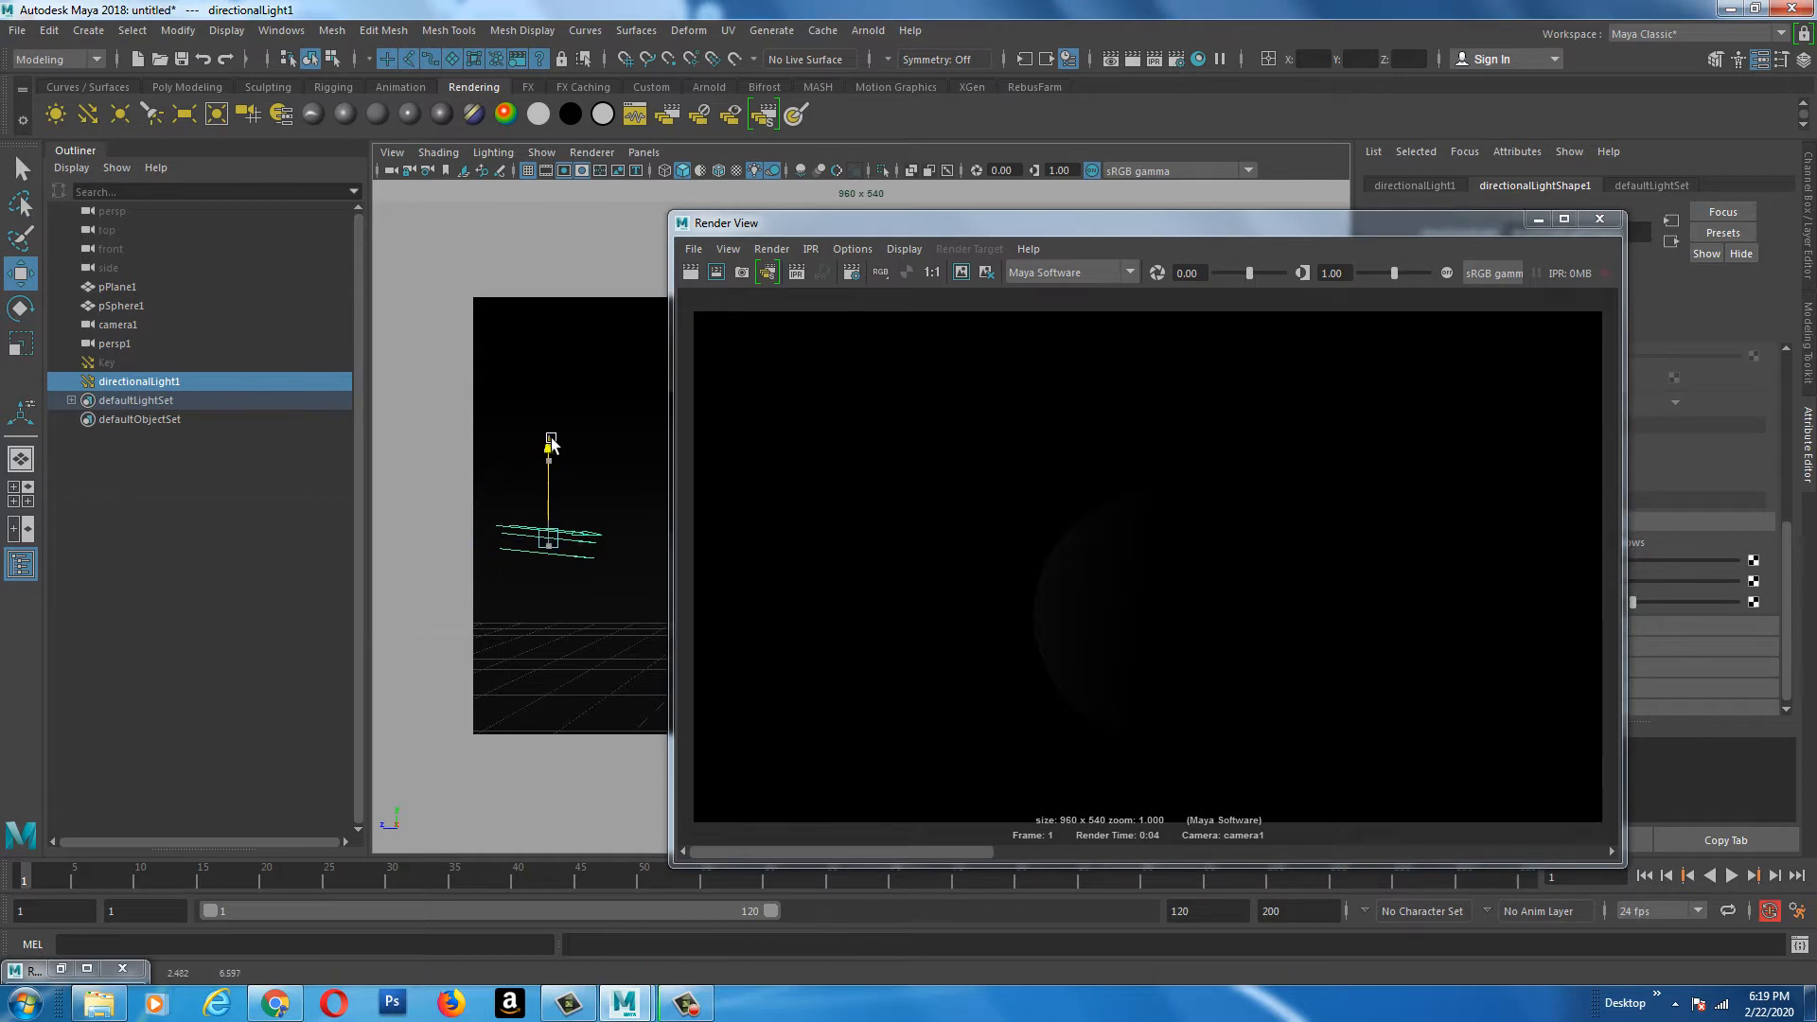
key(e)
drag(589, 442, 611, 473)
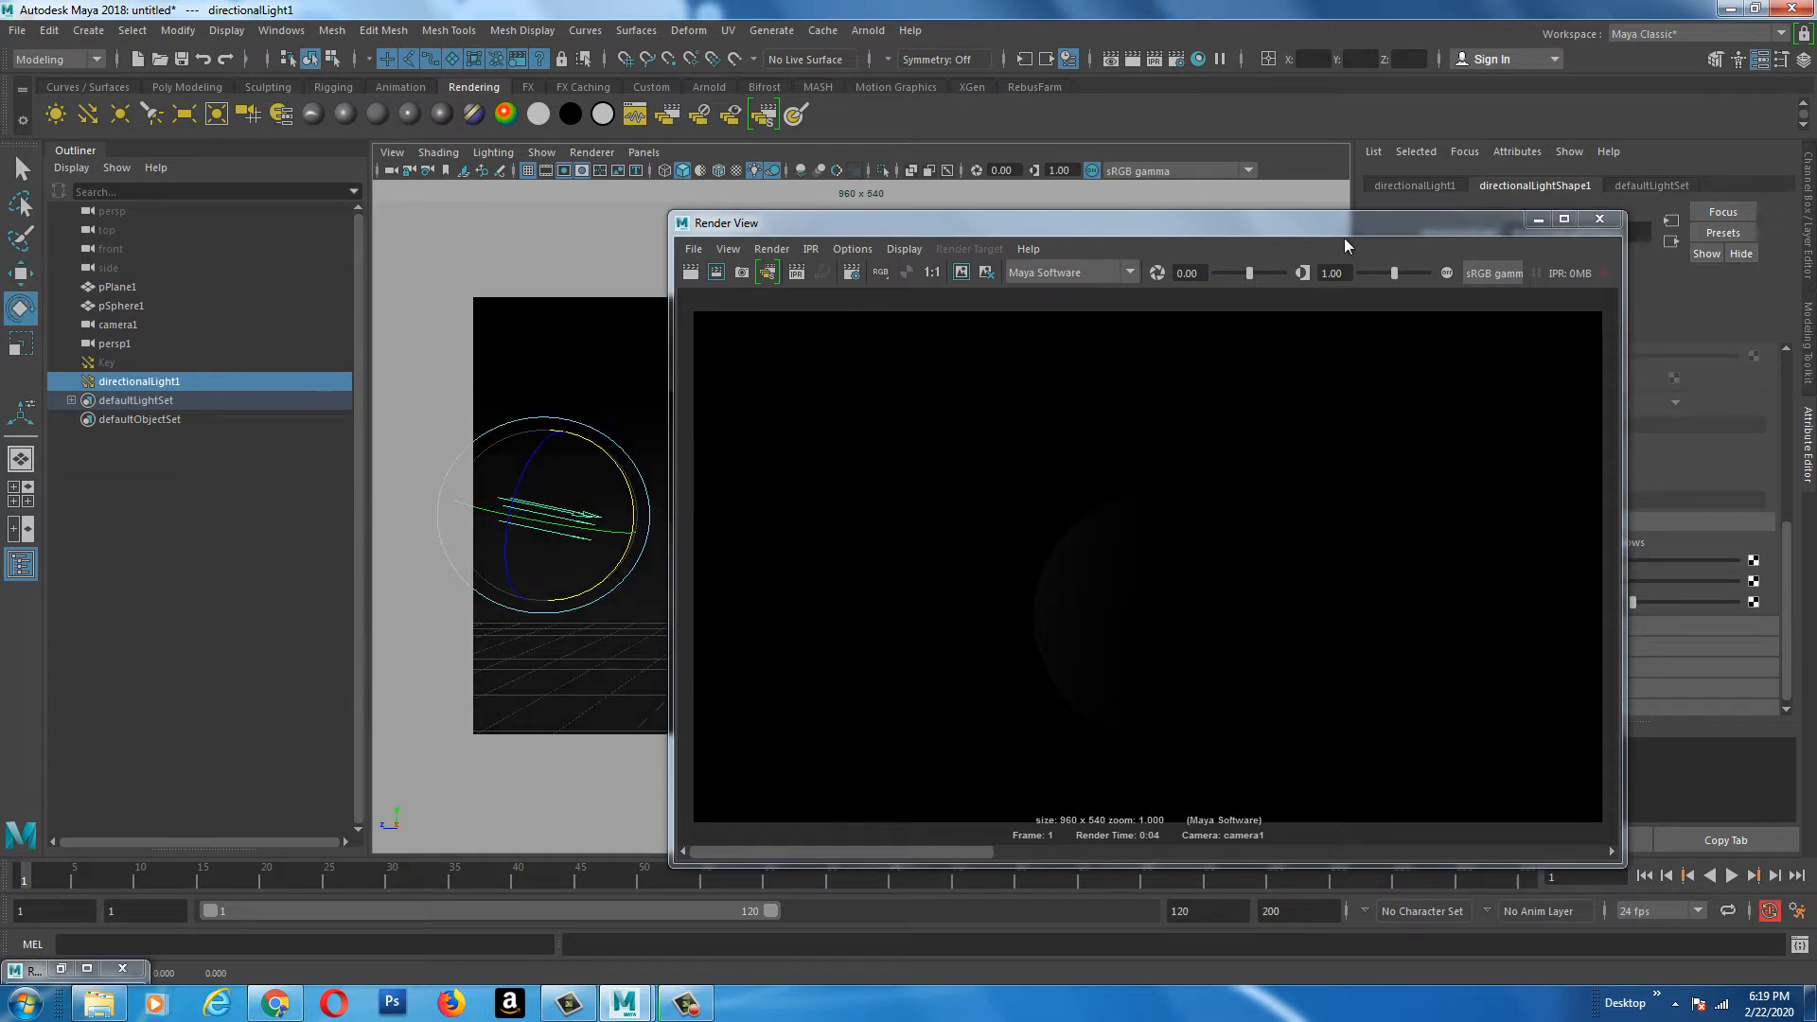
drag(1332, 225, 1188, 242)
click(473, 275)
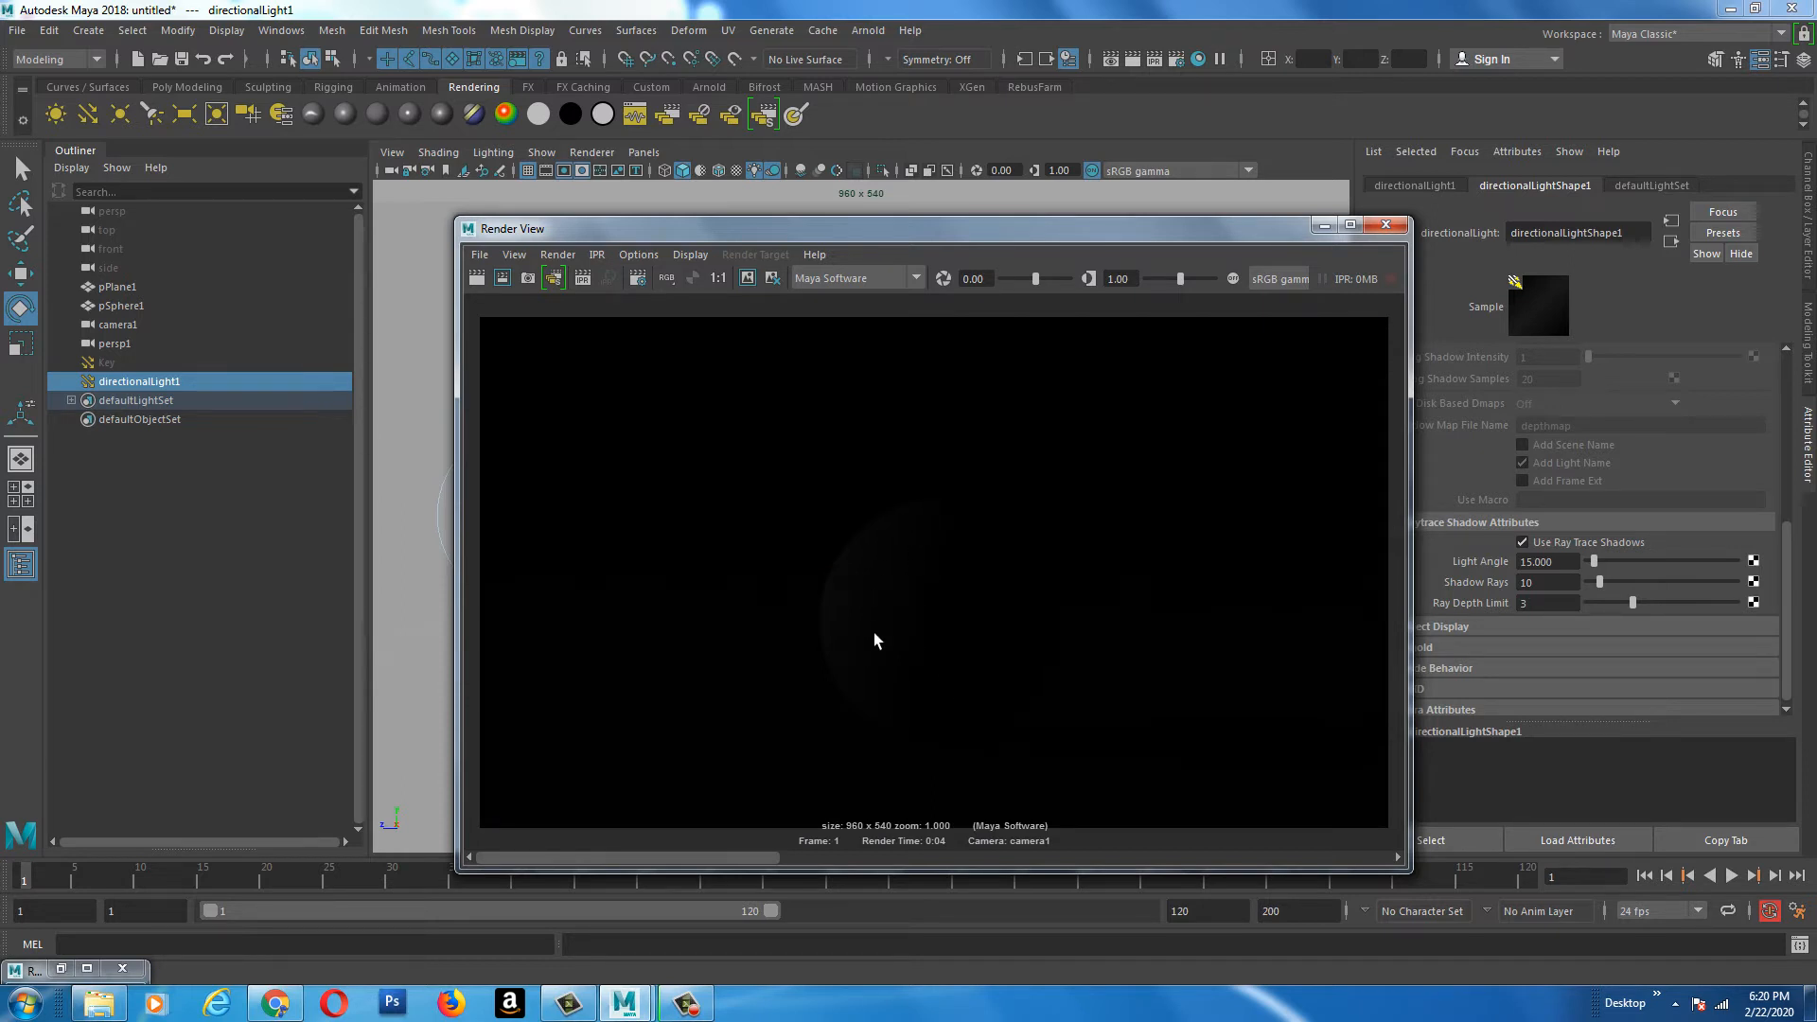
Get the Render View out of the way, switch to the perspective view, and show directionalLight1's position and aim manipulators
drag(967, 233, 1223, 237)
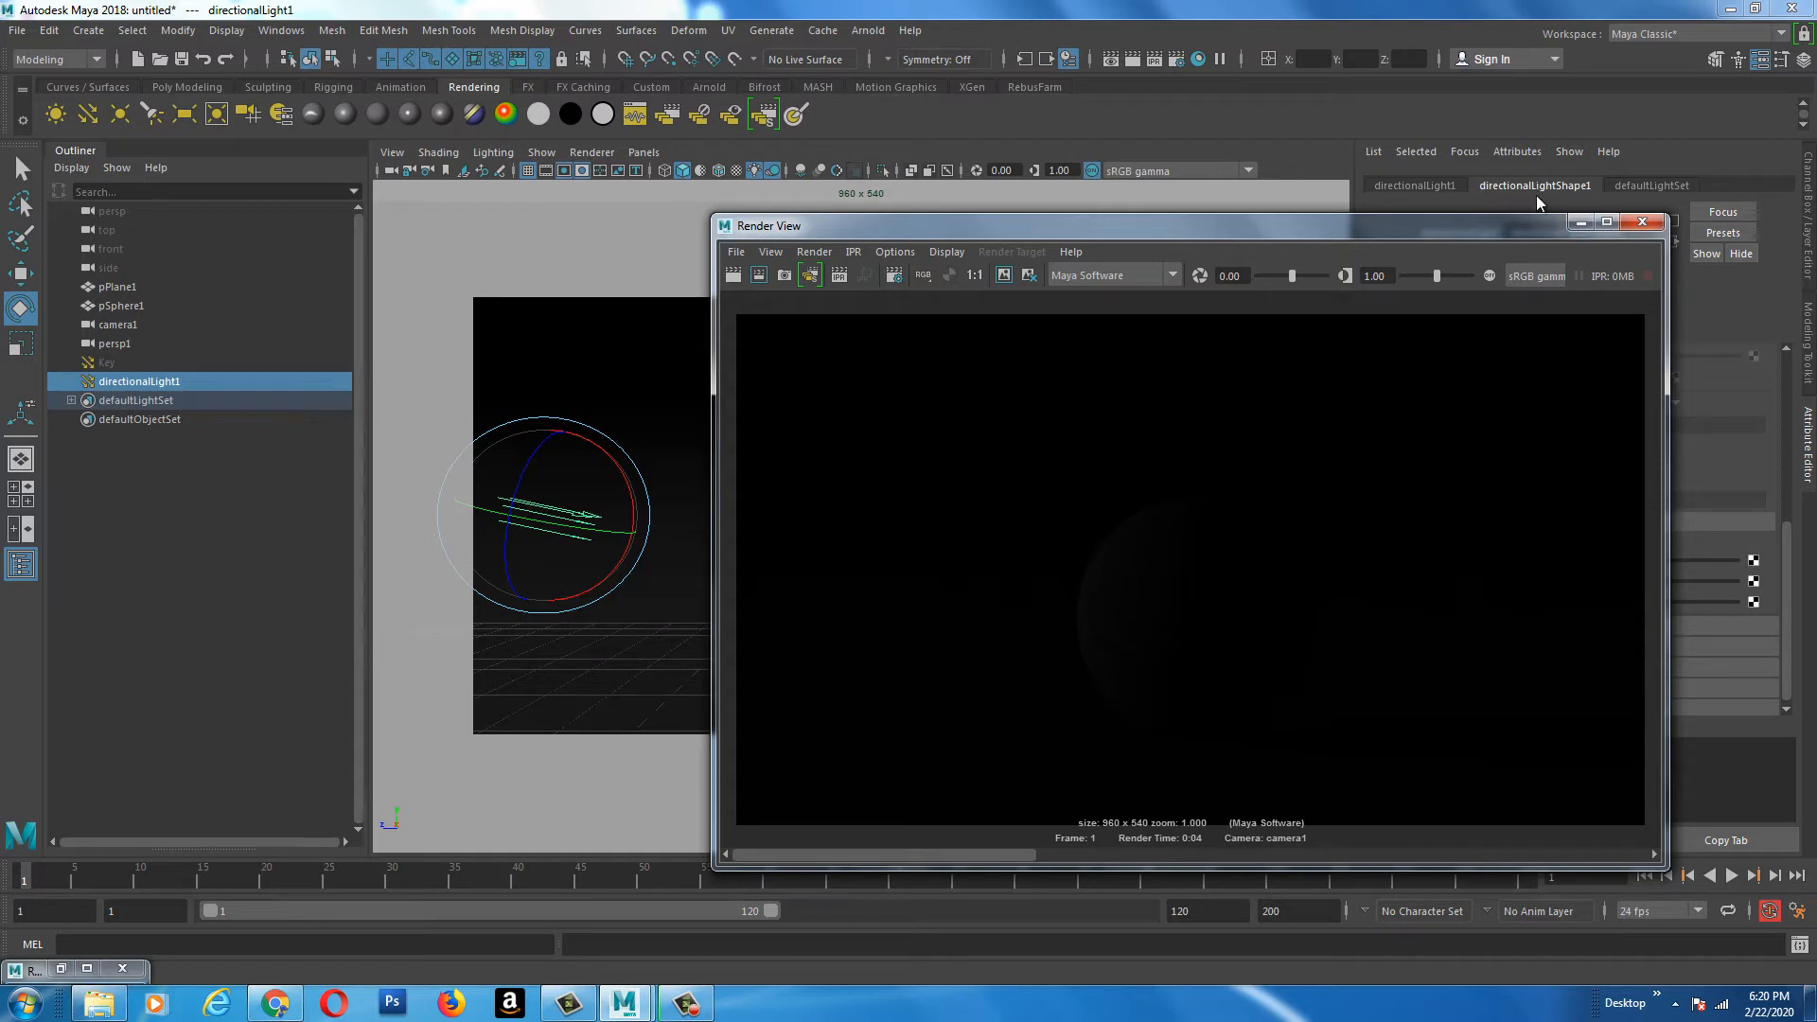
click(1579, 224)
key(space)
drag(805, 383, 806, 352)
alt+drag(1014, 568, 901, 622)
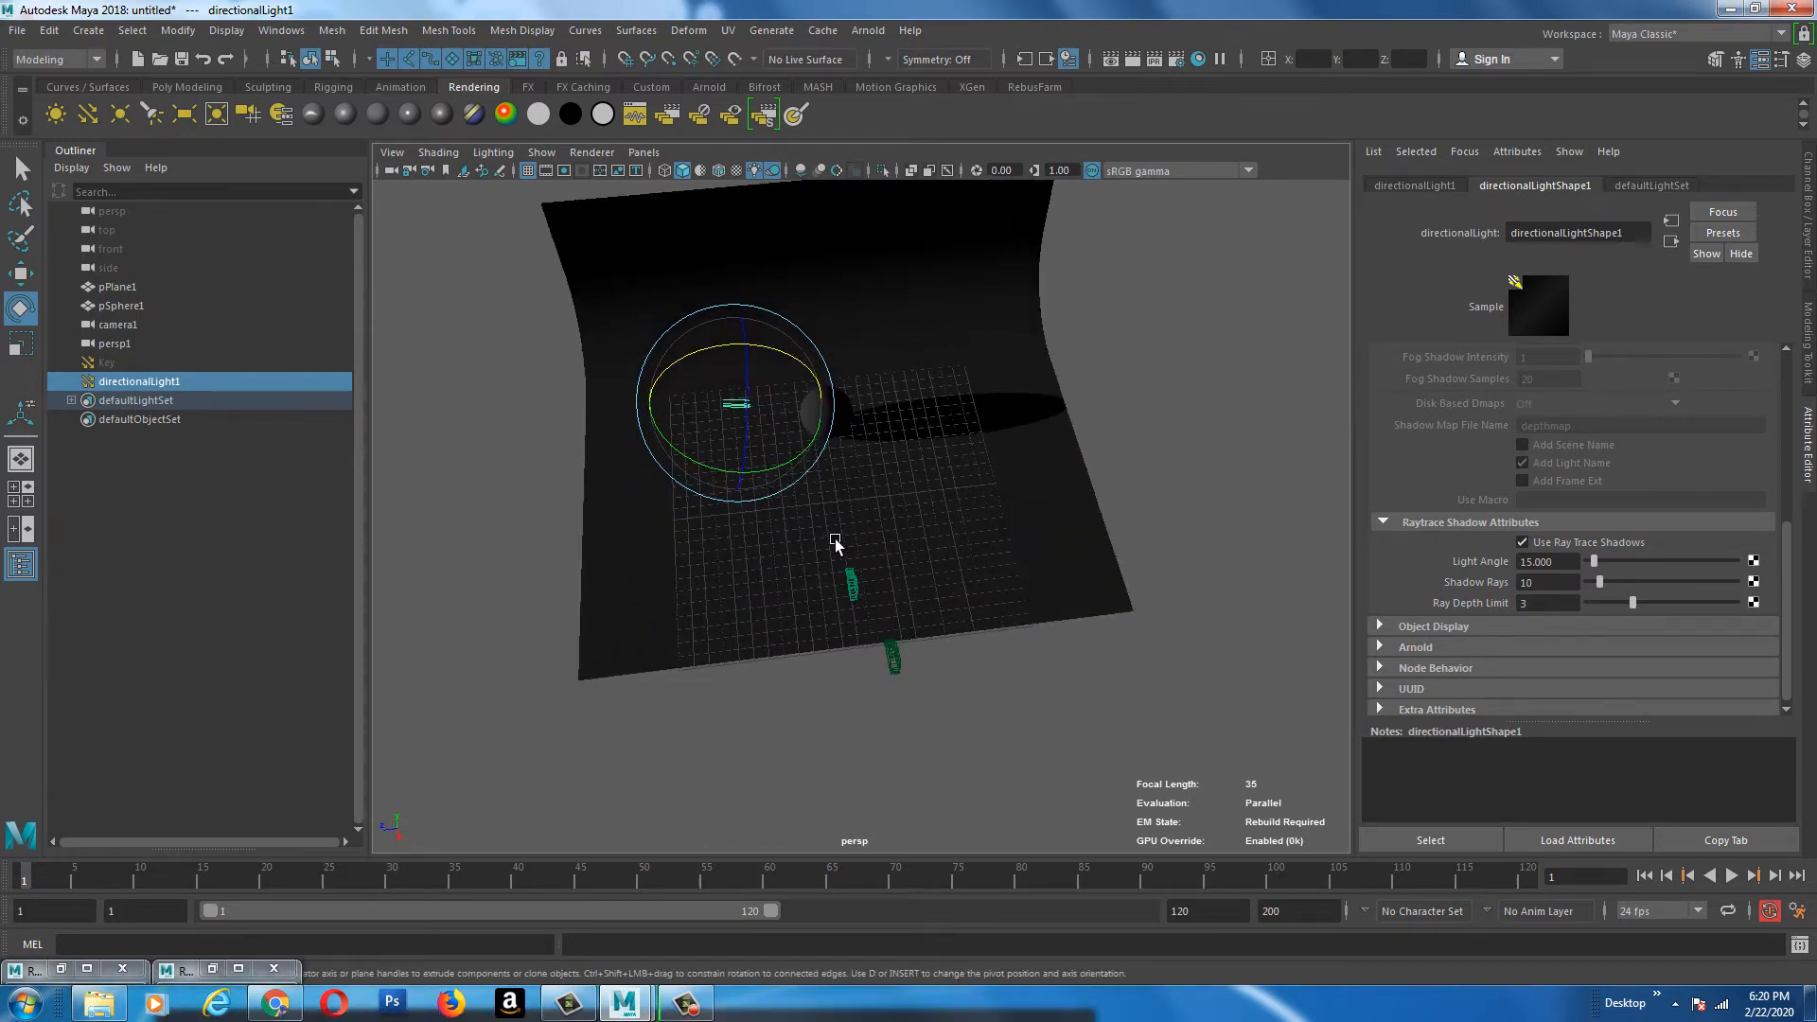
alt+drag(928, 518, 733, 384)
key(t)
mouse_move(840, 428)
alt+mouse_down()
mouse_move(813, 377)
mouse_move(822, 424)
mouse_move(749, 386)
mouse_move(809, 433)
mouse_move(811, 409)
mouse_move(819, 437)
mouse_move(804, 433)
alt+mouse_up()
alt+drag(932, 482, 800, 447)
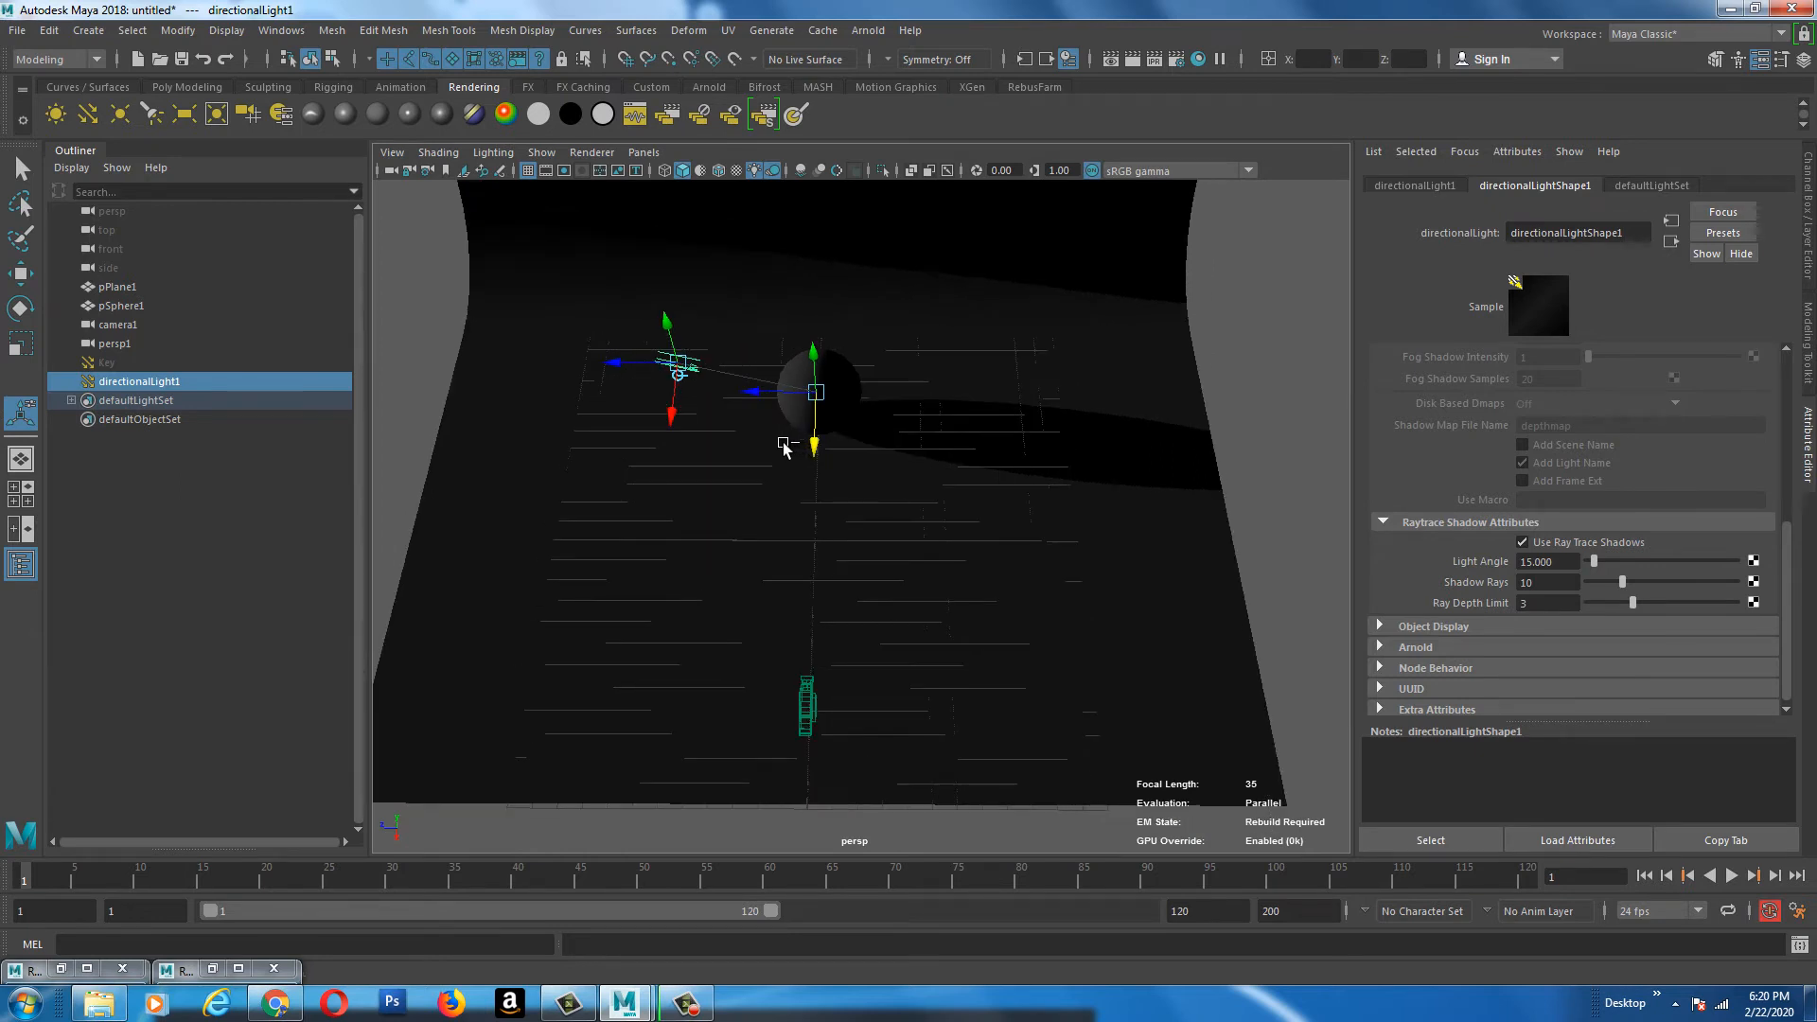
Duplicate directionalLight1 and move the copy forward to the front-left of the sphere, keeping it aimed at the sphere
key(ctrl+d)
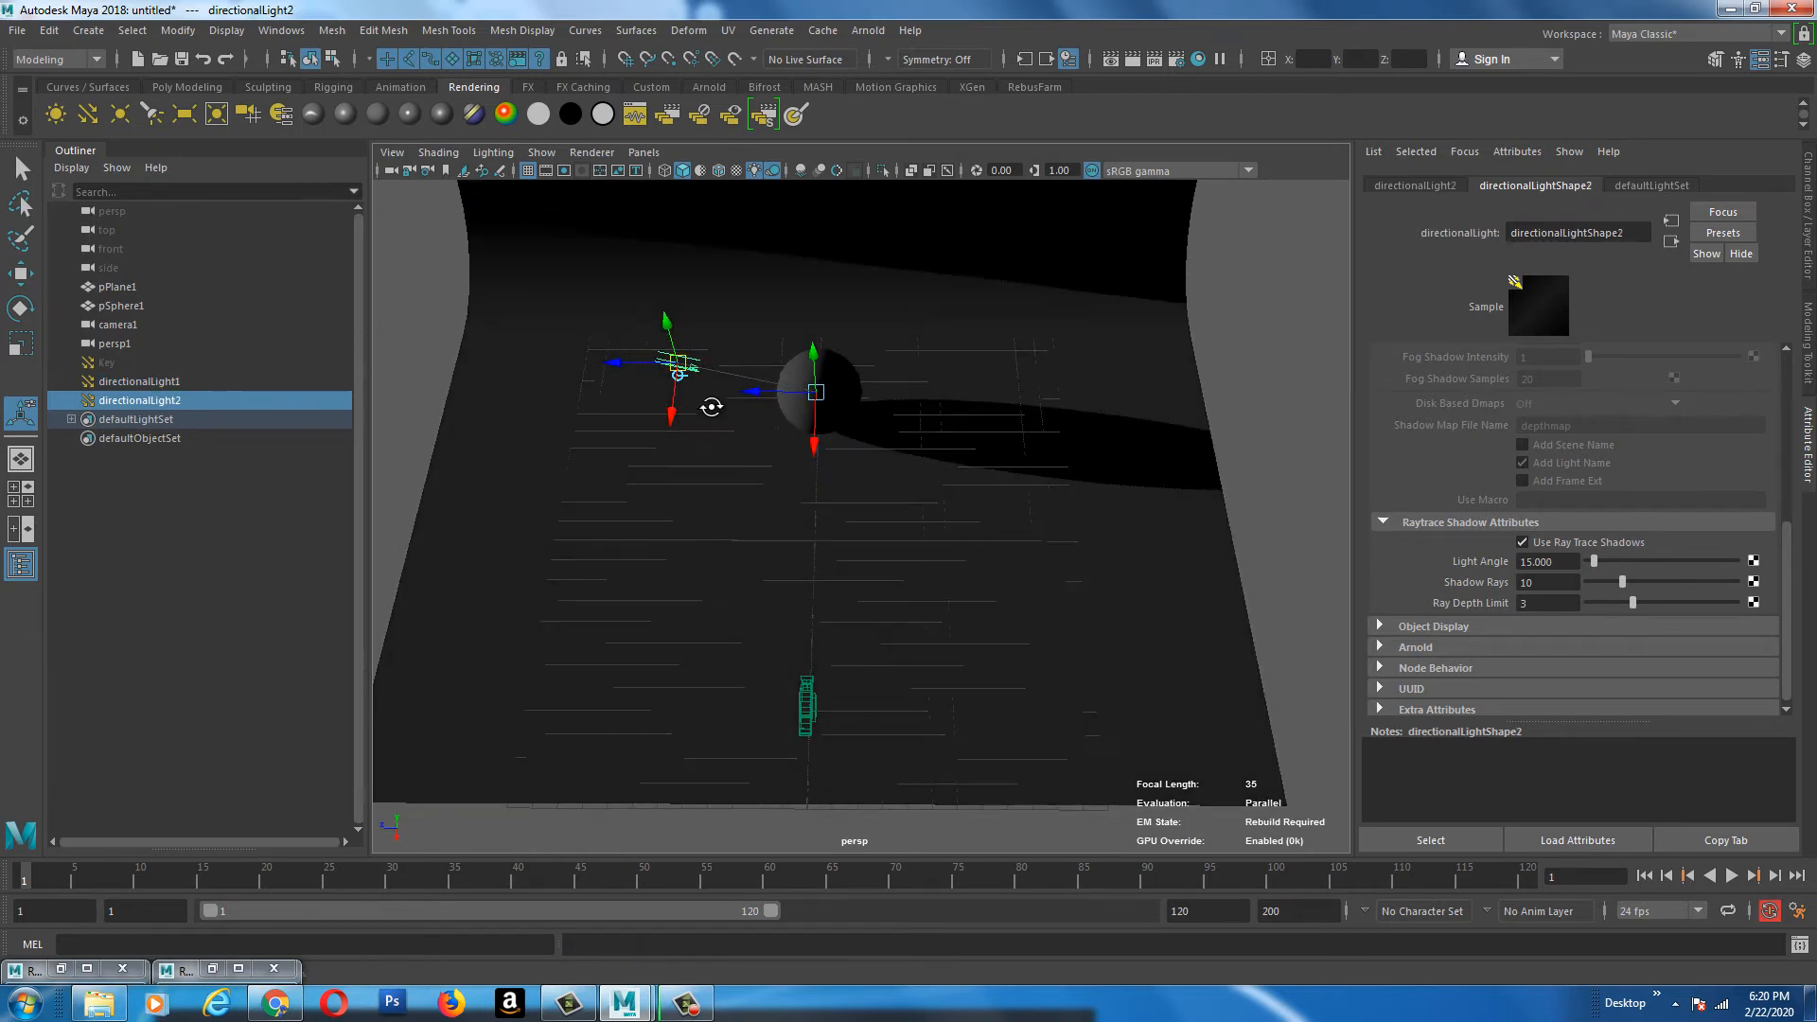
alt+drag(710, 398, 701, 422)
middle_drag(697, 409, 688, 497)
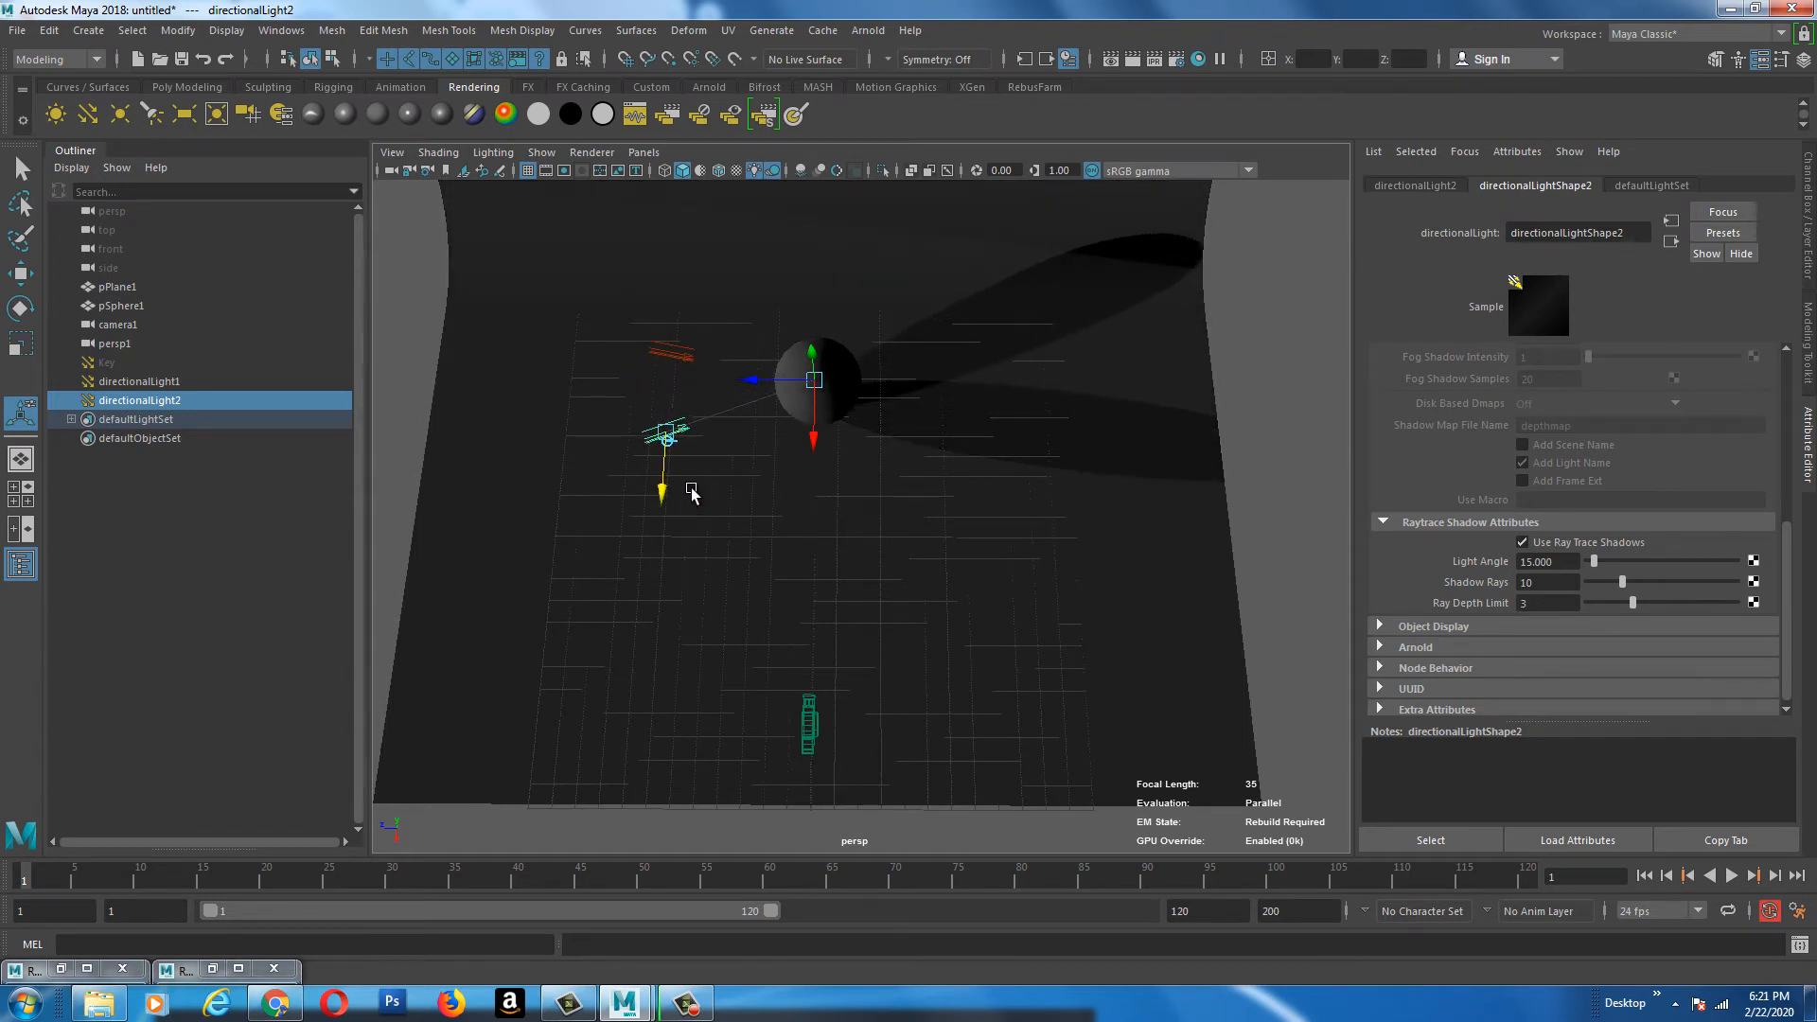
drag(606, 431, 620, 434)
drag(685, 497, 687, 509)
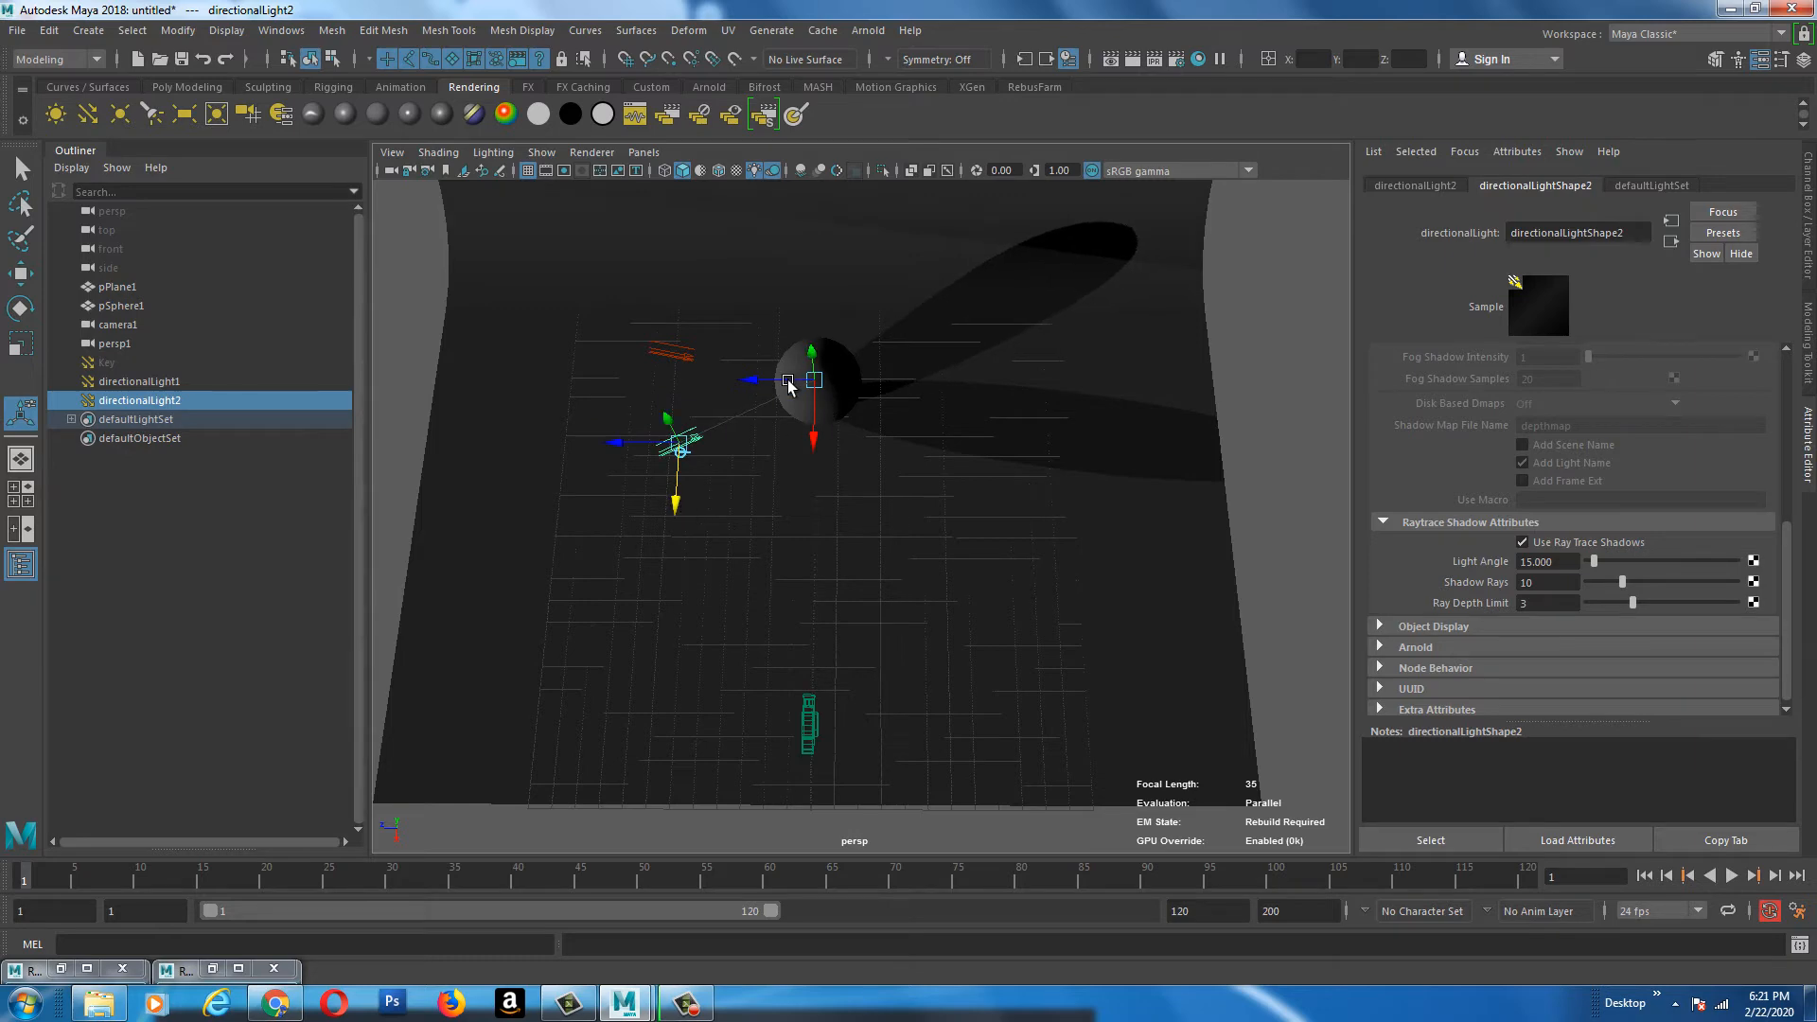
alt+drag(894, 539, 771, 486)
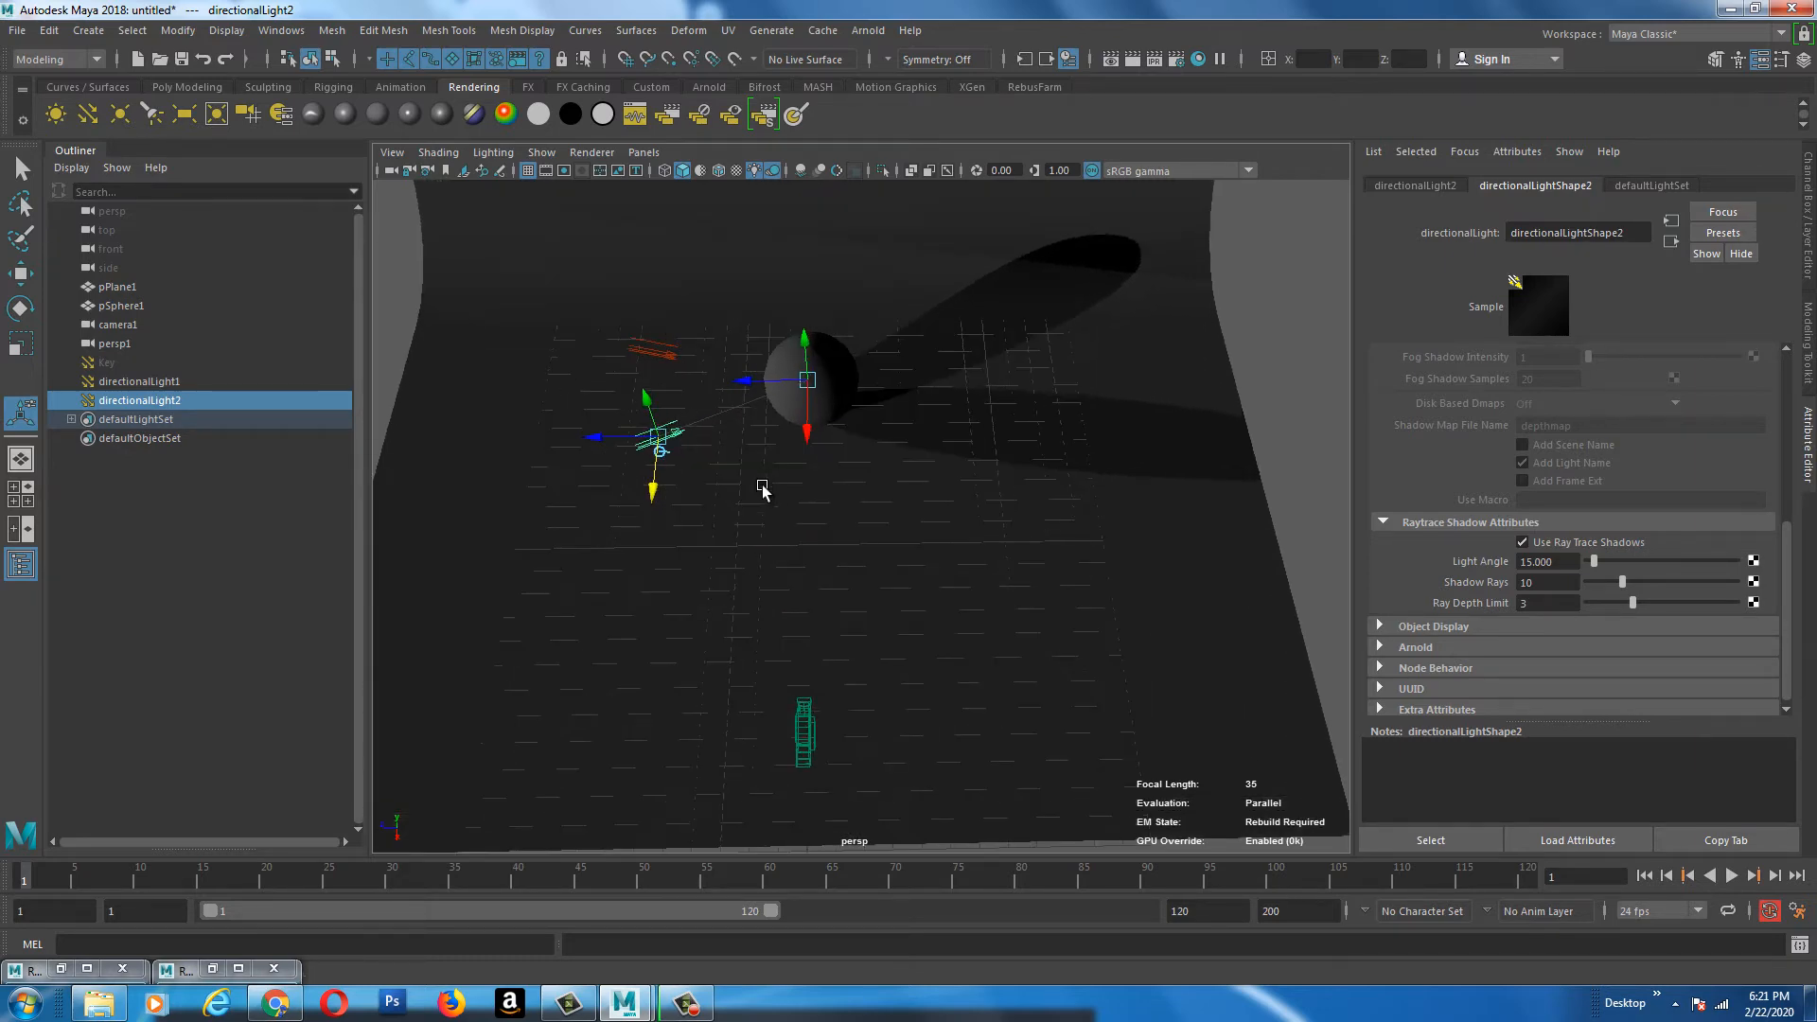
drag(596, 459, 589, 444)
alt+drag(722, 514, 743, 553)
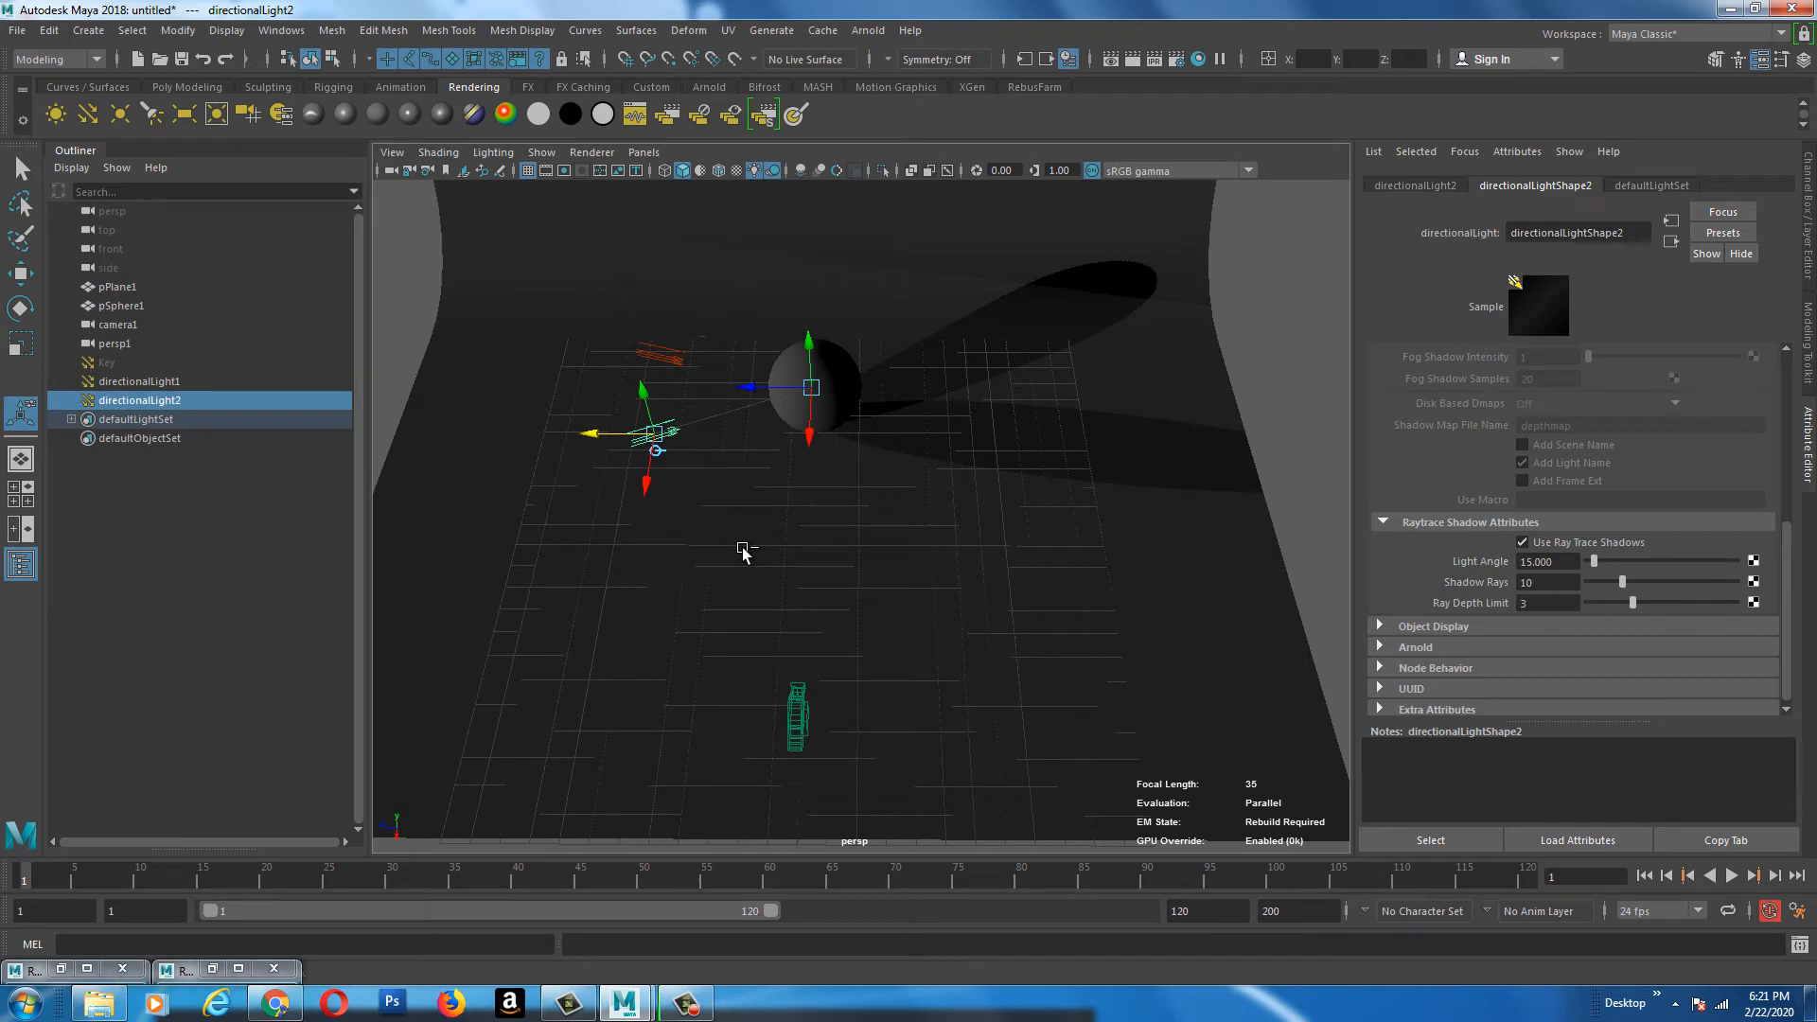
Duplicate directionalLight2 and place the copy in front of the sphere, just left of centre, aimed at the sphere
key(ctrl+d)
drag(647, 478, 767, 535)
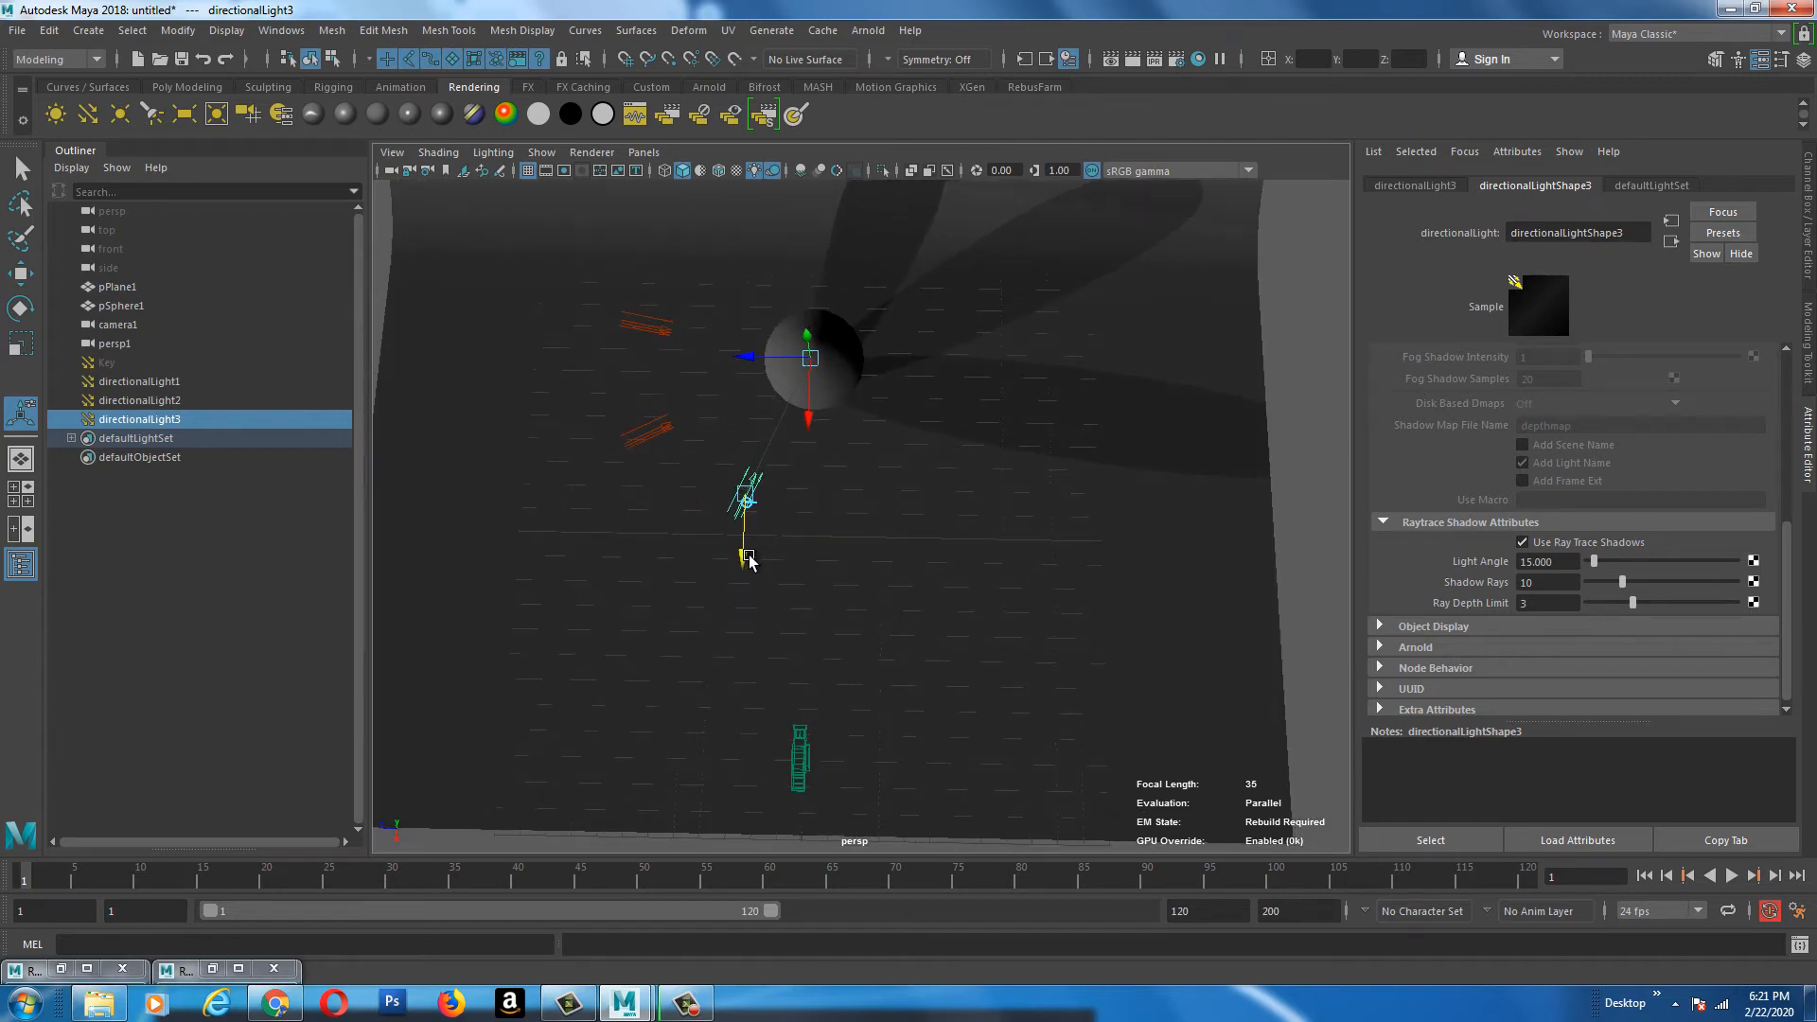
alt+drag(855, 563, 814, 503)
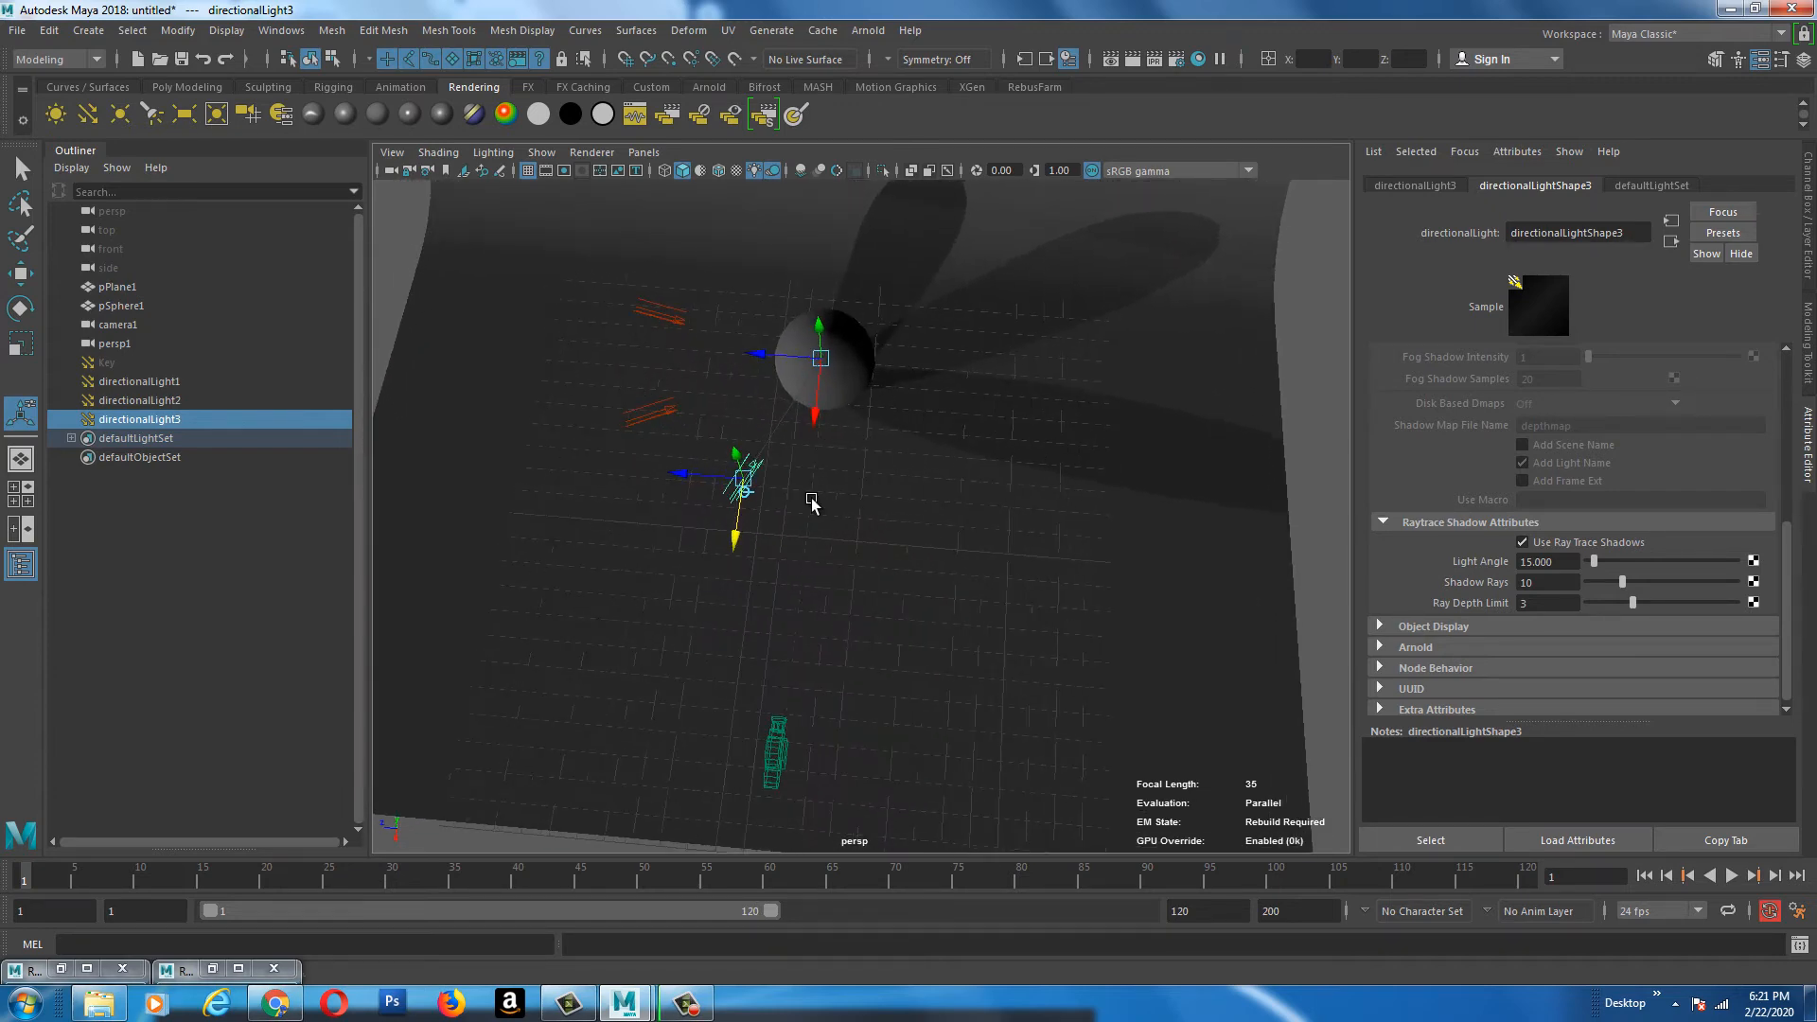
Duplicate directionalLight3 into three more lights placed front right of centre, front-right side, and right side of the sphere, all aimed at it
key(ctrl+d)
drag(681, 483, 910, 488)
key(ctrl+d)
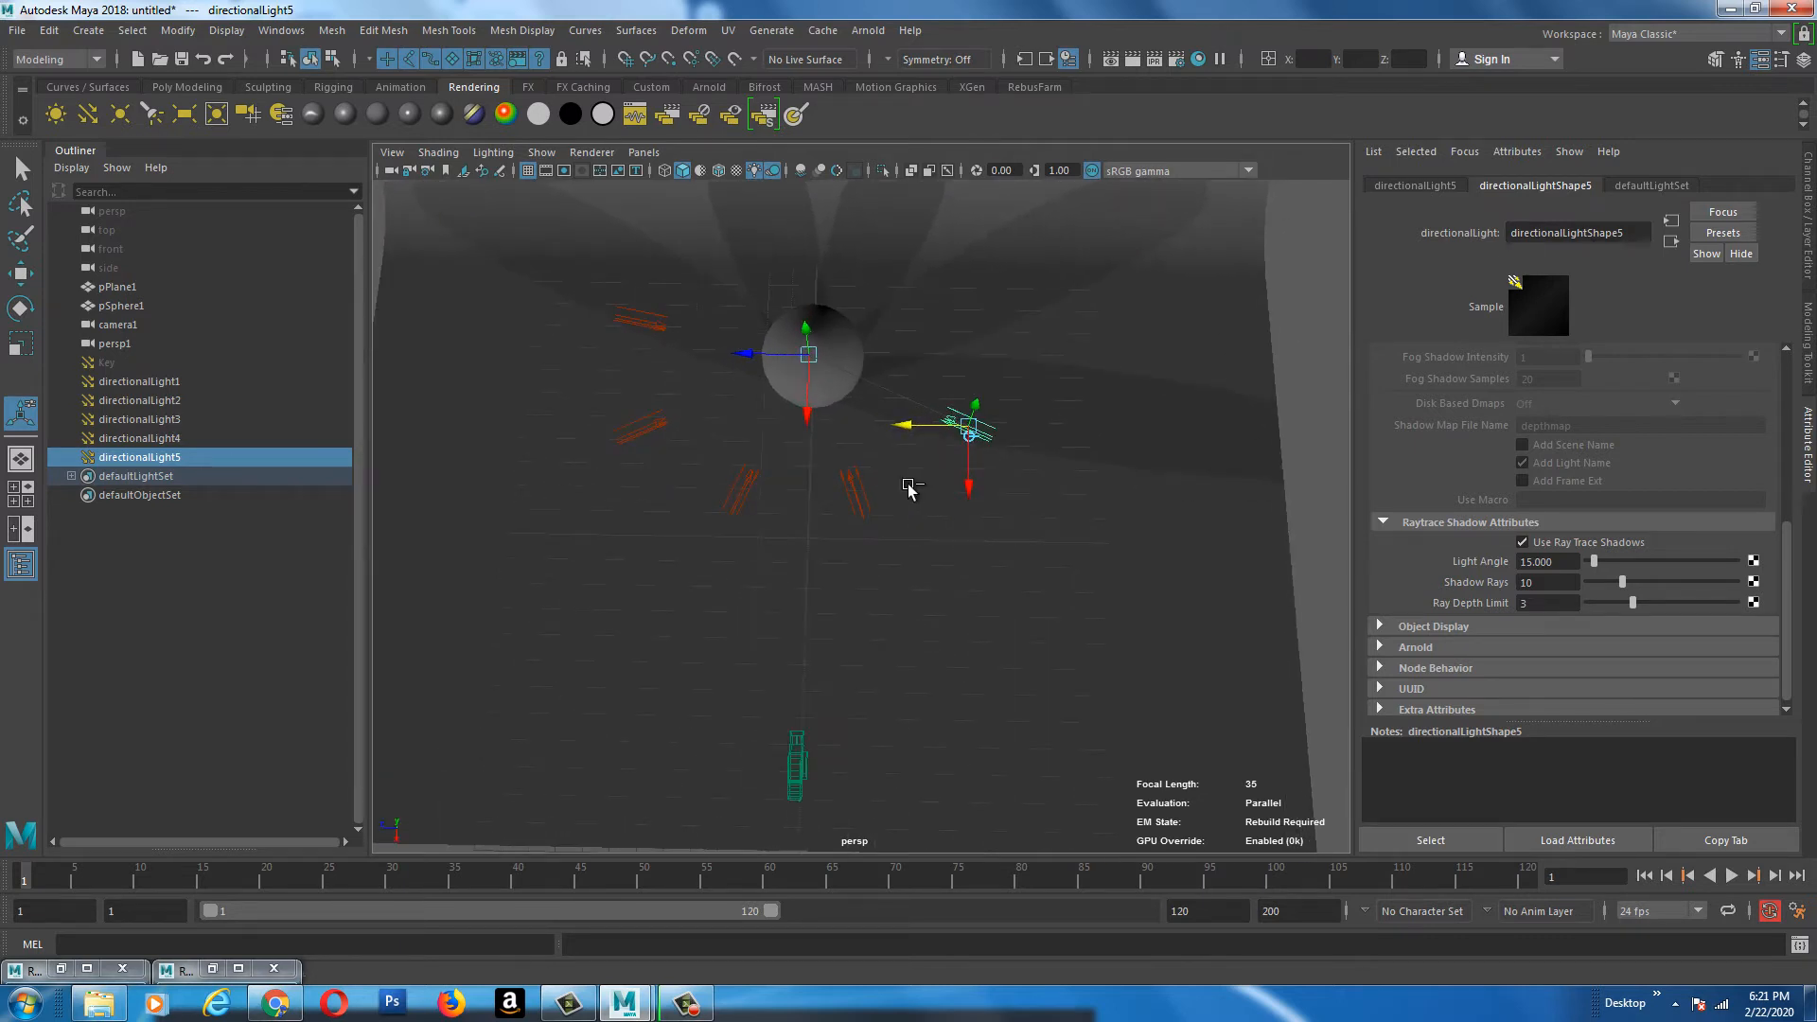
key(ctrl+d)
alt+drag(872, 499, 978, 360)
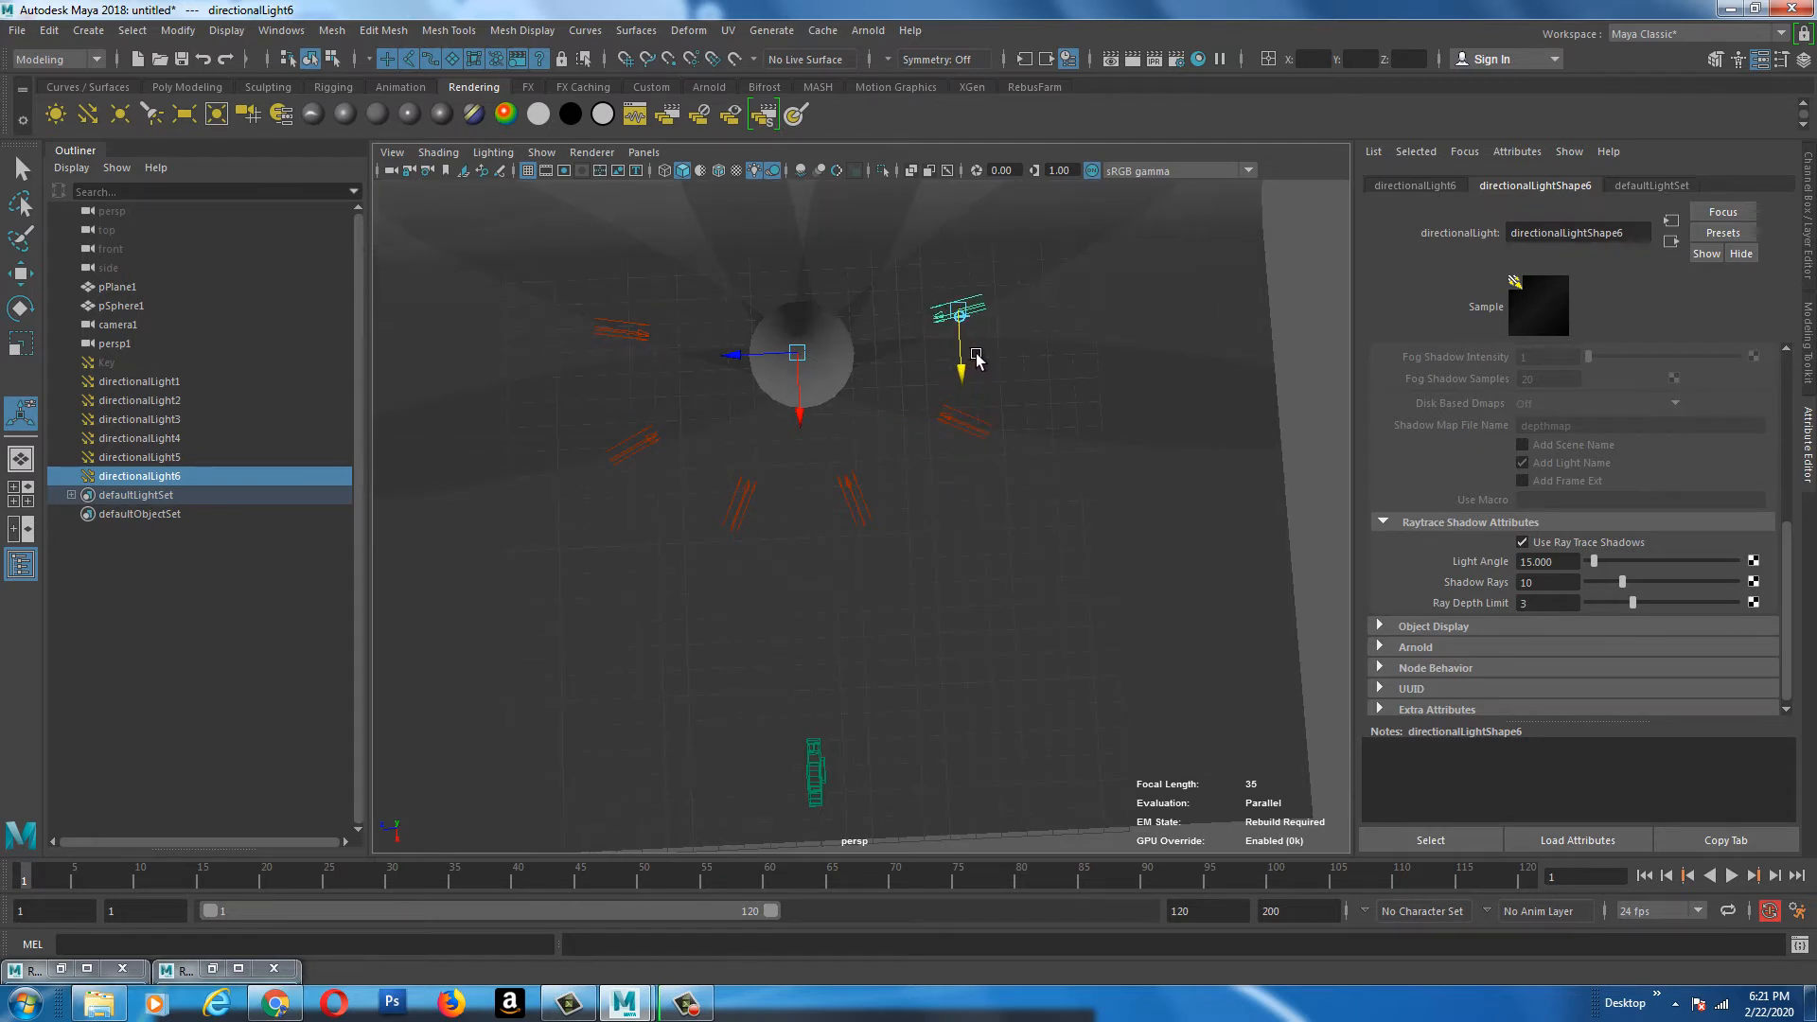
alt+drag(919, 438, 838, 546)
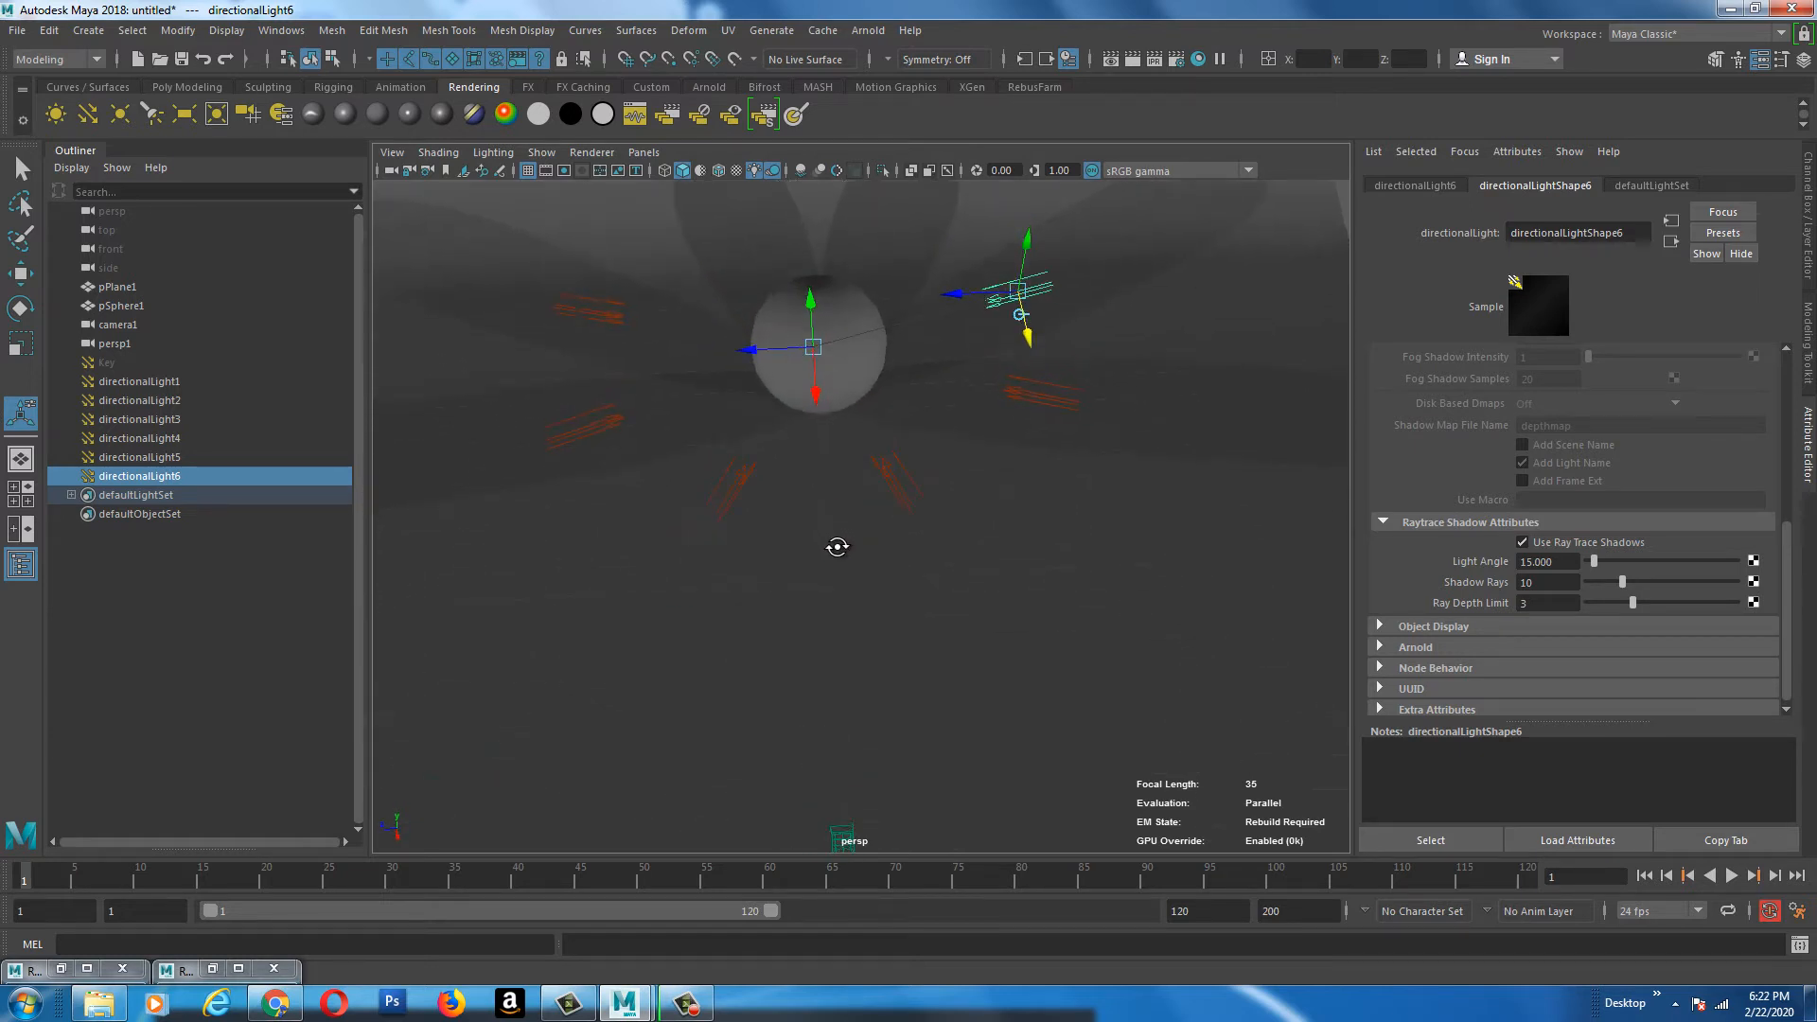
alt+drag(977, 556, 904, 516)
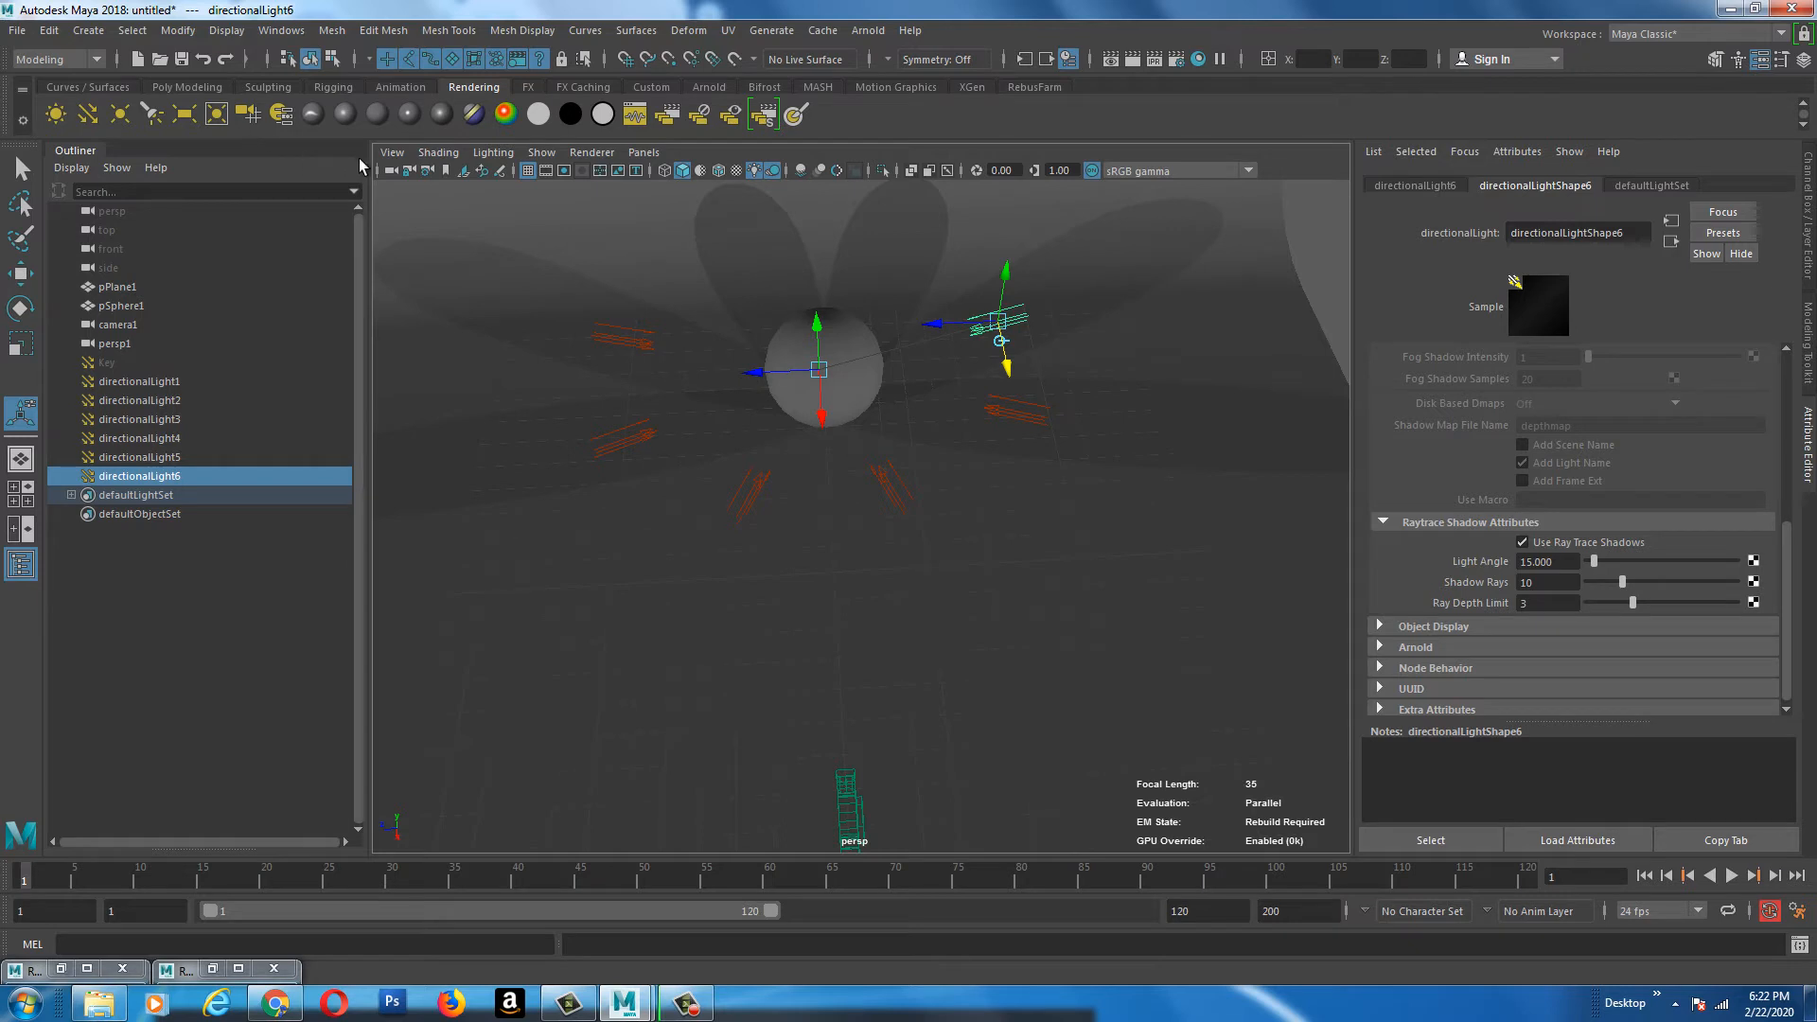
Duplicate directionalLight6 and move the copy high above the sphere on its centre line, aimed down at it
alt+drag(1021, 405, 949, 389)
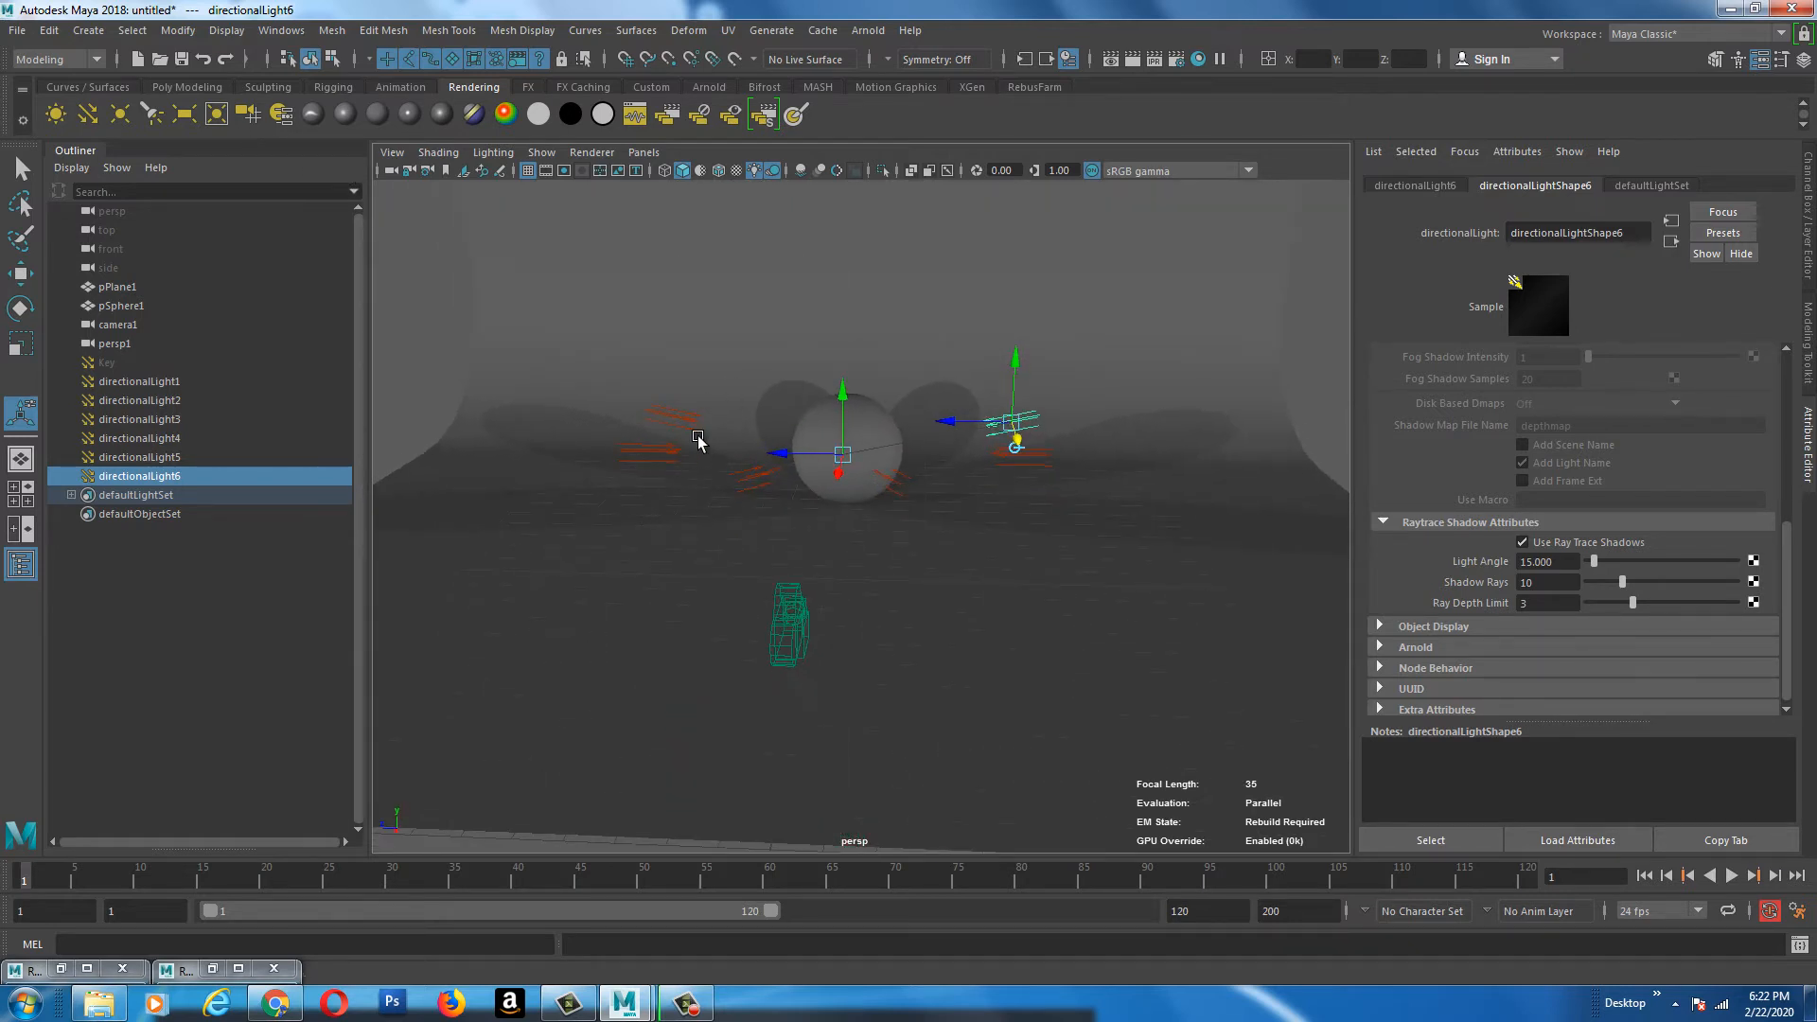
alt+drag(839, 477, 1018, 427)
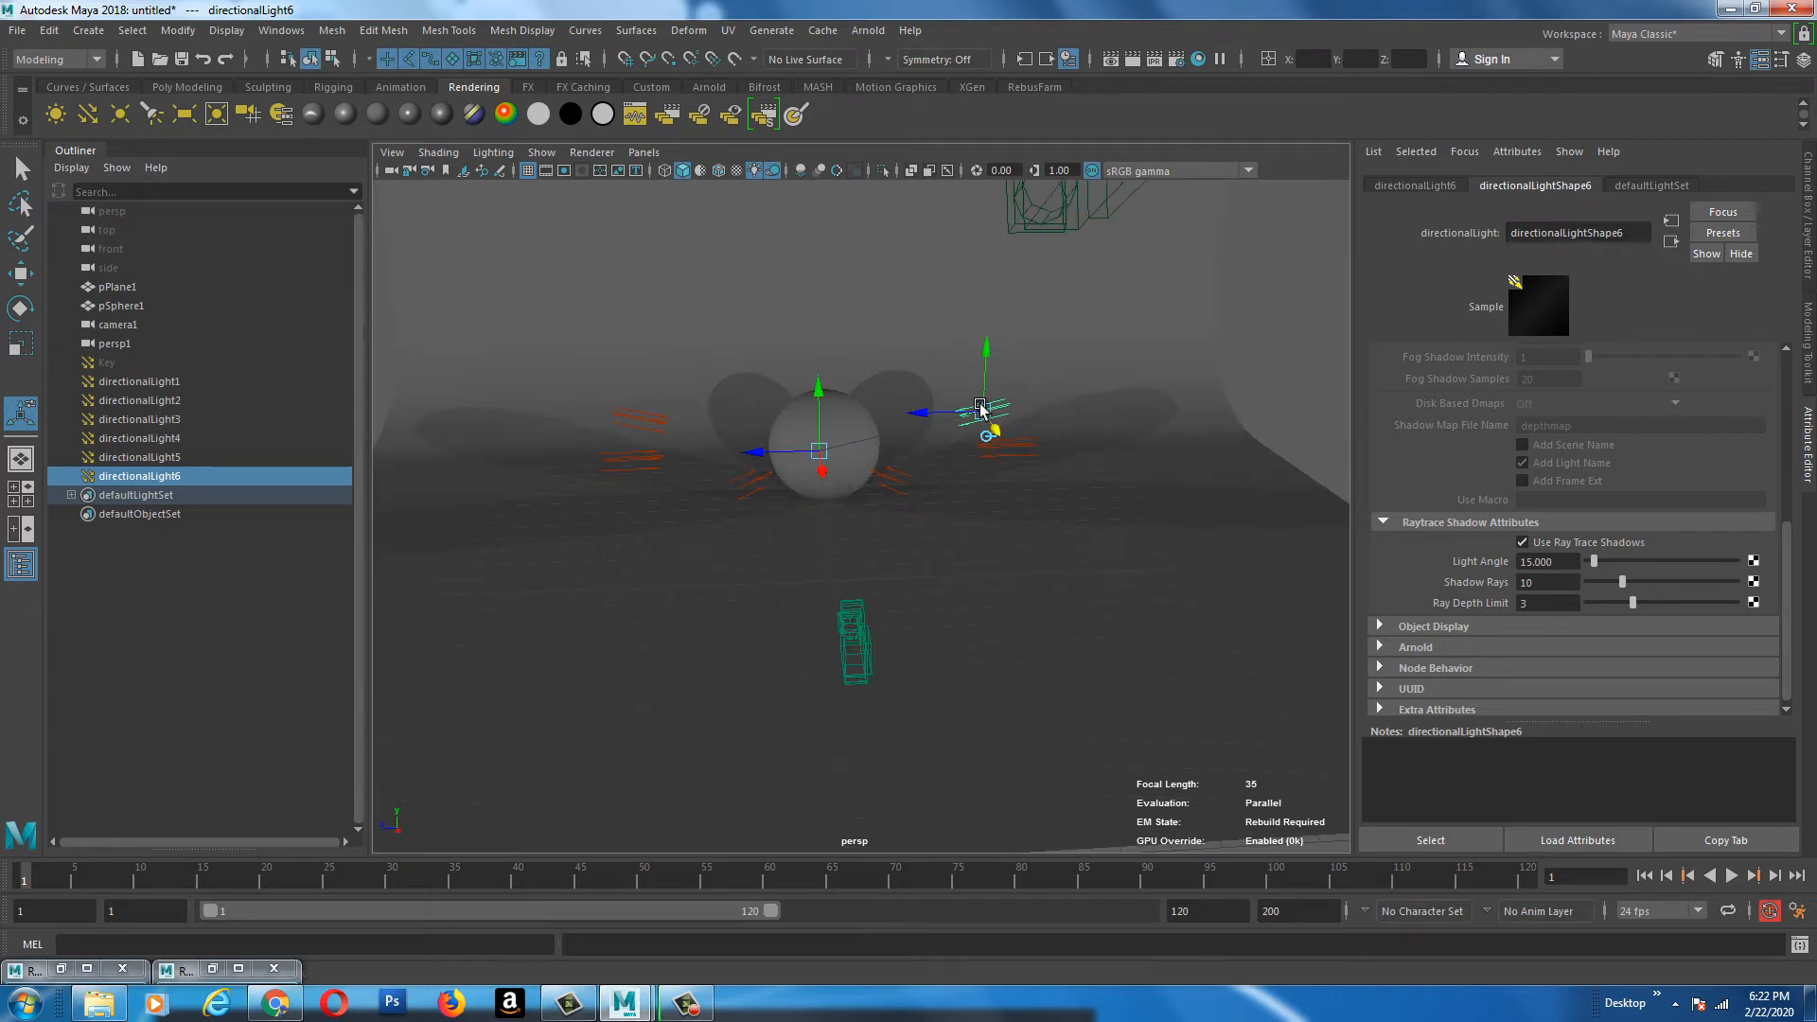
alt+drag(729, 413, 823, 369)
alt+right_drag(722, 359, 819, 356)
alt+drag(957, 466, 1087, 497)
key(ctrl+d)
drag(1010, 287, 1014, 177)
alt+drag(957, 389, 611, 286)
key(ctrl+z)
drag(653, 353, 1017, 369)
Duplicate the overhead light and lower the copy to the raised front centre of the sphere, then pull it slightly closer
key(ctrl+d)
drag(994, 257, 1007, 368)
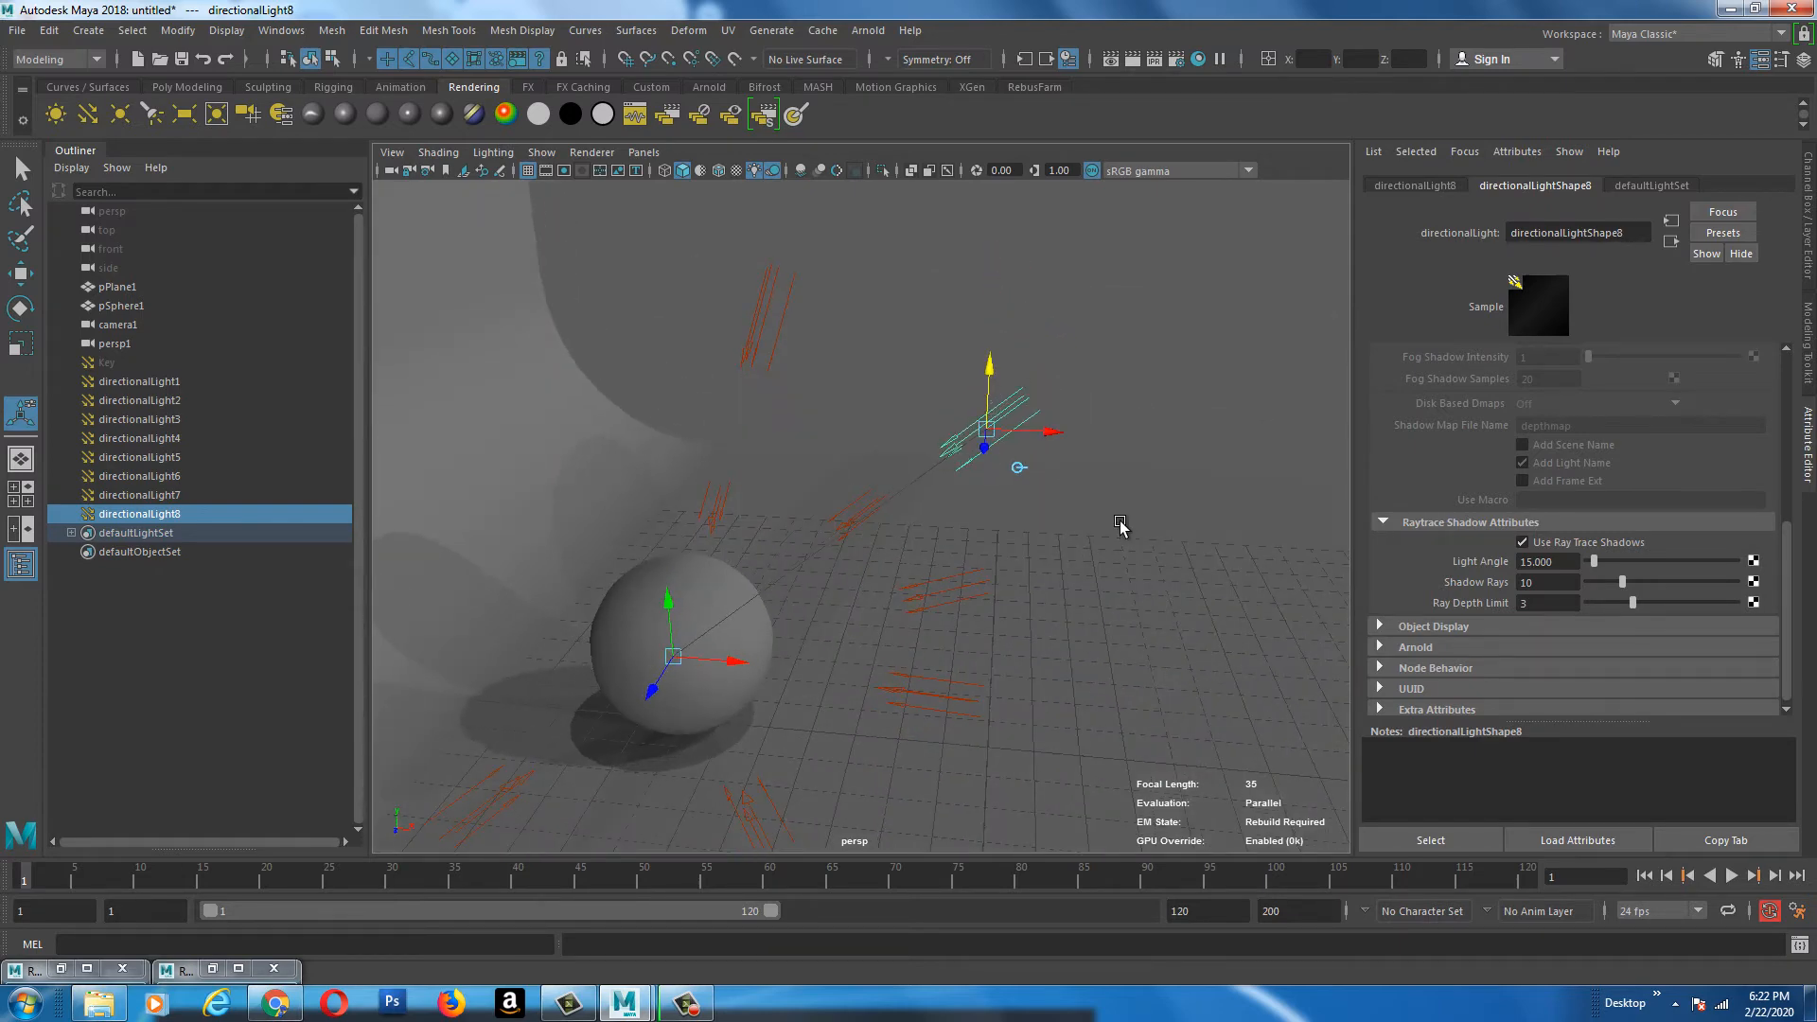
drag(1048, 430, 995, 433)
alt+drag(1058, 483, 916, 613)
alt+drag(820, 479, 856, 428)
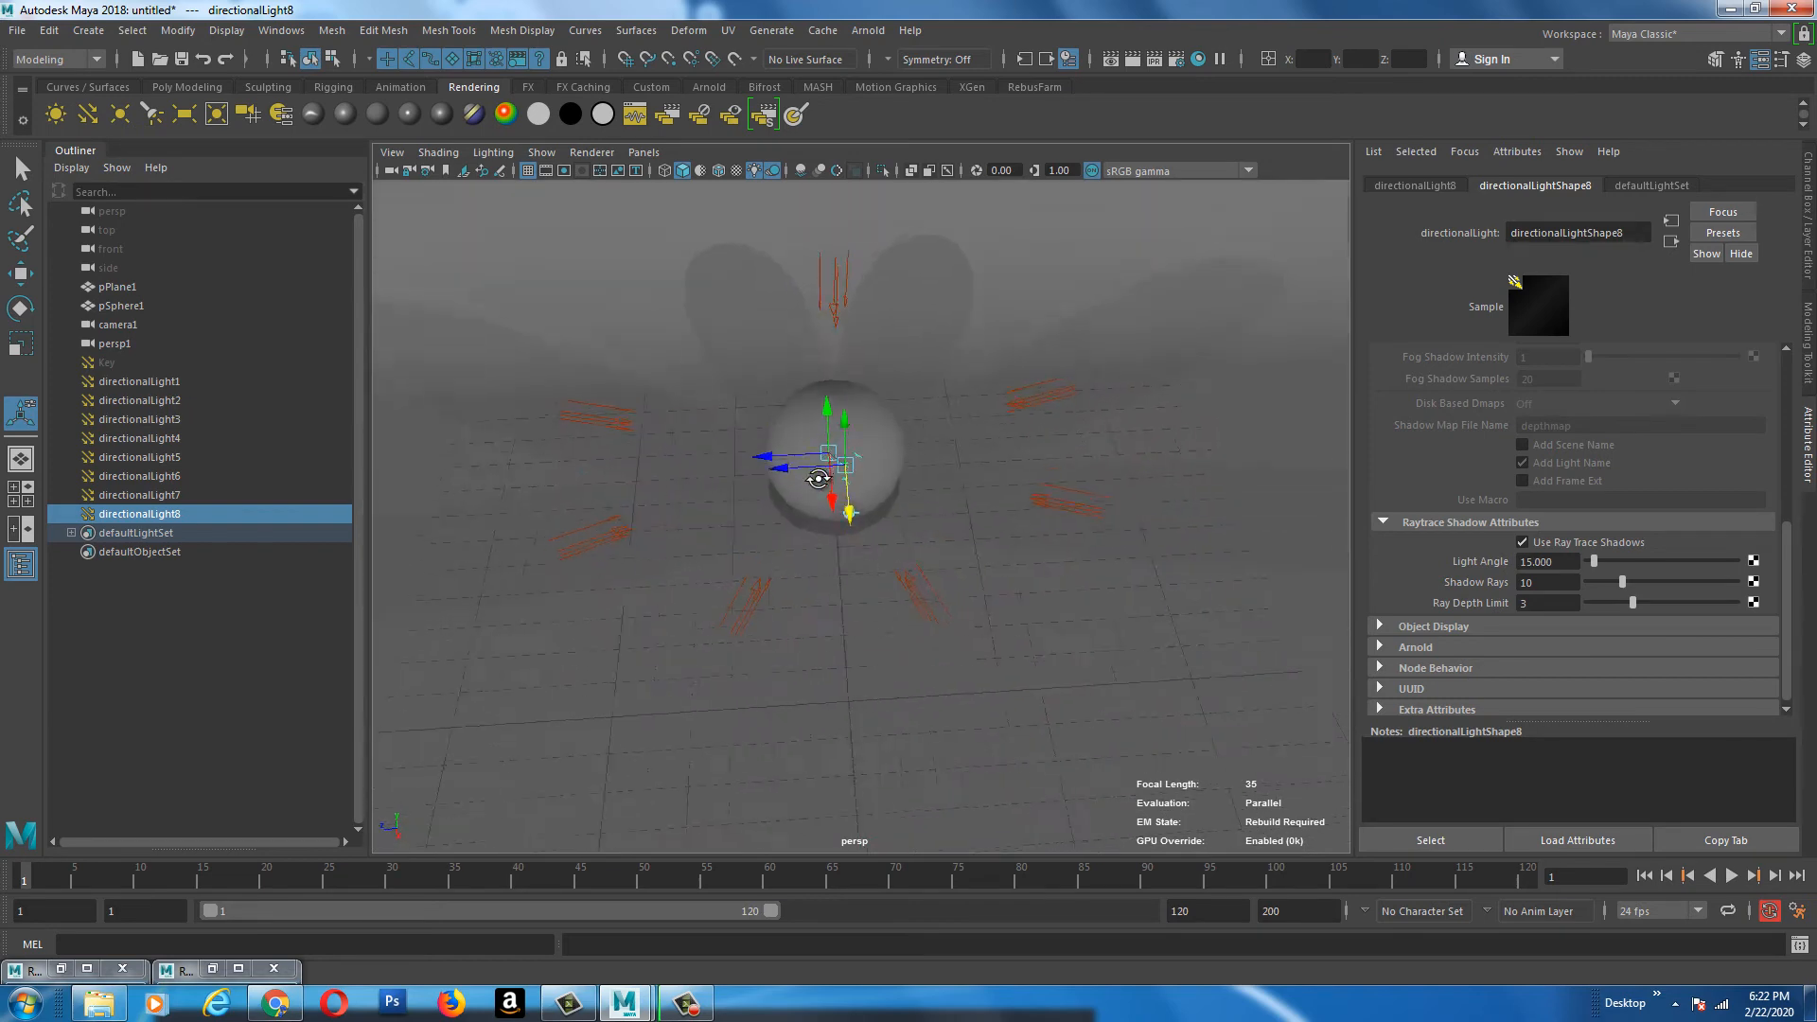
Select directionalLight1, check the light arrangement through camera1, and switch the viewport to persp1
click(610, 423)
alt+drag(727, 473, 722, 483)
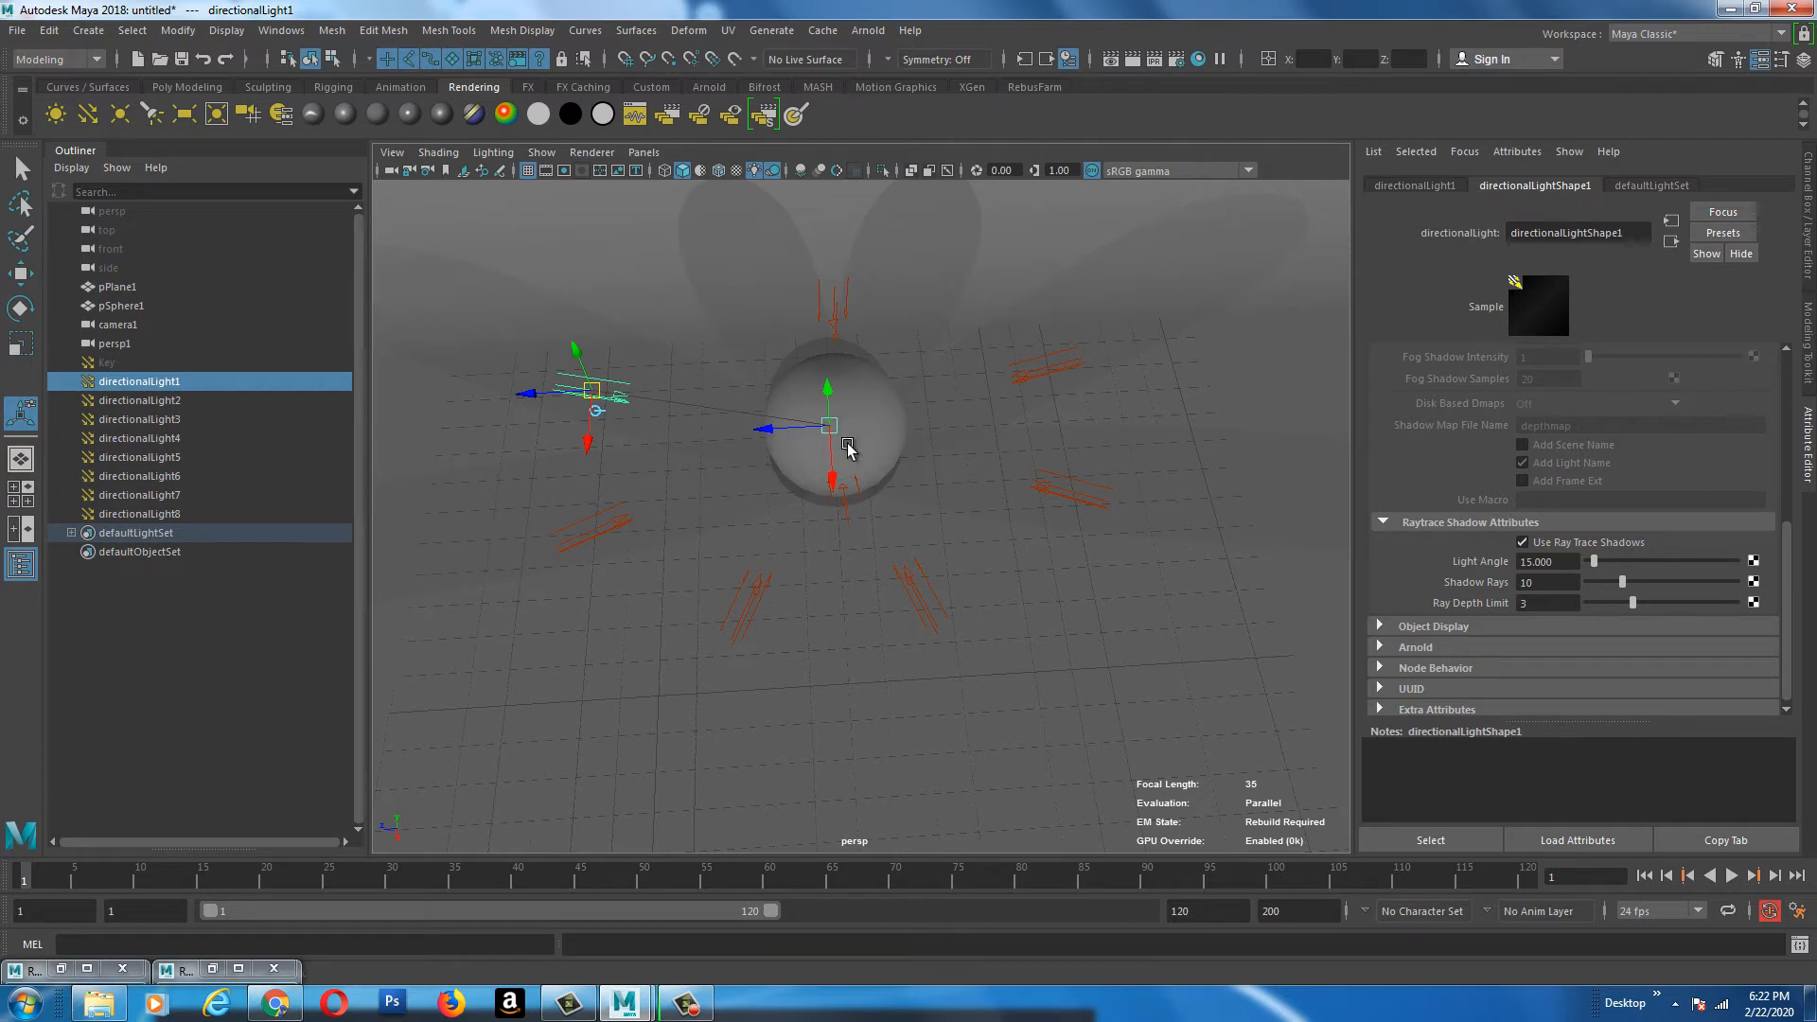
click(643, 153)
mouse_move(691, 175)
click(918, 175)
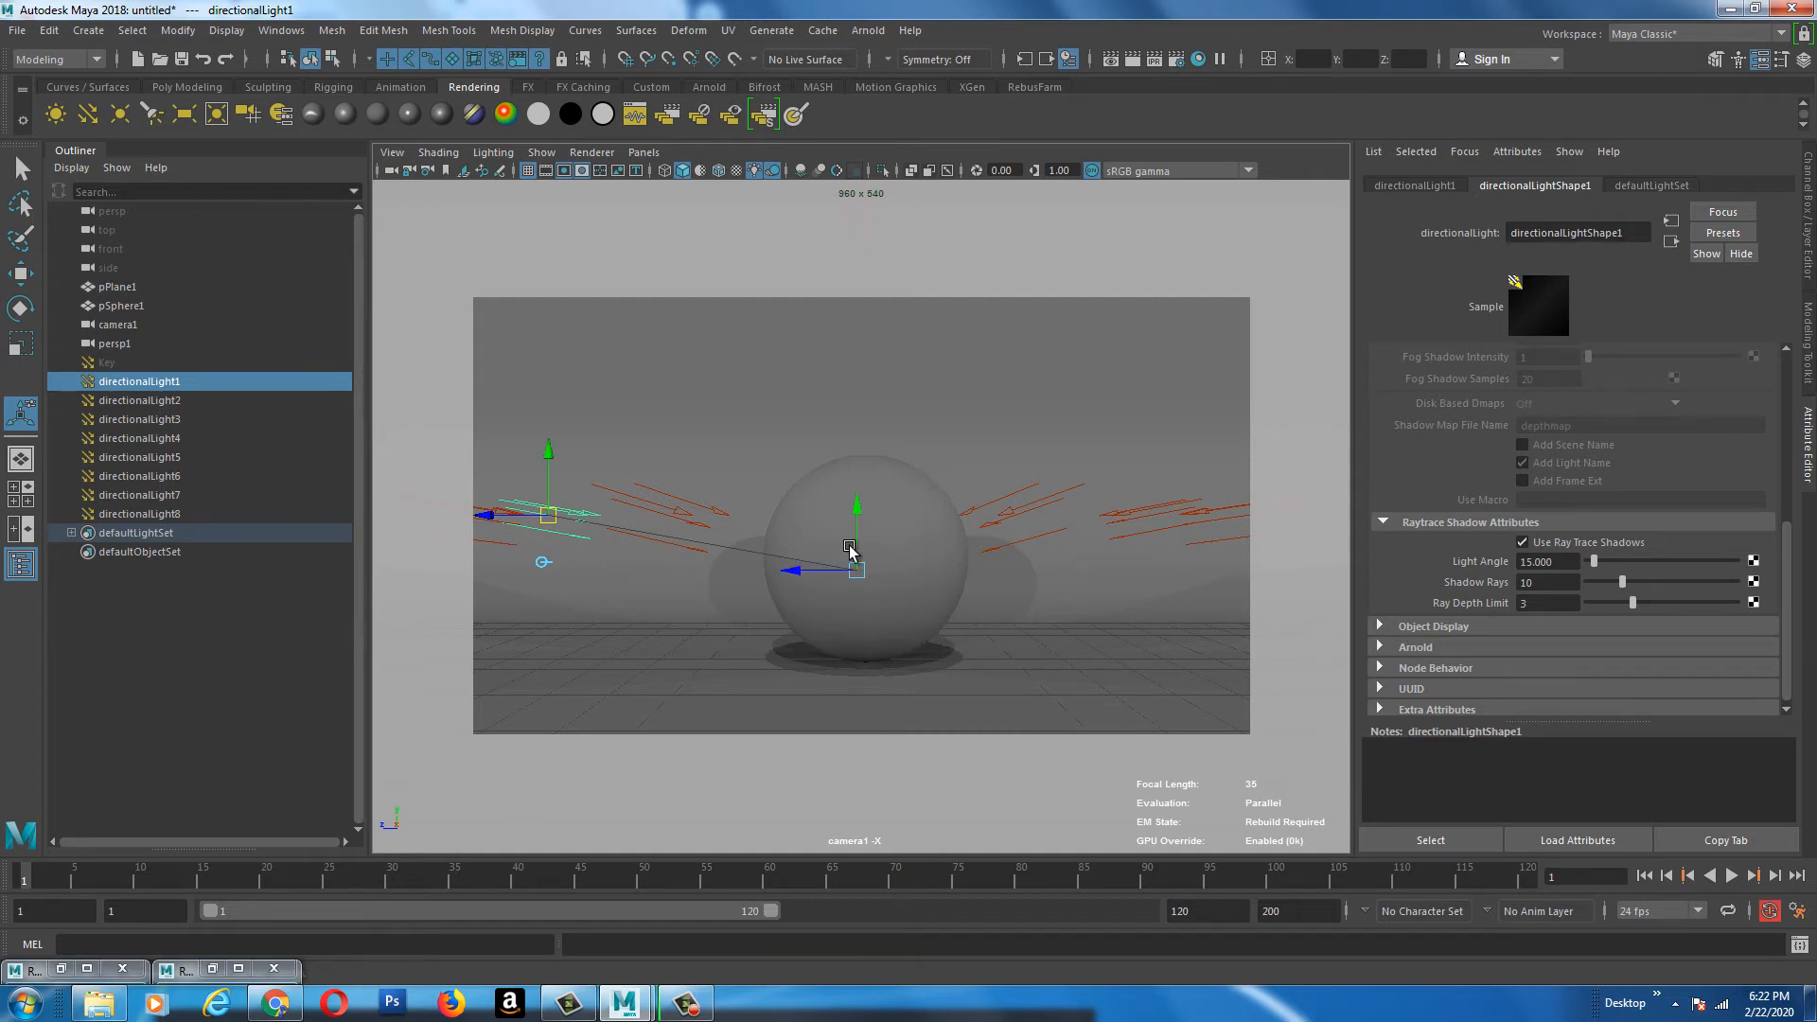
click(644, 153)
mouse_move(719, 171)
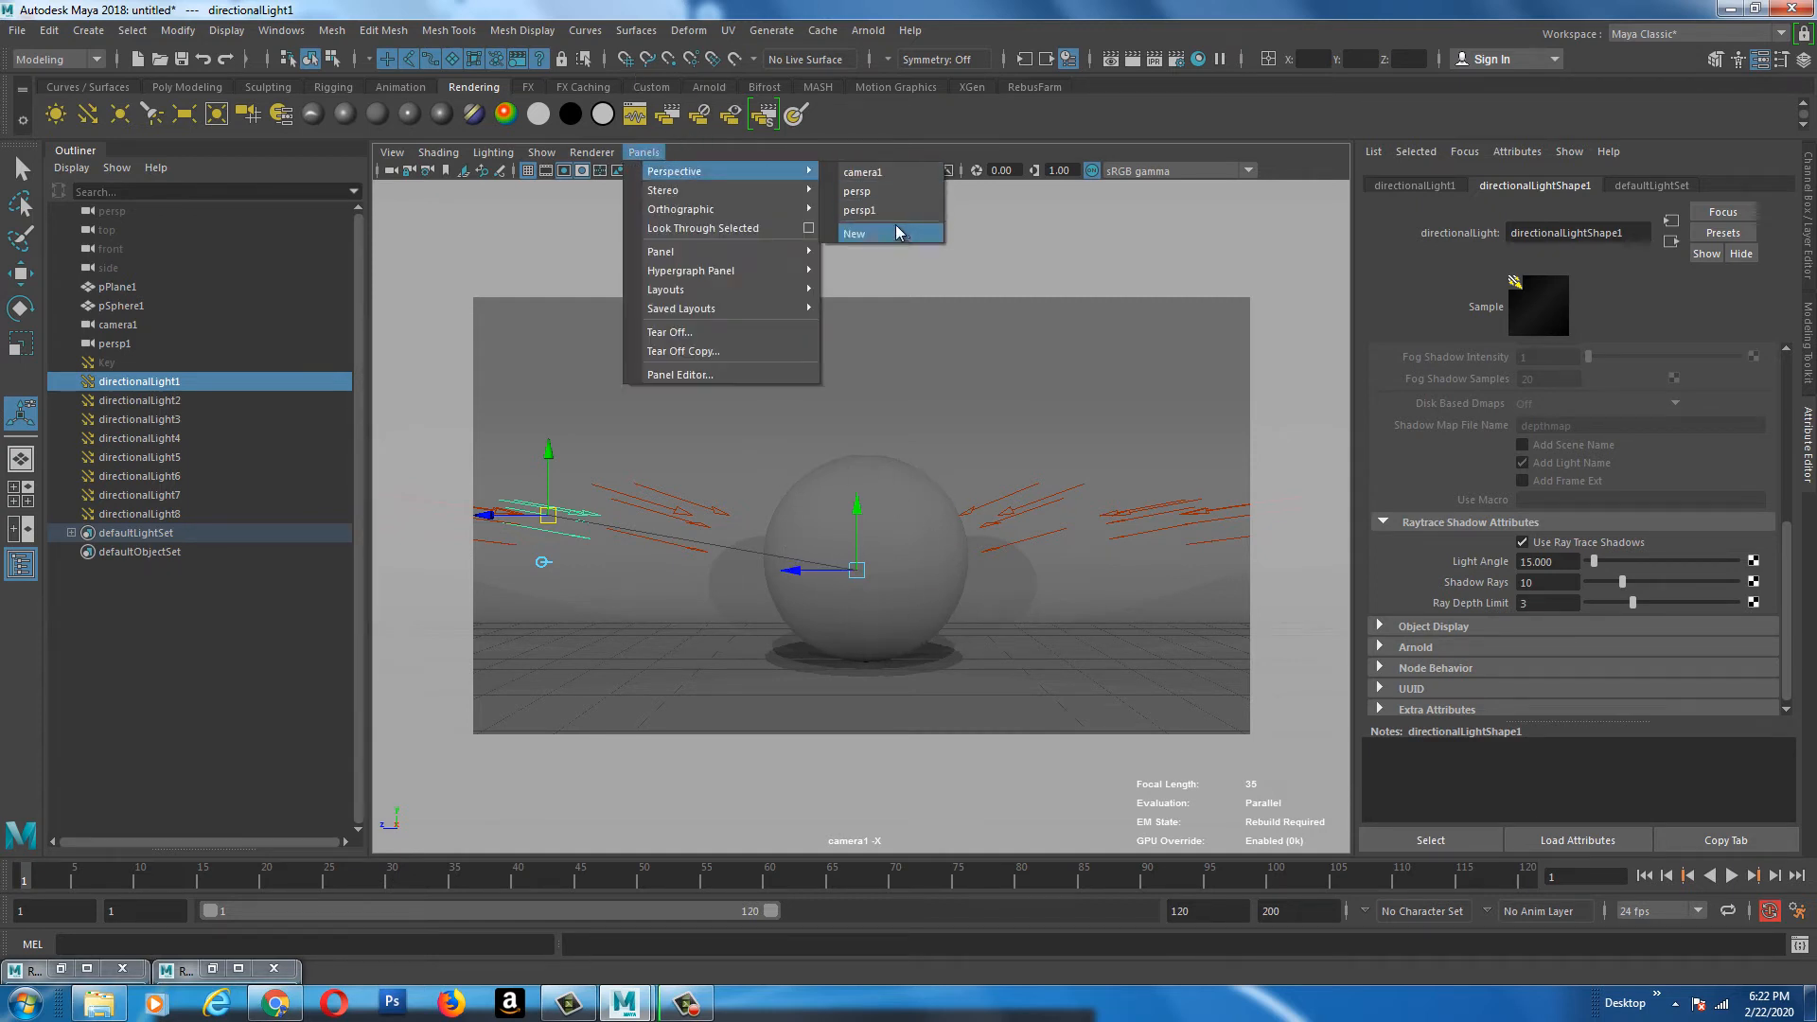
click(900, 234)
Duplicate directionalLight1 and move the copy to the rear left of the sphere, keeping it aimed at the sphere
alt+drag(650, 507, 792, 502)
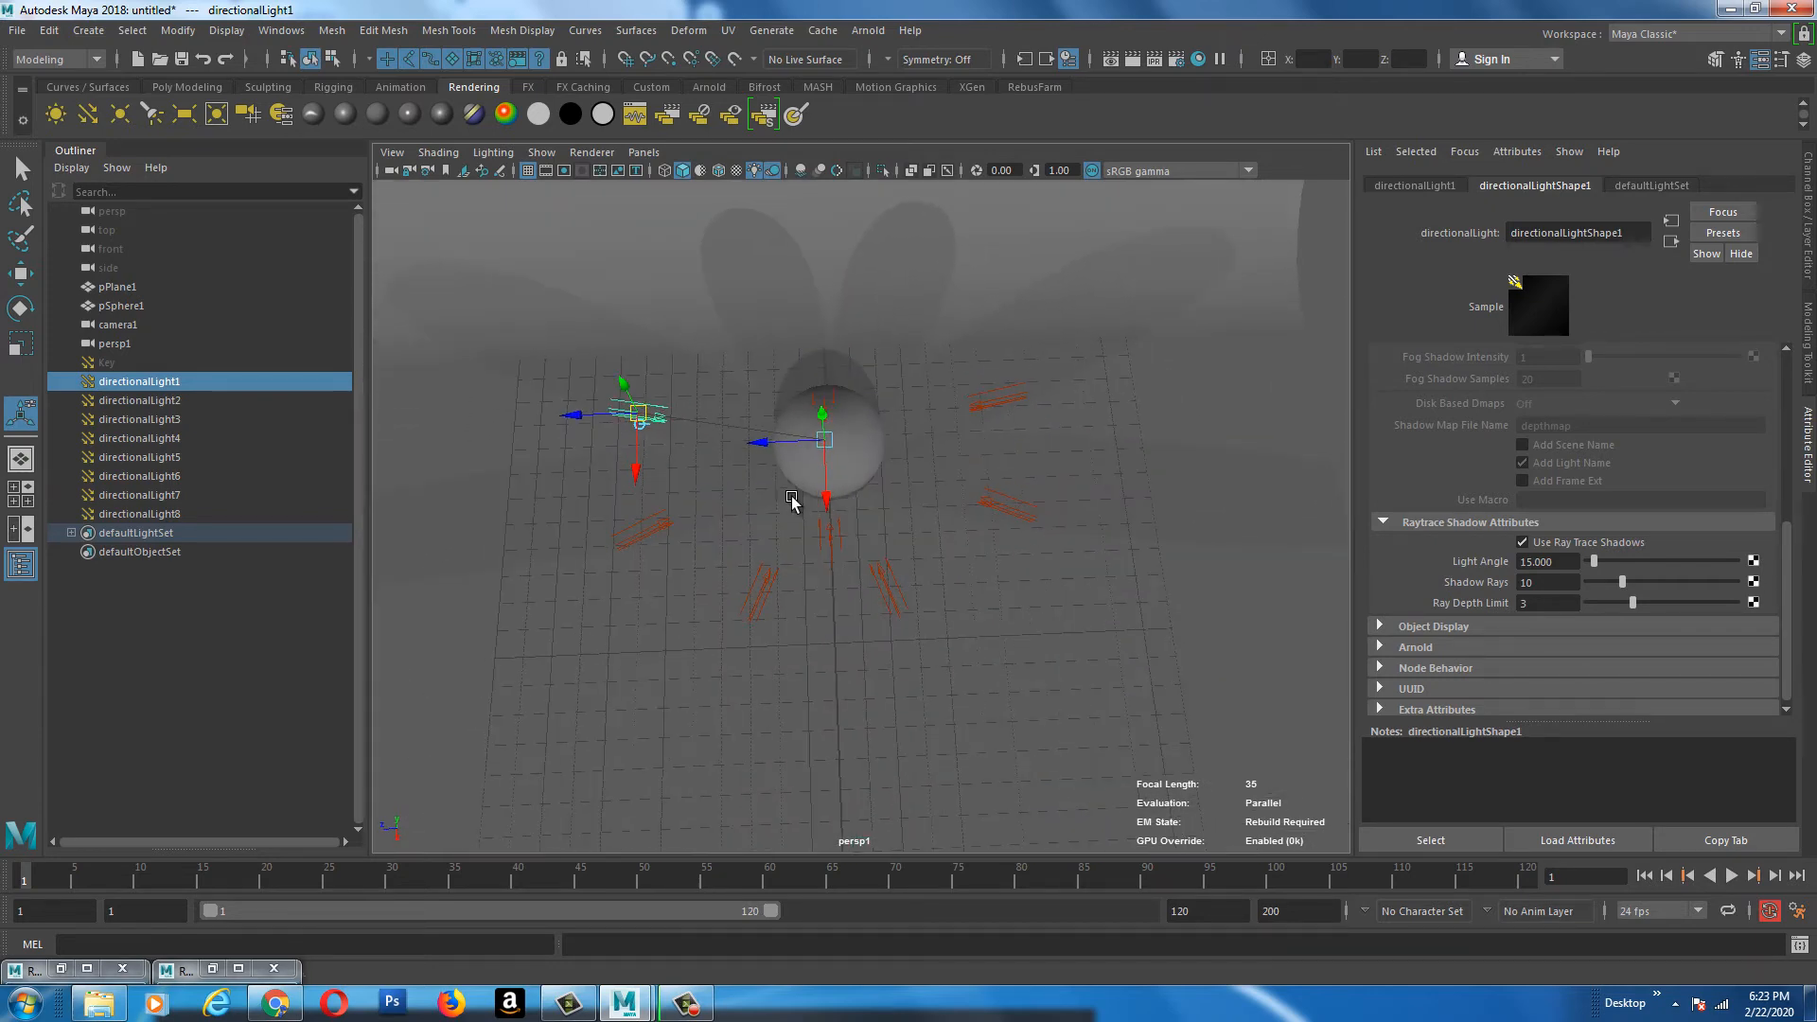
key(ctrl+d)
drag(635, 470, 673, 389)
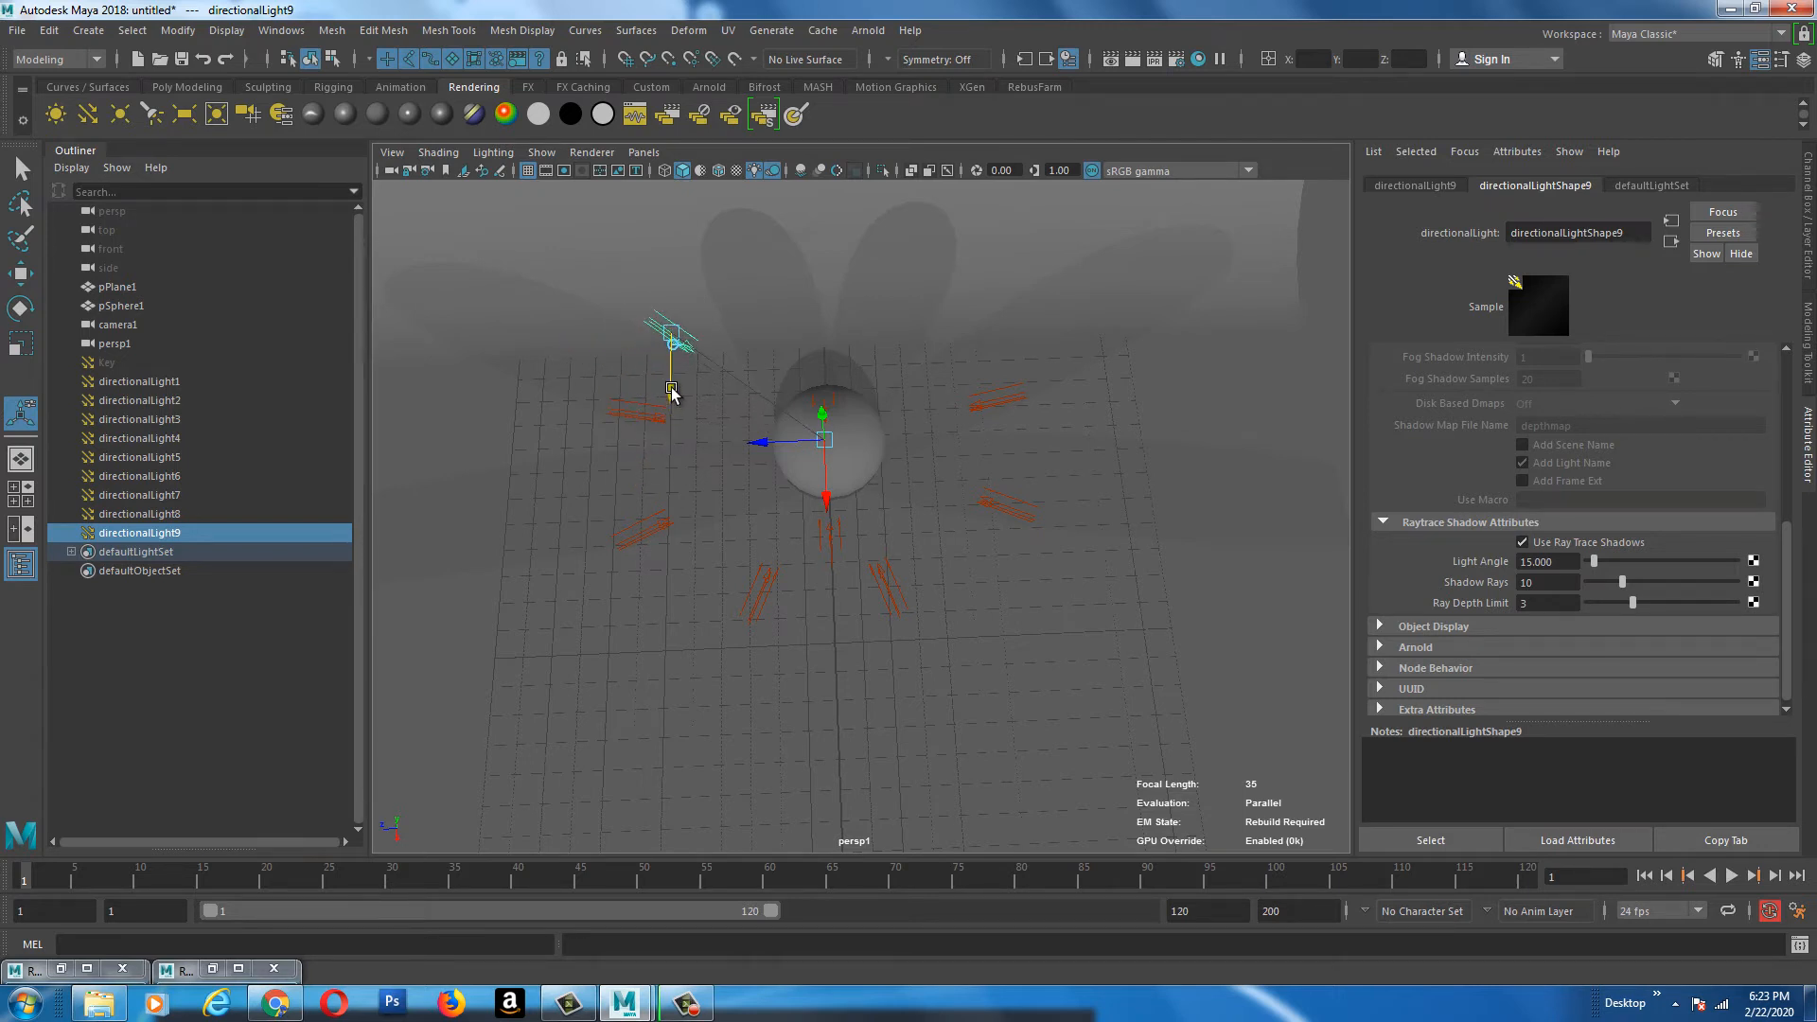
Duplicate directionalLight9 and move the copy across to the rear right of the sphere
key(ctrl+d)
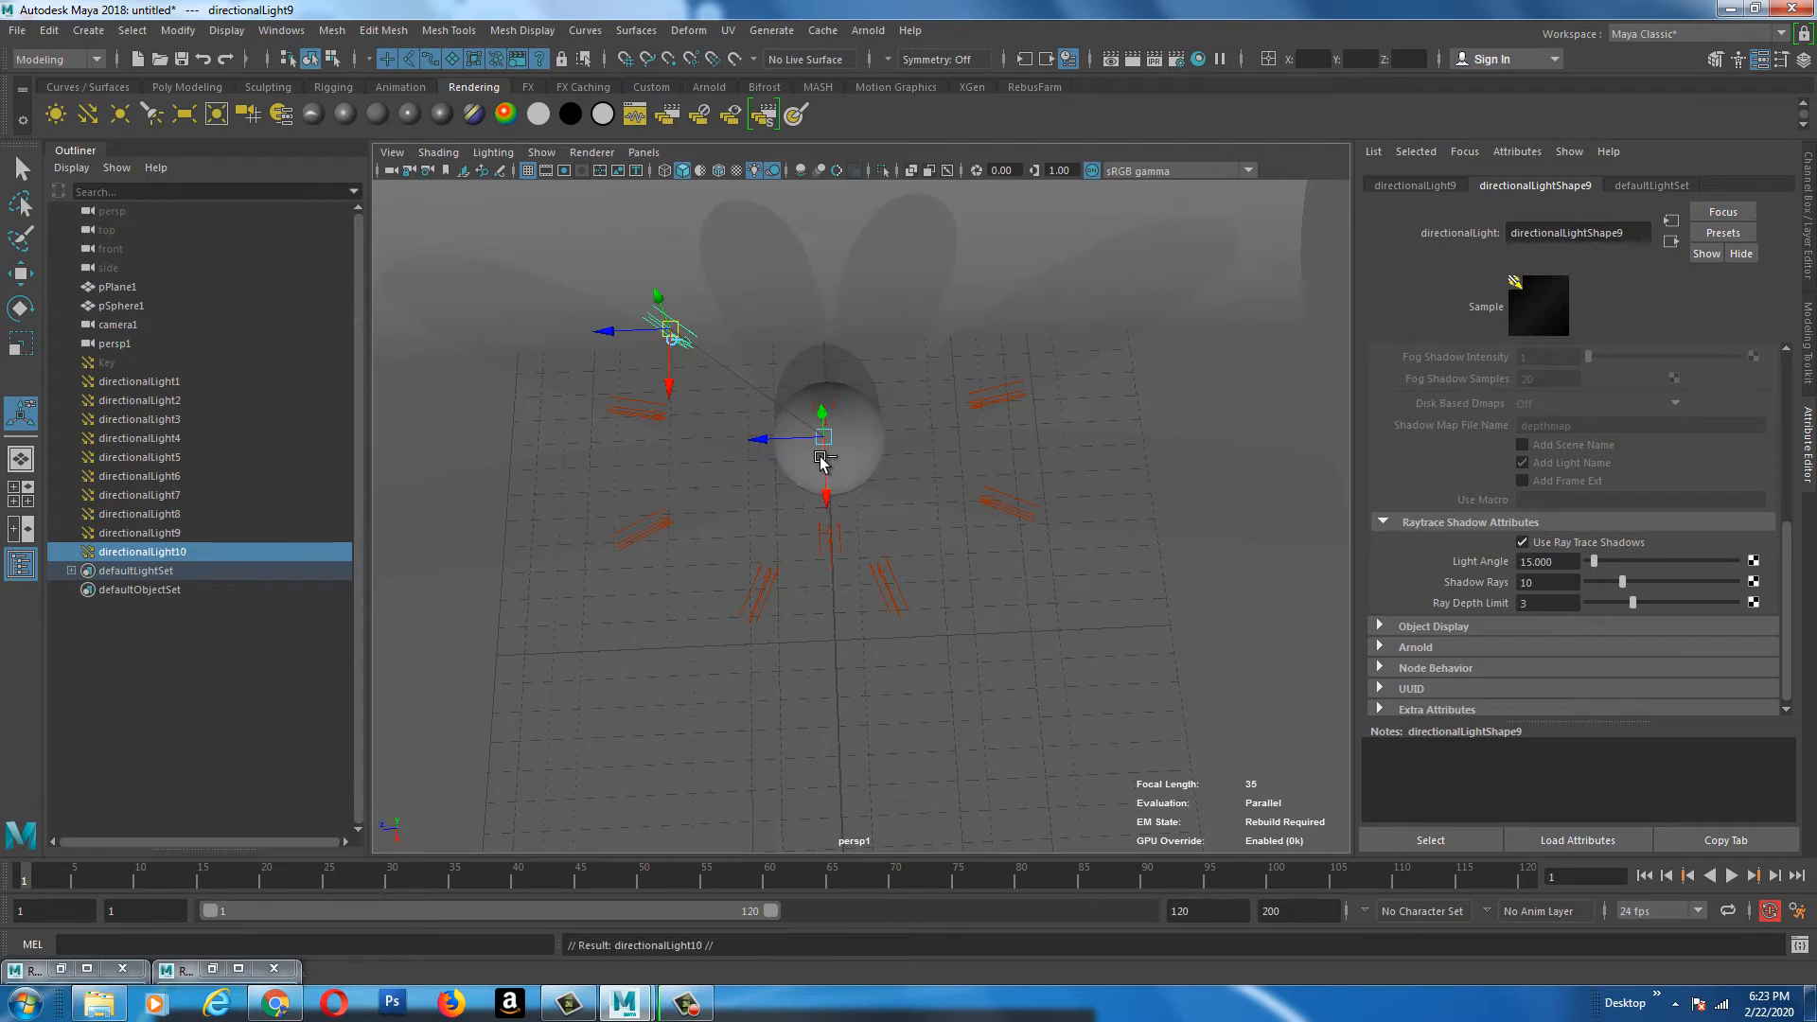
drag(637, 333, 938, 331)
alt+drag(912, 471, 937, 380)
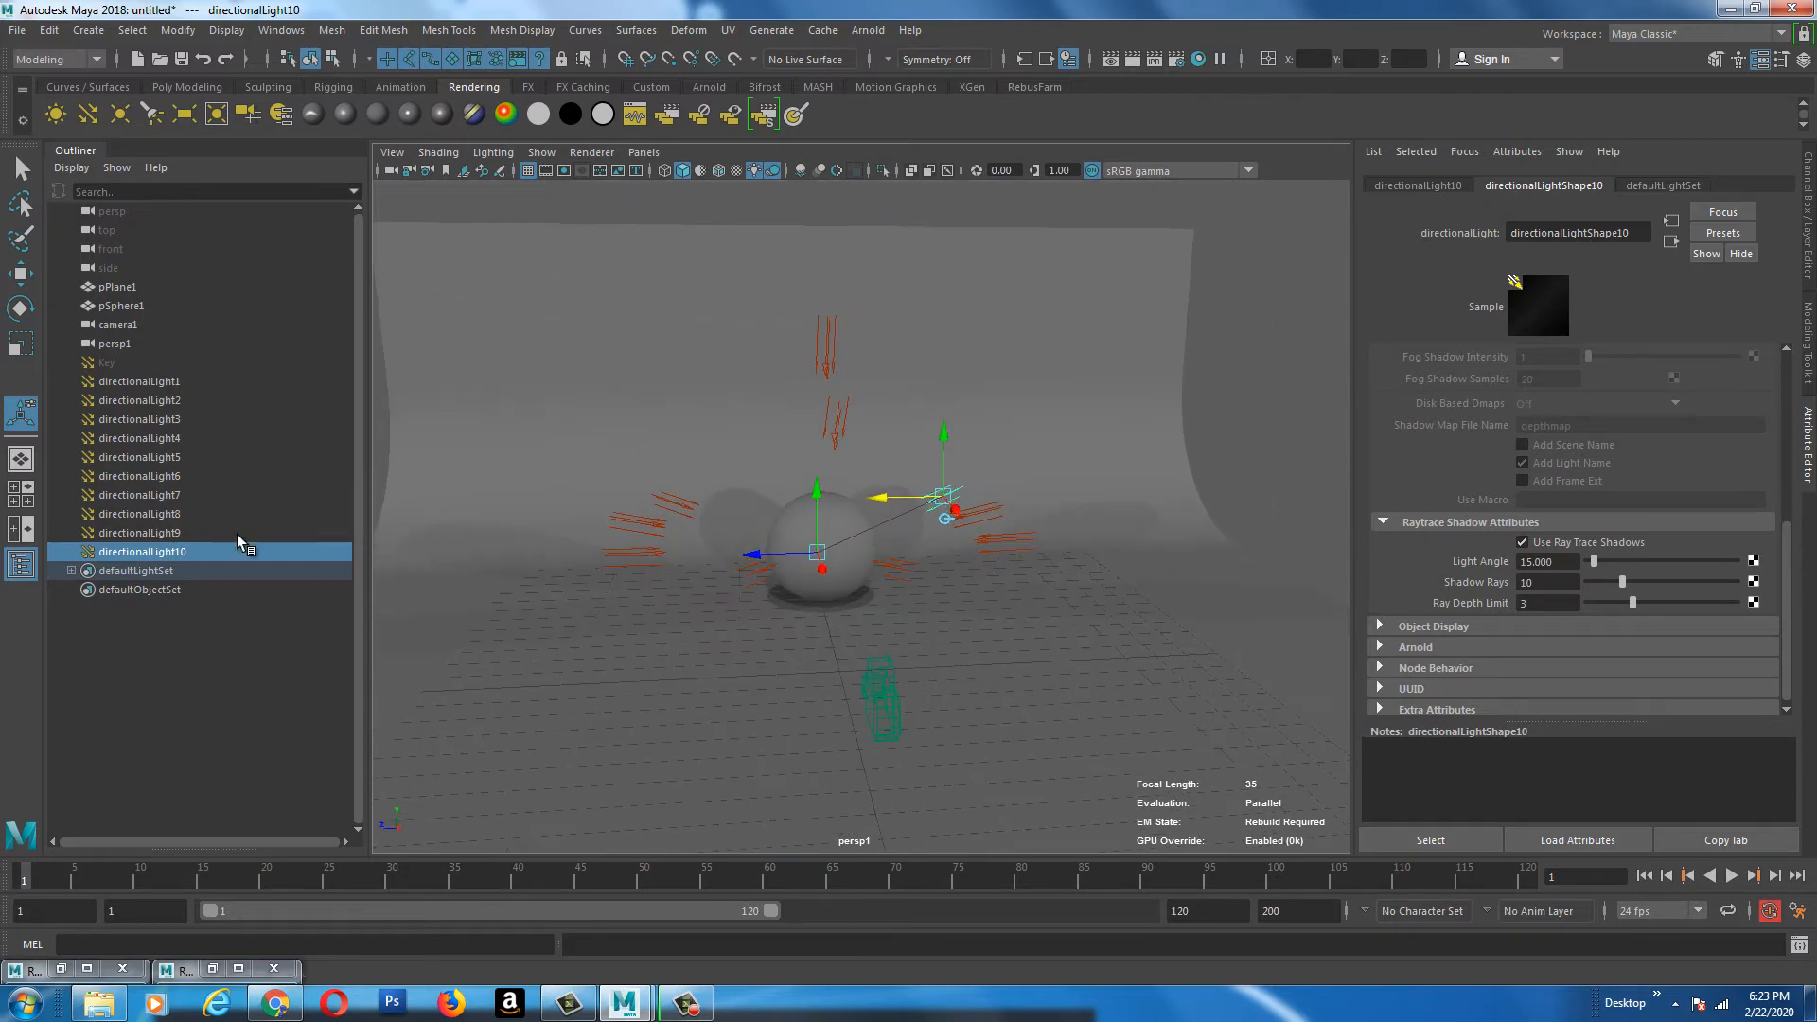
Group the fill lights directionalLight1 through directionalLight10 together
click(149, 379)
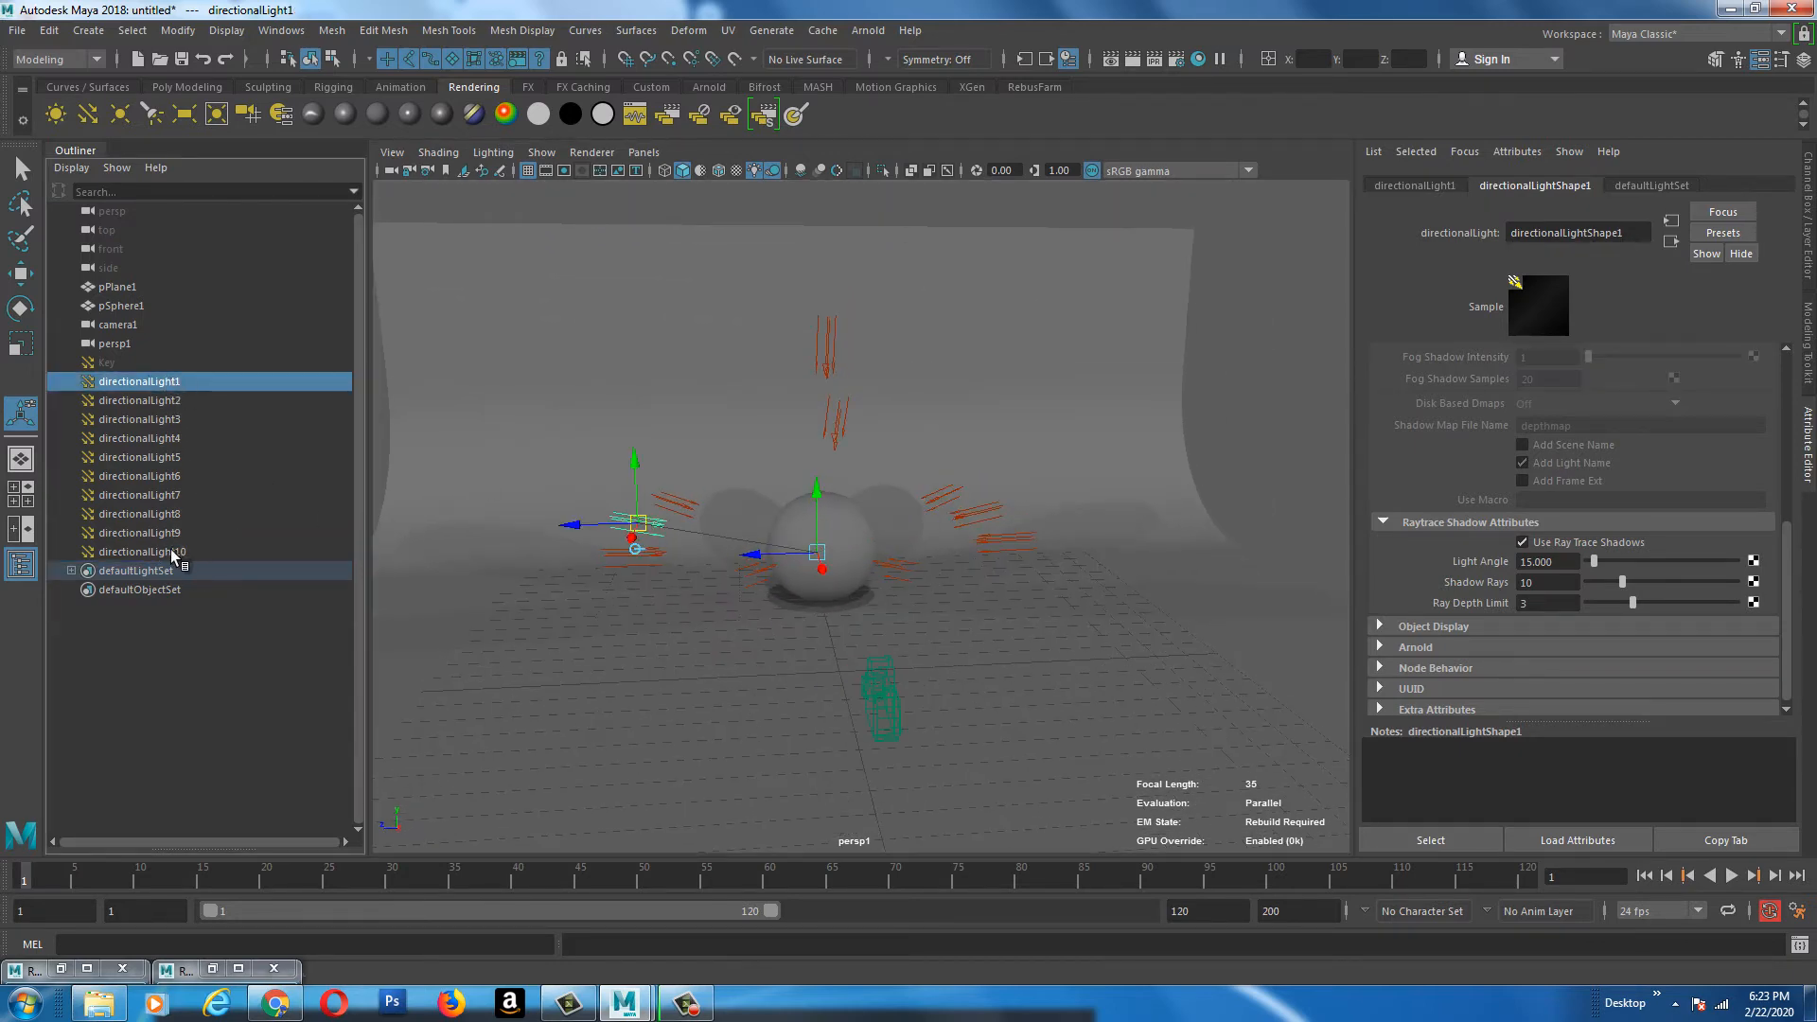
alt+drag(694, 536, 799, 531)
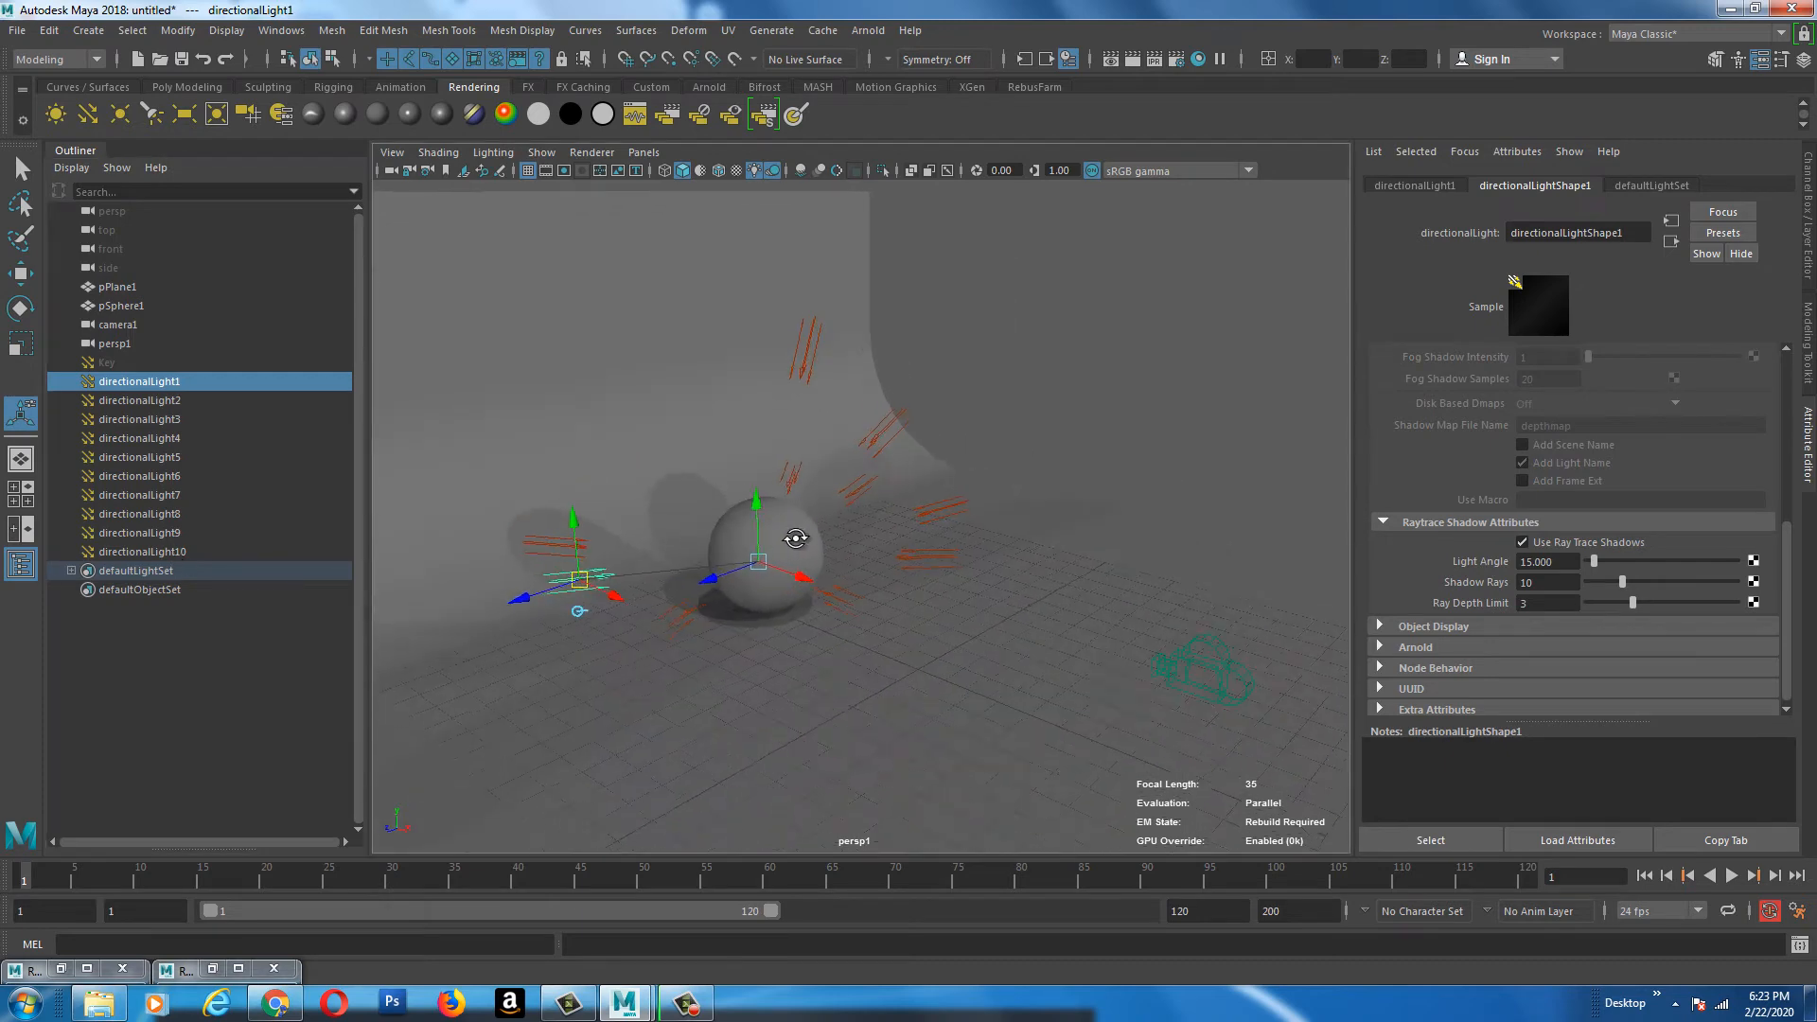
shift+click(201, 551)
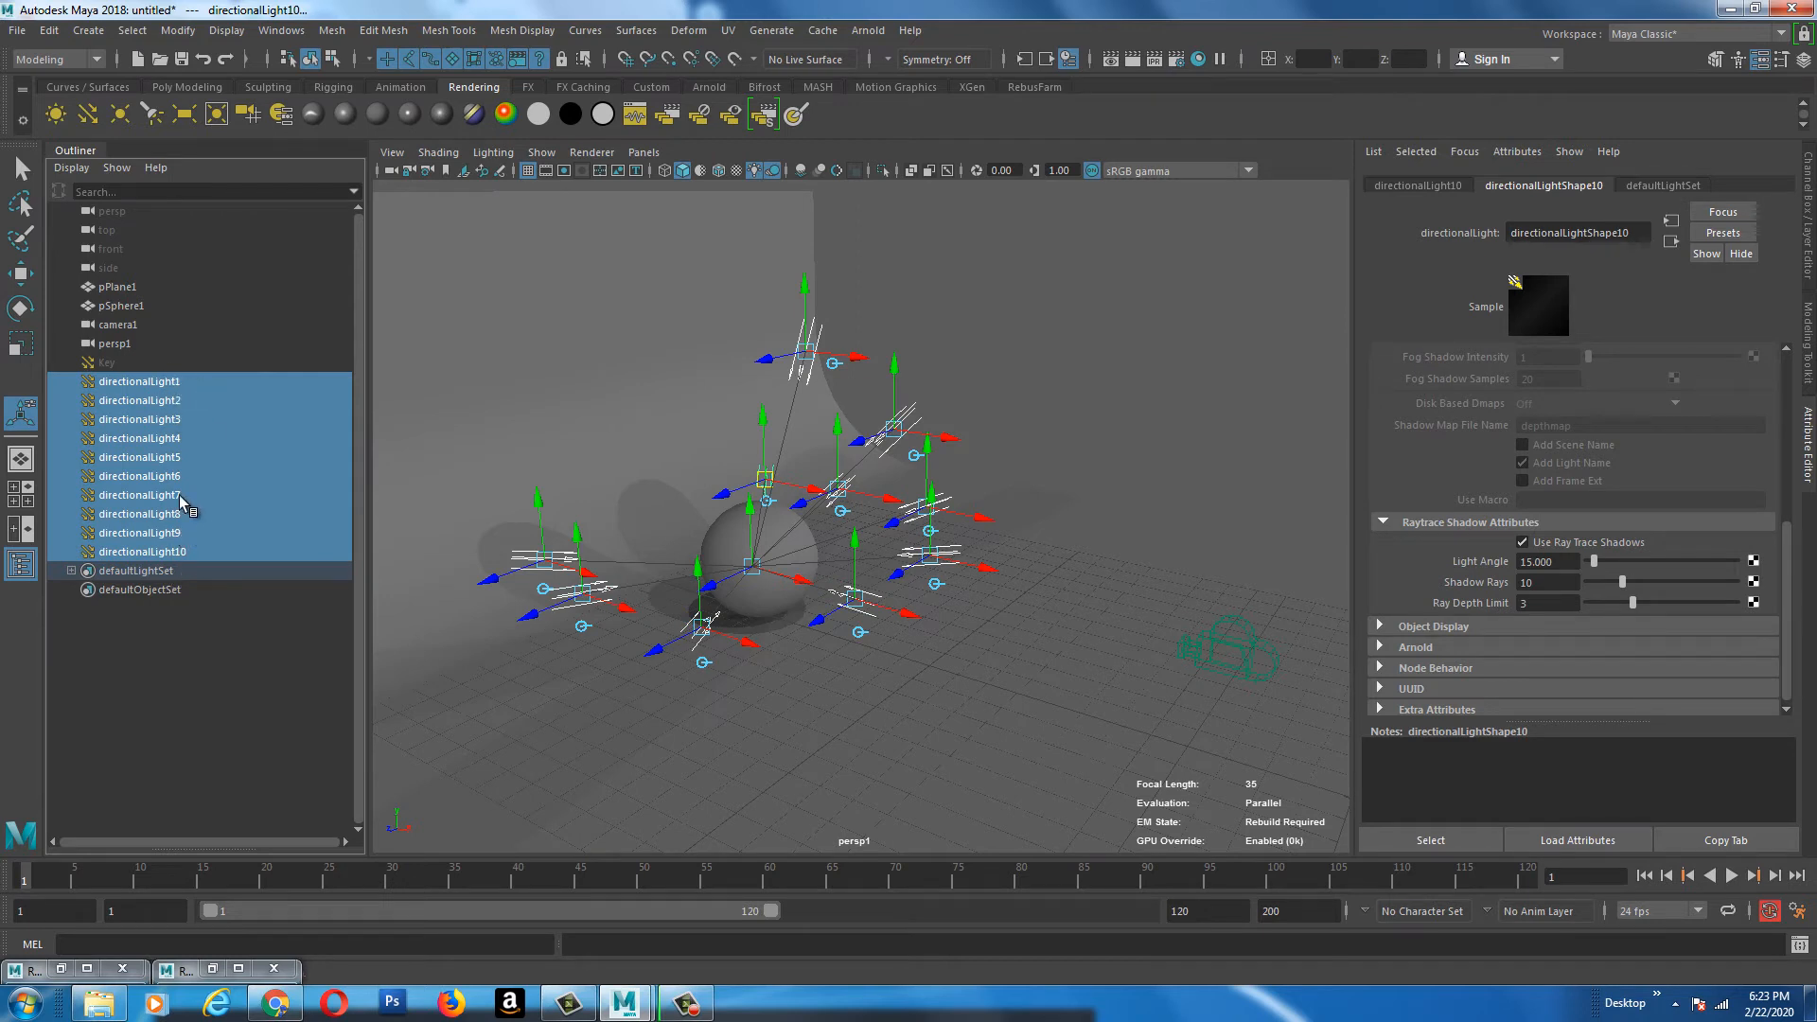
key(ctrl+g)
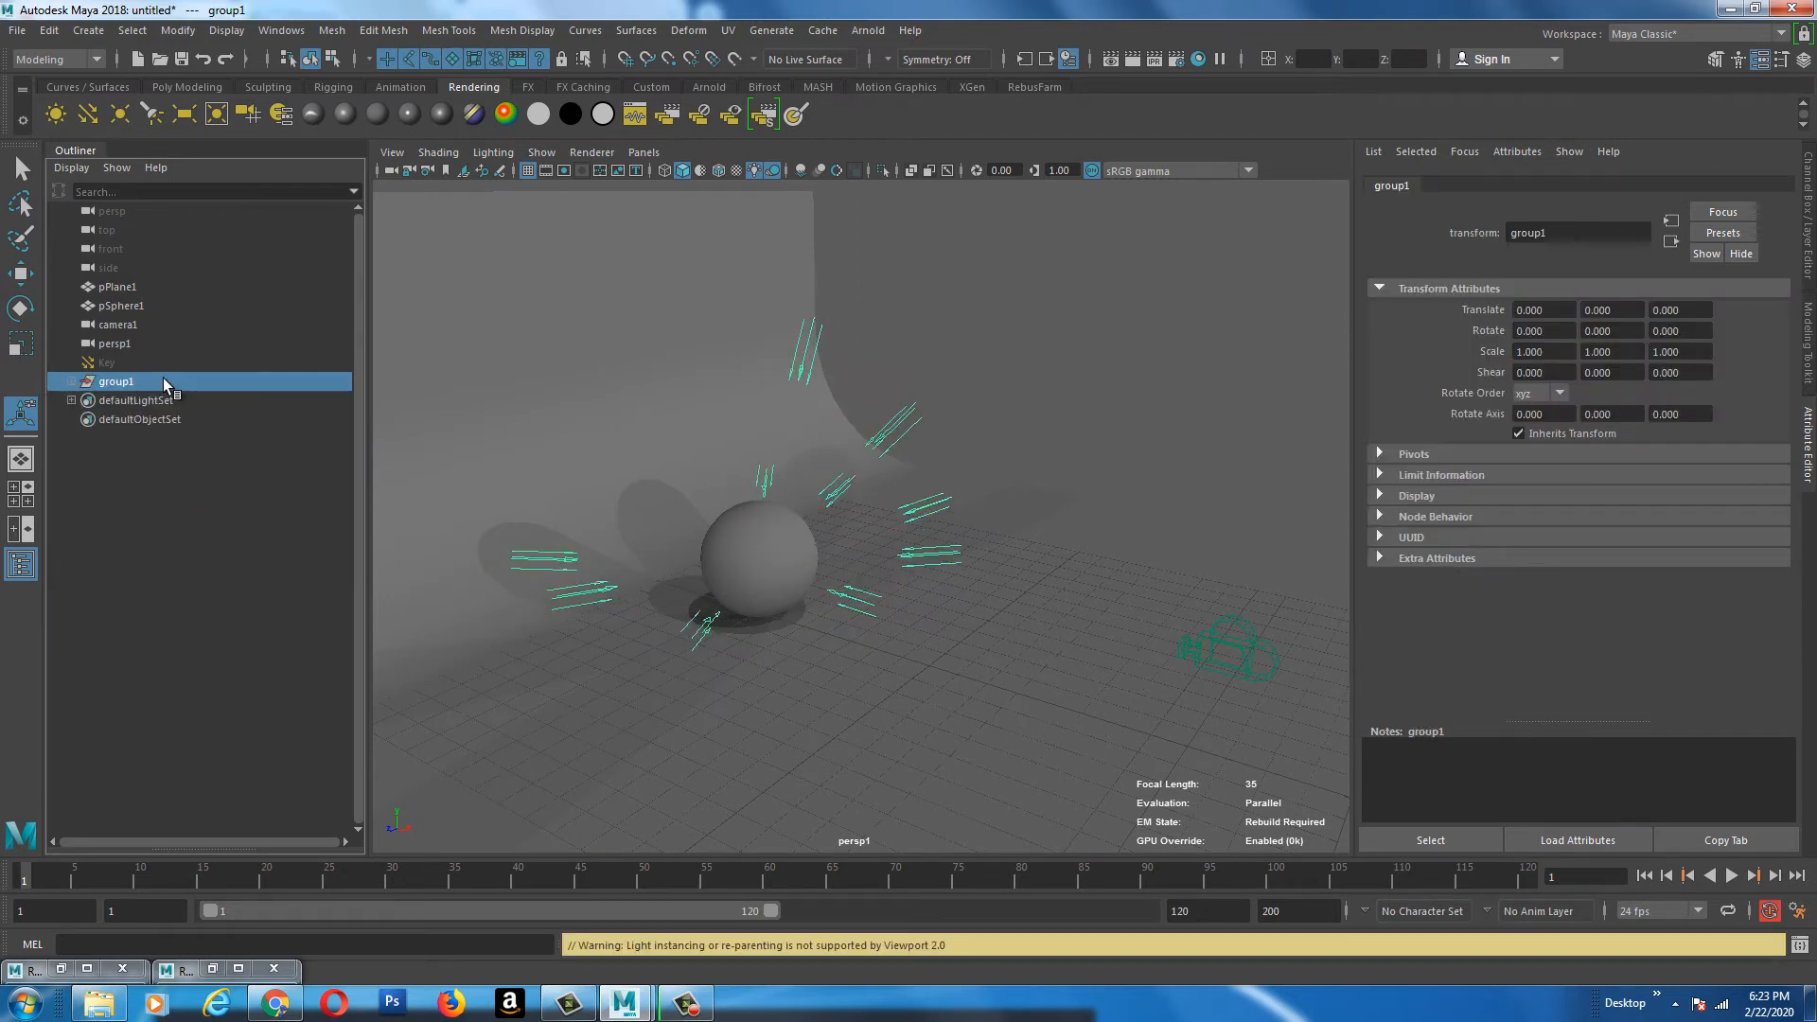
Rename the new light group Fill_Light and keep it selected
double_click(135, 383)
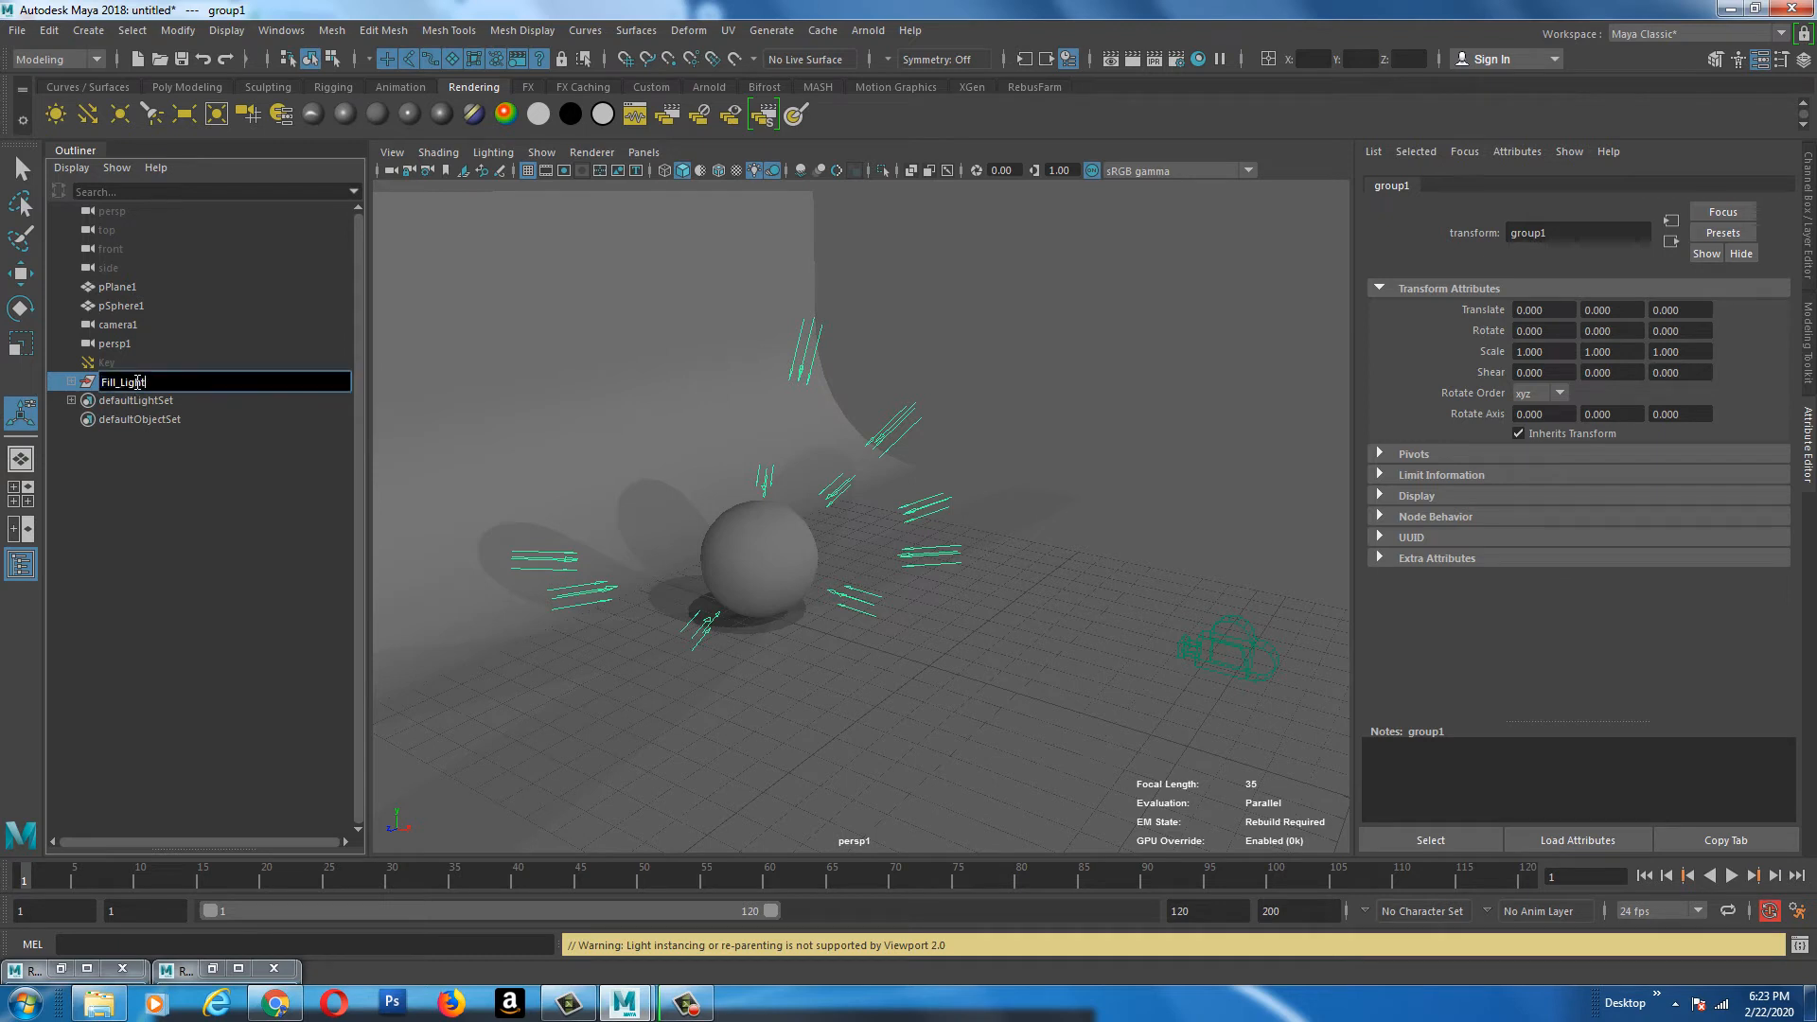
key(Return)
click(161, 534)
click(142, 383)
alt+drag(857, 525, 771, 536)
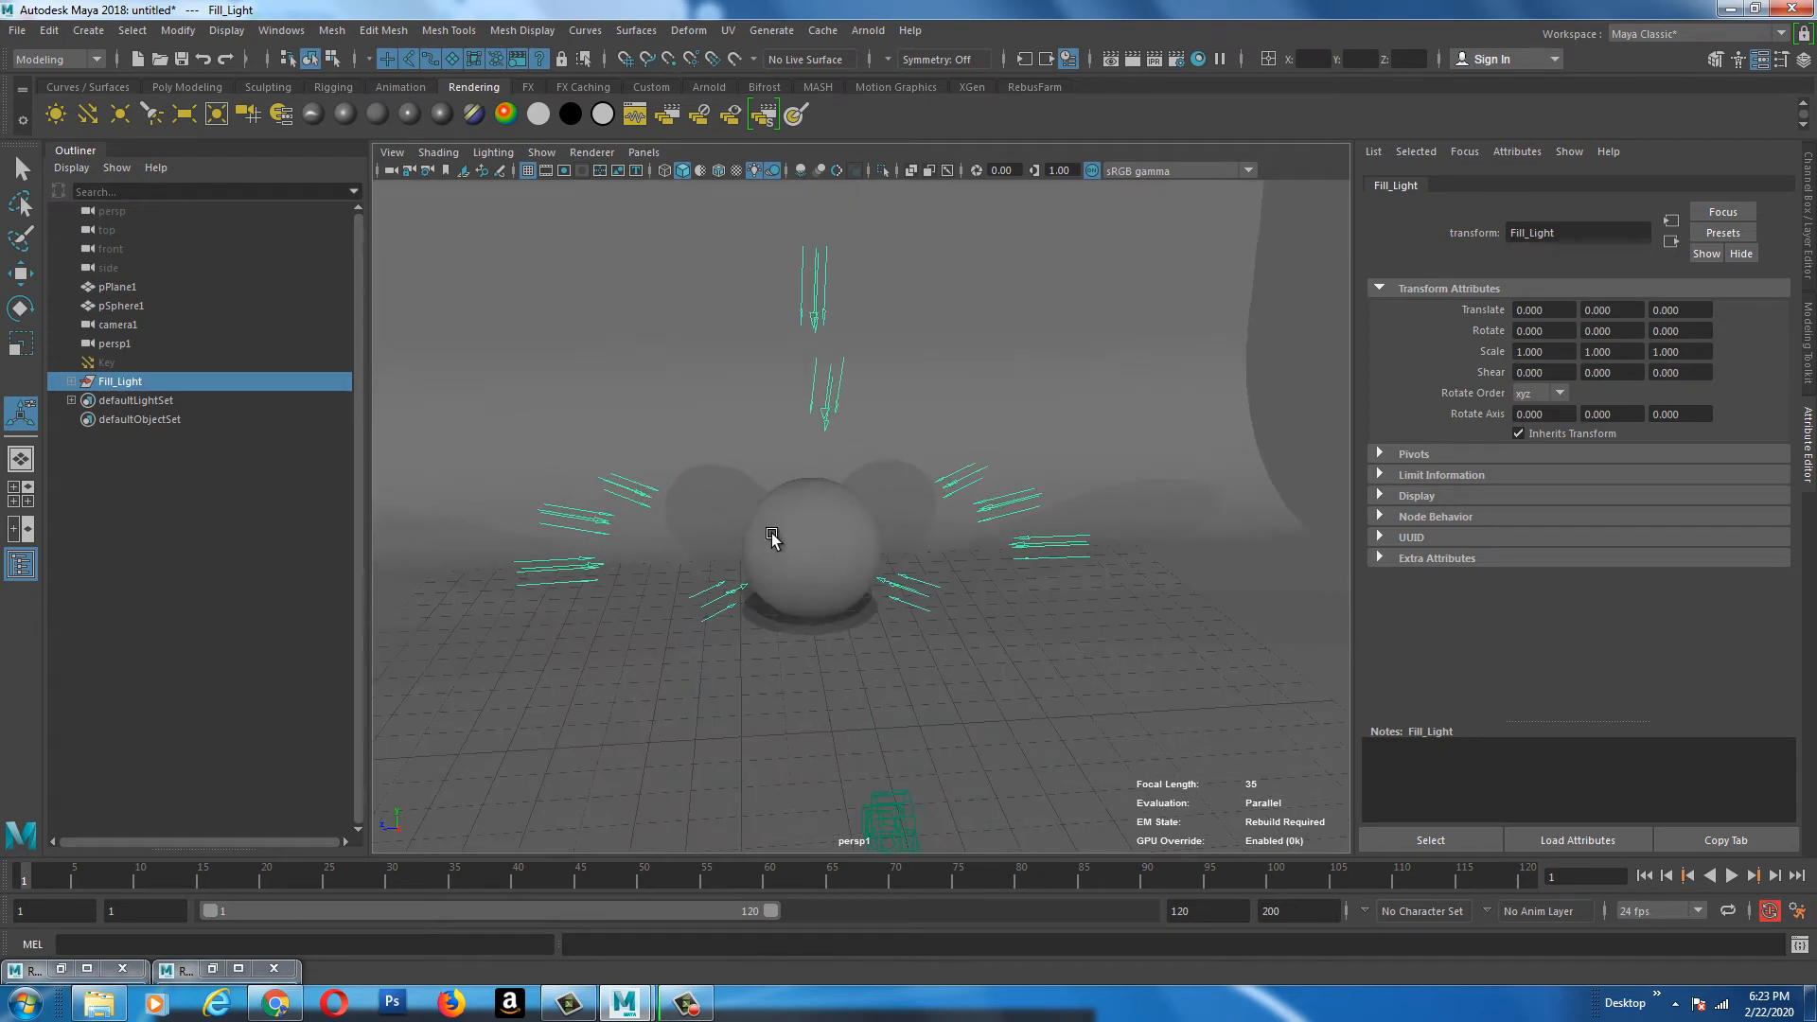
Render the scene through camera1 in Maya Software, examine the sphere's fill shading up close, and minimise the Render View
click(636, 154)
mouse_move(697, 173)
click(907, 165)
click(1116, 59)
drag(1035, 221, 915, 206)
click(612, 261)
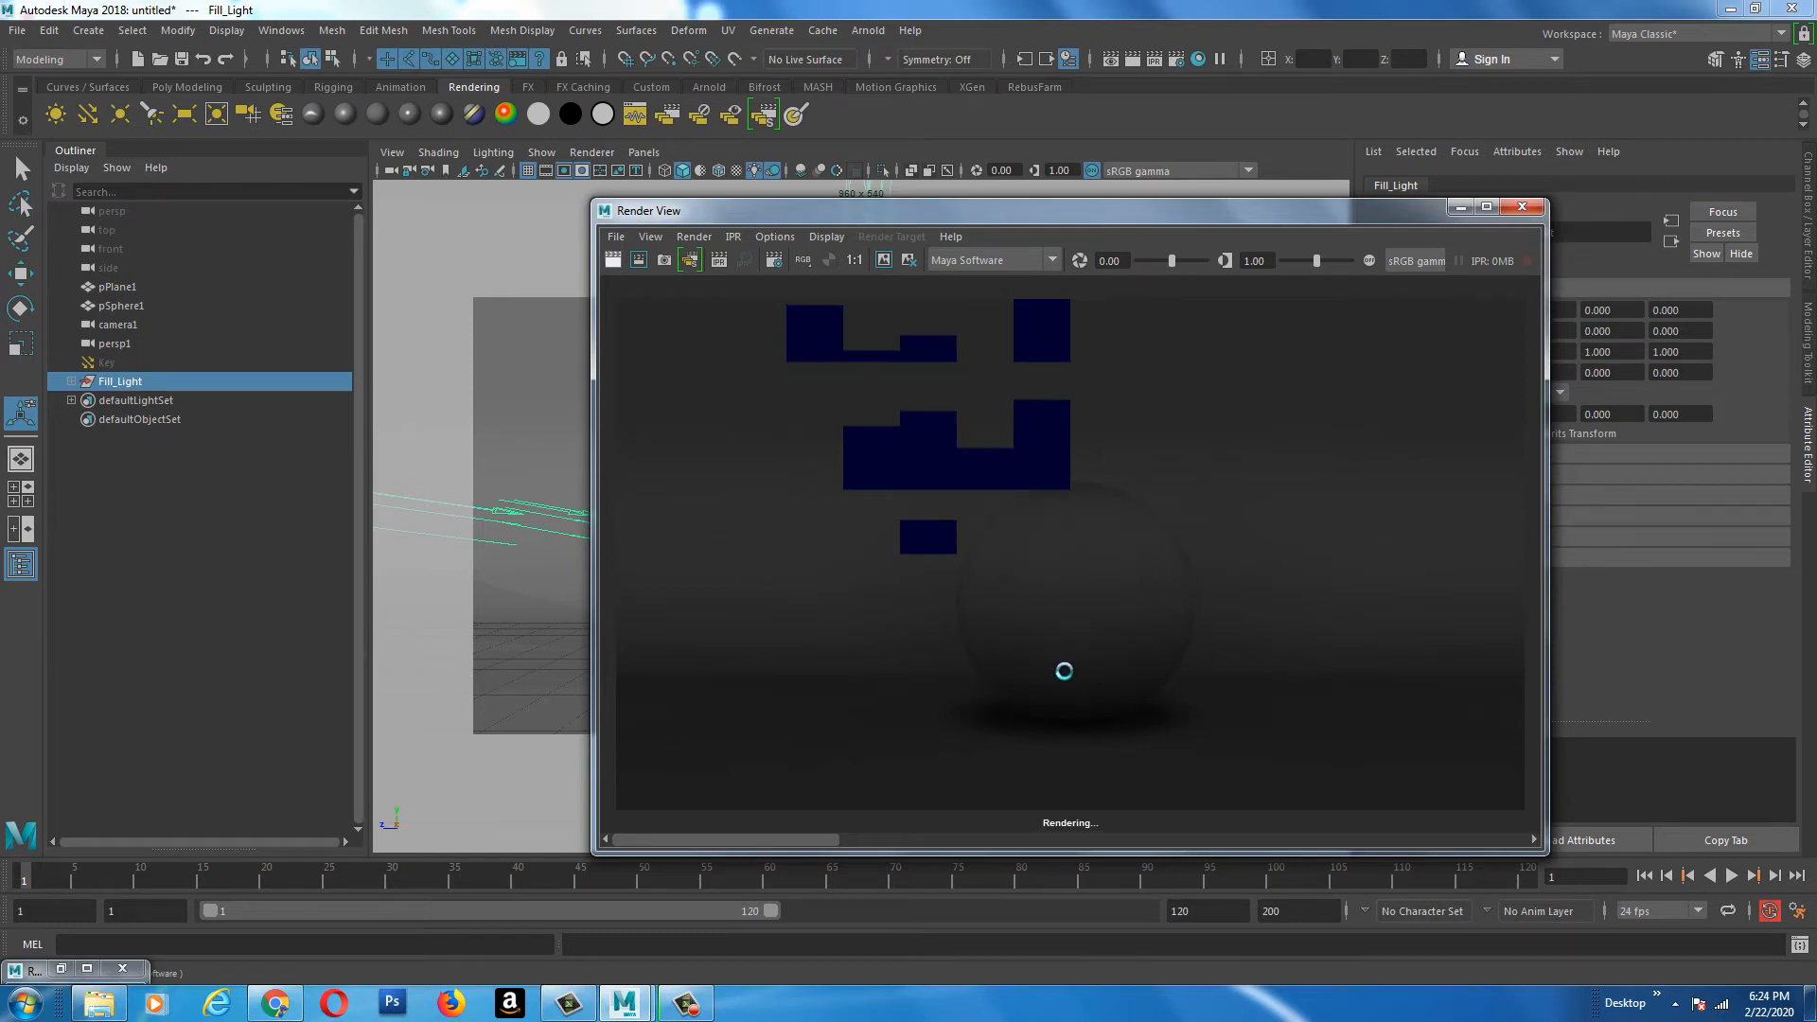
drag(1134, 210, 899, 188)
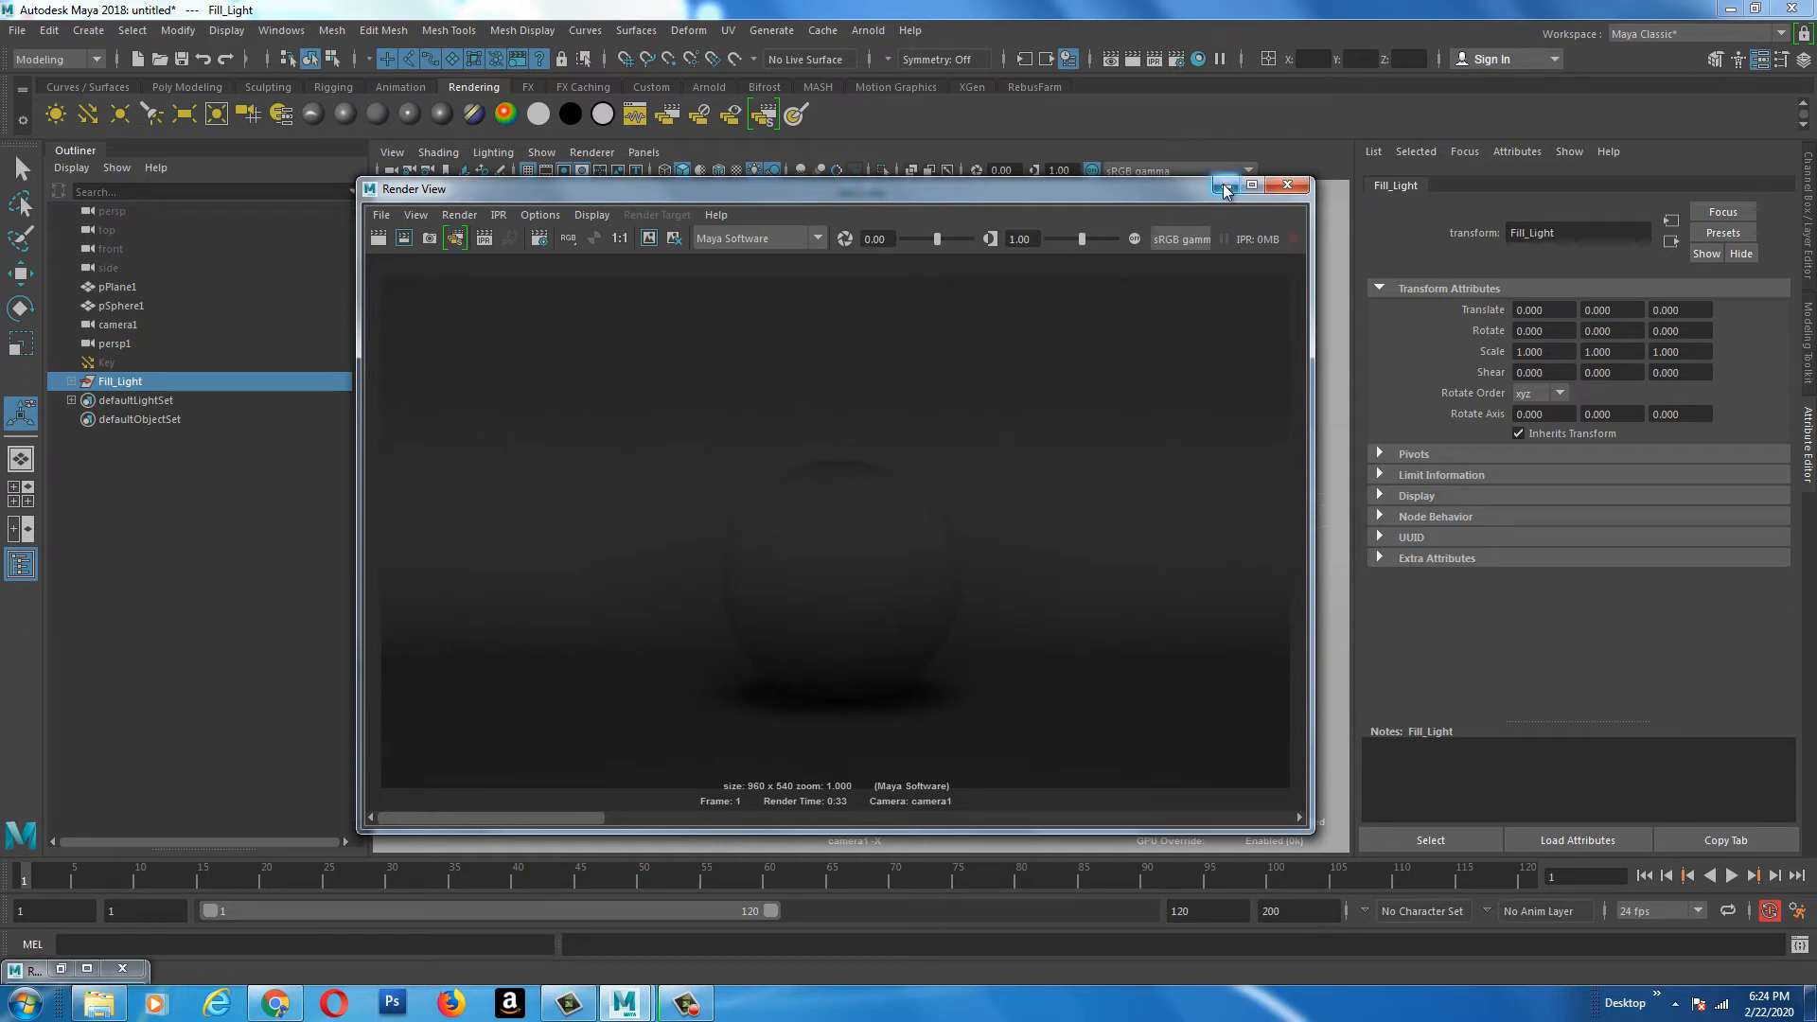
alt+right_drag(736, 447, 1017, 536)
alt+middle_drag(963, 502, 731, 433)
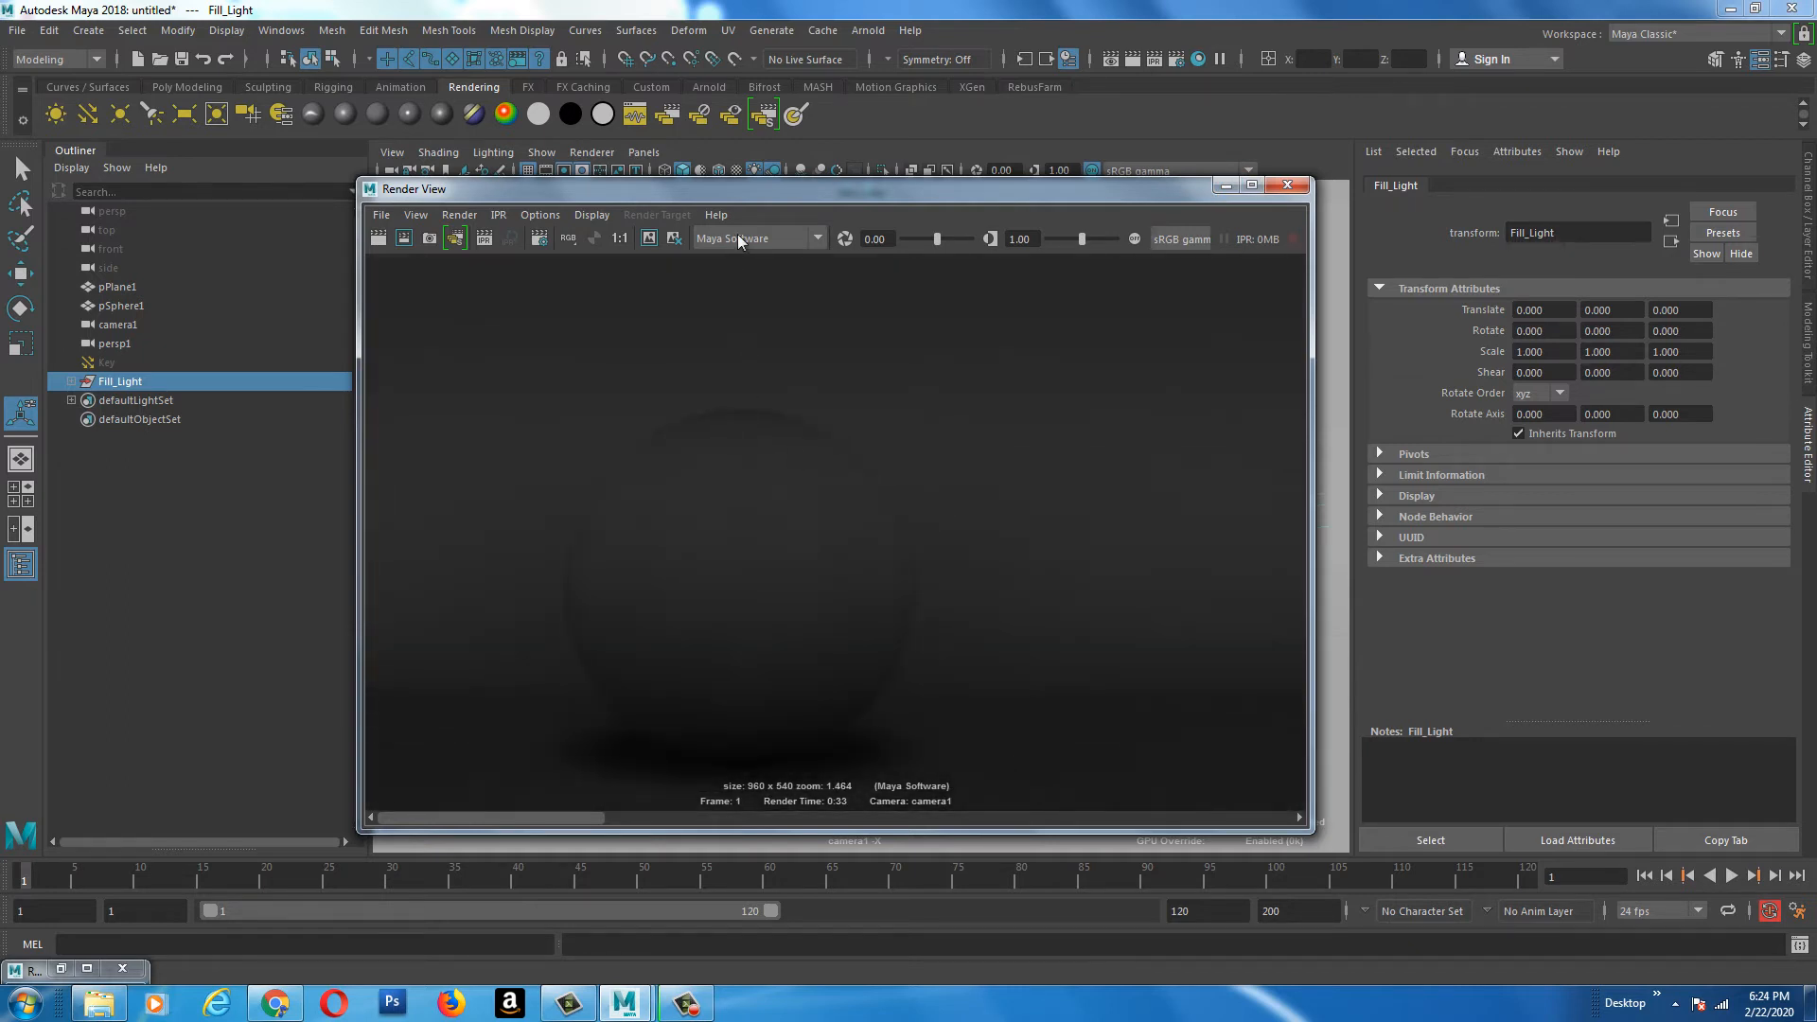
click(1227, 186)
Switch the viewport to persp1 and select directionalLight8, the raised light in front of the sphere
click(633, 153)
mouse_move(682, 174)
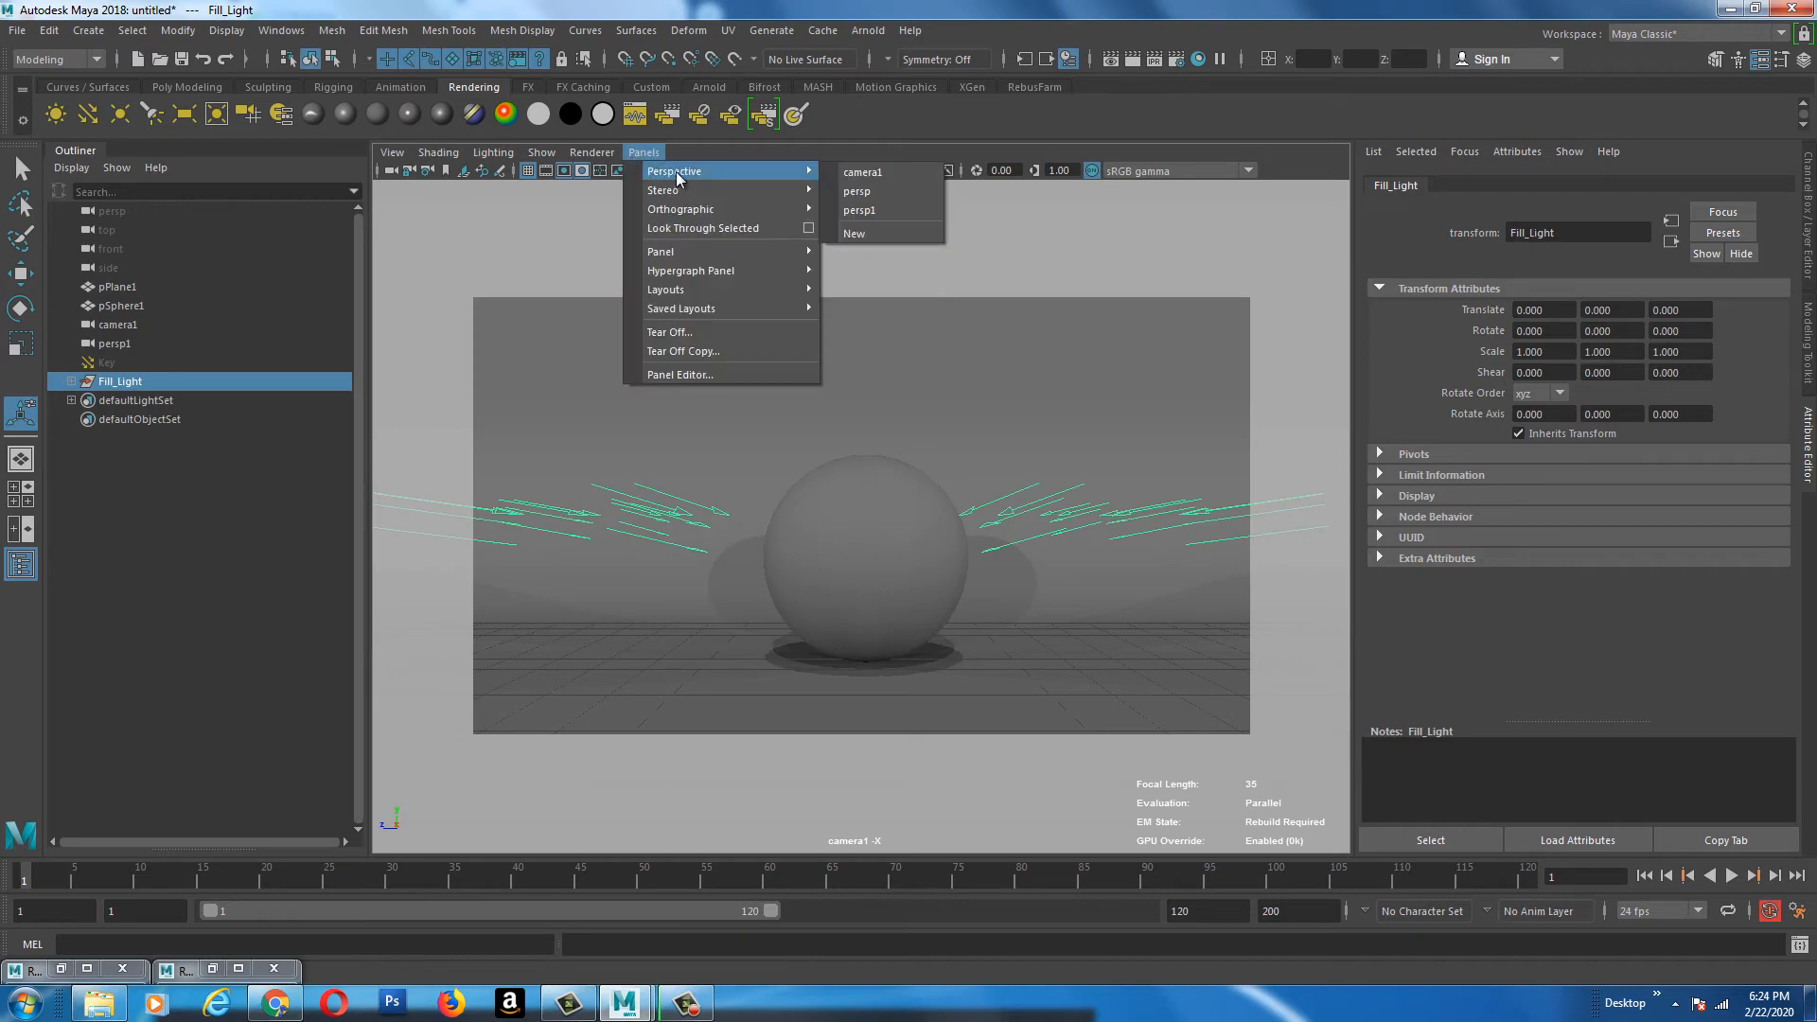
click(894, 213)
alt+drag(1022, 450, 901, 460)
click(791, 336)
key(w)
key(e)
click(848, 400)
key(ctrl+z)
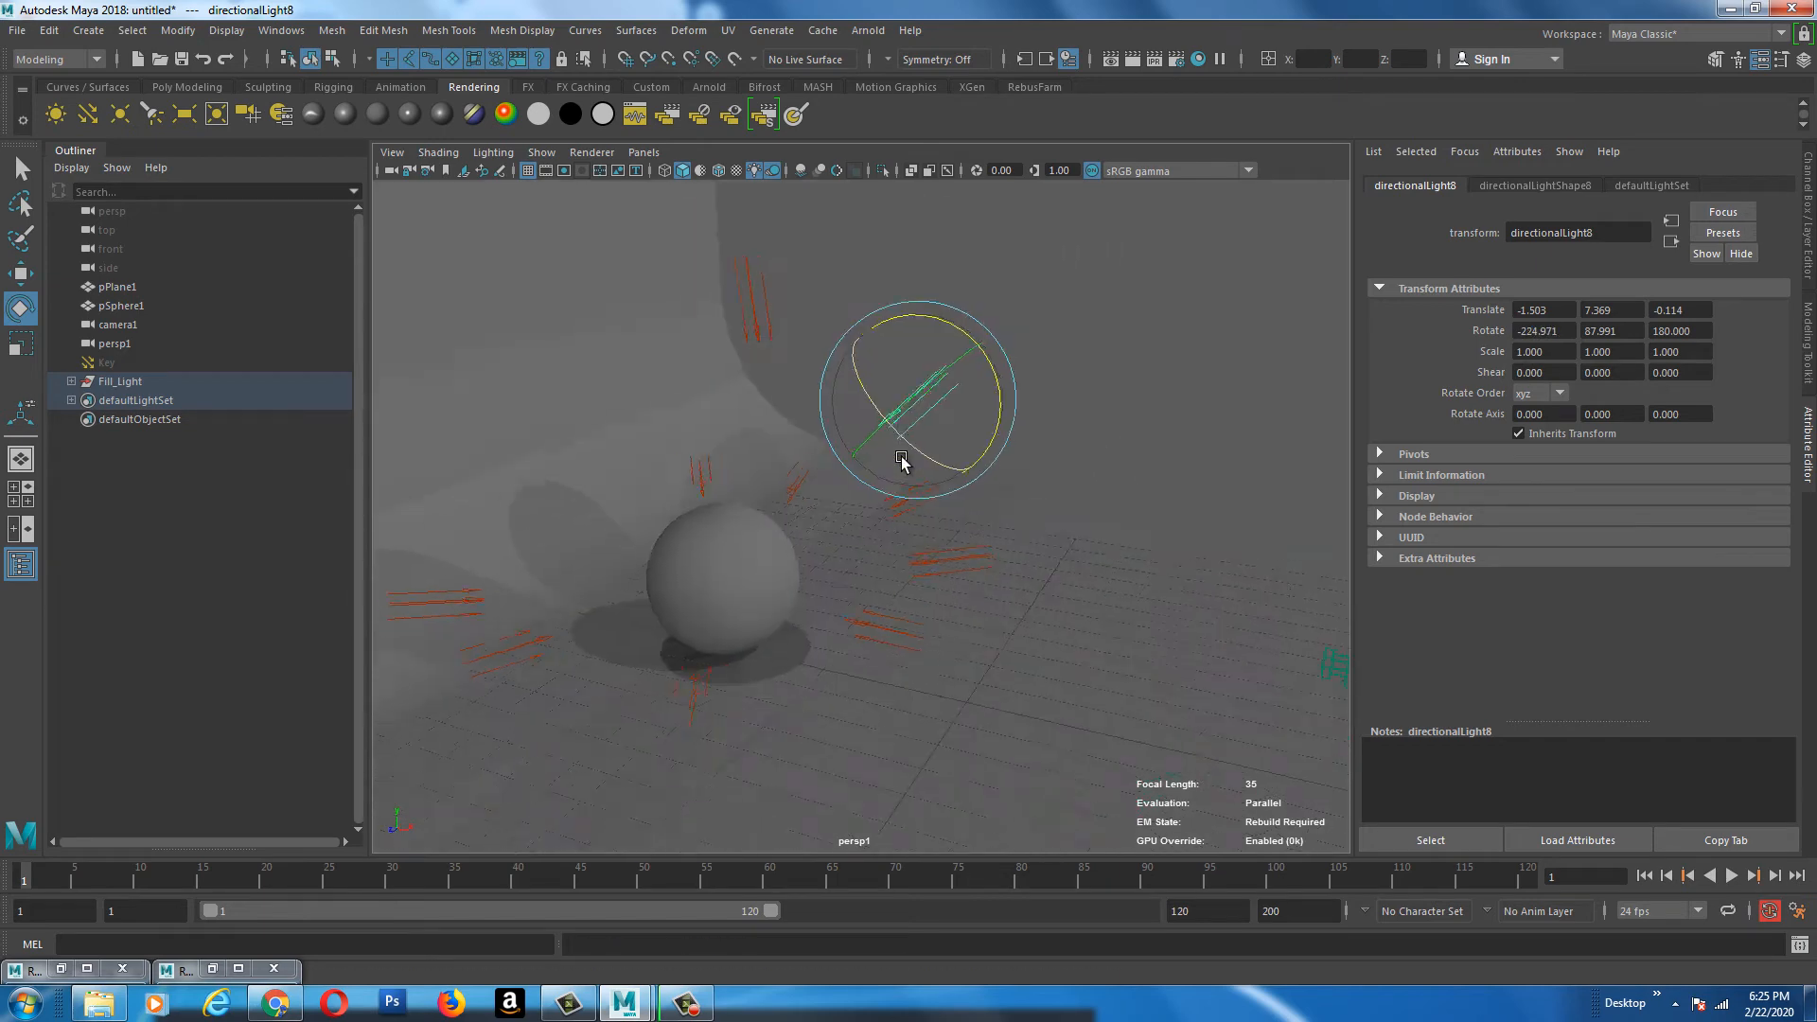
Duplicate directionalLight8, move the copy to the raised rear of the sphere at about Translate X -10.5, and rotate it to aim at the sphere
key(ctrl+d)
key(w)
drag(993, 419, 686, 451)
key(e)
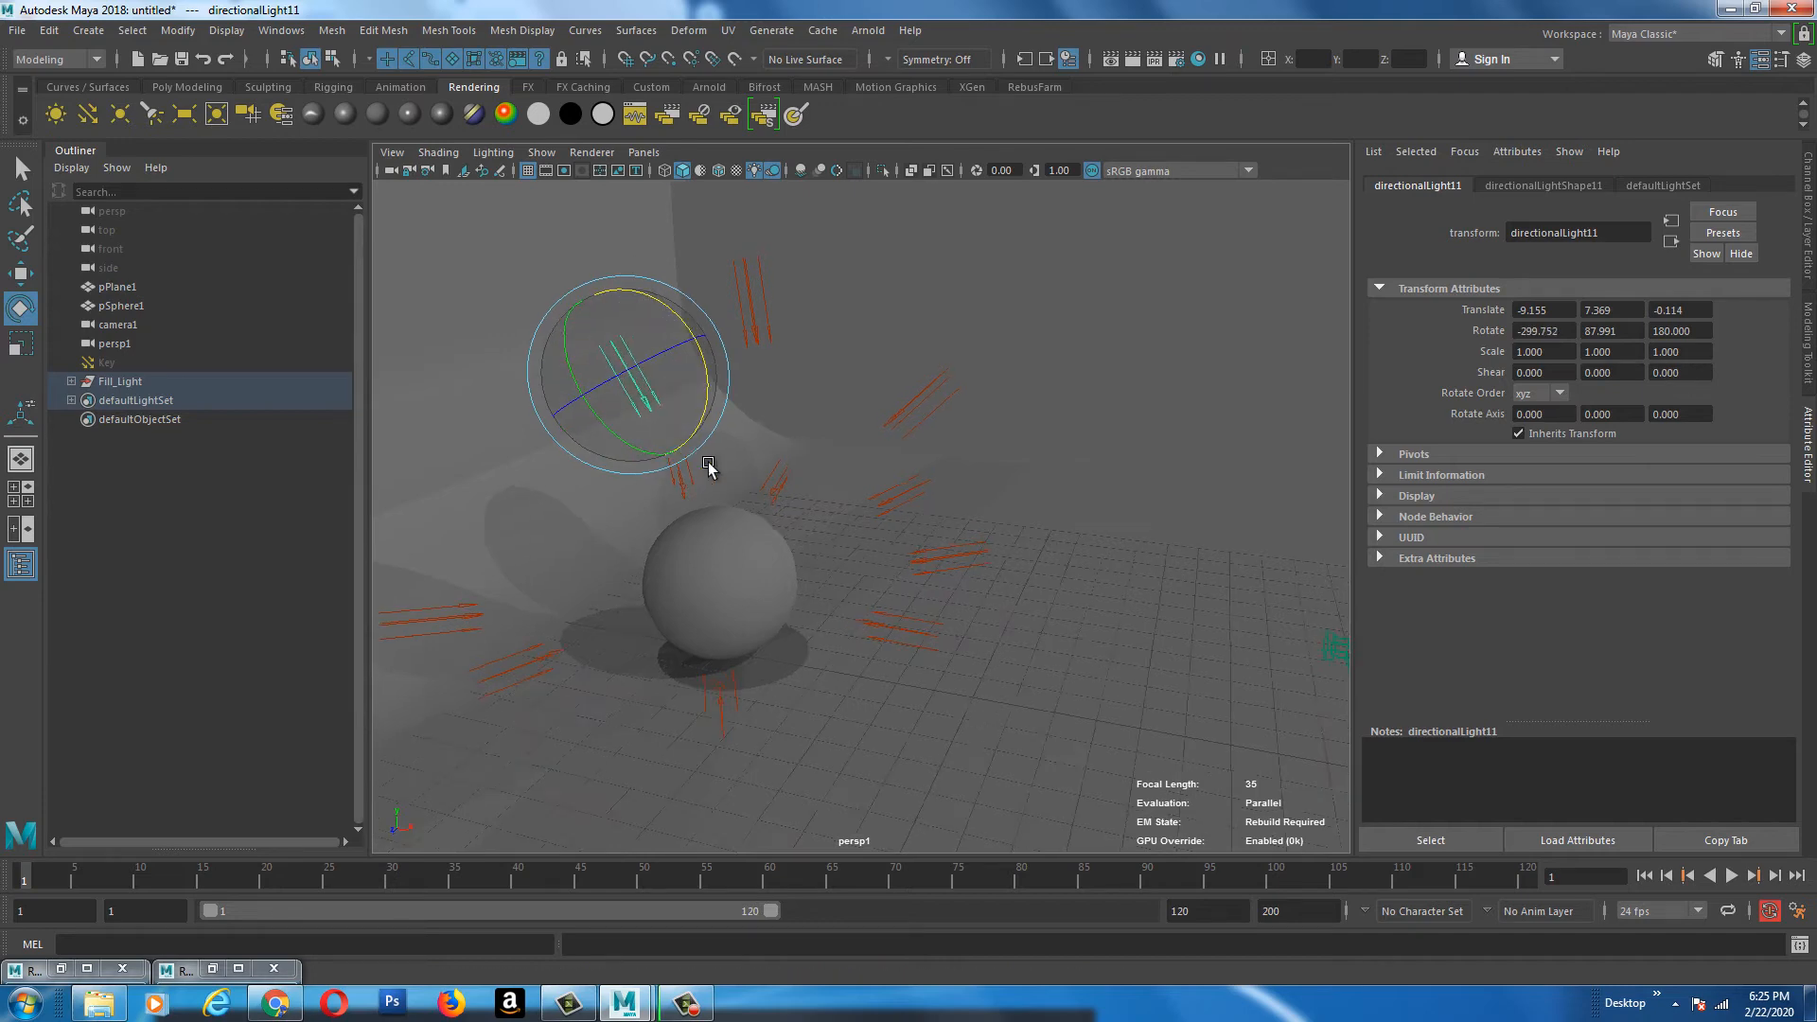
scroll(795, 484, up, 2)
alt+drag(882, 458, 938, 448)
key(w)
drag(787, 366, 881, 574)
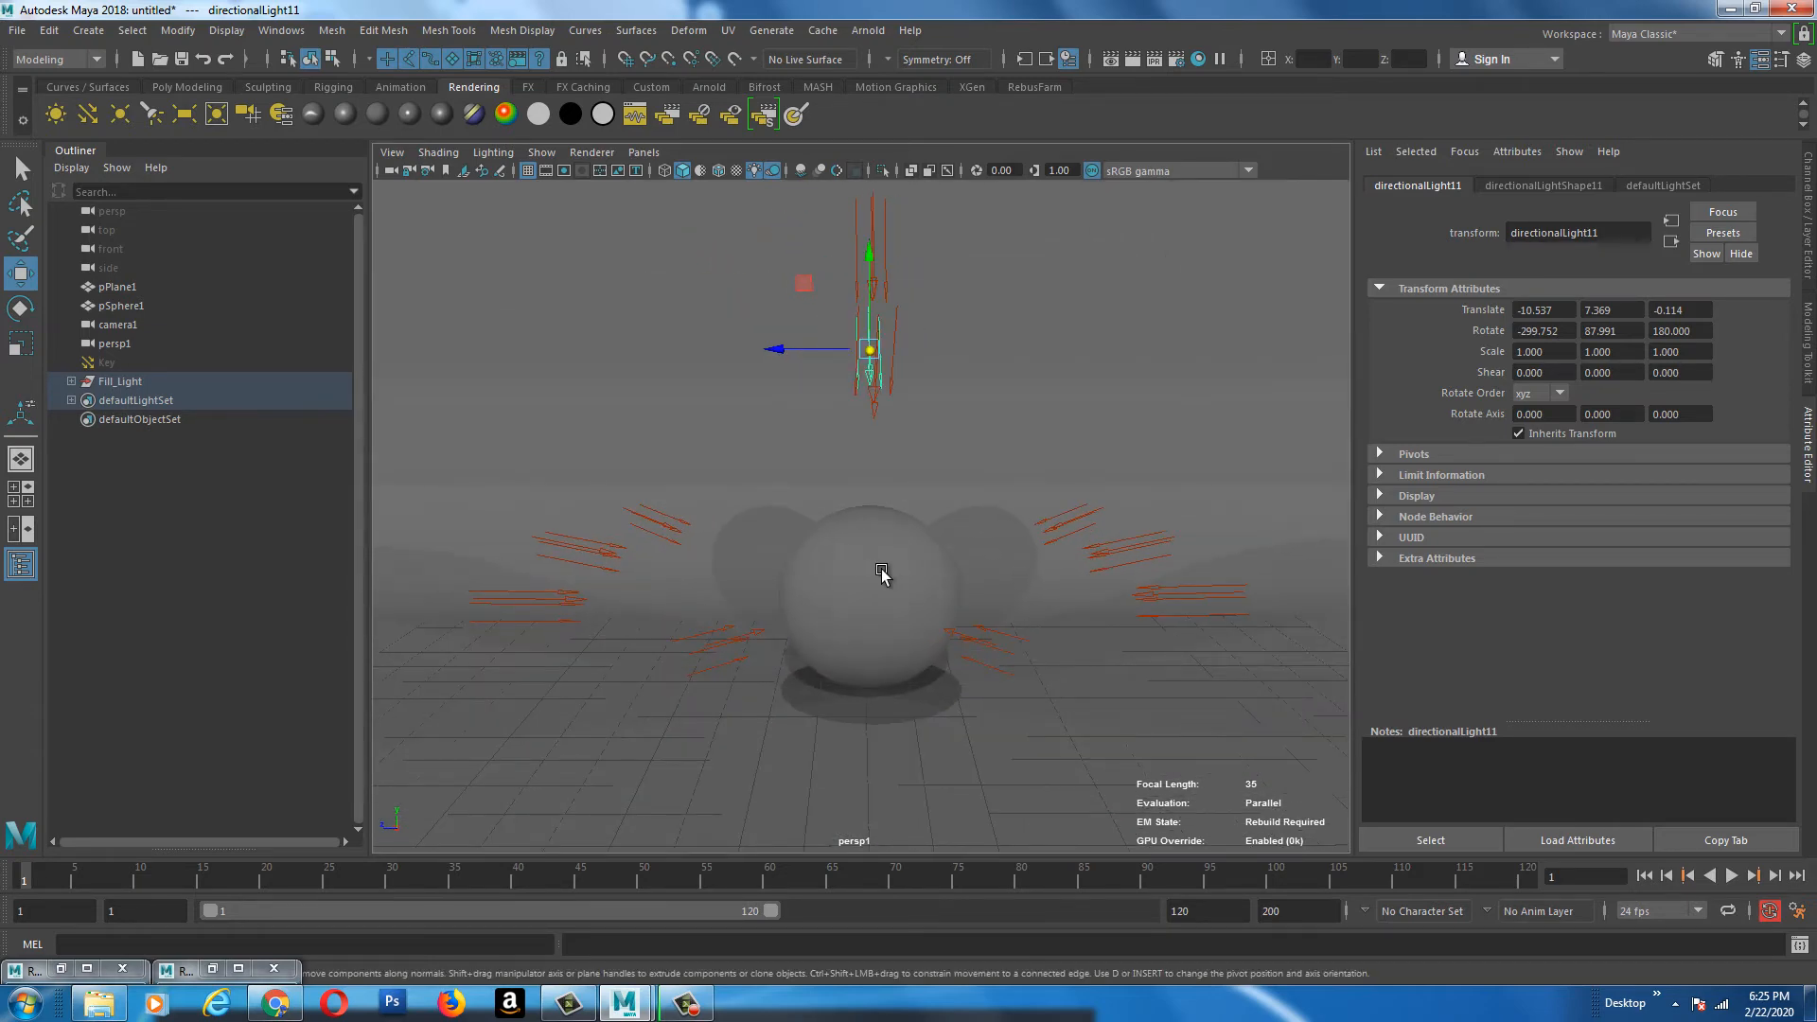
Set the viewport lighting to use only the selected lights
alt+drag(881, 575, 923, 574)
alt+drag(852, 525, 765, 415)
alt+drag(885, 551, 963, 564)
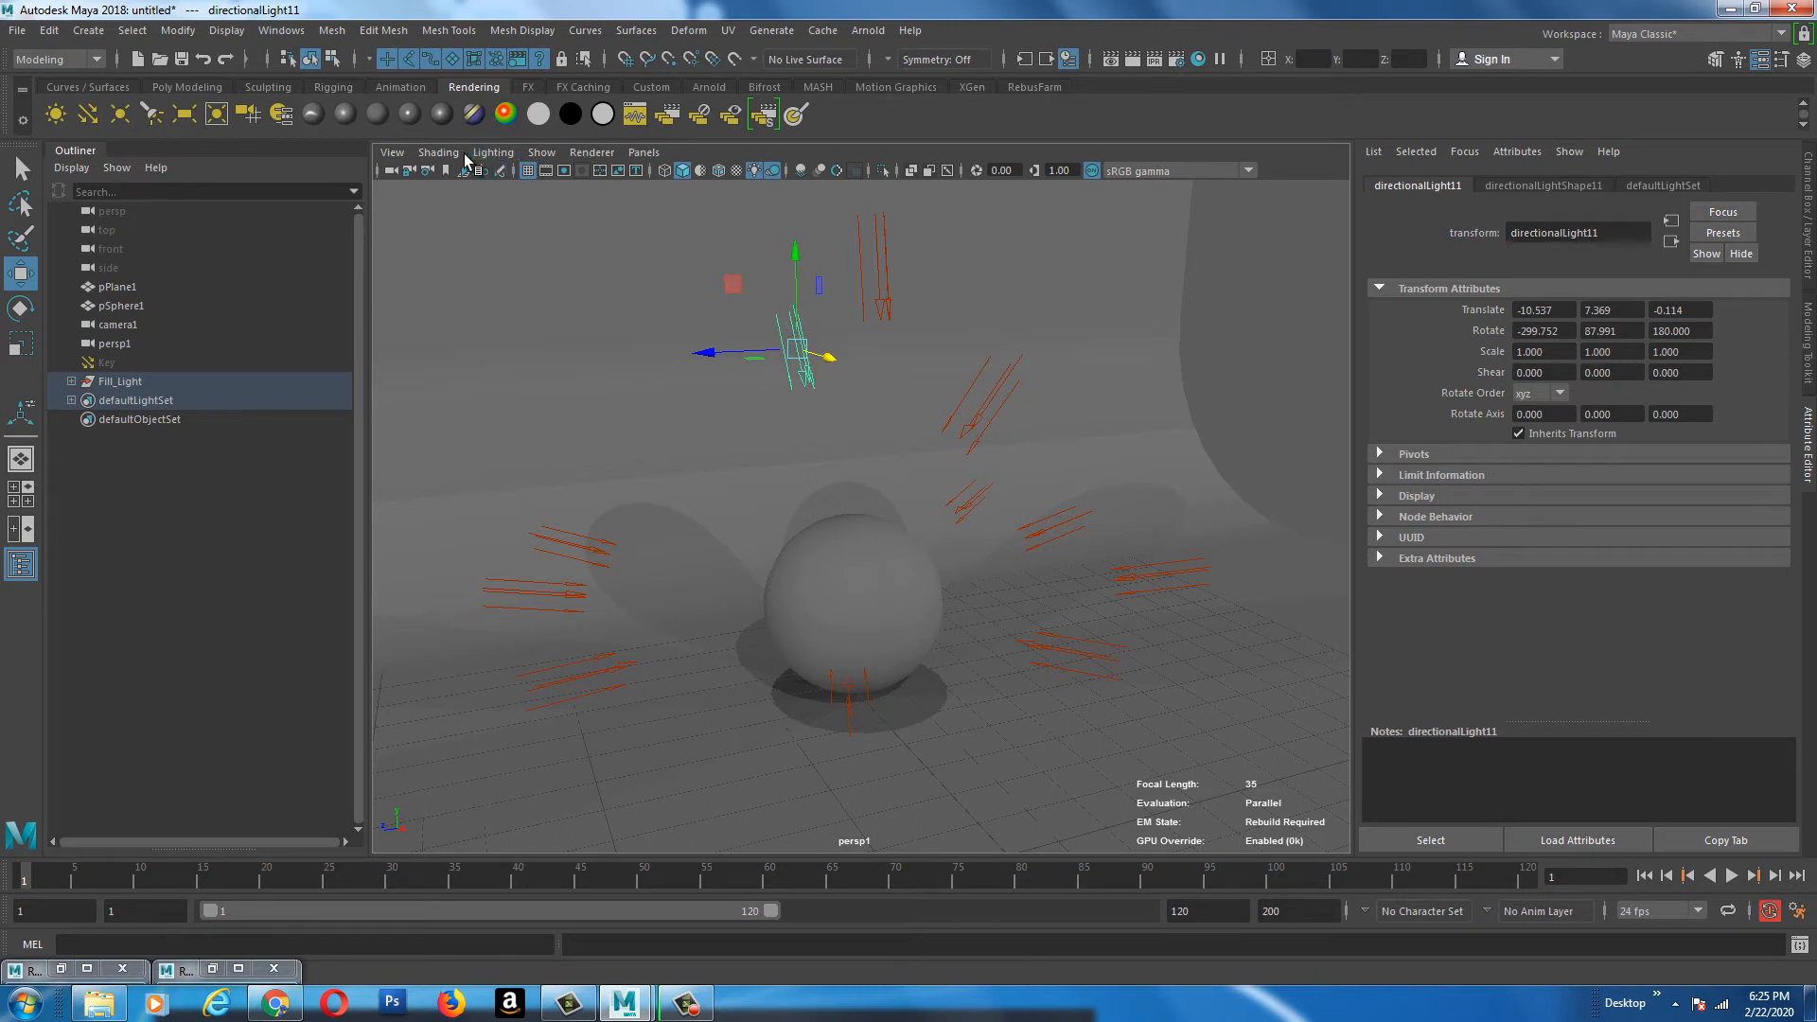
click(490, 155)
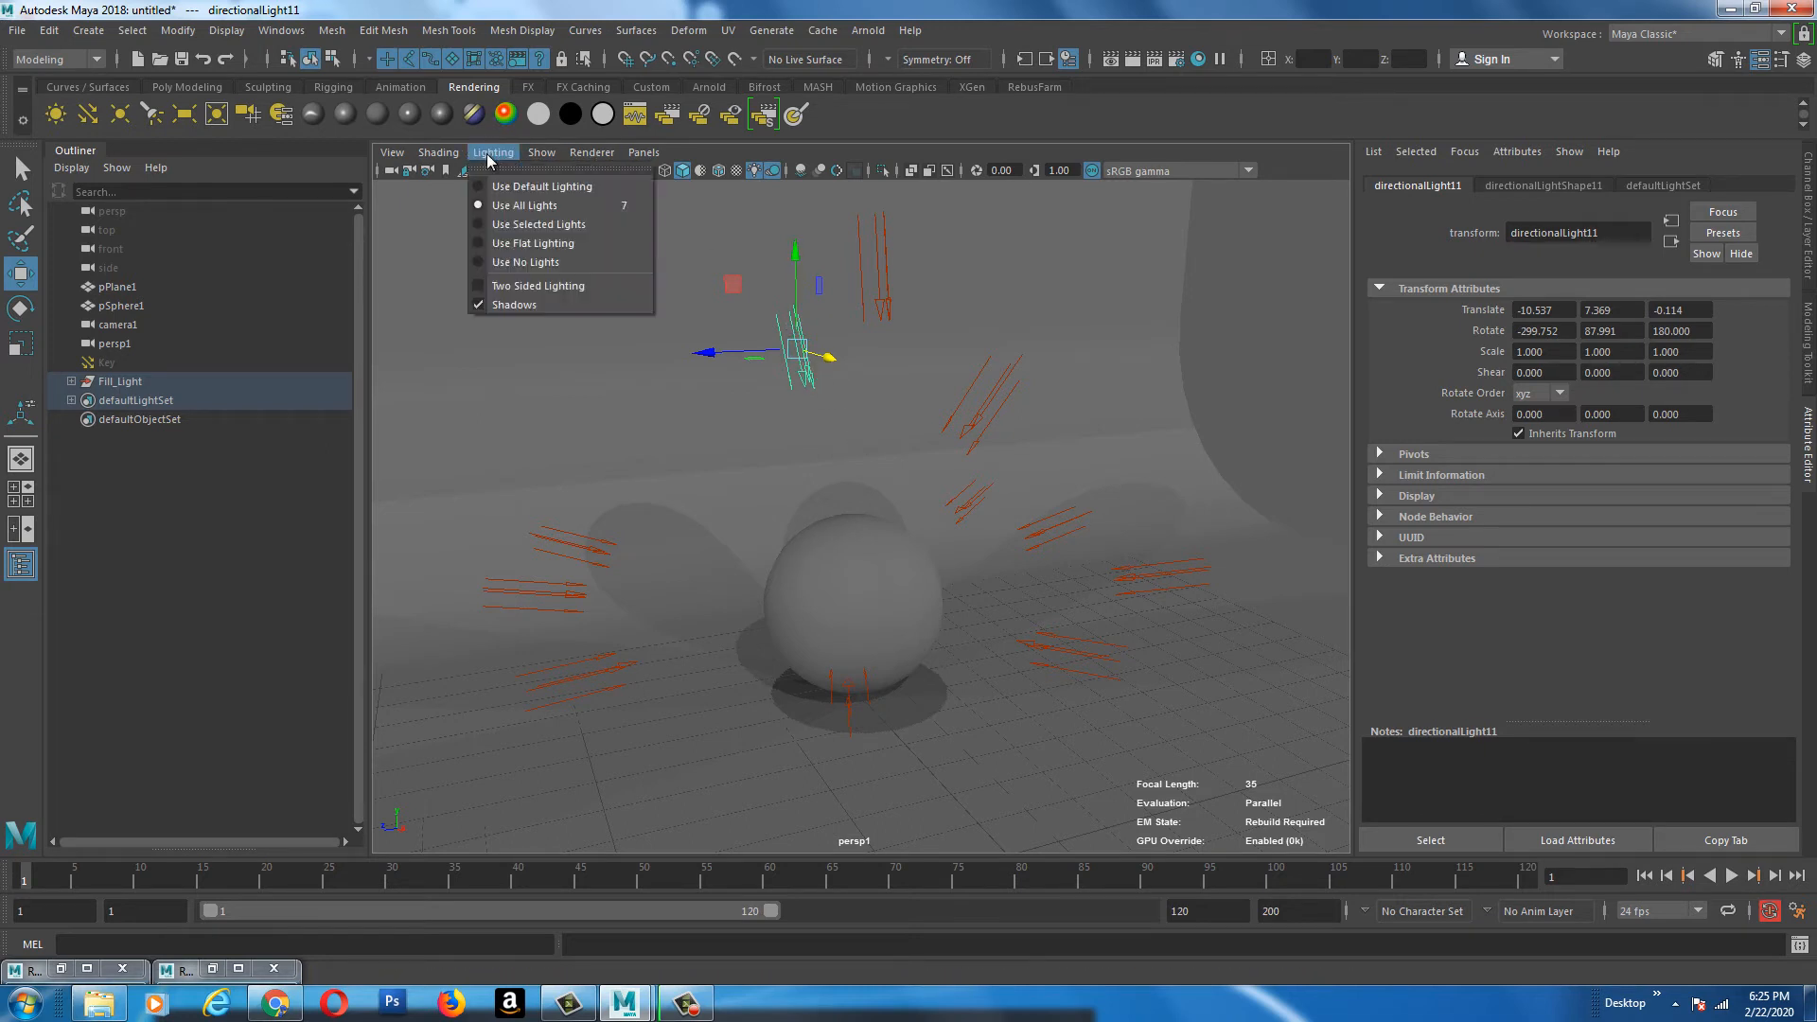
click(523, 227)
alt+drag(1038, 539, 974, 312)
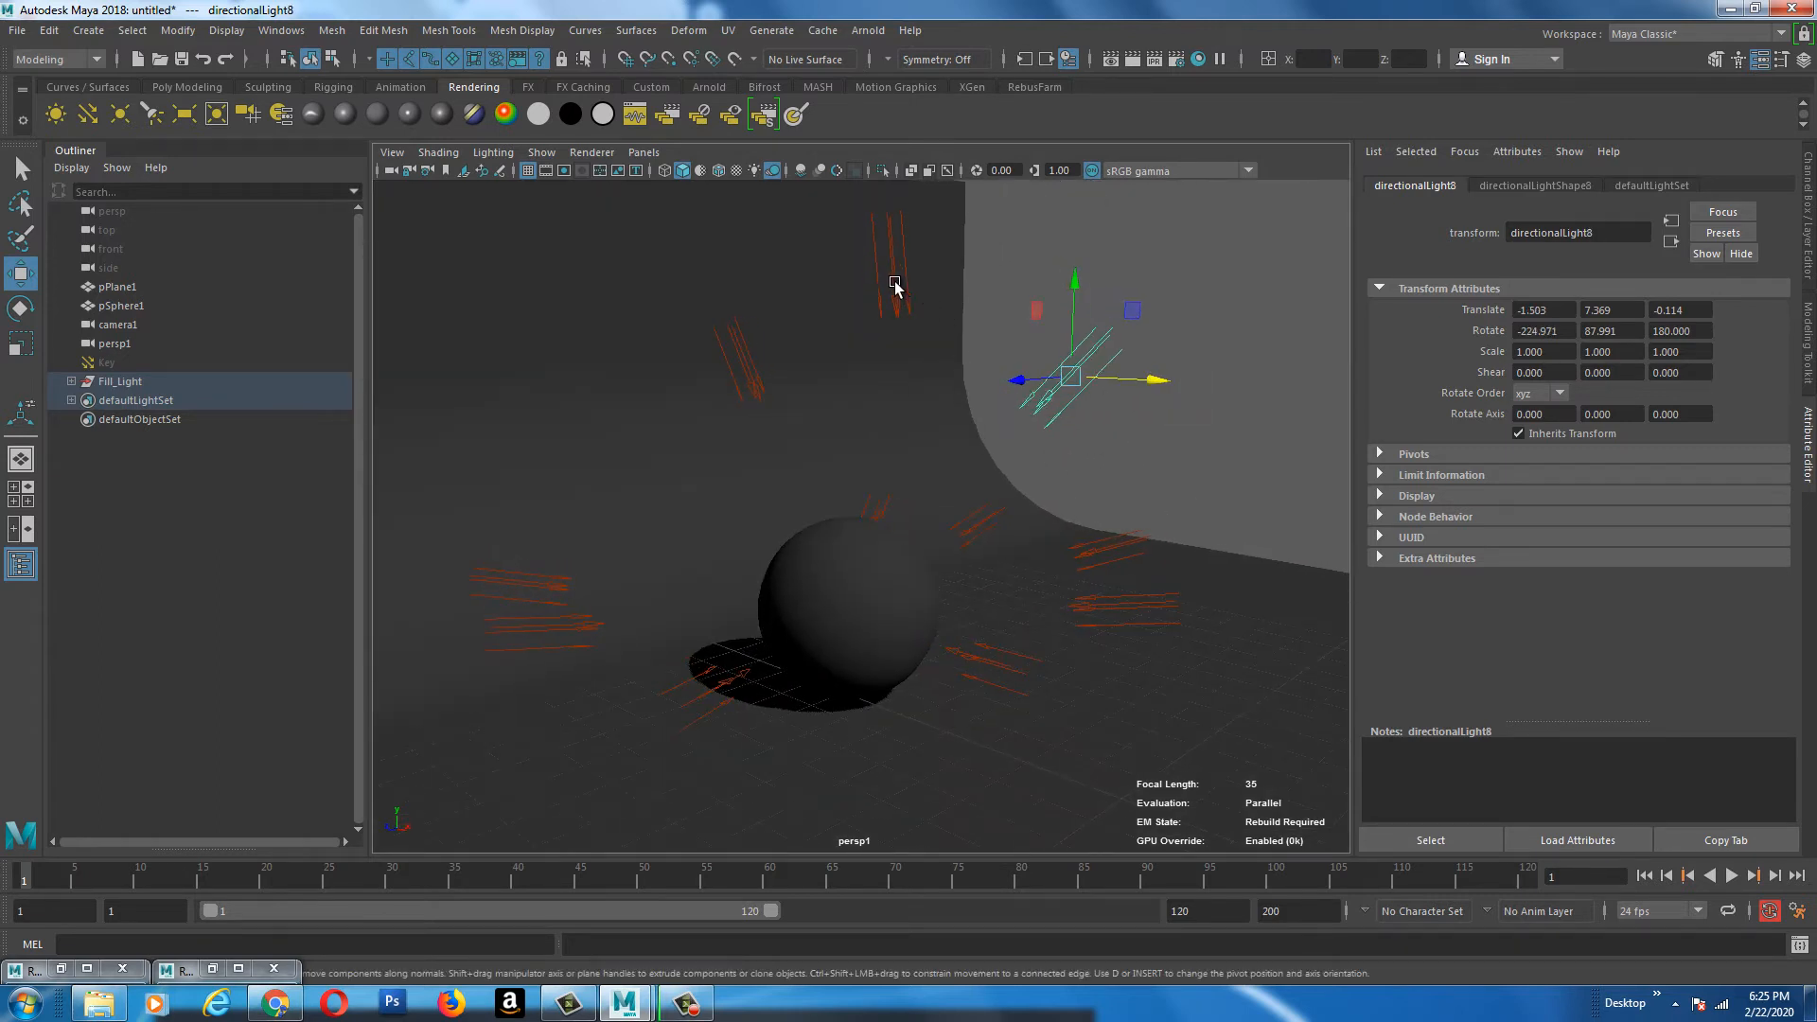
Select the overhead directionalLight7 and rotate it to point straight down, at about Rotate X -268
click(895, 282)
alt+drag(976, 438, 994, 537)
key(e)
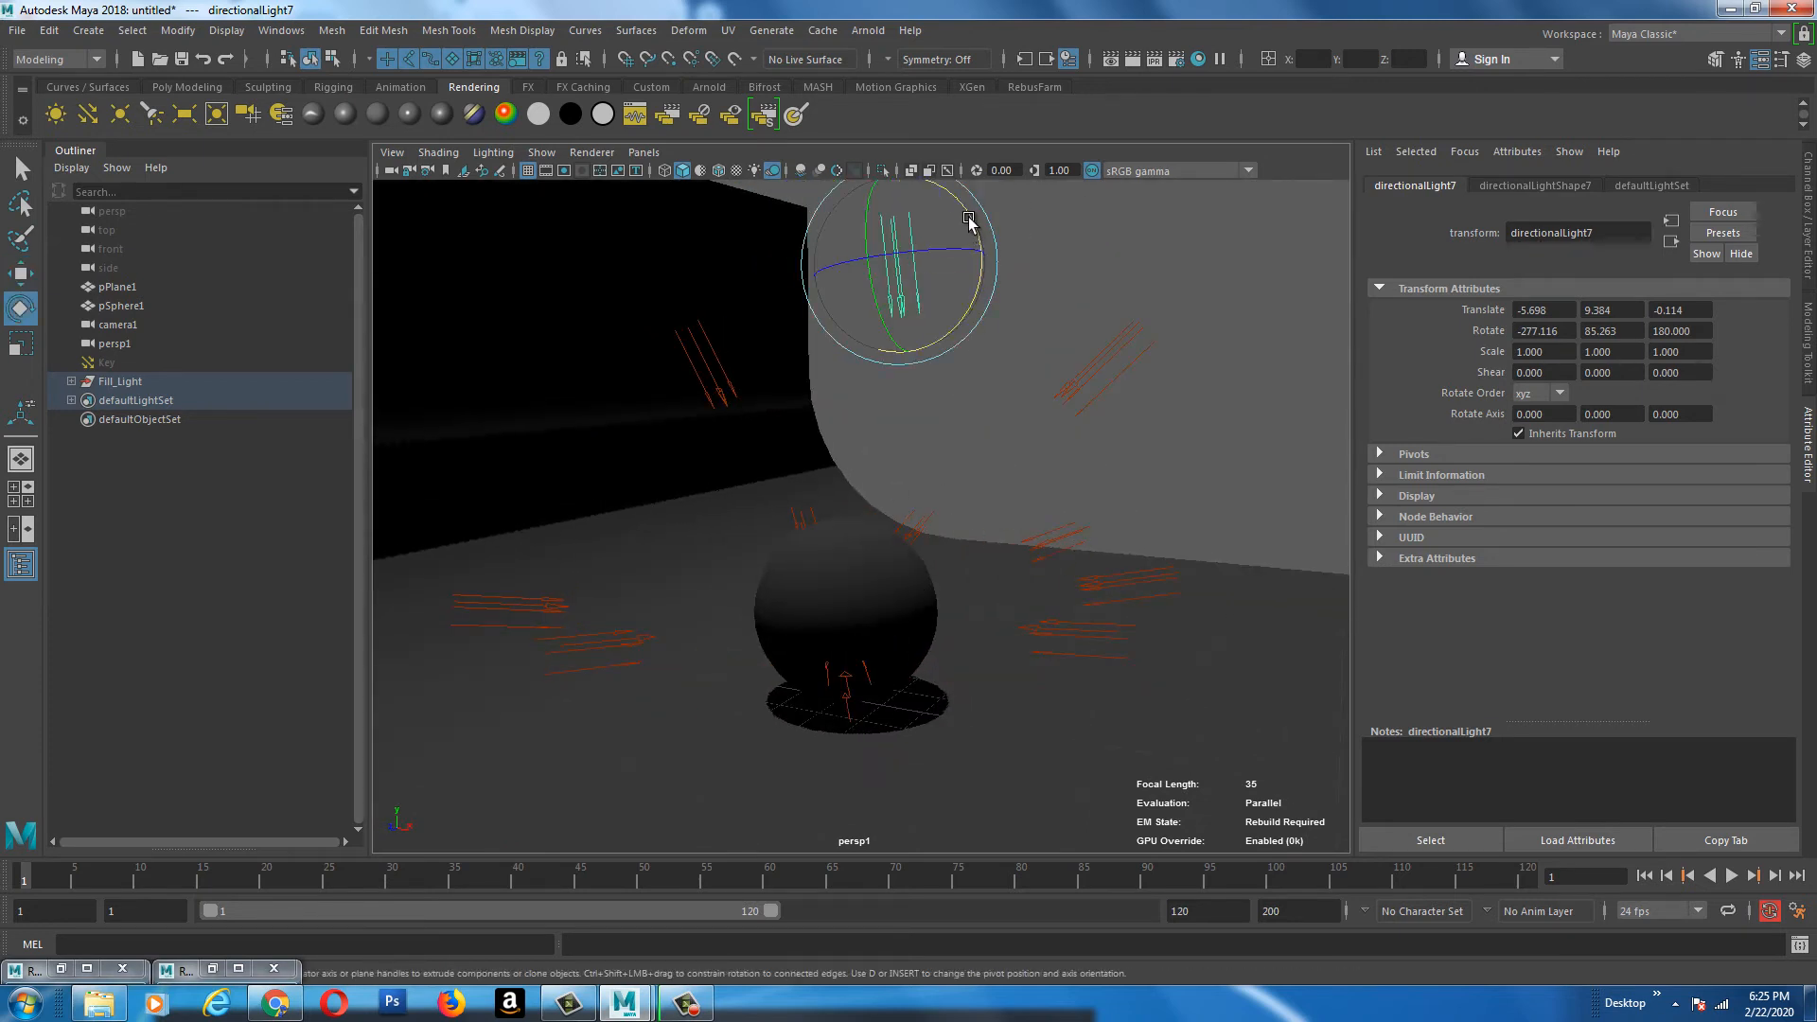
drag(969, 220, 974, 233)
alt+drag(941, 515, 904, 509)
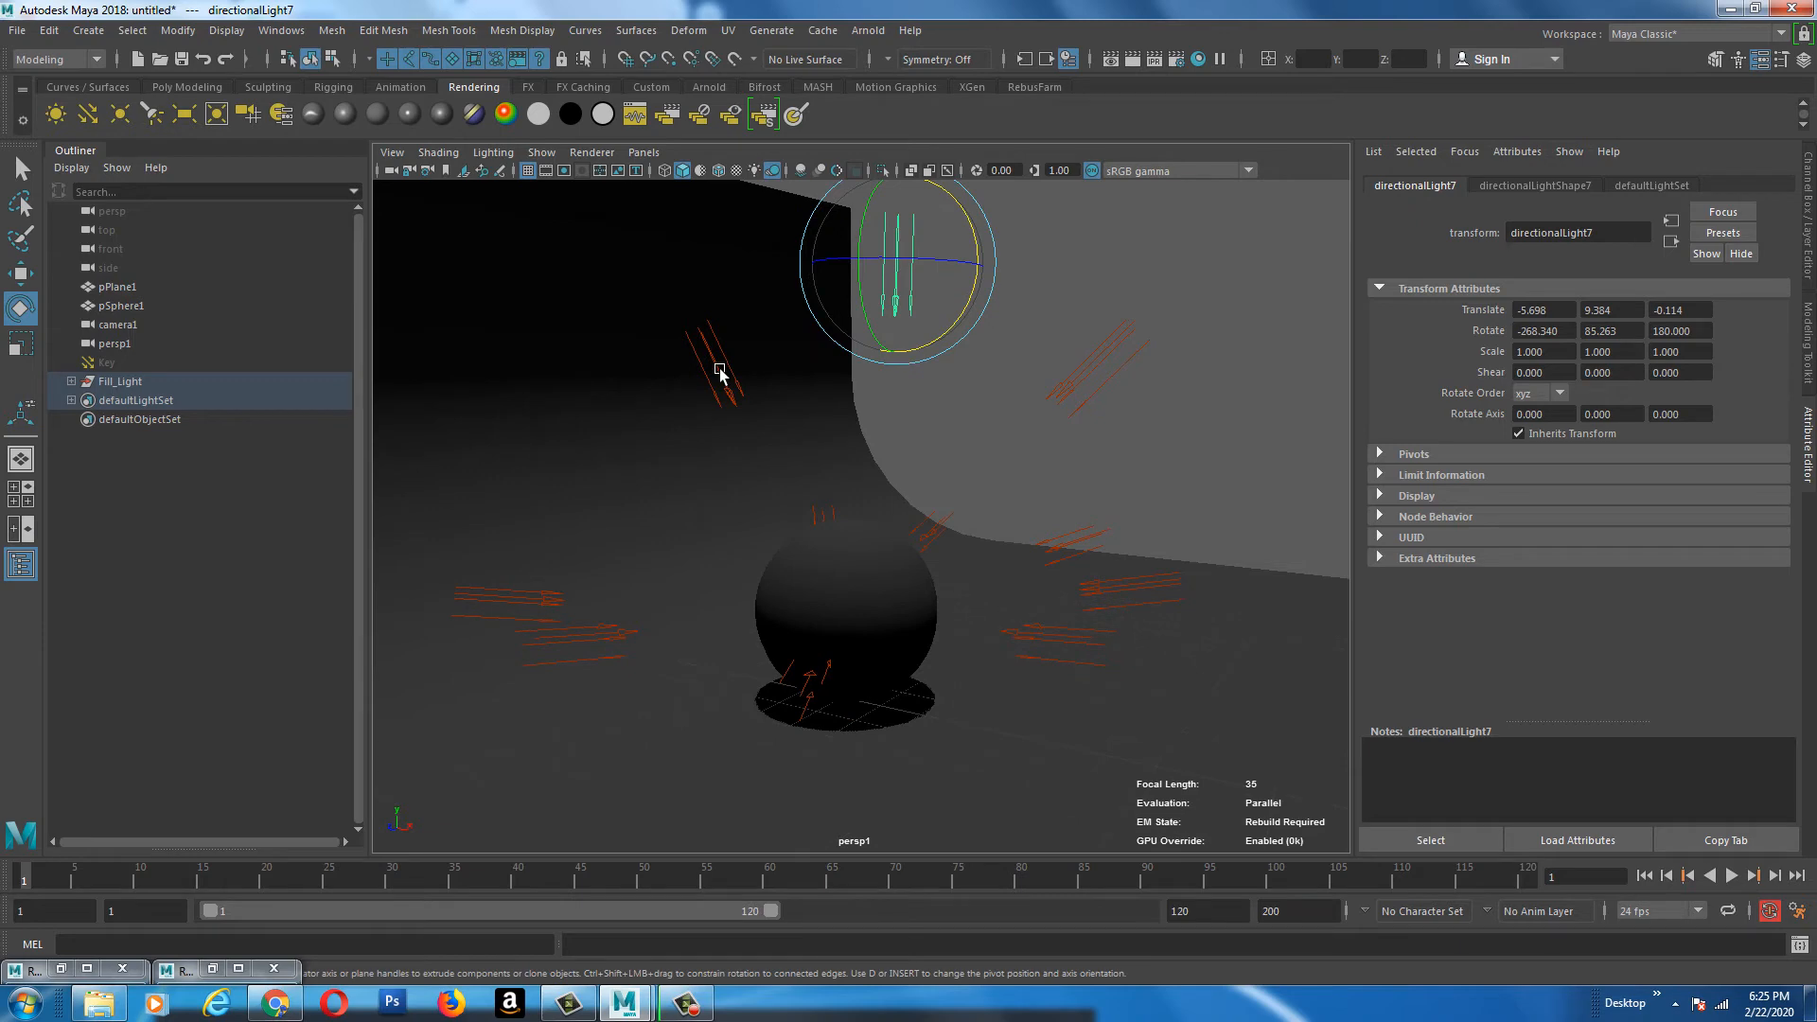
Add directionalLight11 and directionalLight8 to the selection and examine the combined lighting of the three upper lights on the sphere
click(718, 371)
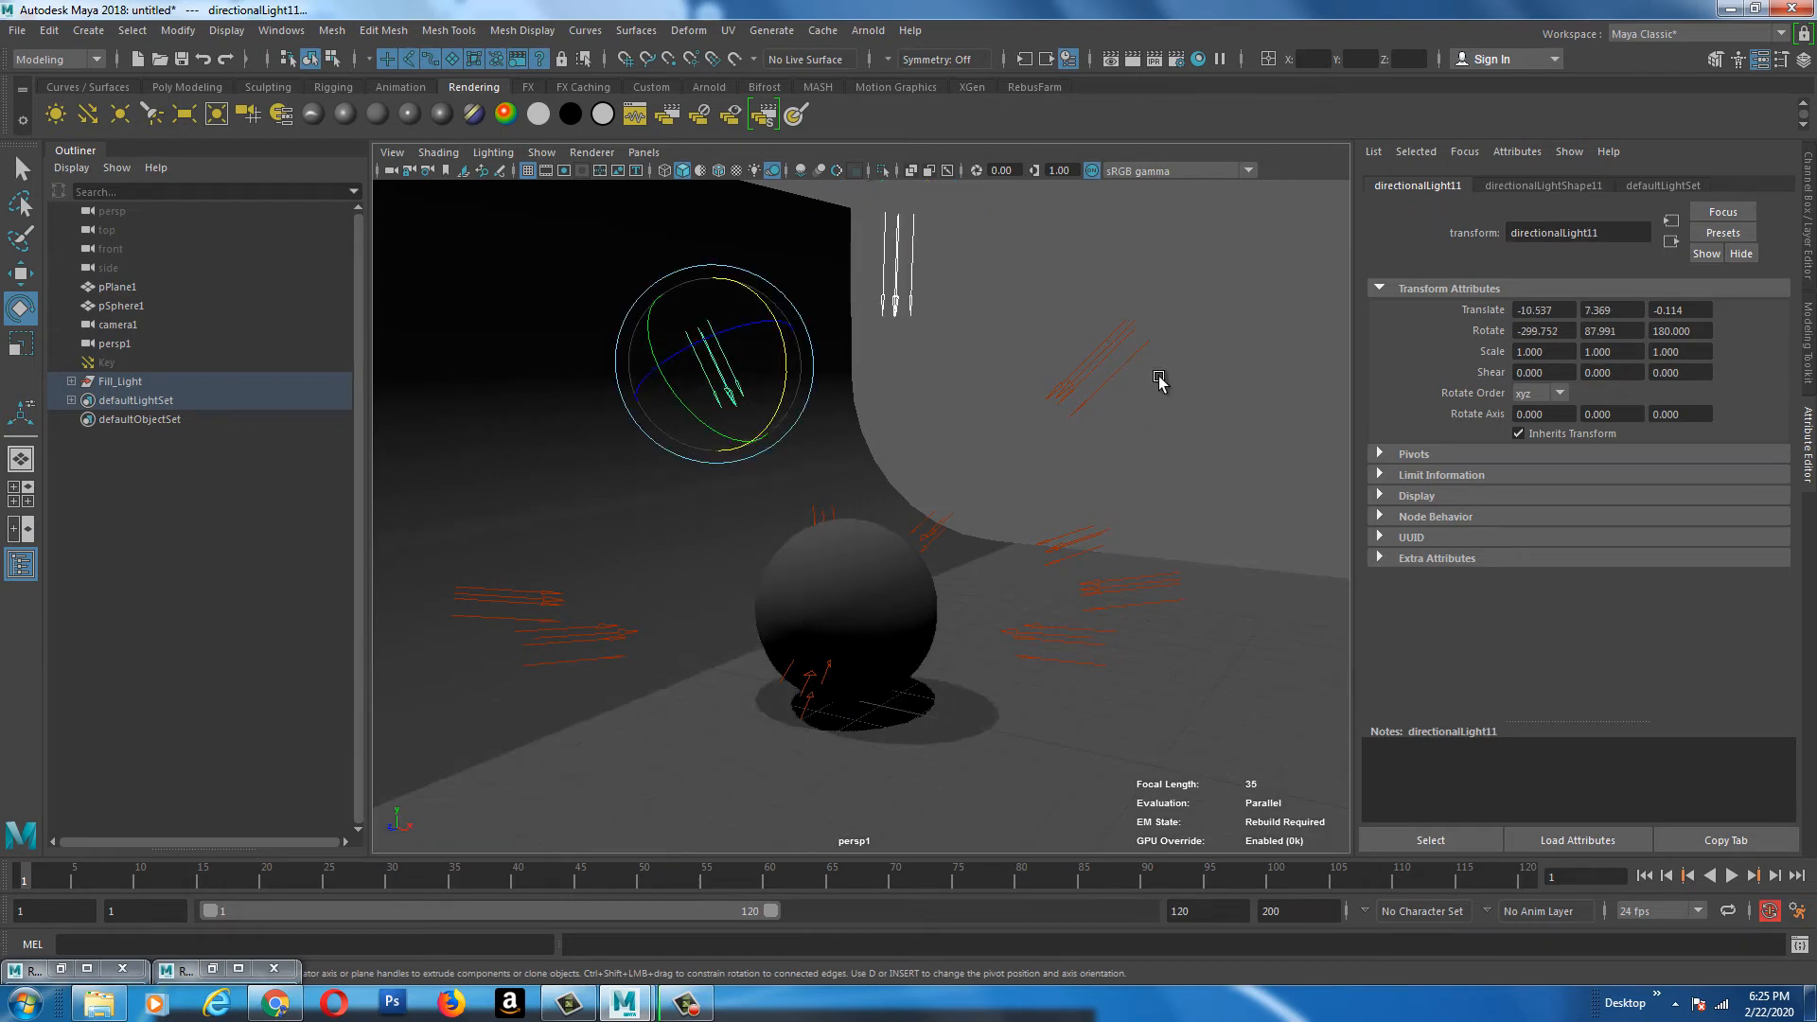
click(1126, 367)
alt+drag(1167, 427, 999, 537)
alt+drag(919, 396, 766, 514)
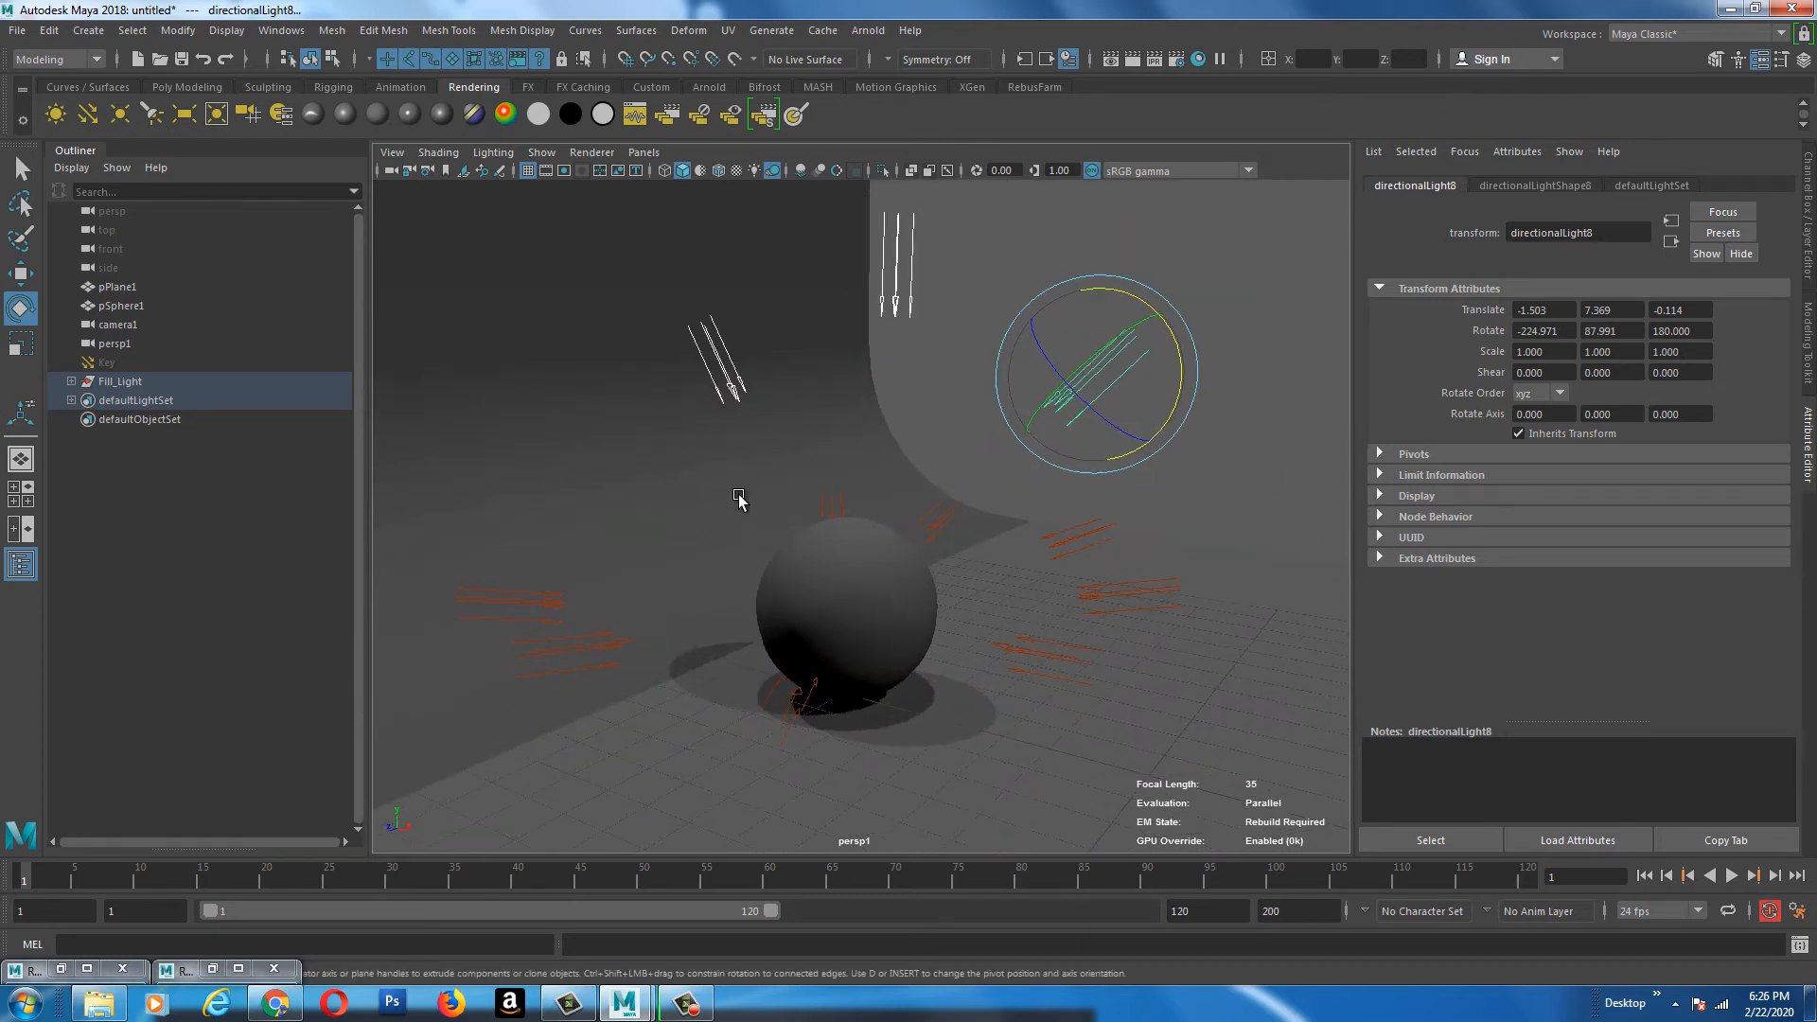
alt+drag(928, 595, 899, 584)
alt+drag(795, 511, 741, 579)
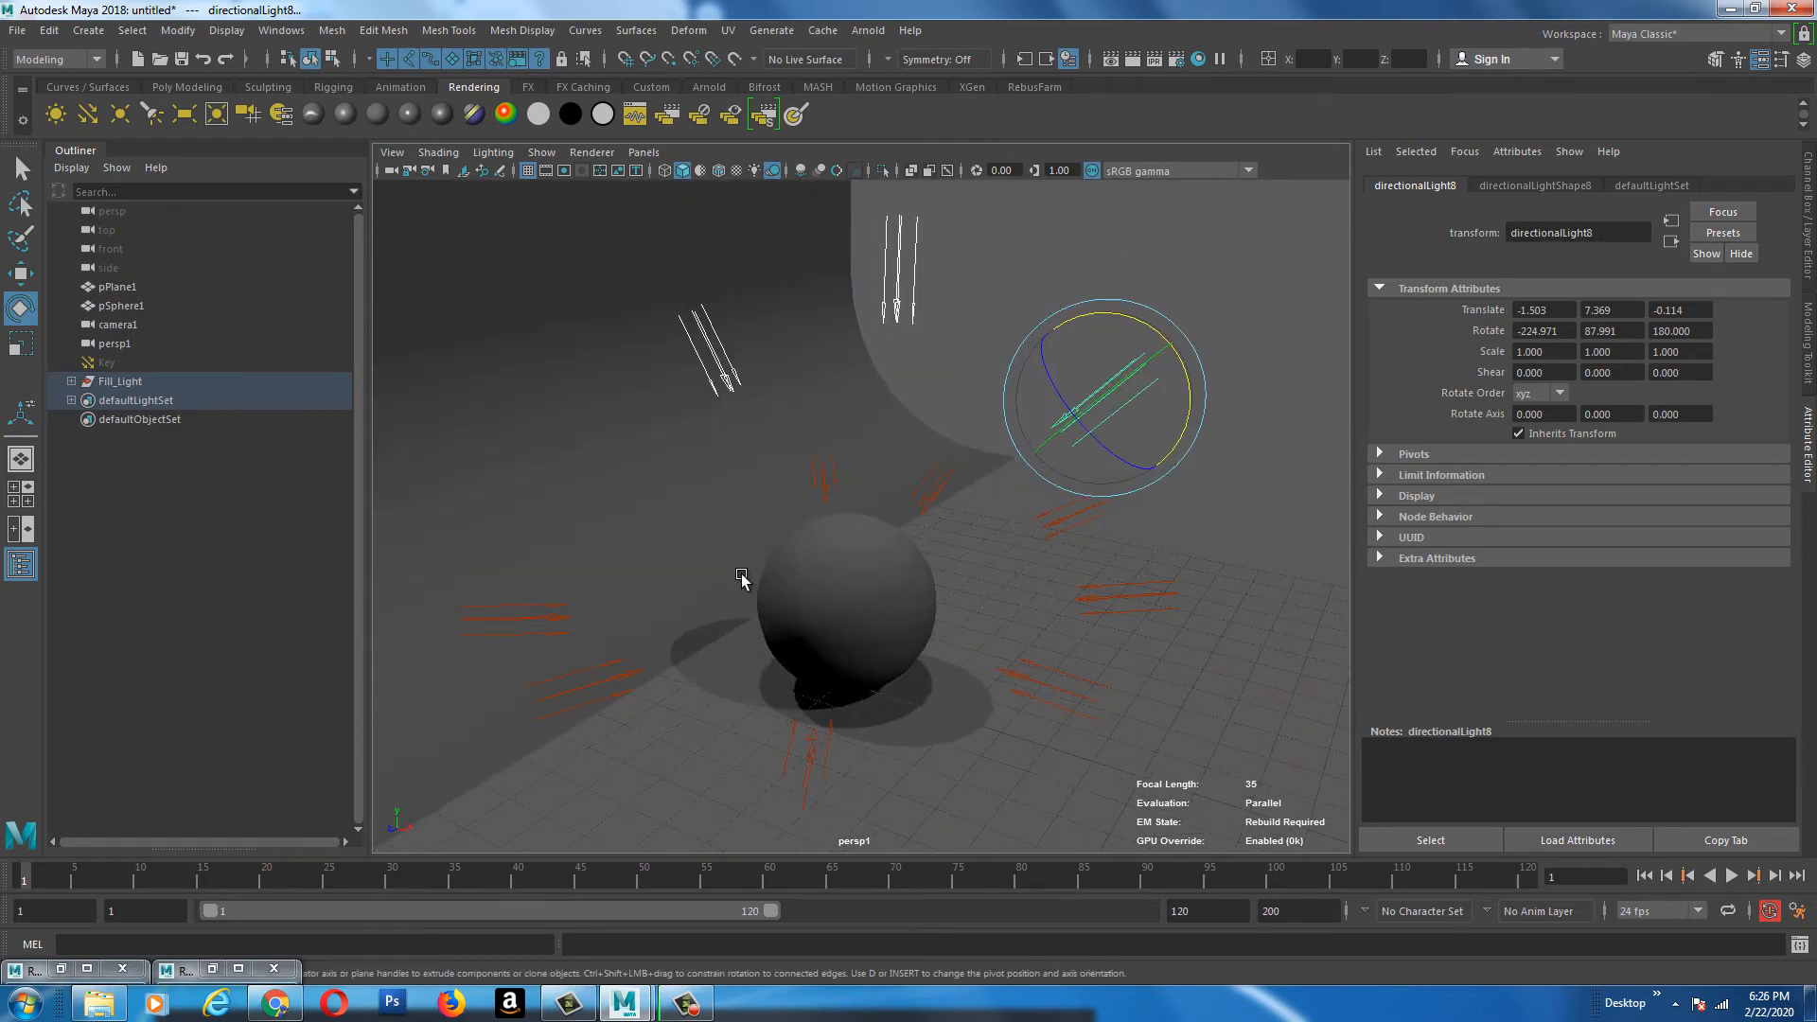
Through camera1, keep the previous render image and render a region over the top of the sphere in Maya Software
click(644, 153)
mouse_move(679, 174)
click(933, 181)
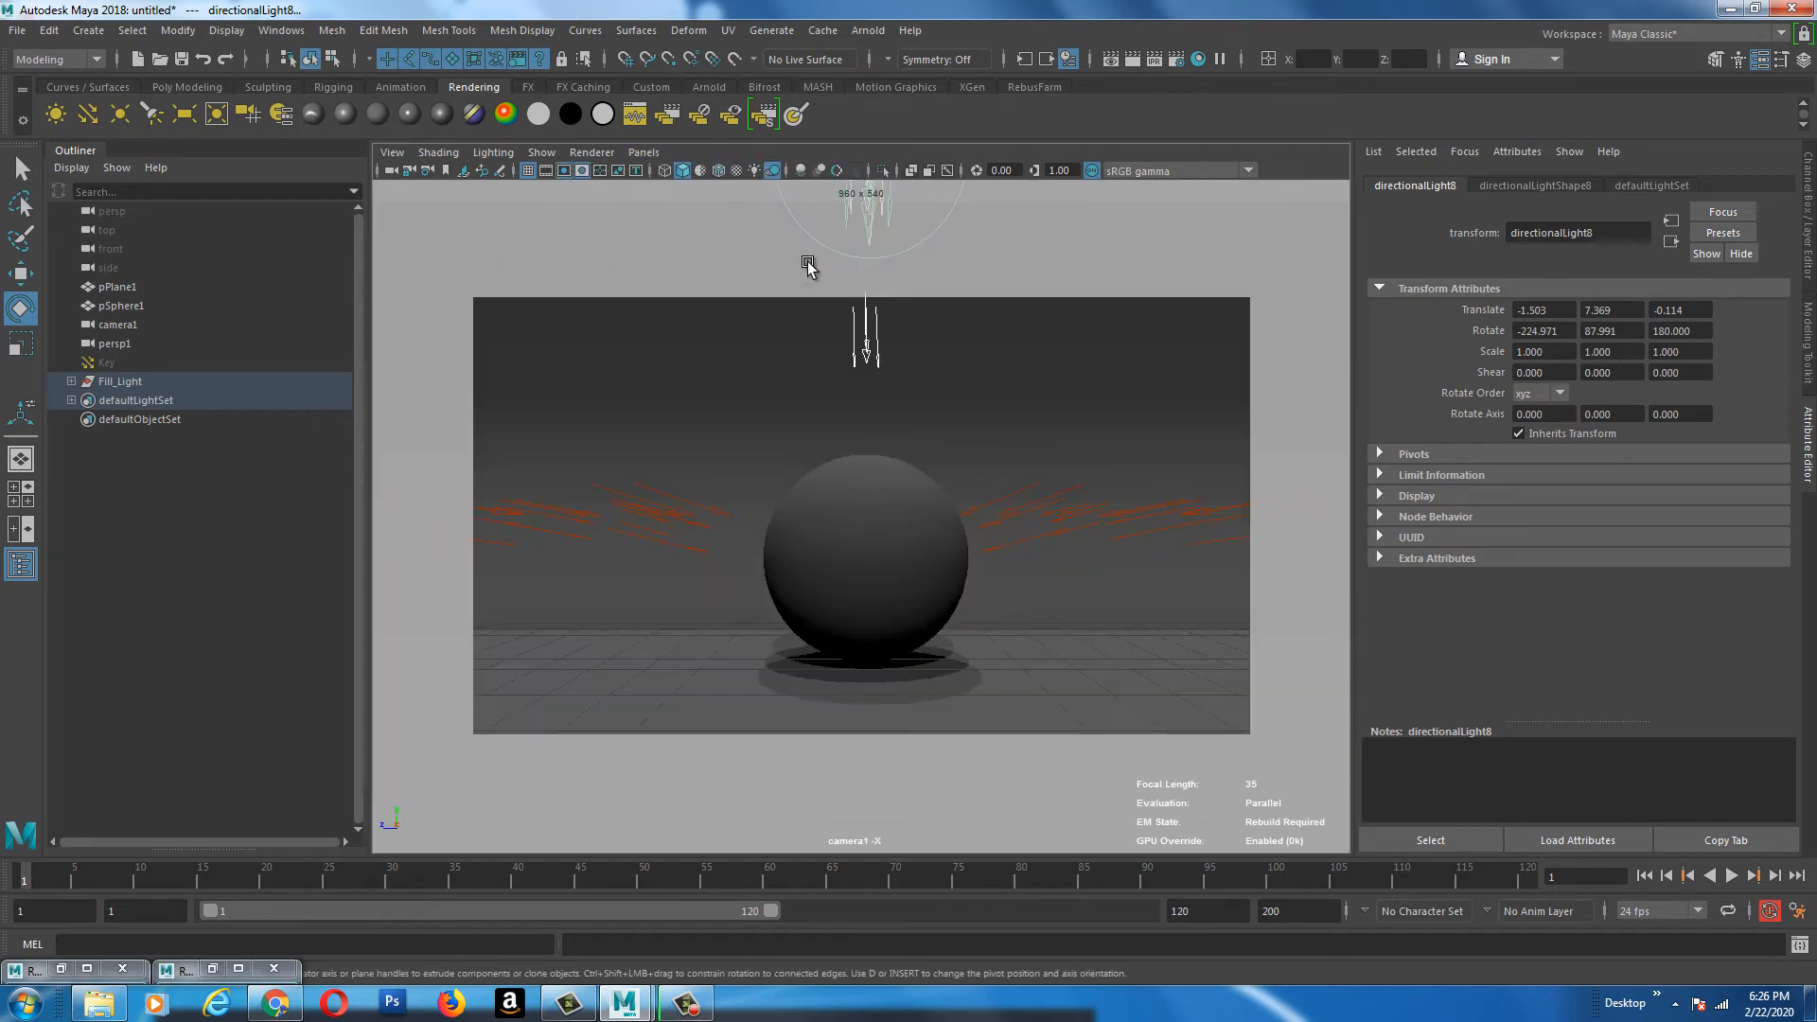
click(1113, 59)
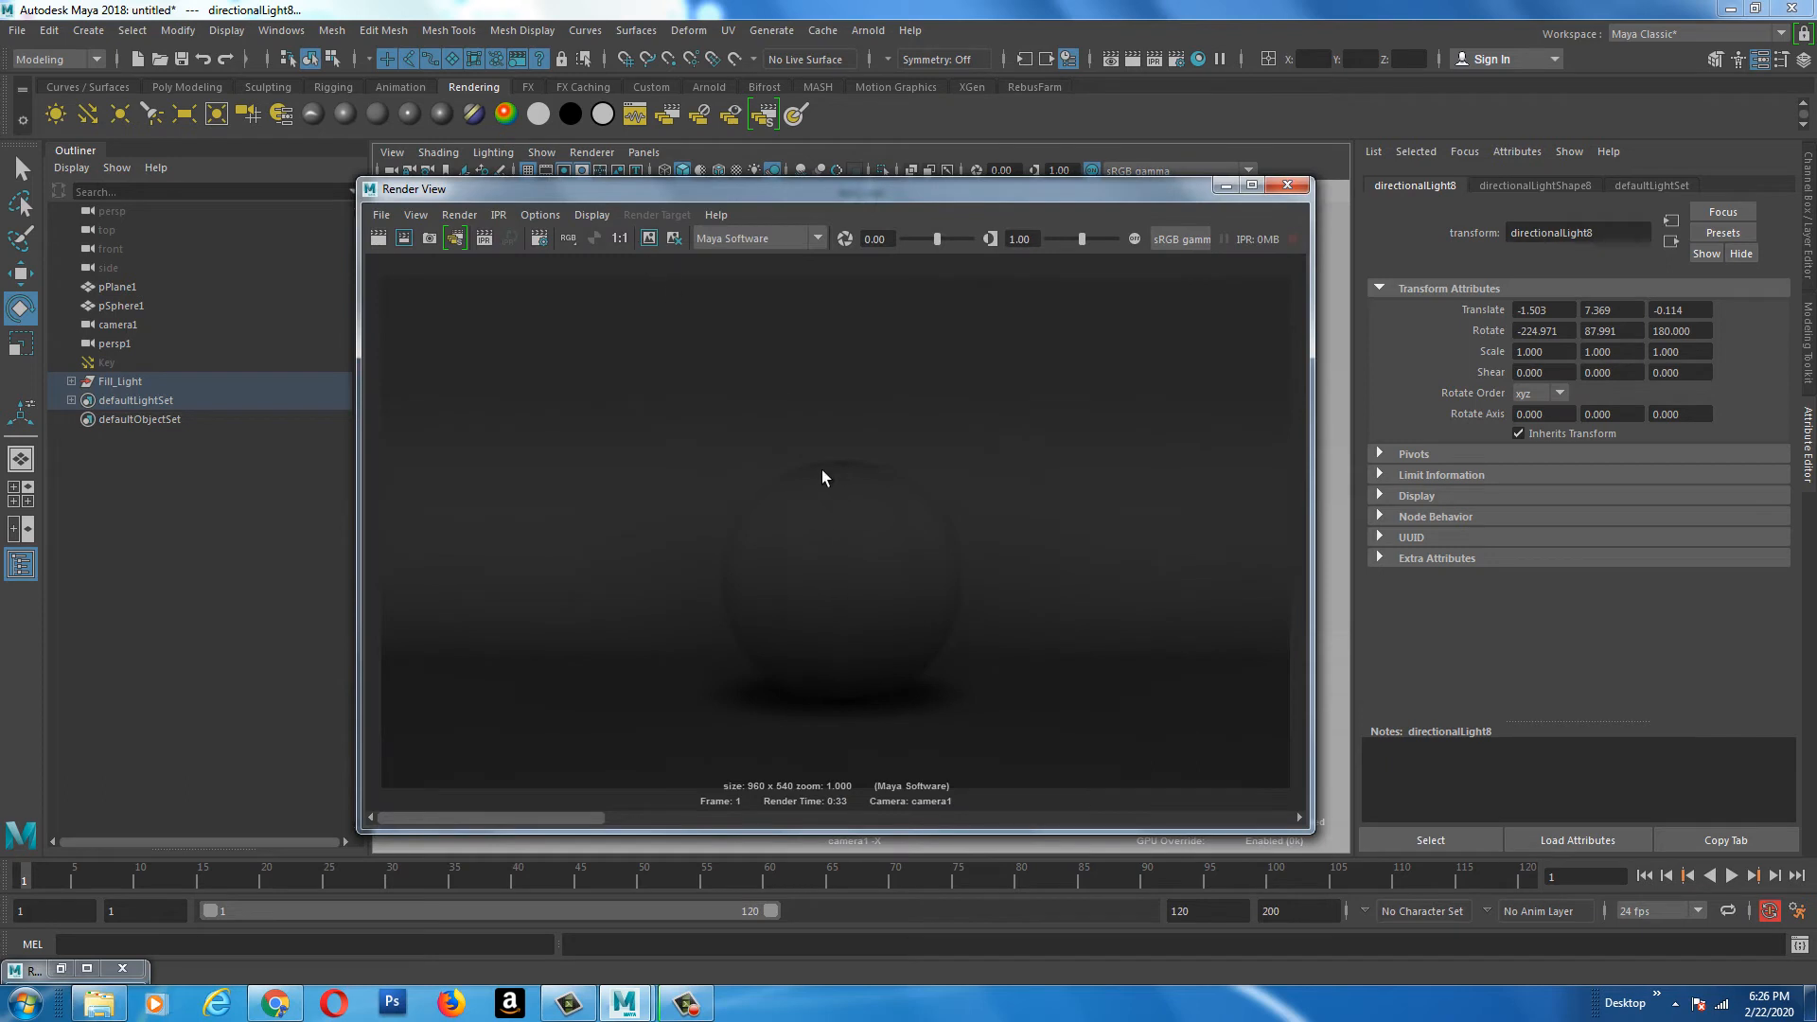
click(649, 239)
drag(906, 513, 911, 506)
click(402, 238)
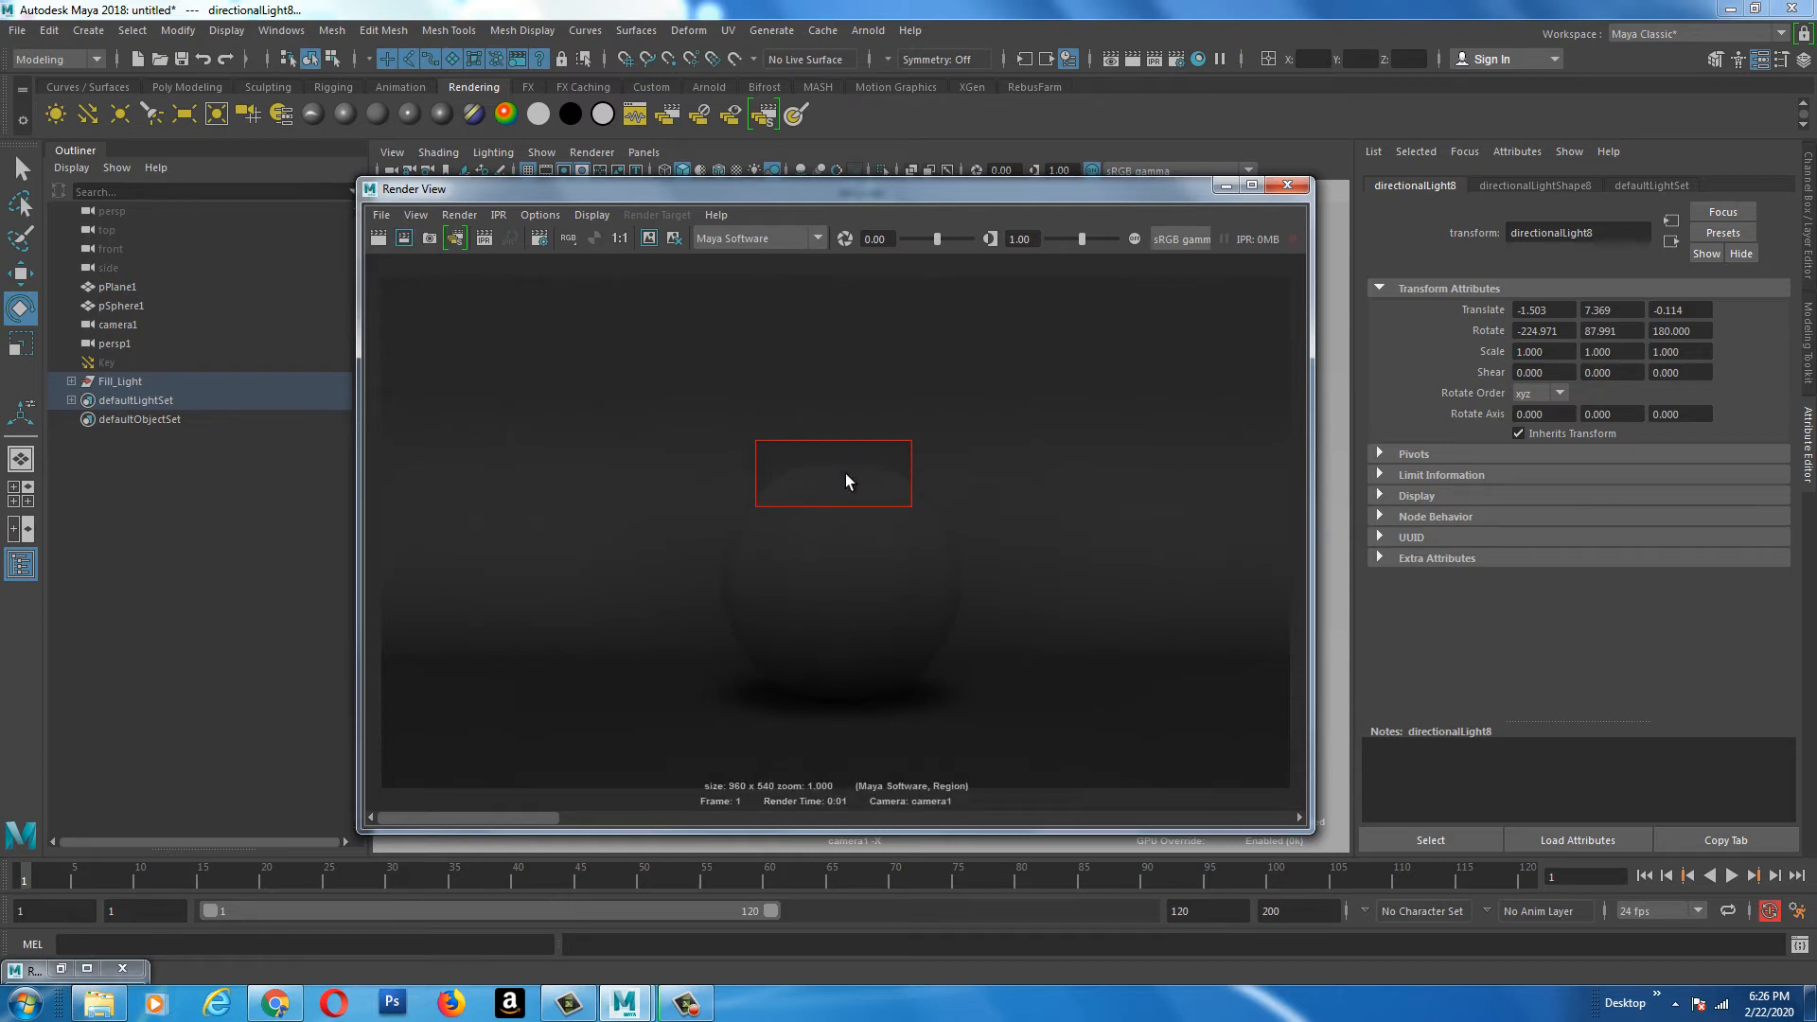
Zoom into the rendered region and compare the top of the sphere with the kept render
alt+right_drag(729, 461, 1004, 549)
alt+middle_drag(996, 496, 897, 456)
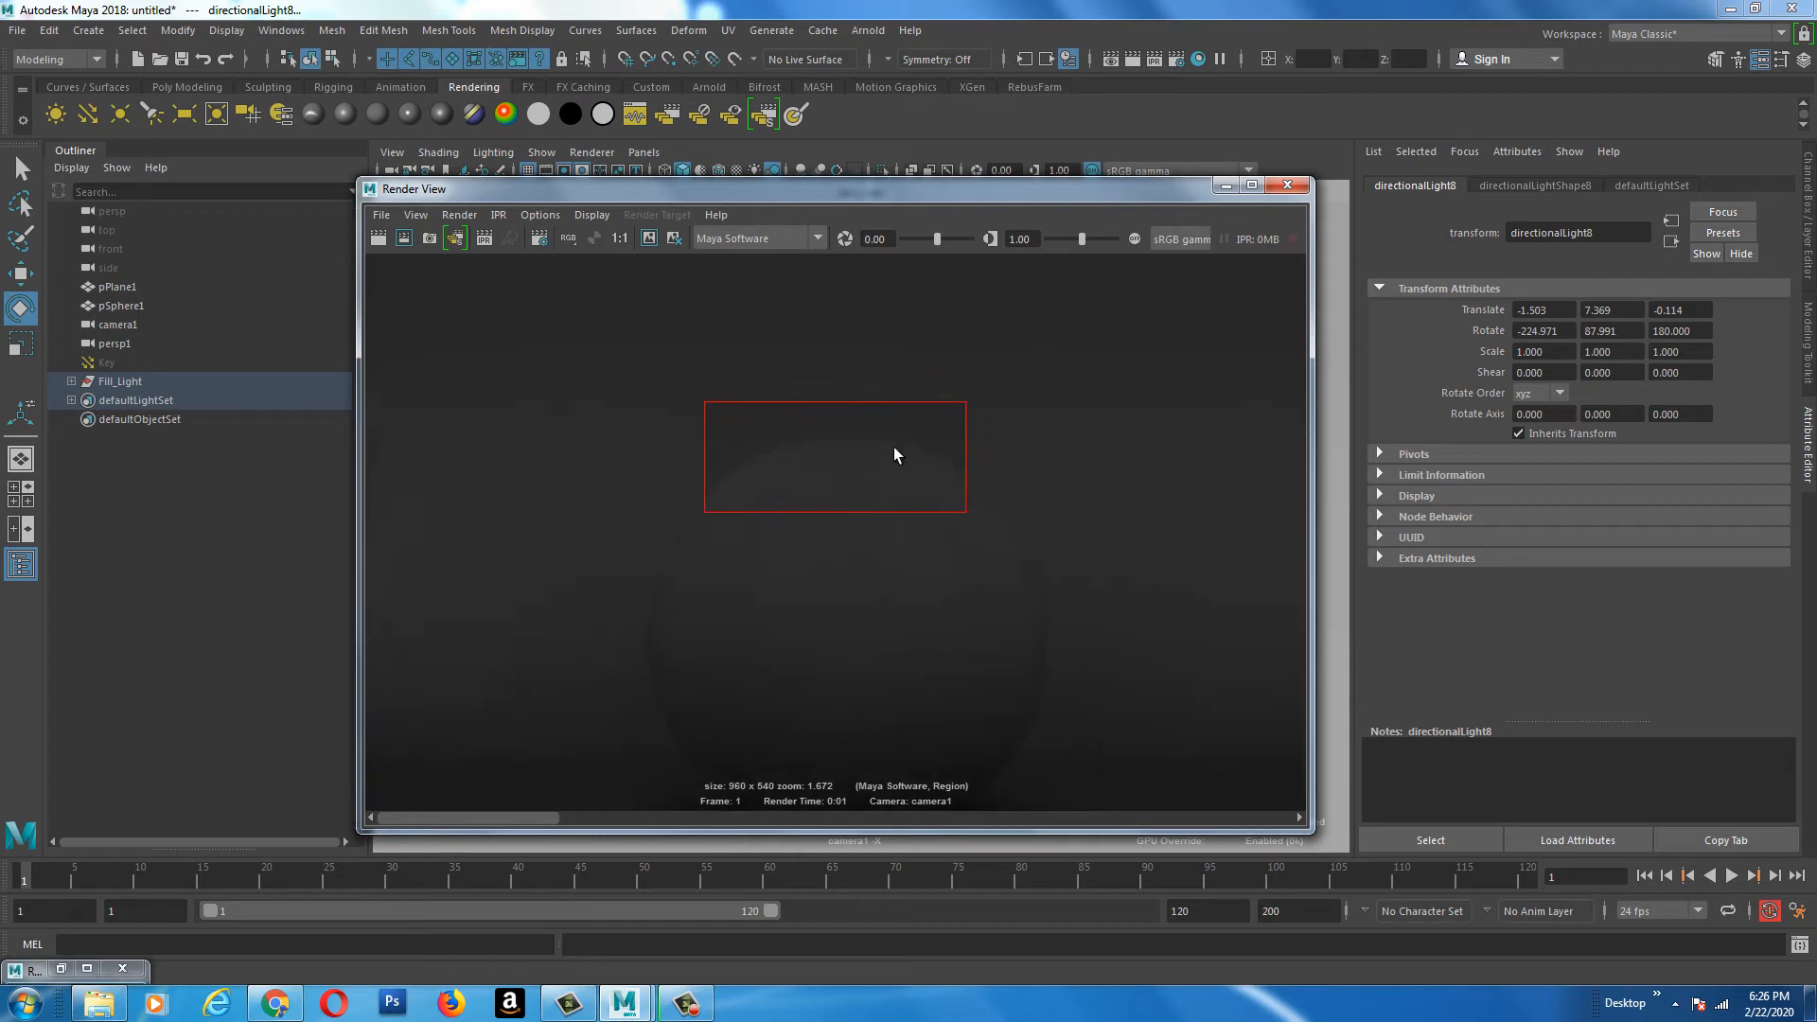
drag(638, 819, 472, 822)
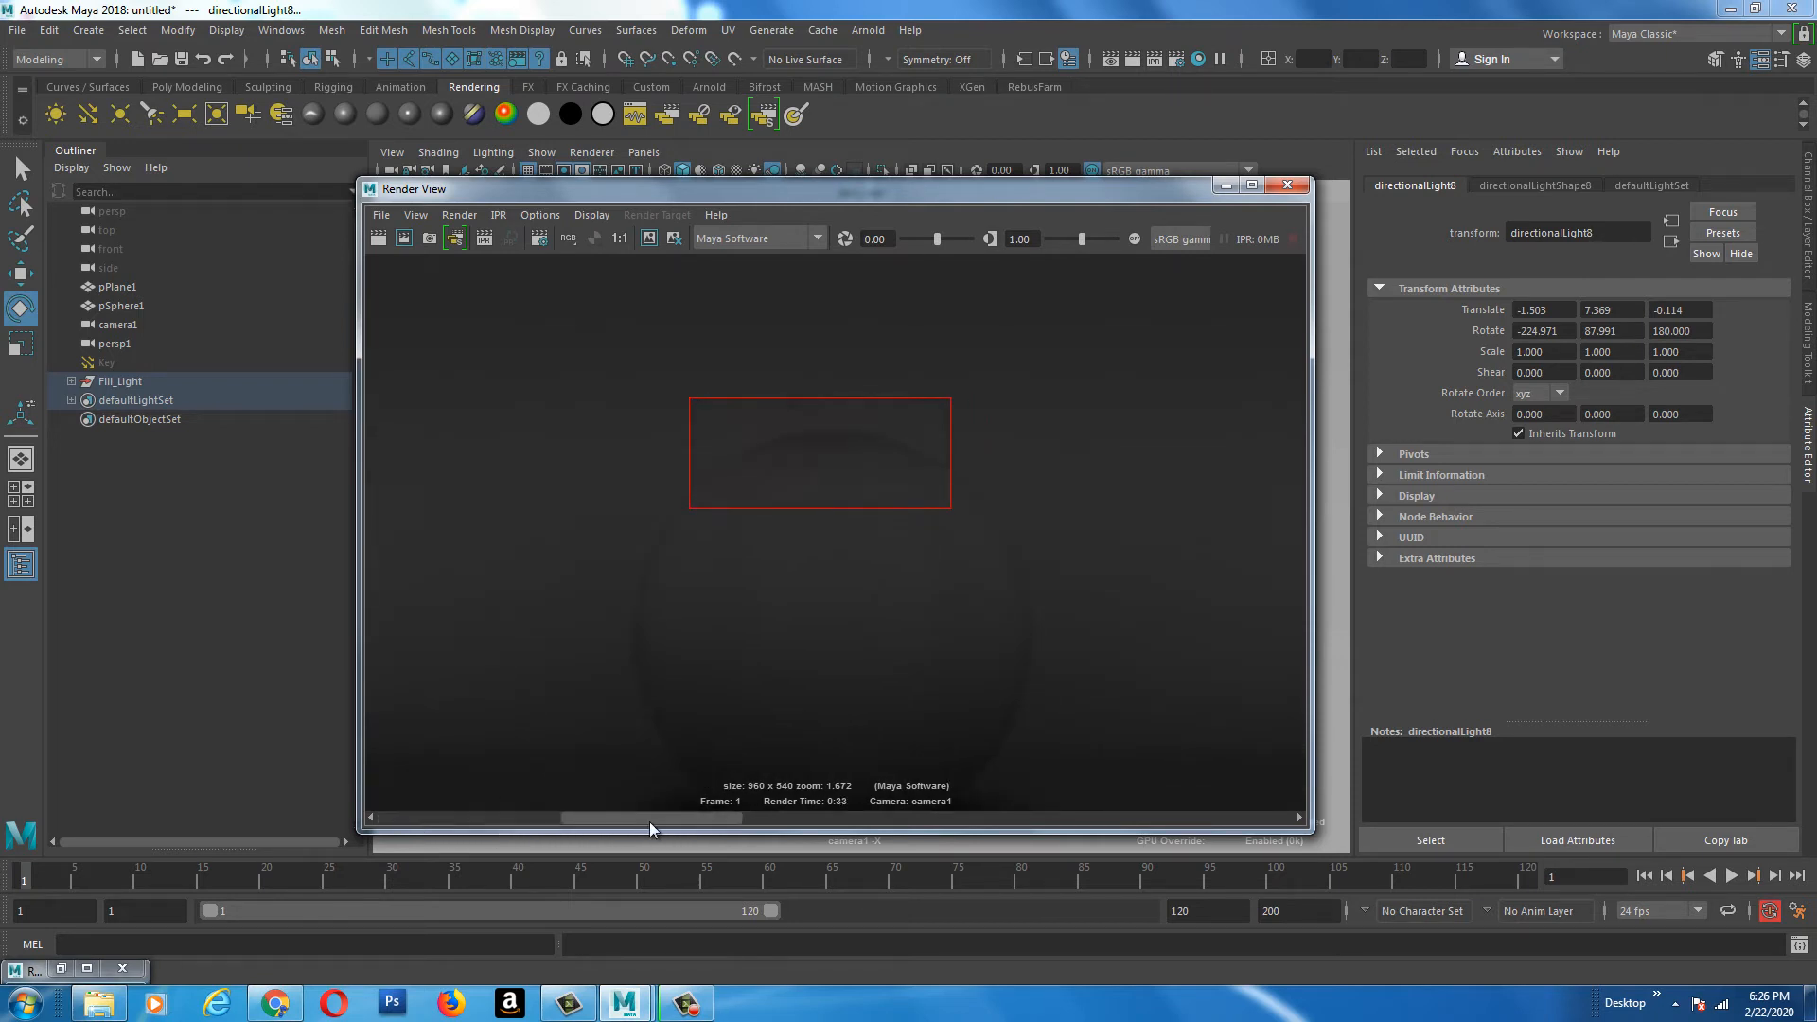
scroll(1065, 654, down, 4)
alt+middle_drag(791, 572, 705, 522)
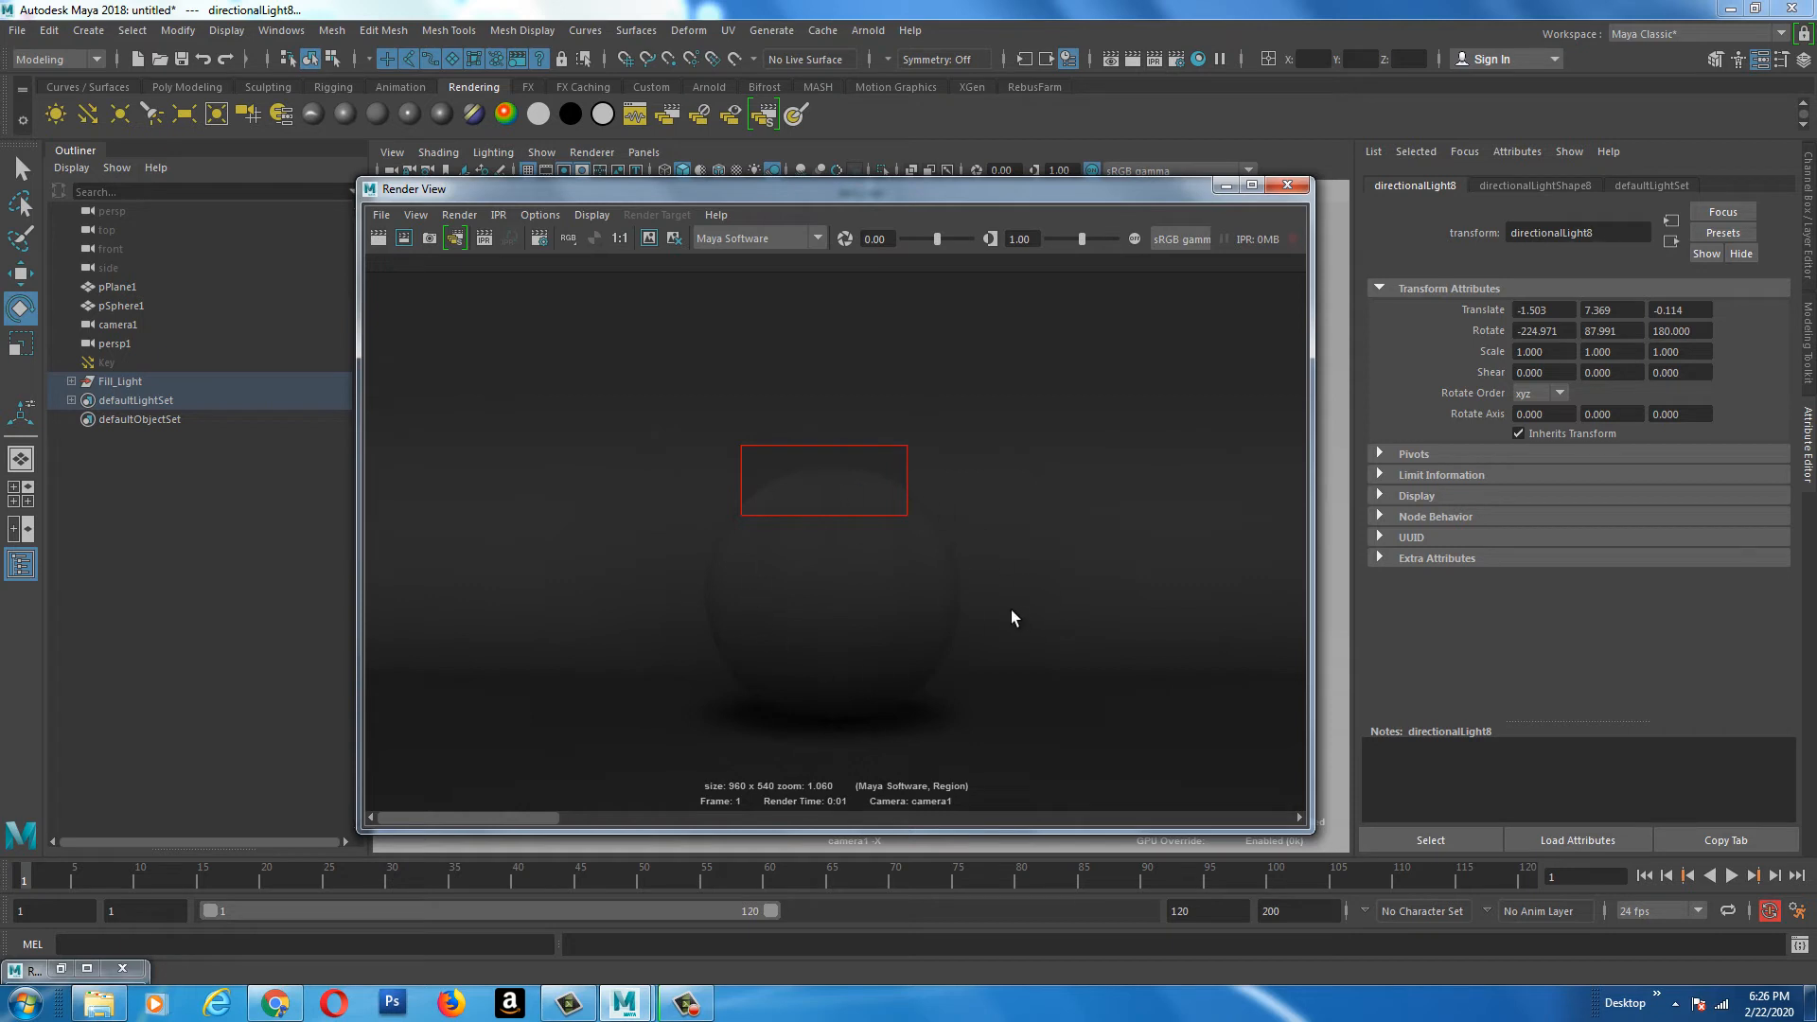
scroll(840, 513, down, 2)
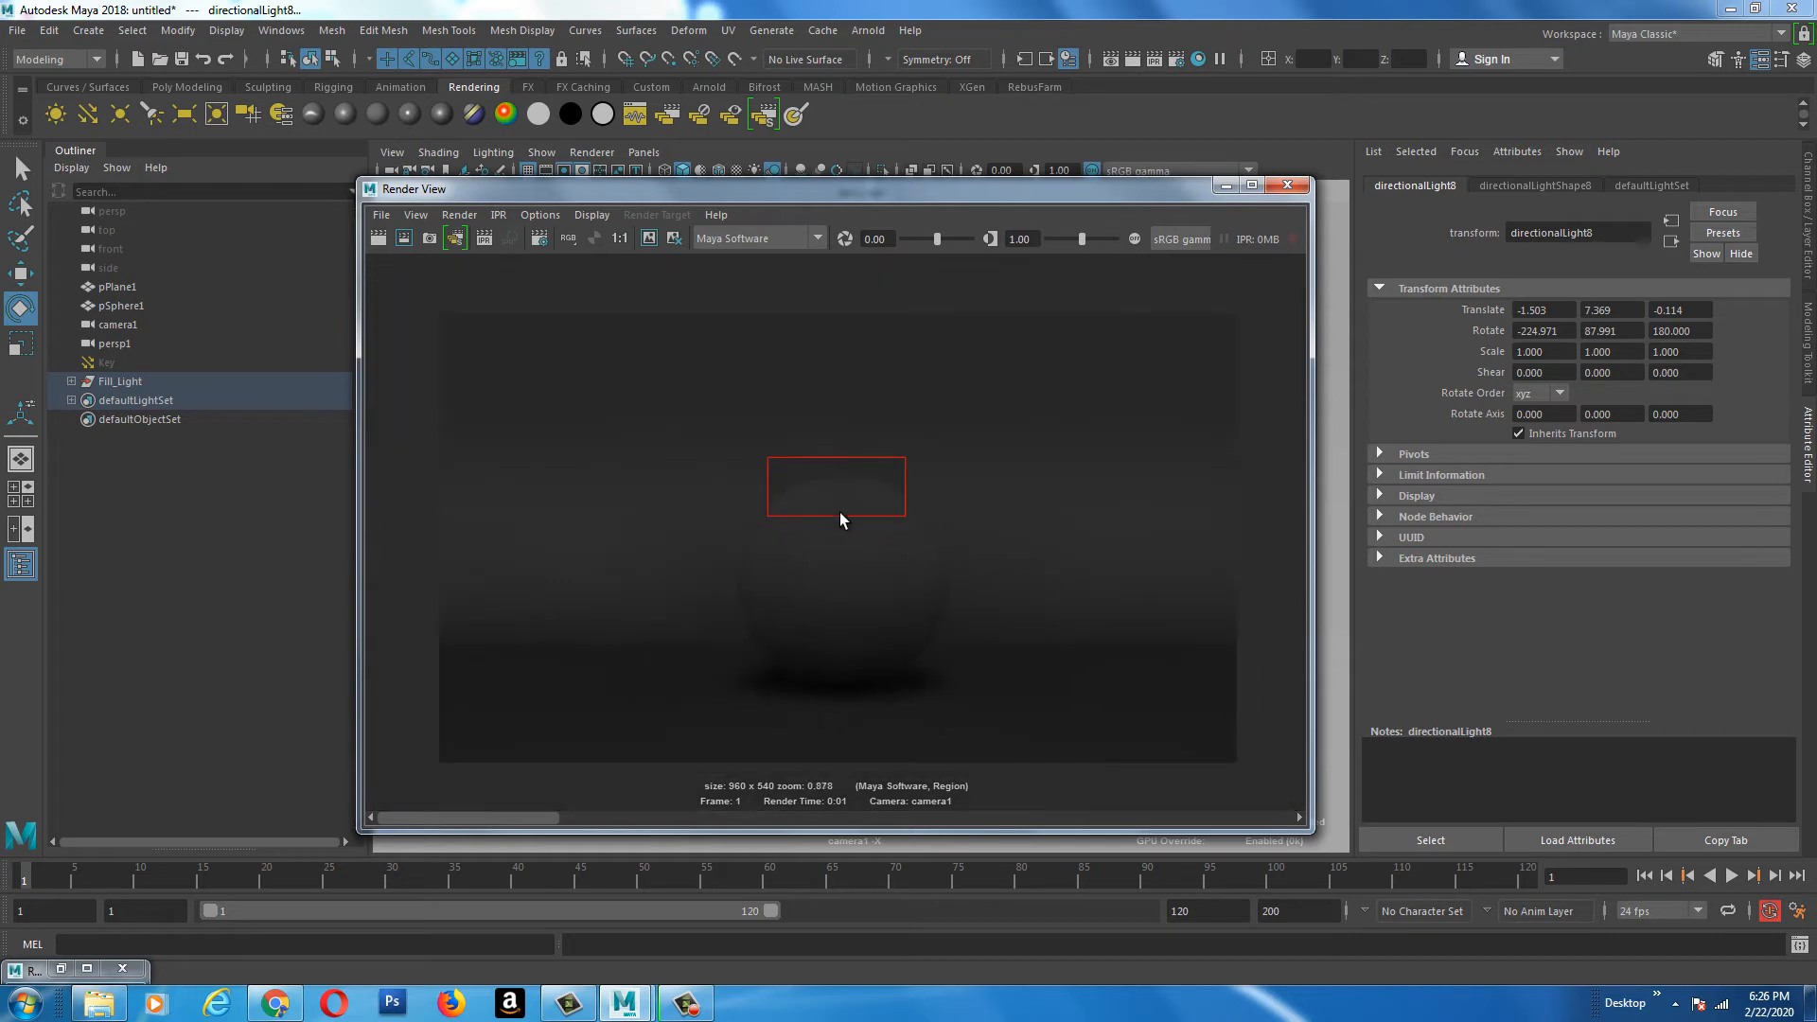
Render the full camera1 frame again and examine the shading across the sphere
click(378, 240)
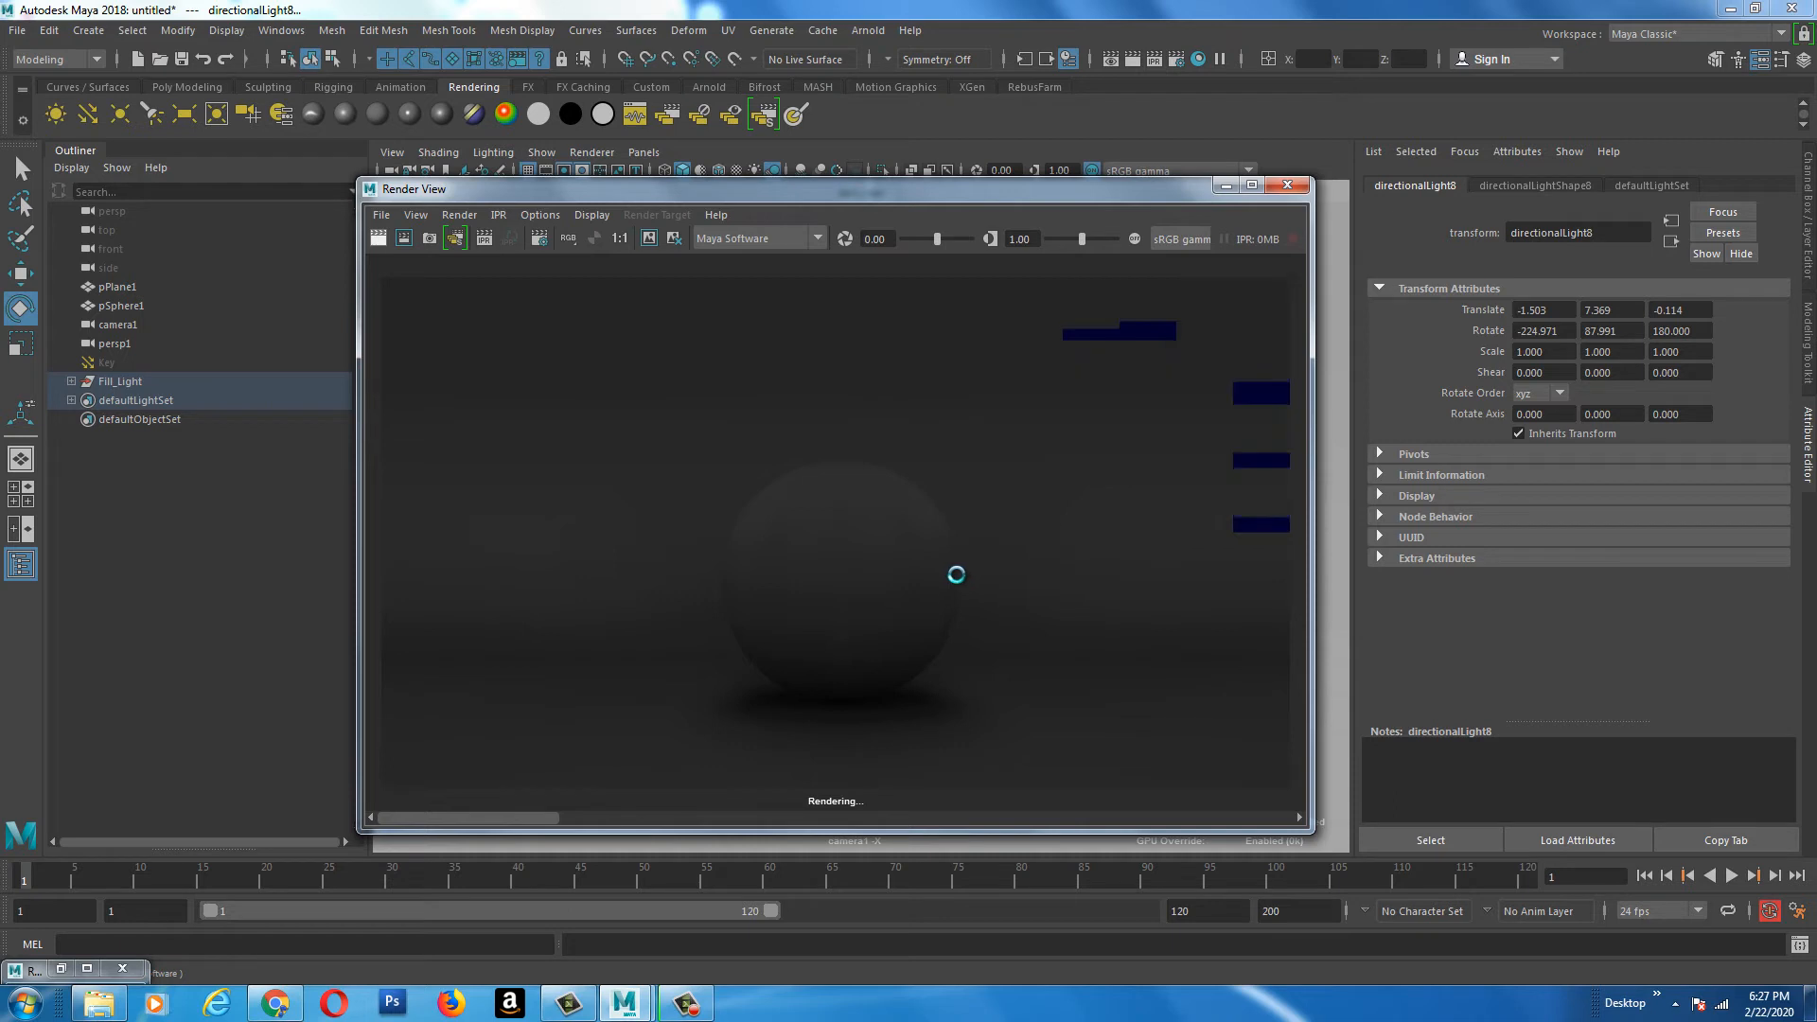
alt+right_drag(670, 548, 1010, 631)
alt+middle_drag(1009, 631, 808, 595)
alt+right_drag(808, 595, 848, 604)
alt+middle_drag(848, 604, 776, 571)
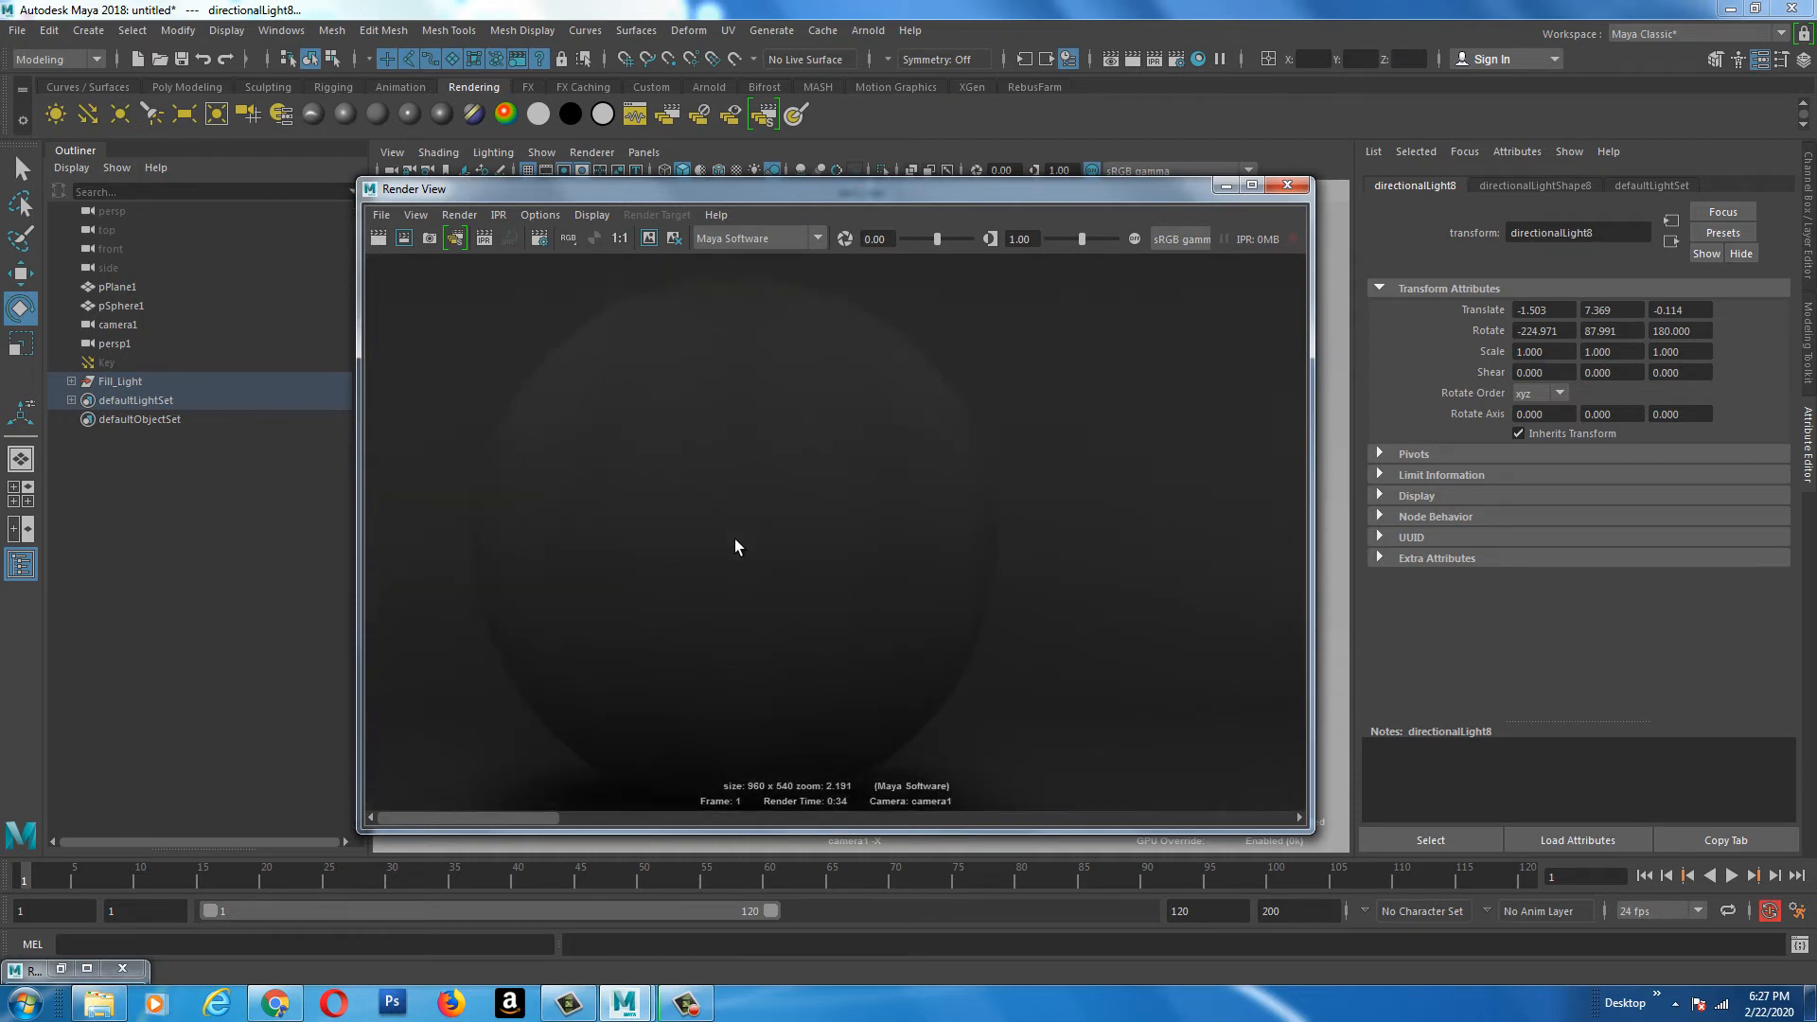
alt+right_drag(1147, 627, 473, 528)
key(f)
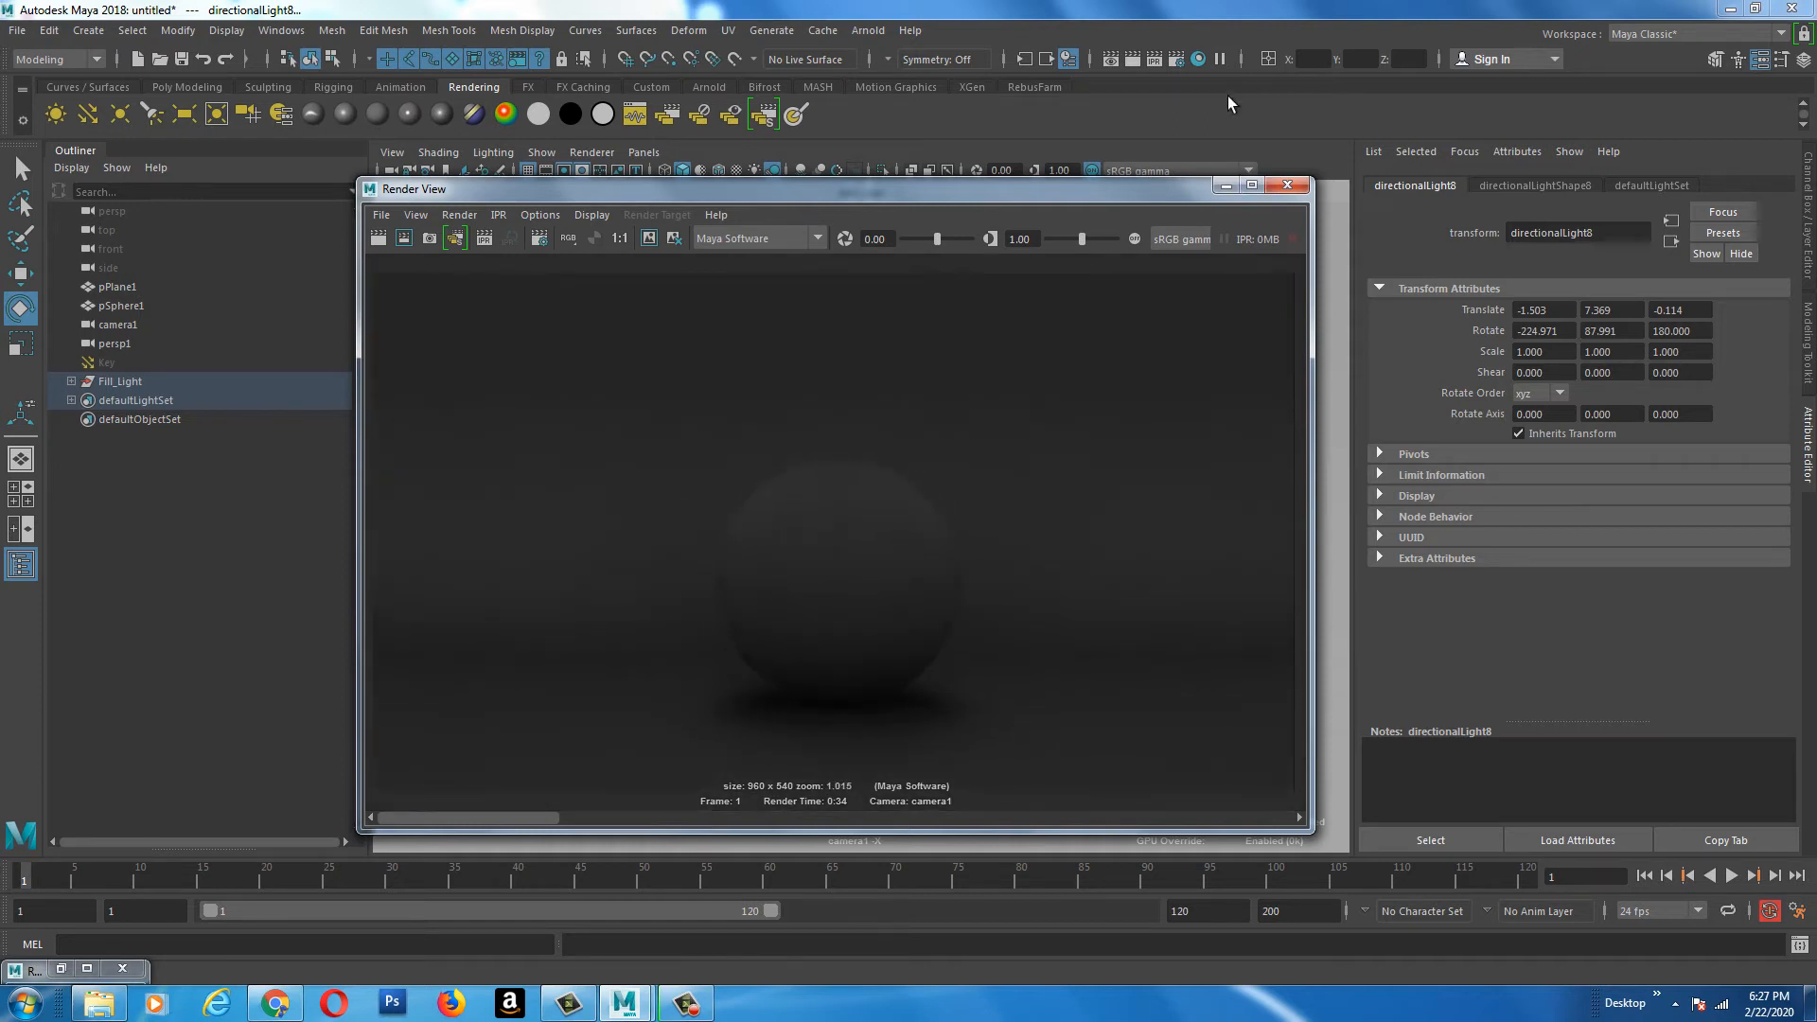
Minimise the Render View and switch the viewport back to persp1
click(1226, 185)
click(643, 152)
mouse_move(673, 171)
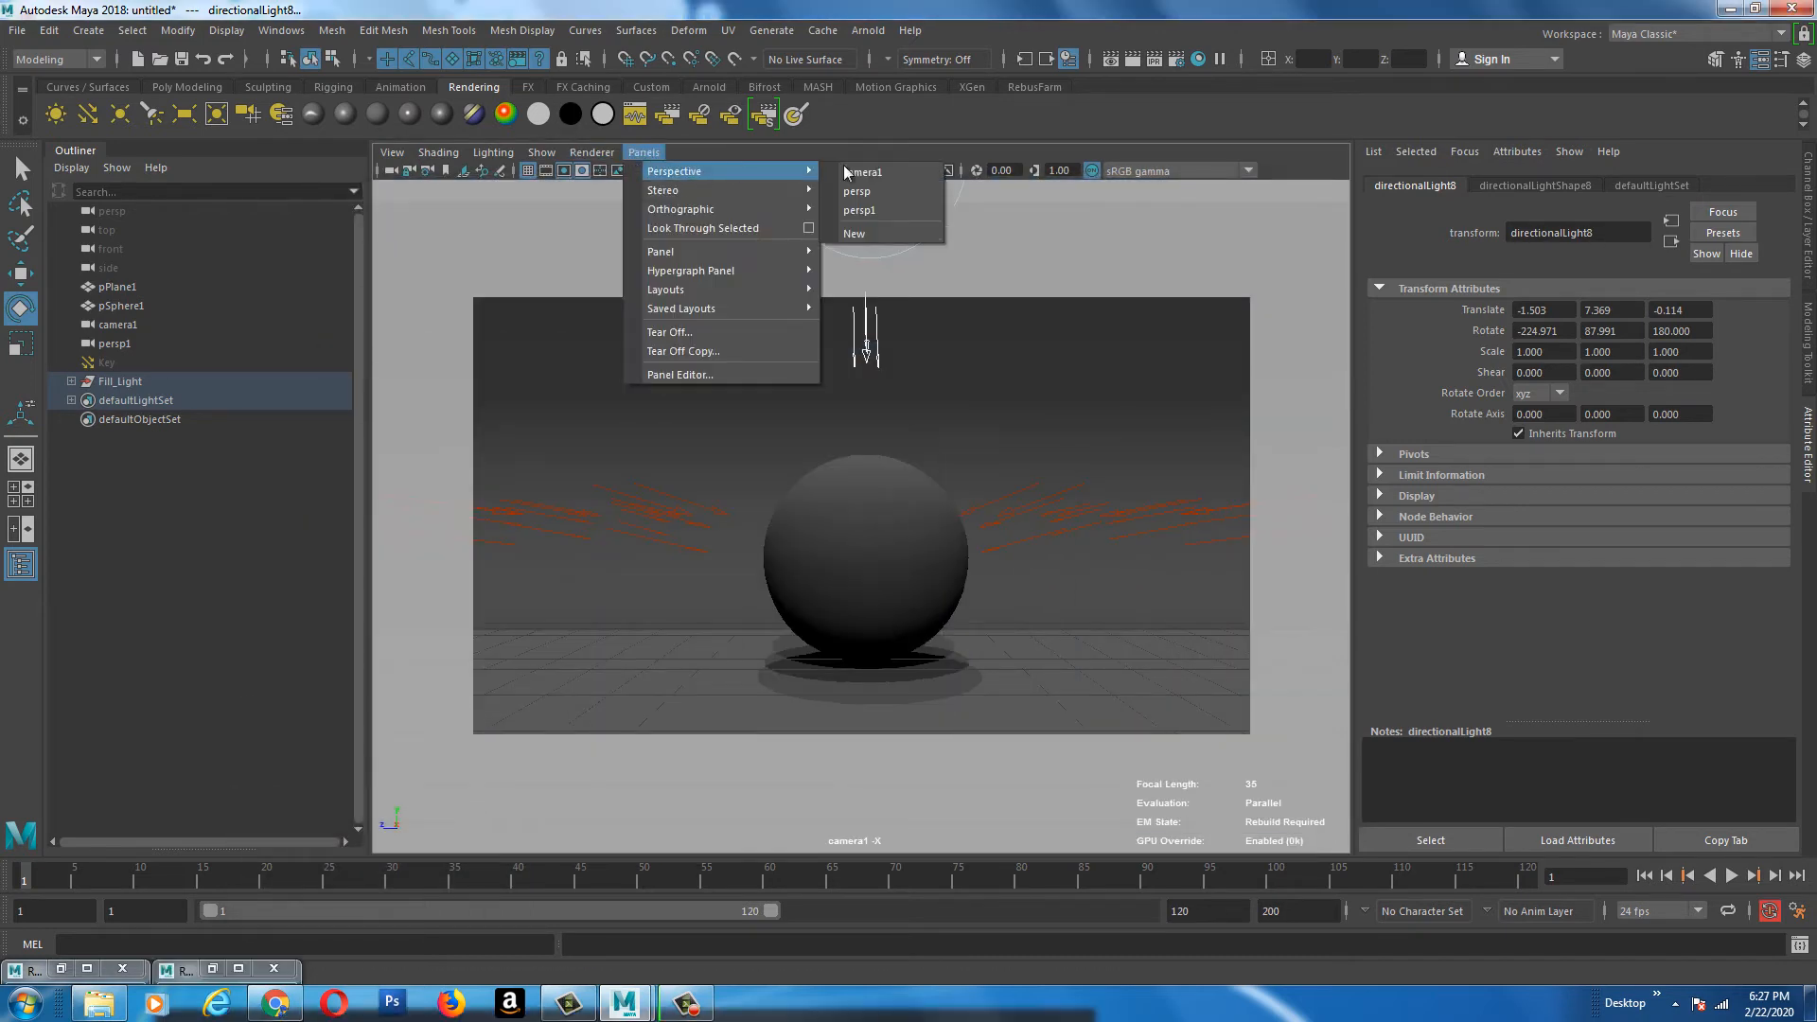
click(869, 212)
Duplicate directionalLight2, move the copy to about X -1.77, Z 4.65 and rotate it to aim at the sphere
alt+middle_drag(804, 466, 718, 422)
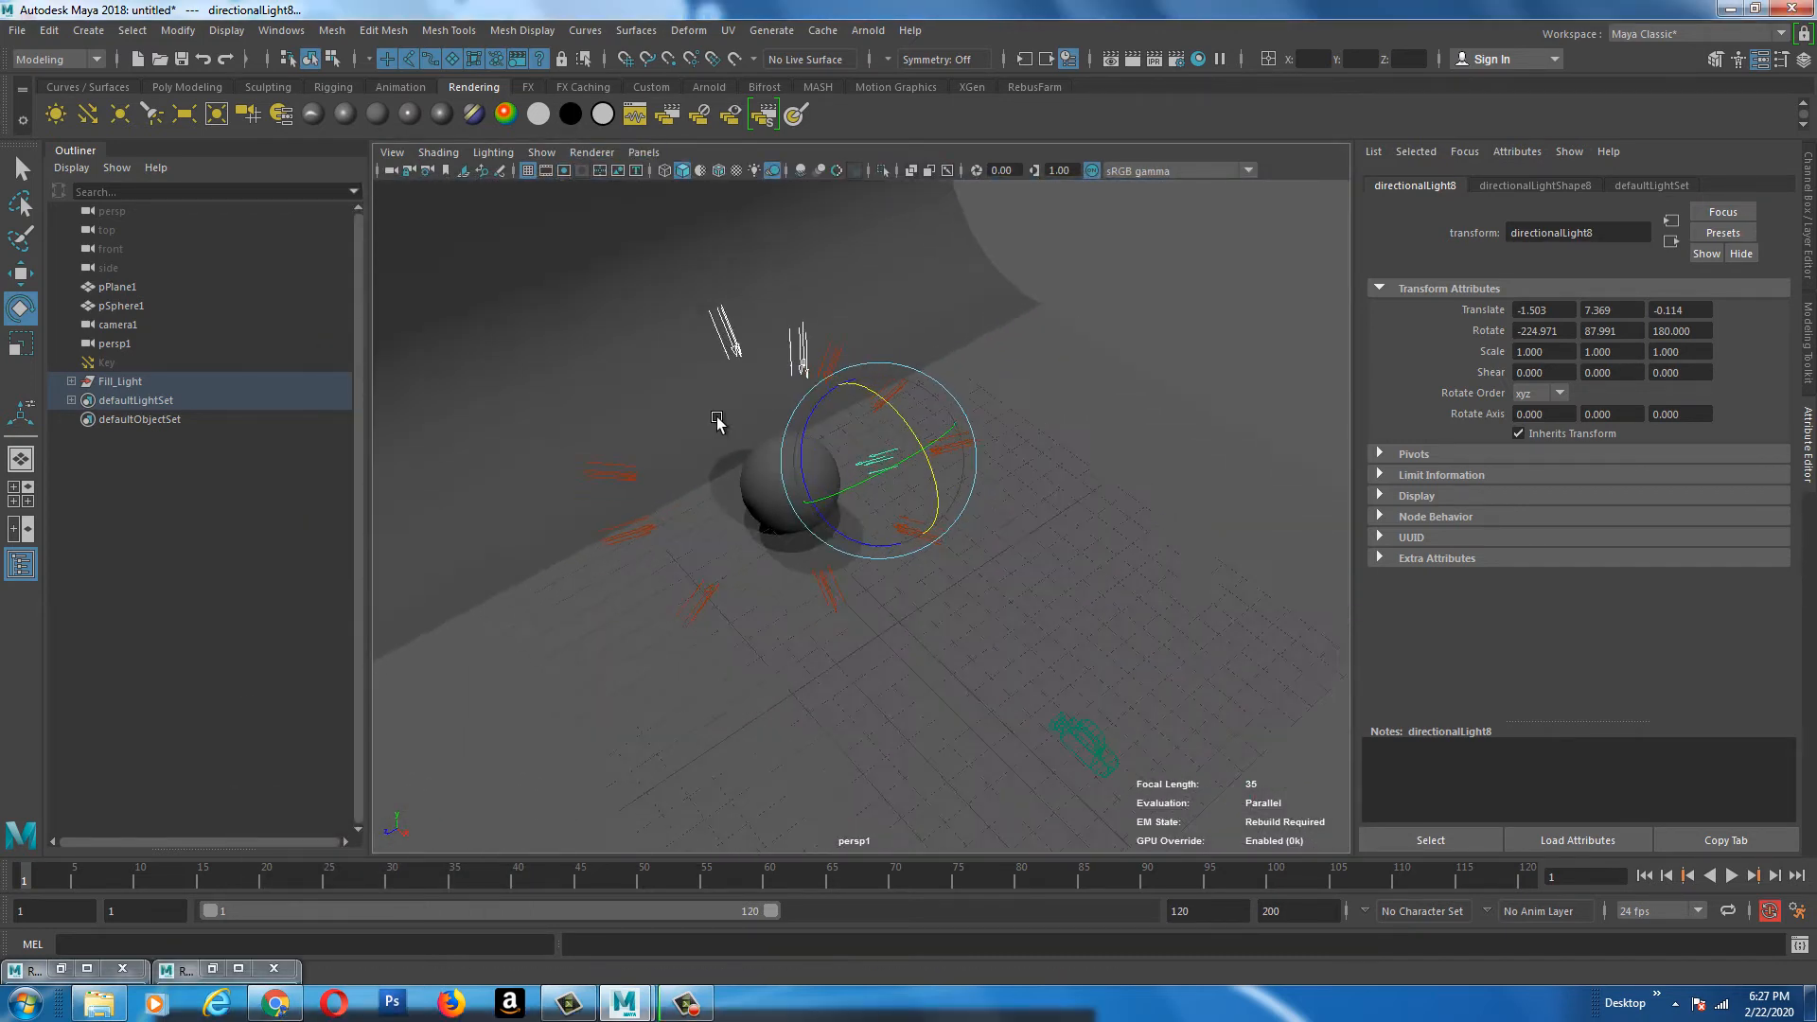
alt+right_drag(718, 423, 848, 474)
alt+drag(848, 474, 751, 555)
click(615, 577)
key(ctrl+d)
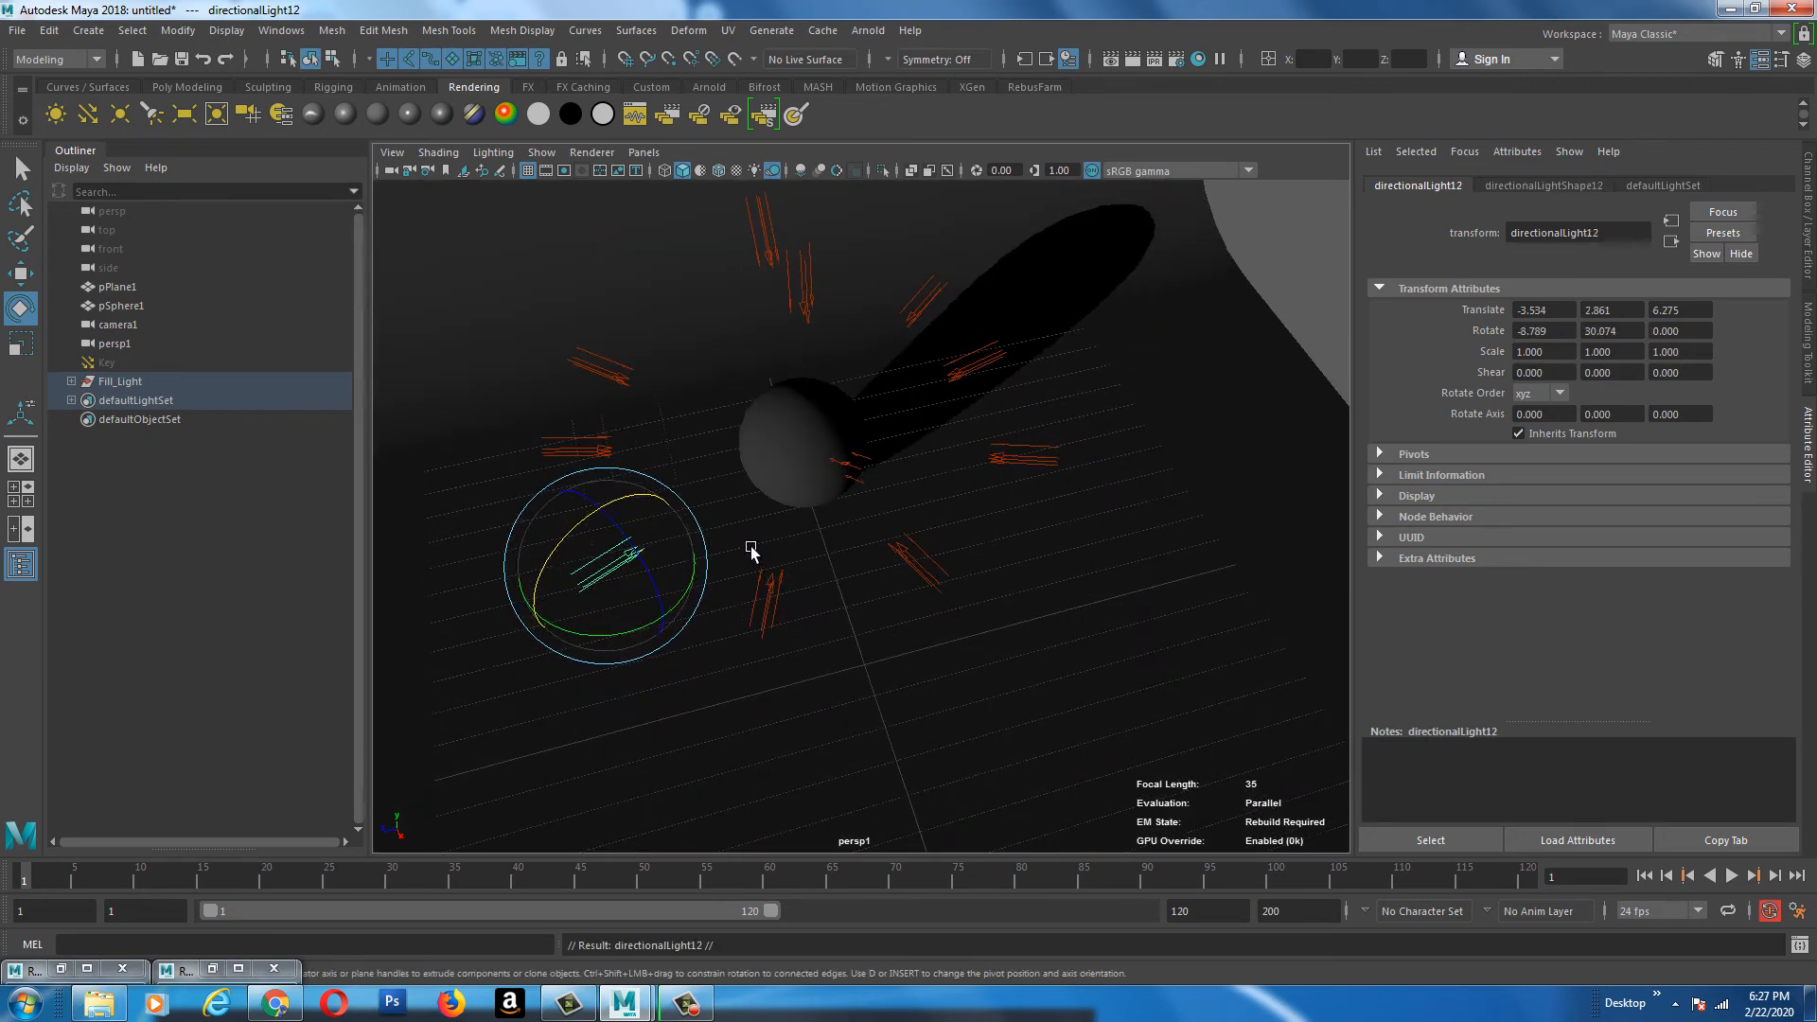
key(w)
drag(547, 636, 632, 688)
key(e)
key(w)
alt+drag(729, 648, 691, 668)
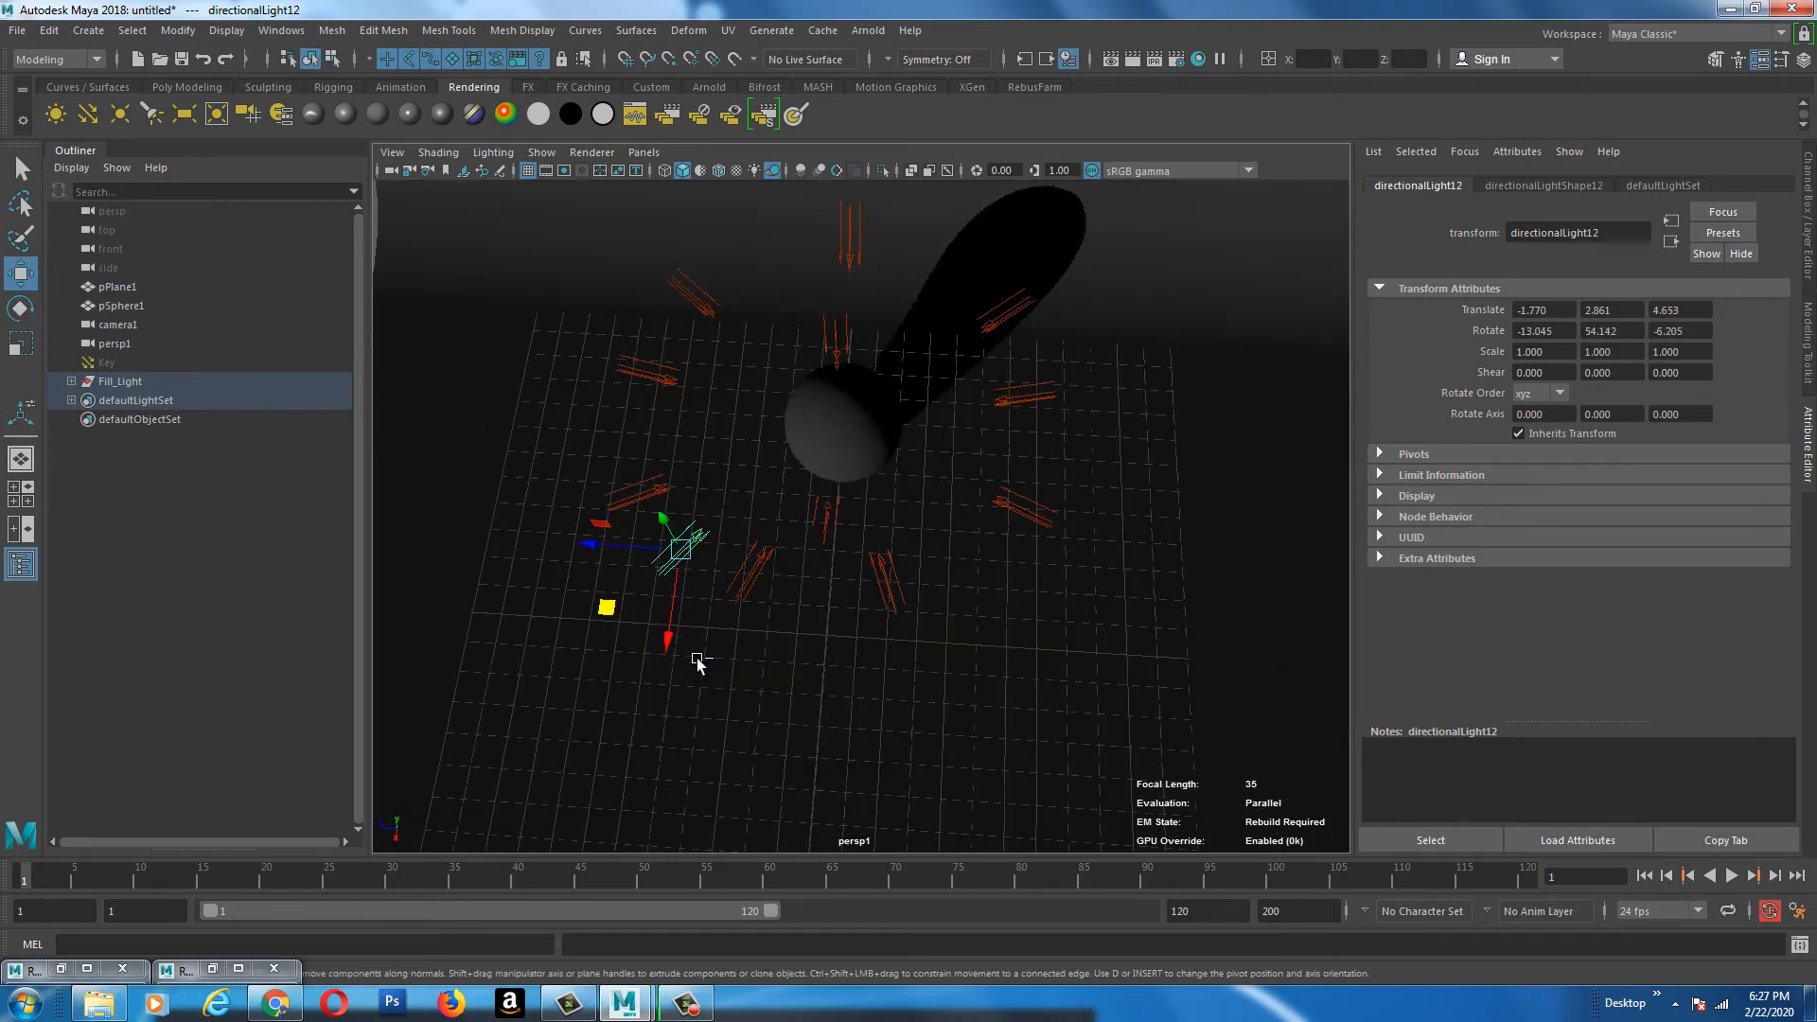
Make another copy of that fill light, place it in front of the sphere at about X -0.94, Z 0.22 and aim it at the sphere
shift+drag(607, 608, 855, 670)
key(e)
key(w)
drag(727, 577, 733, 580)
key(e)
drag(799, 658, 897, 631)
key(w)
key(e)
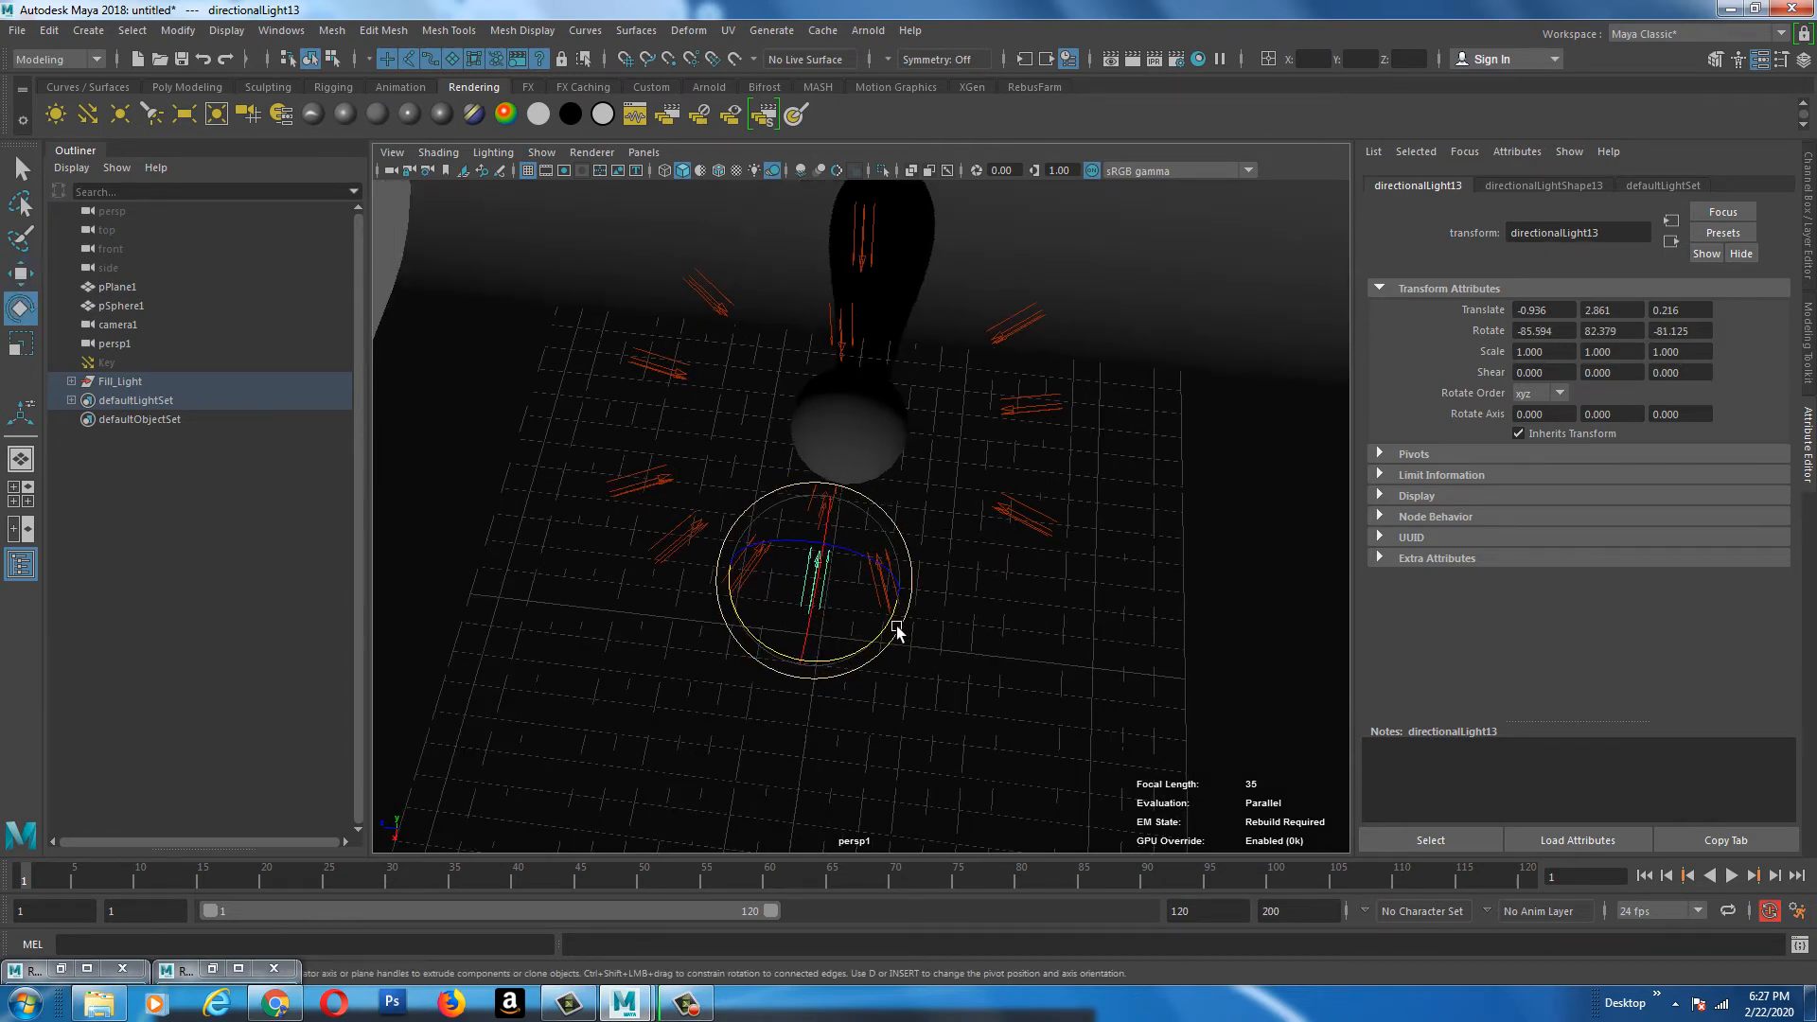
Duplicate the front-centre fill light and move the copy into the gap on the opposite side of the light ring
key(ctrl+d)
key(w)
drag(742, 631, 853, 478)
key(e)
Tilt directionalLight13 to about -100 in Rotate X and adjust the rotation of the duplicated fill lights on either side of it
click(837, 537)
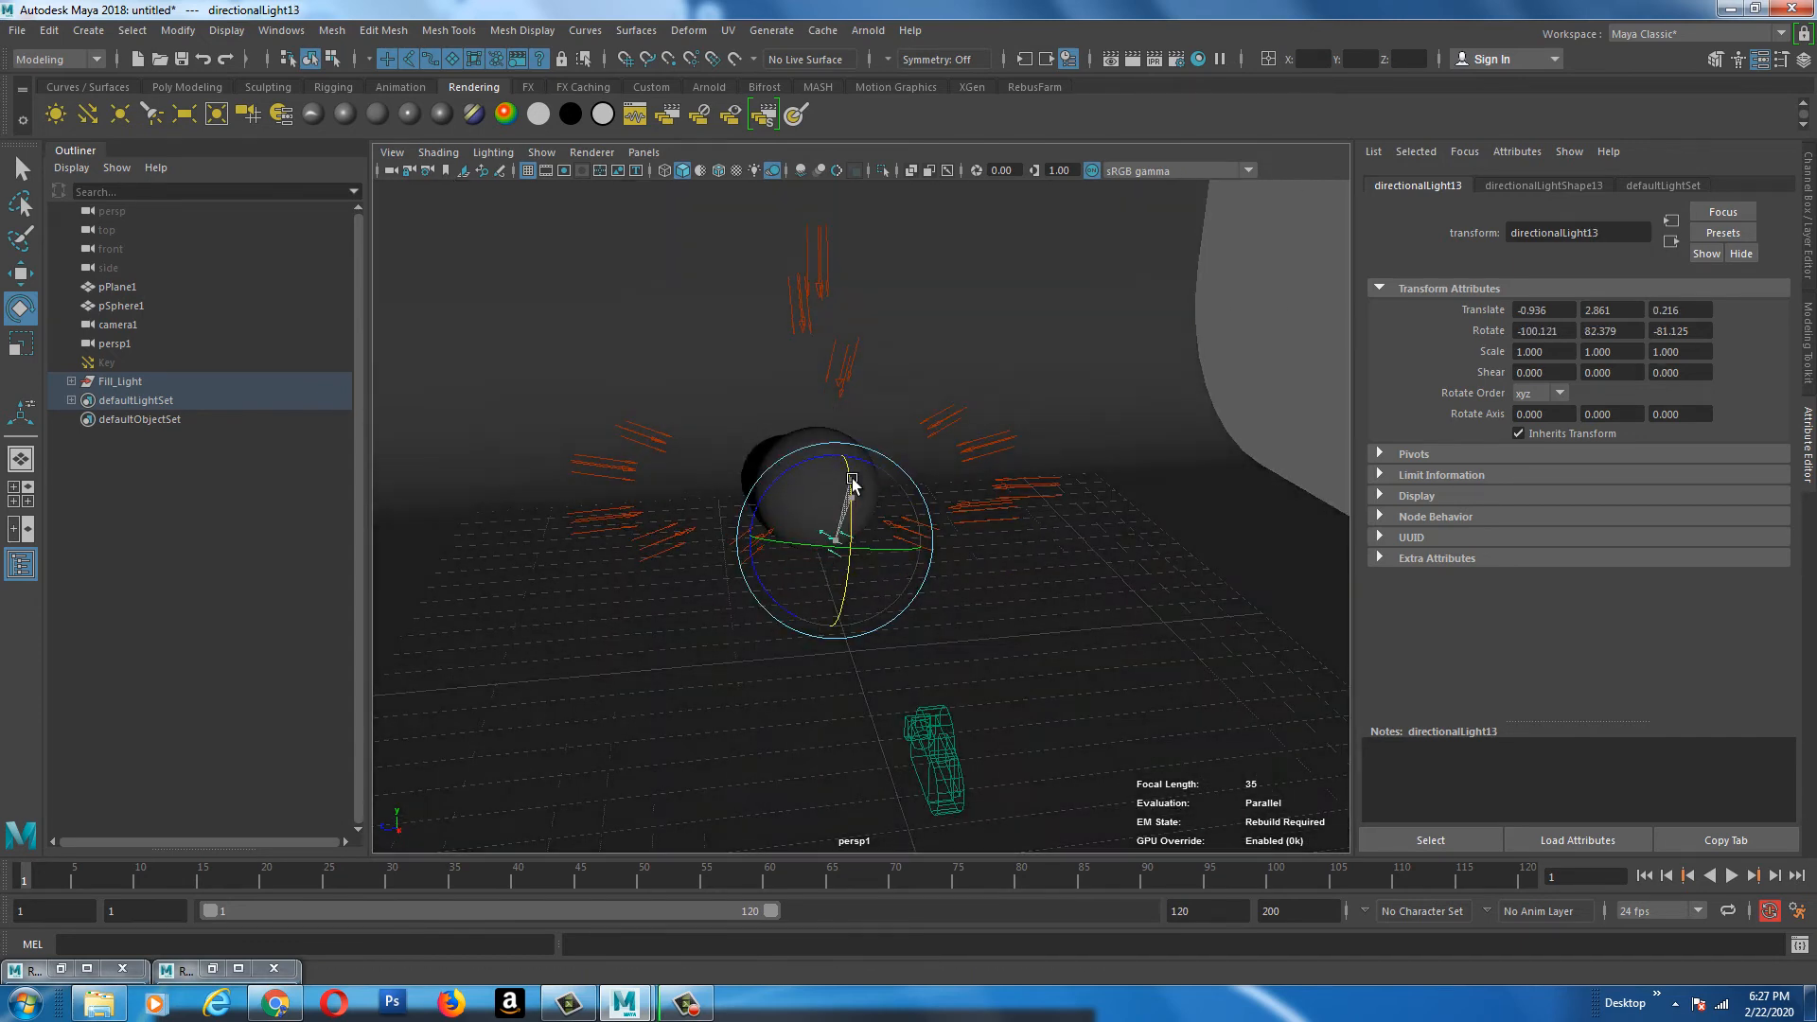
click(951, 536)
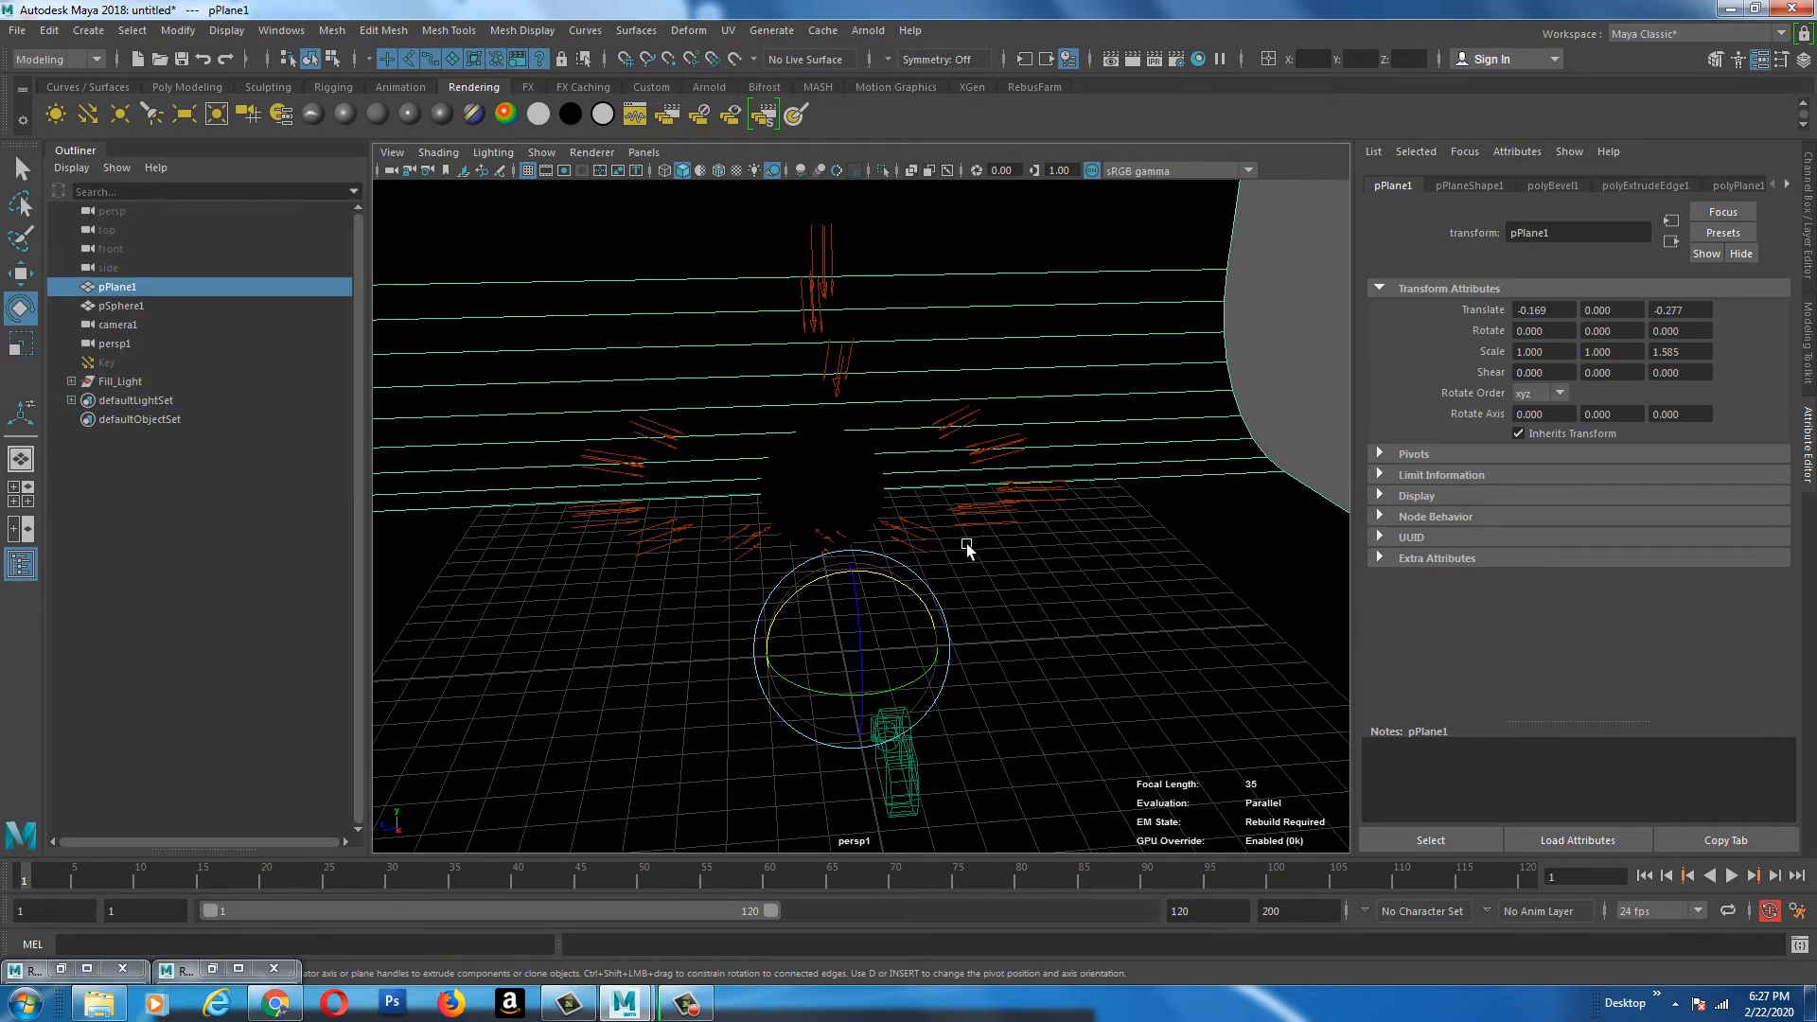
click(906, 533)
mouse_move(921, 507)
mouse_down()
mouse_move(925, 471)
mouse_move(738, 530)
mouse_move(637, 515)
mouse_move(692, 538)
mouse_up()
click(641, 533)
drag(587, 486, 799, 609)
Inspect the front fill lights from the side and fine-tune the rotation of directionalLight13 towards the sphere
click(763, 535)
key(w)
drag(659, 655, 1093, 569)
click(881, 526)
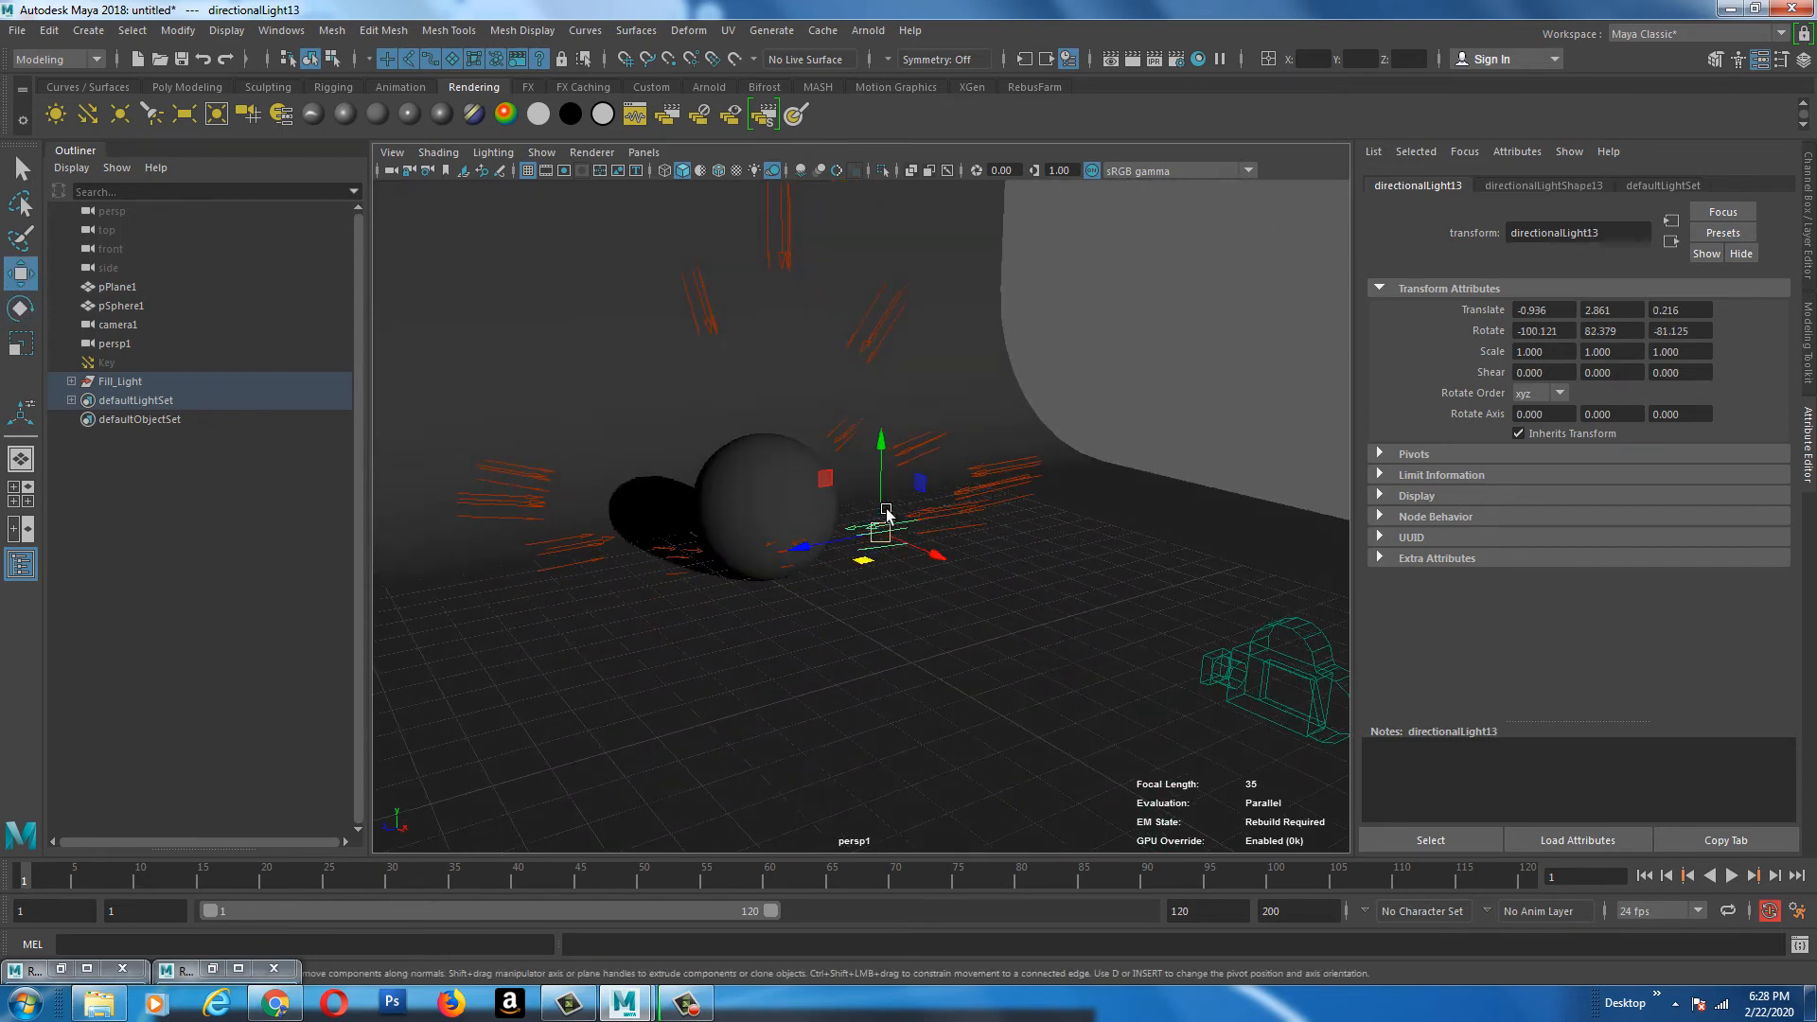
key(e)
drag(919, 482, 883, 505)
Fine-tune the rotation of directionalLight2 so it points at the sphere
click(585, 507)
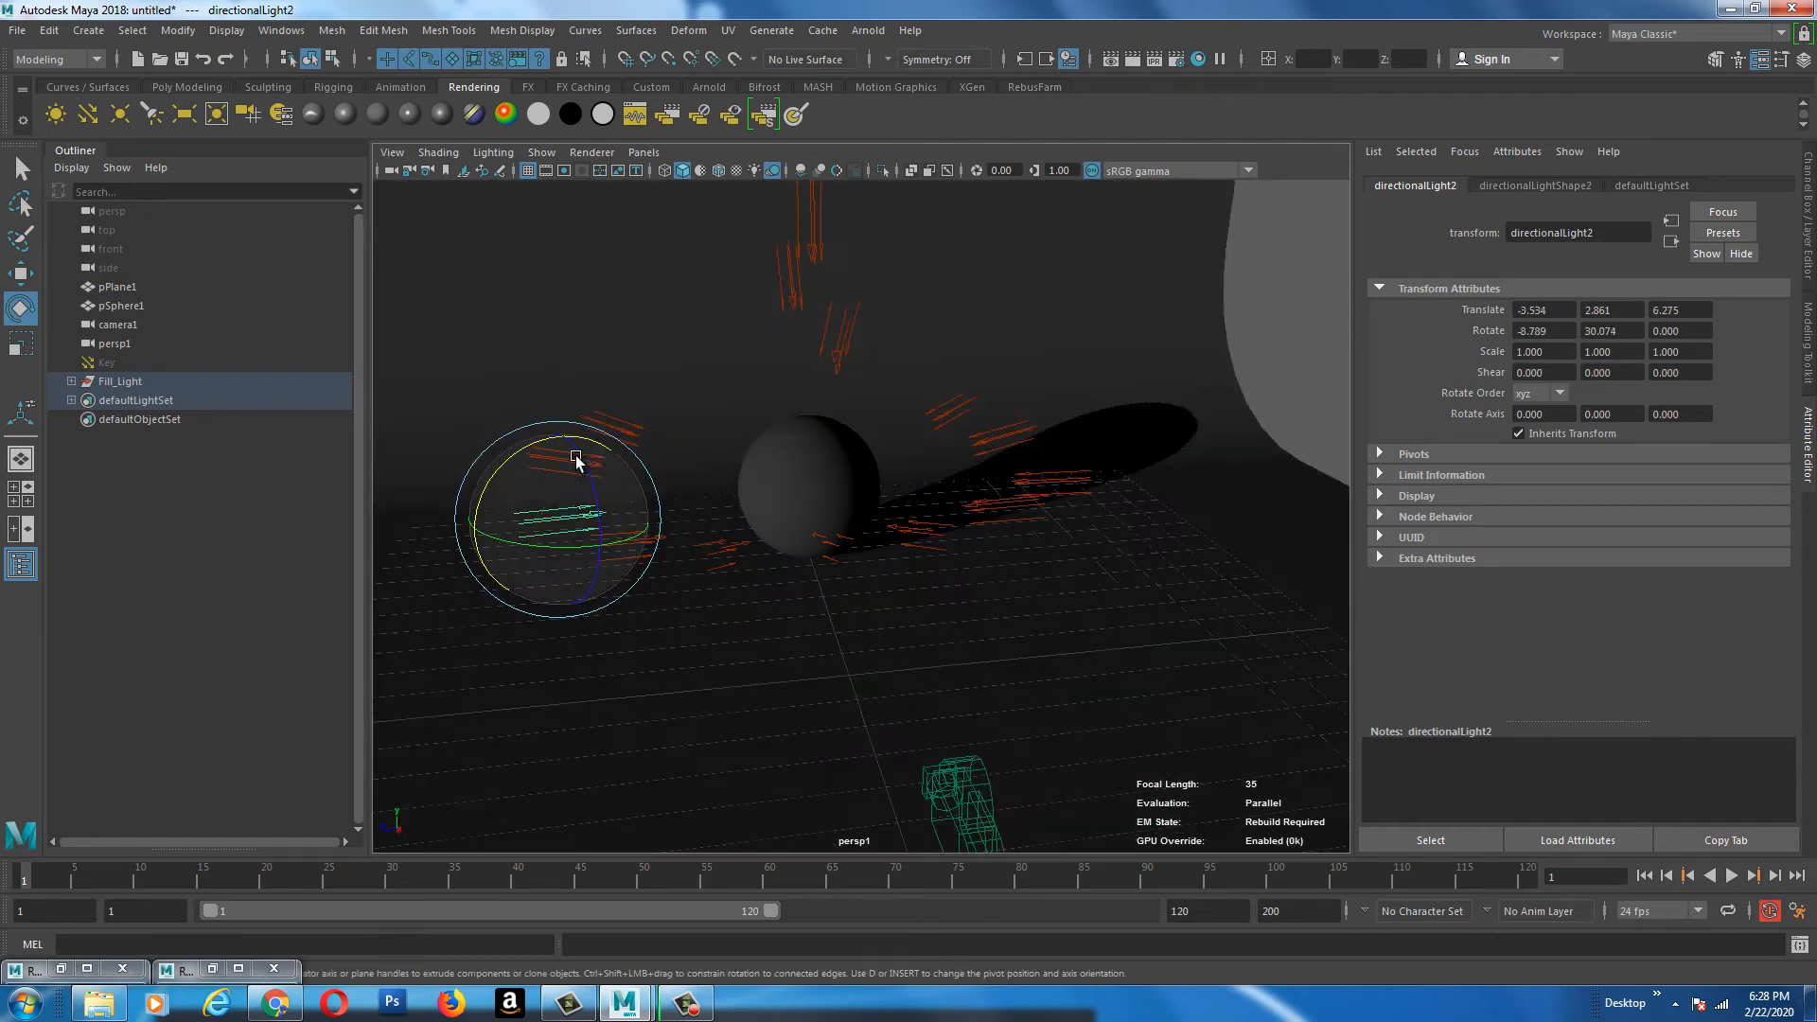
drag(507, 459, 526, 452)
alt+drag(689, 531, 727, 531)
drag(474, 505, 473, 501)
Shift directionalLight1 to about X -7.97, Z 6.31 and adjust its rotation towards the sphere
click(461, 496)
drag(469, 426, 467, 424)
key(w)
drag(422, 516, 433, 514)
alt+drag(758, 536, 726, 544)
key(e)
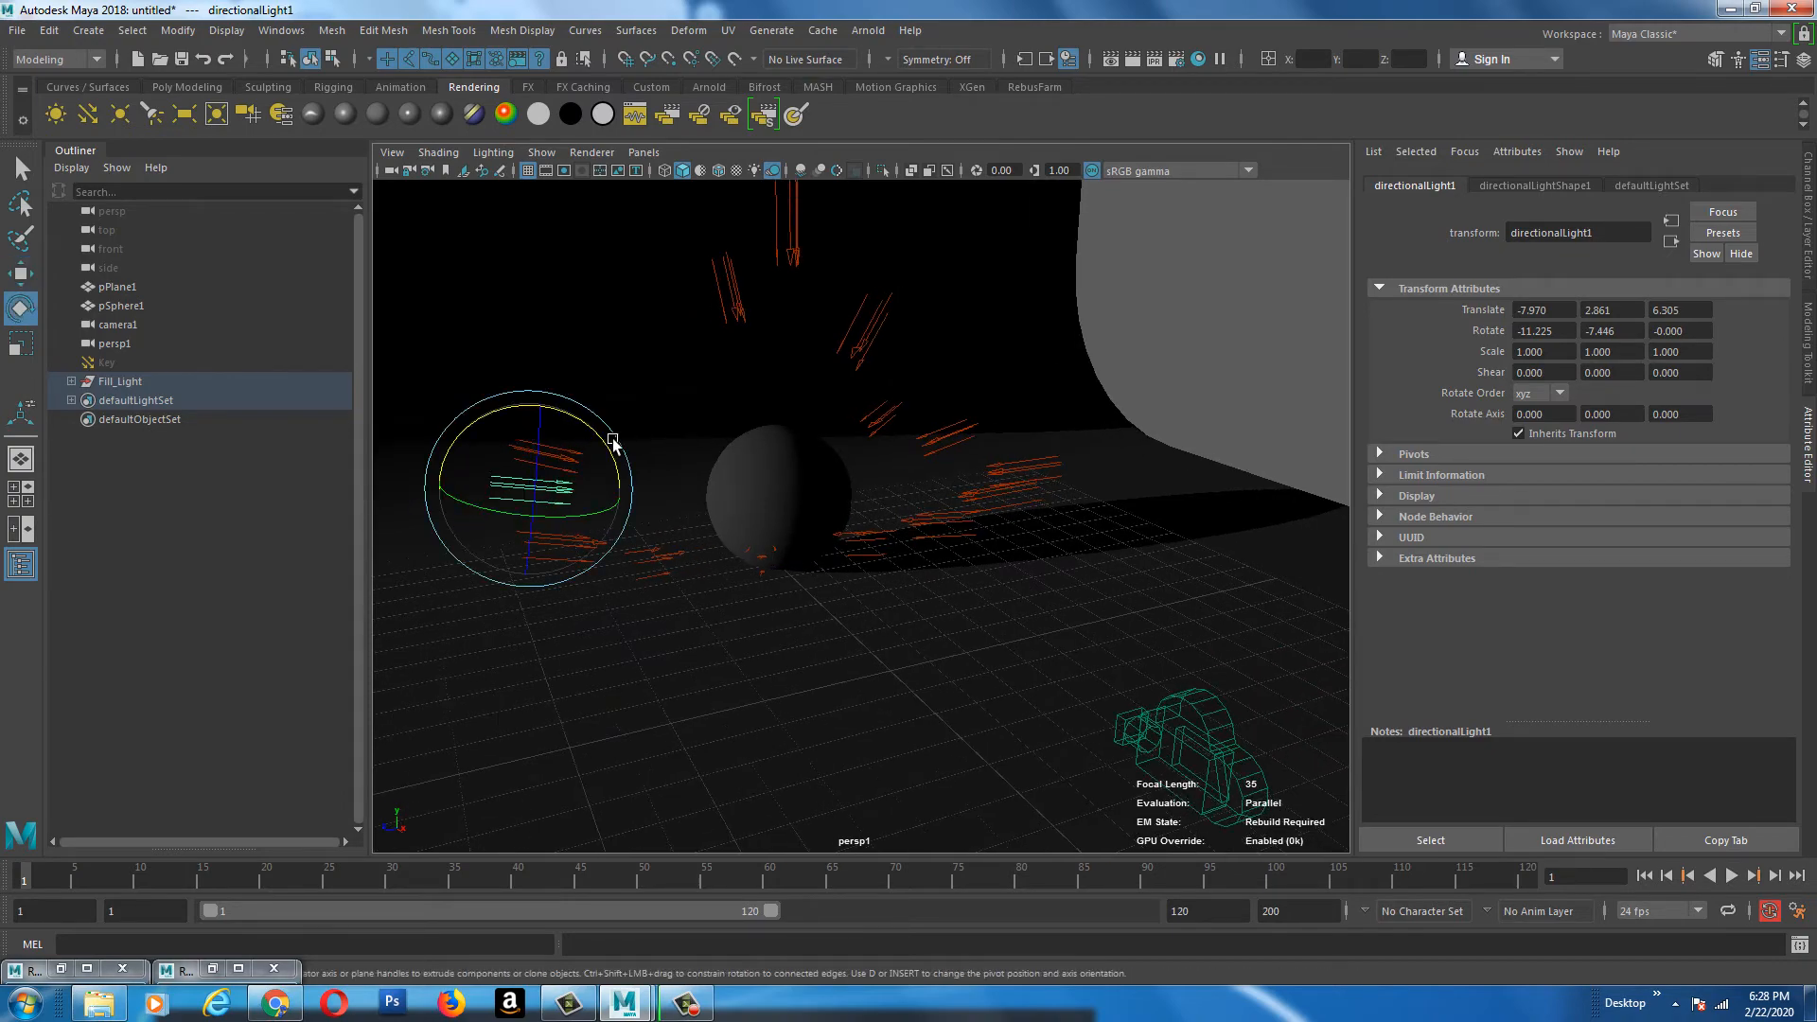
drag(585, 426, 588, 428)
Rotate directionalLight5 on the other side of the ring to aim it more directly at the sphere
alt+drag(935, 573, 1036, 590)
click(926, 565)
click(1124, 514)
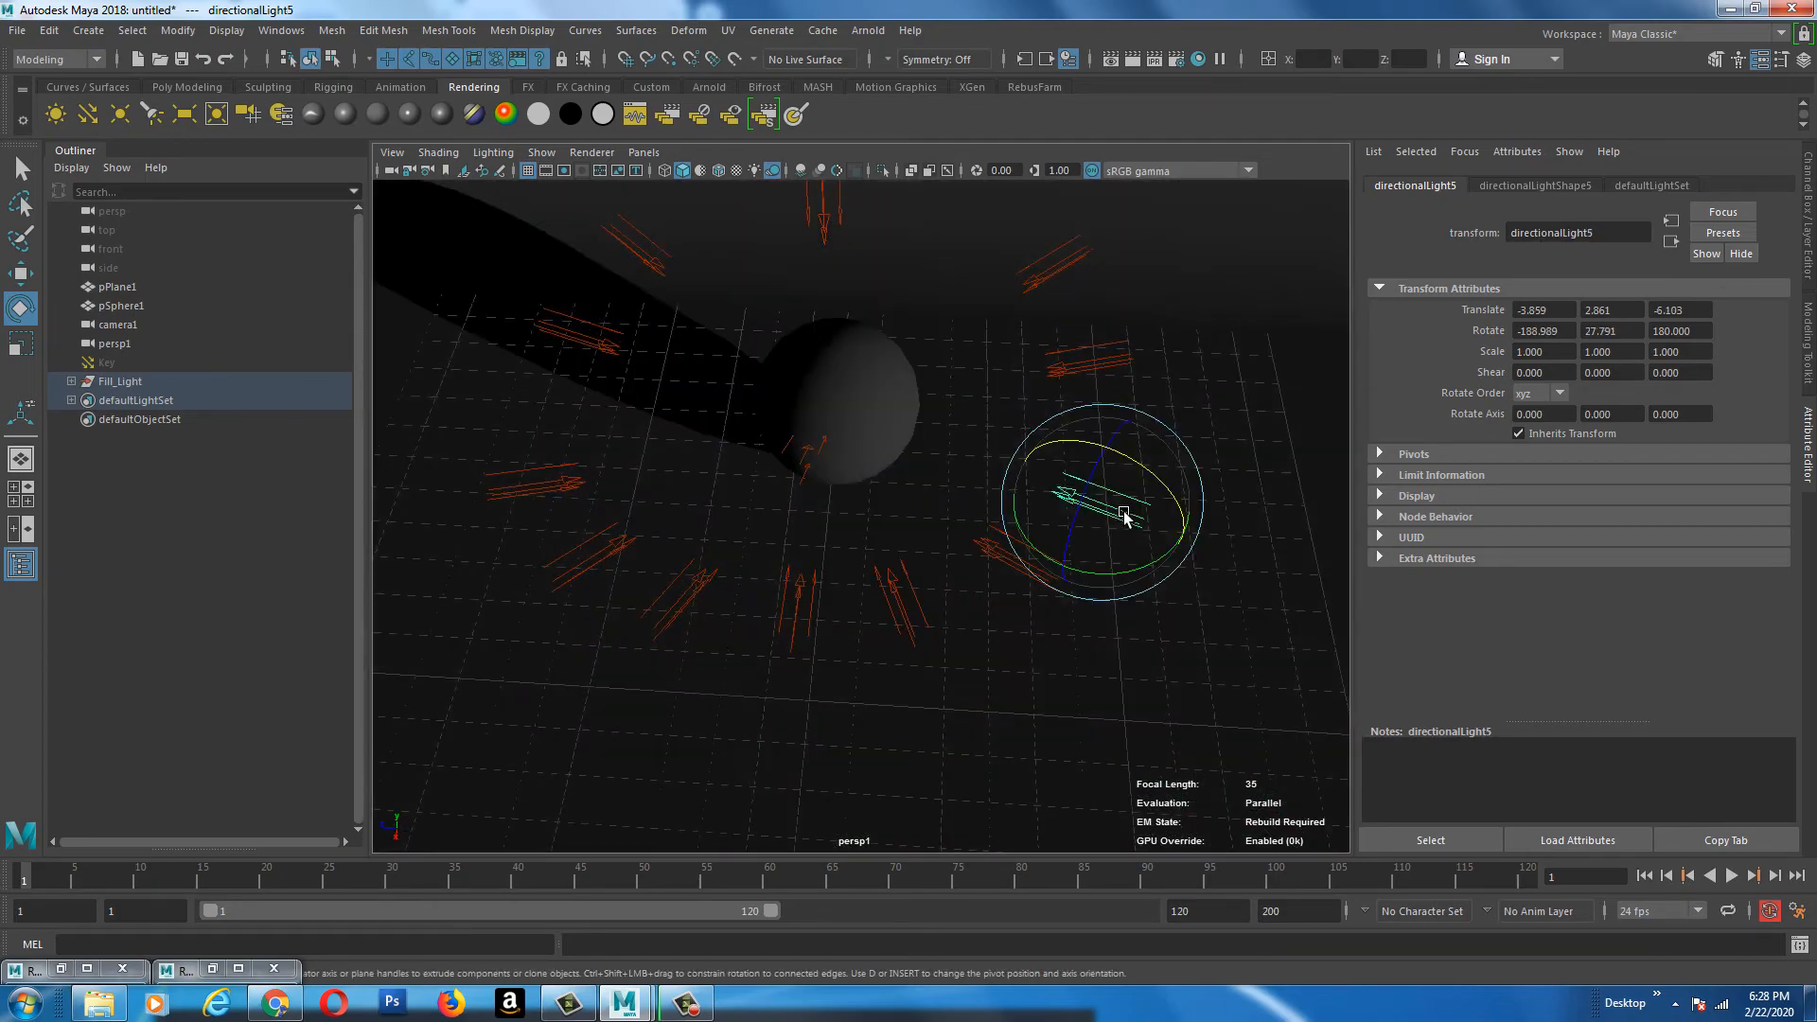
drag(1140, 565, 1109, 568)
key(w)
Rotate directionalLight6 to about -190, -2, 179 and move it to about X -7.33
click(1095, 369)
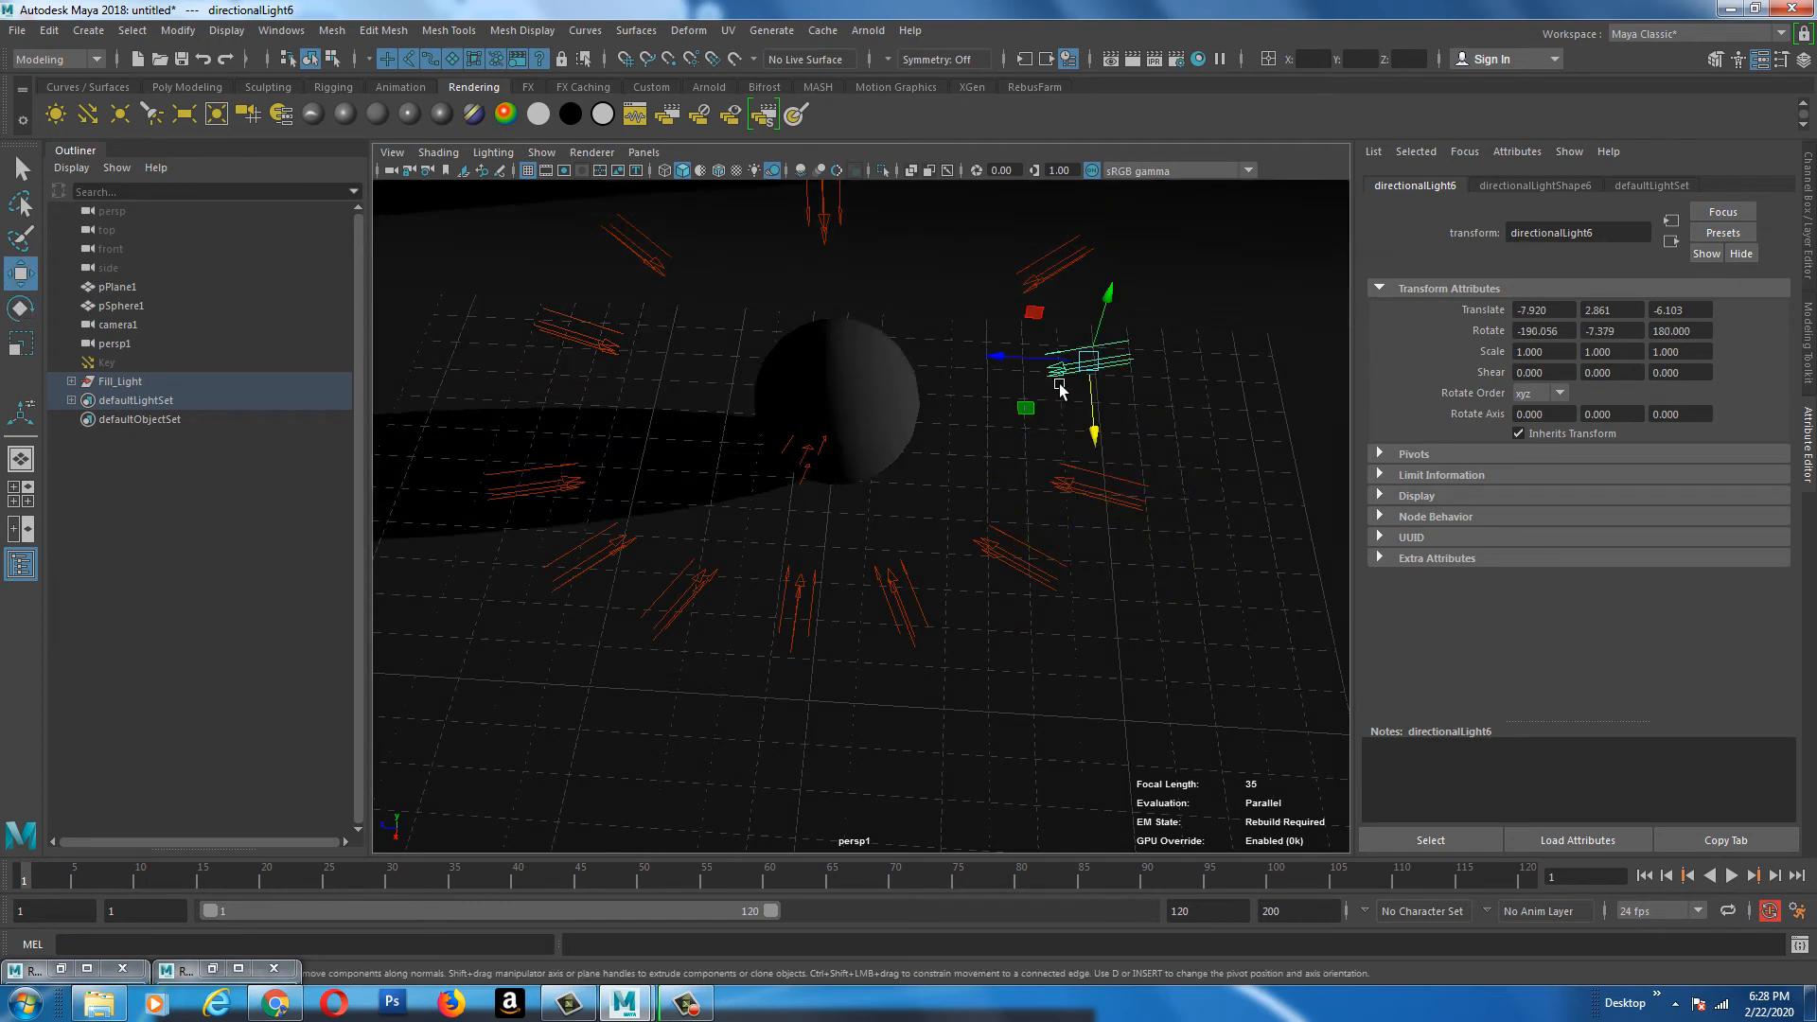
key(e)
drag(1097, 440, 1072, 431)
key(w)
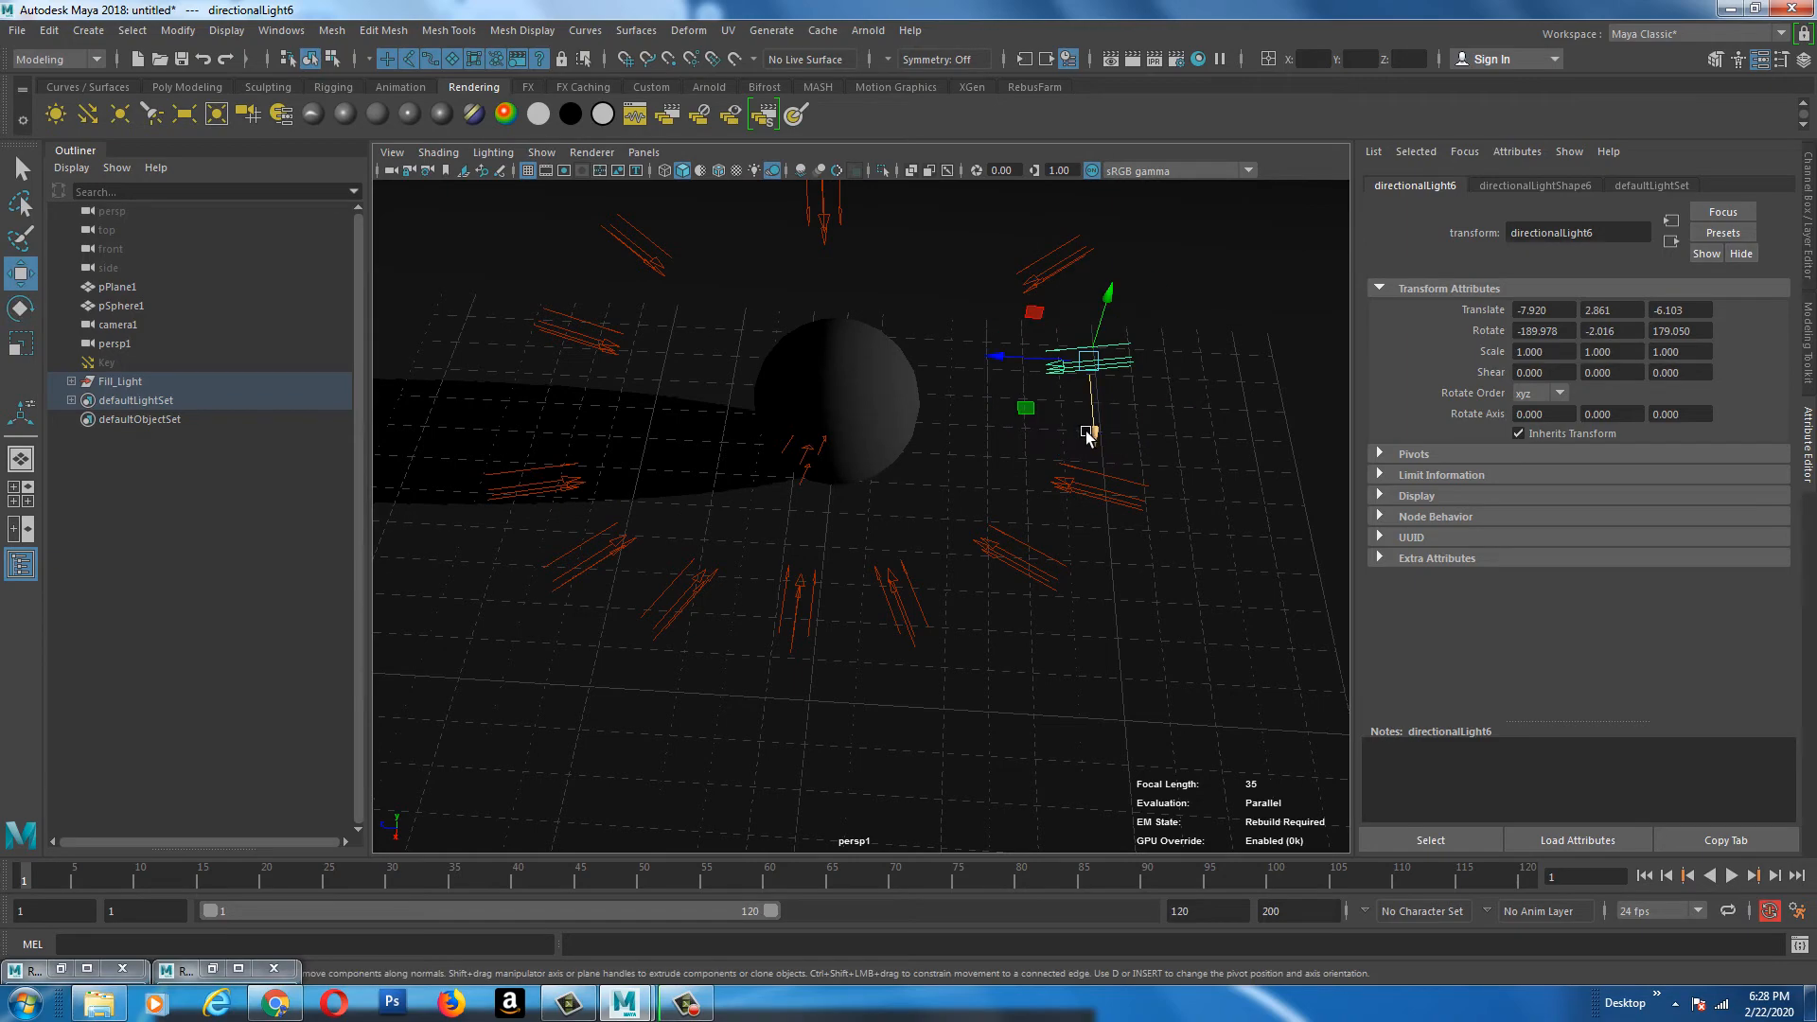
drag(1079, 421, 1094, 445)
alt+drag(1014, 507, 940, 444)
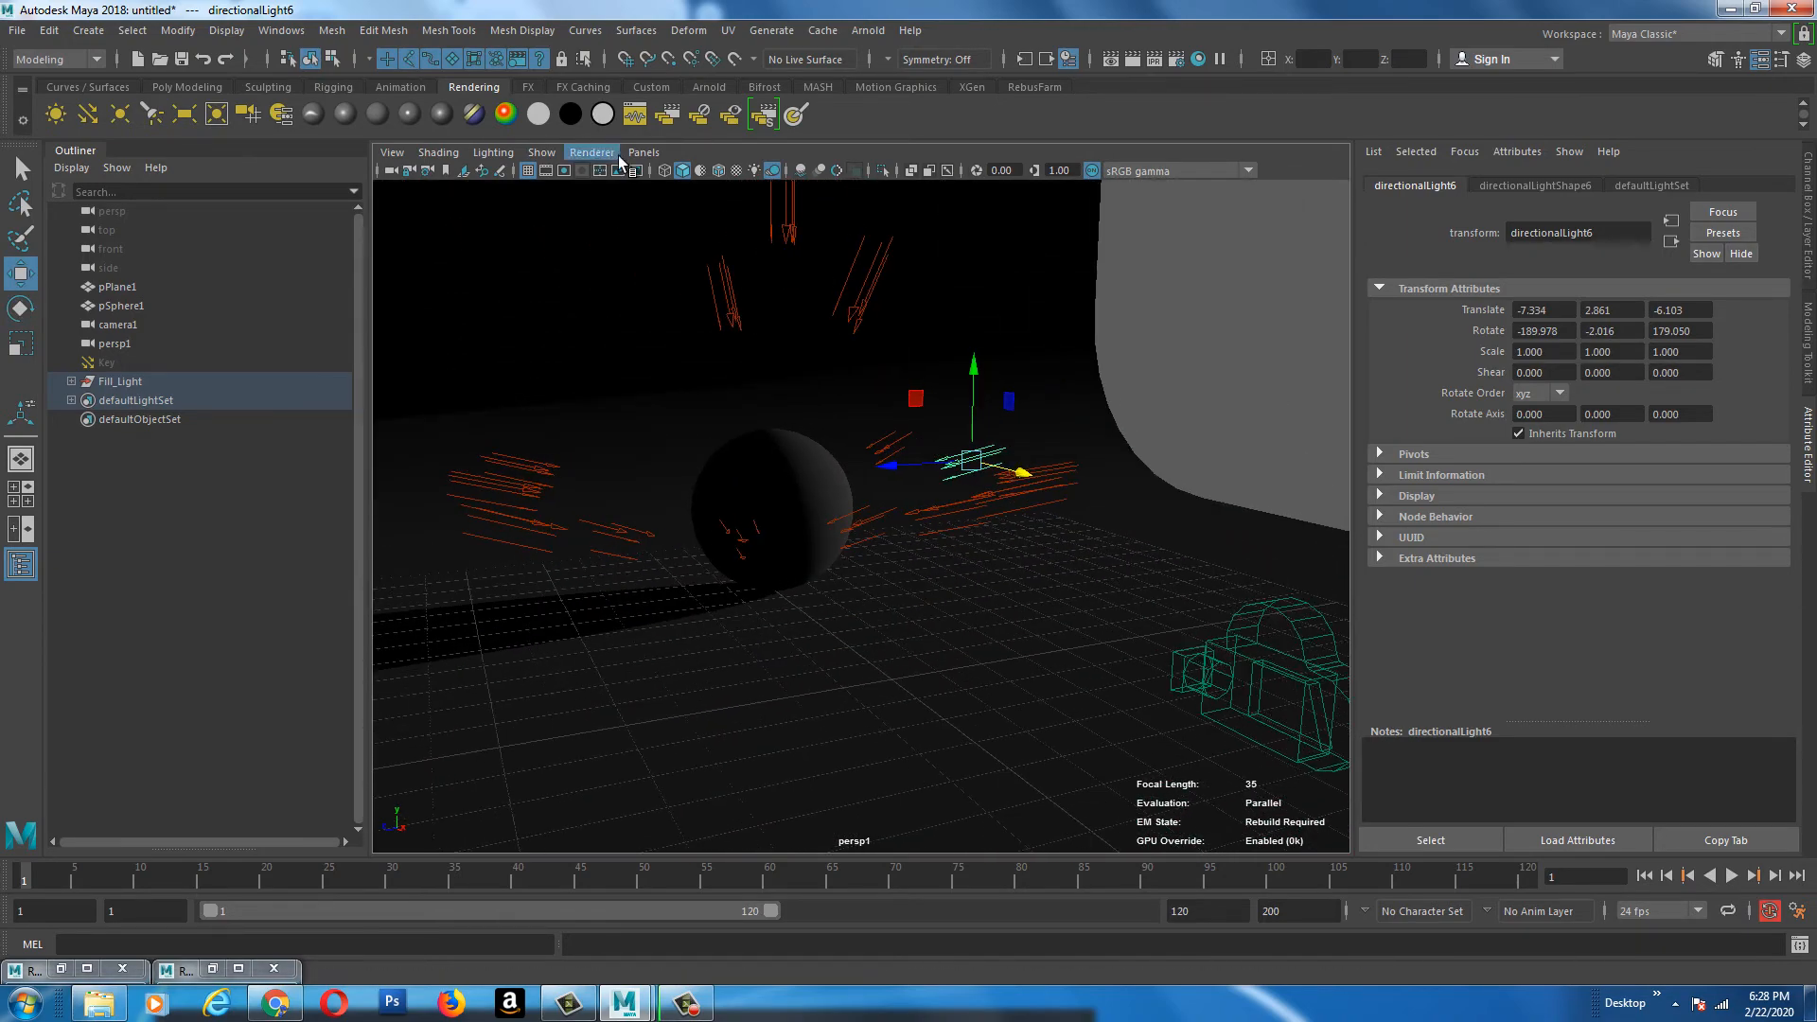
Look through camera1 and render the frame again with Maya Software
click(643, 153)
mouse_move(662, 172)
click(878, 176)
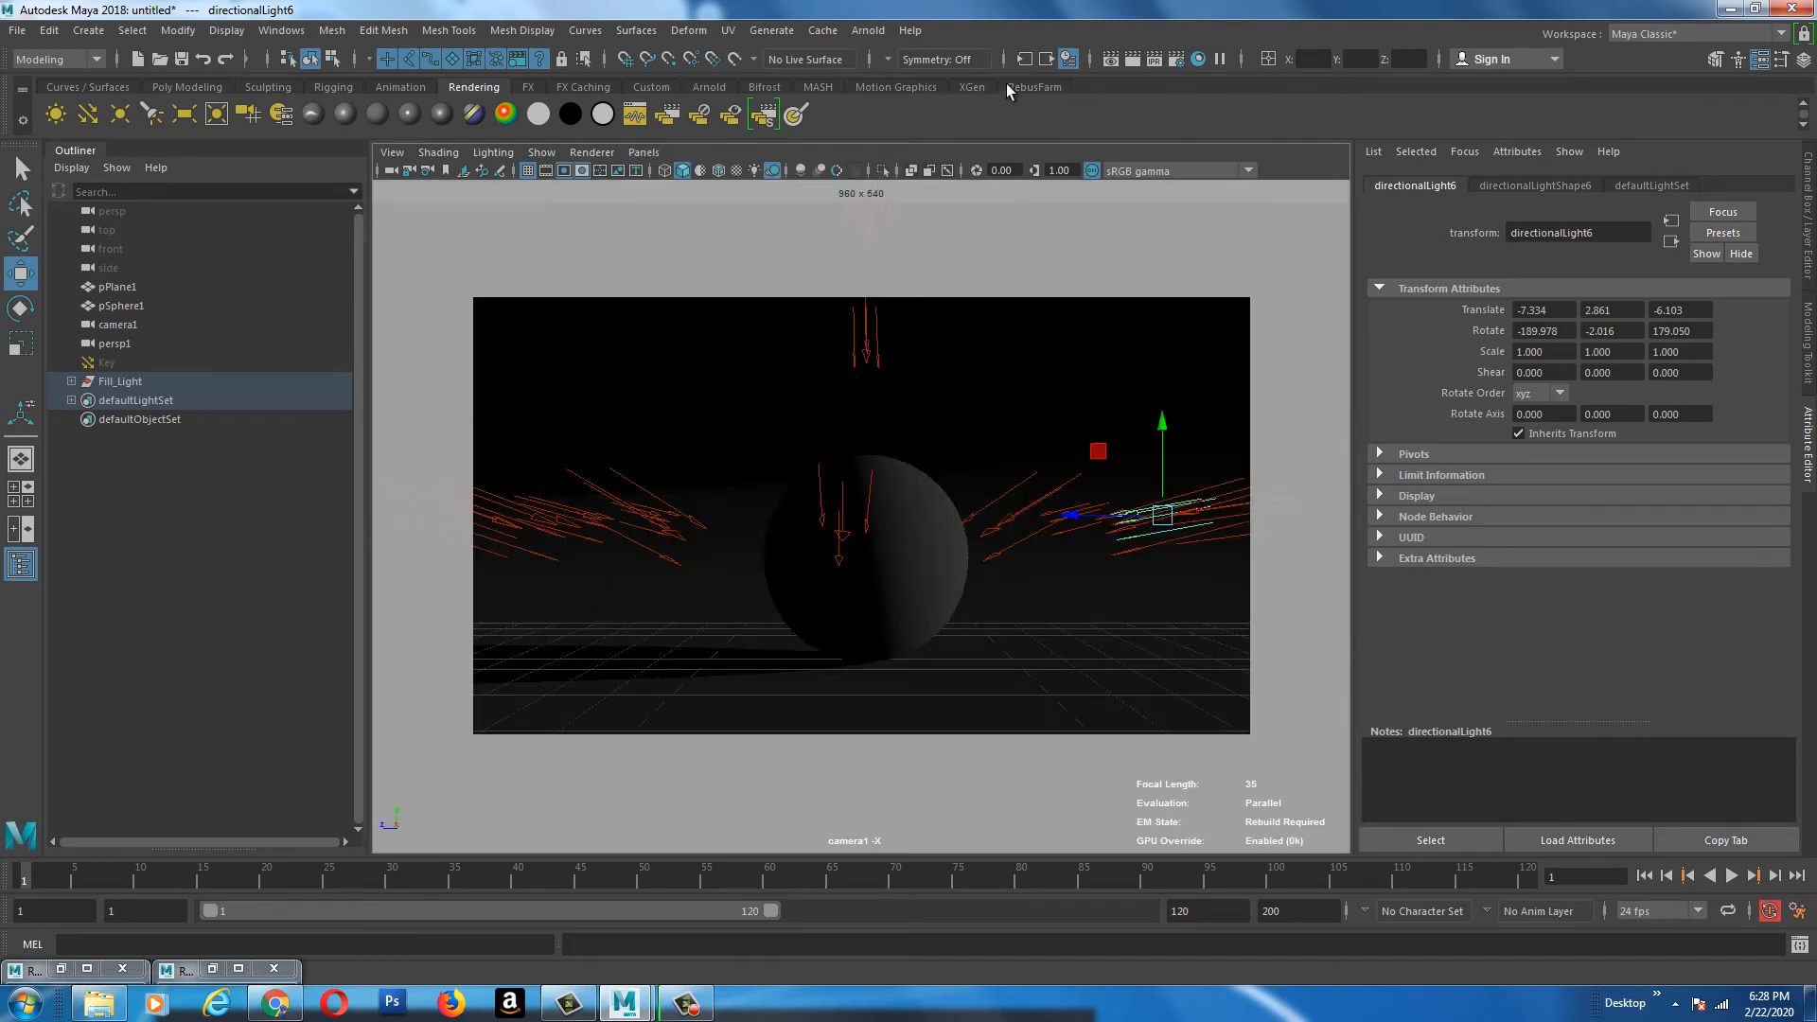
click(1110, 58)
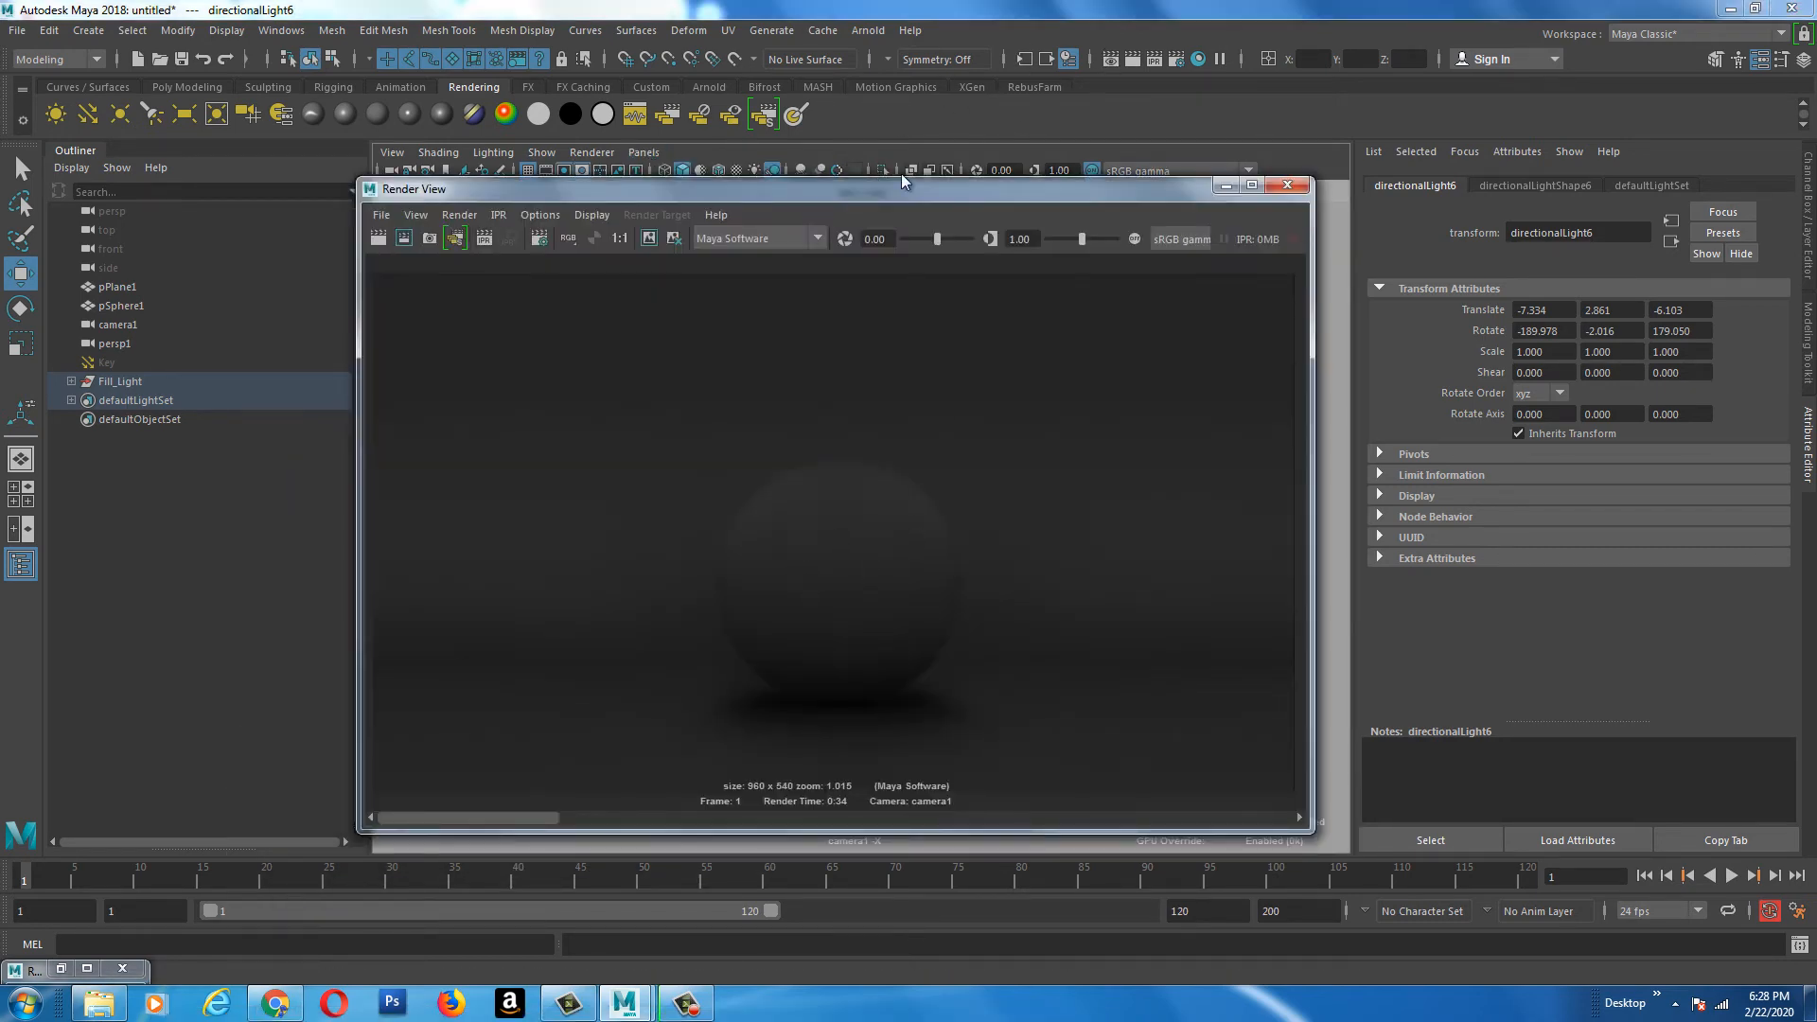
click(377, 239)
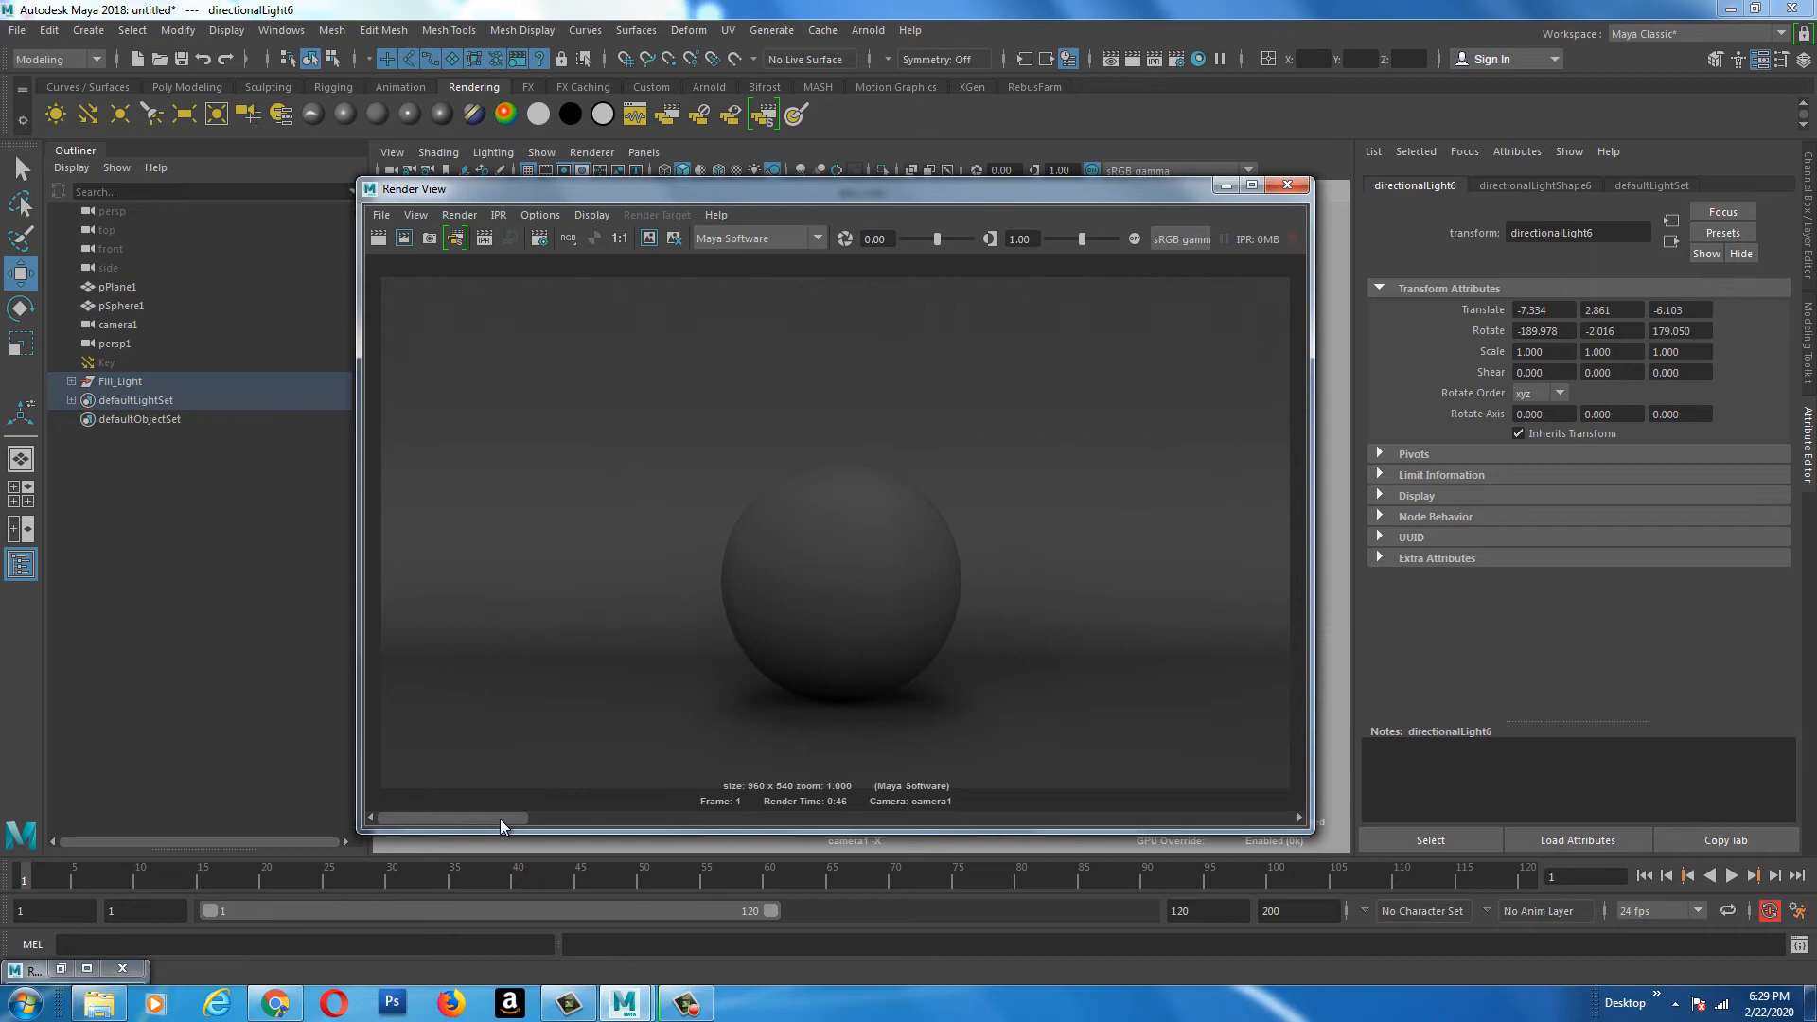
Step through the kept renders and compare their overall brightness and shading with the newest one
click(531, 819)
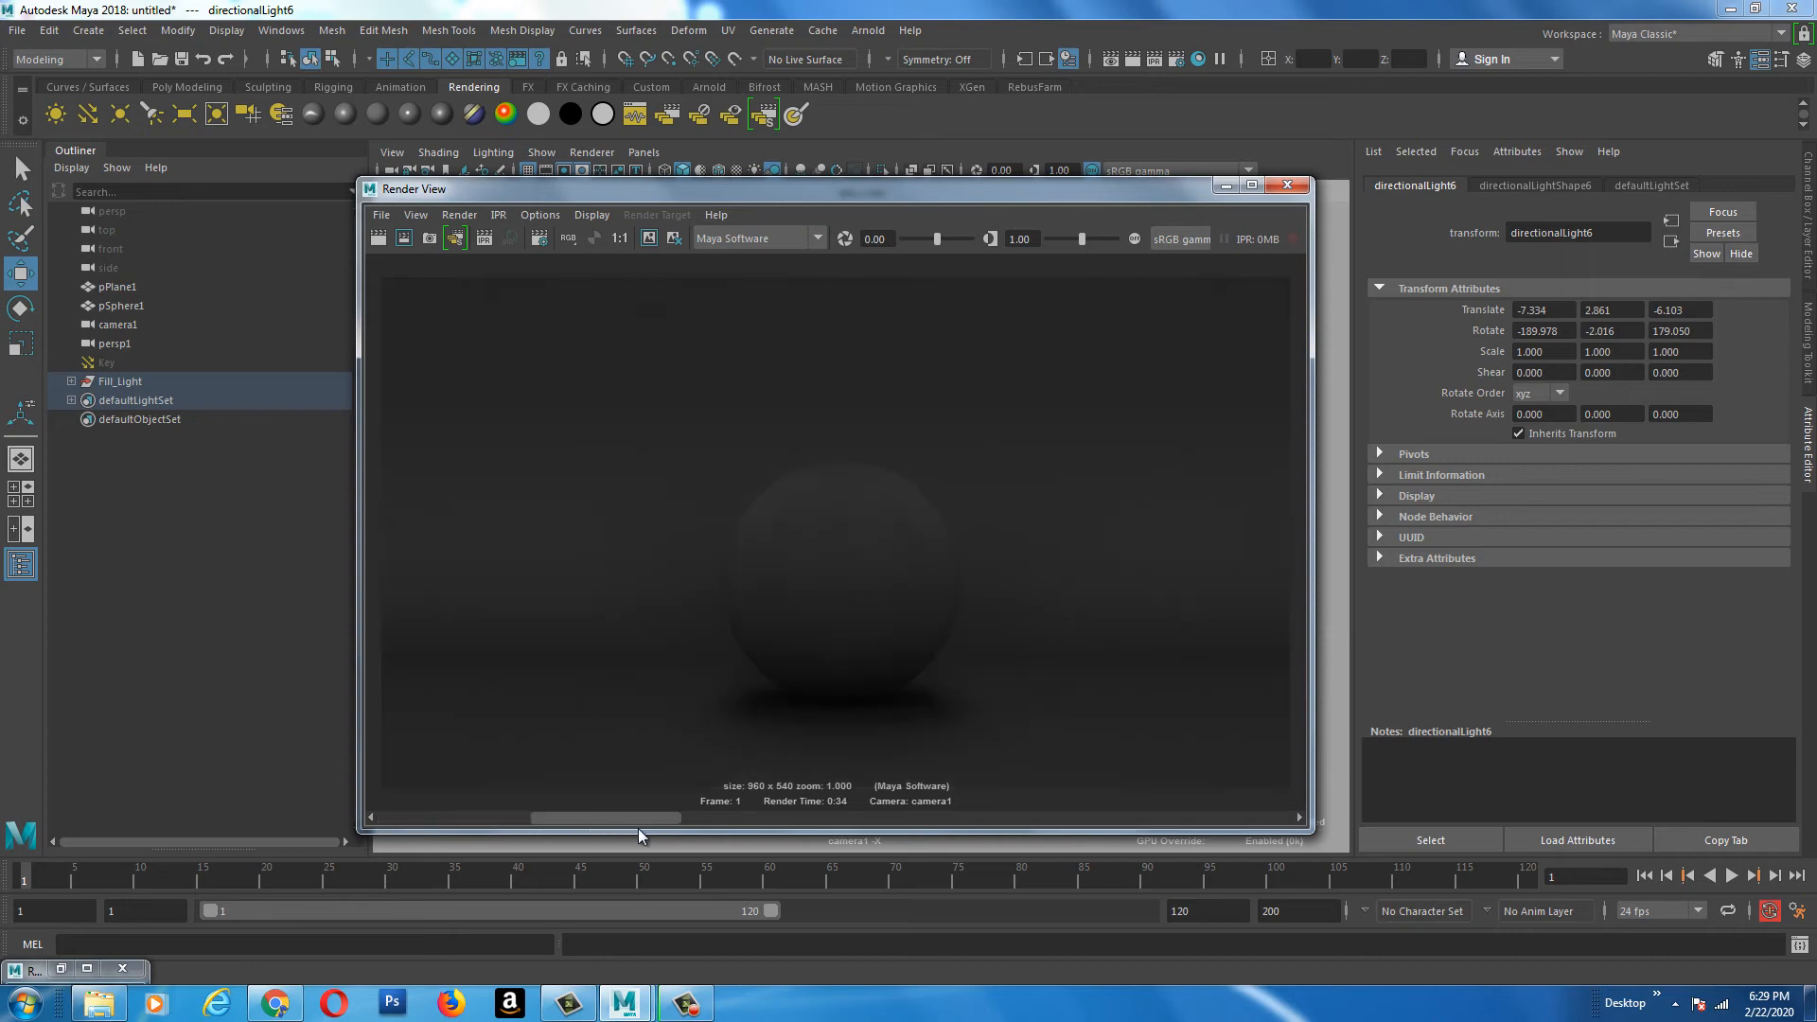
click(689, 820)
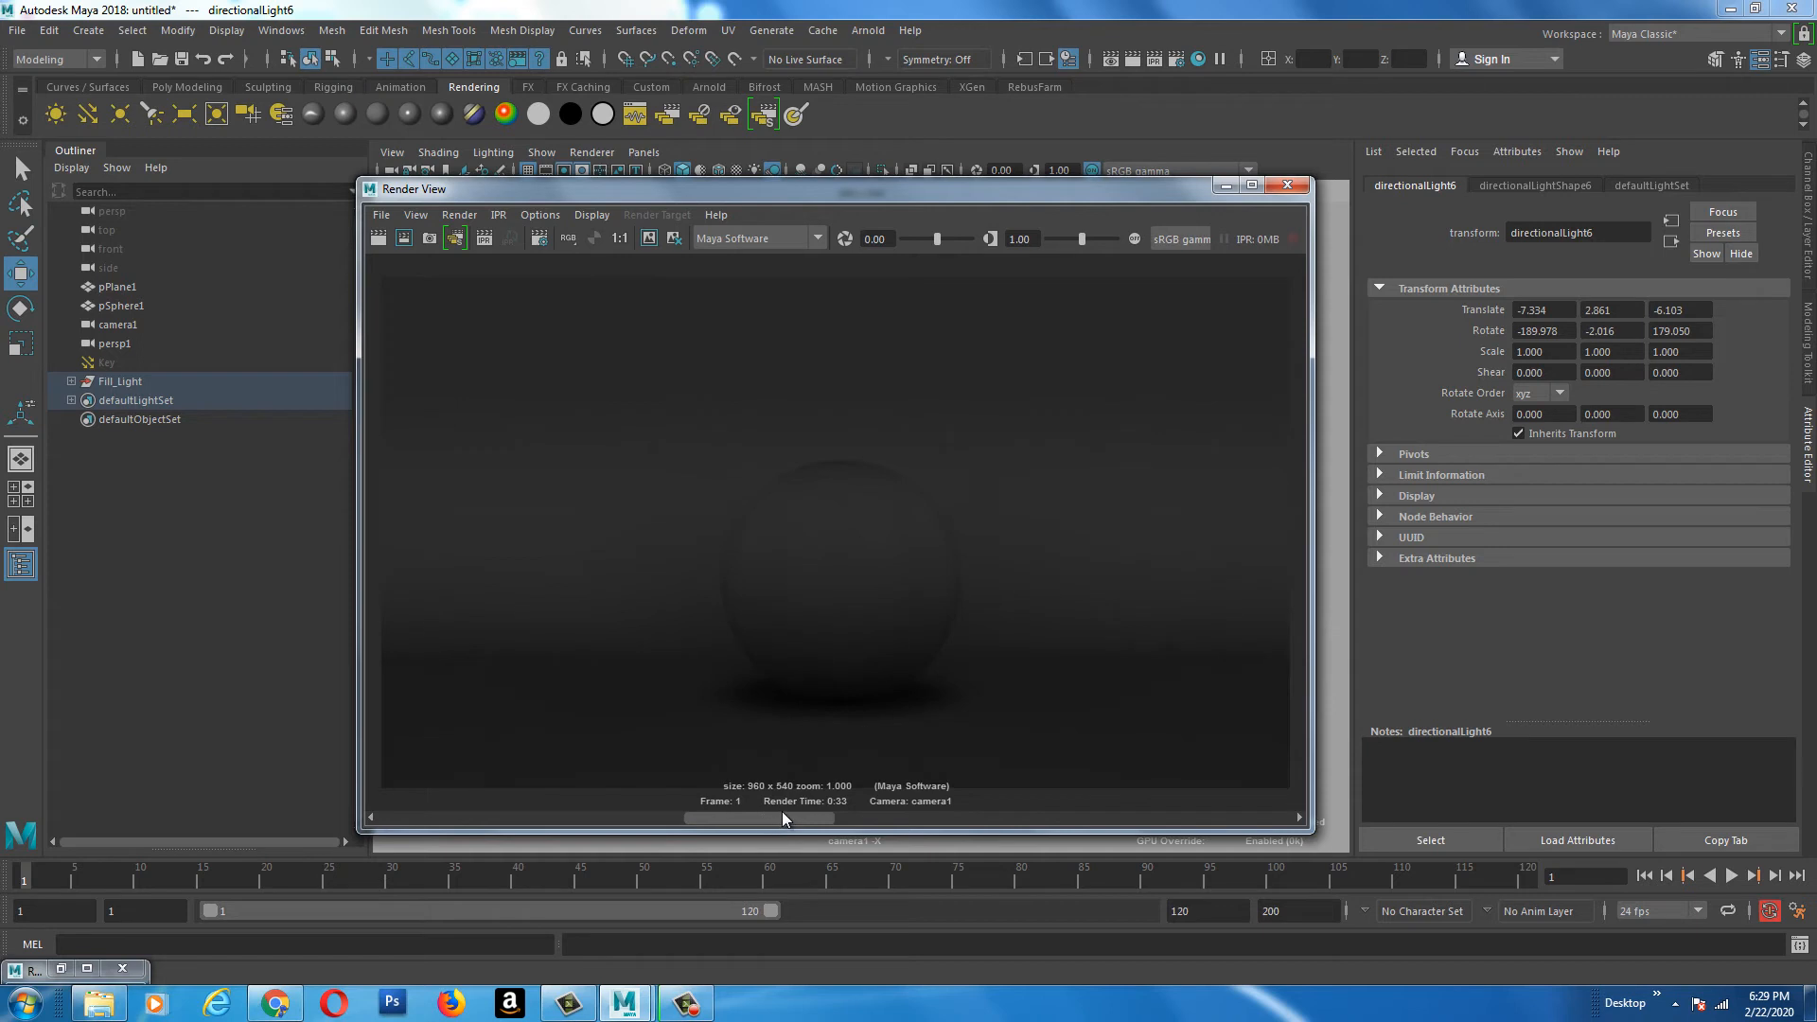
click(861, 819)
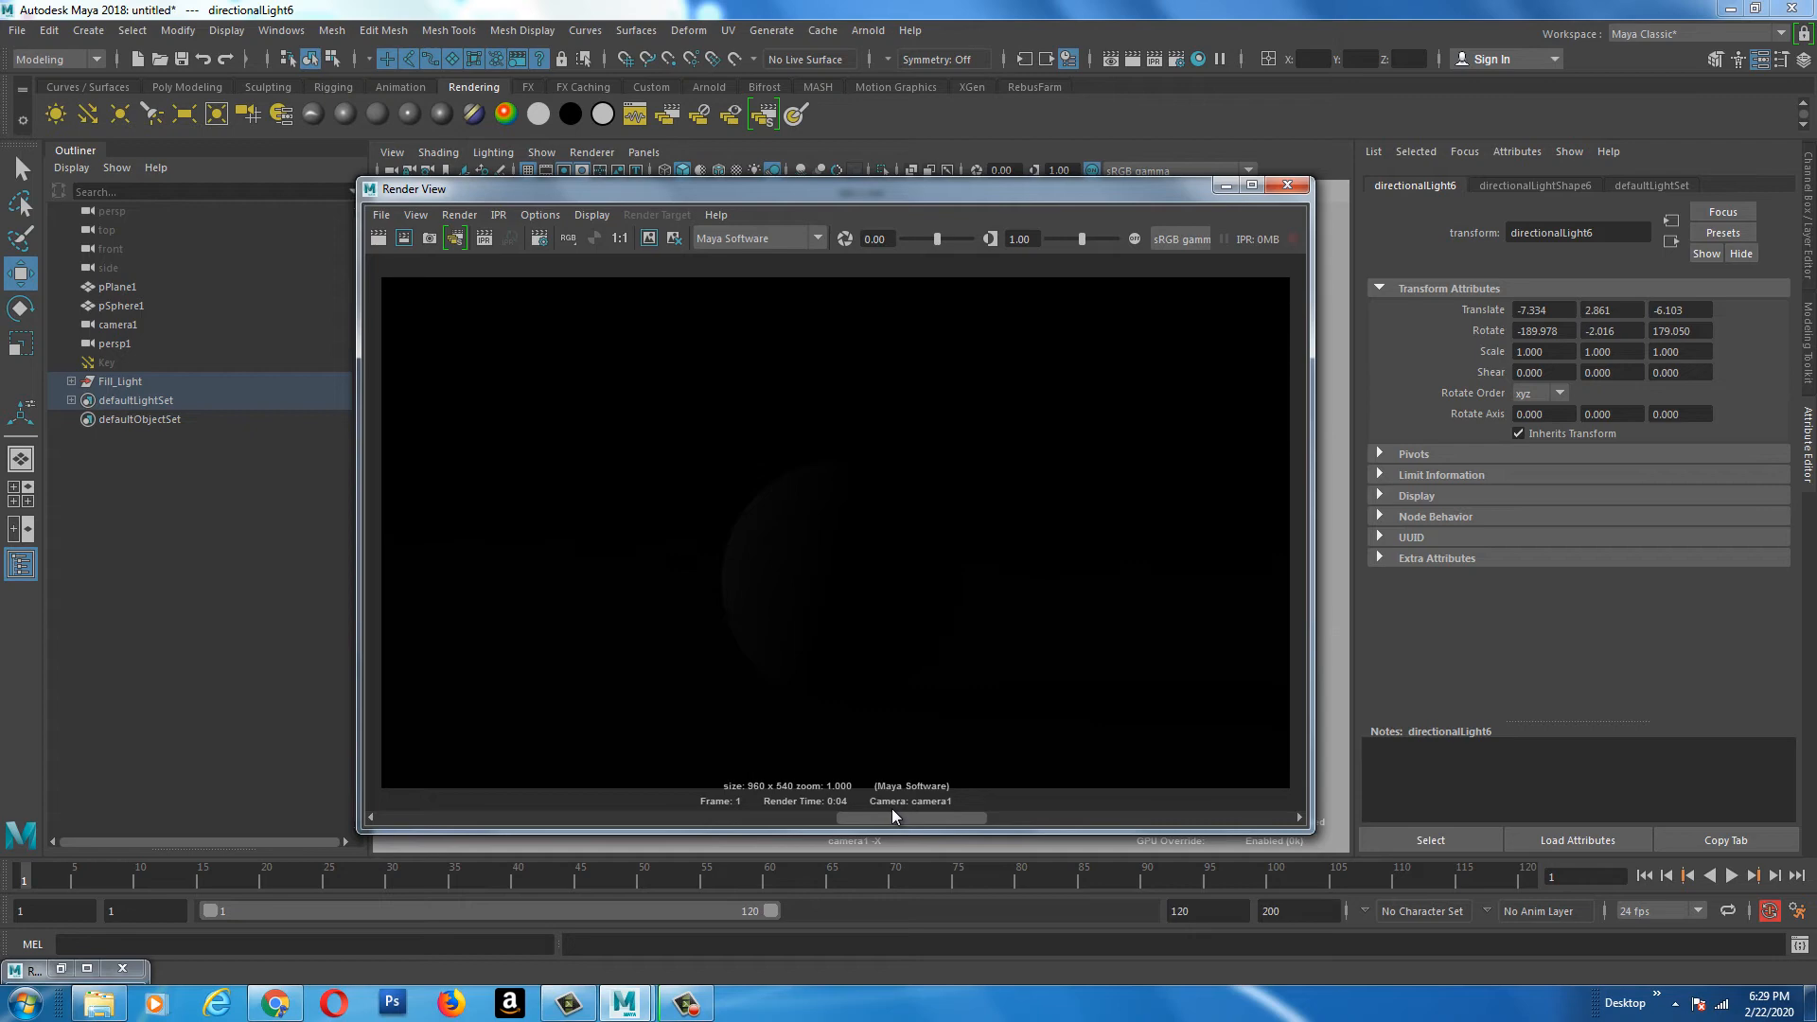
drag(892, 810, 867, 813)
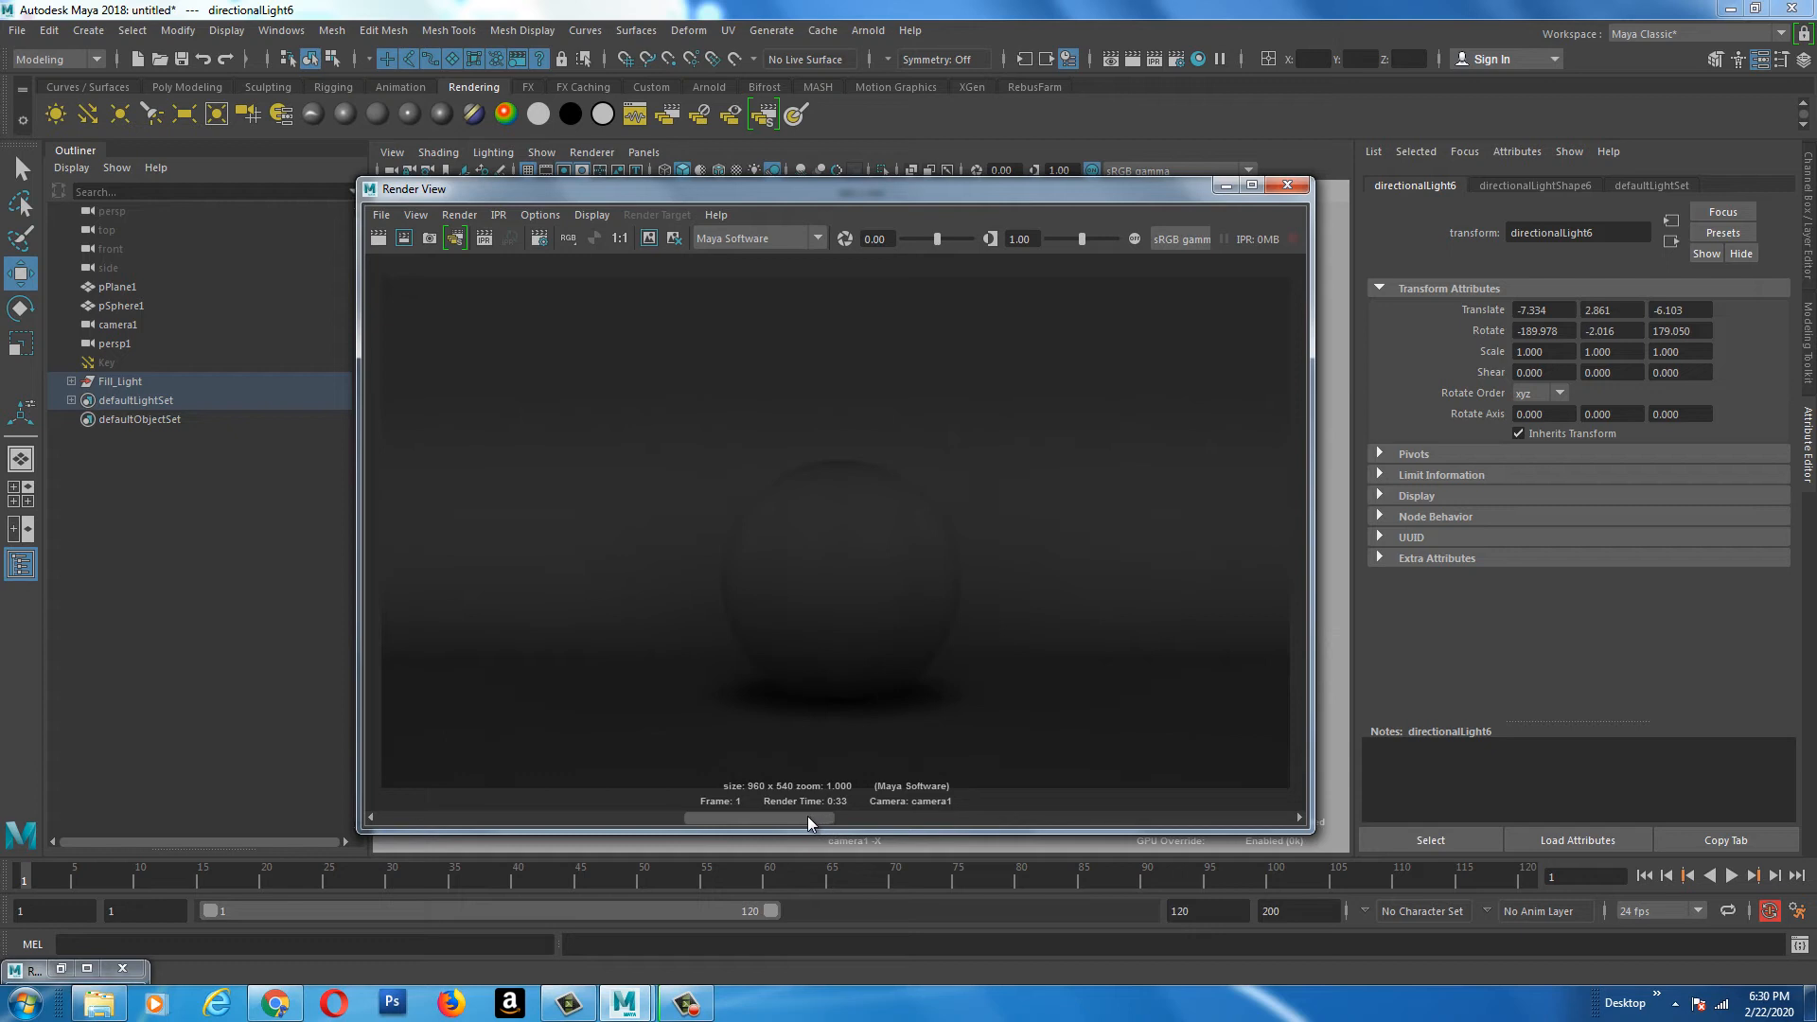
drag(768, 815, 570, 811)
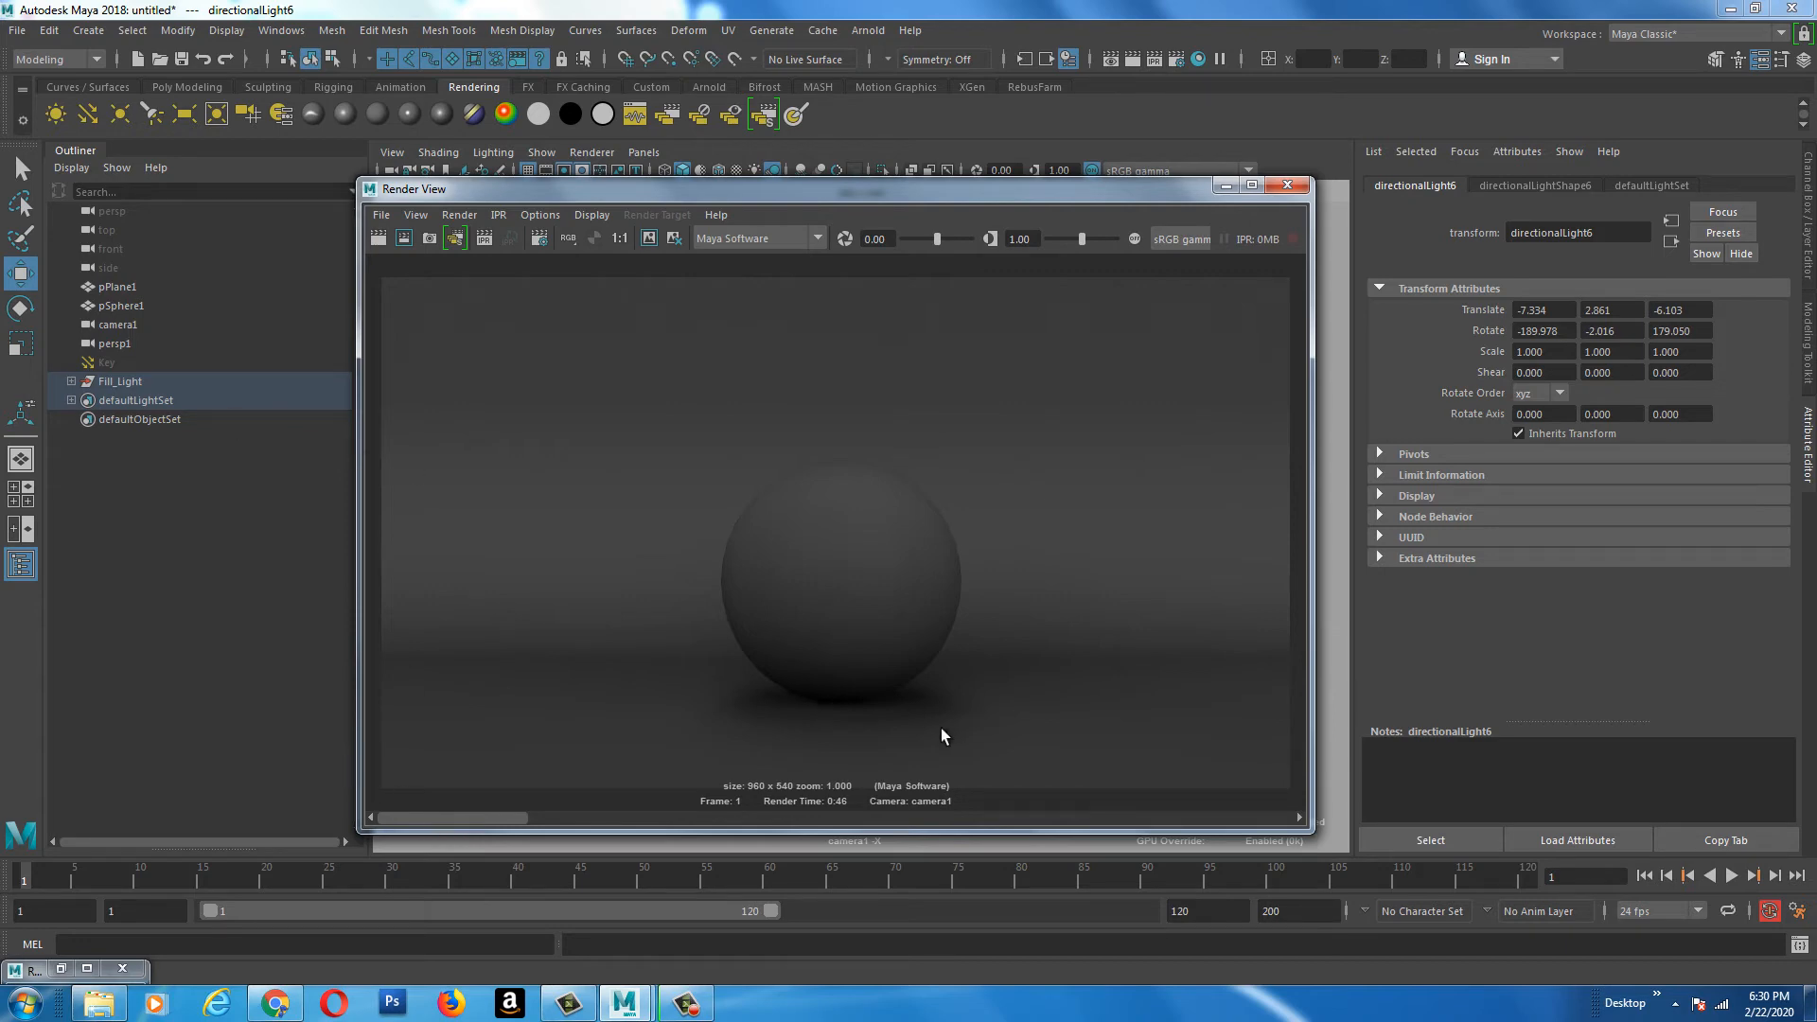
mouse_move(503, 819)
mouse_down()
mouse_move(626, 820)
mouse_move(498, 818)
mouse_up()
Minimise the Render View and hide the Fill_Light group
click(107, 381)
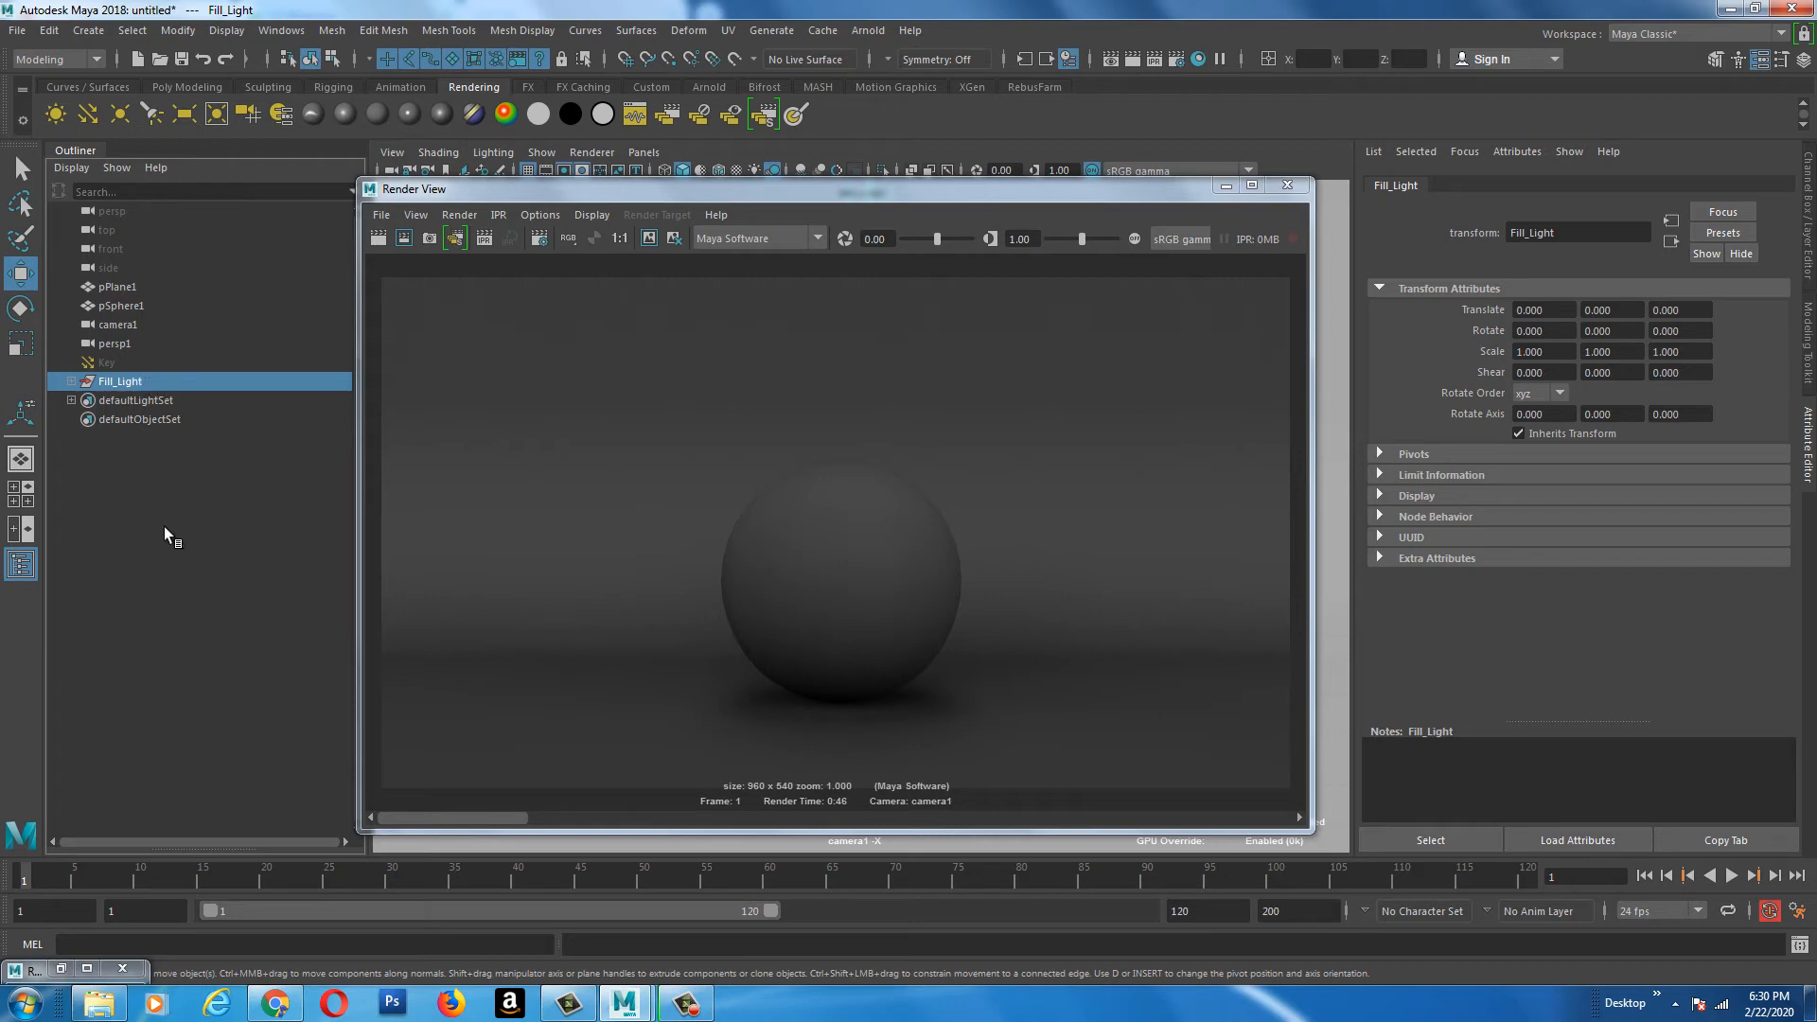
click(1226, 186)
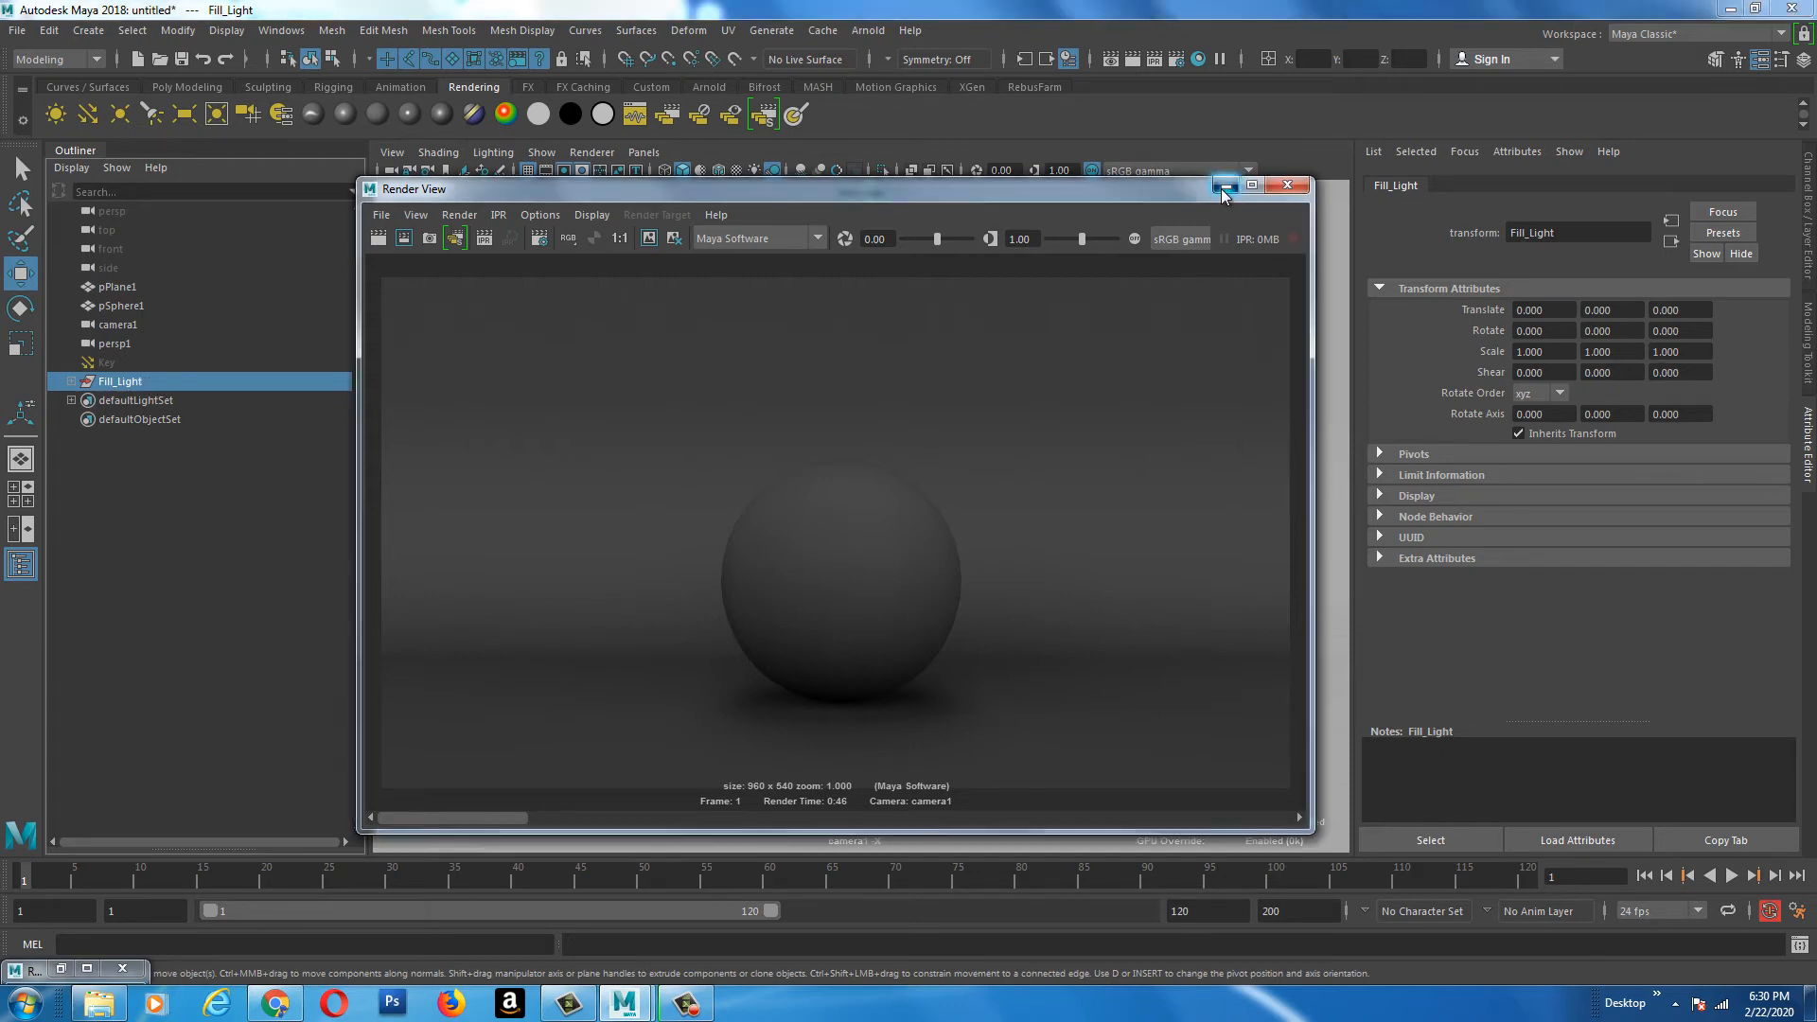
click(142, 466)
click(121, 382)
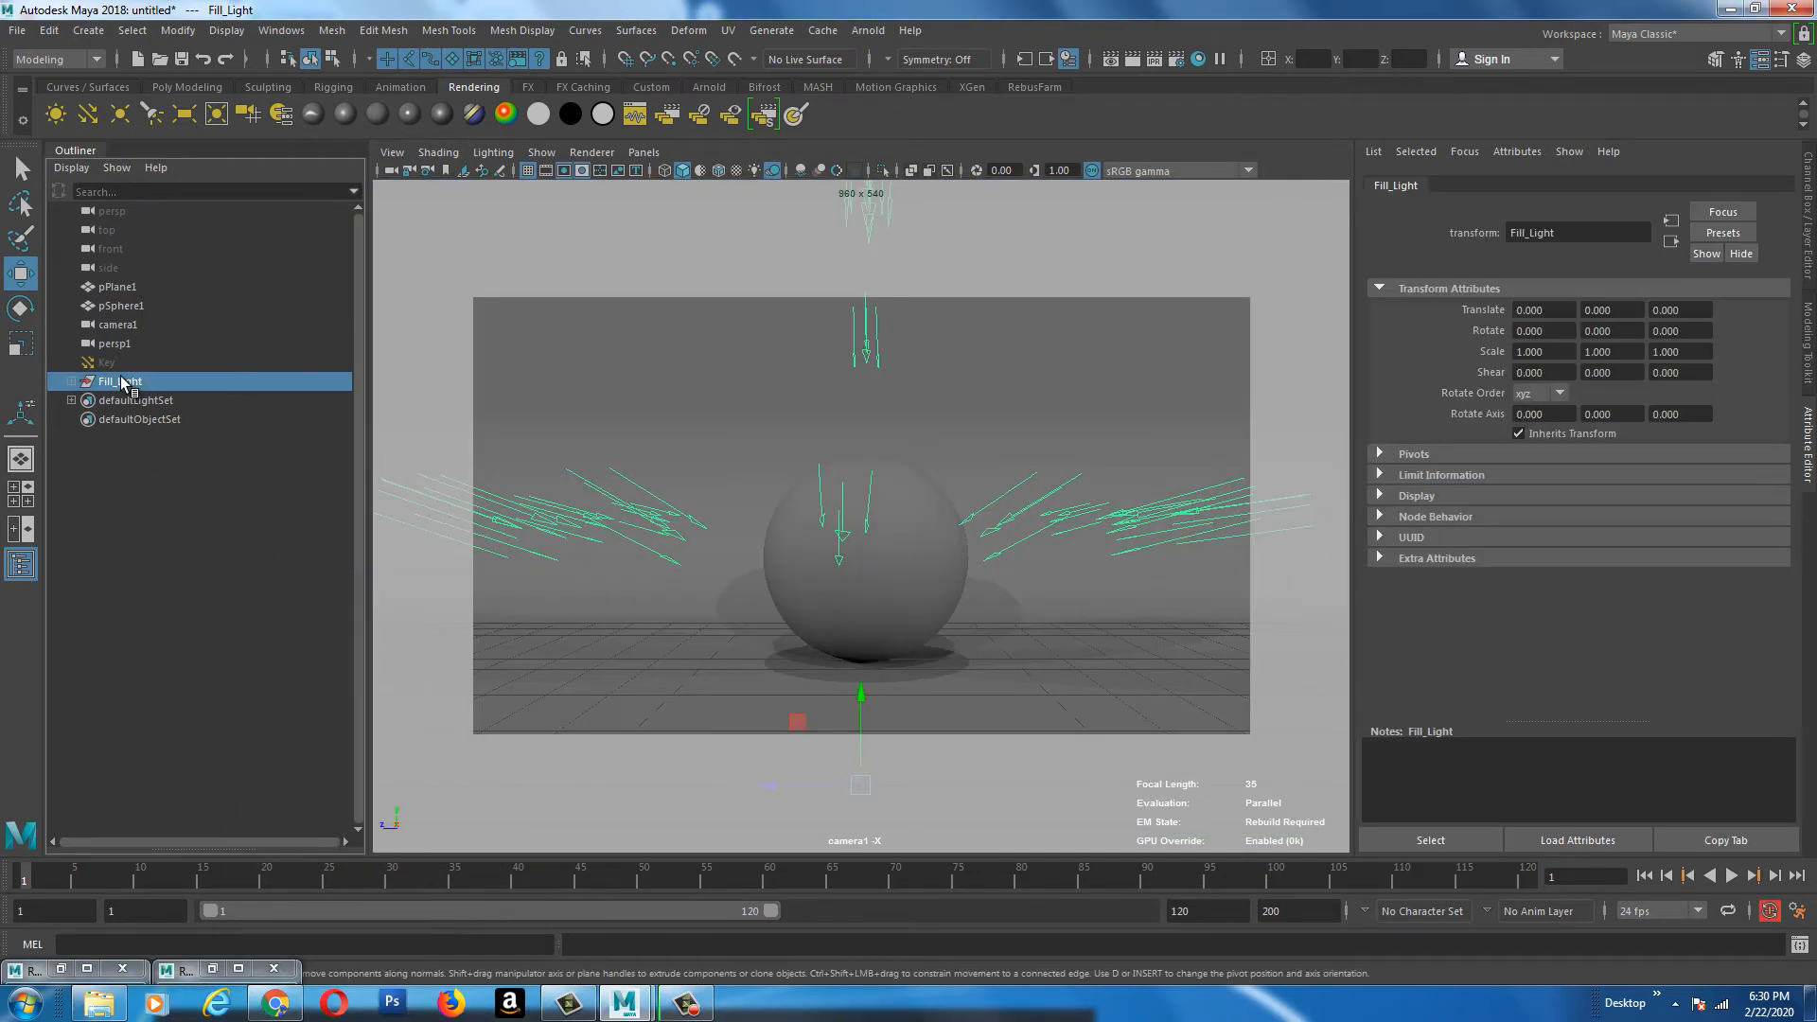
key(ctrl+h)
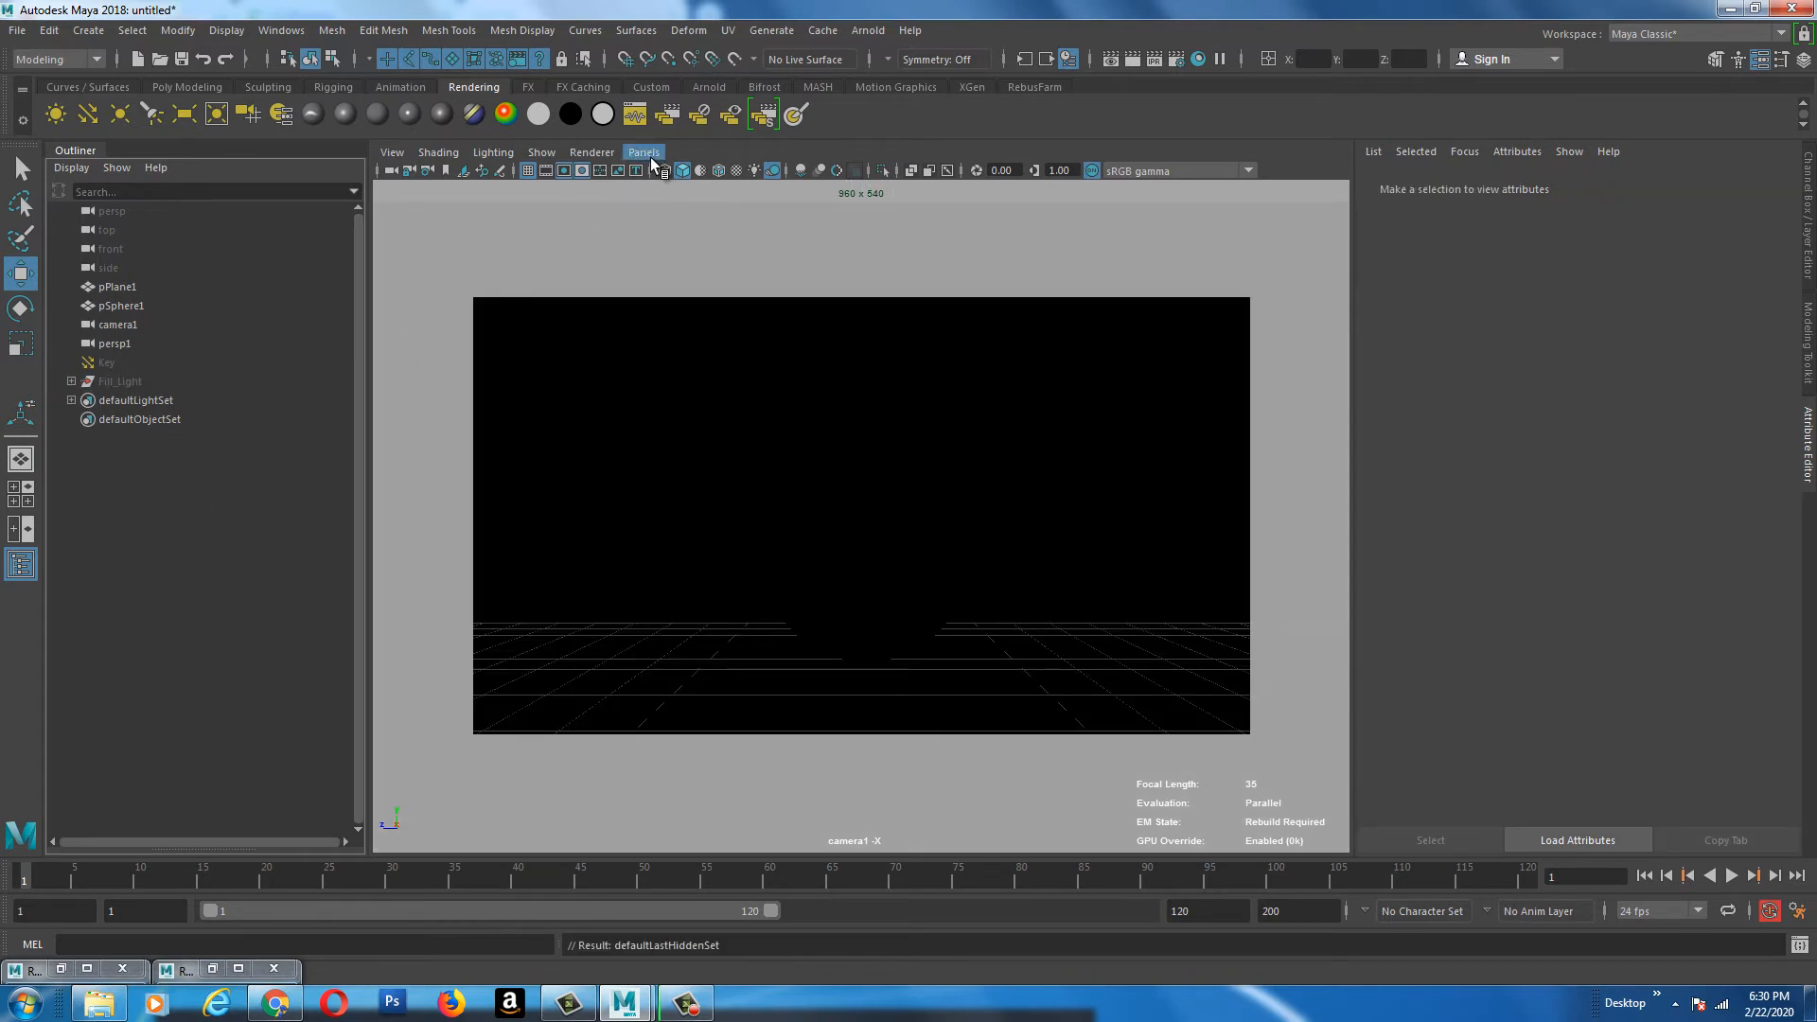
Create a directional light, raise it to about Y 1.43 and rotate it to about -4.9, -56.4, -0.3 to rim-light the sphere's edge
click(88, 114)
drag(860, 700, 860, 568)
key(e)
drag(911, 666, 820, 650)
drag(896, 598, 902, 611)
drag(856, 674, 860, 673)
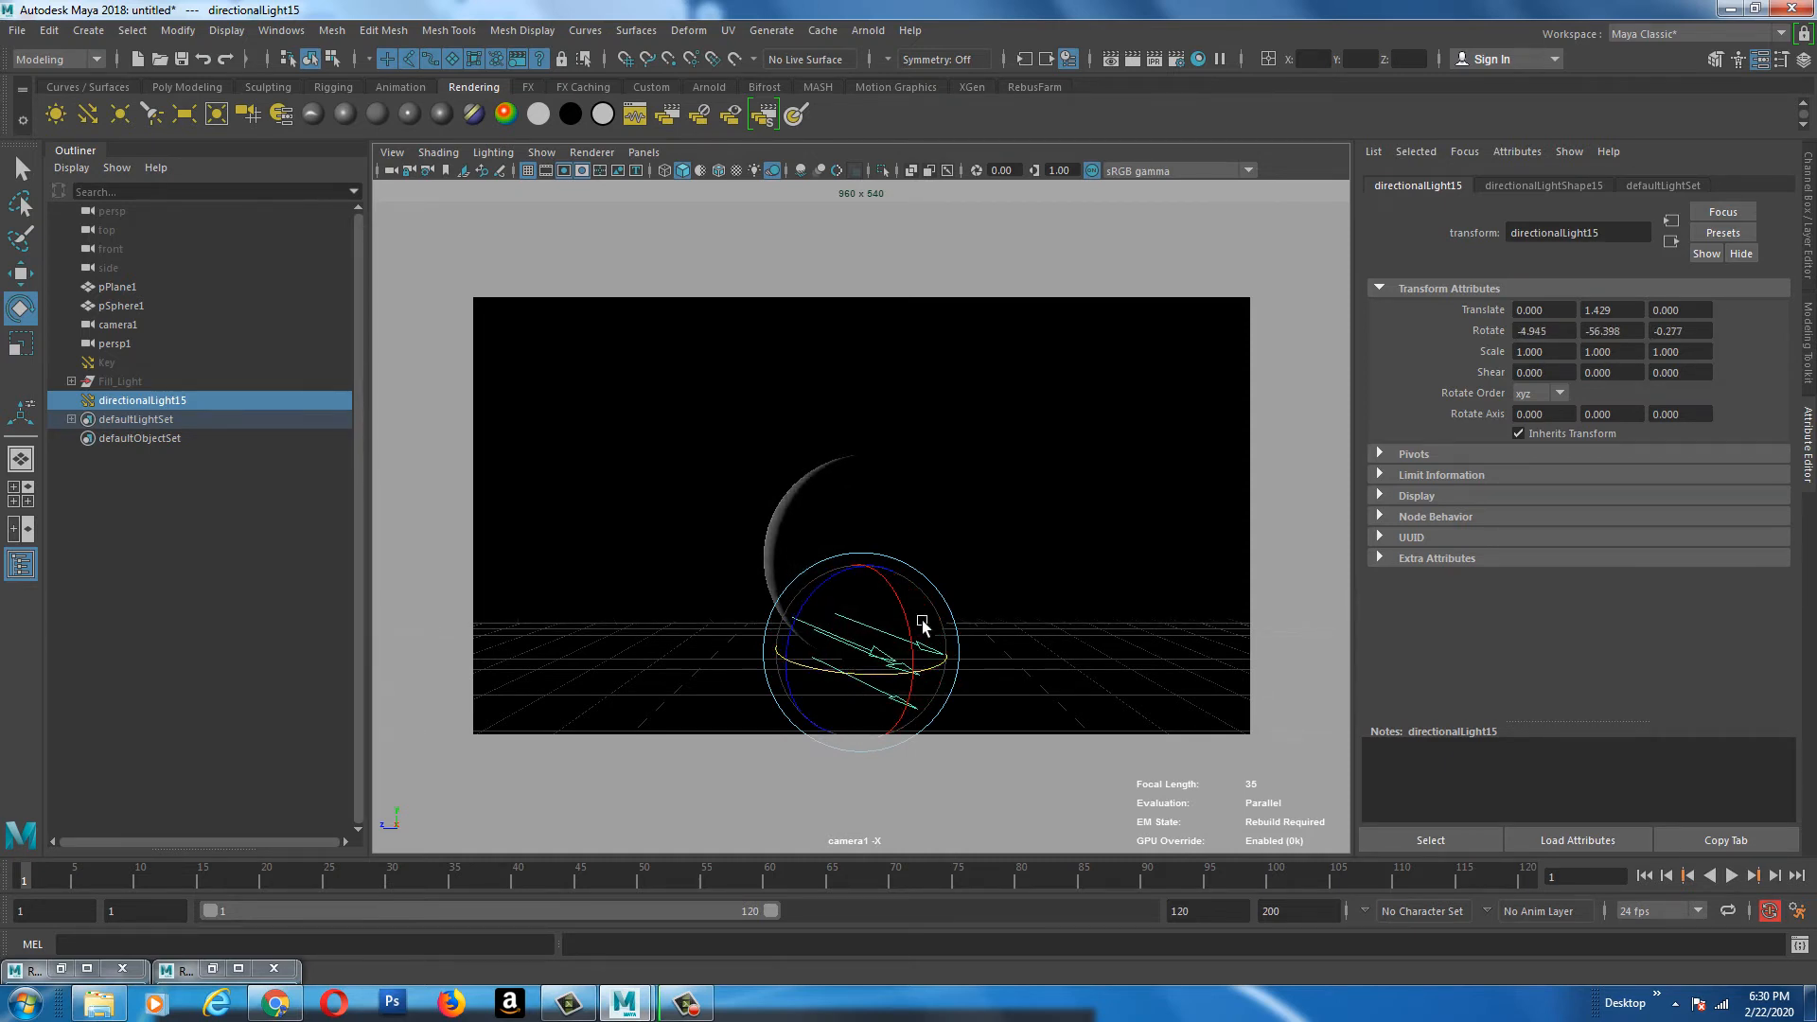
Refine the rim light's rotation to about -0.14, -59.45, -4.13
drag(819, 589, 812, 596)
drag(879, 676, 868, 677)
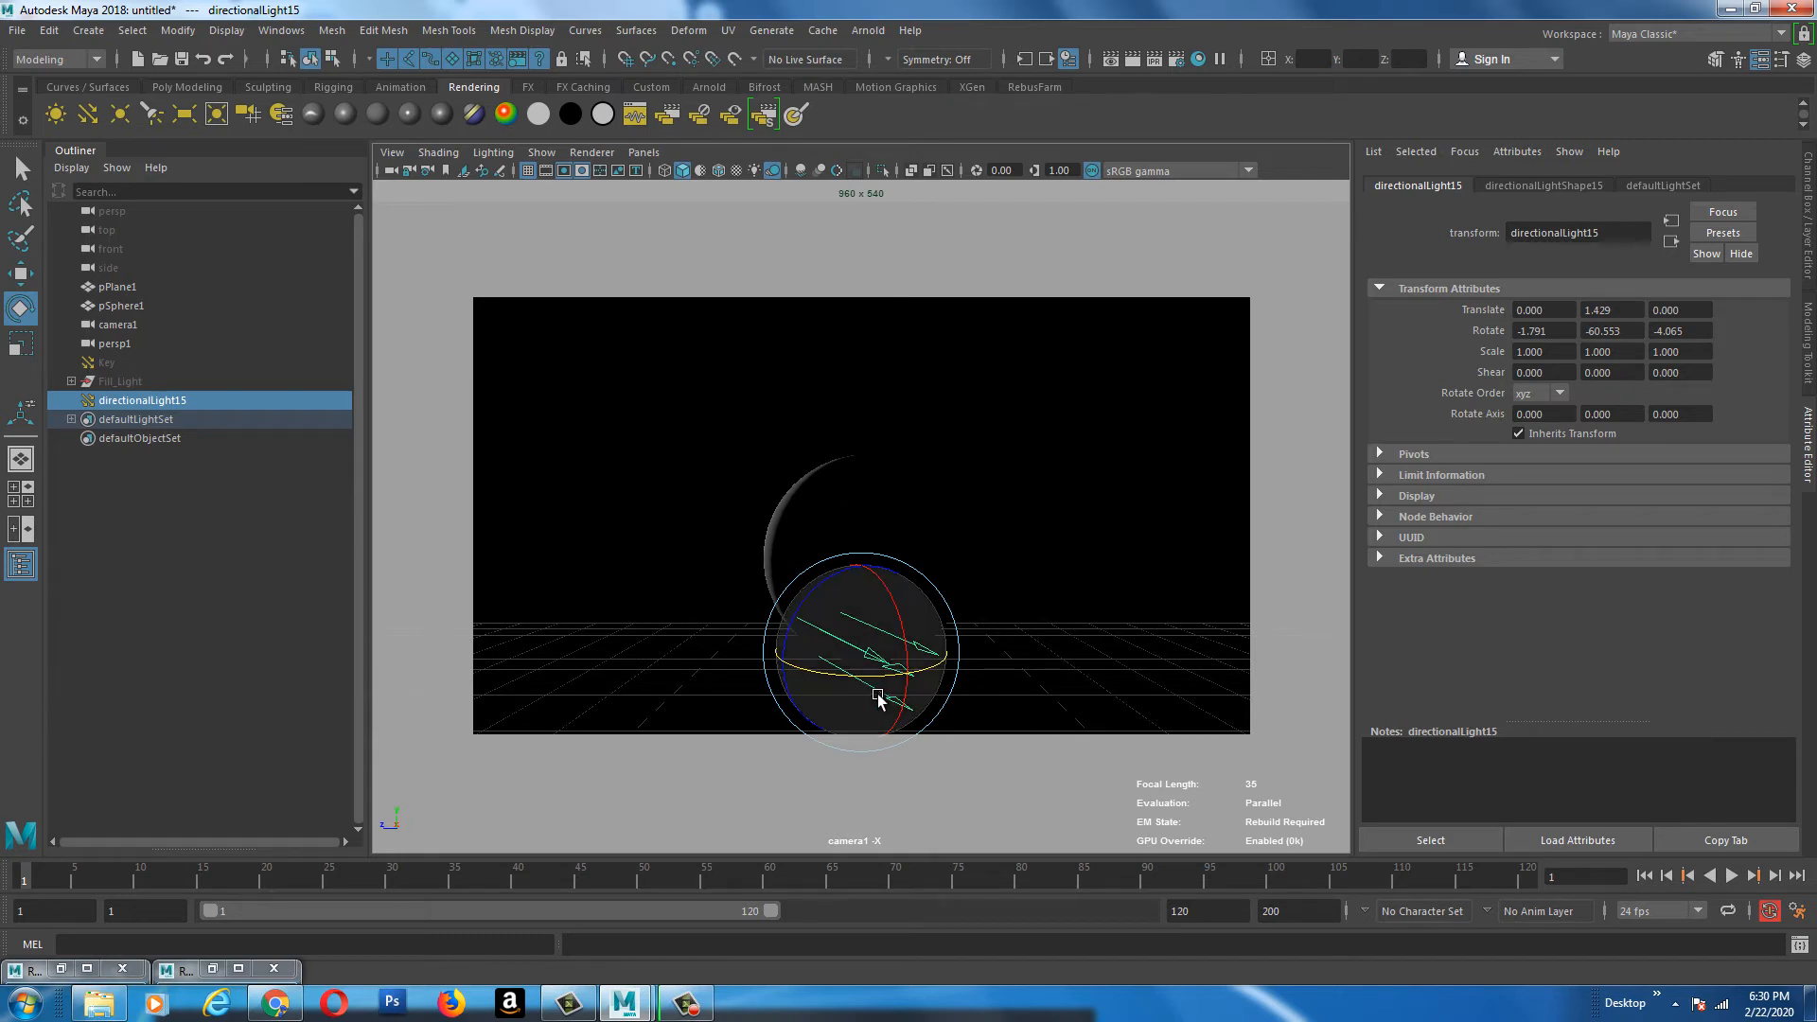
drag(866, 674, 867, 682)
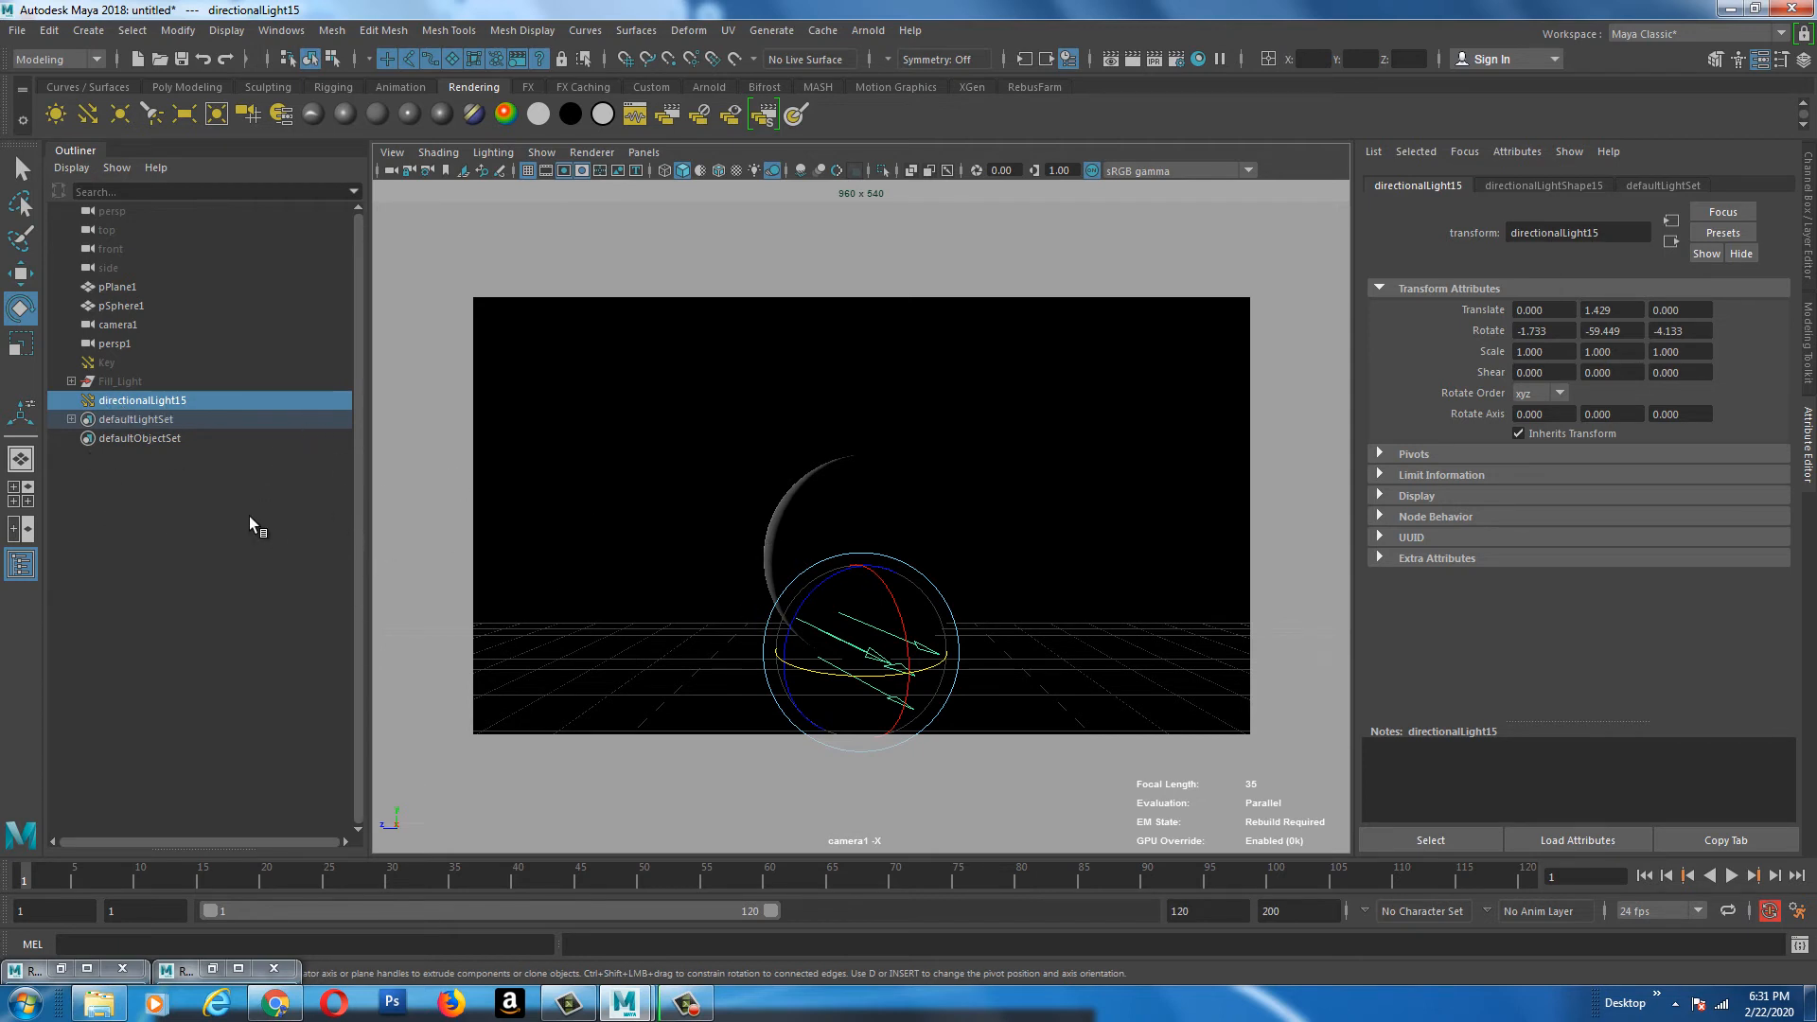
mouse_move(884, 629)
mouse_down()
mouse_move(901, 622)
mouse_move(860, 649)
mouse_move(823, 641)
mouse_move(851, 651)
mouse_up()
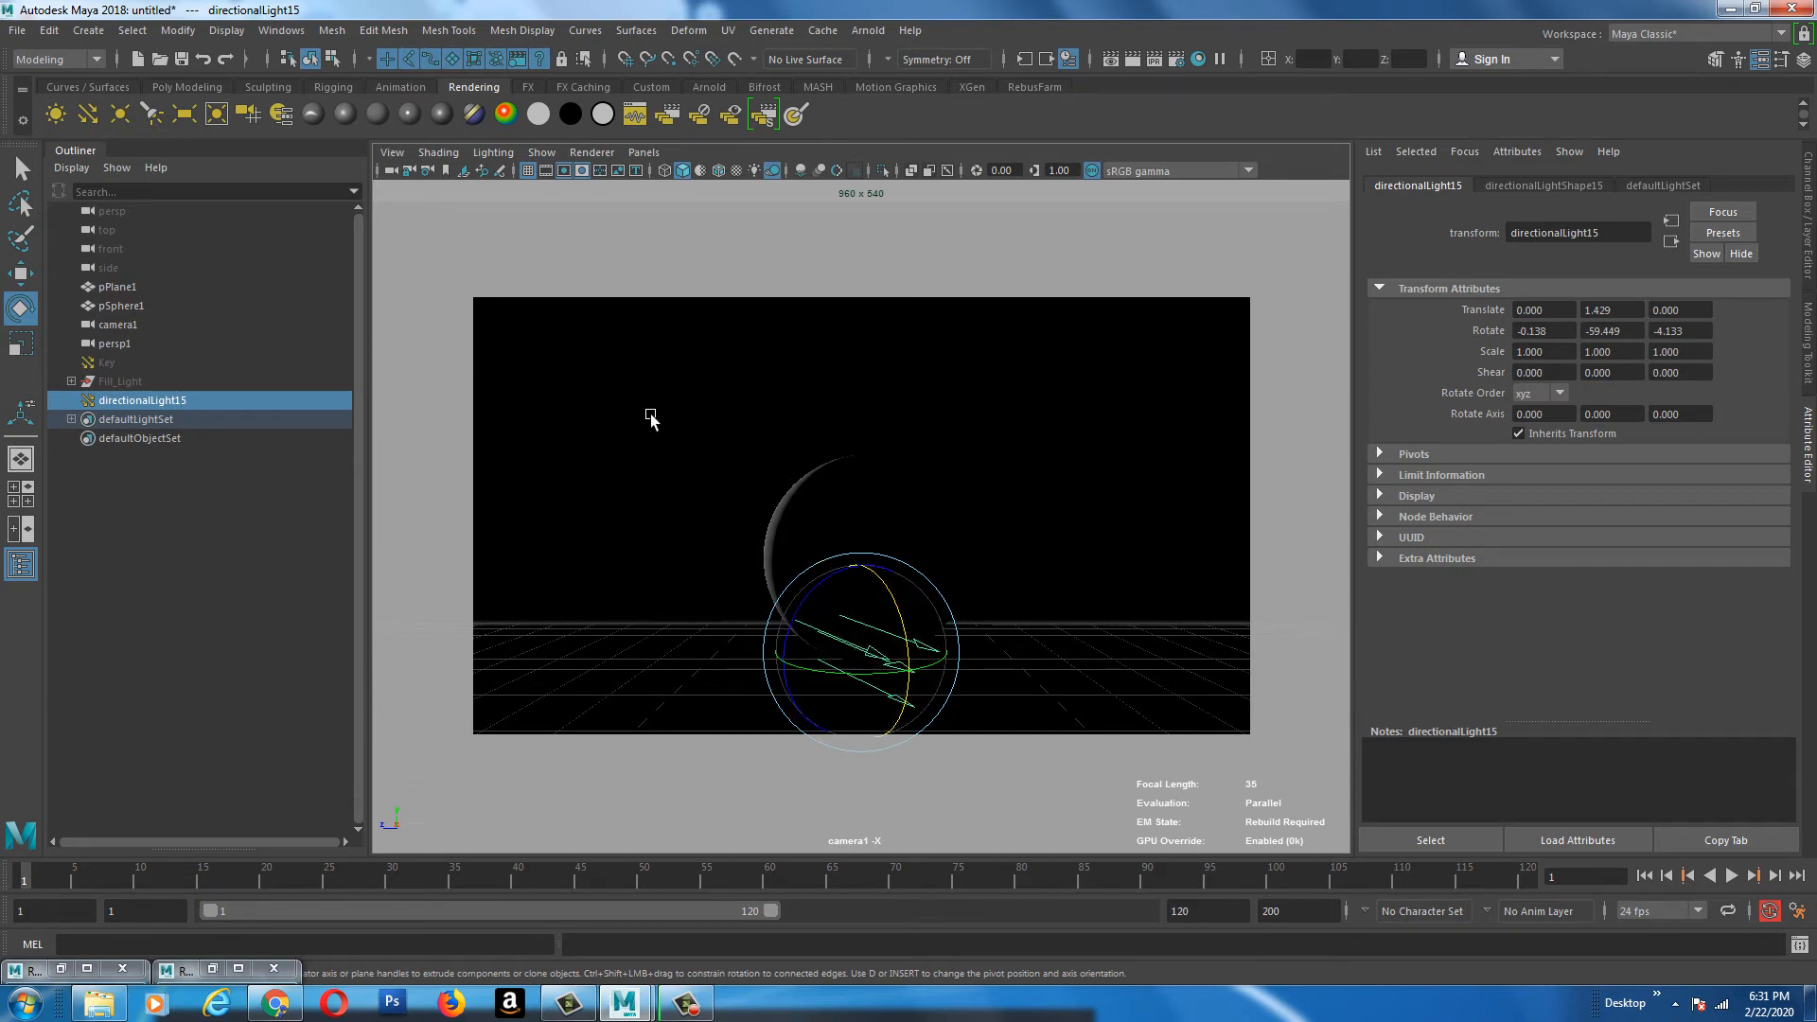
Switch to the Rendering menu set, open the Light-Centric light linking editor and position its window clear of the Outliner
click(49, 59)
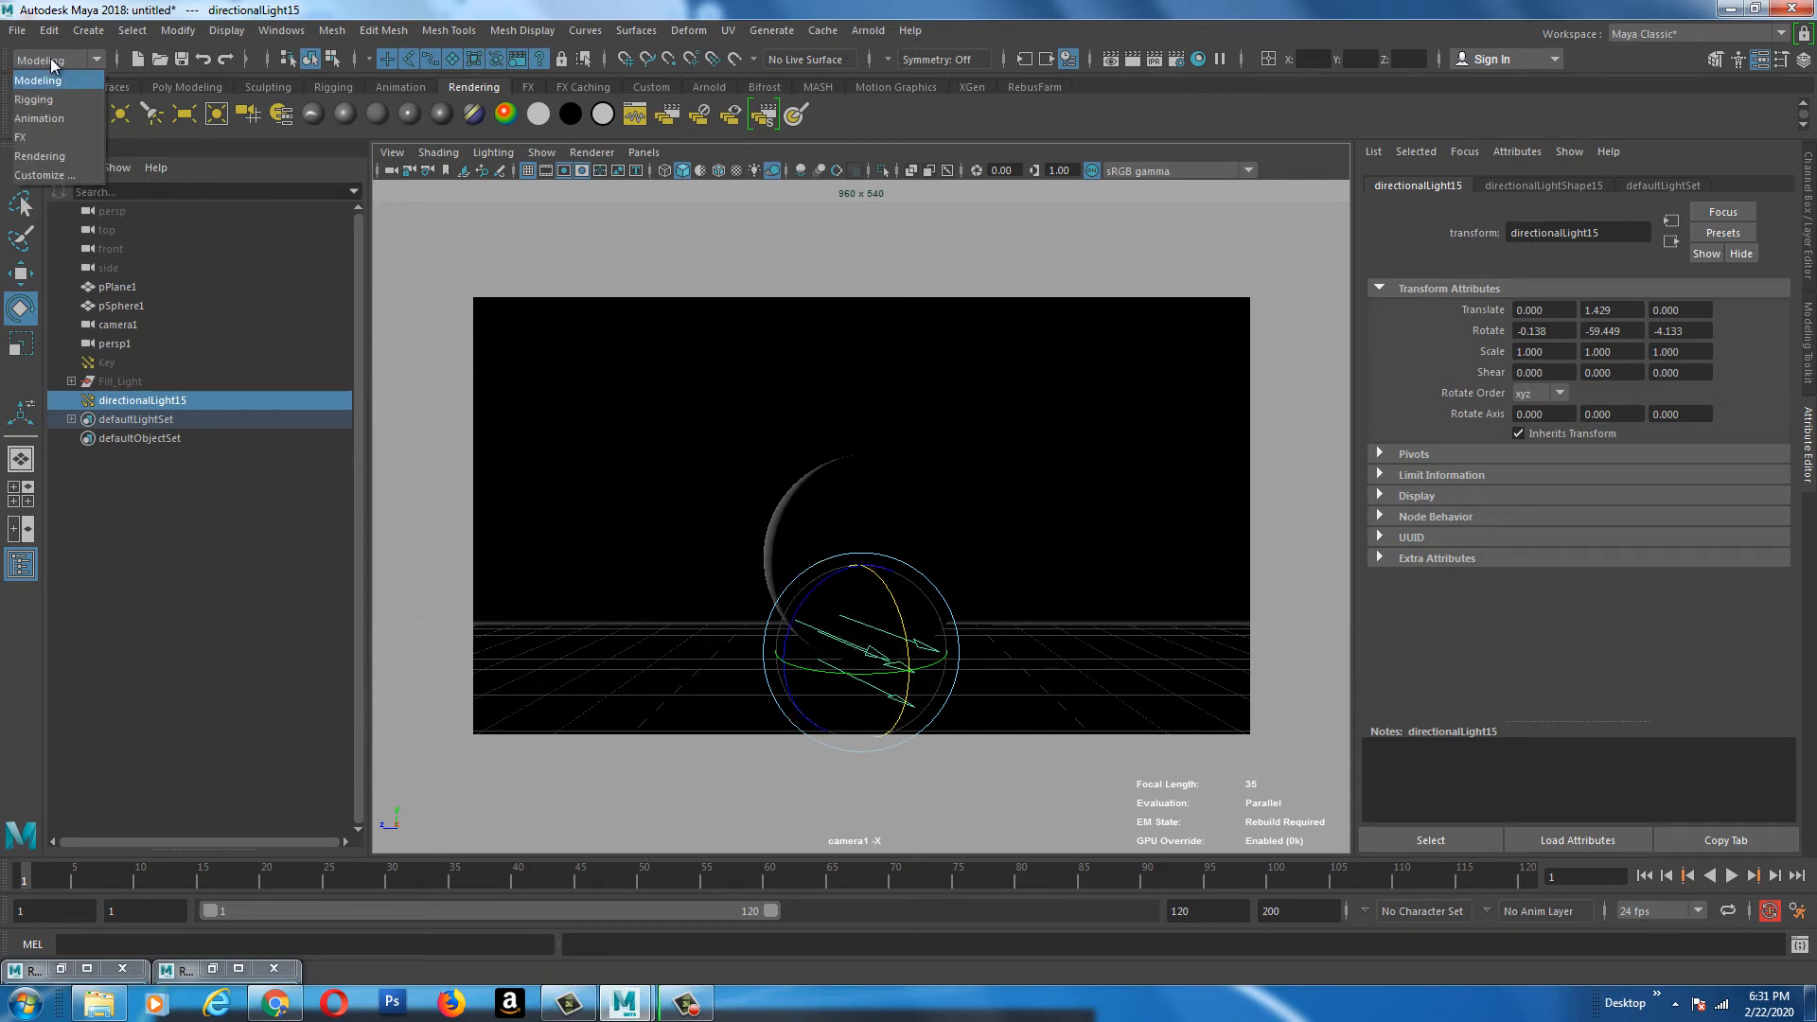
click(43, 156)
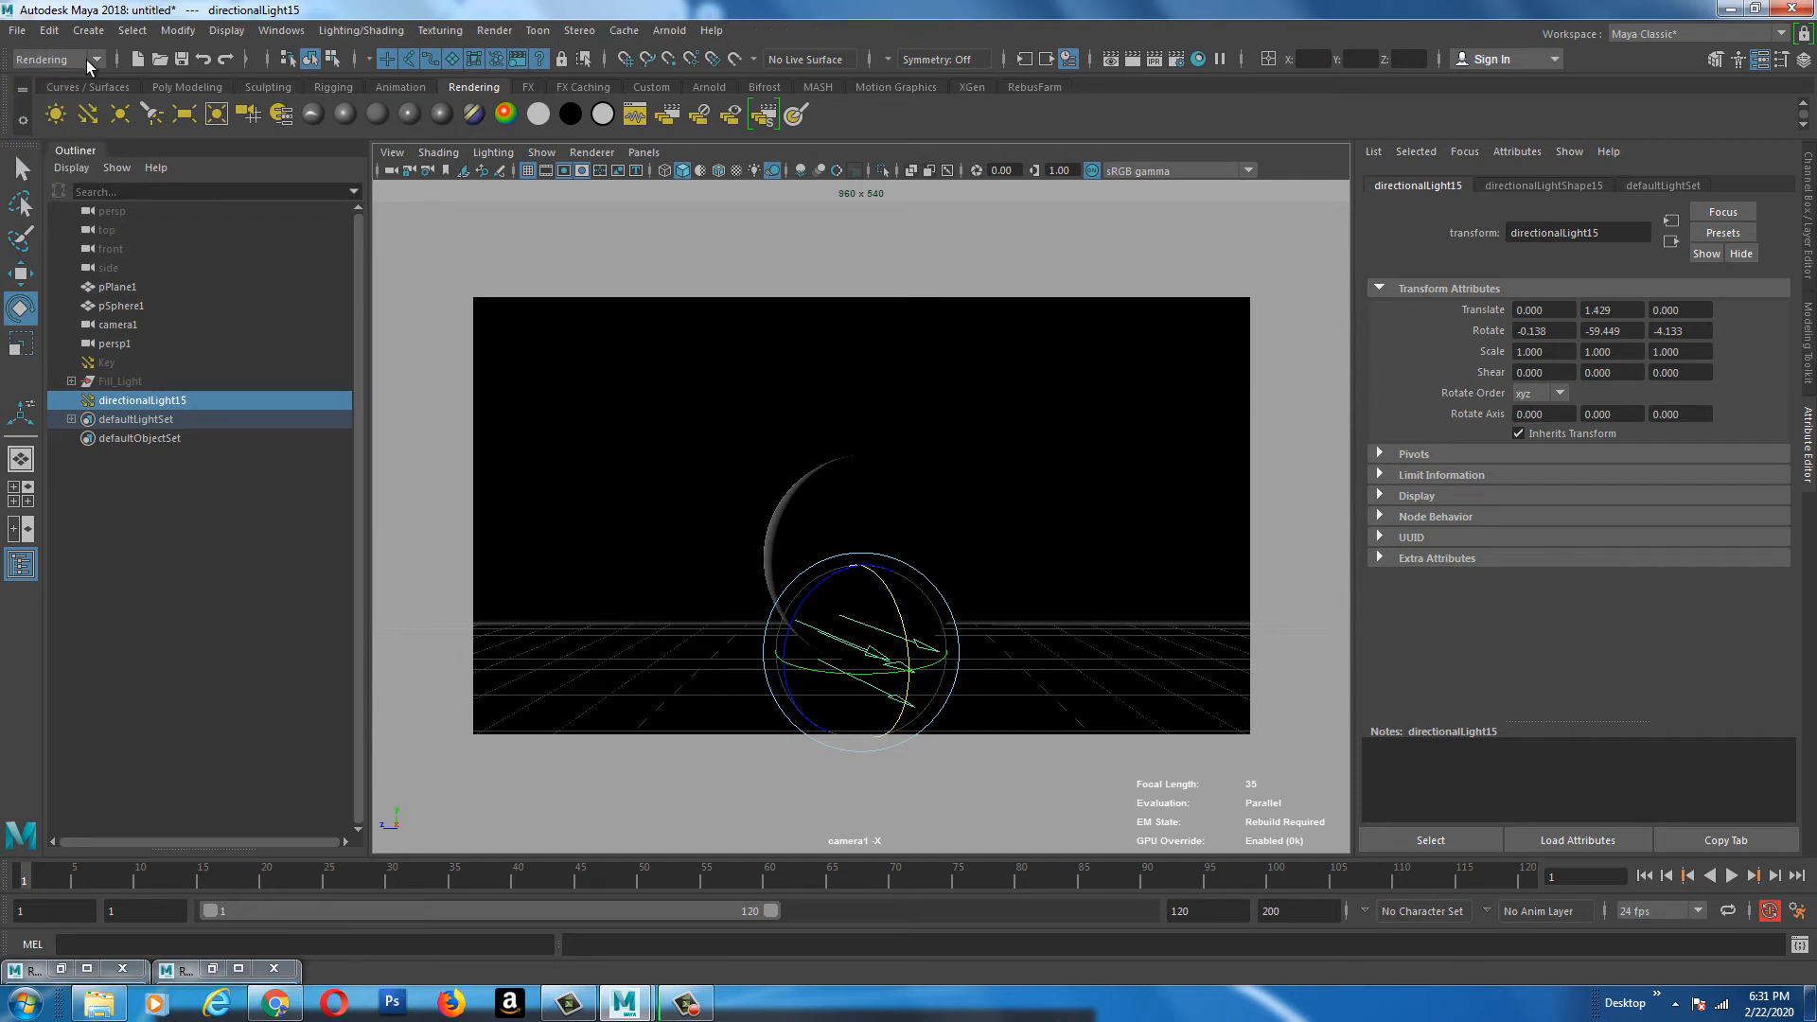
click(365, 32)
mouse_move(393, 201)
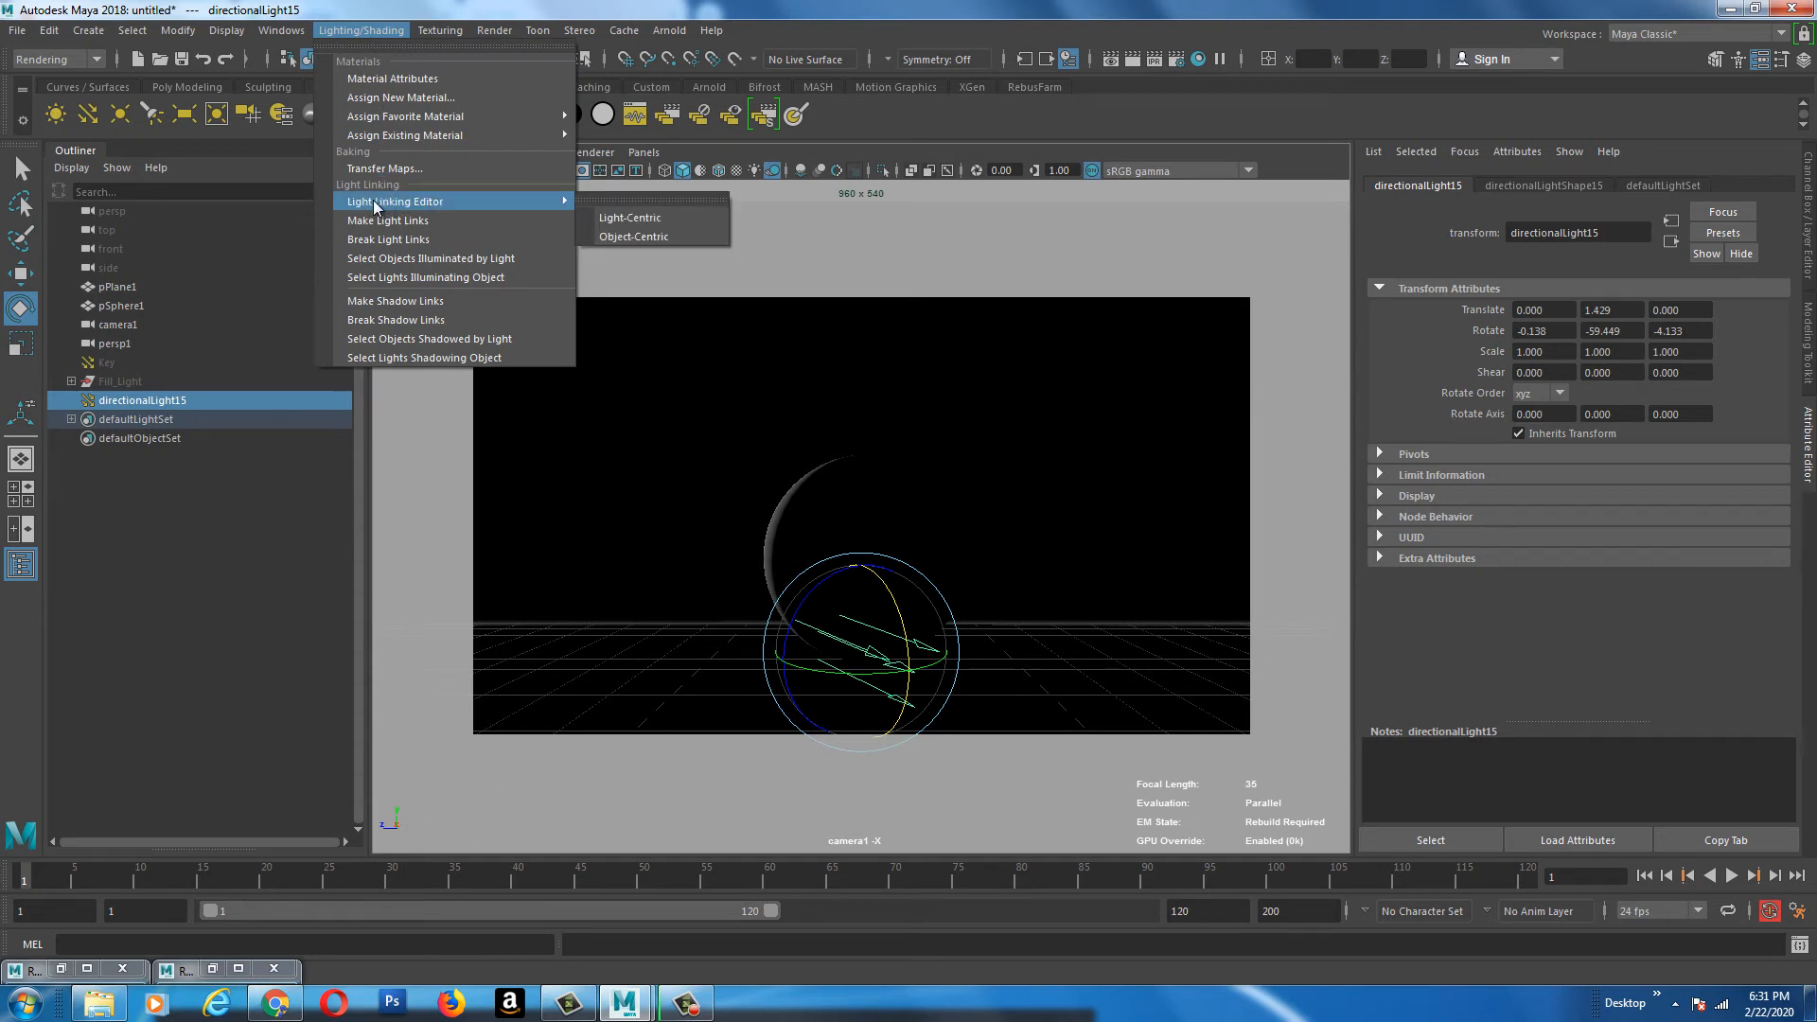
click(648, 220)
drag(712, 511, 775, 605)
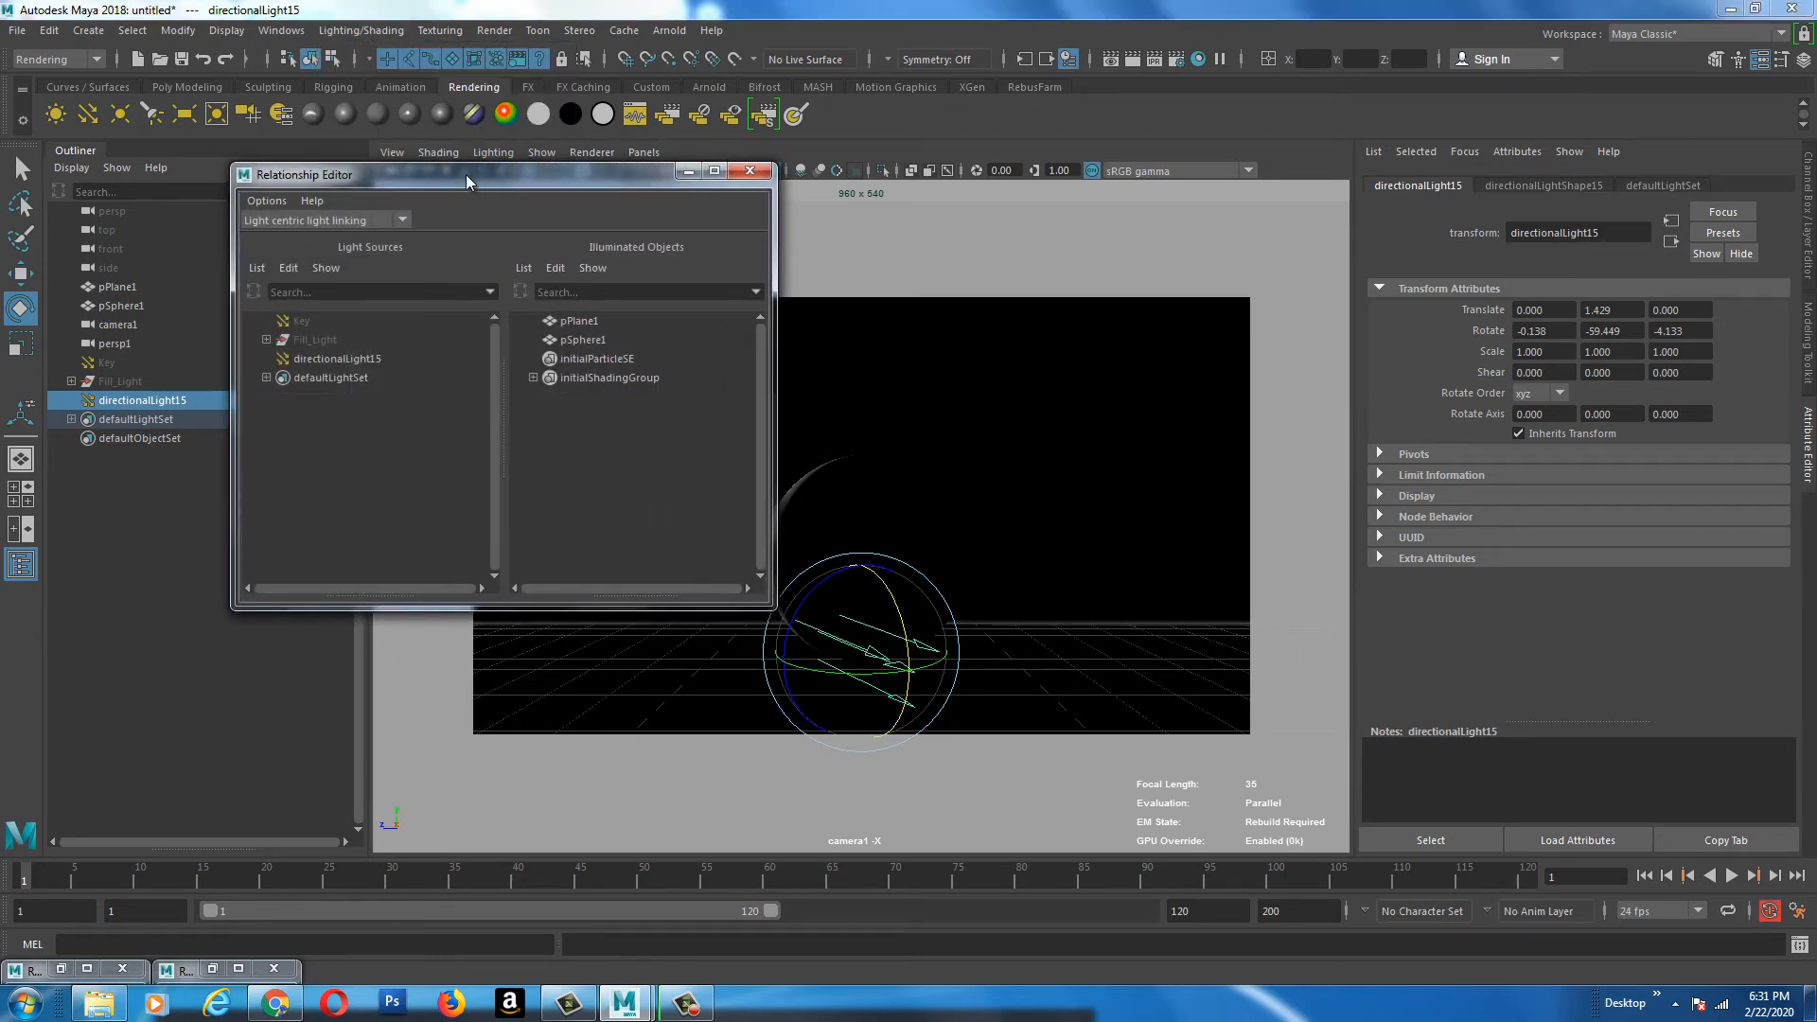
drag(471, 174, 394, 181)
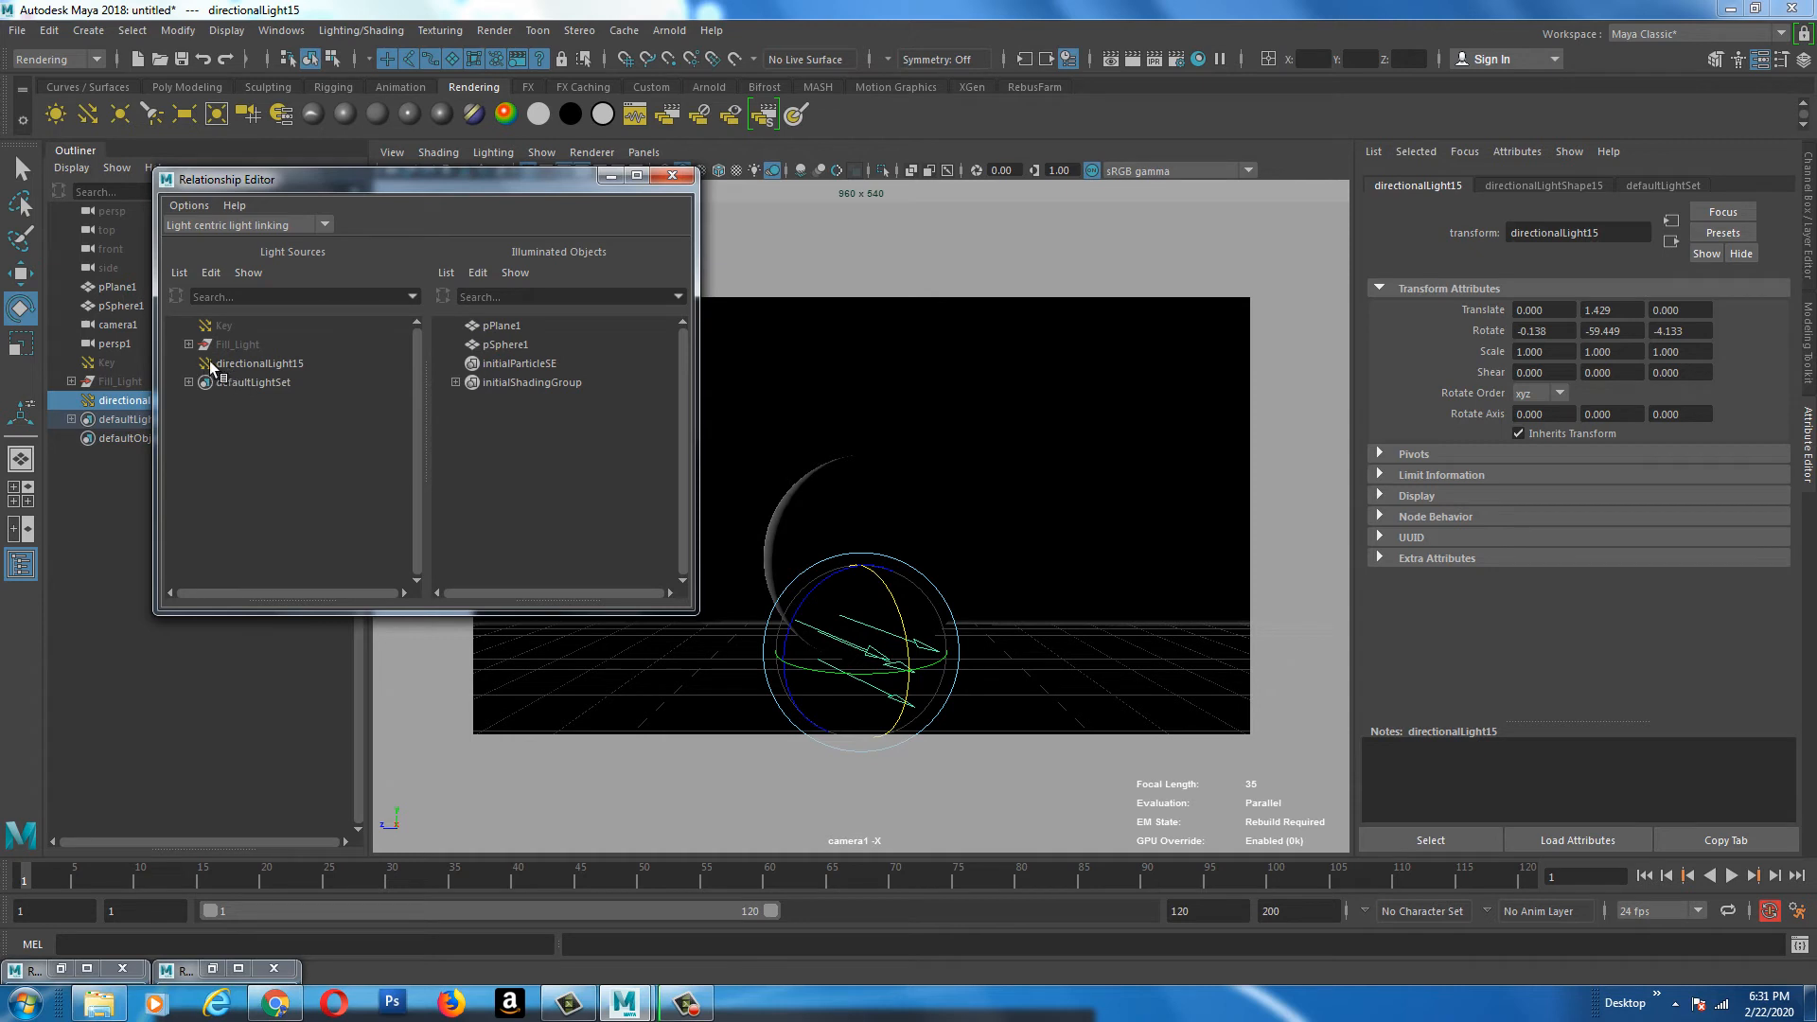
middle_drag(258, 364, 97, 367)
drag(543, 184, 733, 181)
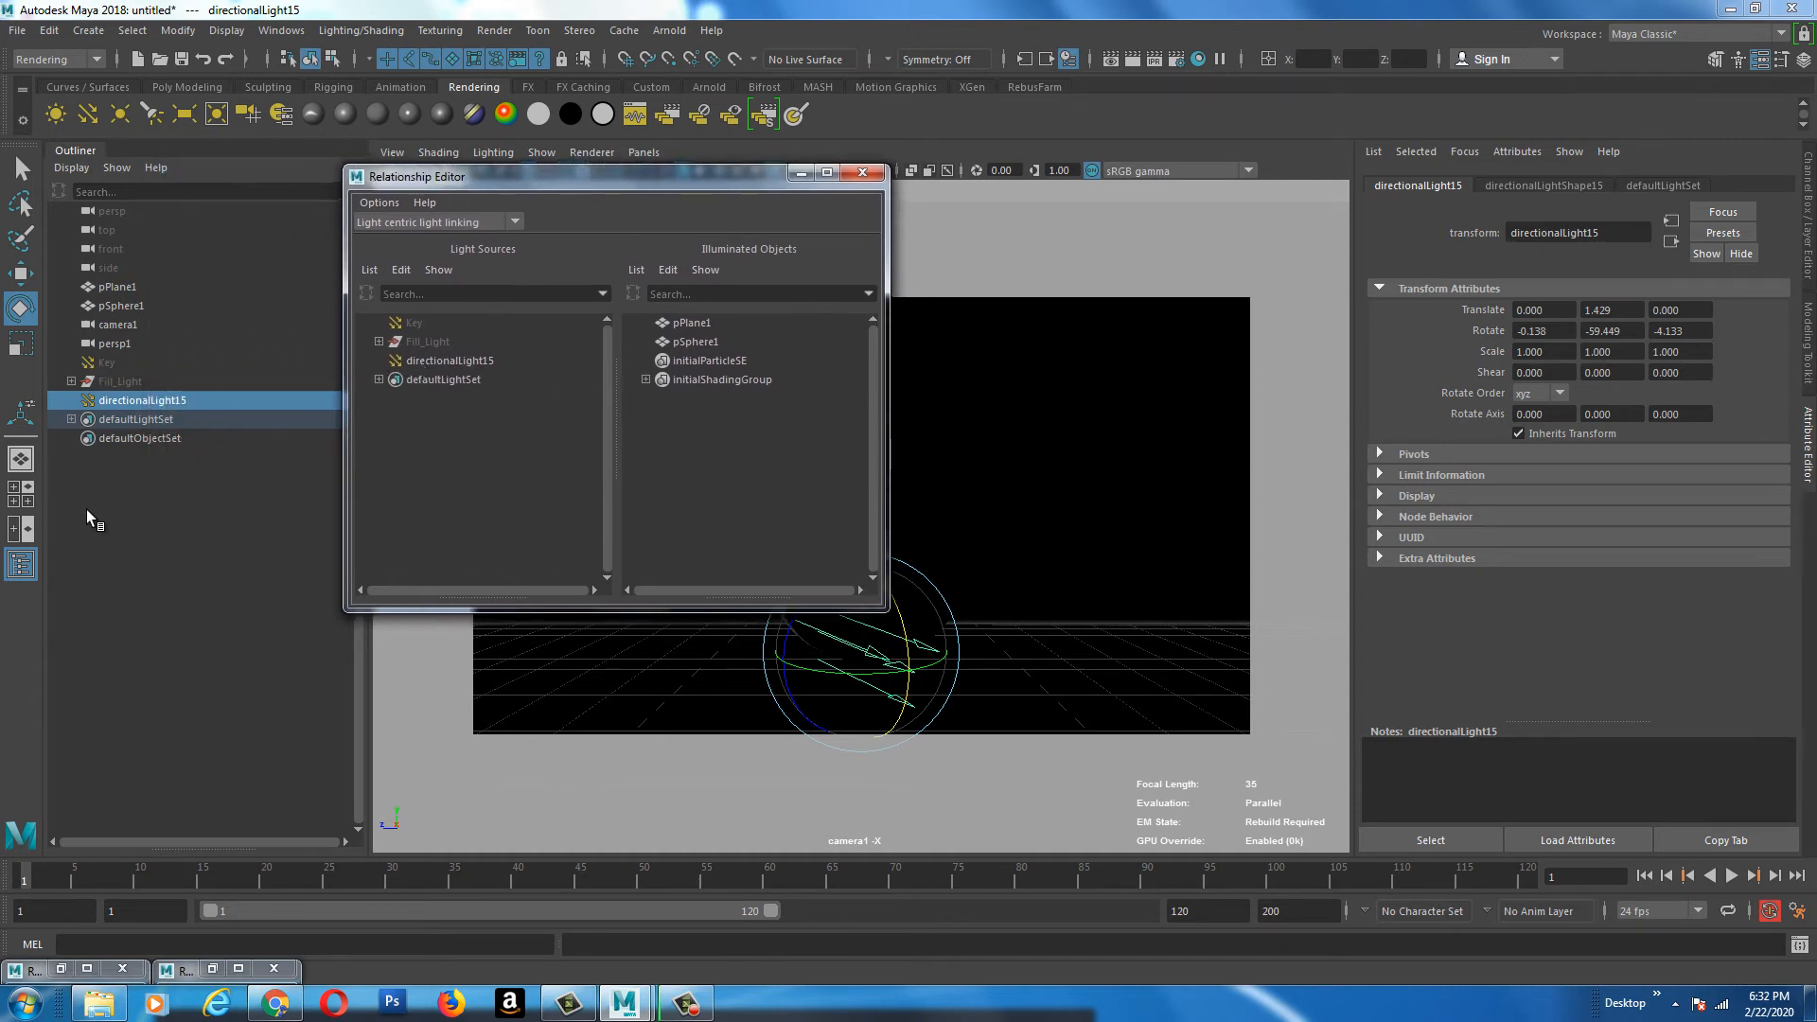
Rename directionalLight15 to Rim_Light in the Outliner and clear the selection
click(82, 497)
double_click(138, 401)
text(Rim_)
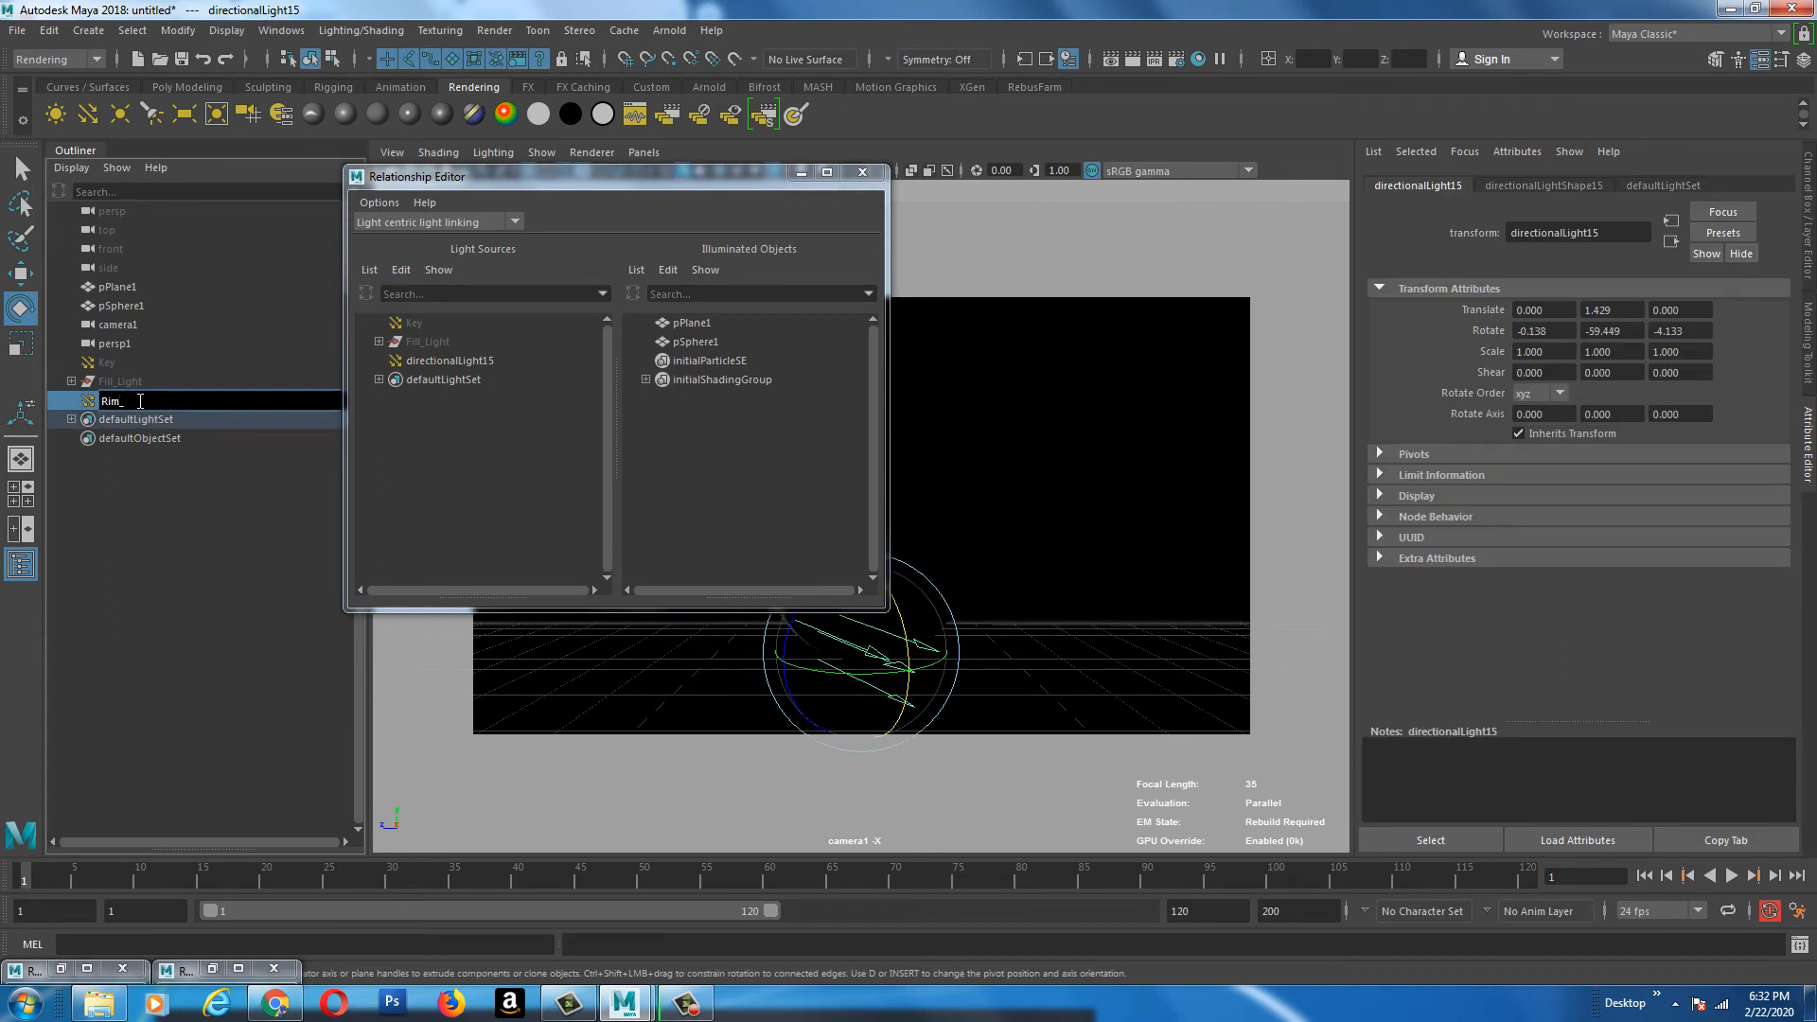
text(ght)
key(Return)
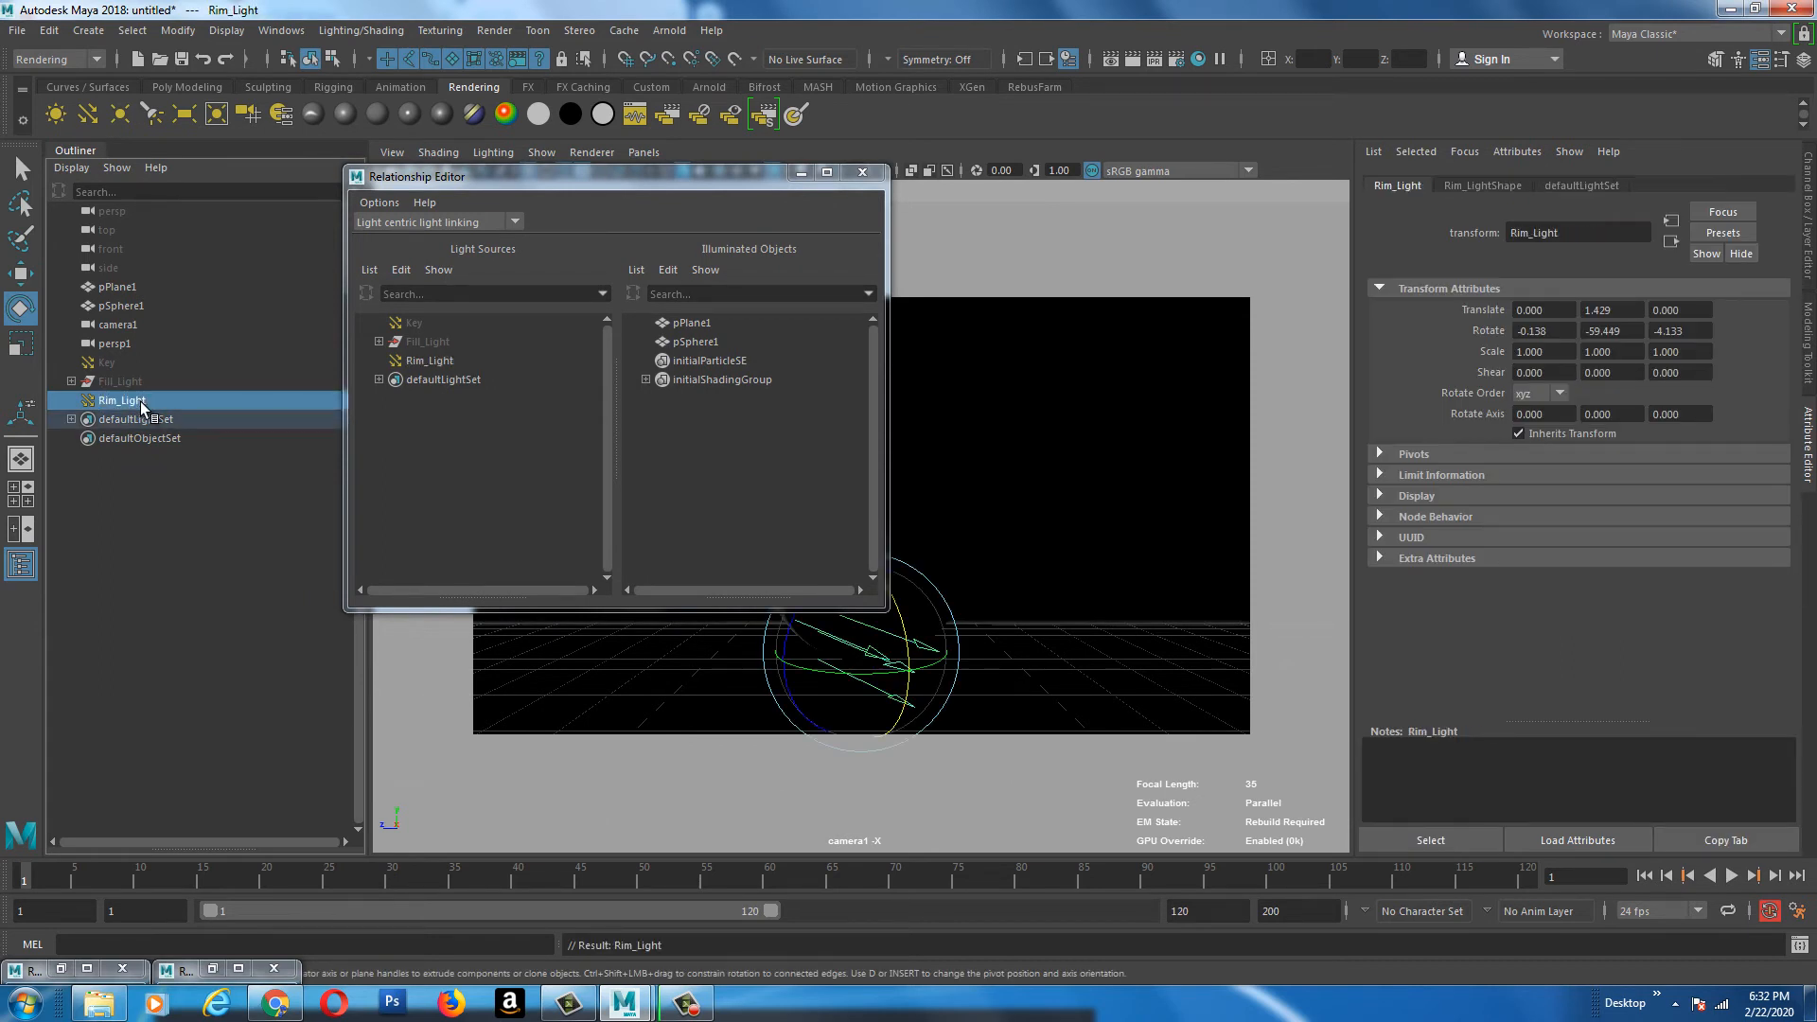
click(195, 491)
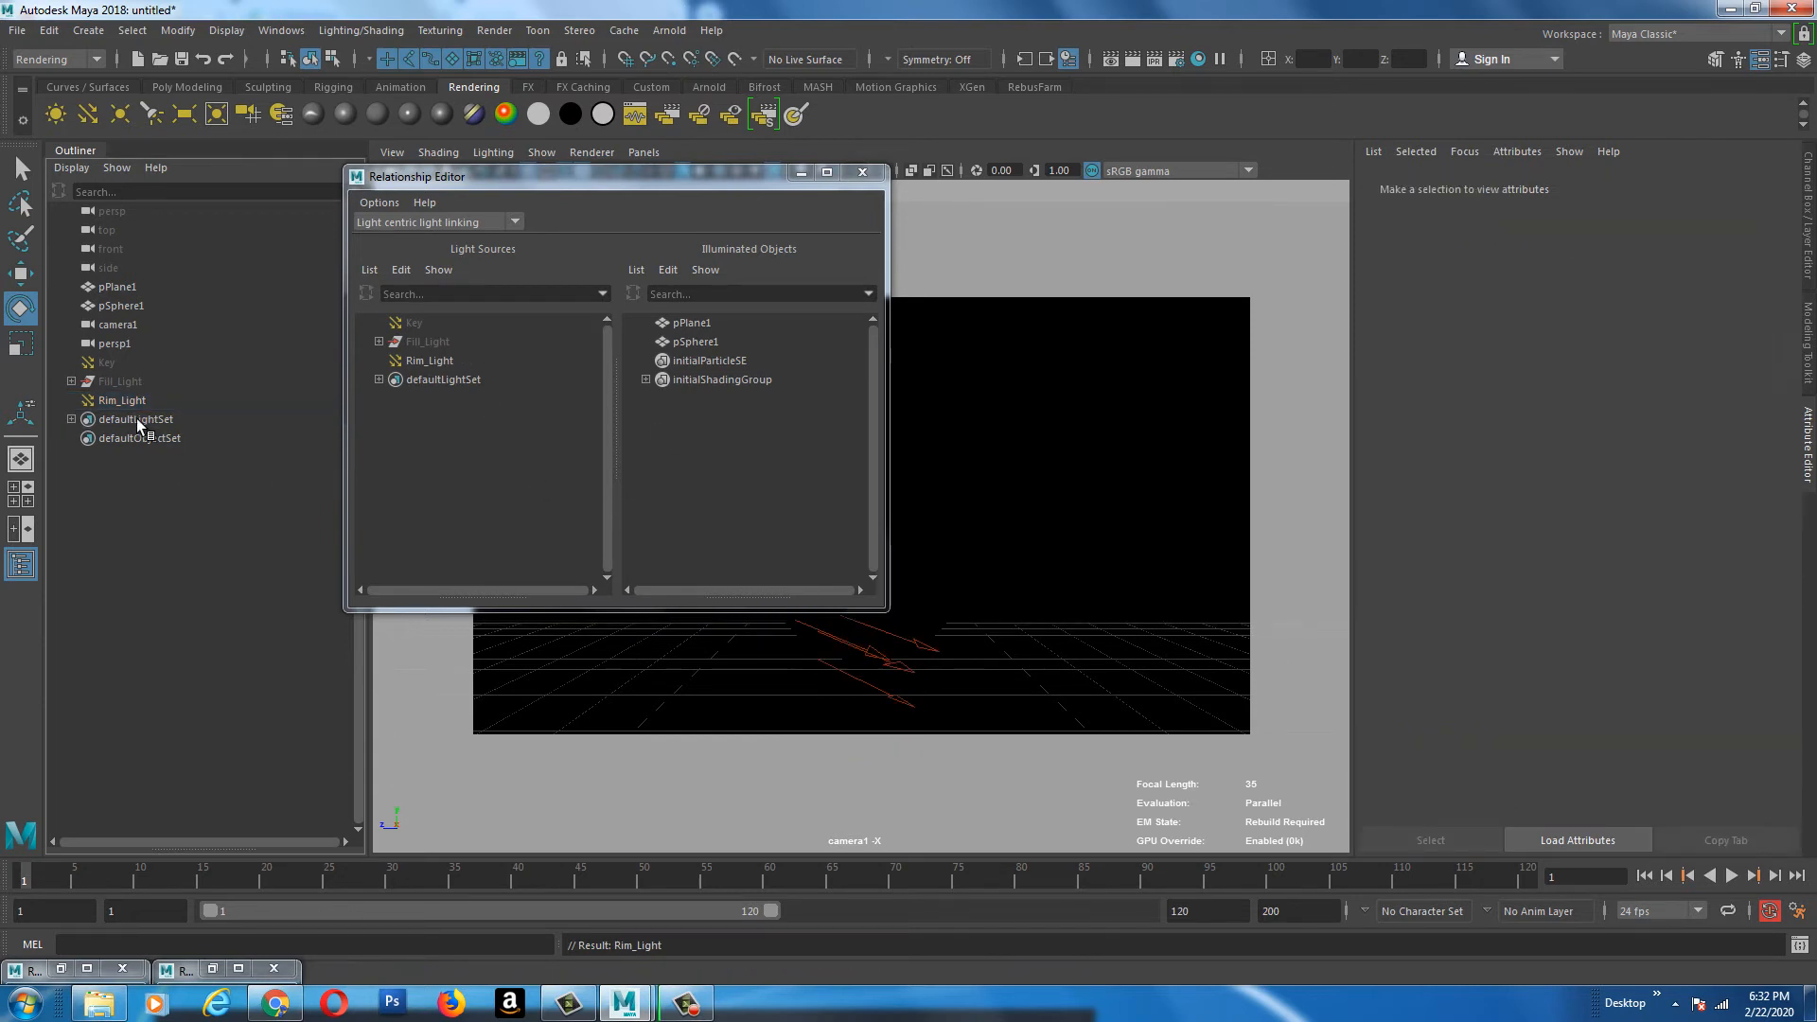
Unlink pPlane1 from Rim_Light in the light-centric light linking editor and minimise the editor
click(424, 360)
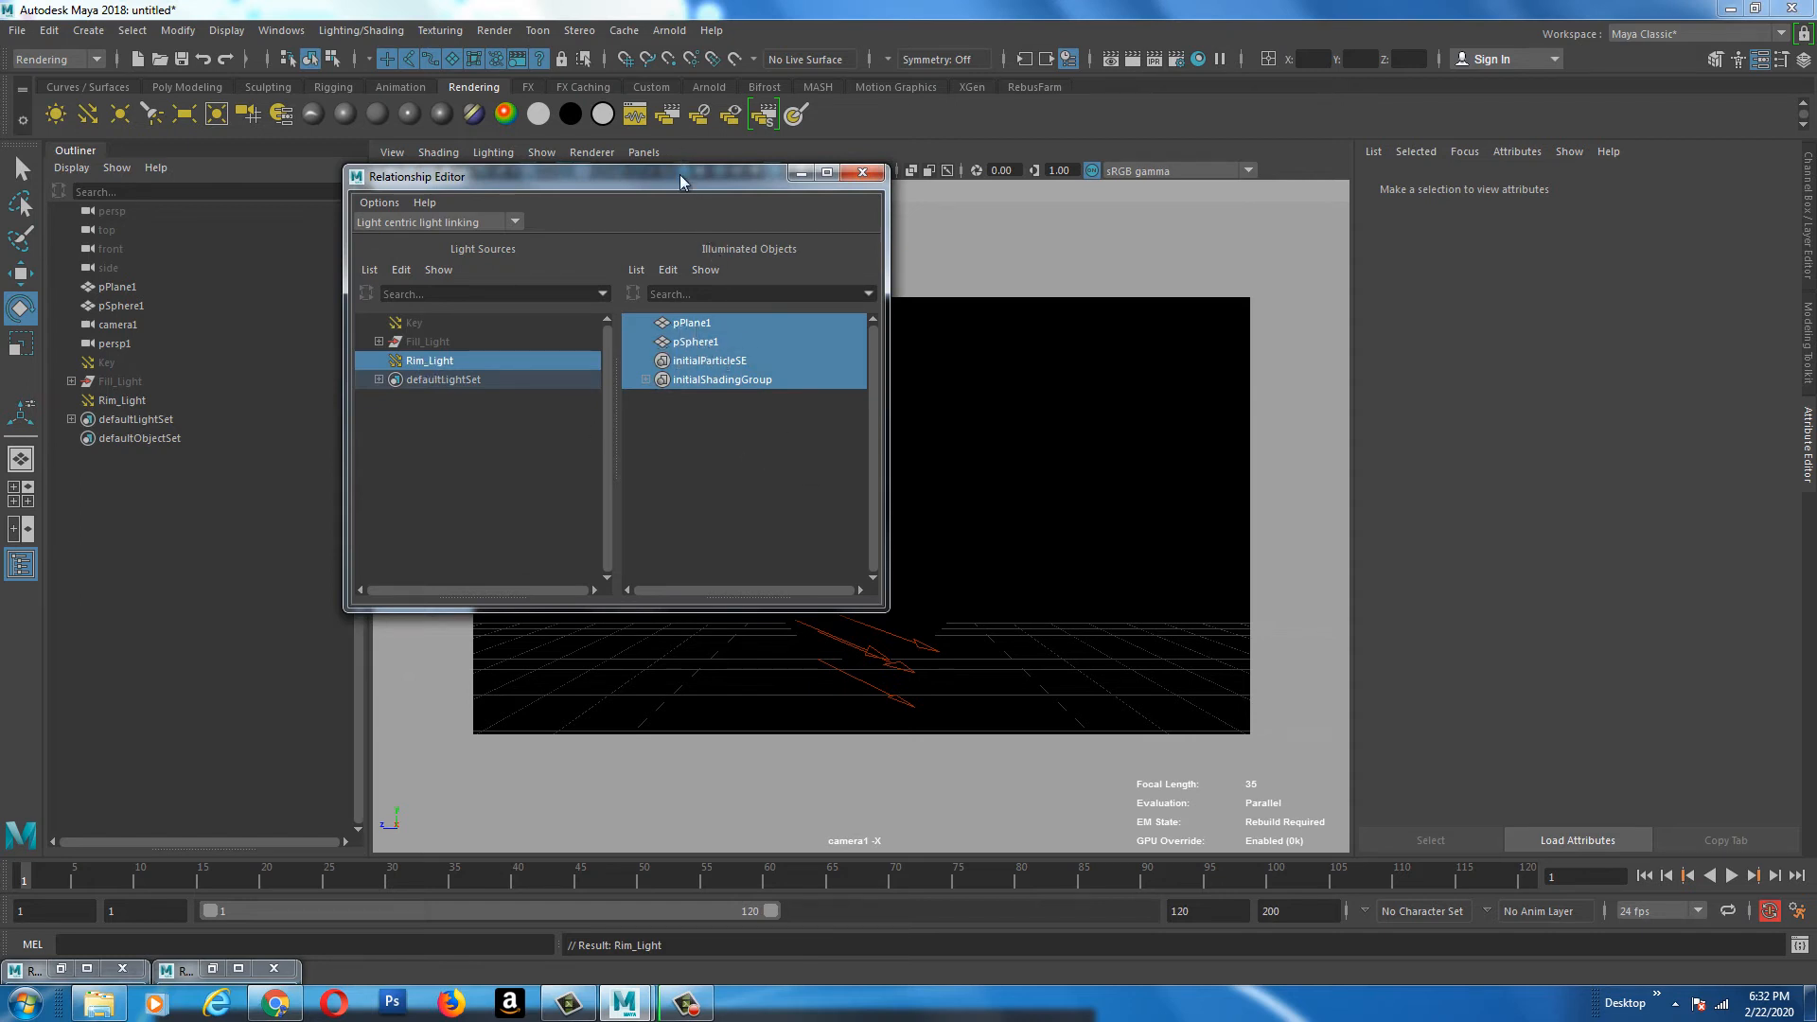
drag(679, 175, 598, 186)
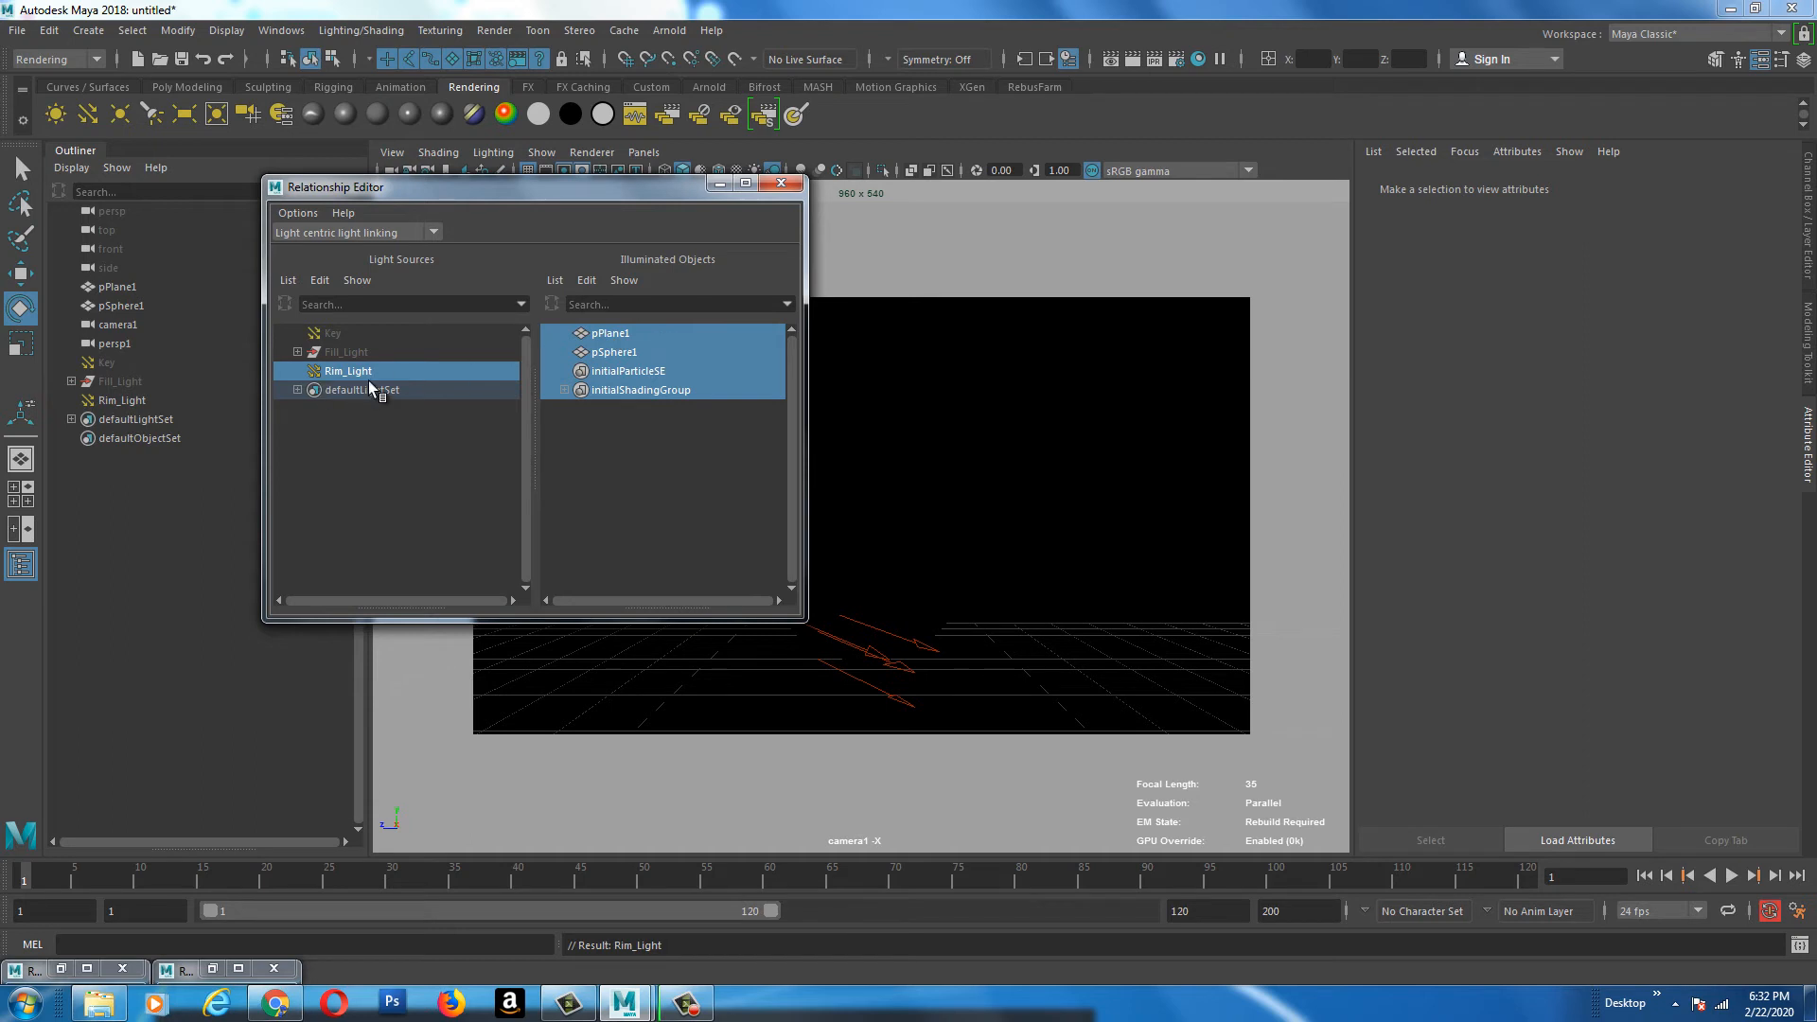
click(638, 332)
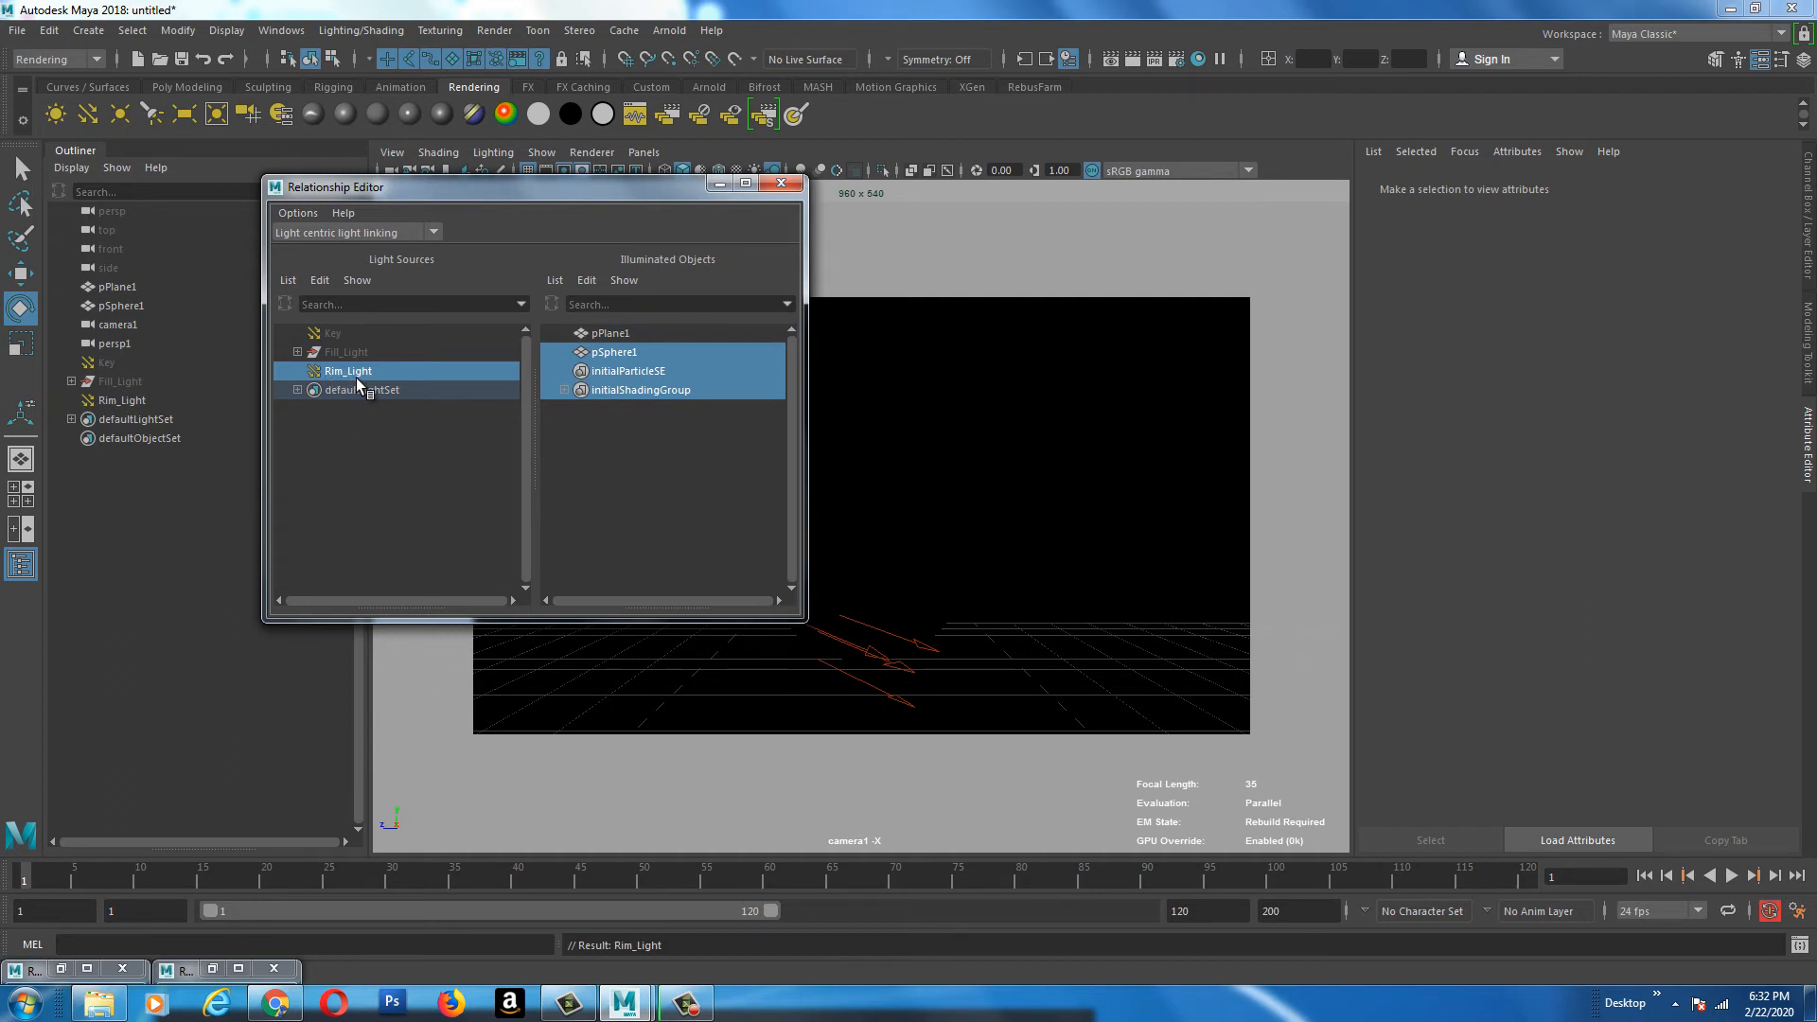
click(729, 186)
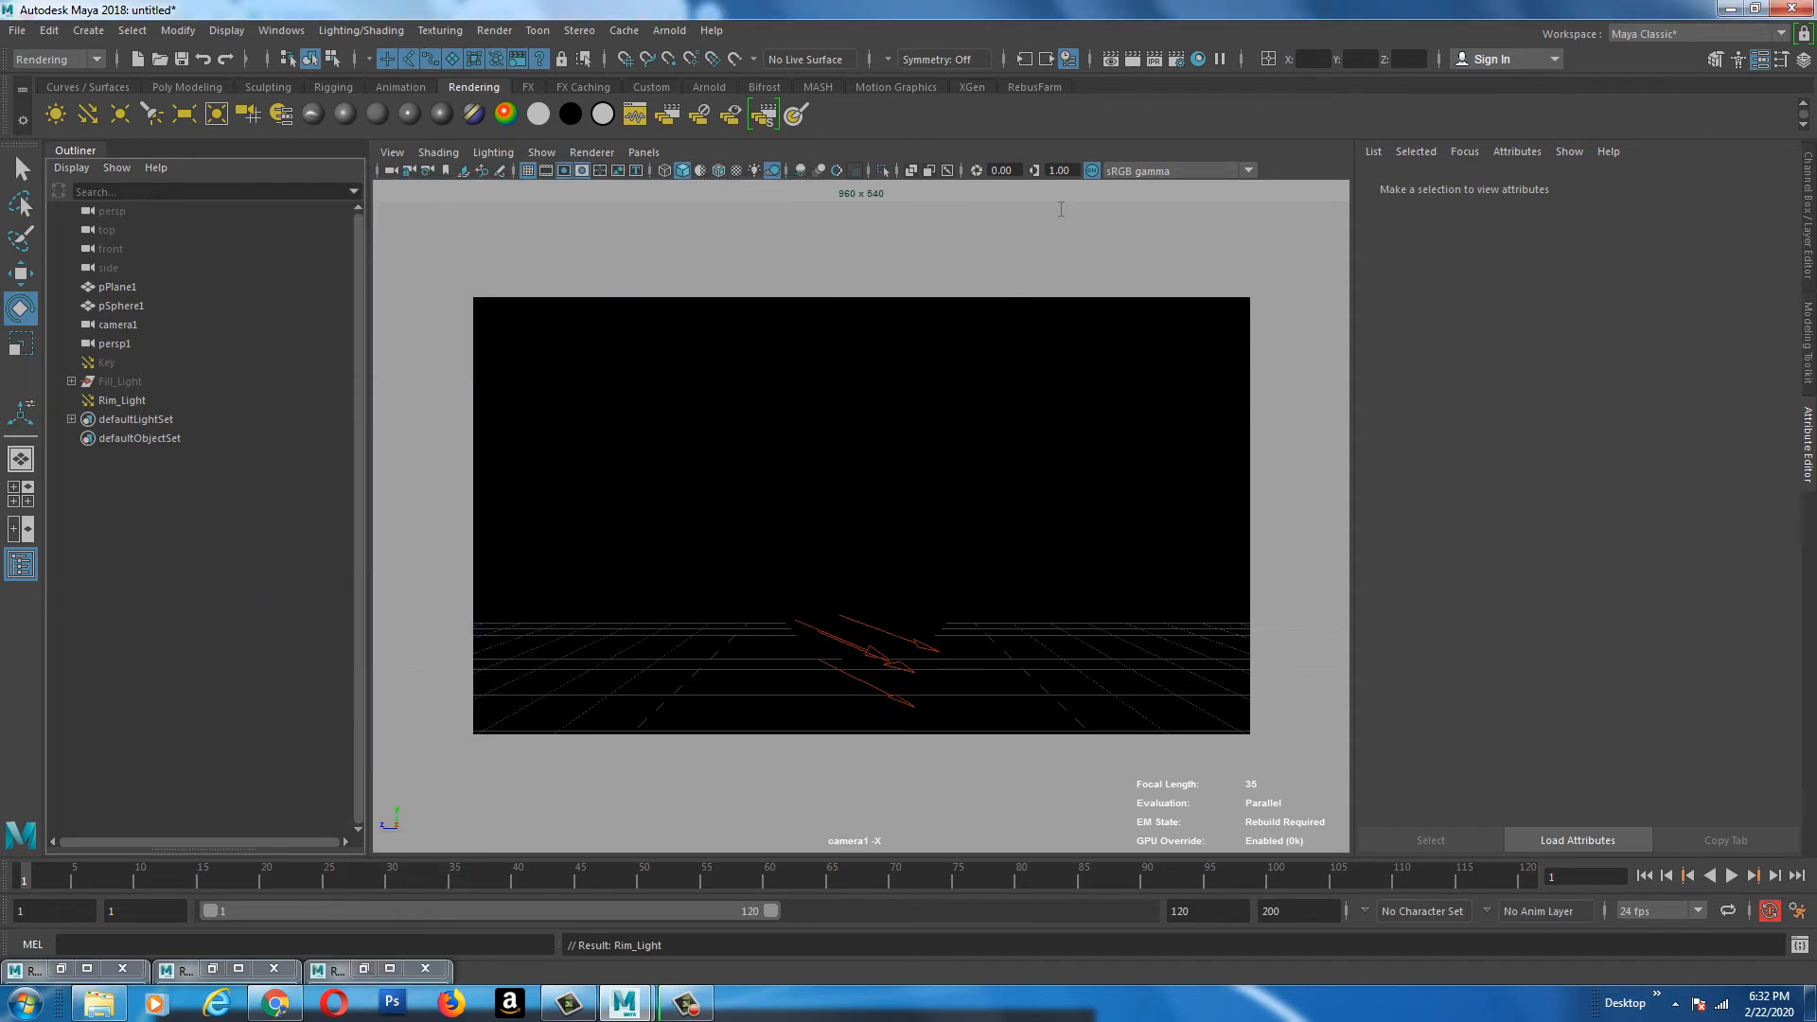
Render the scene with only the rim light visible and examine the sphere's lit edge up close
click(1110, 58)
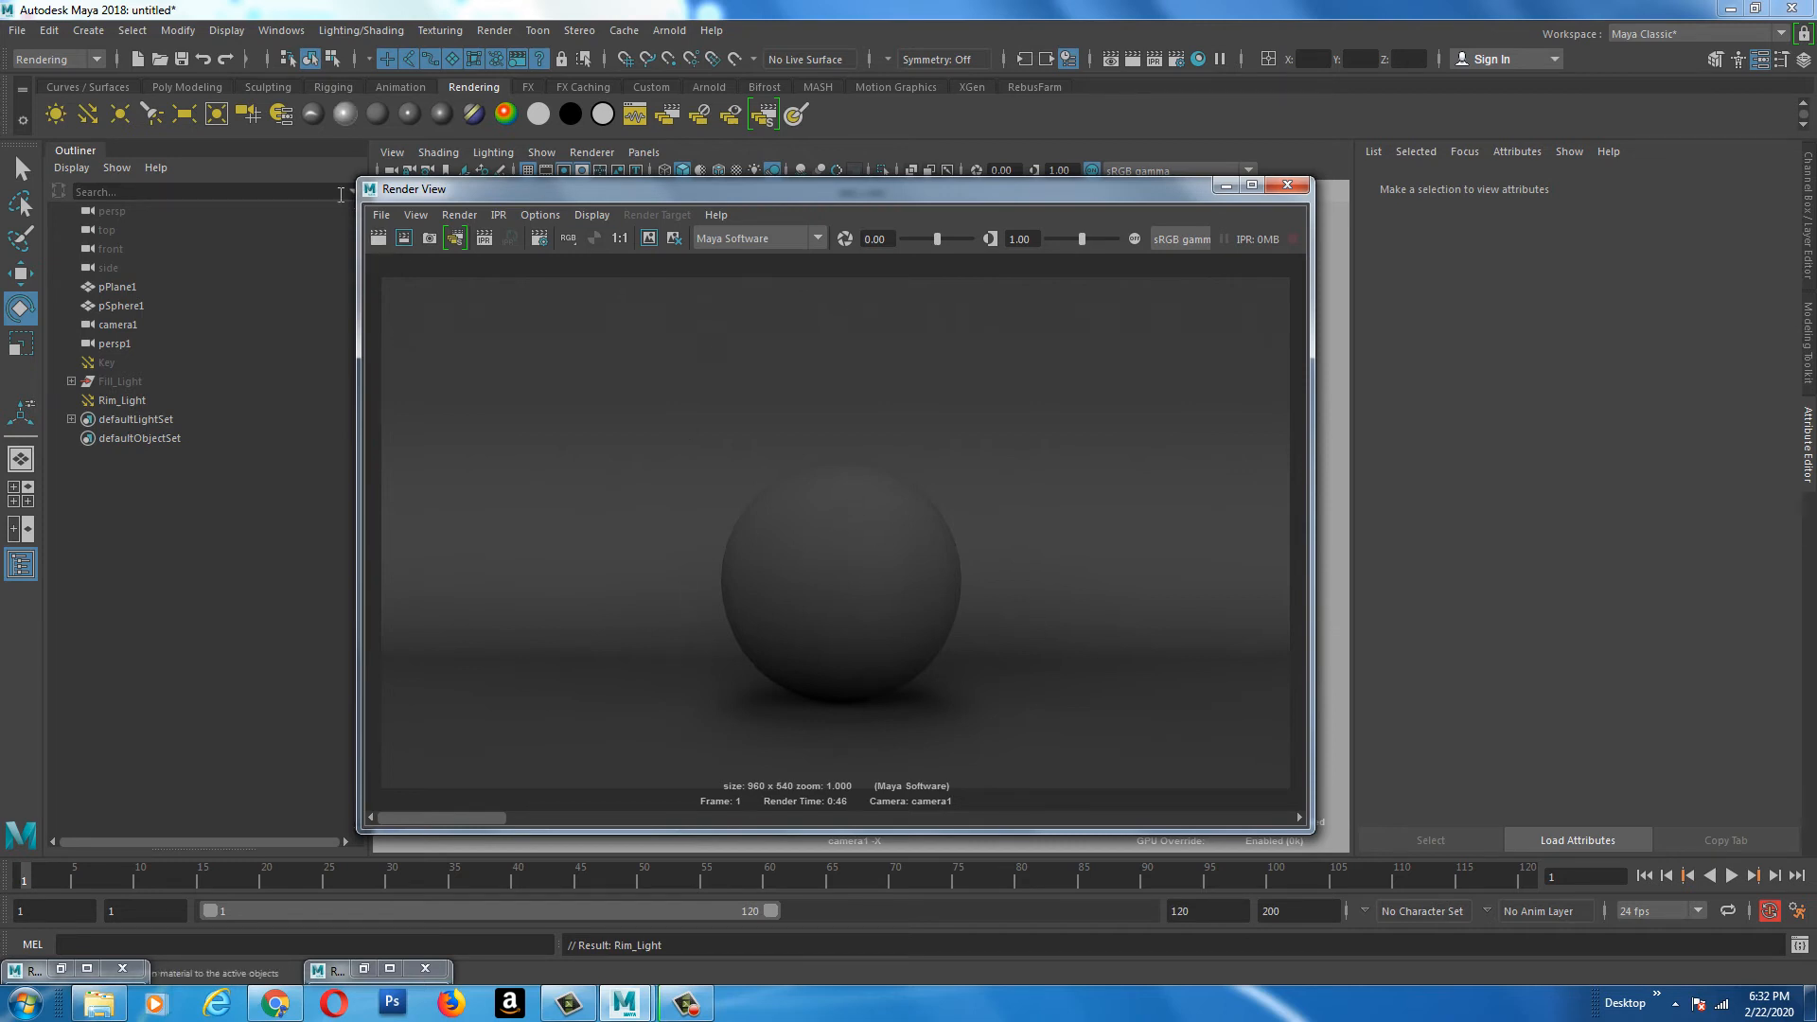
click(379, 239)
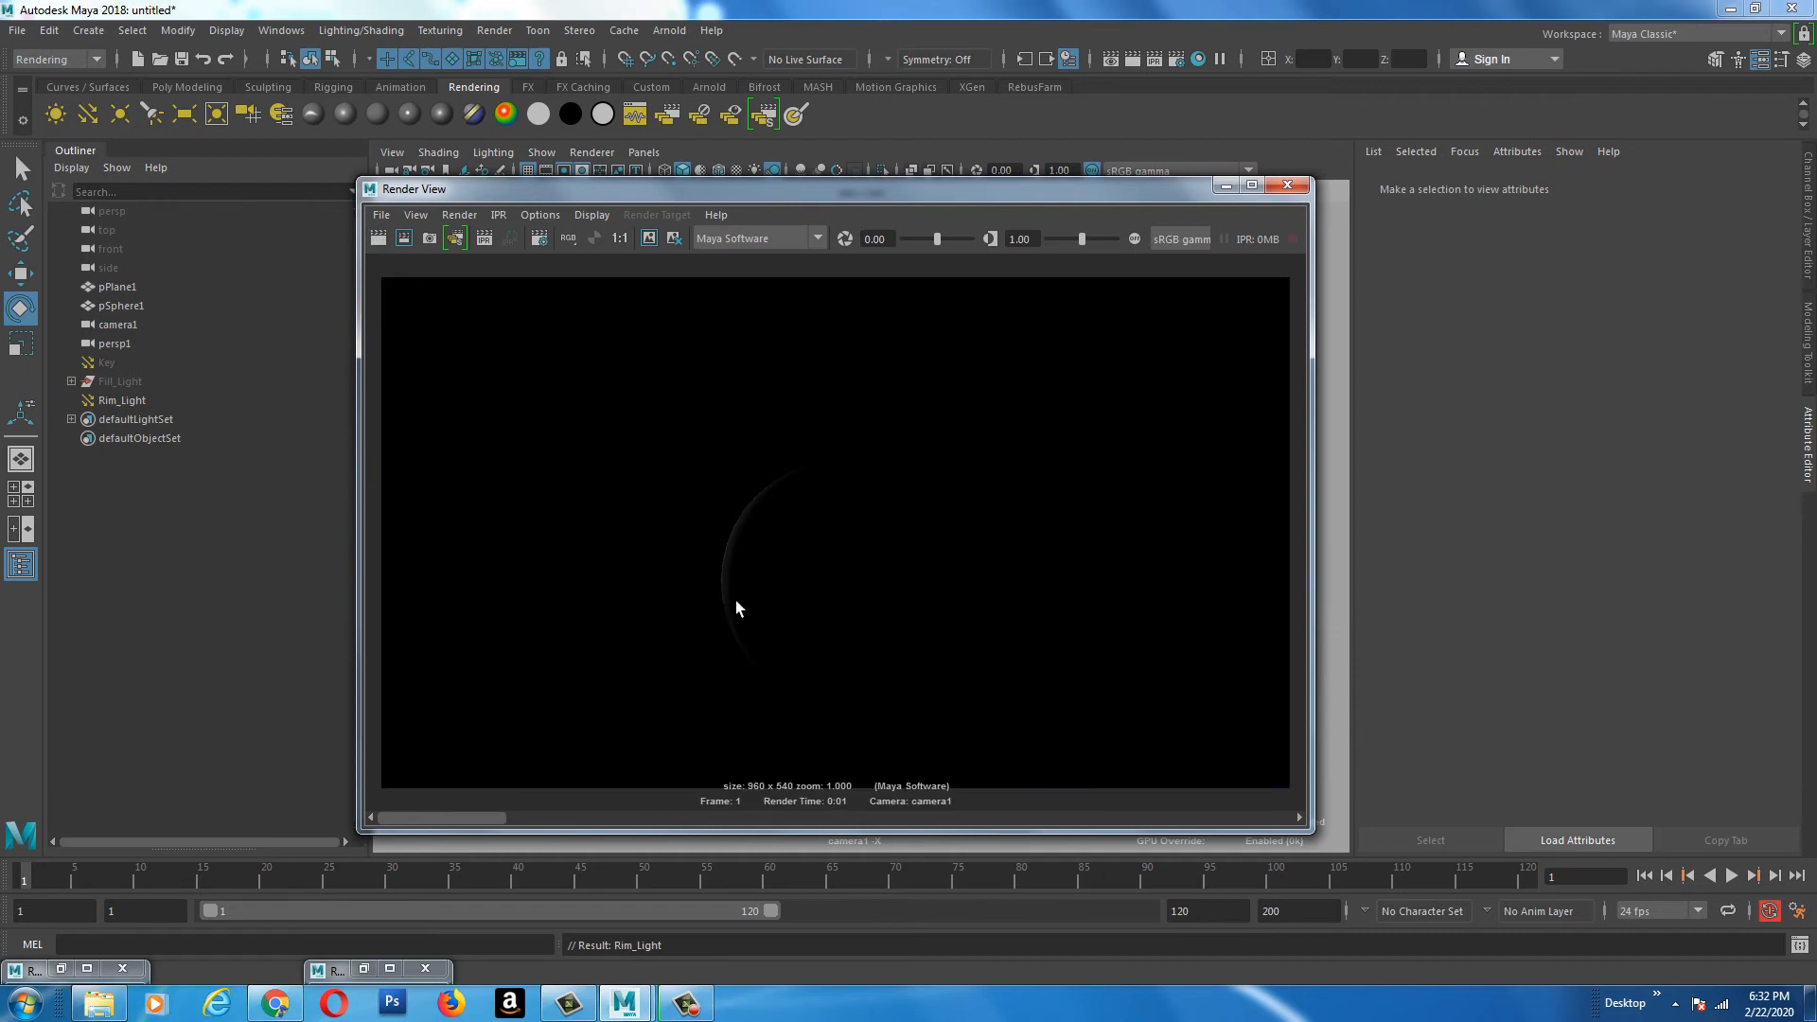
scroll(851, 611, up, 2)
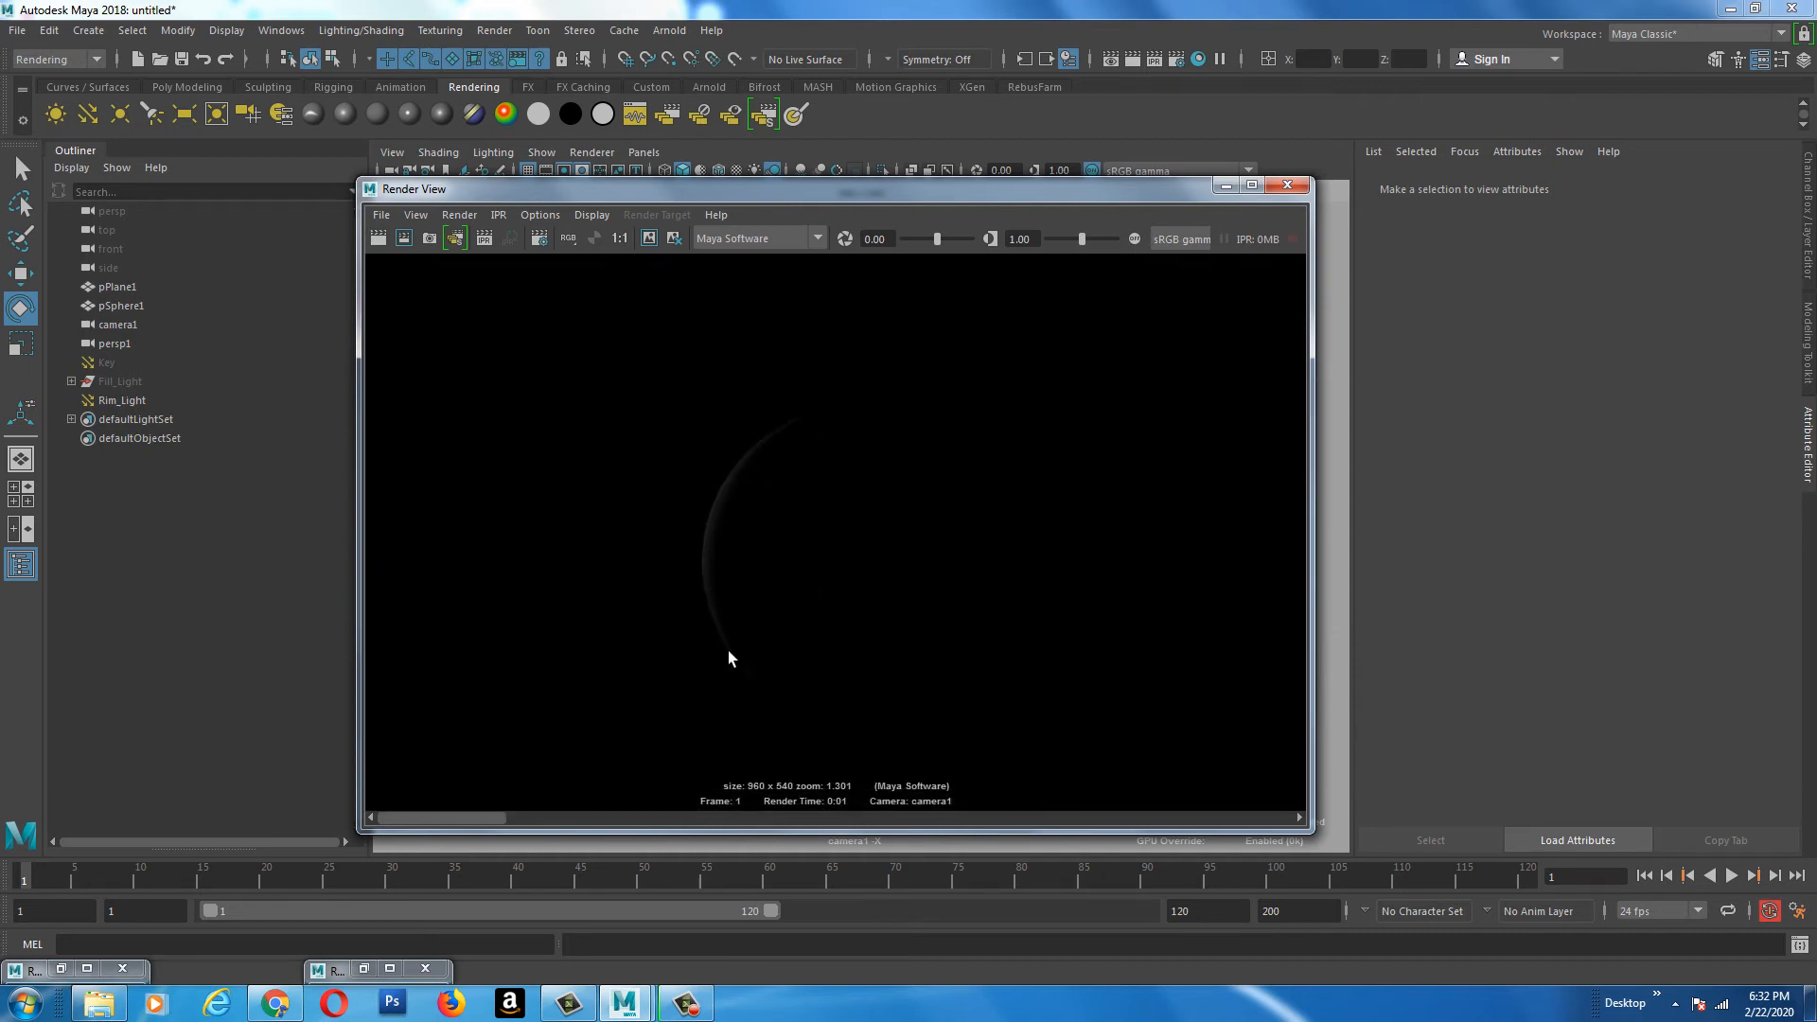
alt+right_drag(921, 622, 848, 615)
alt+middle_drag(946, 584, 886, 579)
alt+right_drag(886, 579, 776, 612)
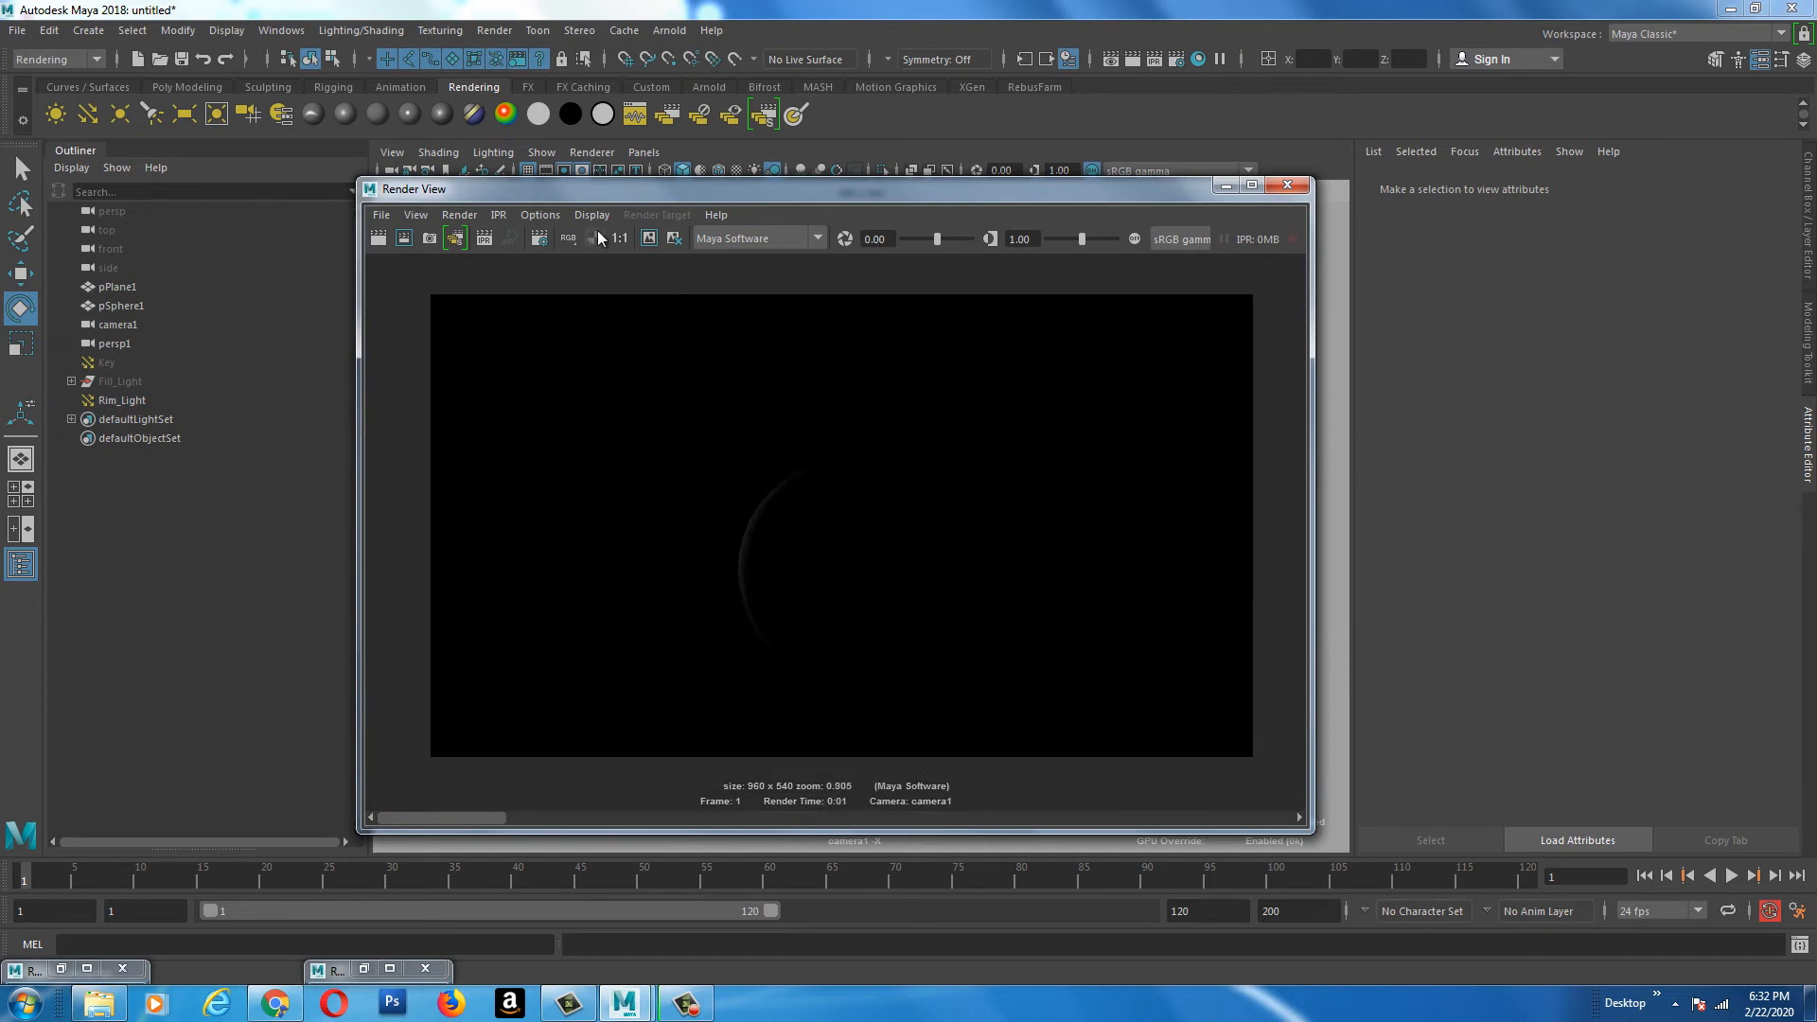
click(620, 238)
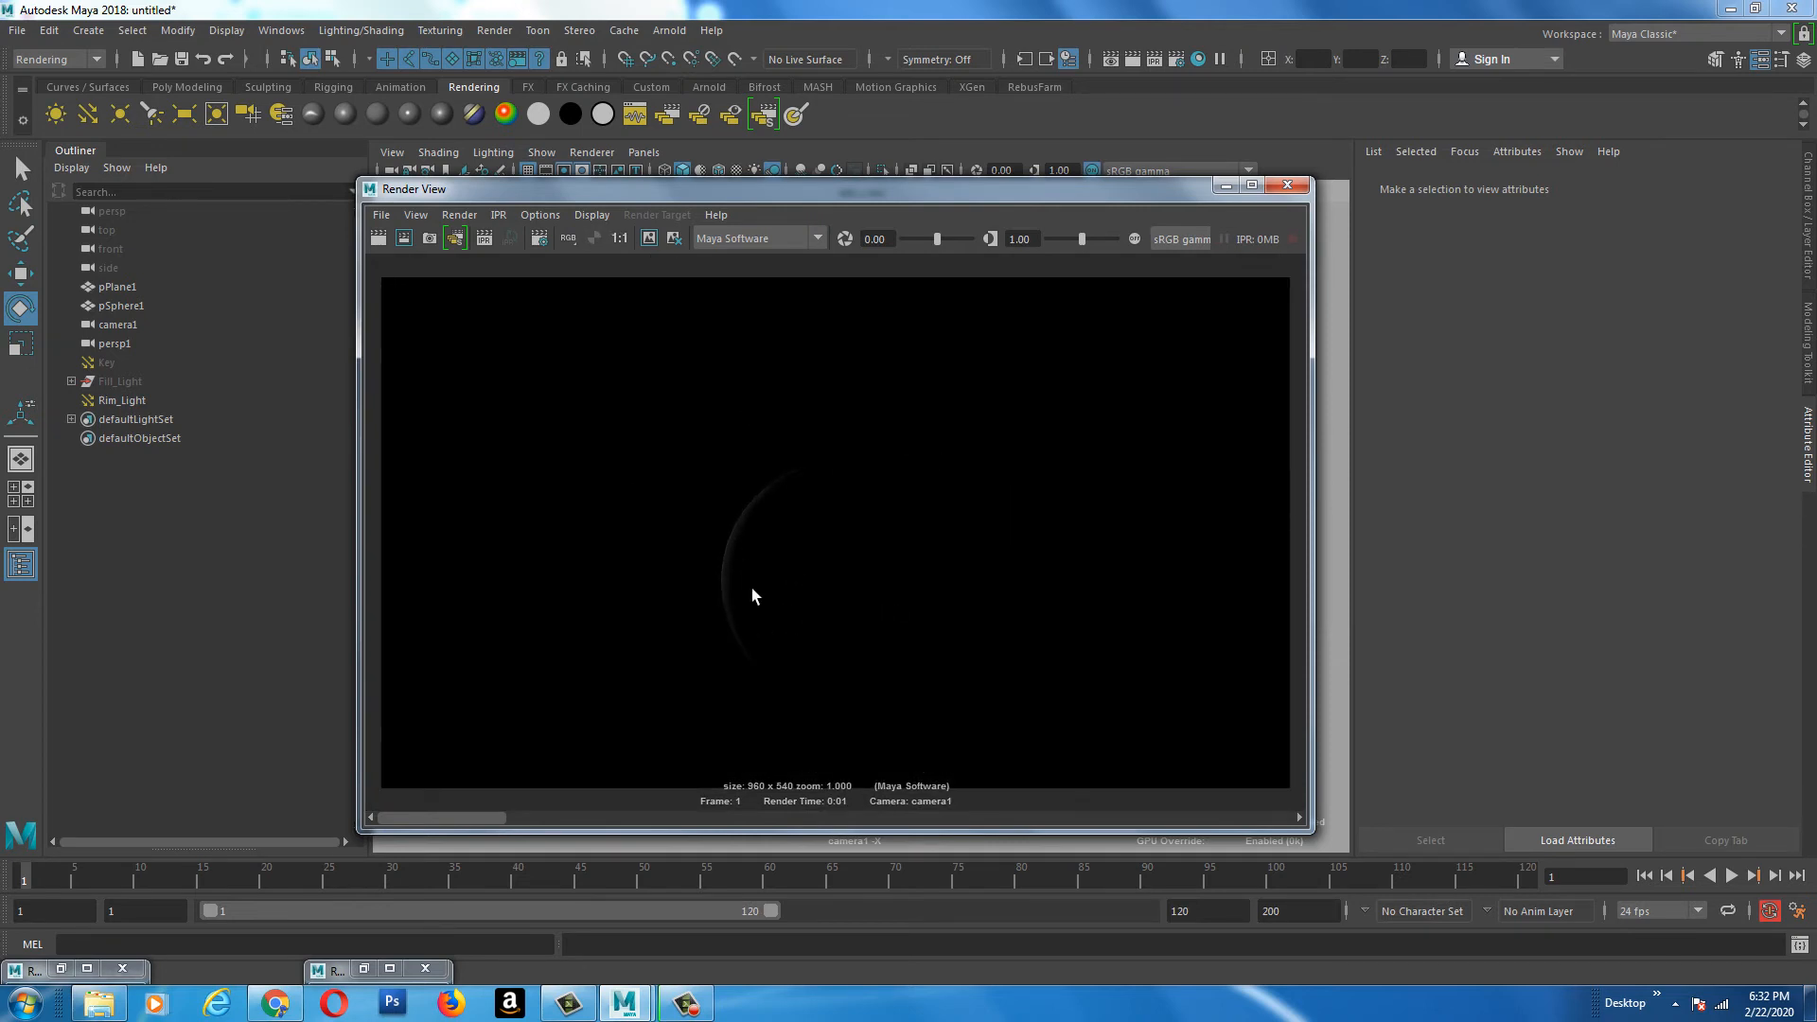
Move the Render View aside and set Rim_Light's intensity to 1.5
drag(1091, 194, 620, 195)
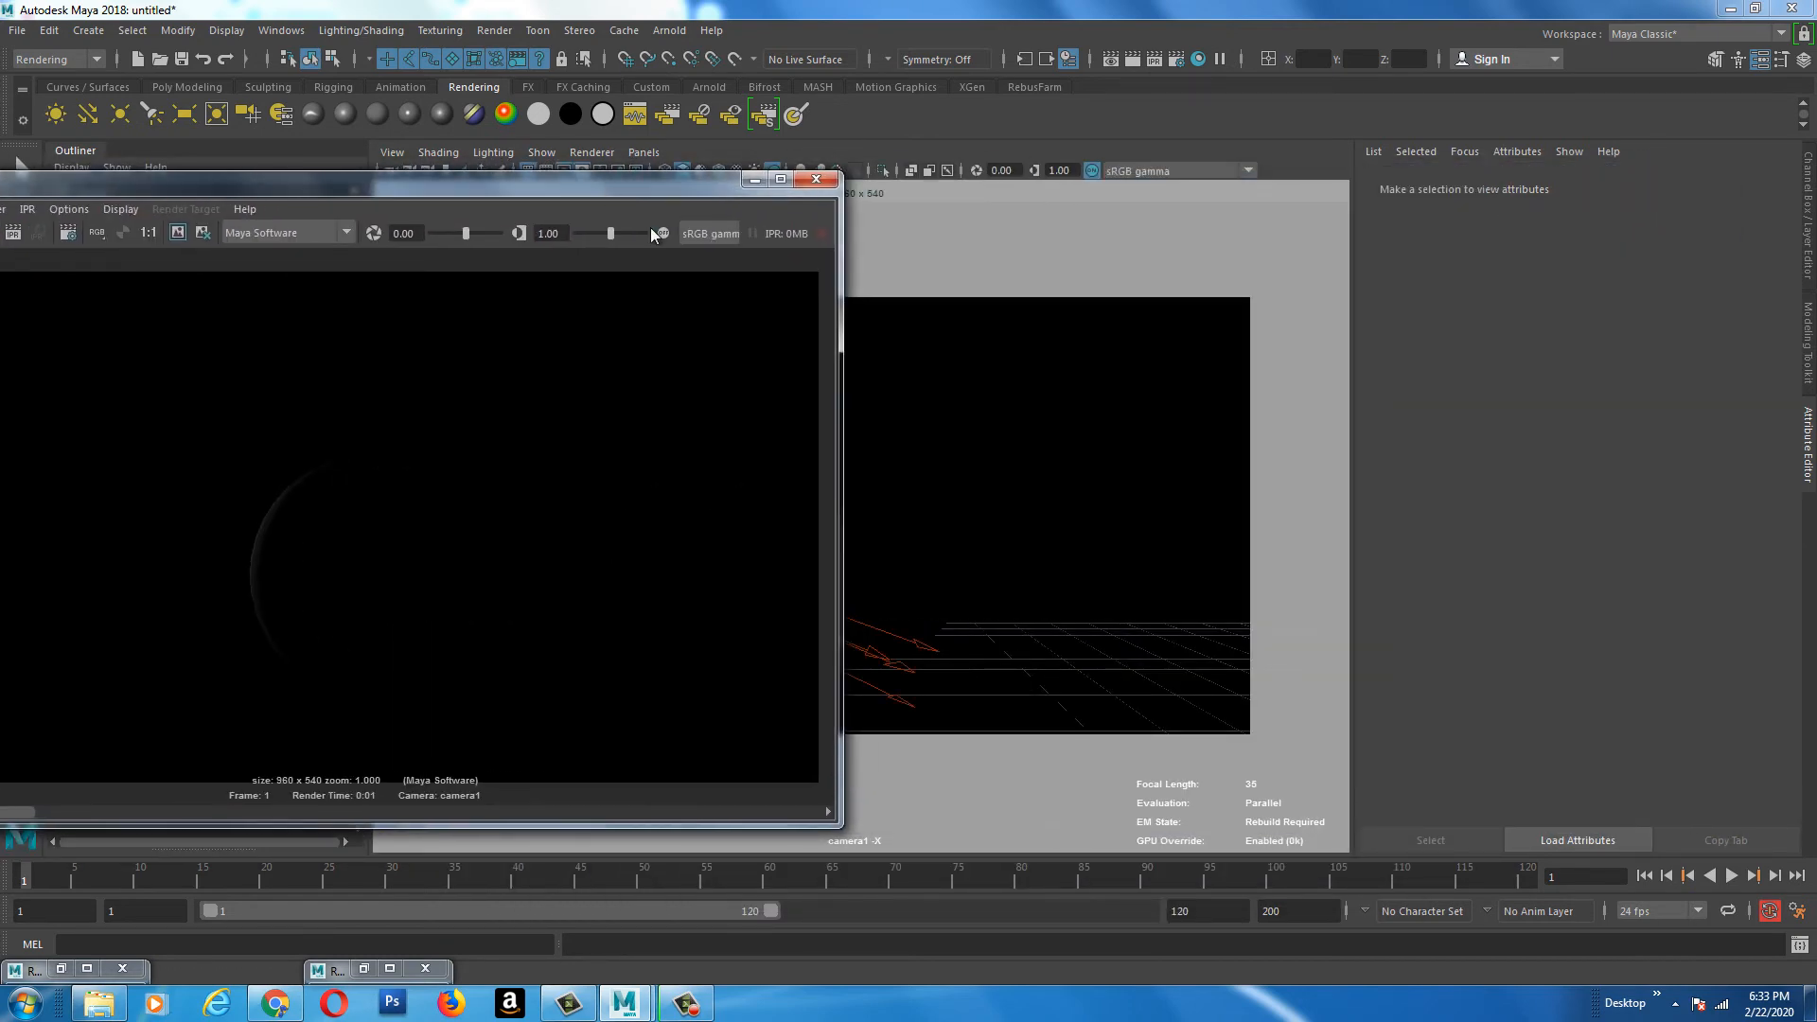
click(935, 649)
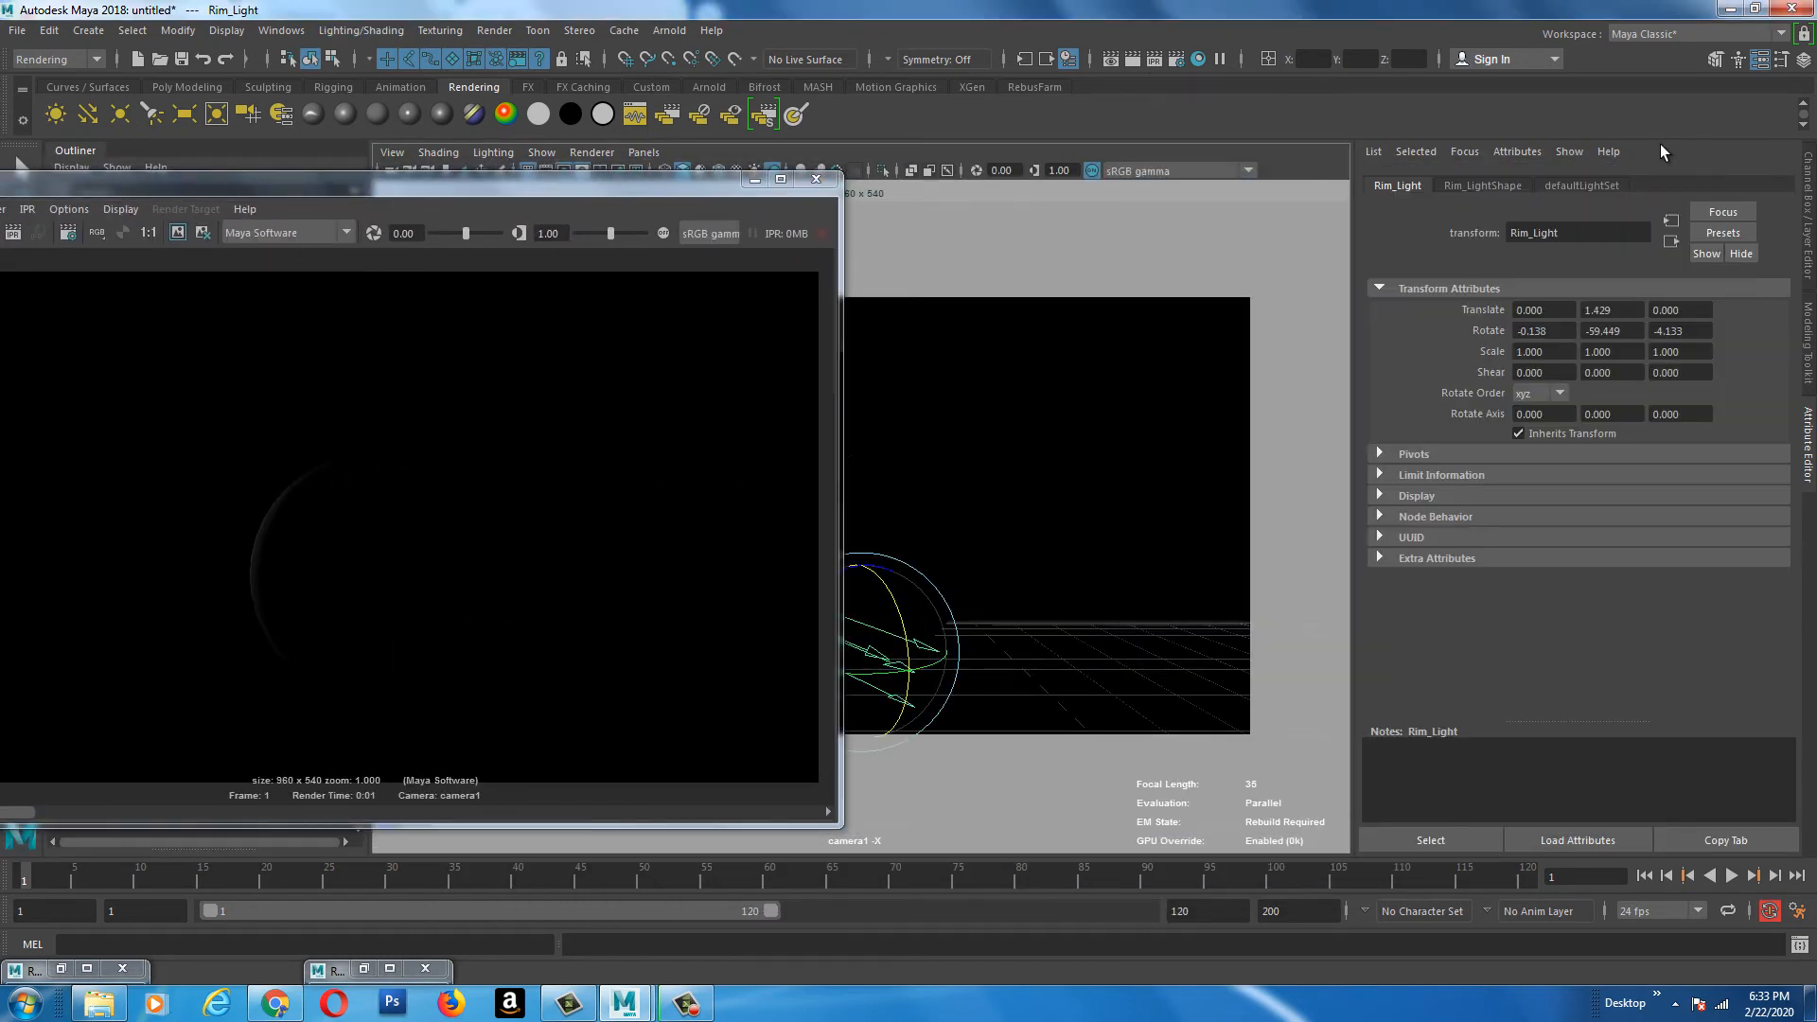
click(1492, 186)
scroll(1592, 453, up, 5)
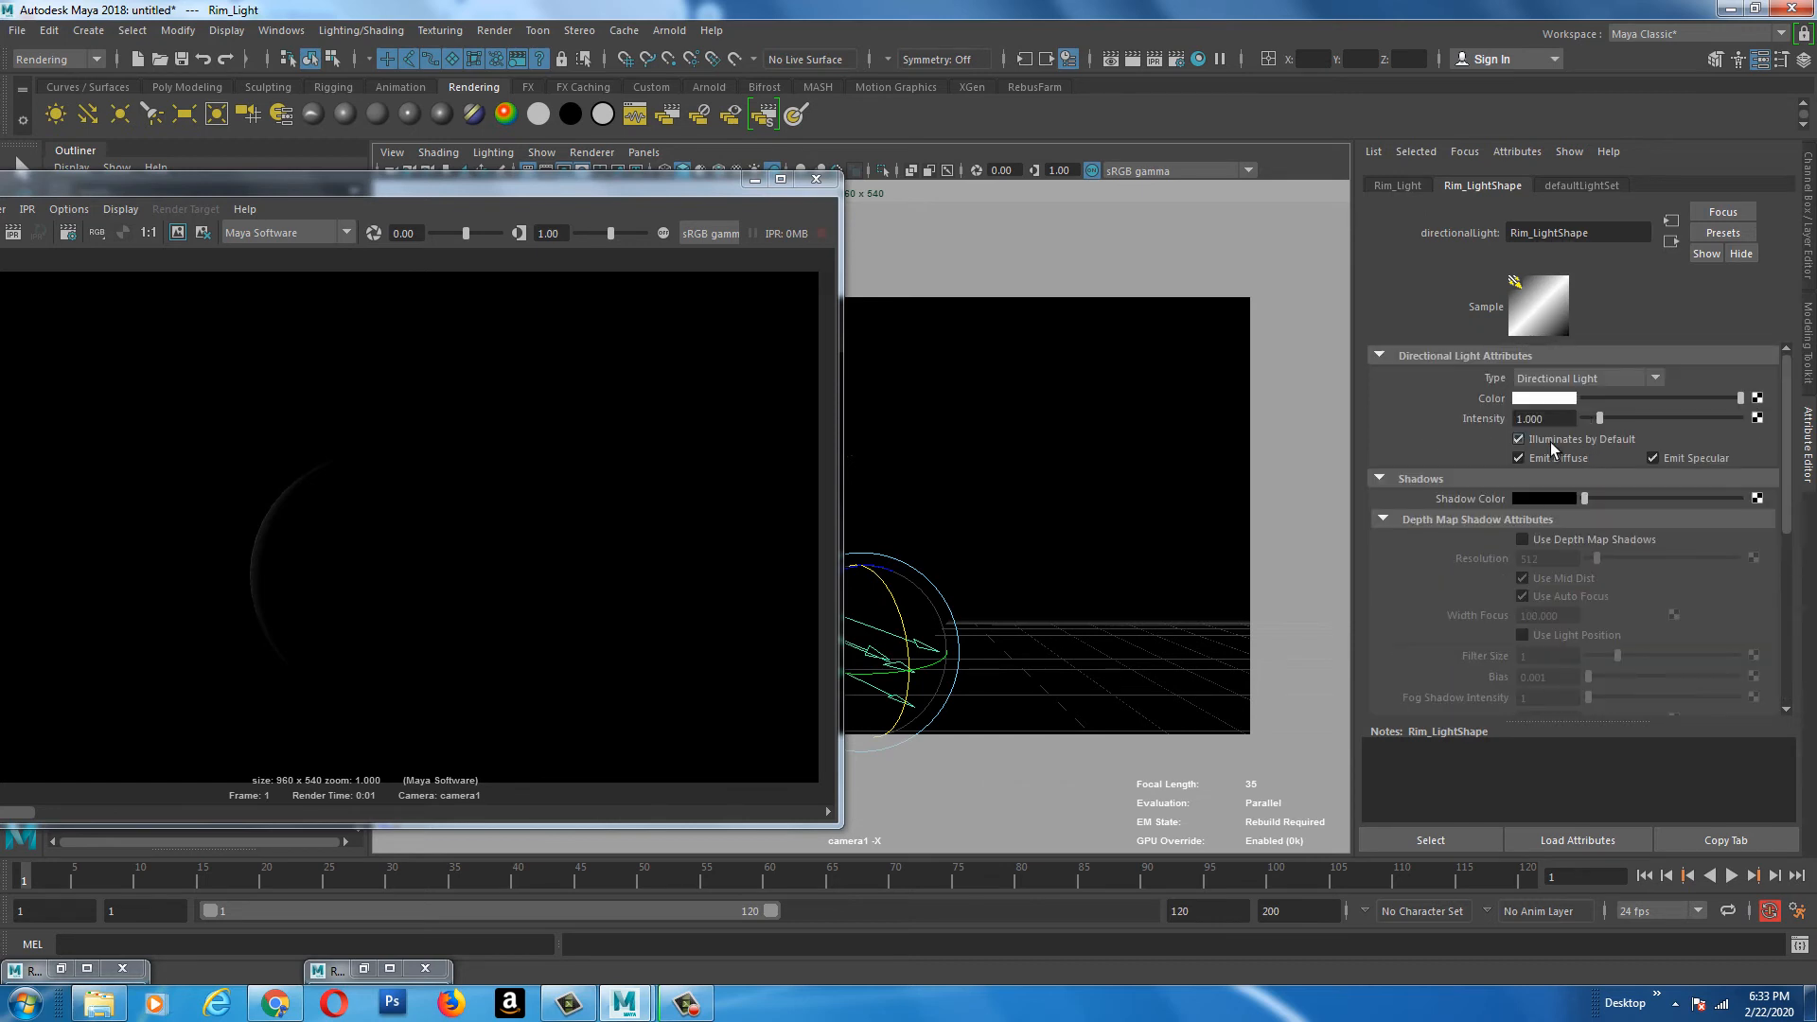
drag(1566, 419, 1479, 417)
text(1.5)
key(Return)
Re-render the scene with the brighter rim light and inspect the sphere's edge and the light's raytrace shadow settings
drag(441, 186, 911, 177)
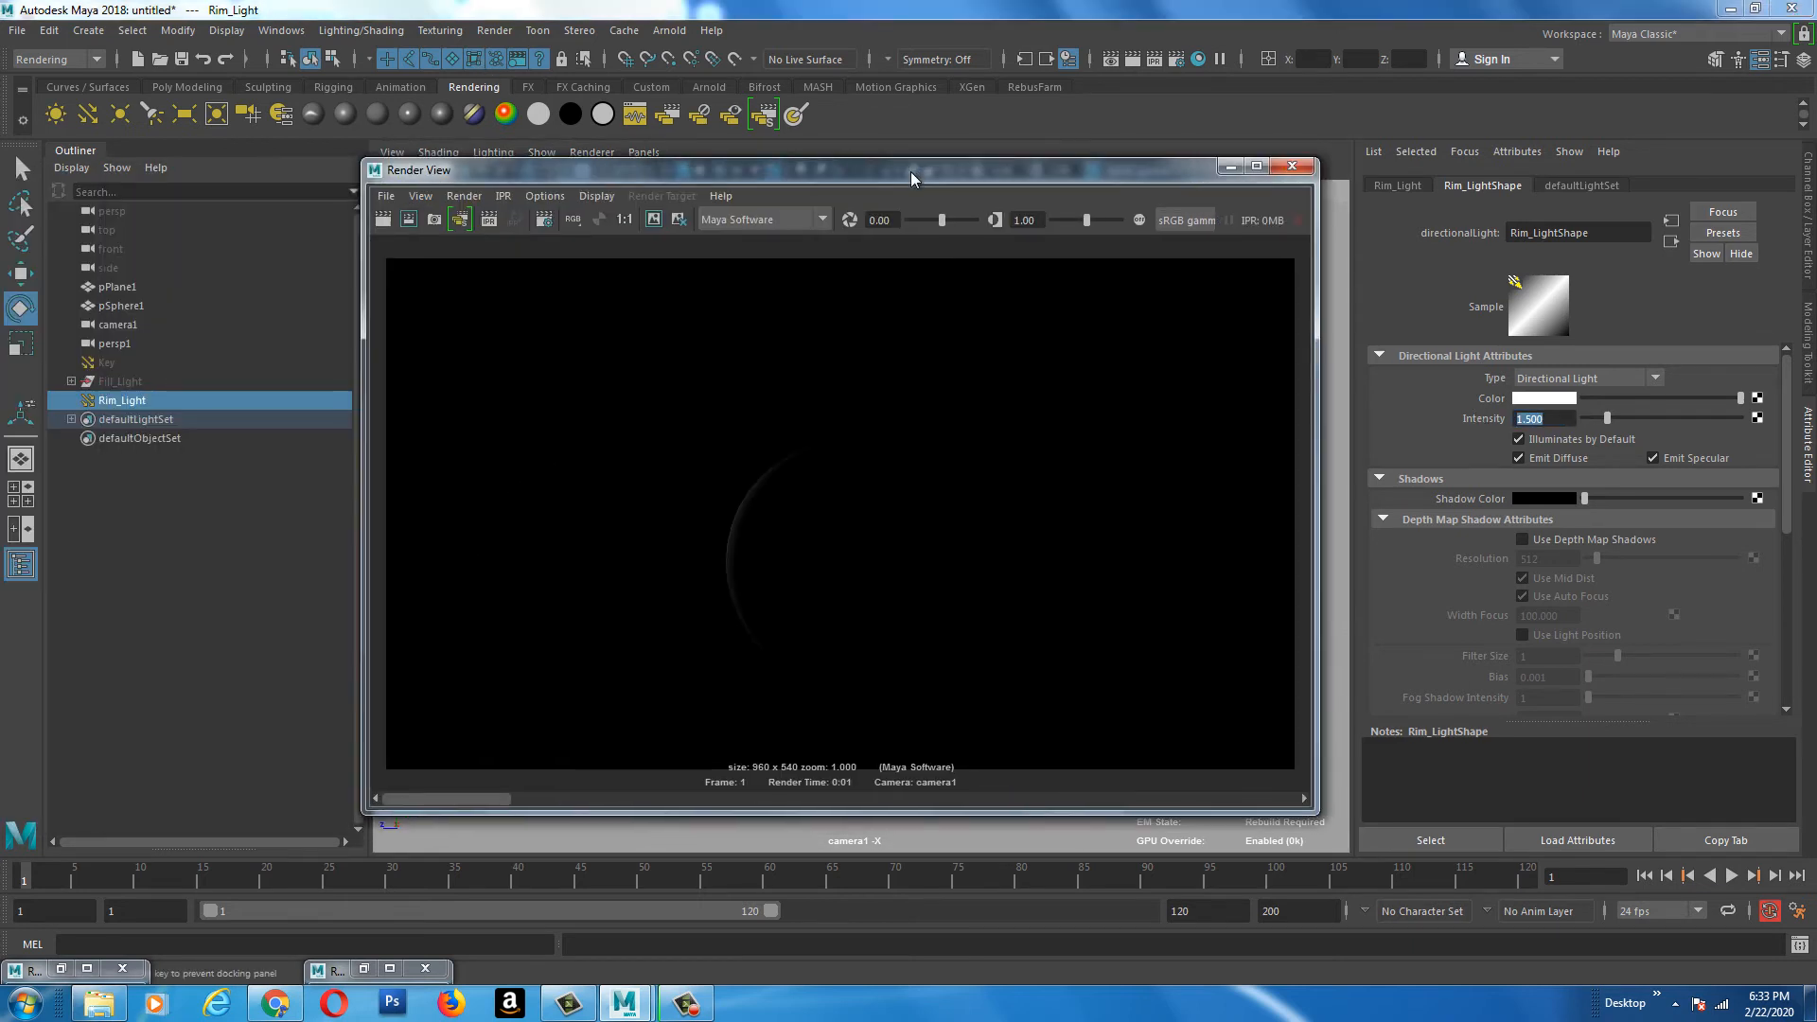
click(383, 218)
alt+right_drag(702, 515, 855, 561)
alt+middle_drag(825, 442, 791, 410)
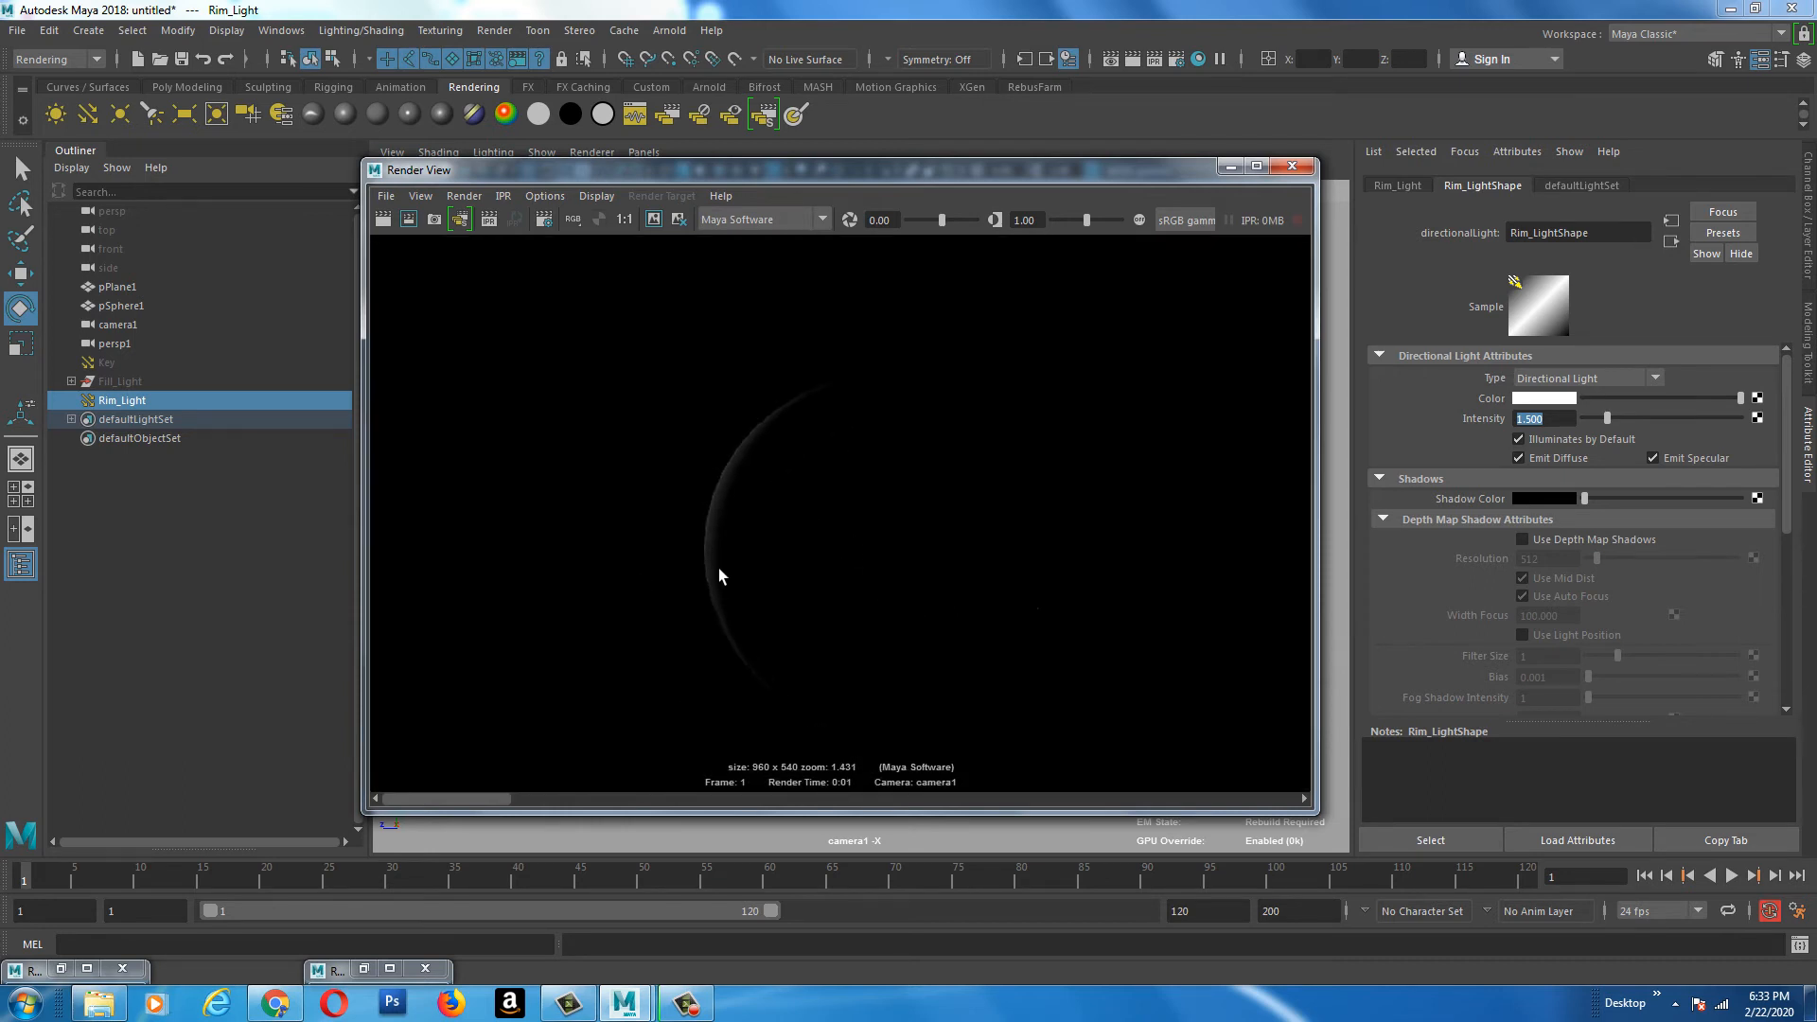
alt+right_drag(1058, 538, 836, 479)
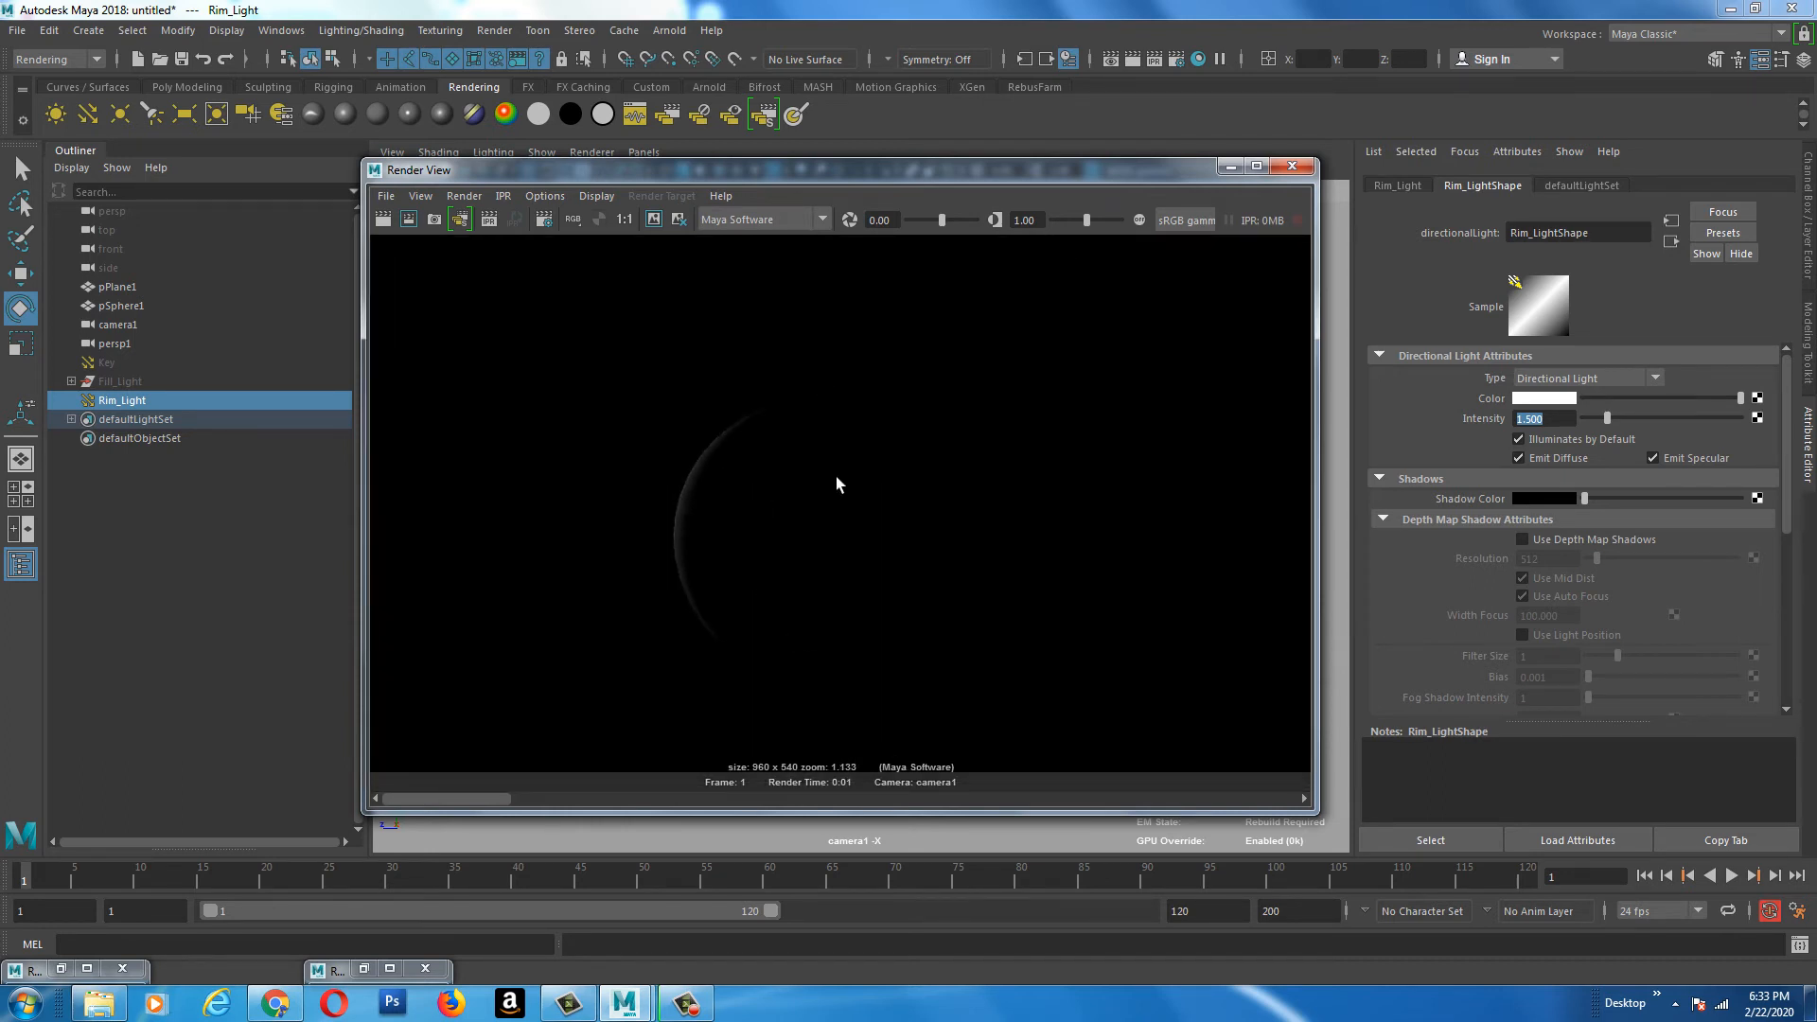
scroll(1554, 490, down, 5)
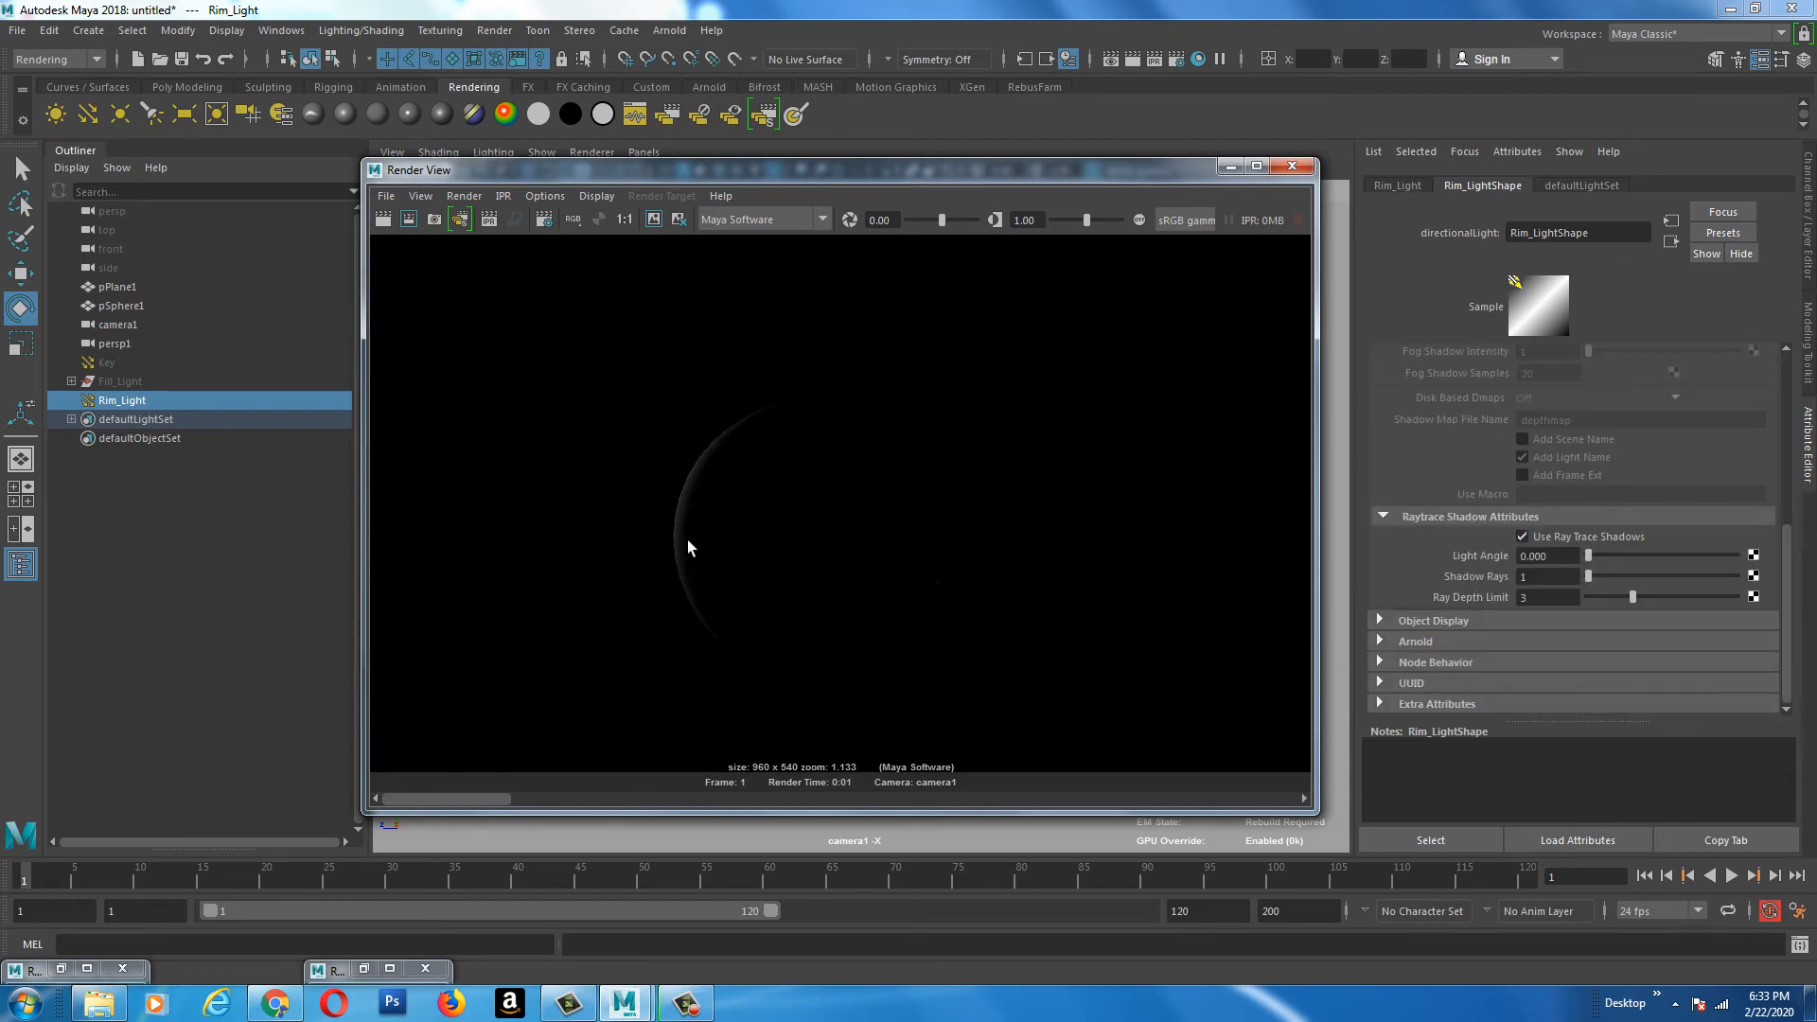
alt+right_drag(937, 550, 866, 539)
alt+middle_drag(866, 539, 909, 557)
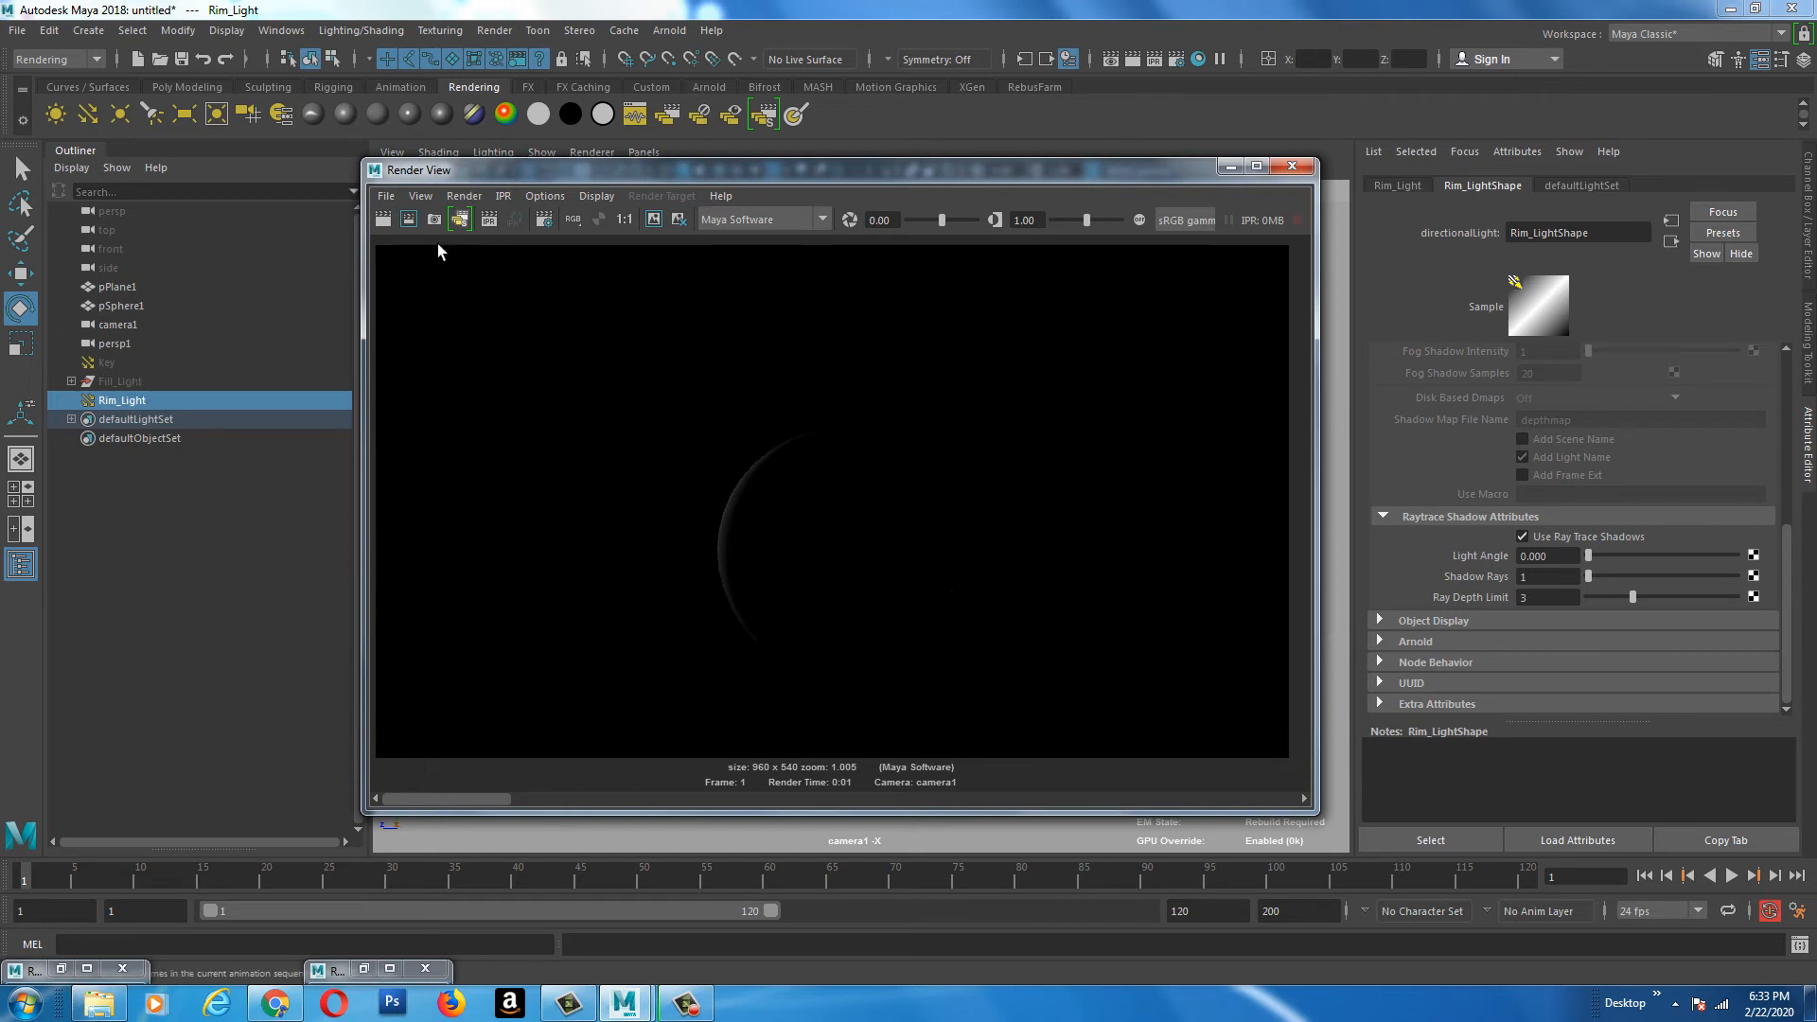
Unhide the Key light and the Fill_Light group, selecting them with Rim_Light, and move the Render View clear of the Outliner
click(111, 363)
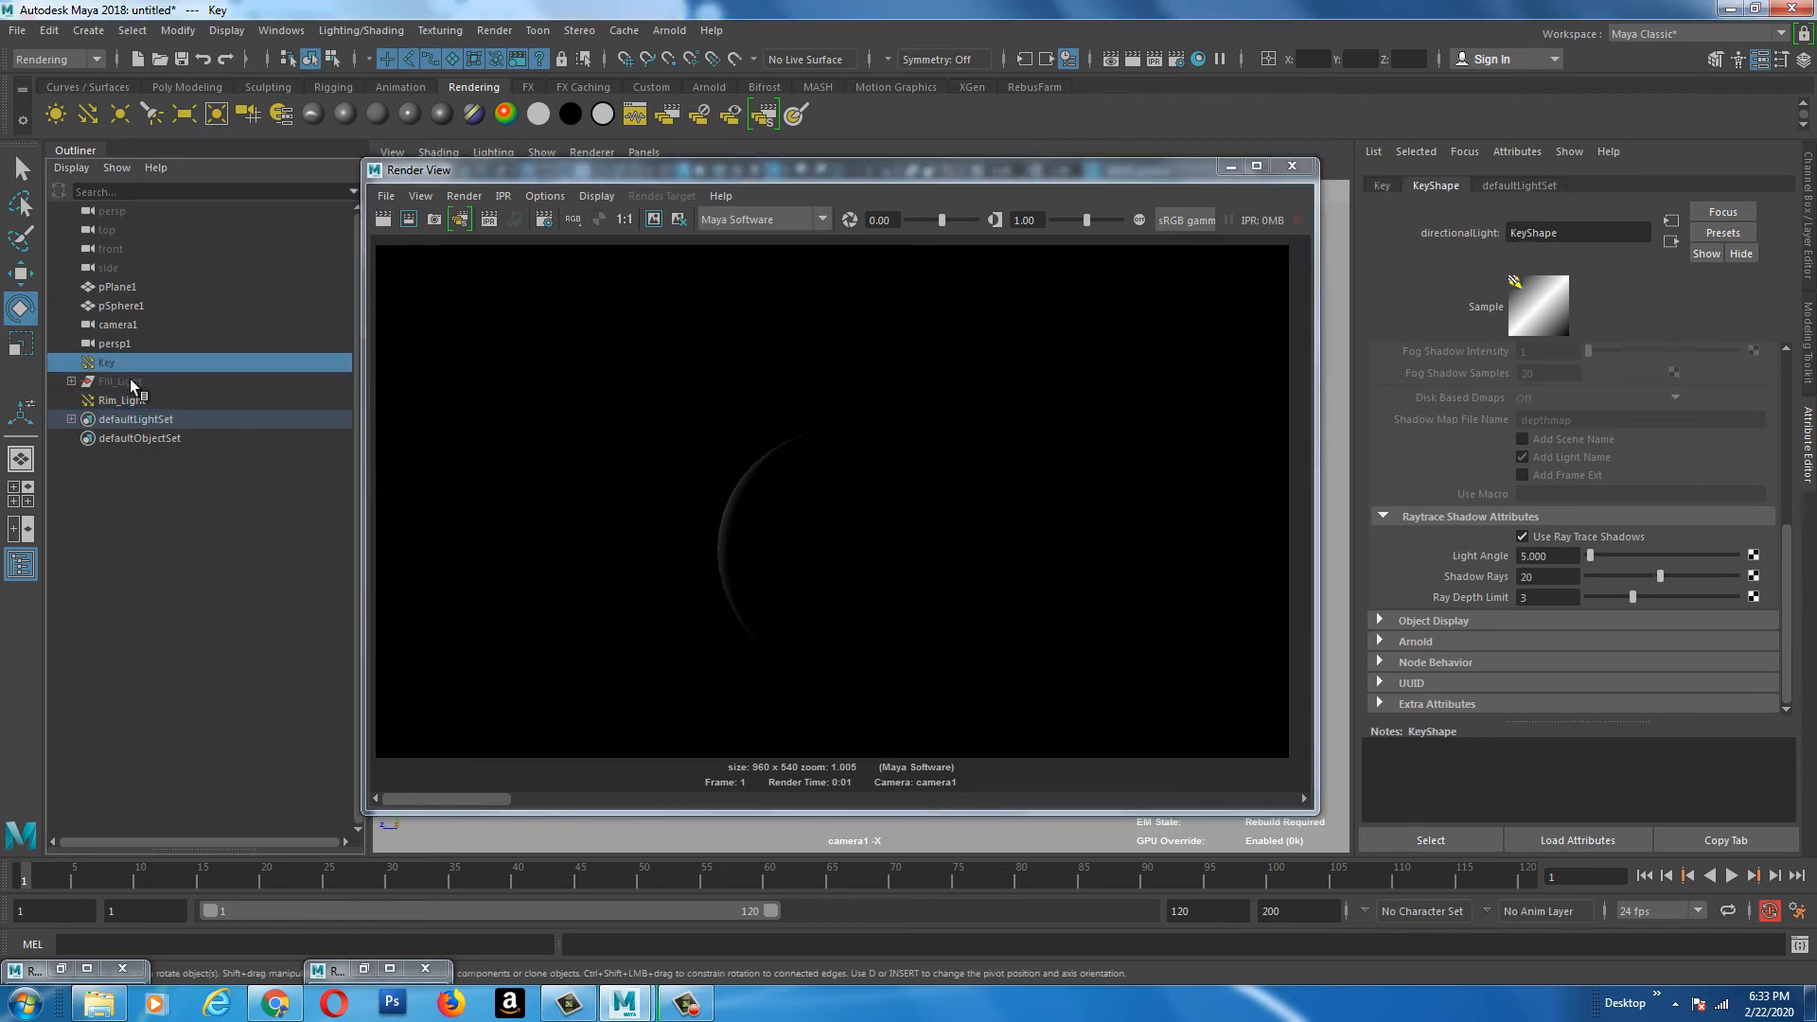
shift+click(137, 383)
shift+click(136, 399)
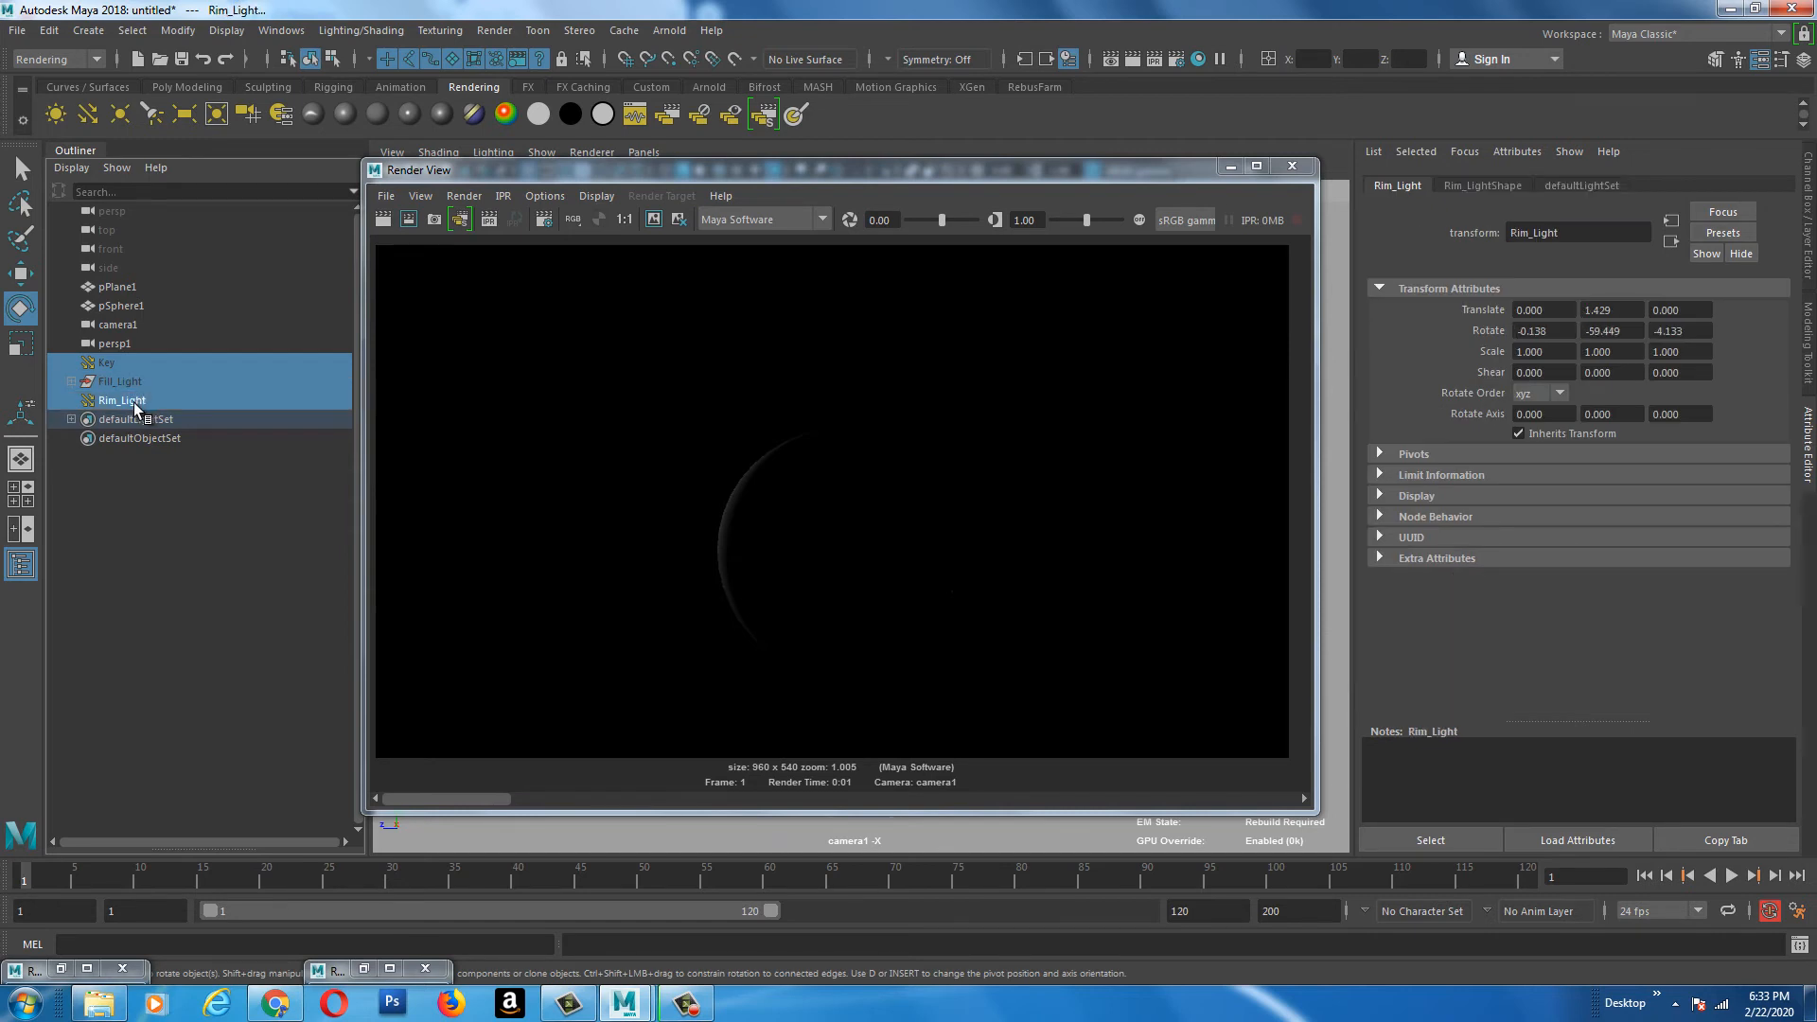
key(shift+h)
drag(728, 174, 685, 179)
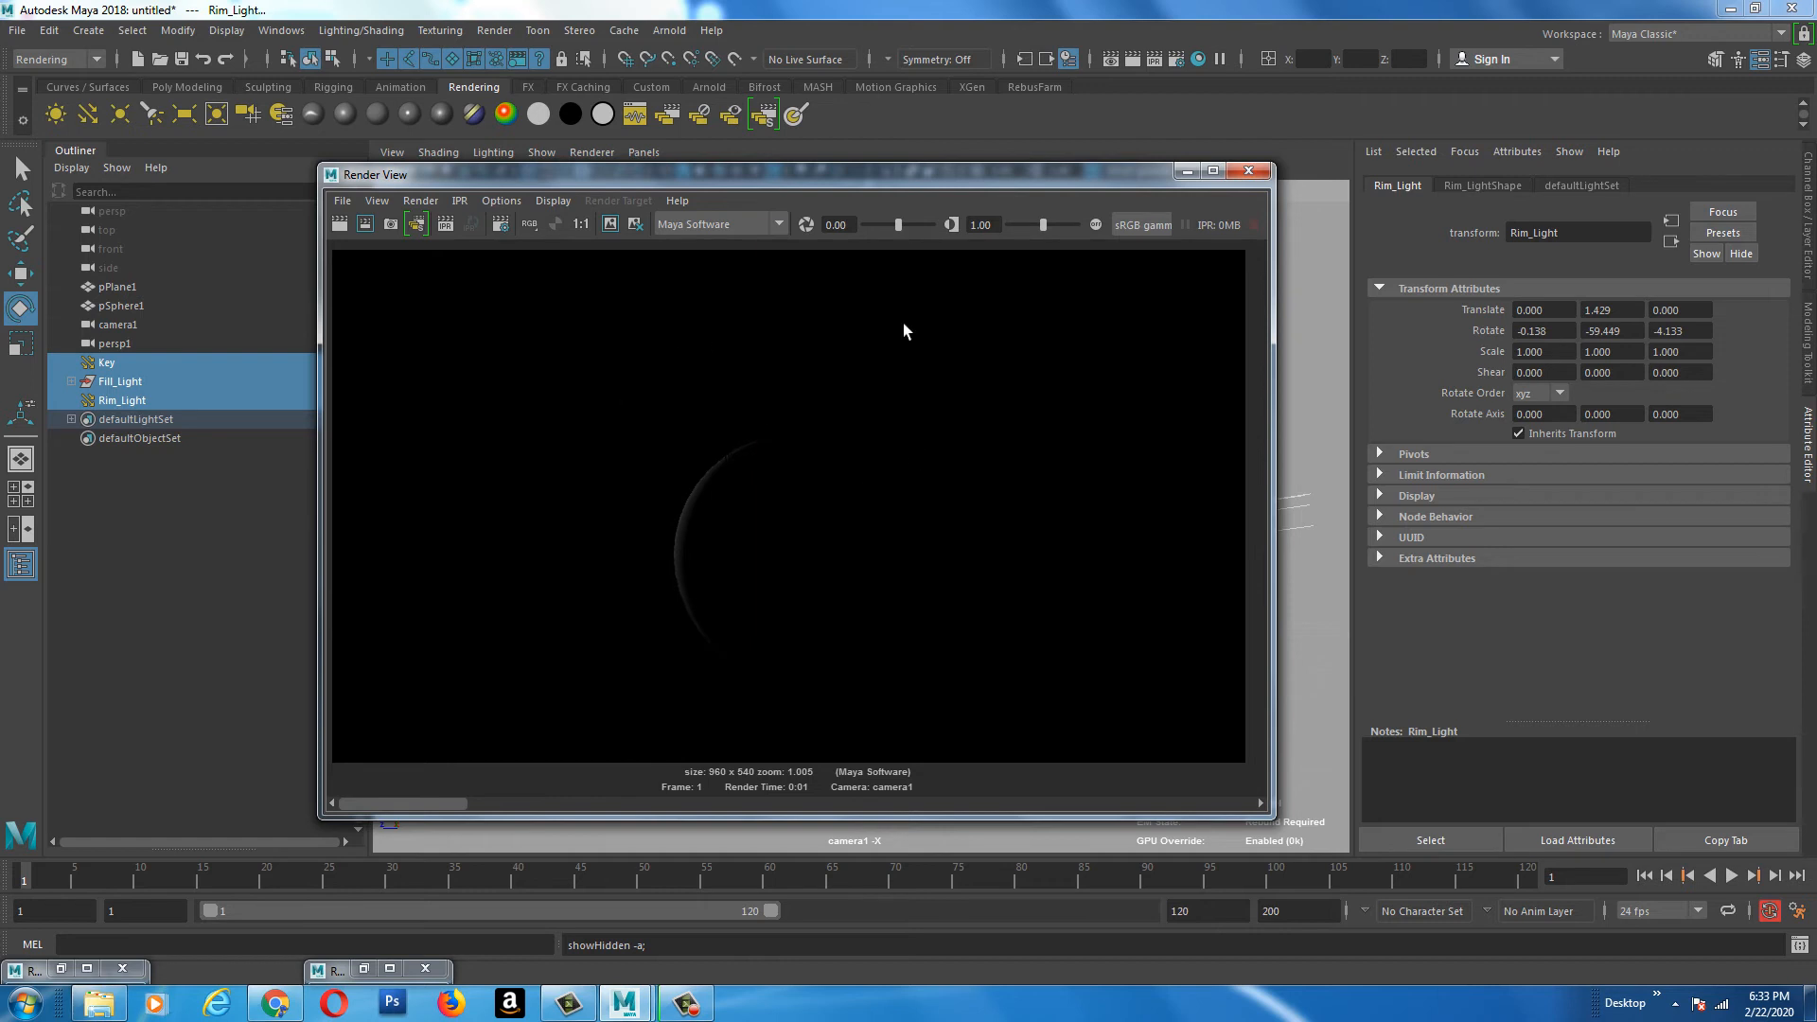
drag(916, 178, 1154, 174)
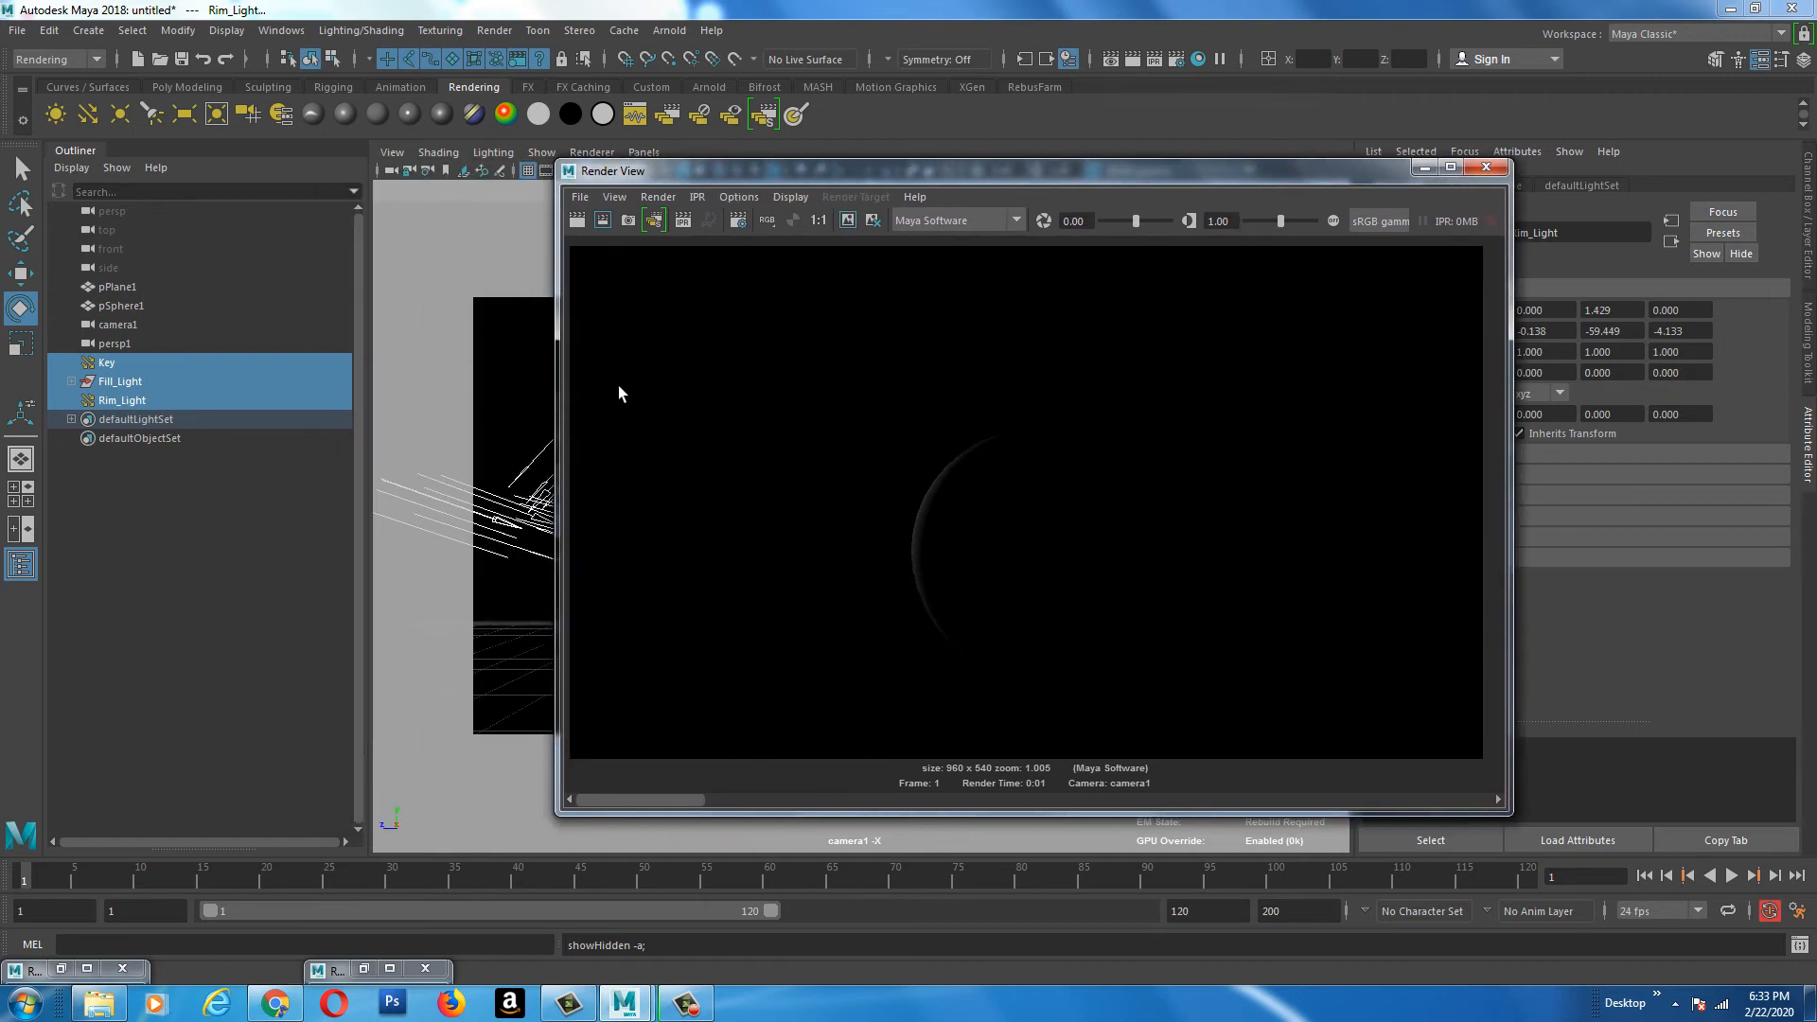
Start saving the scene under a new name and browse to the folder T:\Work\Youtube\Chapter_5
click(18, 31)
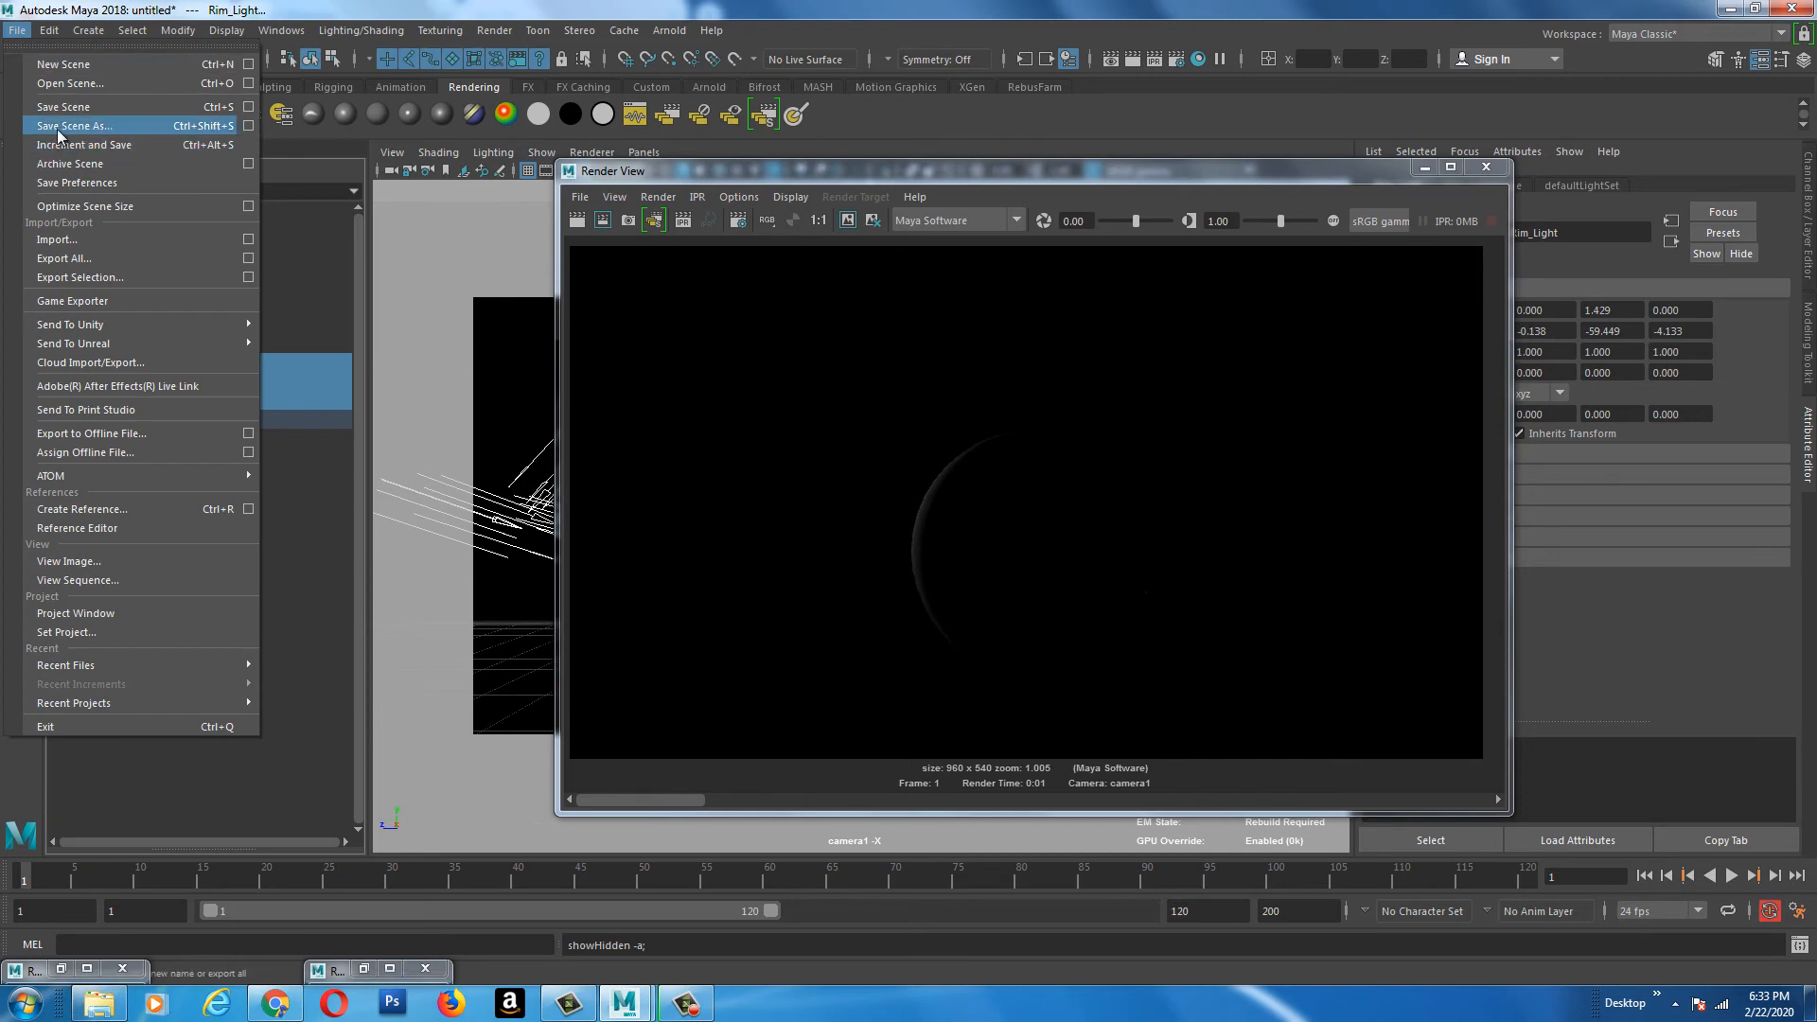
click(57, 131)
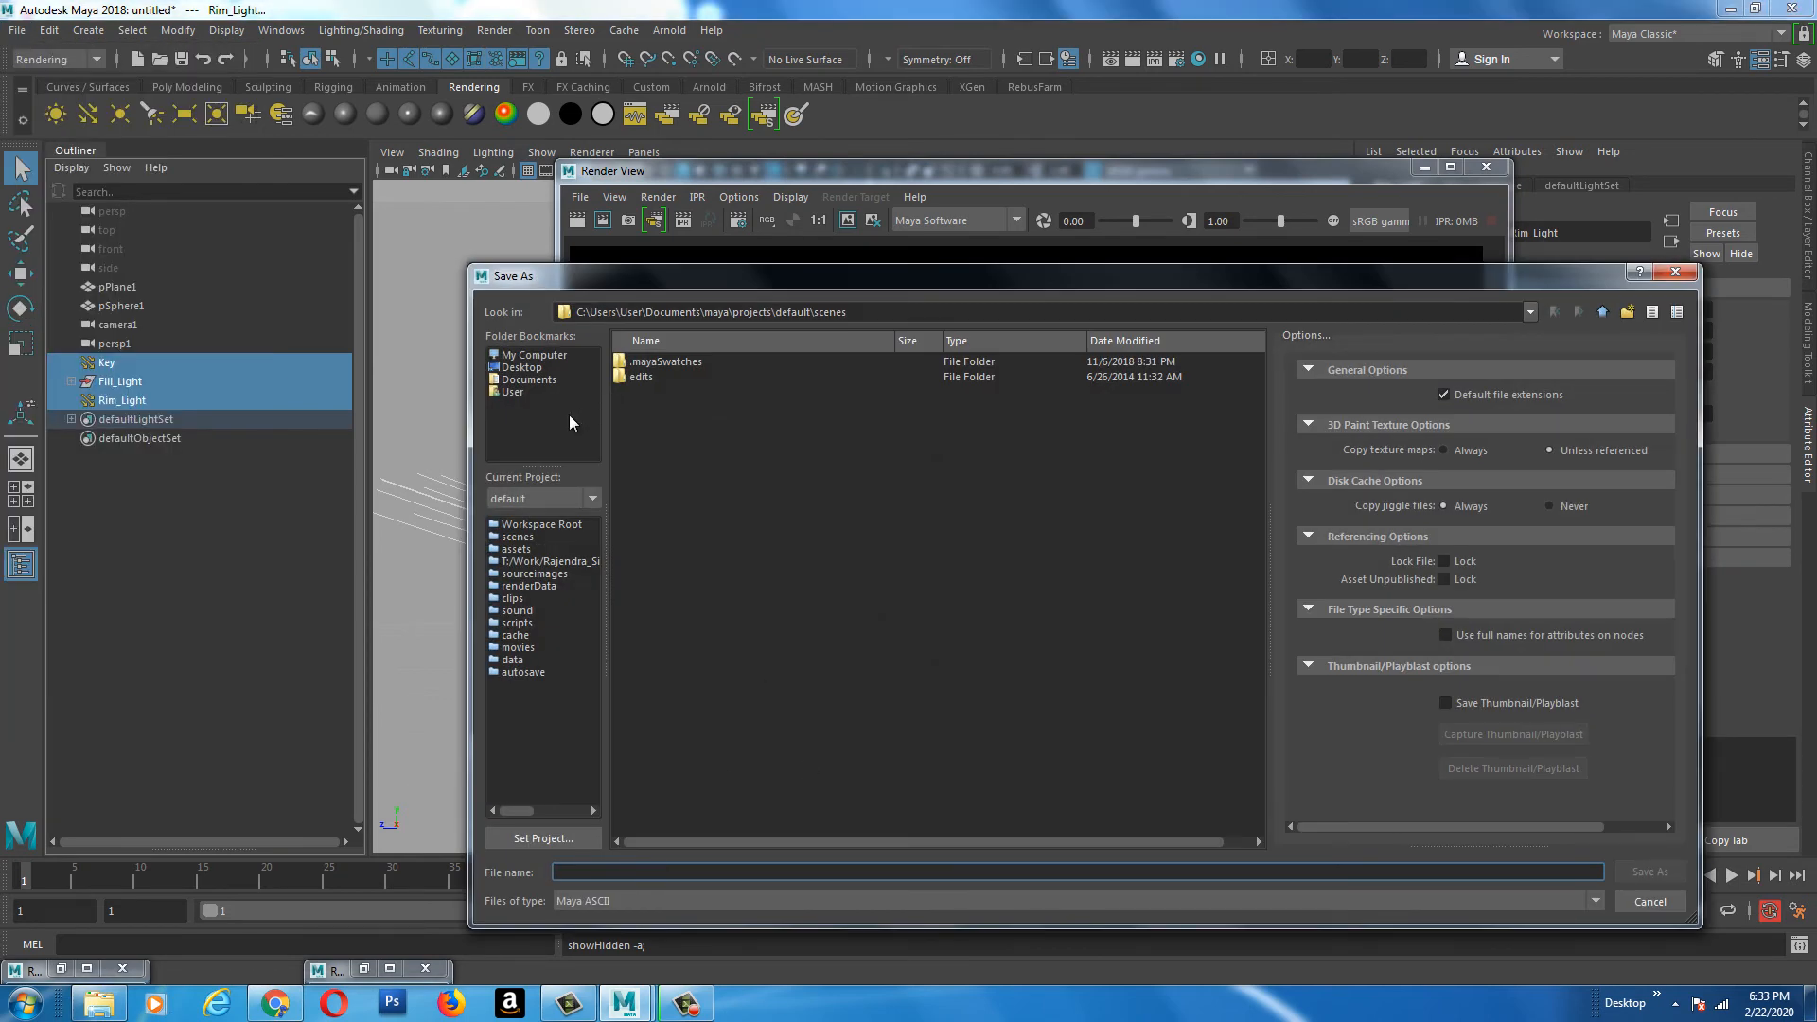
click(534, 355)
double_click(670, 390)
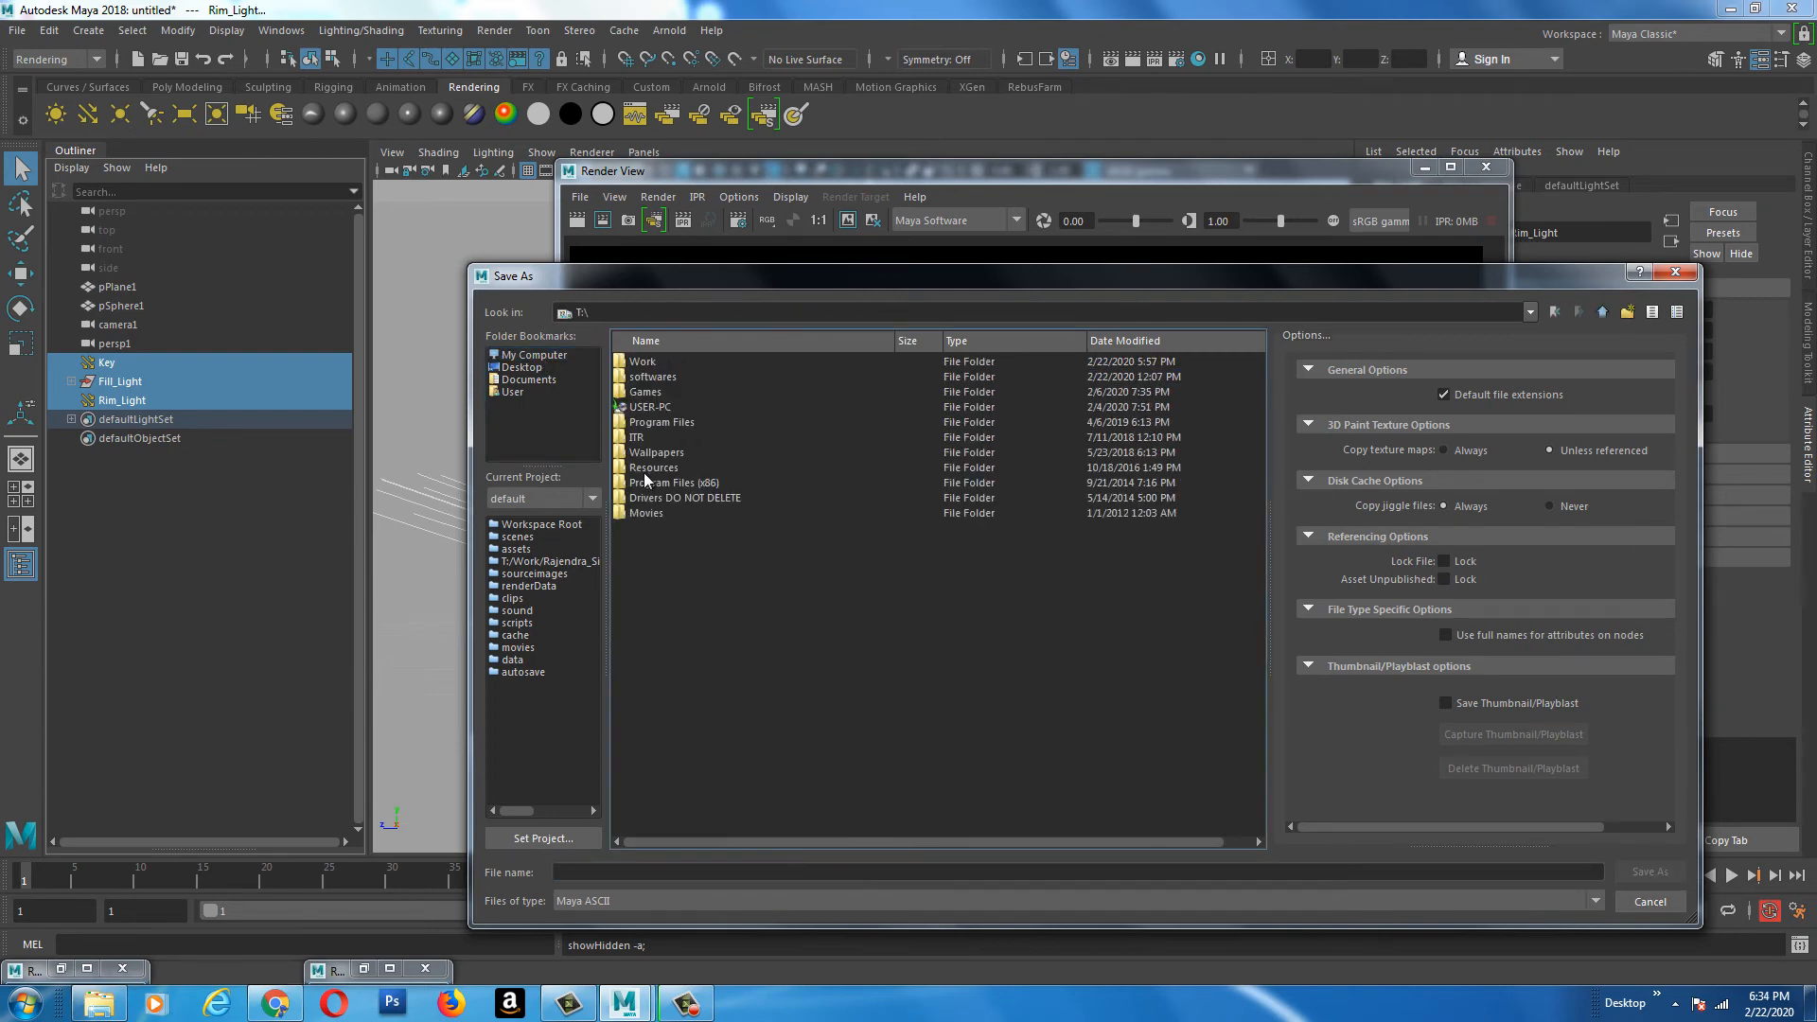
double_click(643, 361)
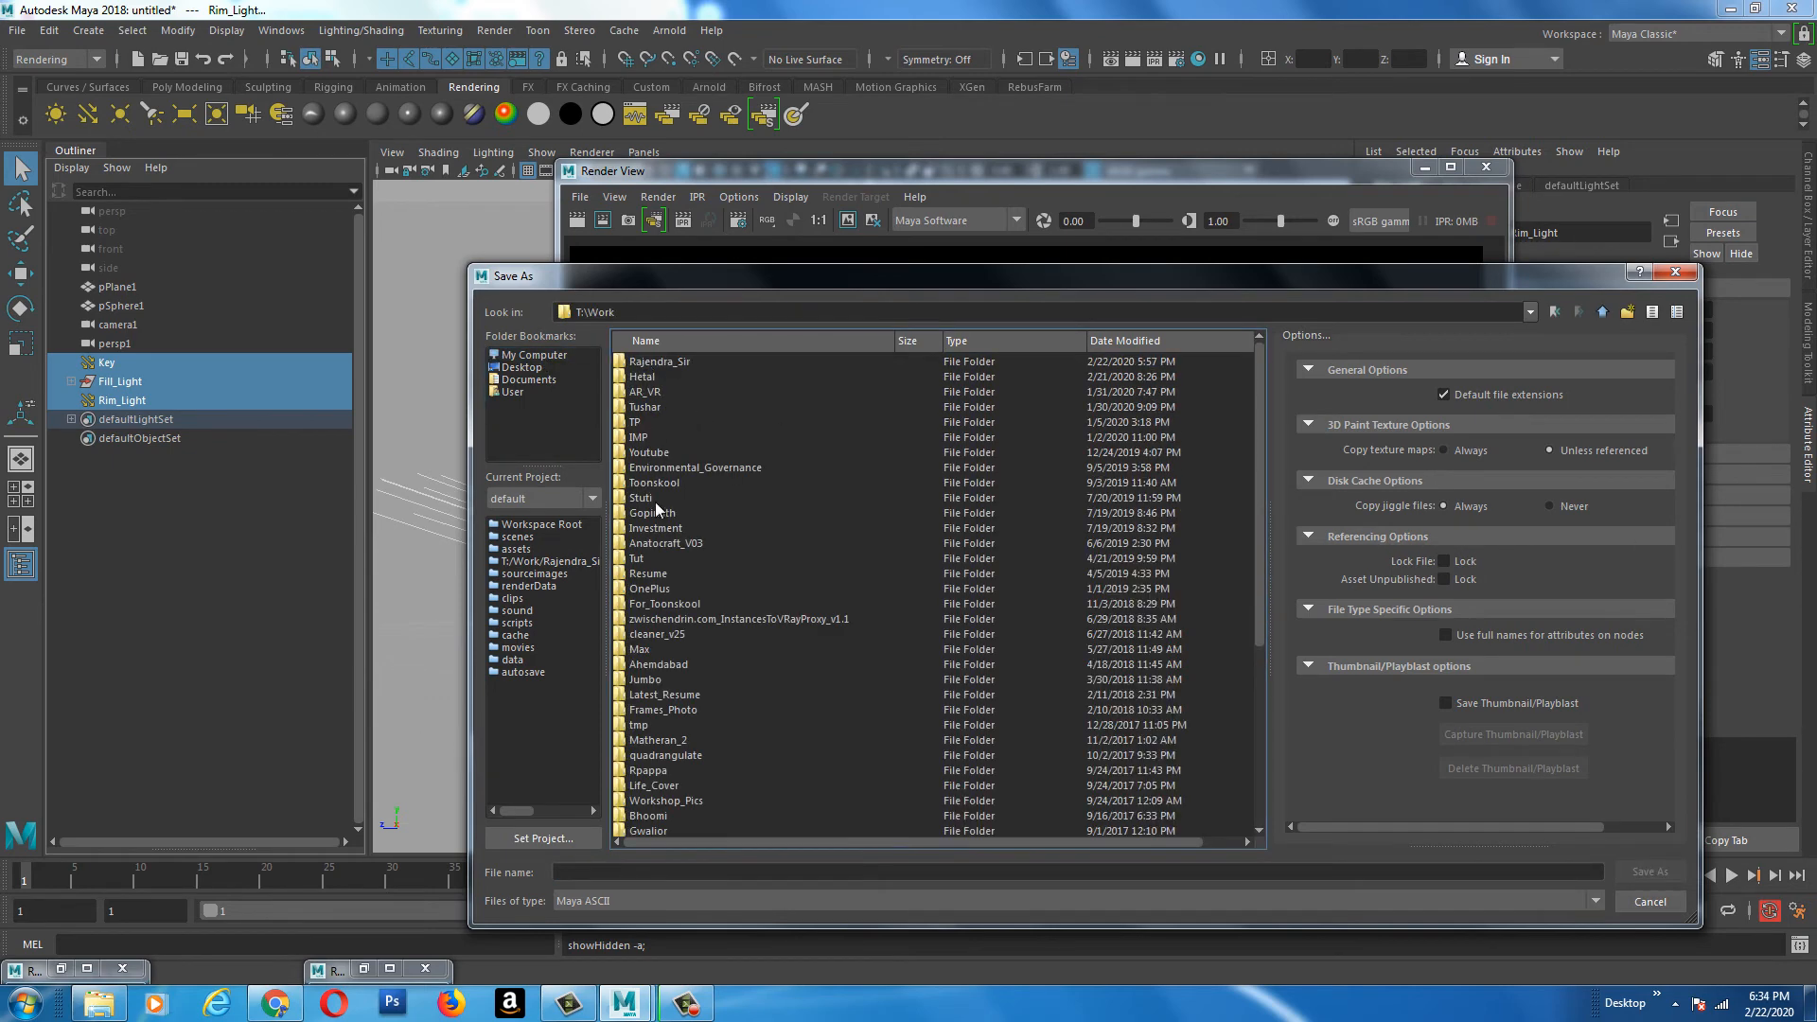
click(660, 560)
click(662, 453)
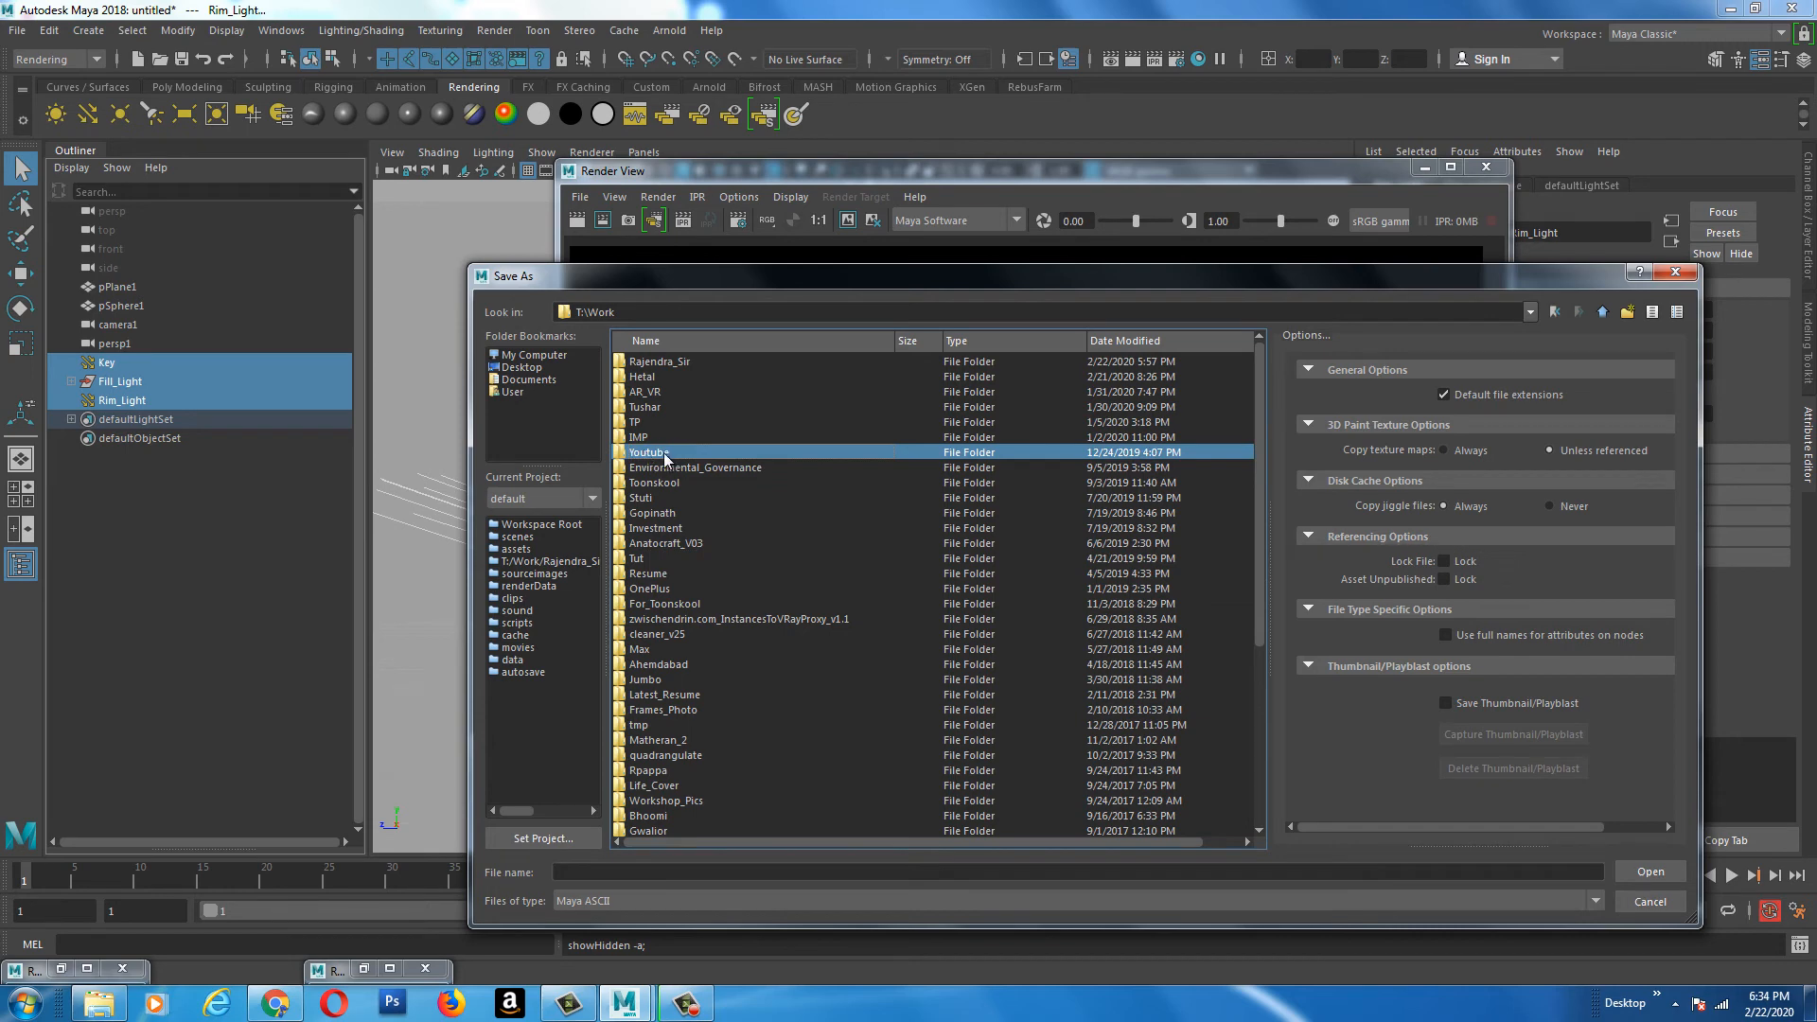
double_click(663, 453)
double_click(653, 376)
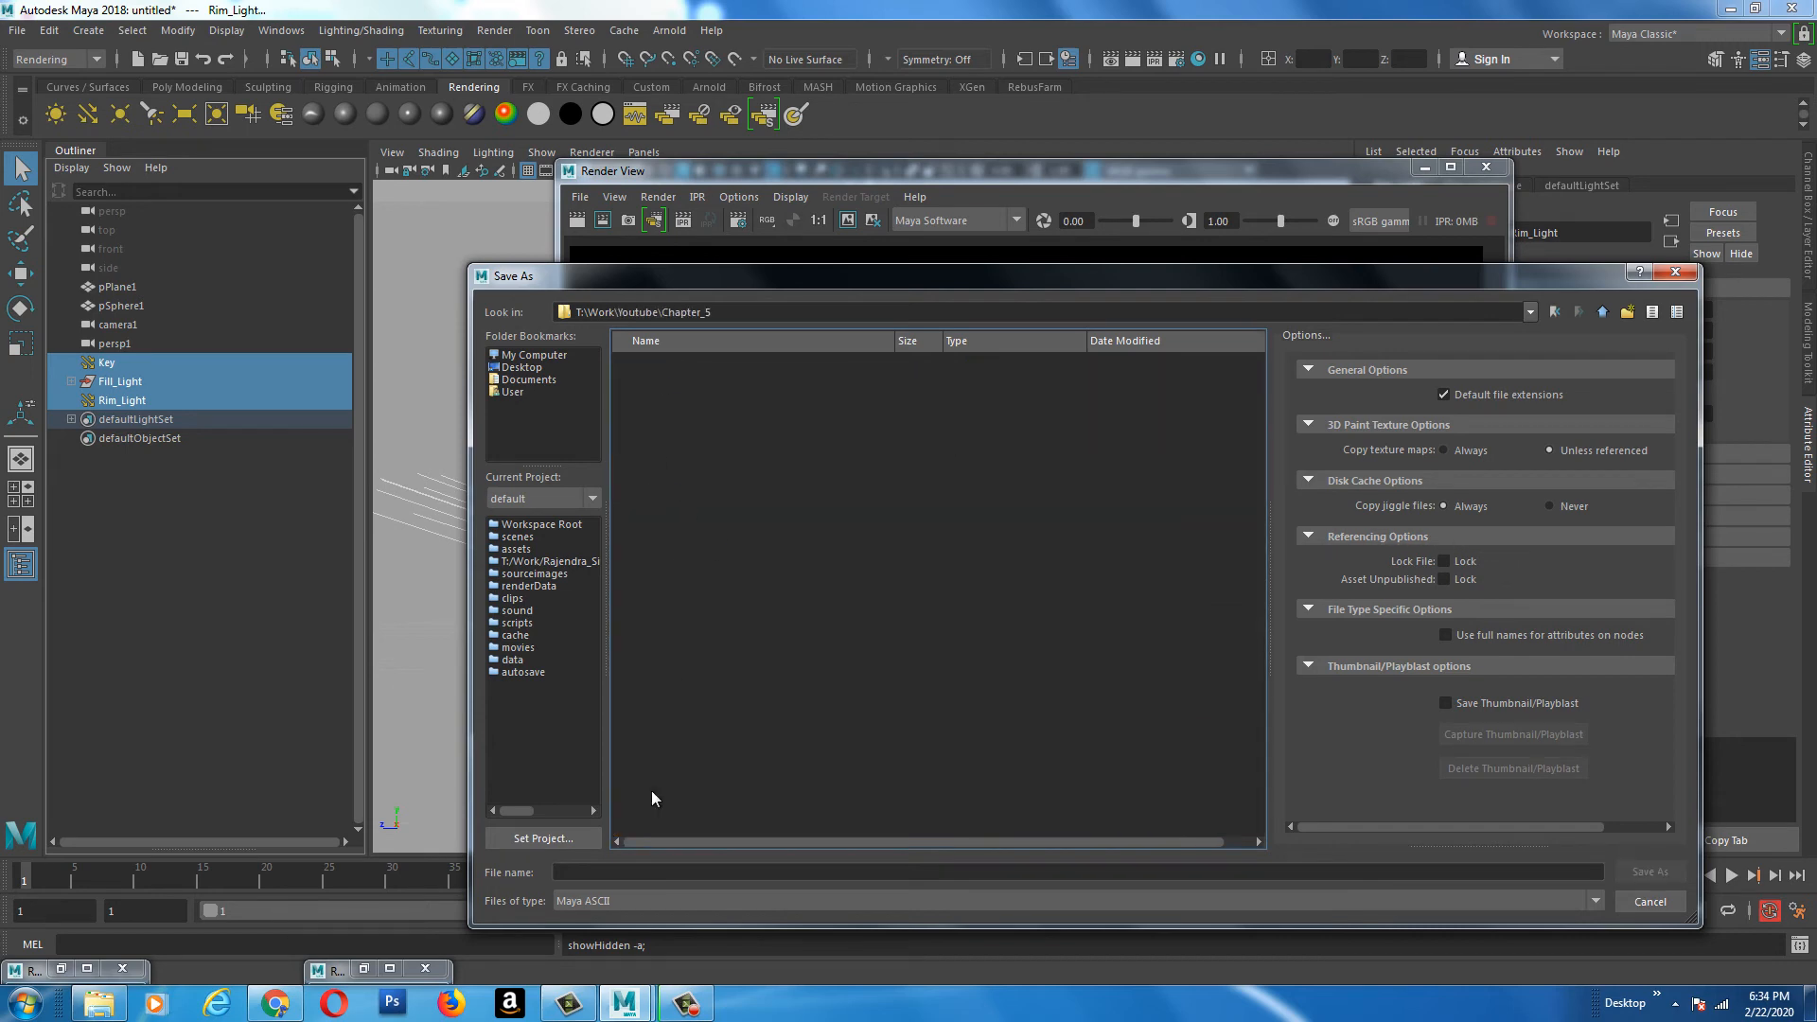
Name the scene file 3_Point_Lighting and save it as Maya ASCII
click(566, 869)
text(3_Poi)
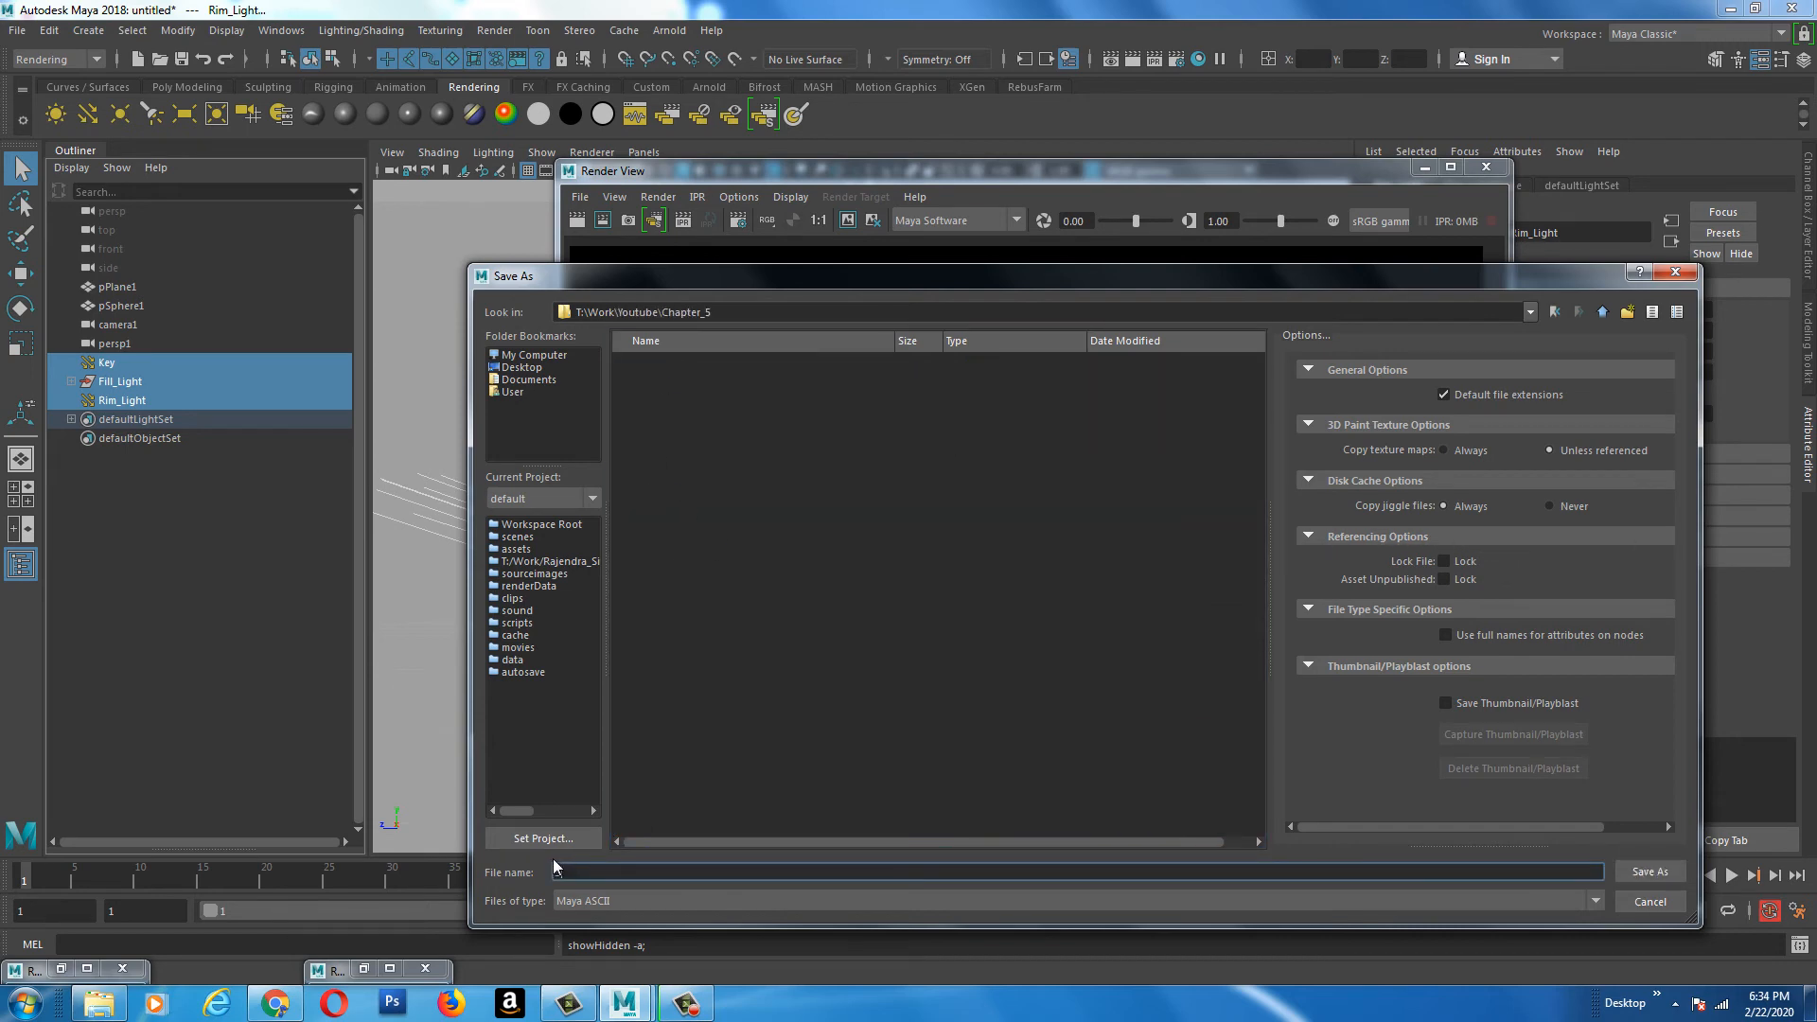
text(nt_Lighting)
click(1650, 872)
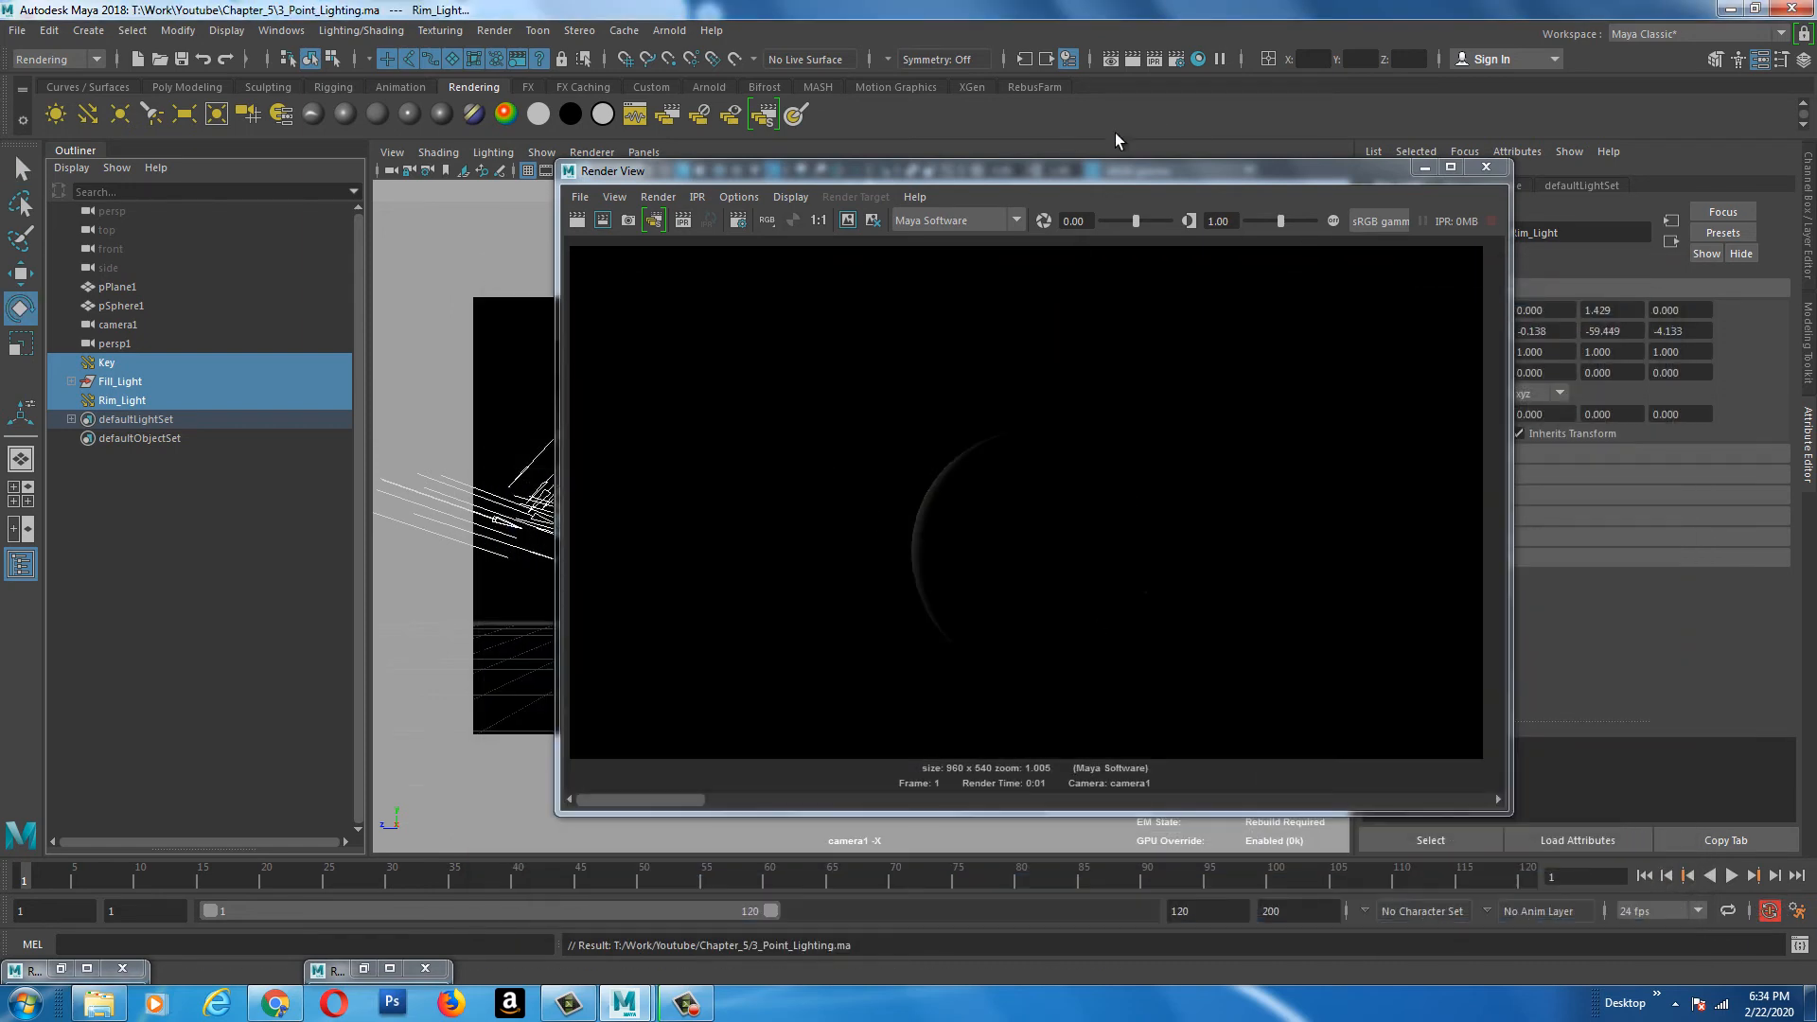
Reposition the Render View window over the viewport and enlarge it slightly
drag(1149, 176, 1065, 176)
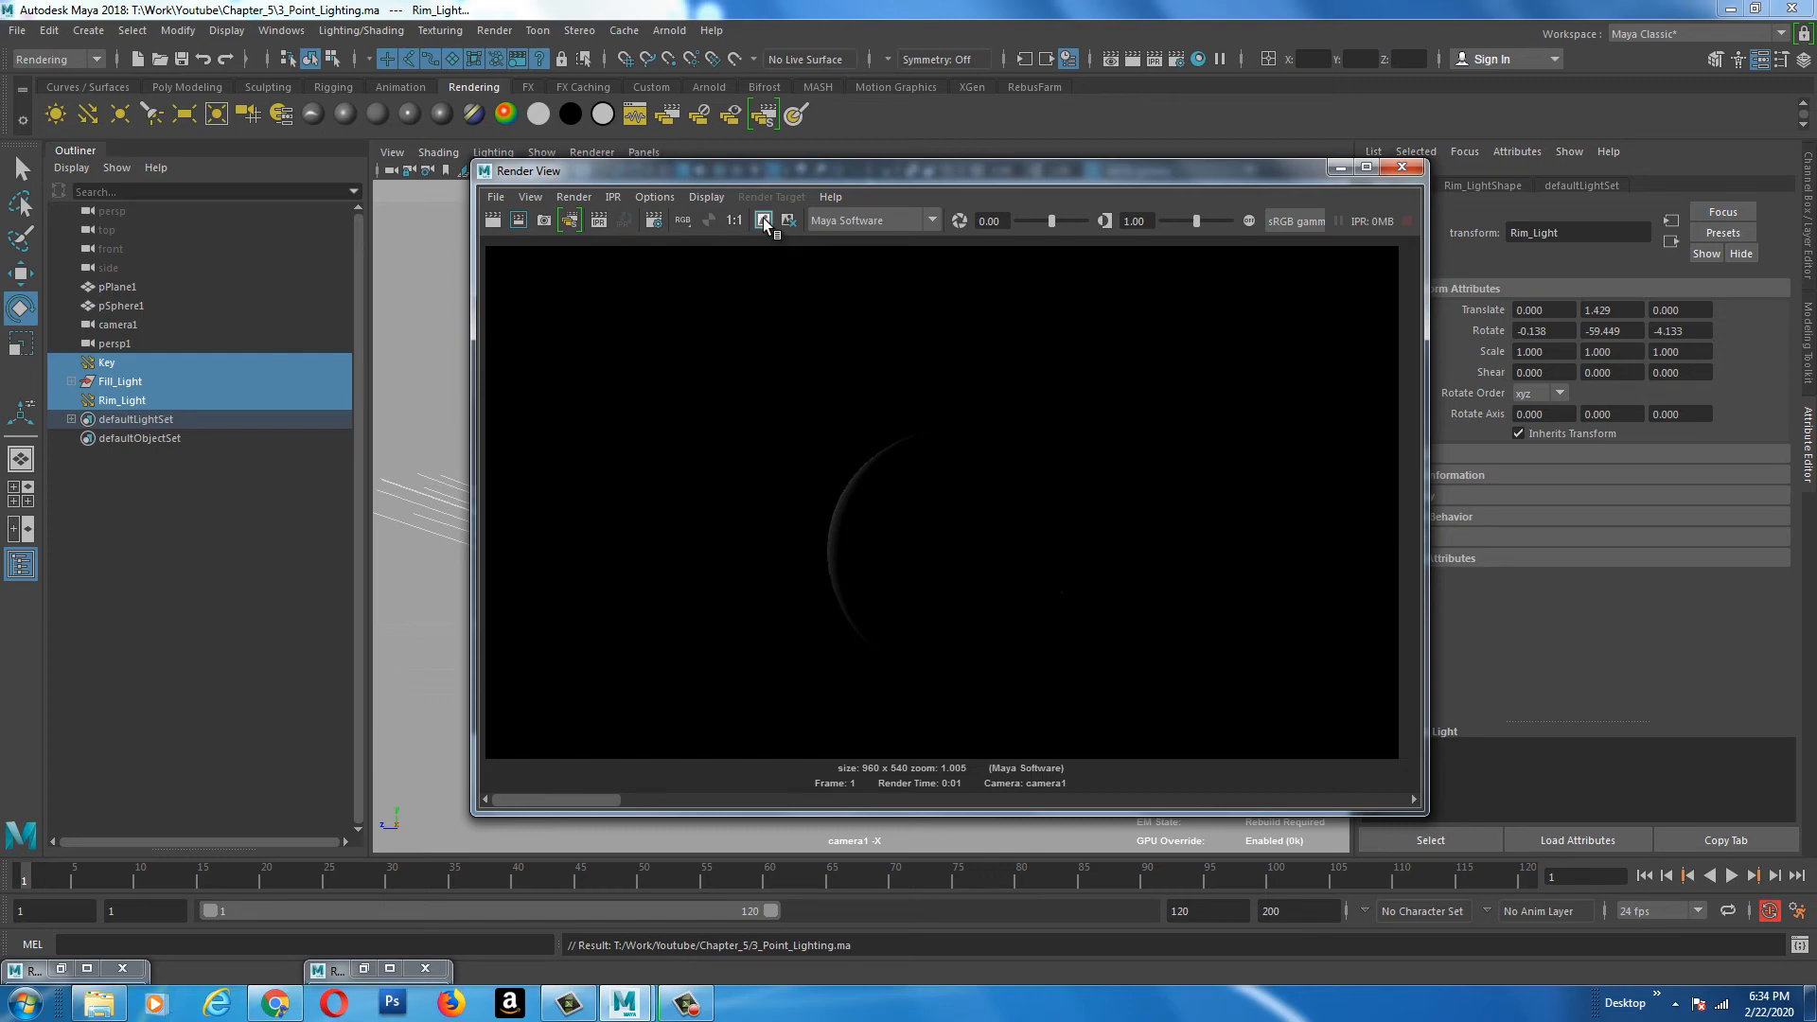
click(1366, 170)
click(1755, 12)
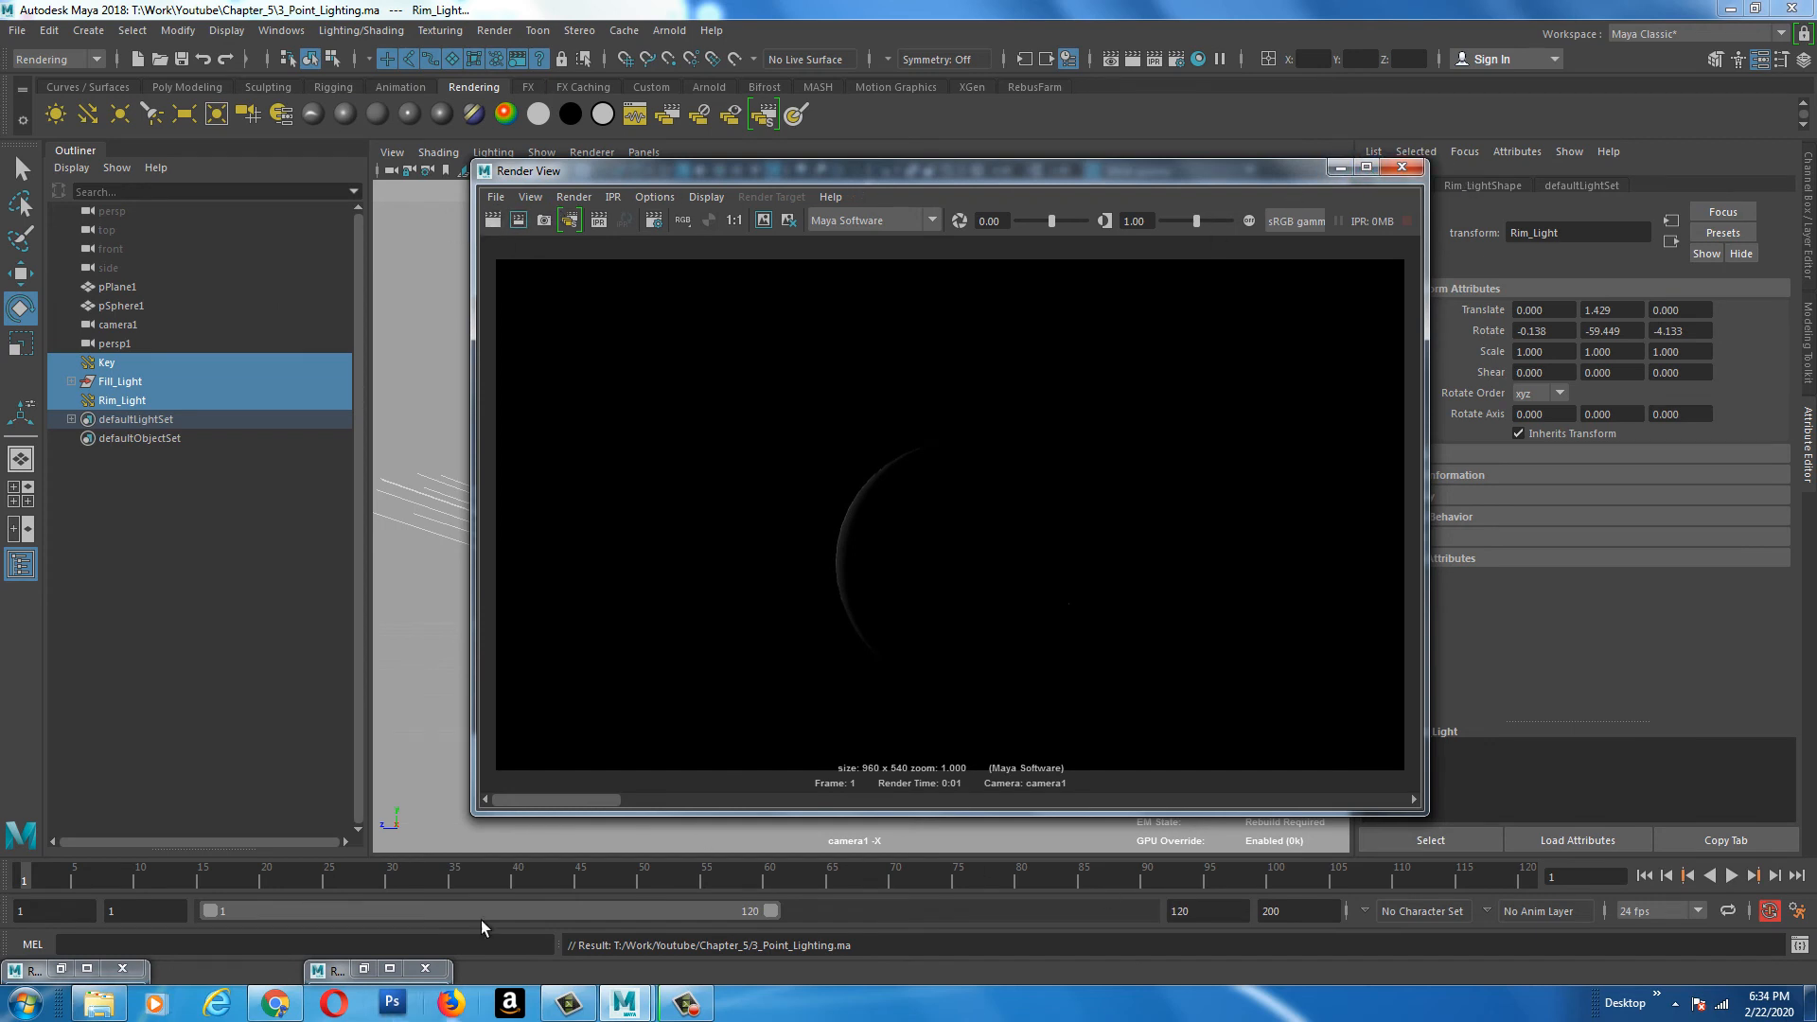
drag(473, 815, 414, 836)
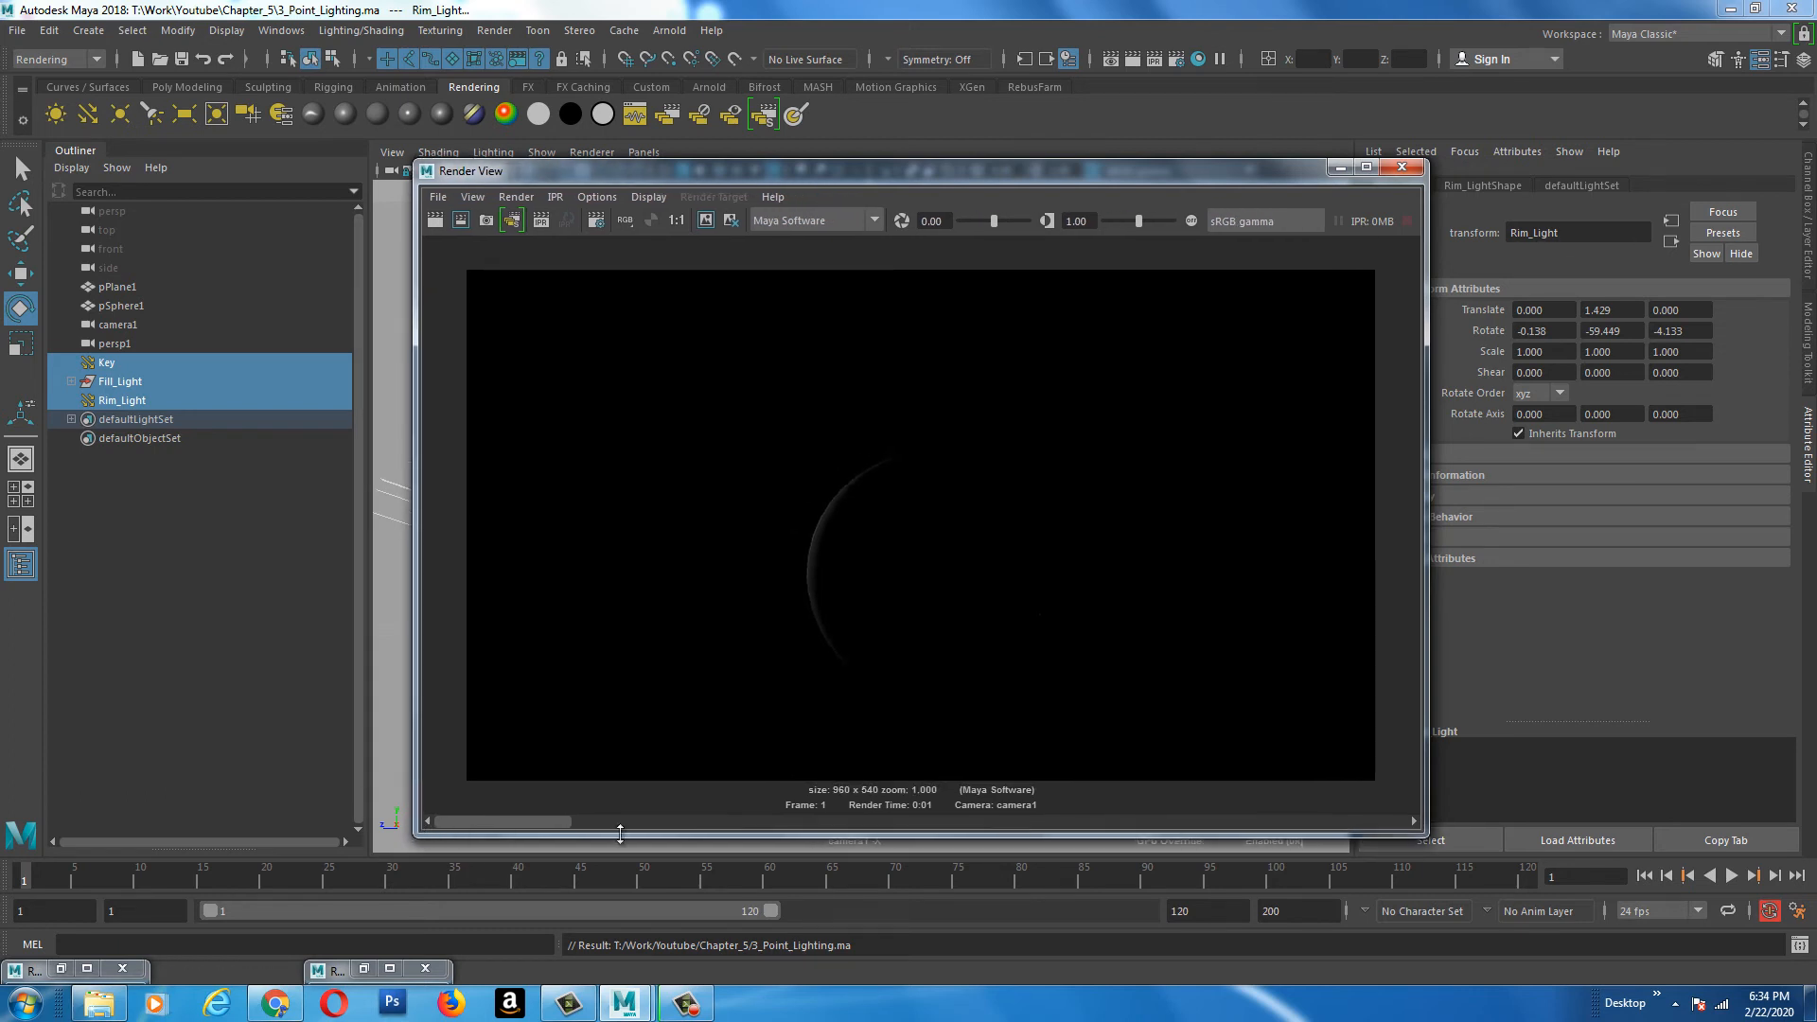
Widen the Render View window and reposition it just beside the Outliner
drag(1469, 835, 1514, 850)
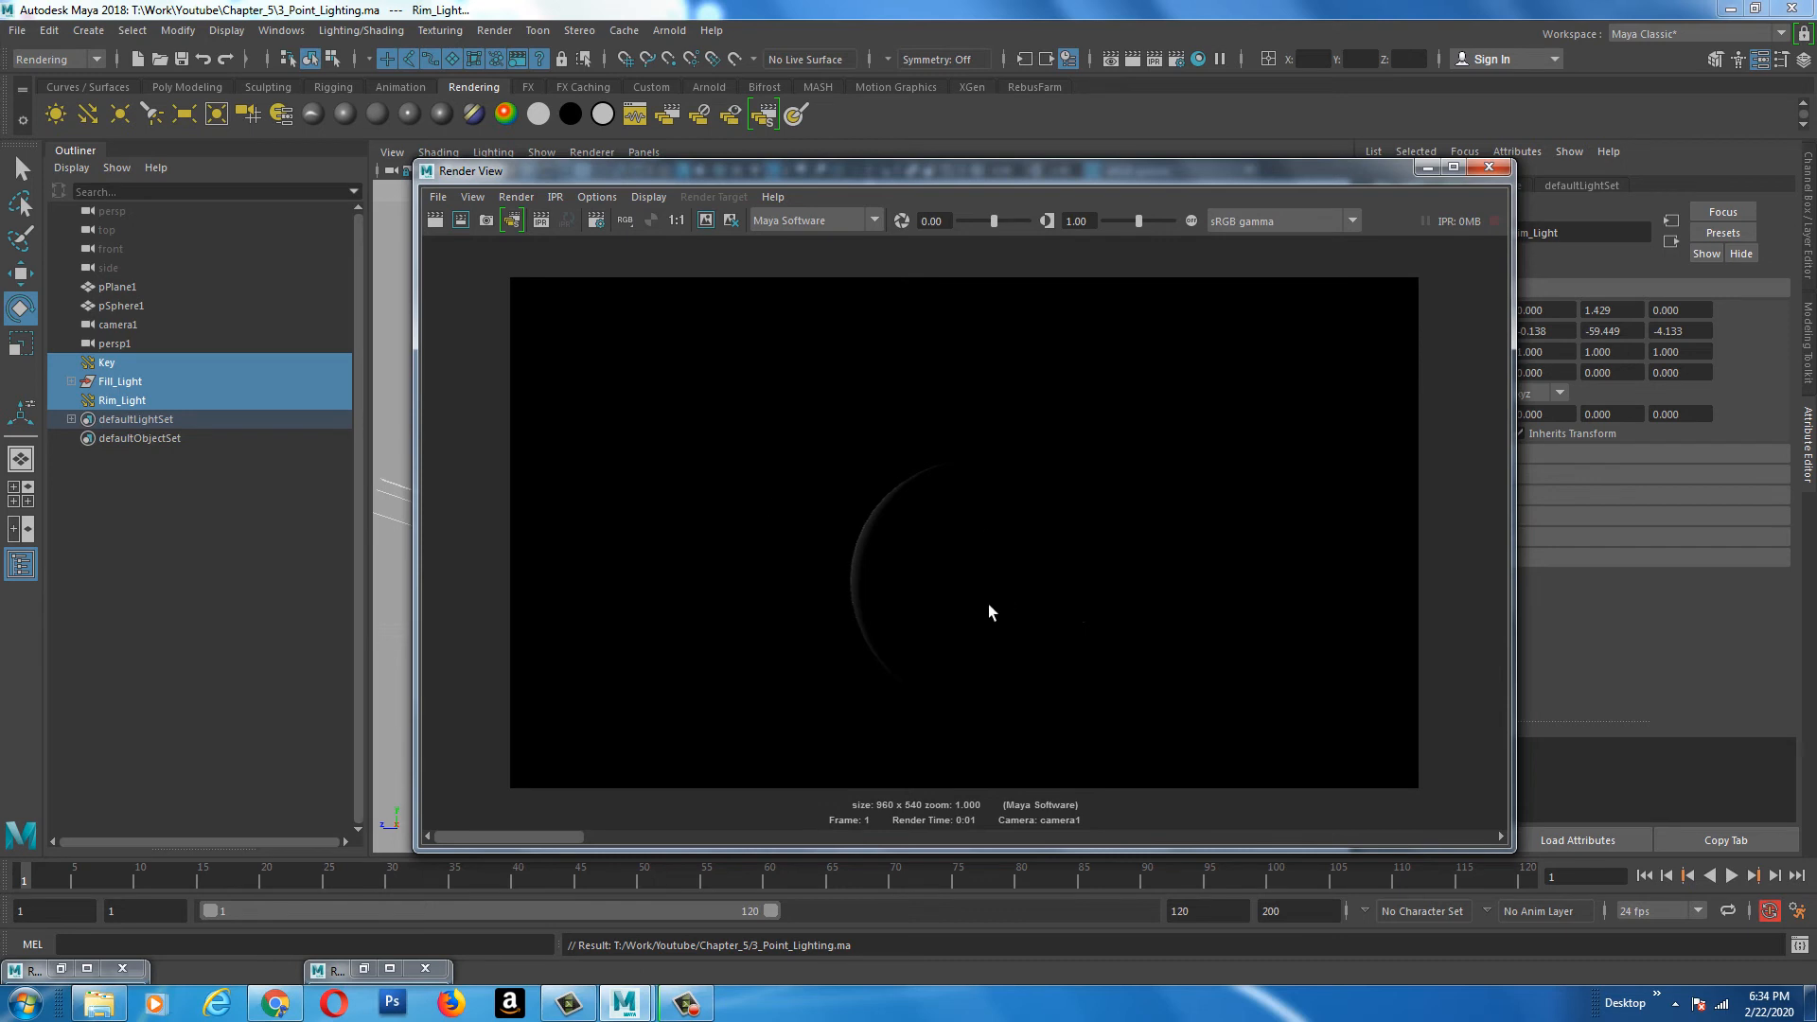
drag(810, 166, 877, 169)
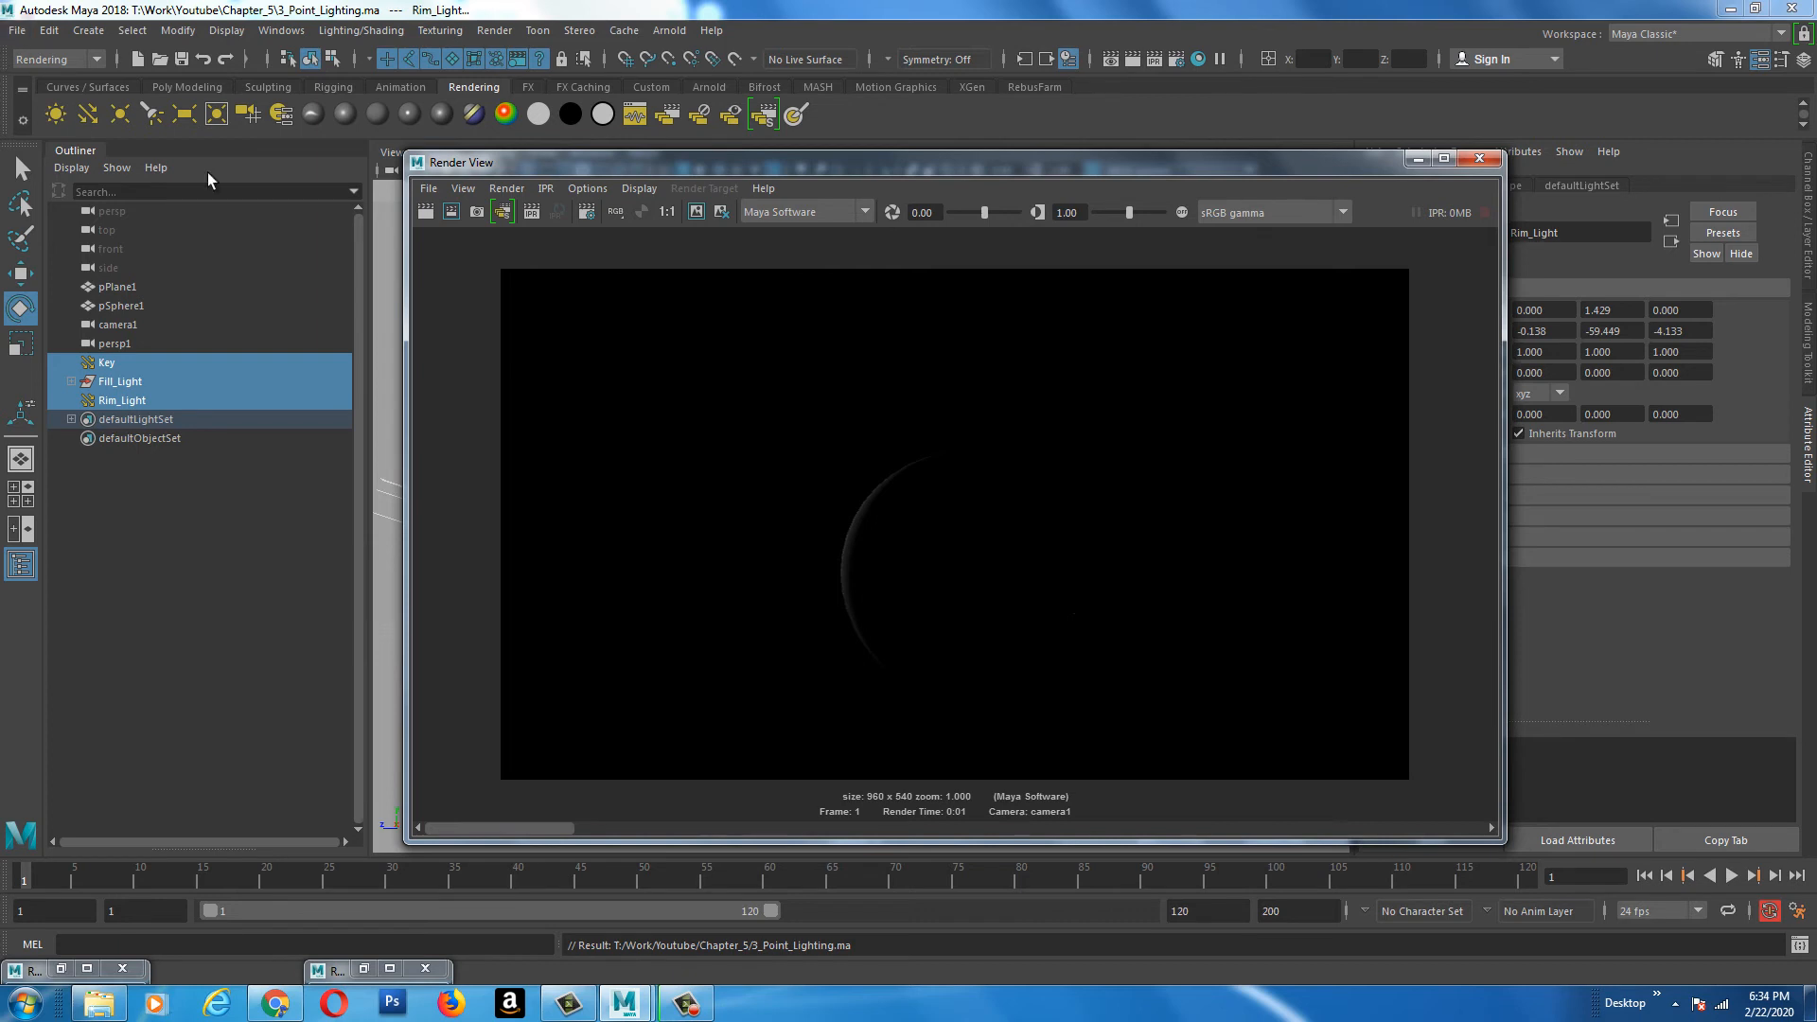
drag(773, 167, 733, 161)
drag(409, 161, 430, 180)
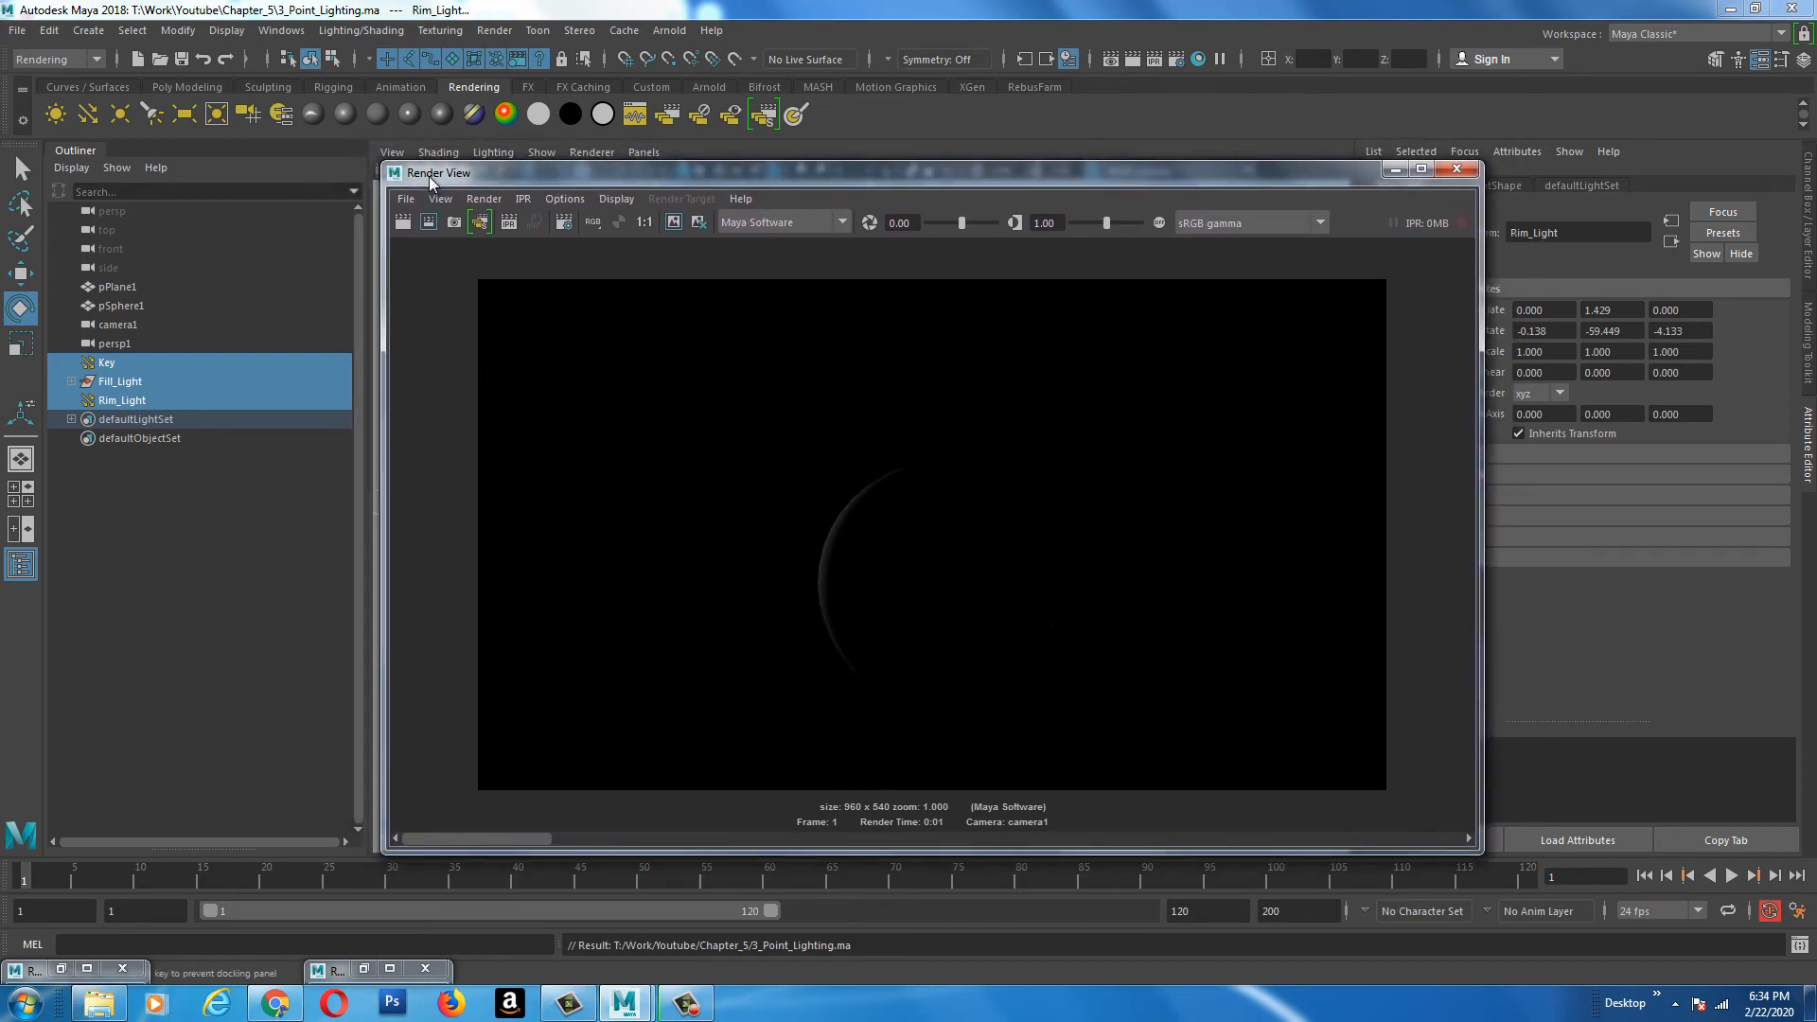
Unhide the Key, Fill_Light and Rim_Light together, and render the scene in a maximized Render View with Maya Software
click(117, 363)
ctrl+click(131, 381)
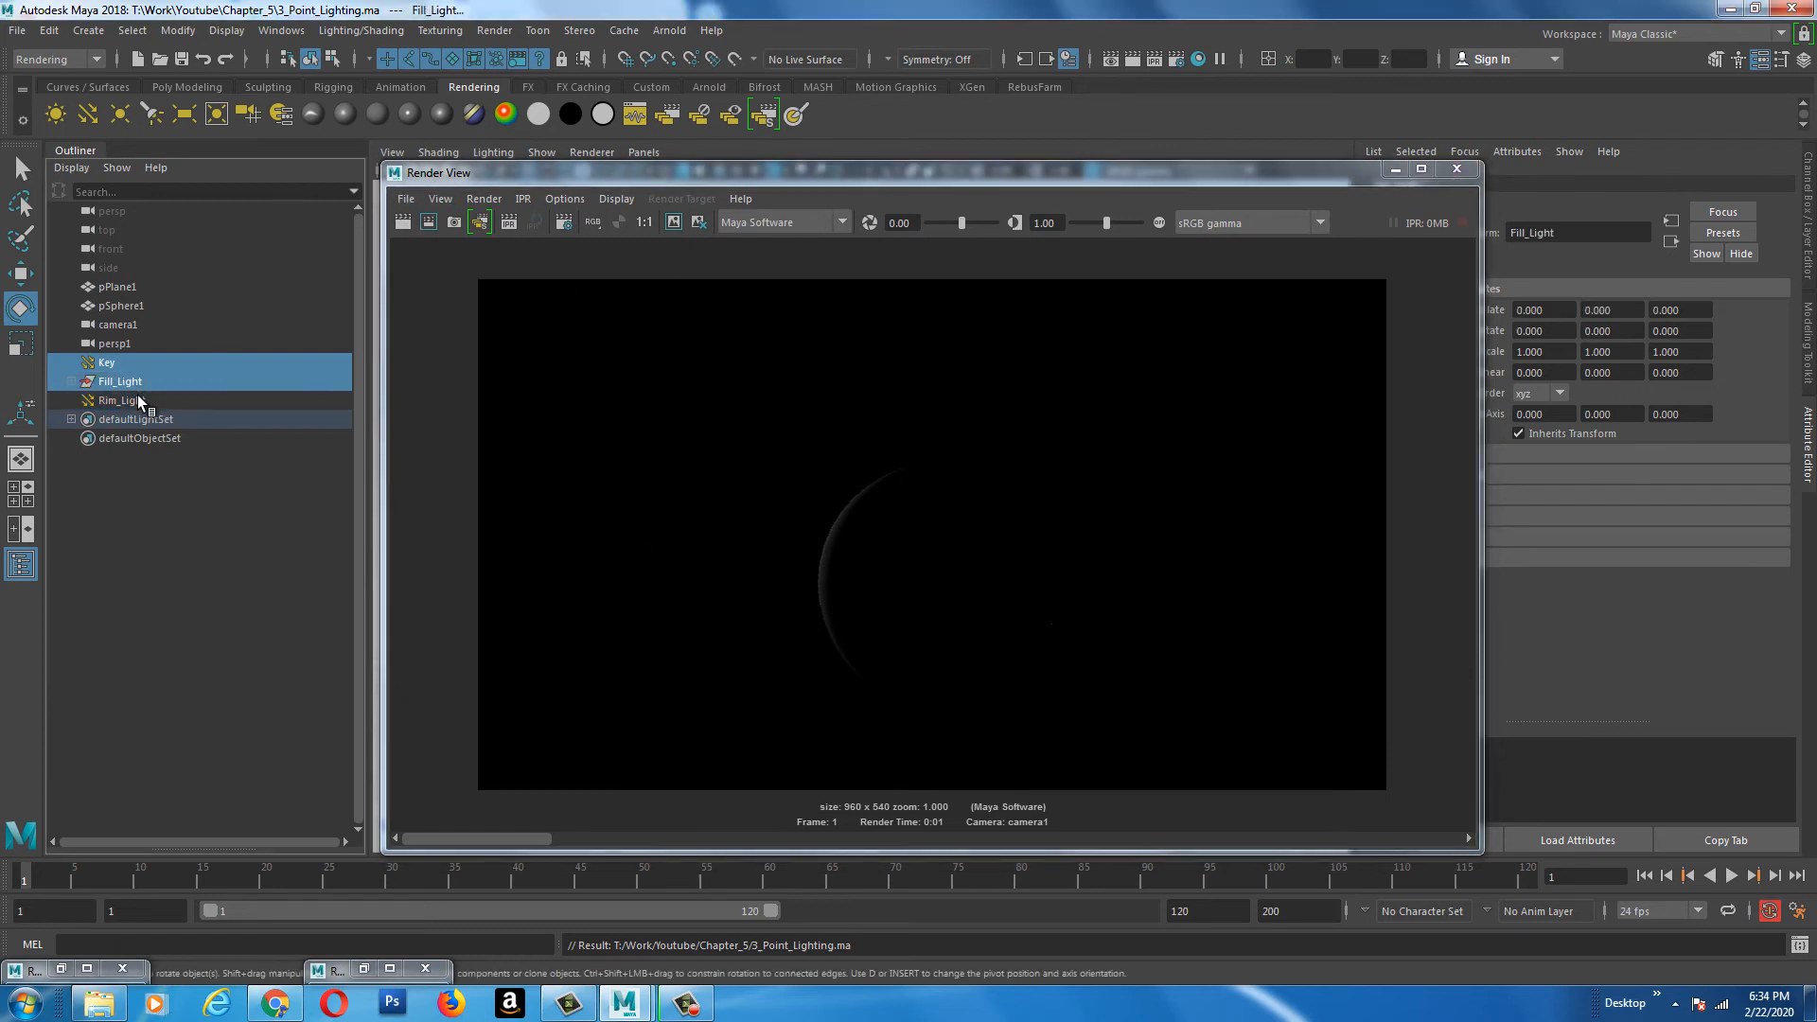
ctrl+click(137, 398)
key(shift+h)
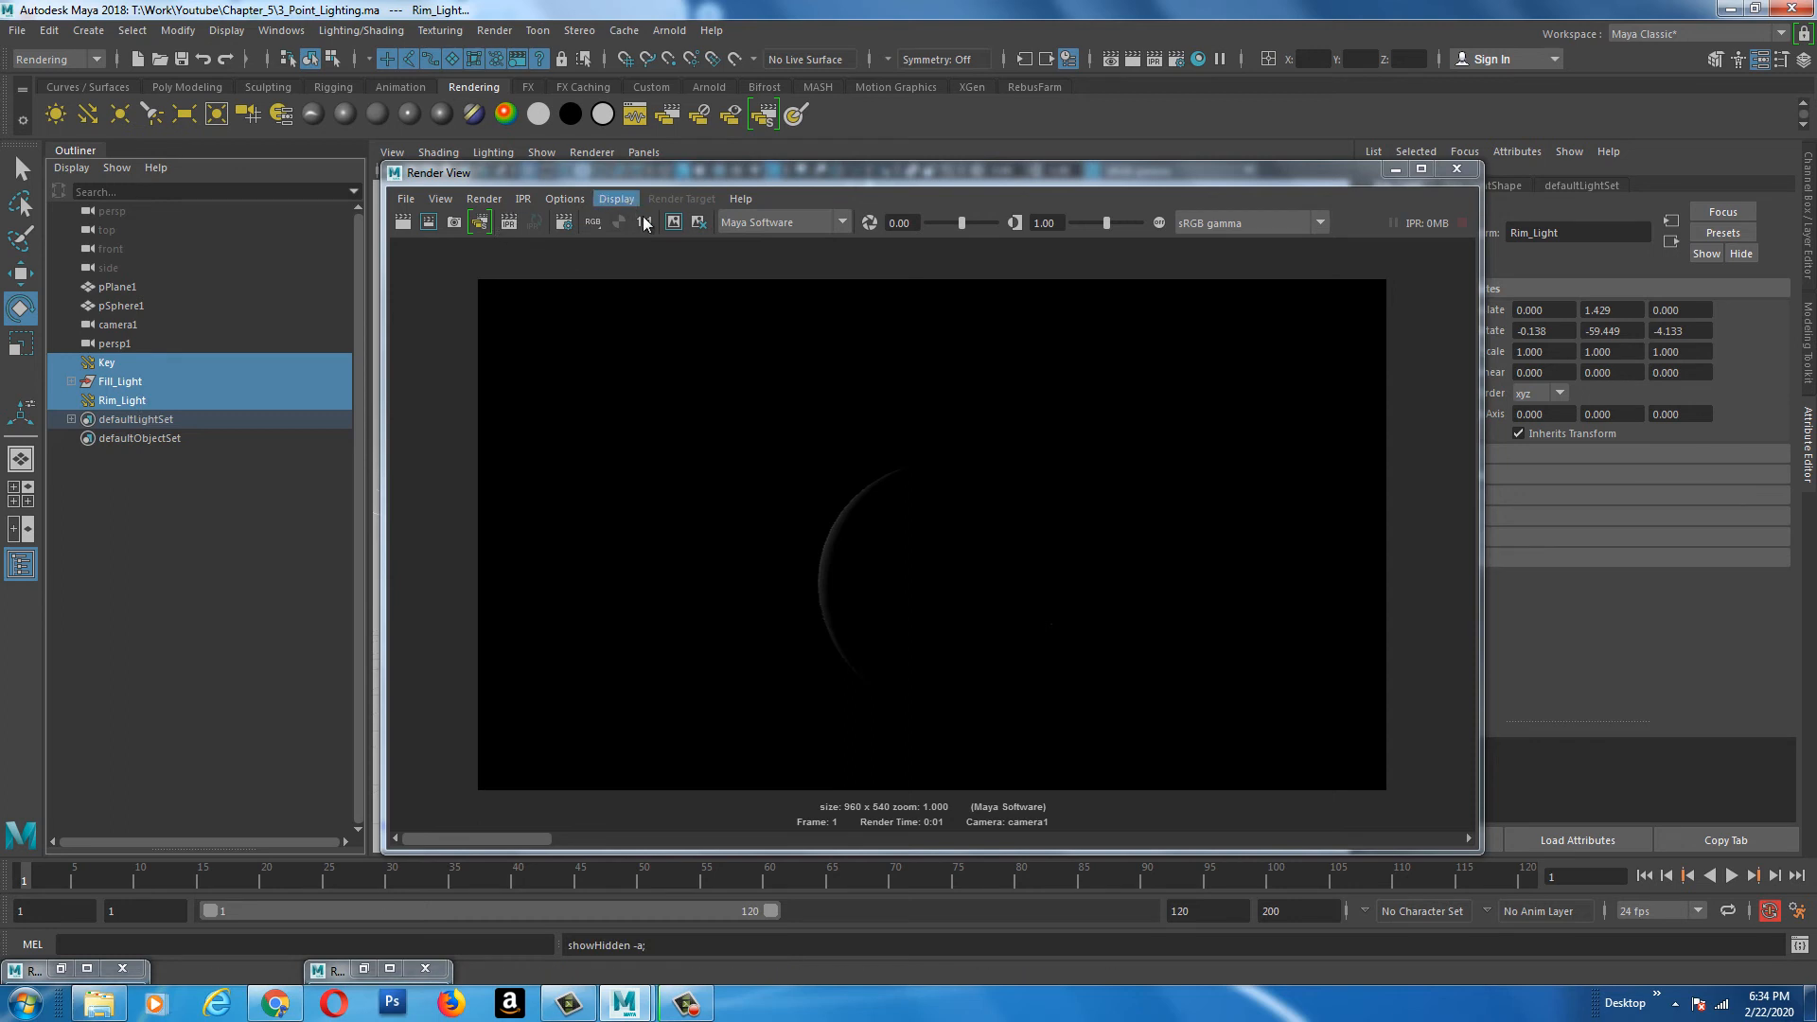
click(673, 222)
double_click(592, 174)
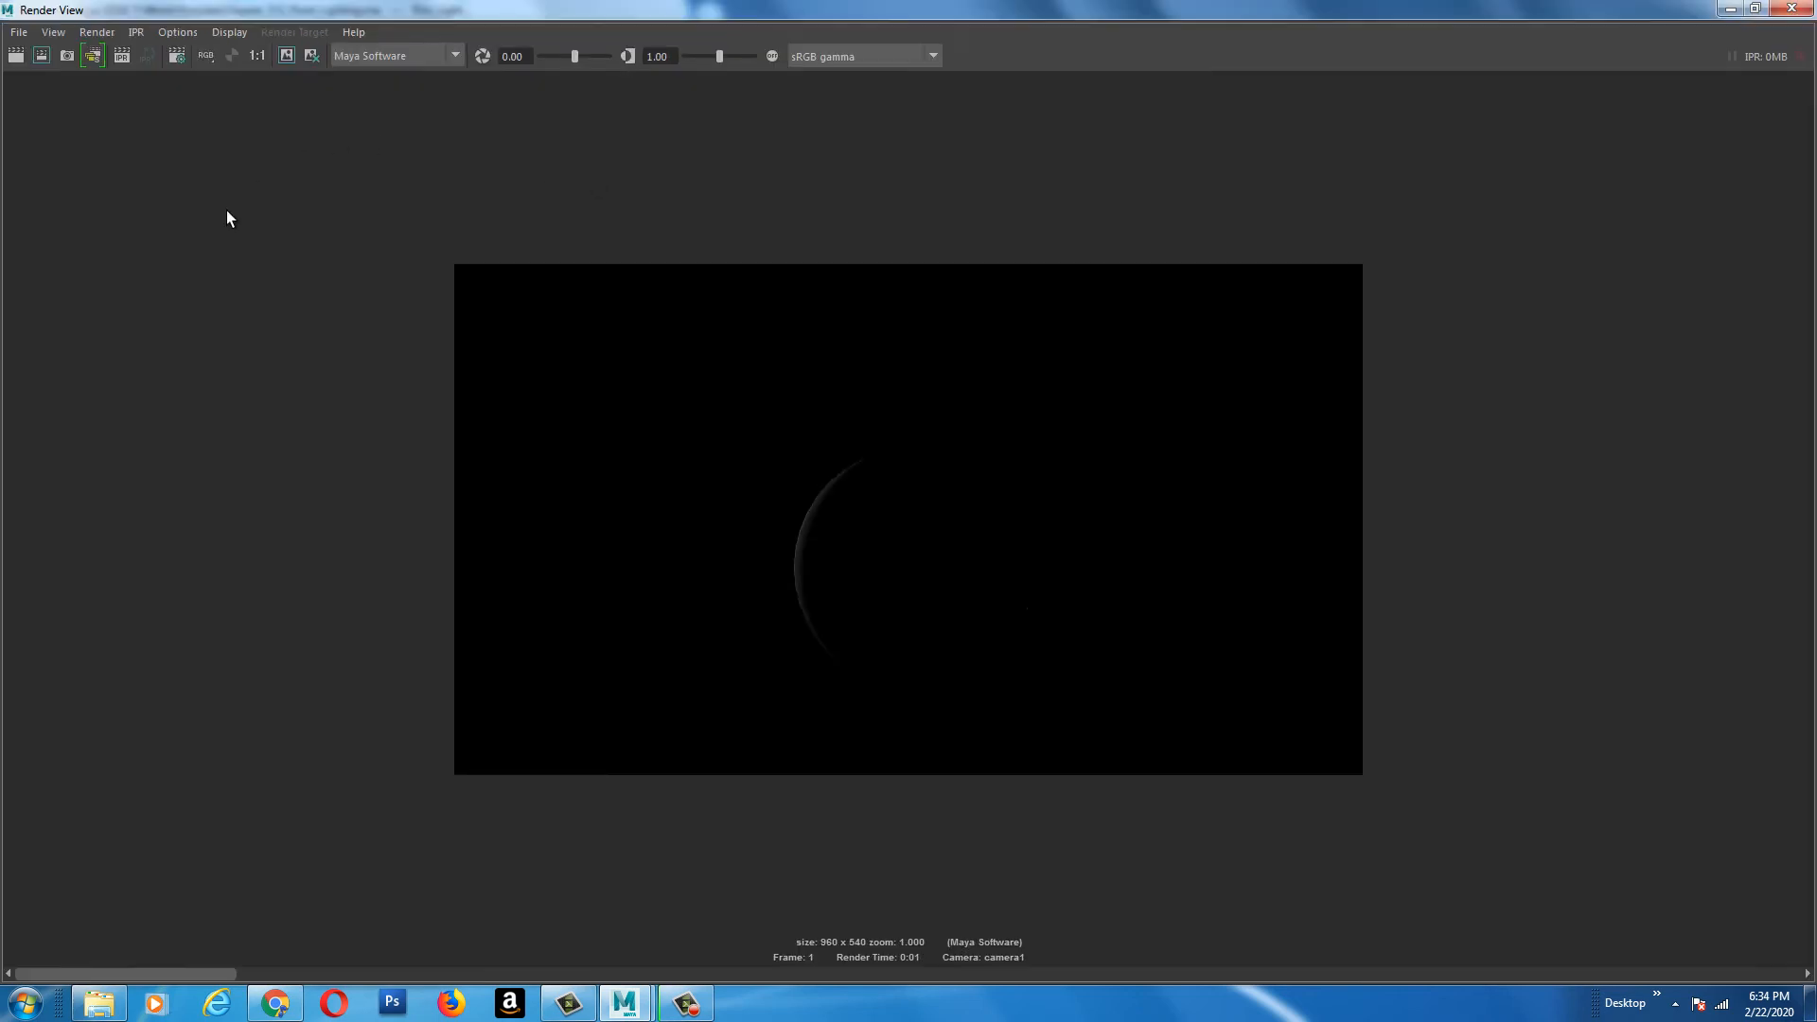
click(16, 55)
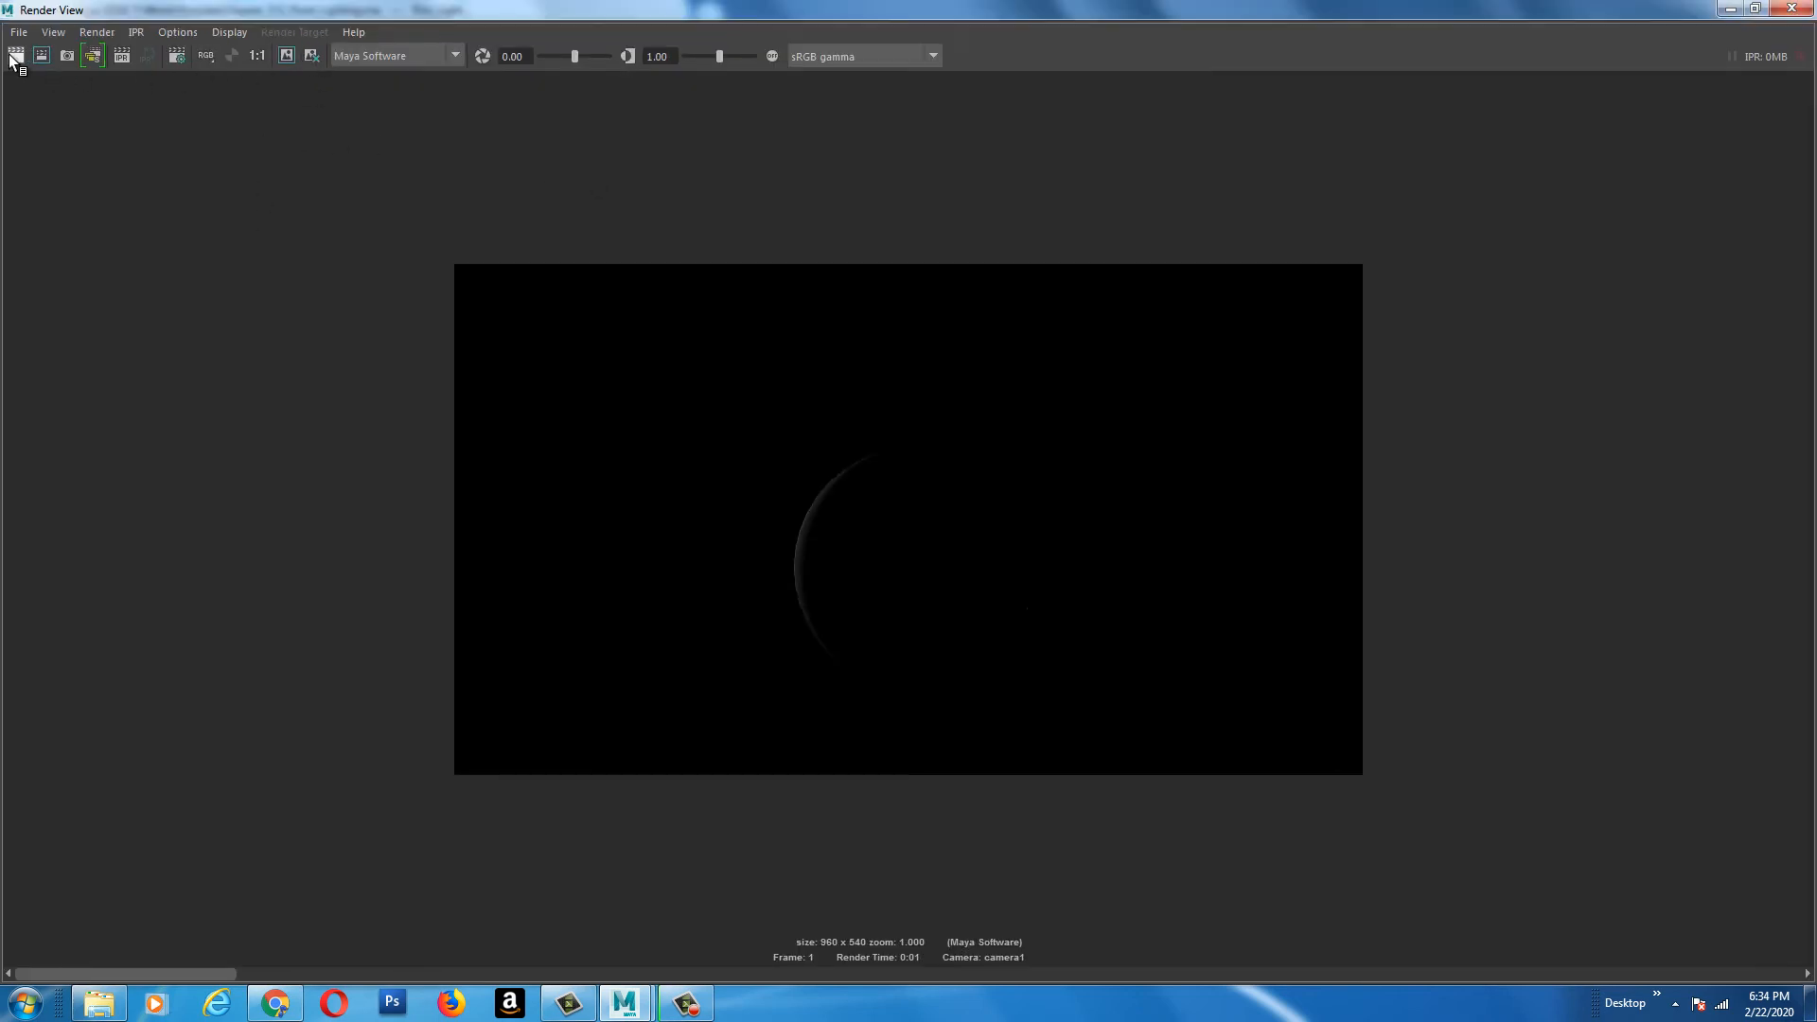
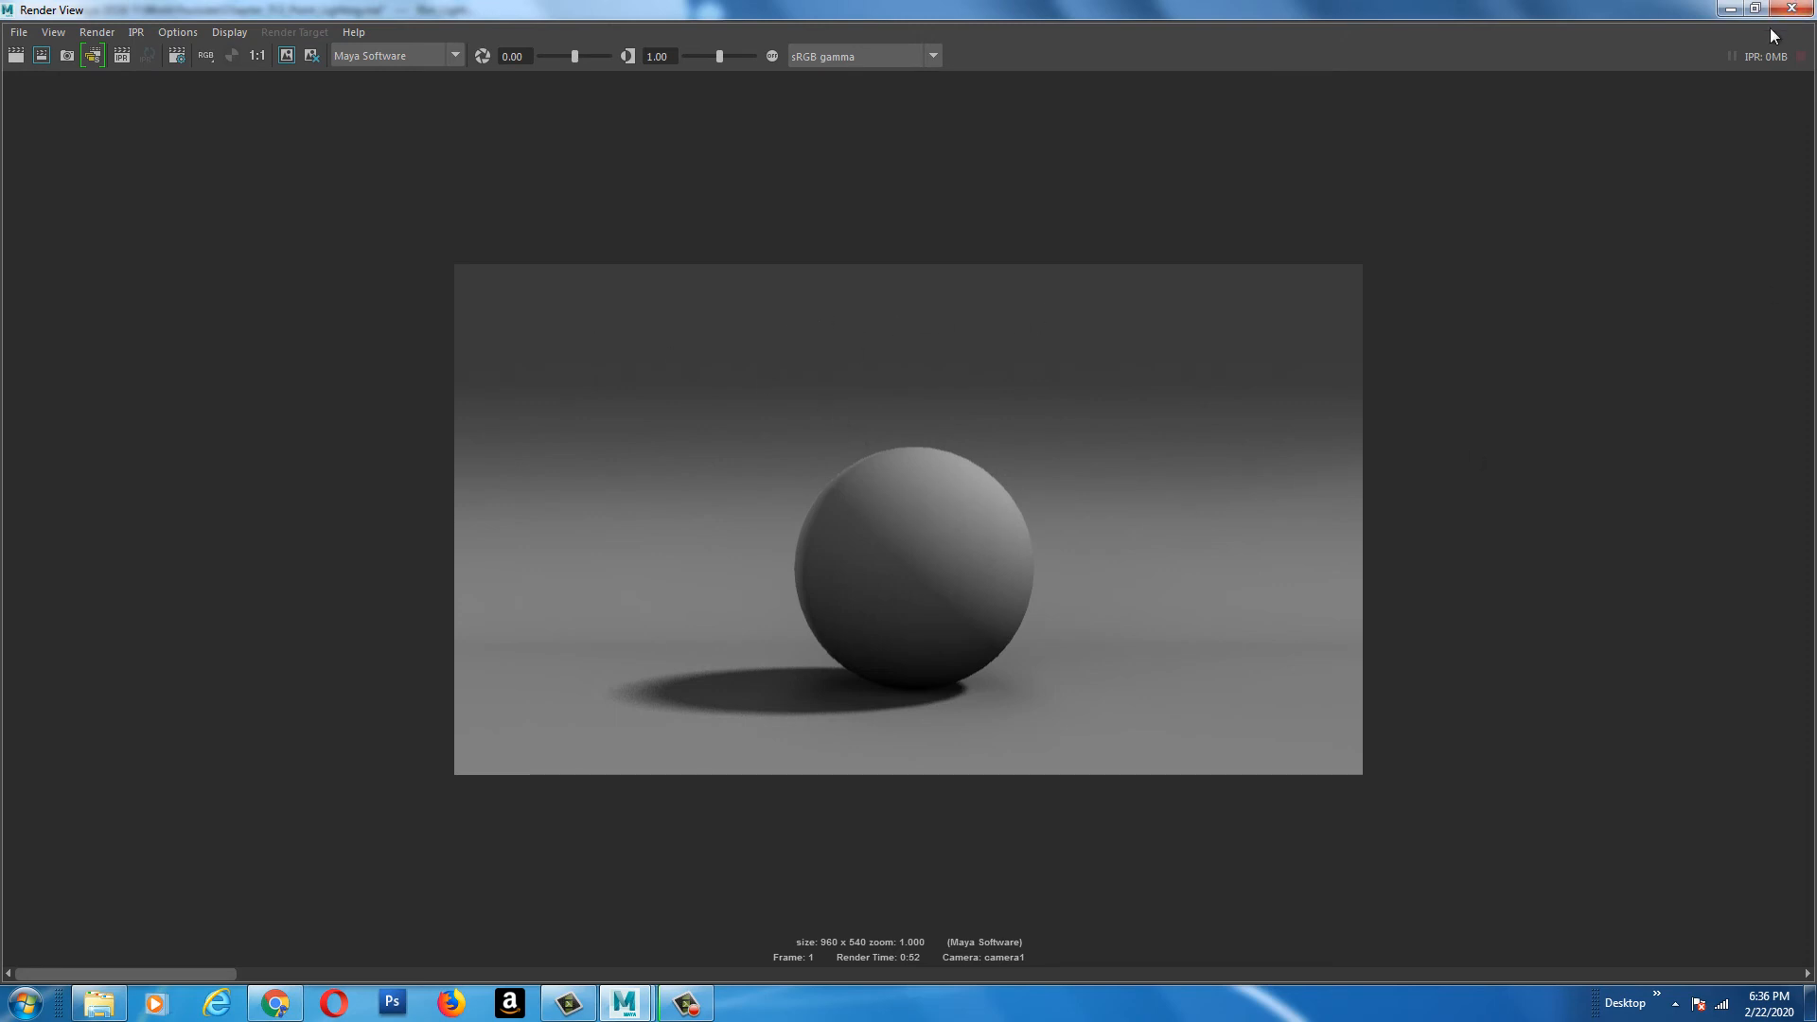
Minimize the Render View, set Rim_Light's intensity to 2 and rotate the light slightly so it points more steeply downward
click(1728, 9)
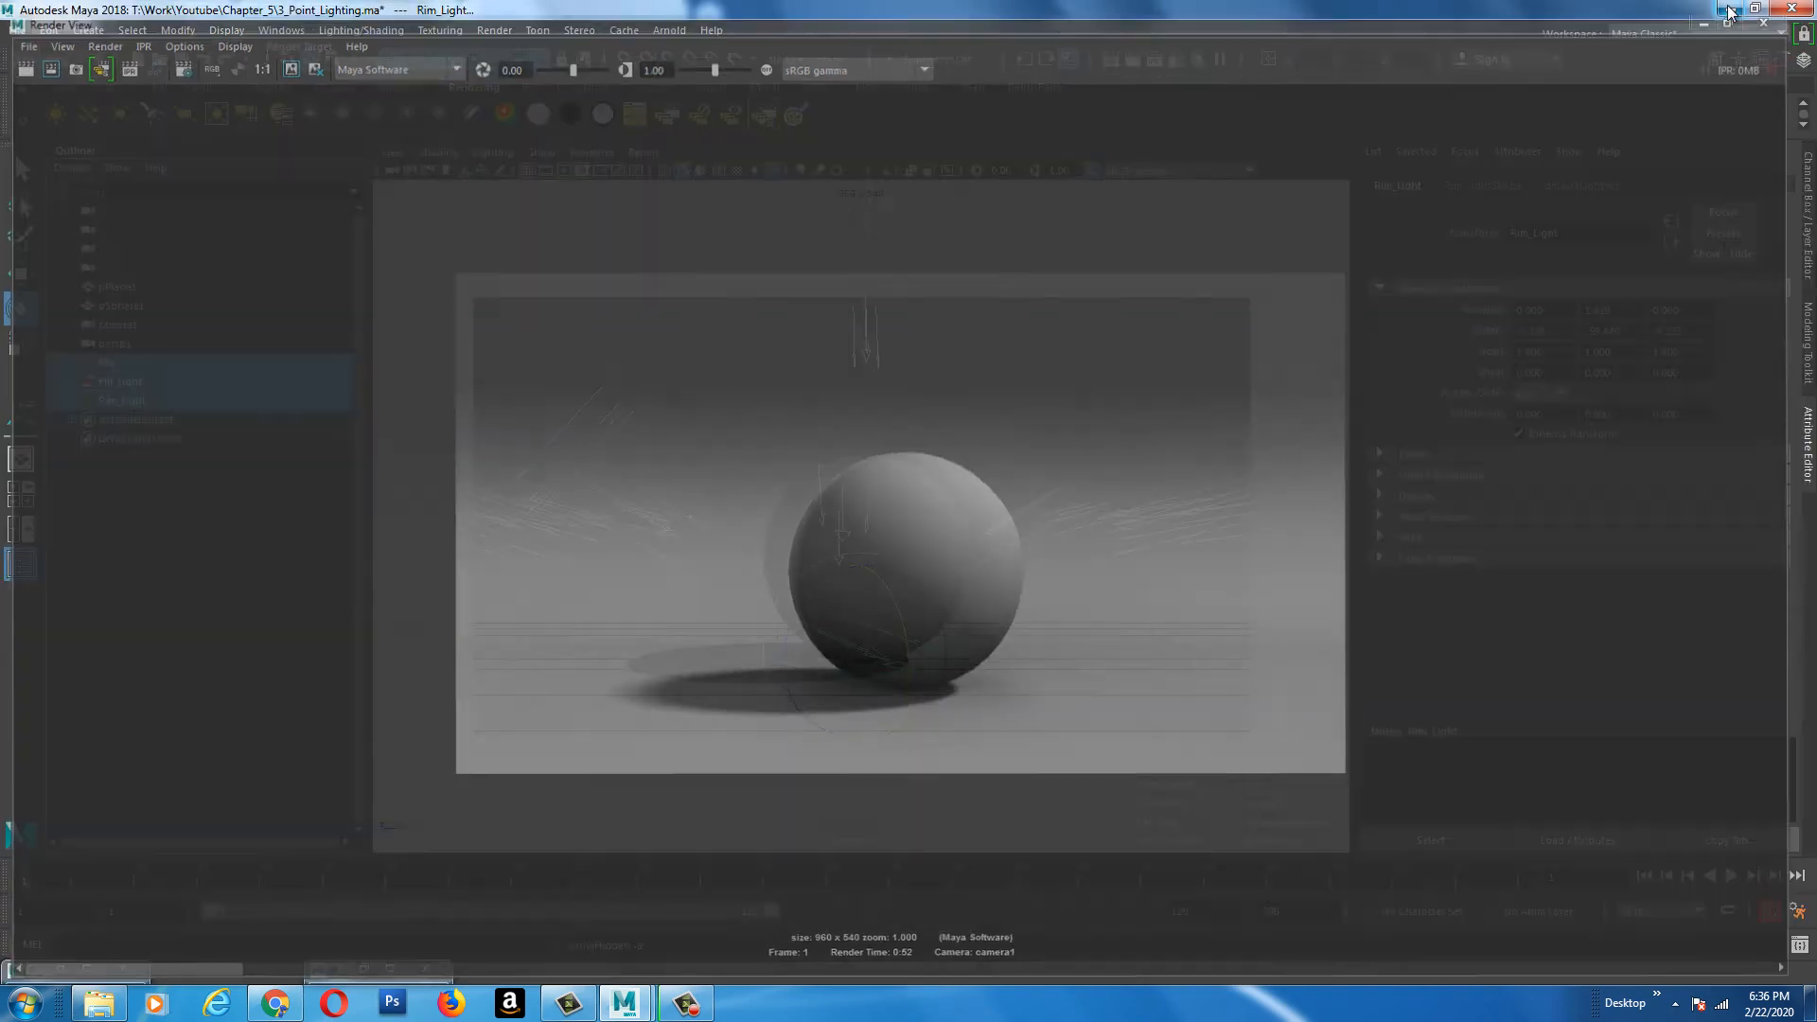
click(169, 401)
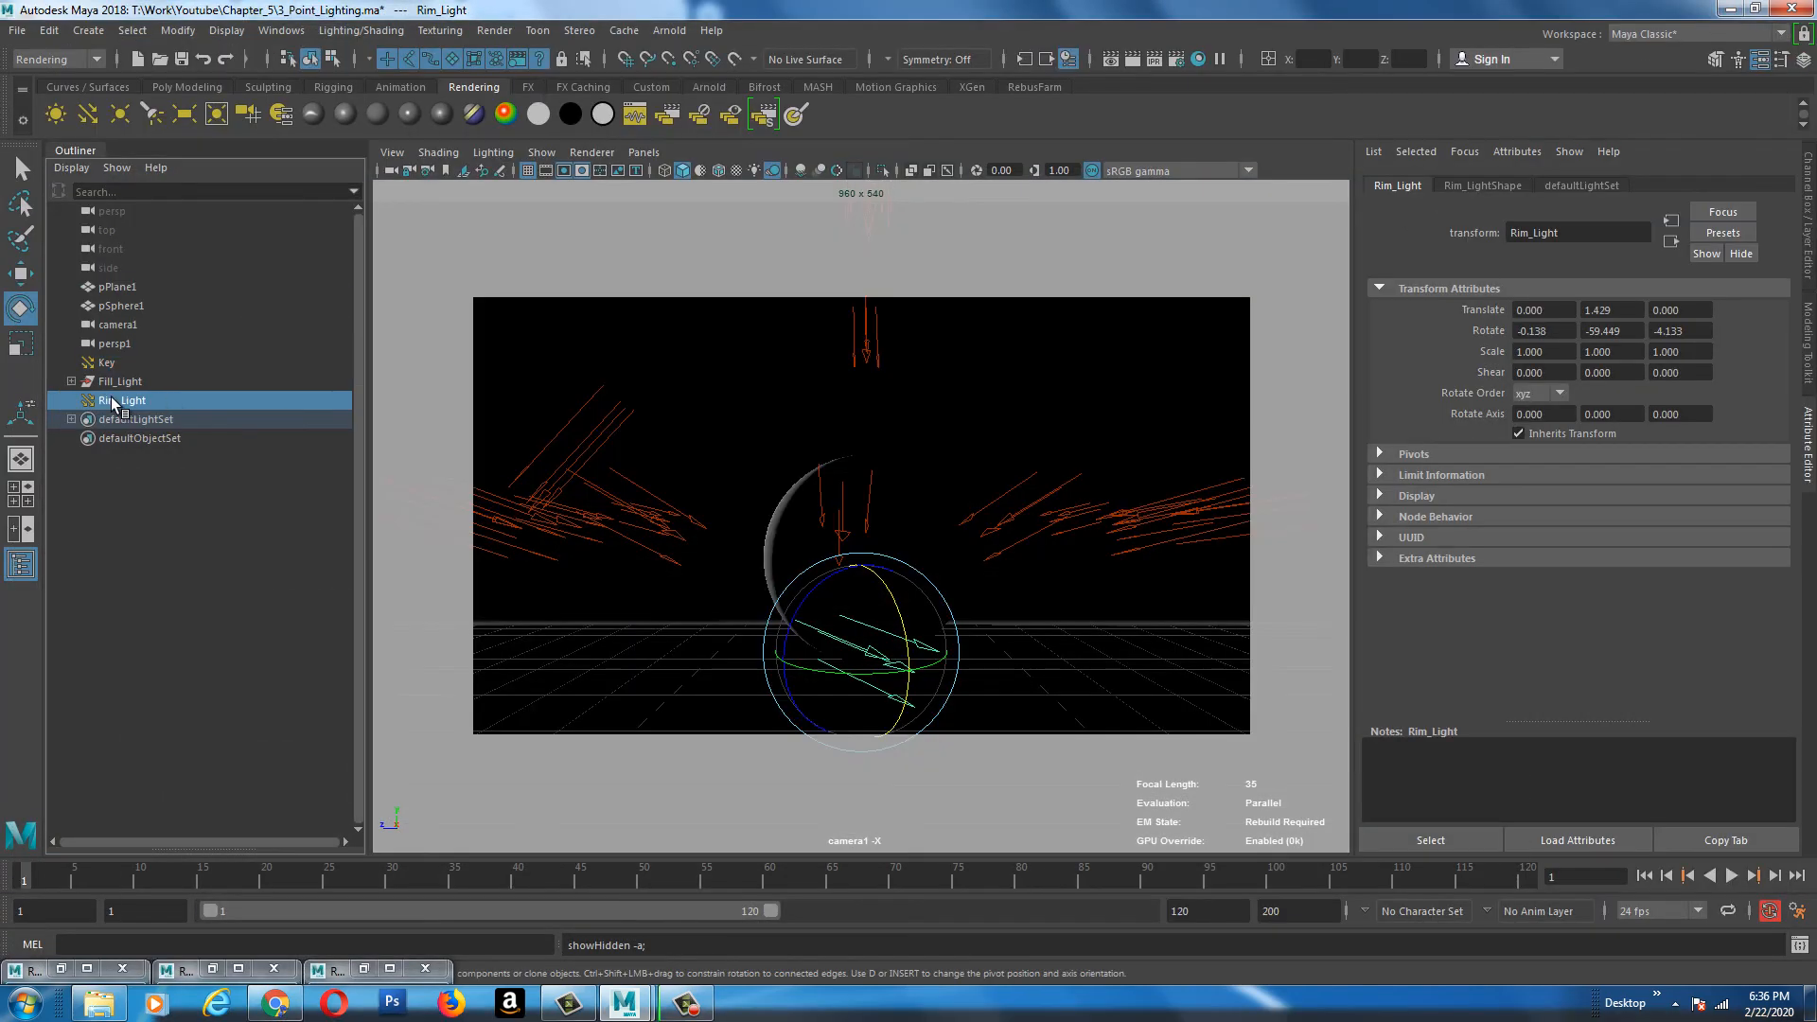
click(1523, 185)
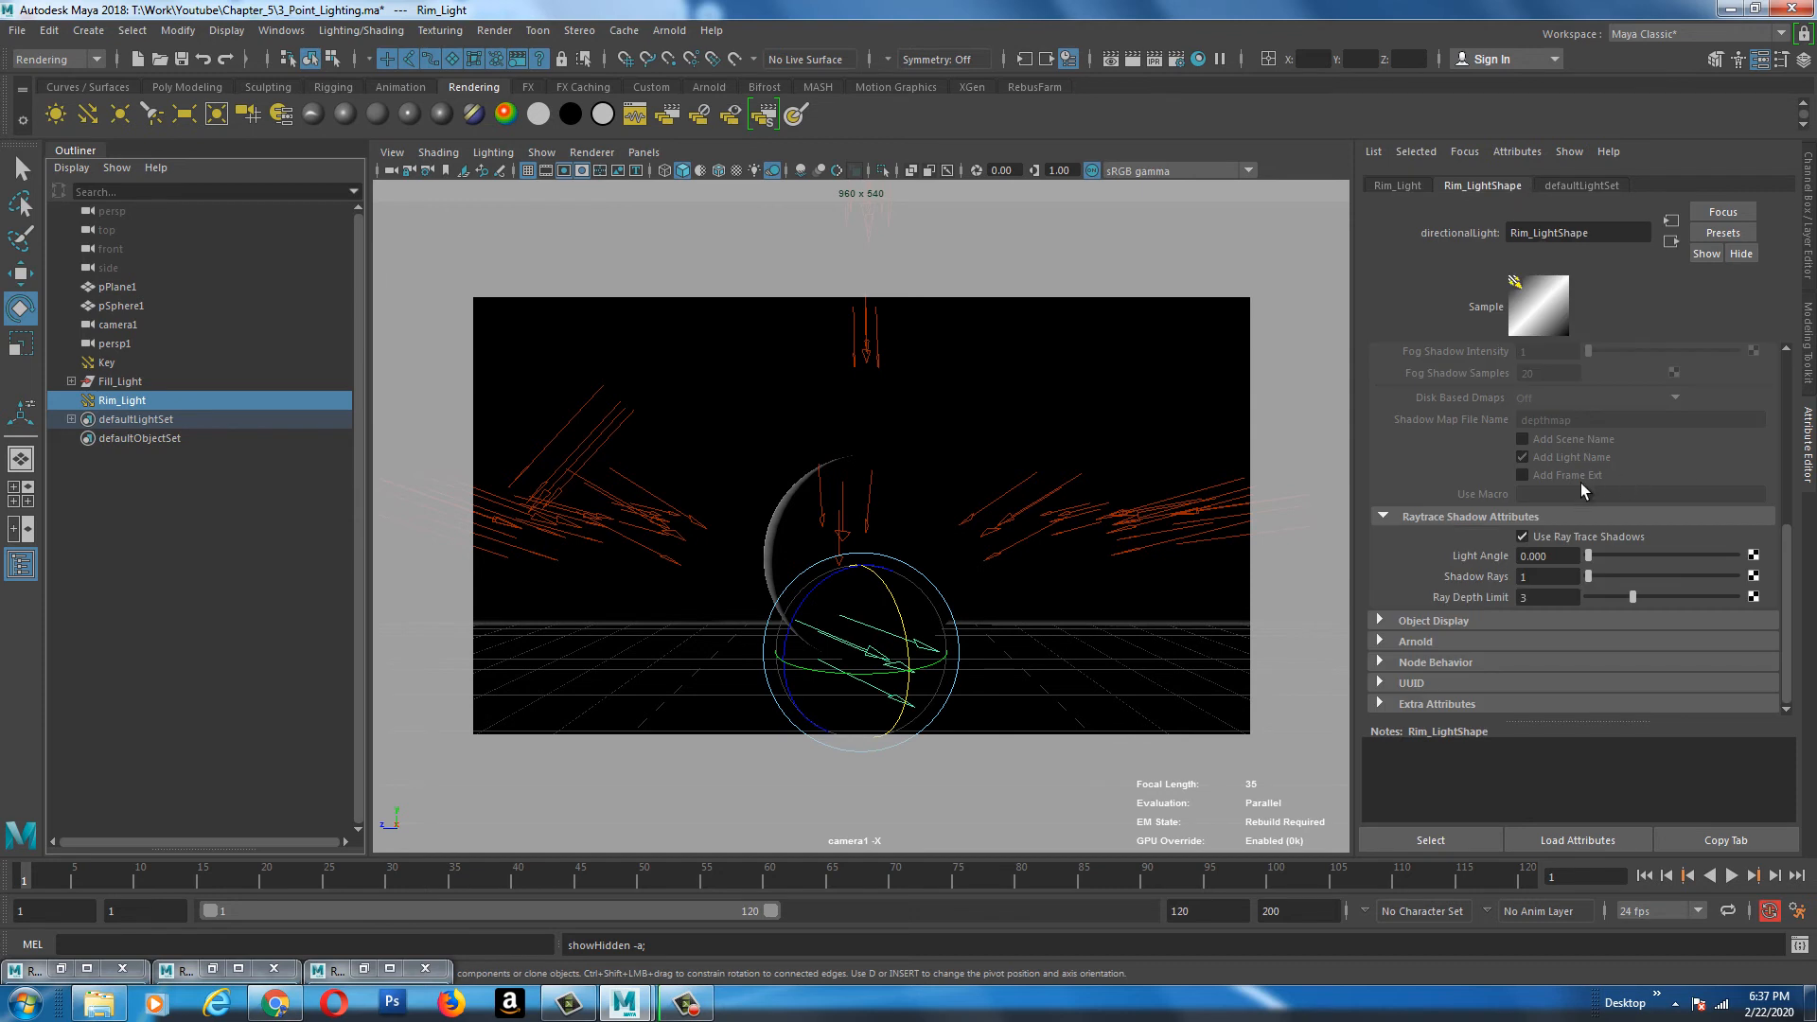
double_click(1544, 418)
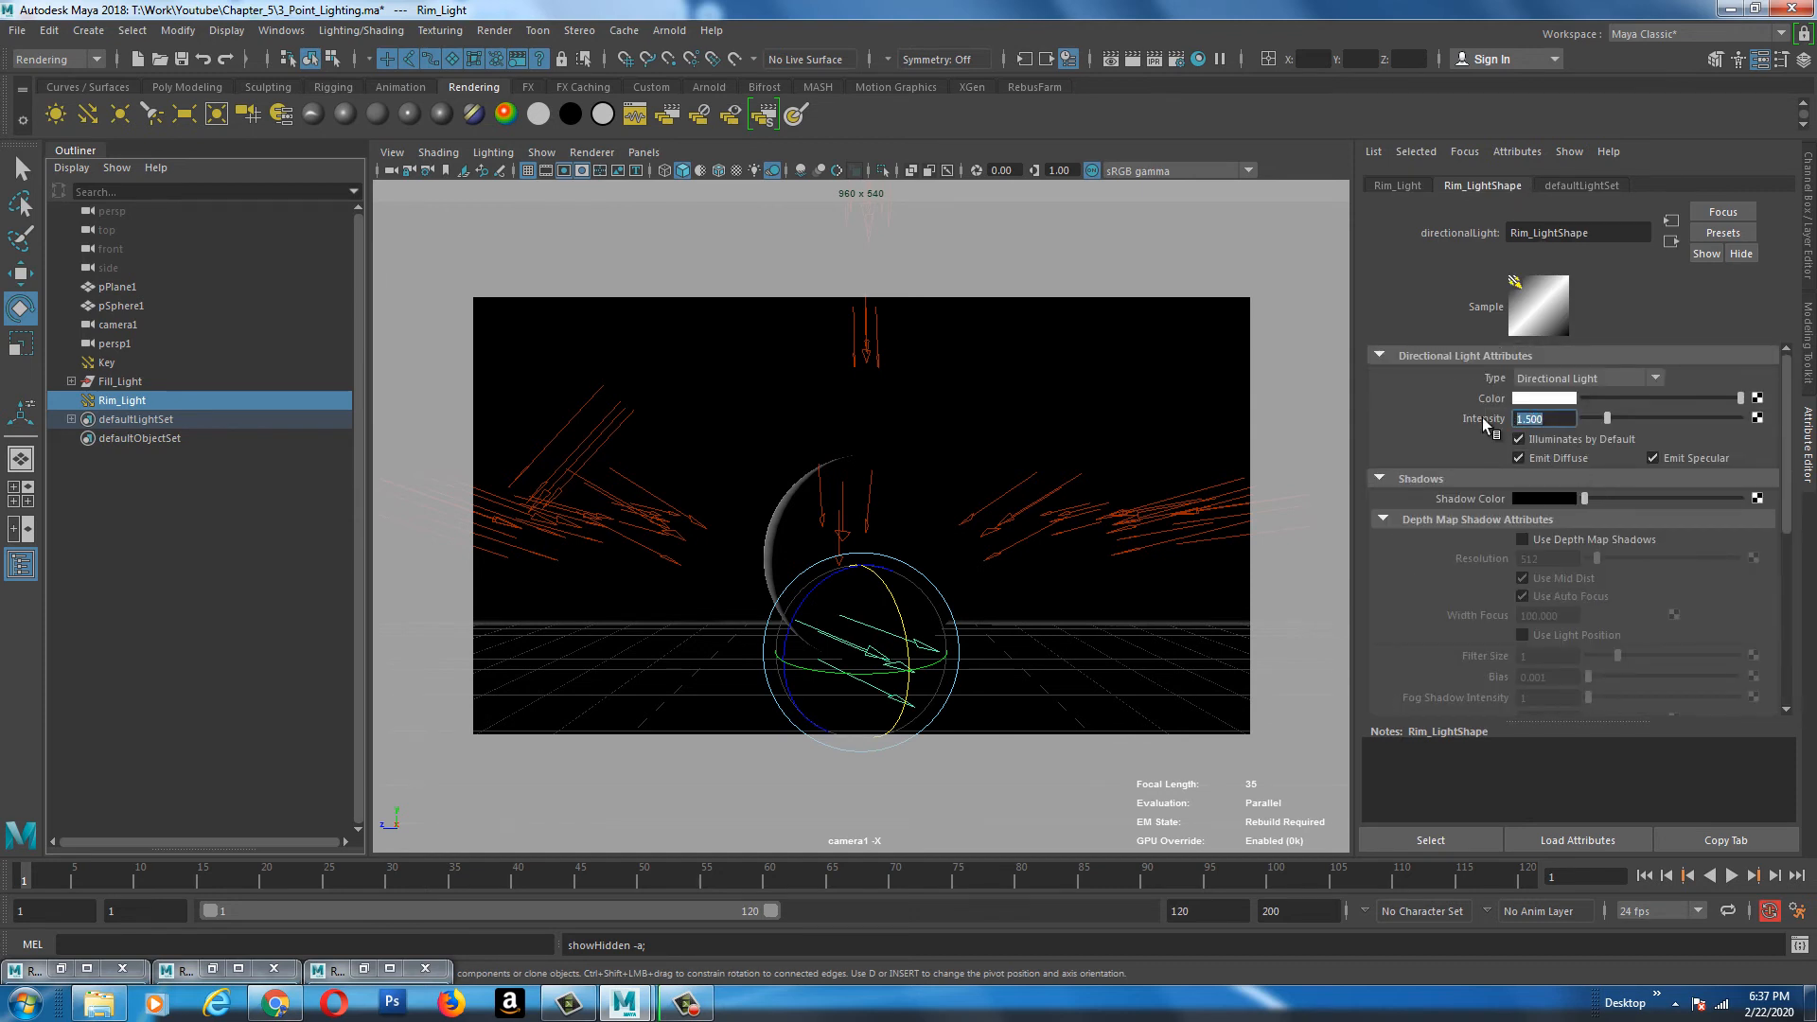
key(Return)
drag(847, 673, 851, 669)
mouse_move(894, 594)
mouse_down()
mouse_move(866, 665)
mouse_move(896, 619)
mouse_up()
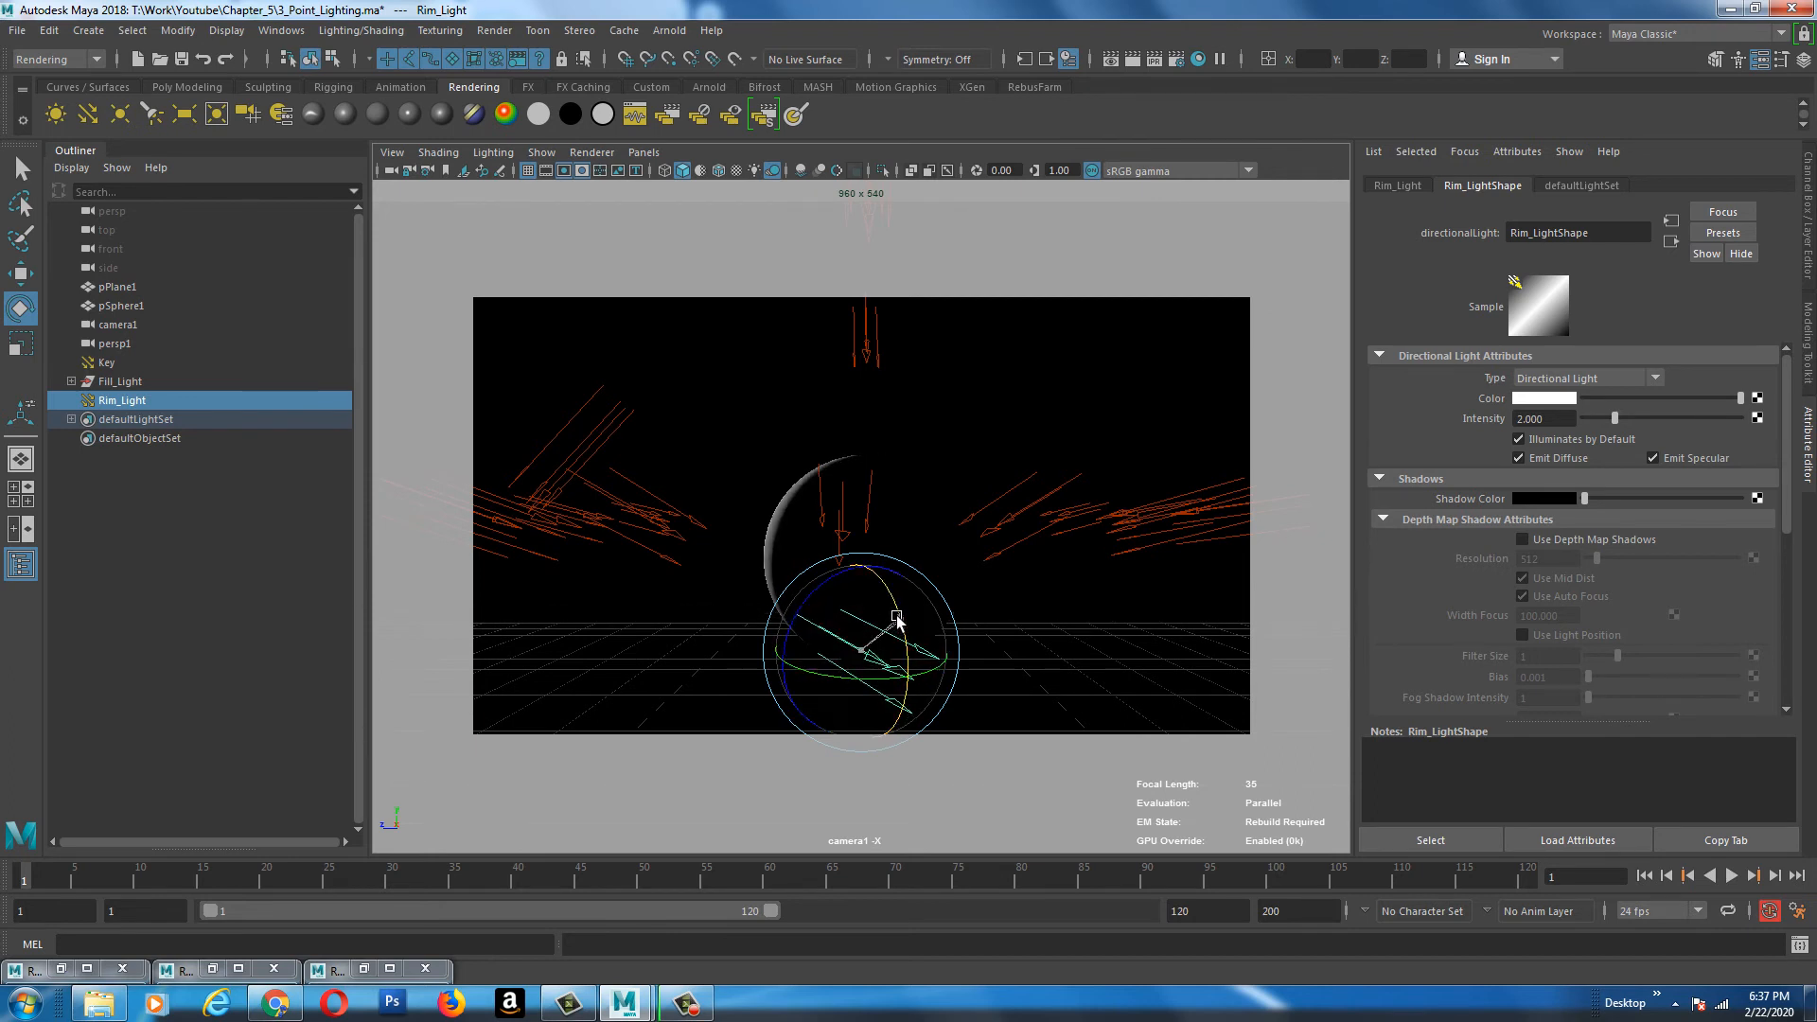
Tint the Key light's color to a pale warm cream
click(106, 363)
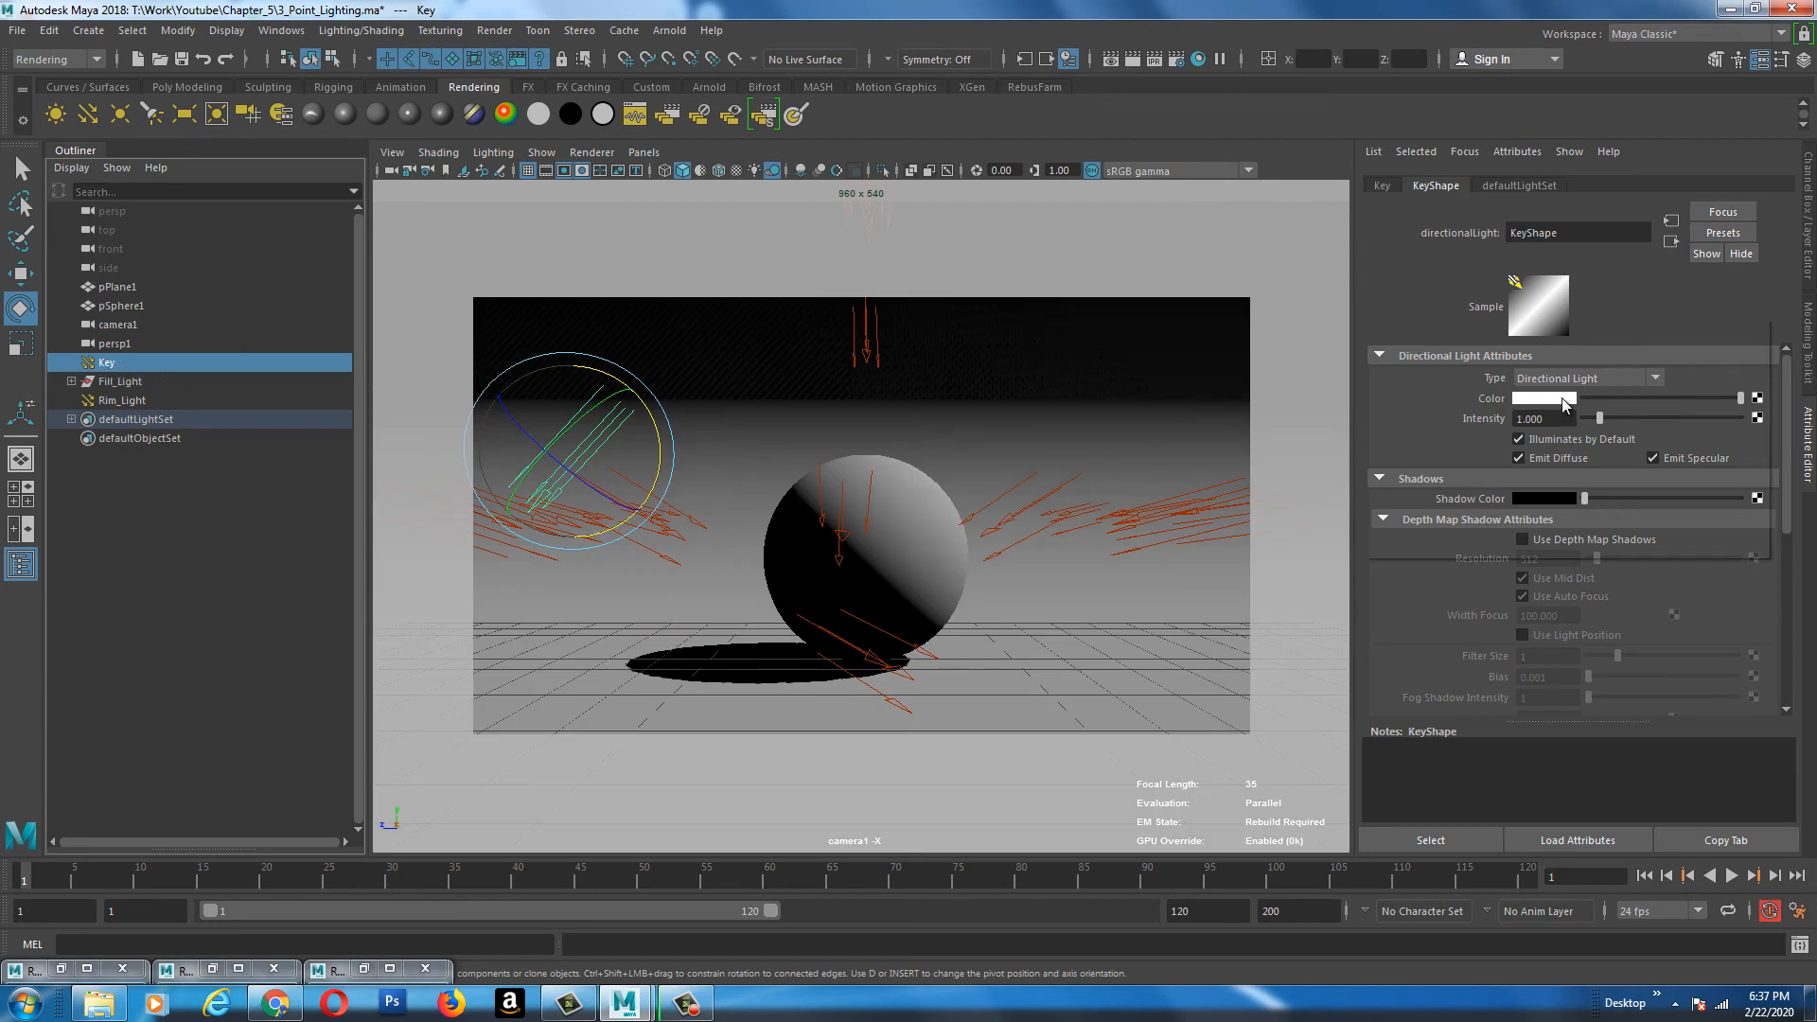
click(1561, 398)
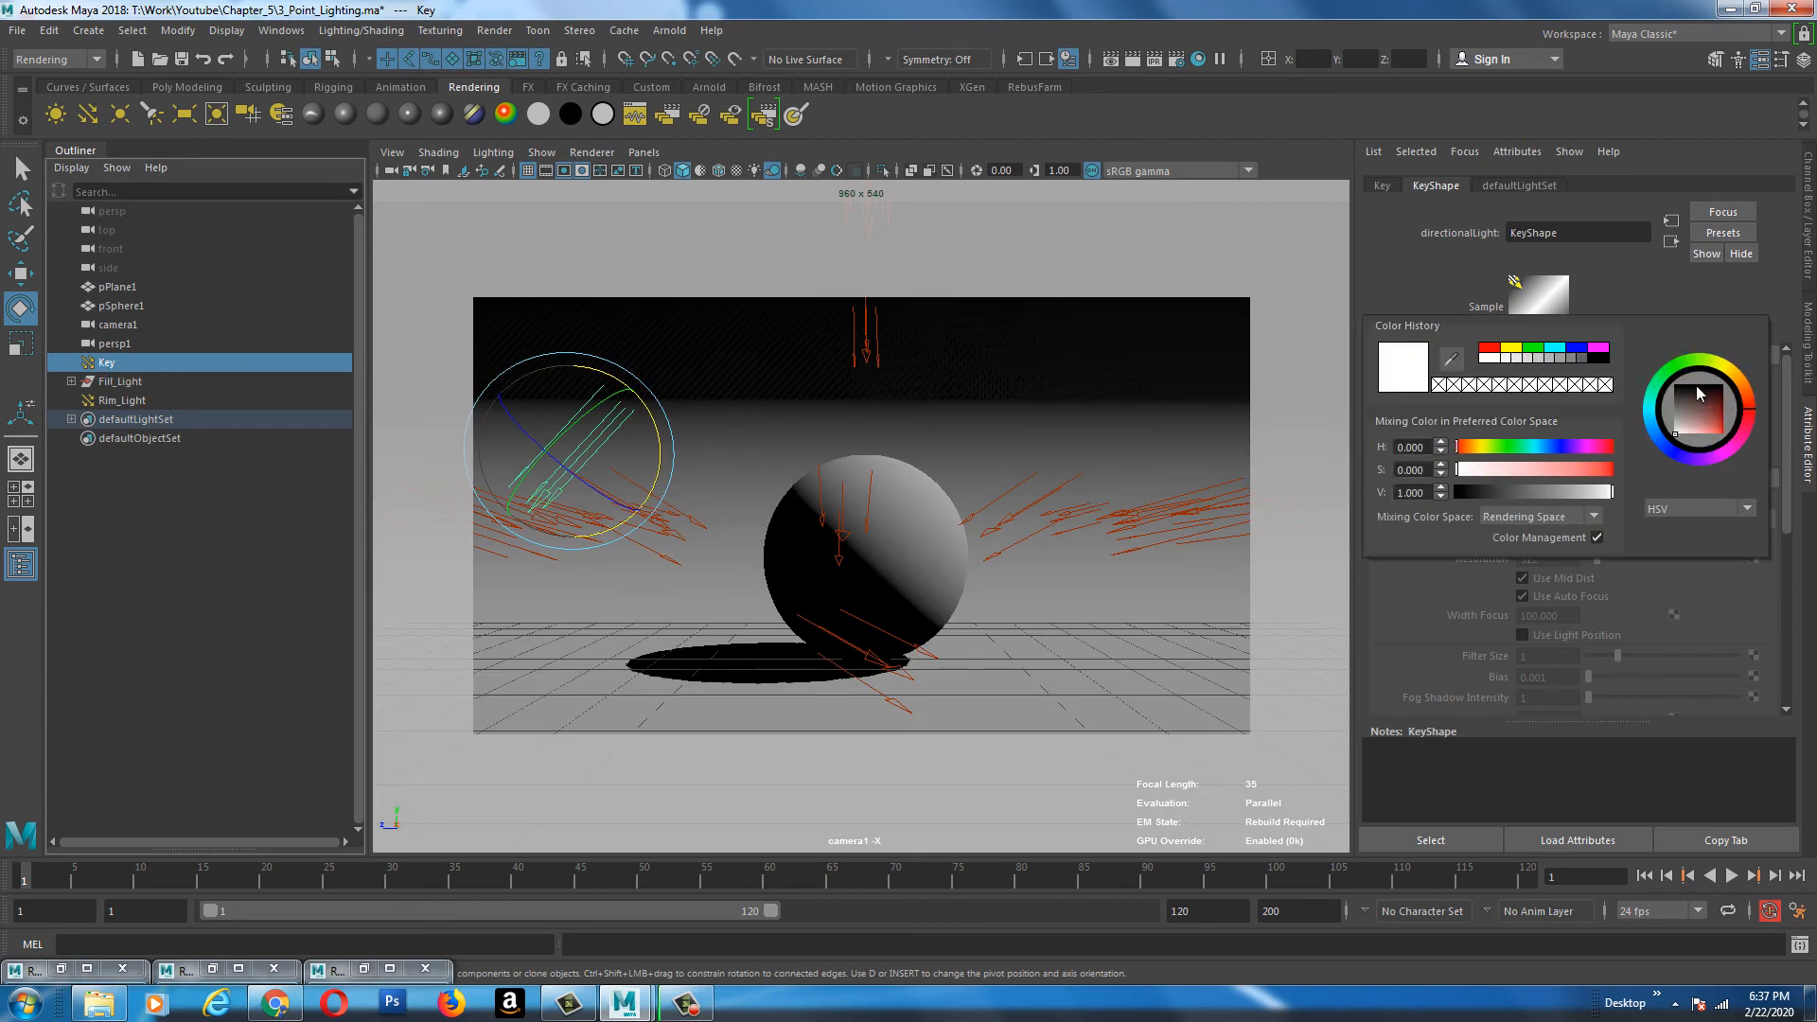
click(1737, 381)
drag(1697, 434, 1689, 440)
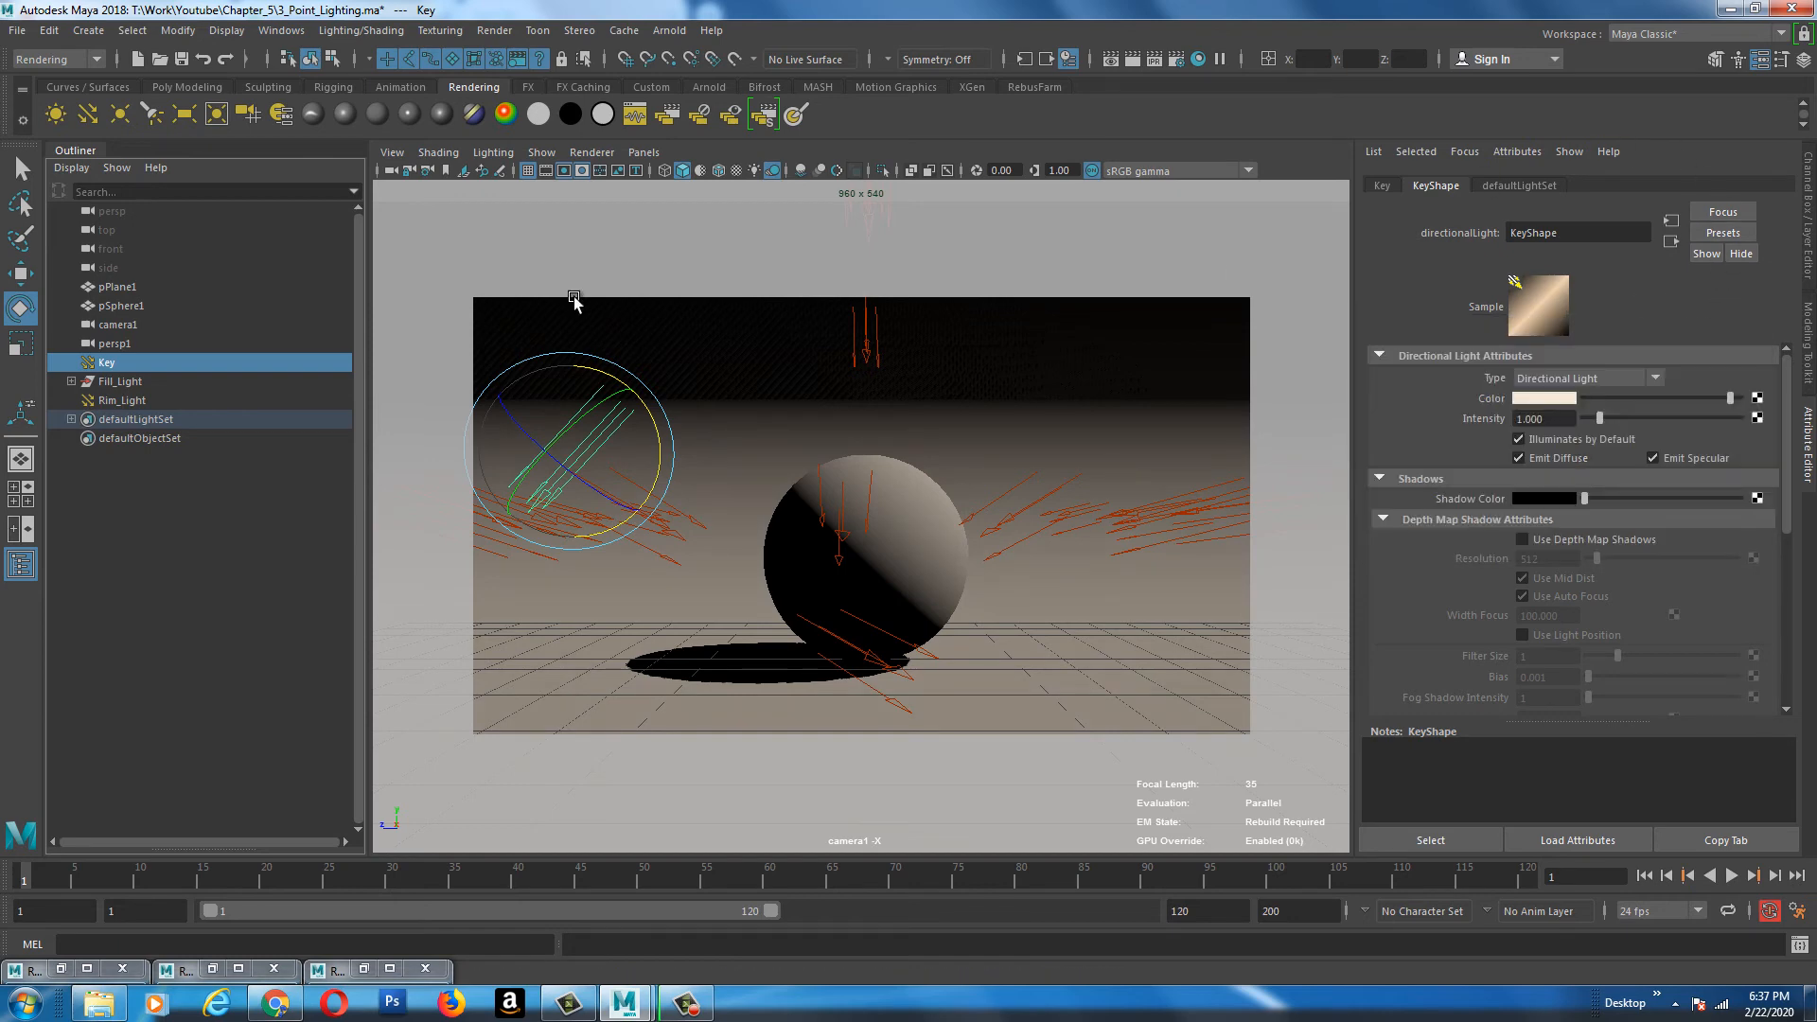
Expand the Fill_Light group and set directionalLight1's color to light blue, about hue 208.8, saturation 0.51, value 1
click(71, 381)
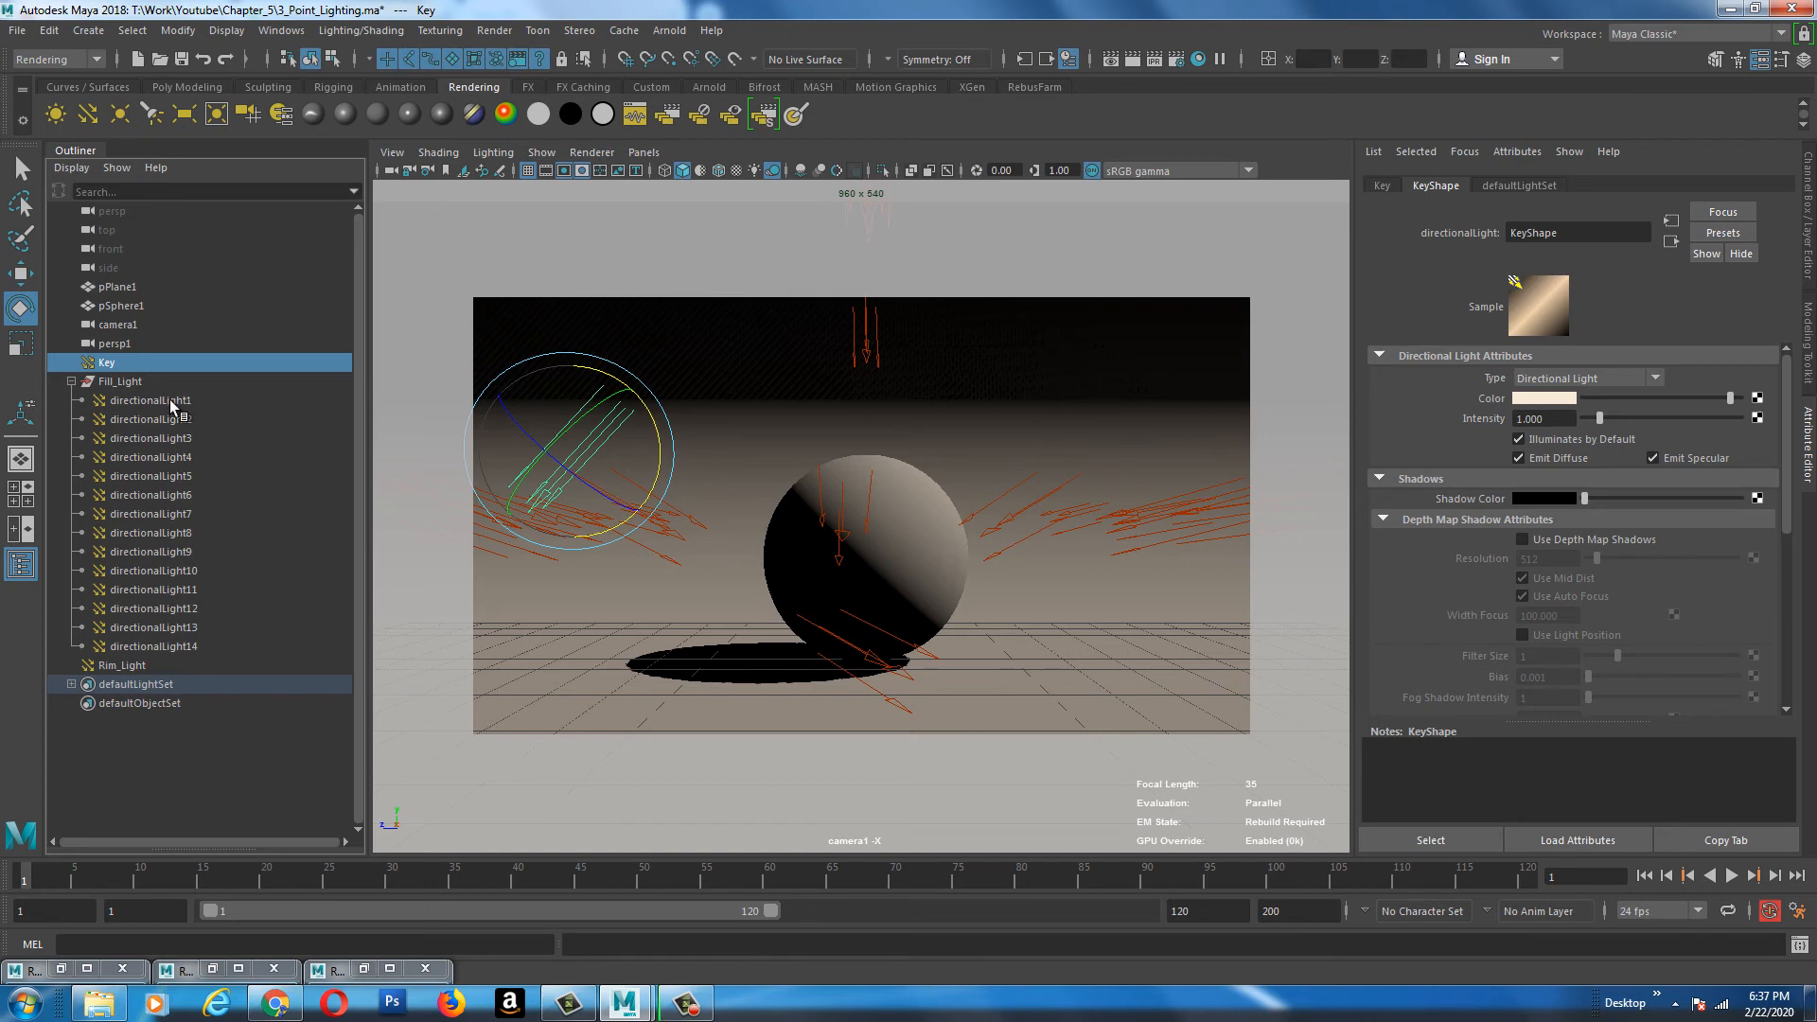
click(170, 402)
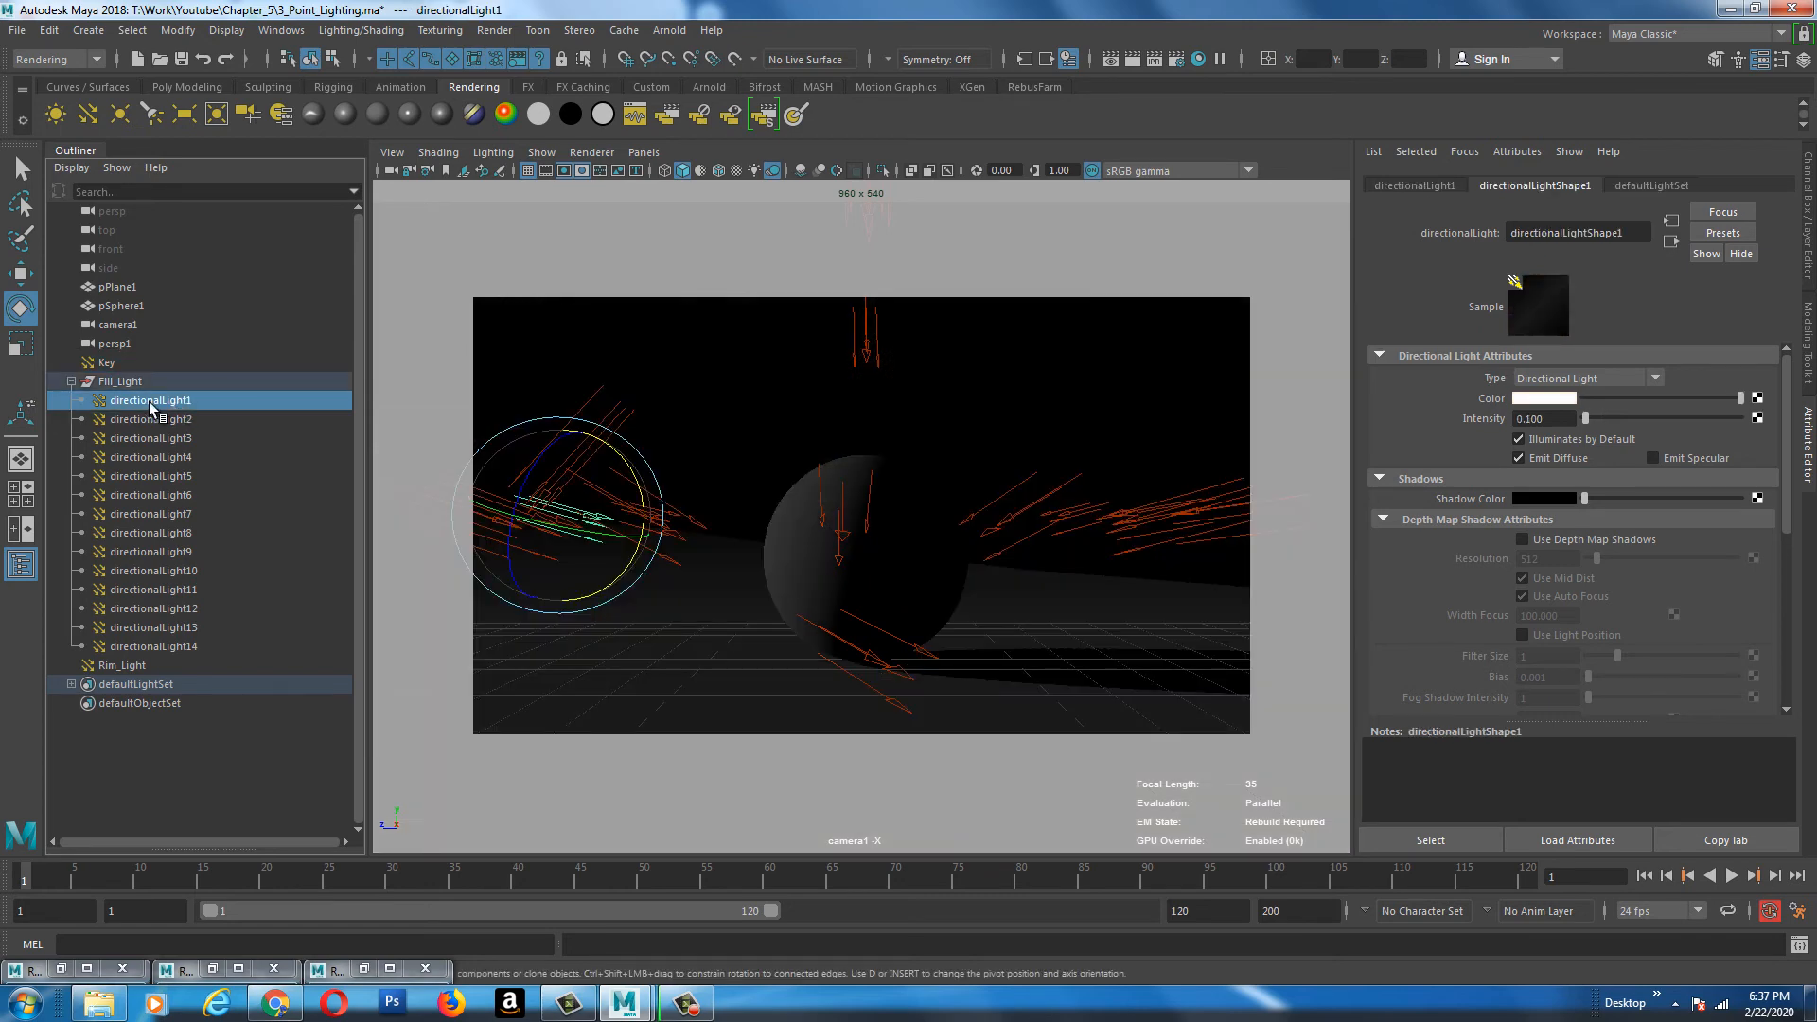
click(1558, 399)
click(1565, 401)
mouse_move(1654, 408)
mouse_down()
mouse_move(1664, 436)
mouse_move(1705, 445)
mouse_up()
click(1691, 436)
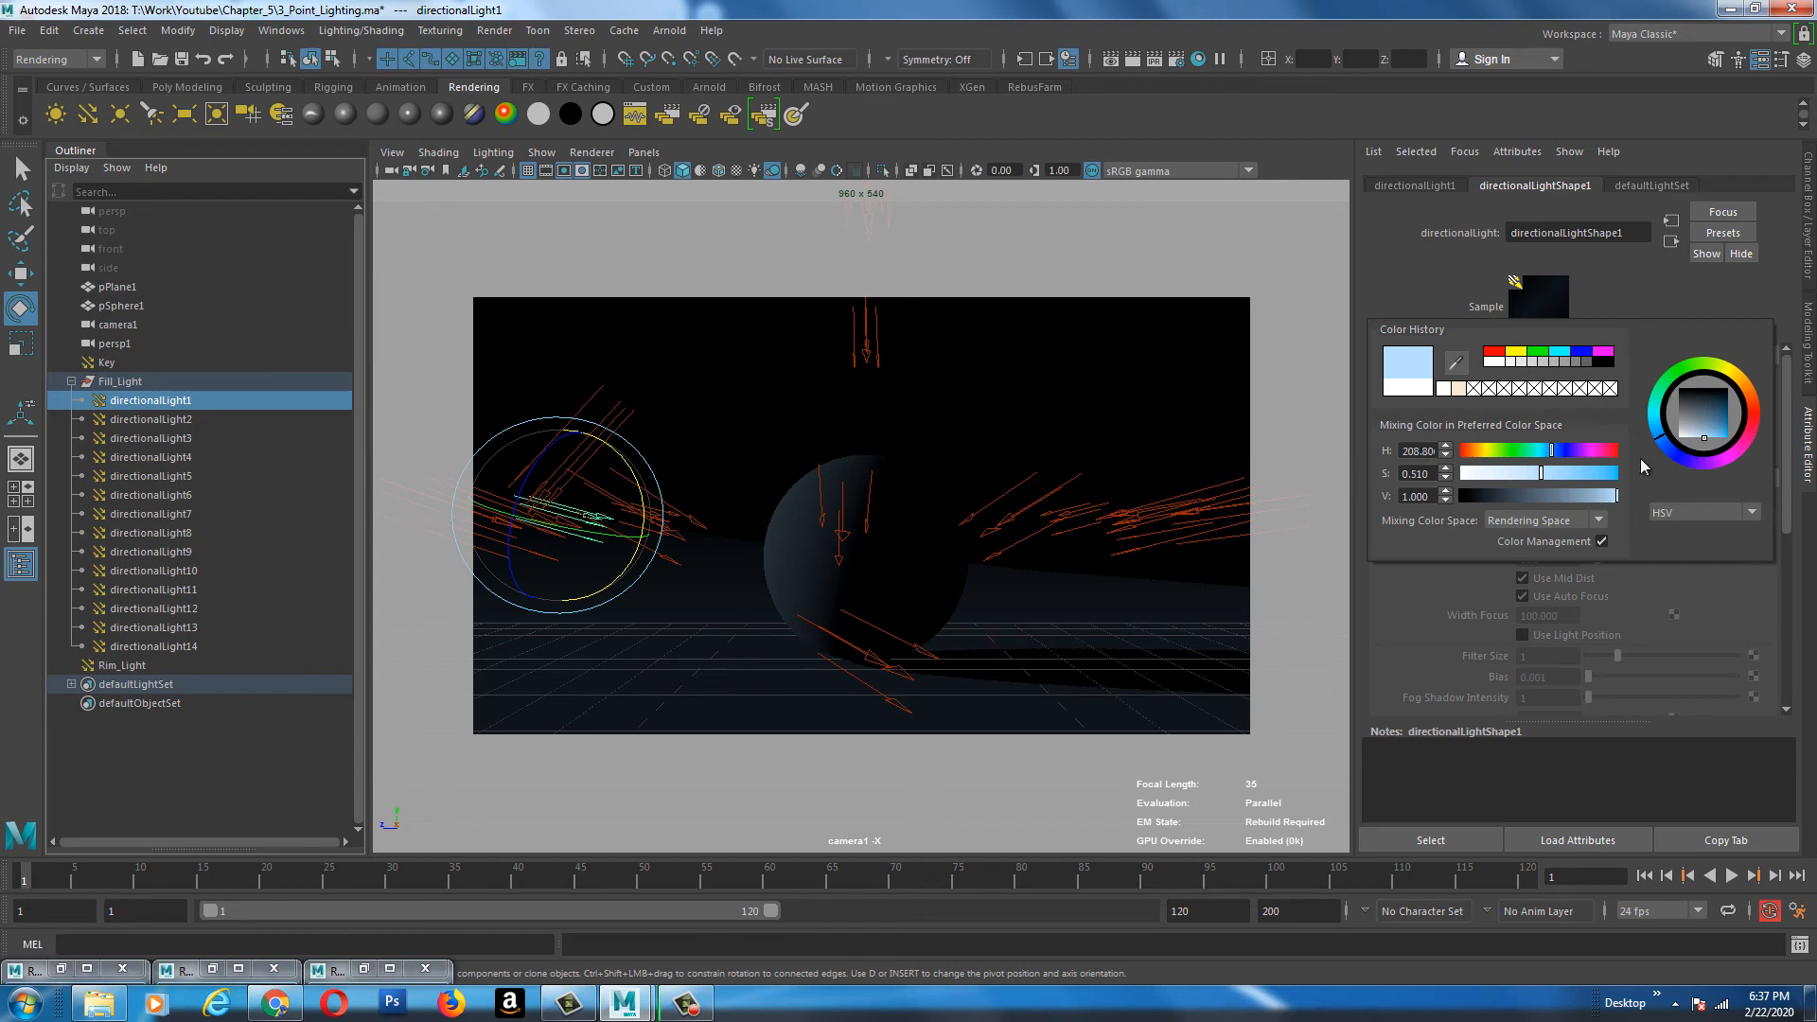
Inspect directionalLight1's color as RGB 0 to 255 and return the color display to HSV
click(1539, 398)
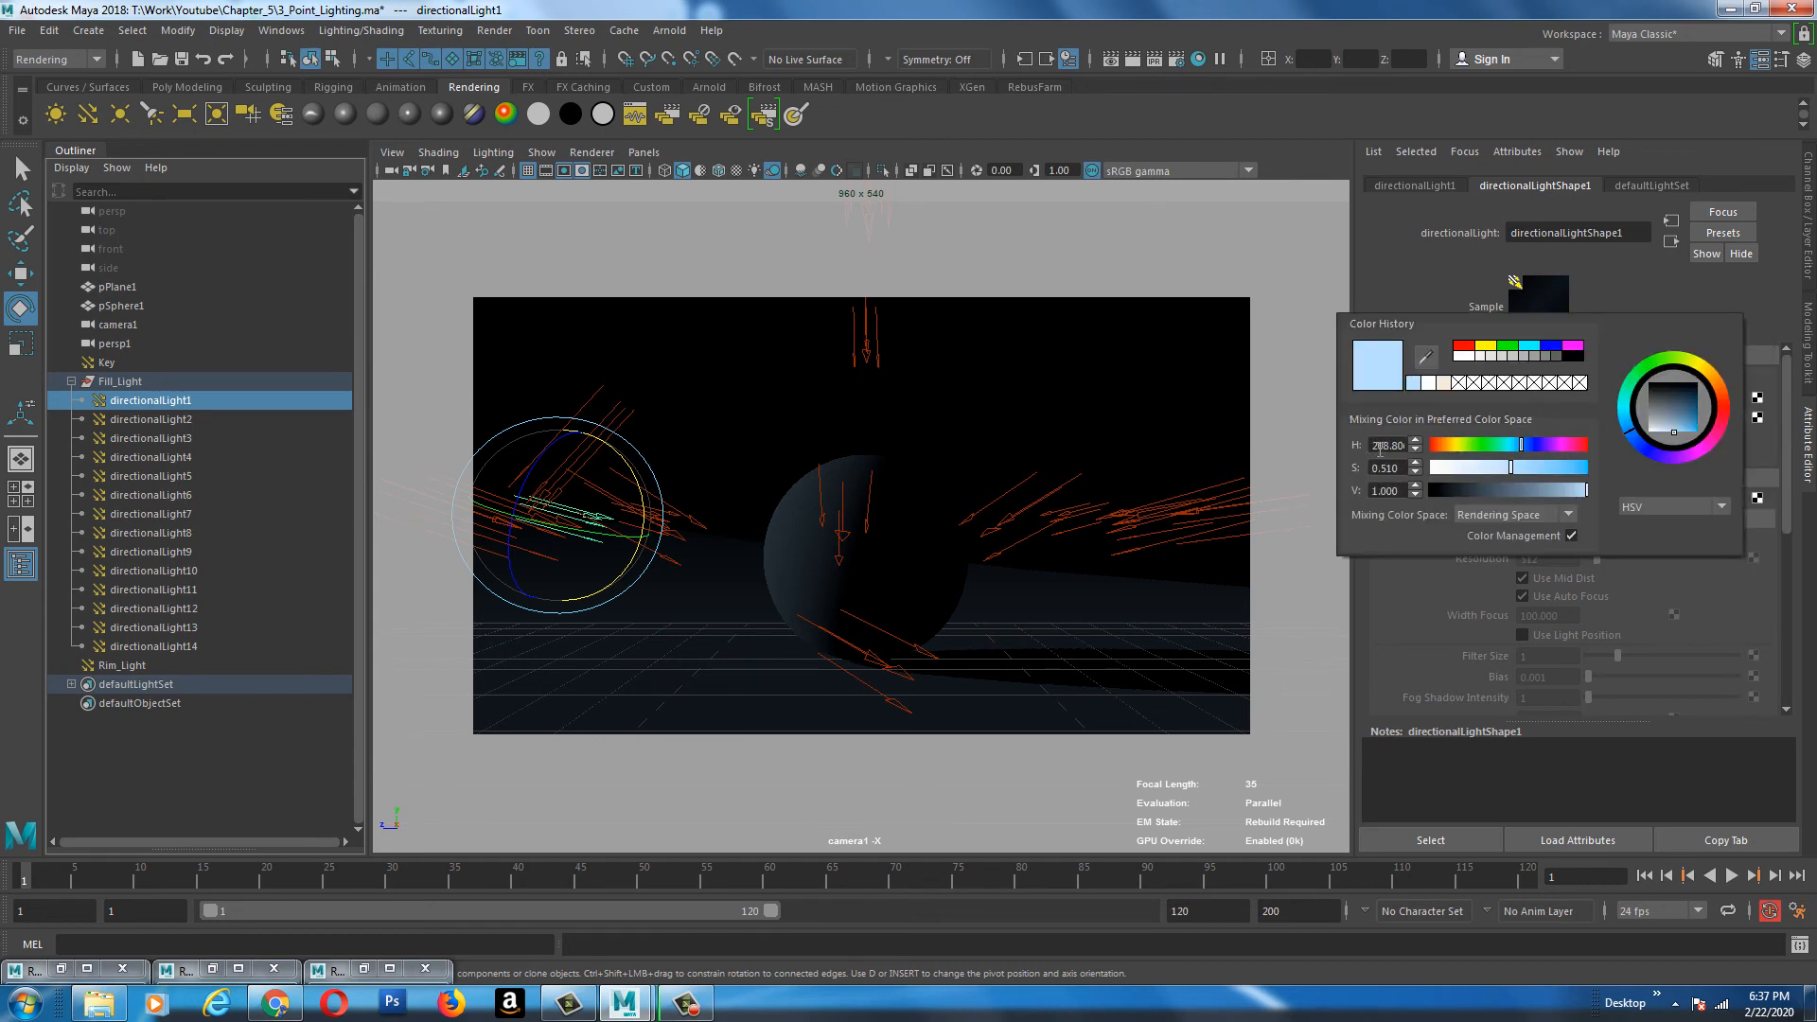
click(1655, 511)
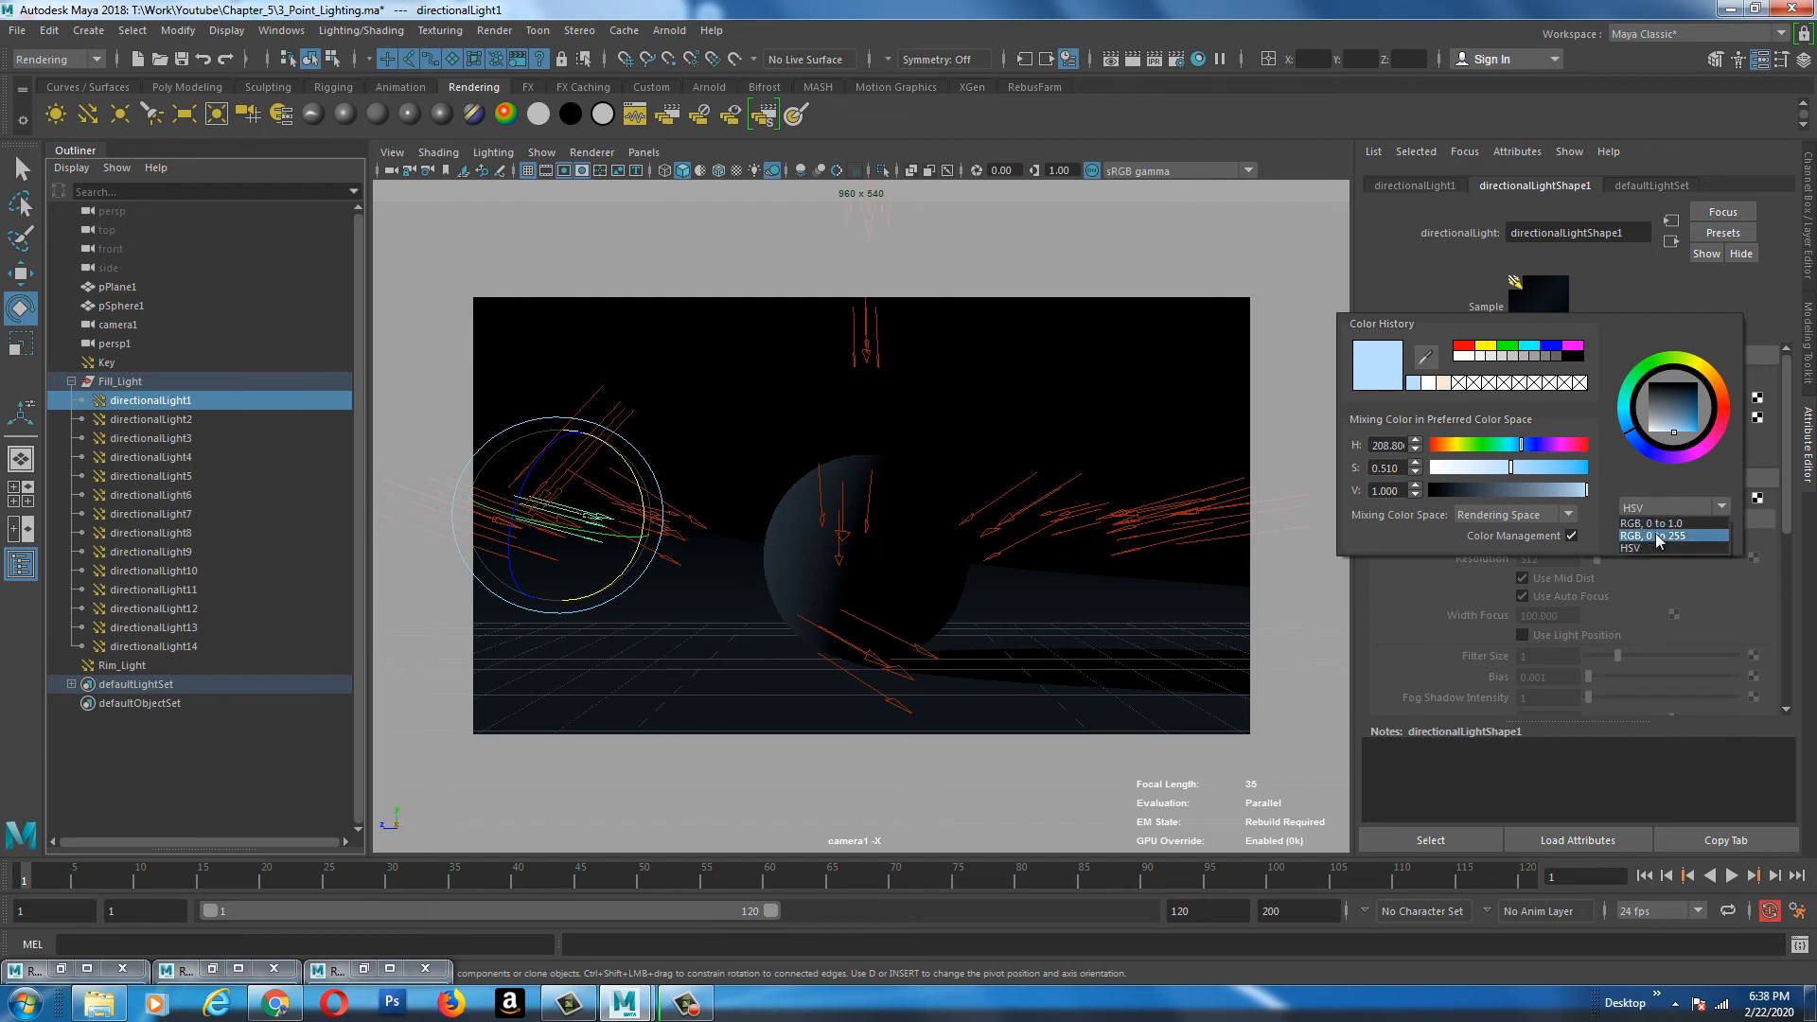
click(1658, 536)
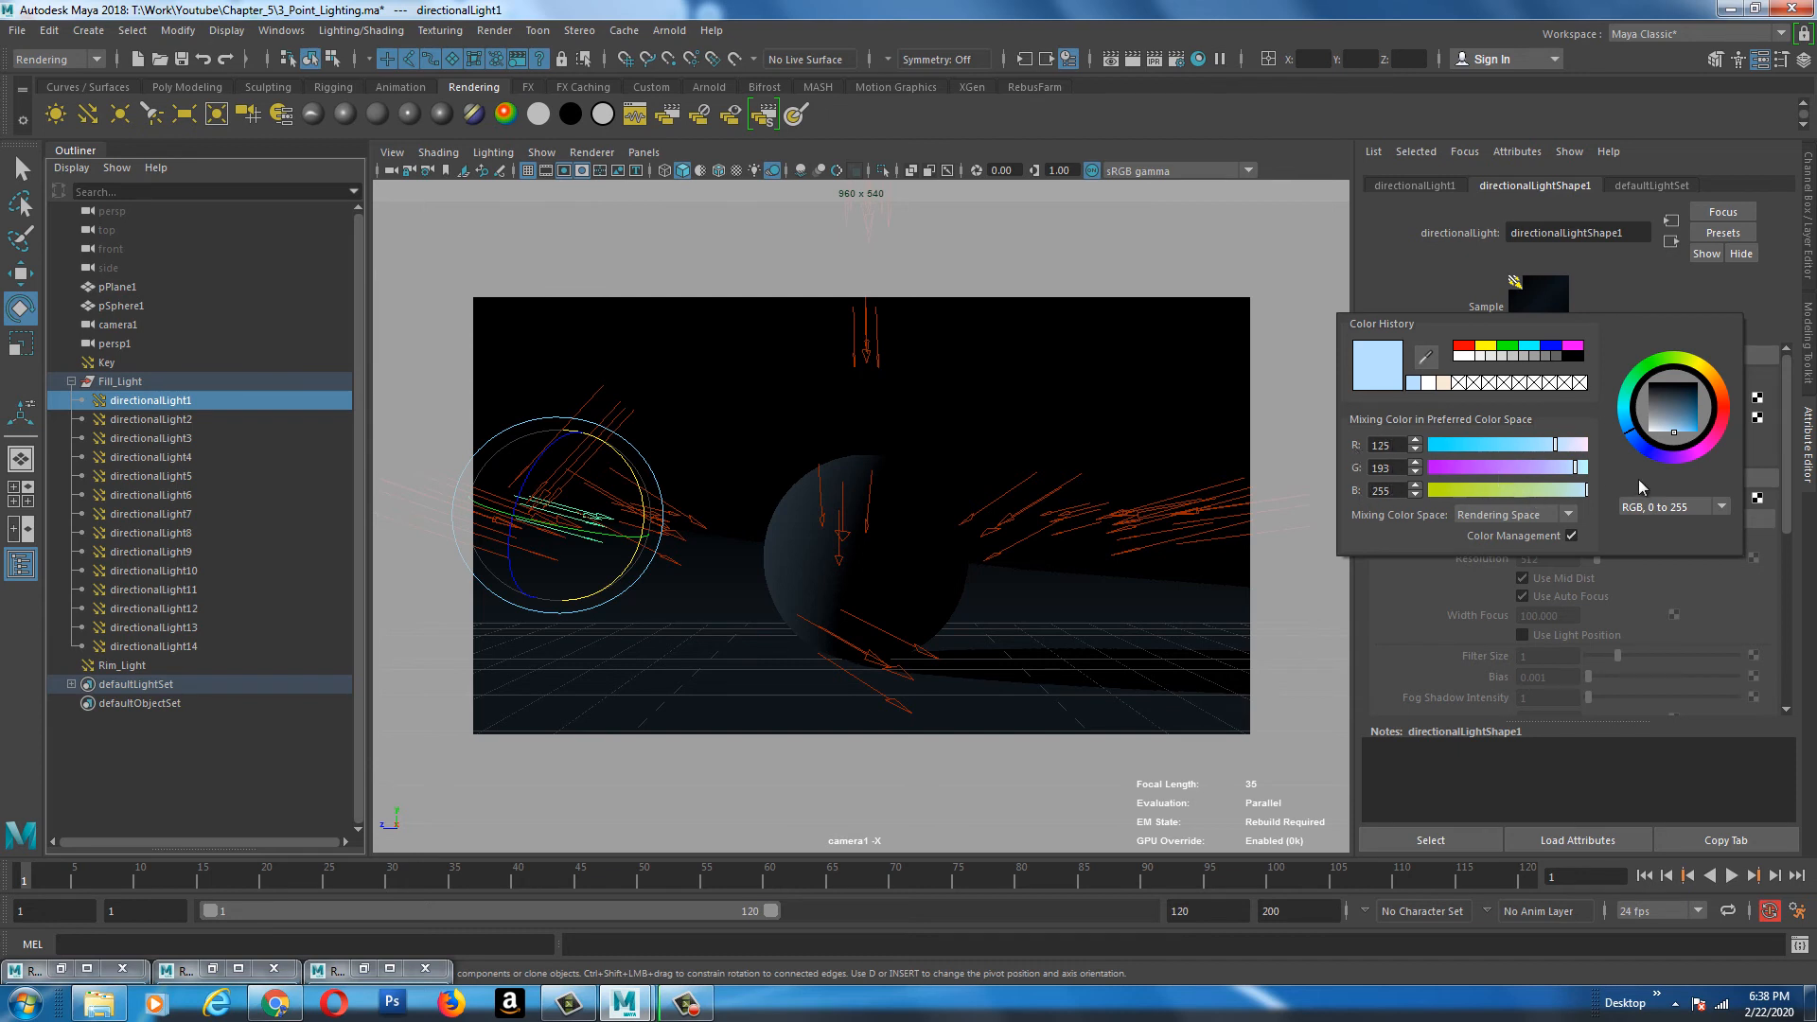
click(1670, 506)
click(1661, 551)
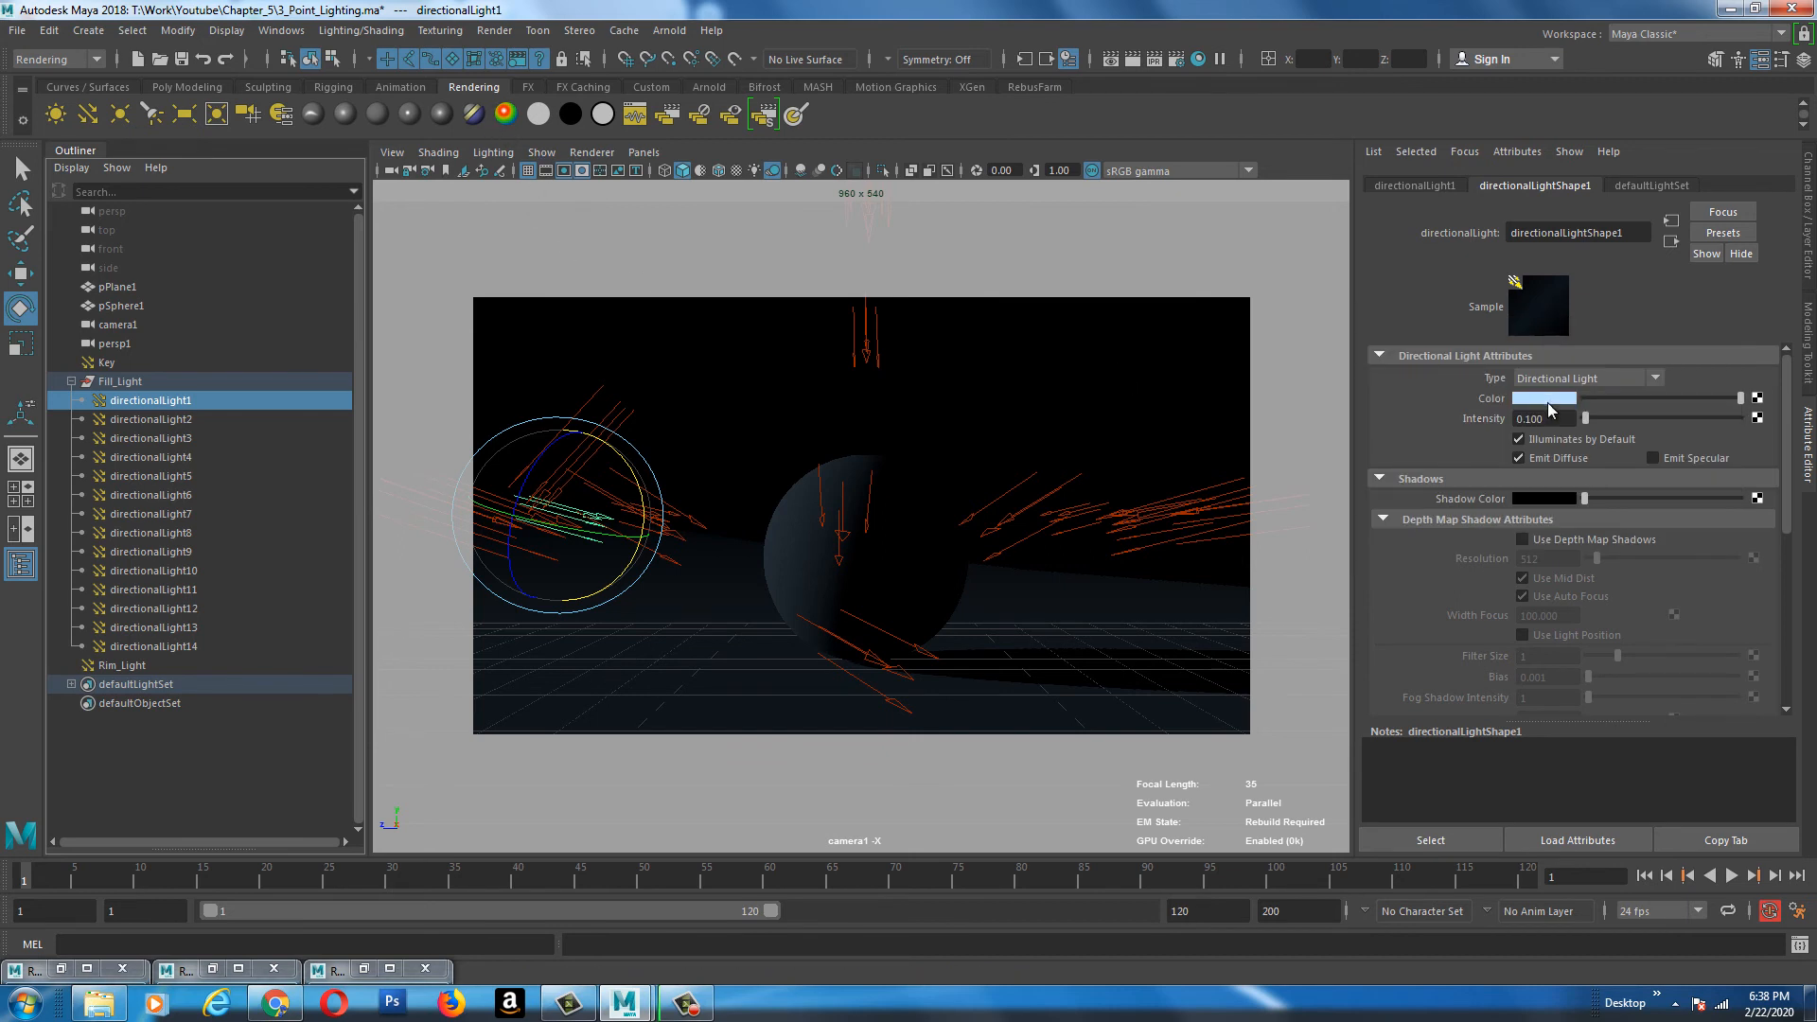
Review directionalLight1's HSV color values and compare the light with directionalLight2
click(1550, 398)
click(1542, 401)
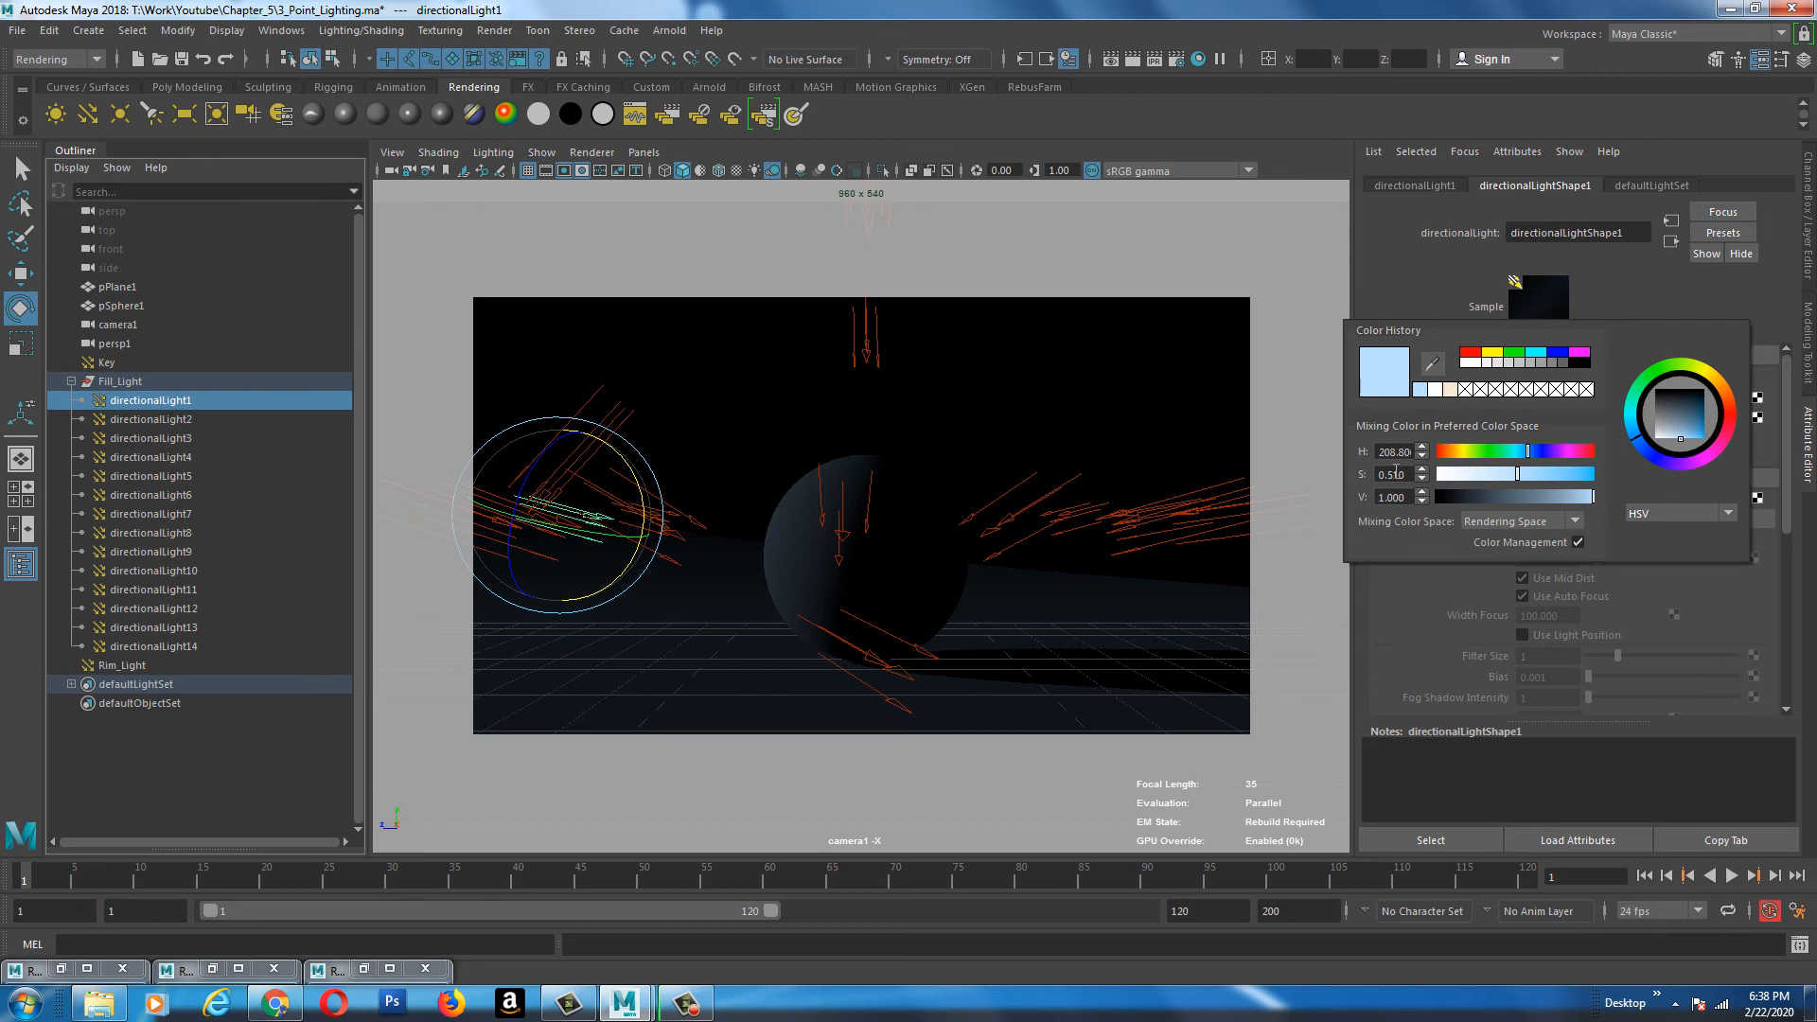
click(189, 421)
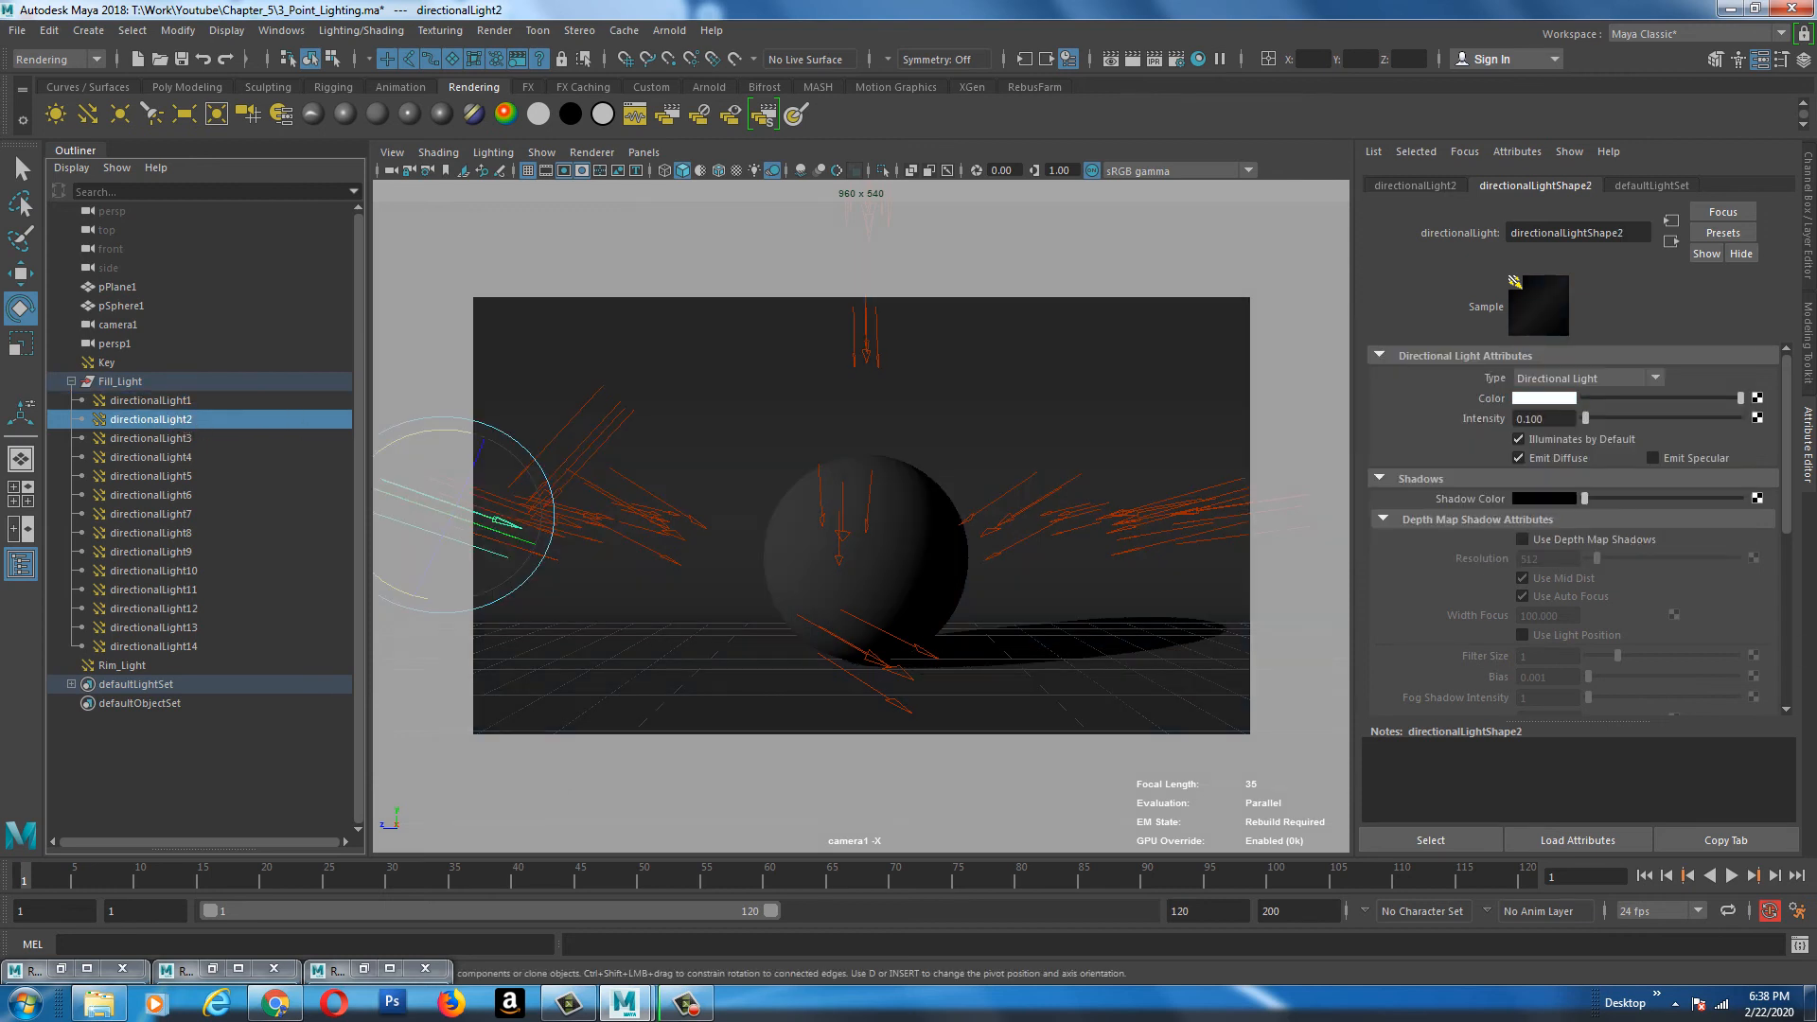
click(152, 402)
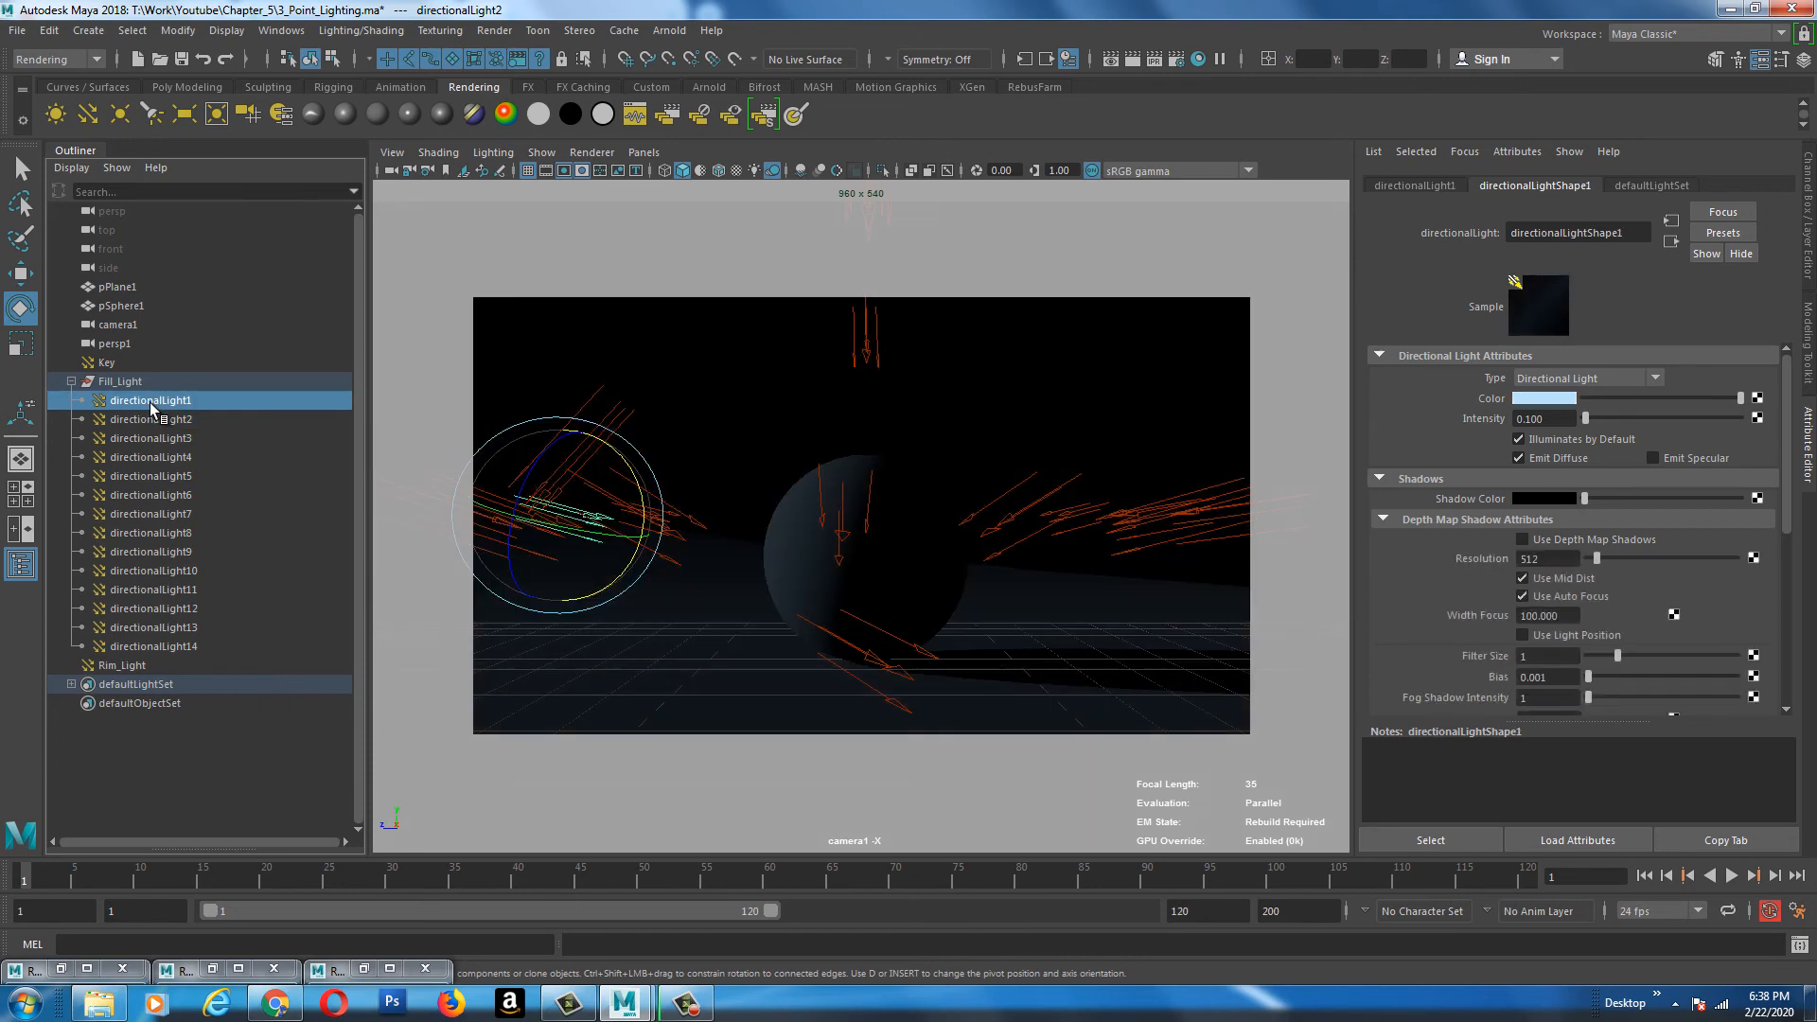
click(1550, 399)
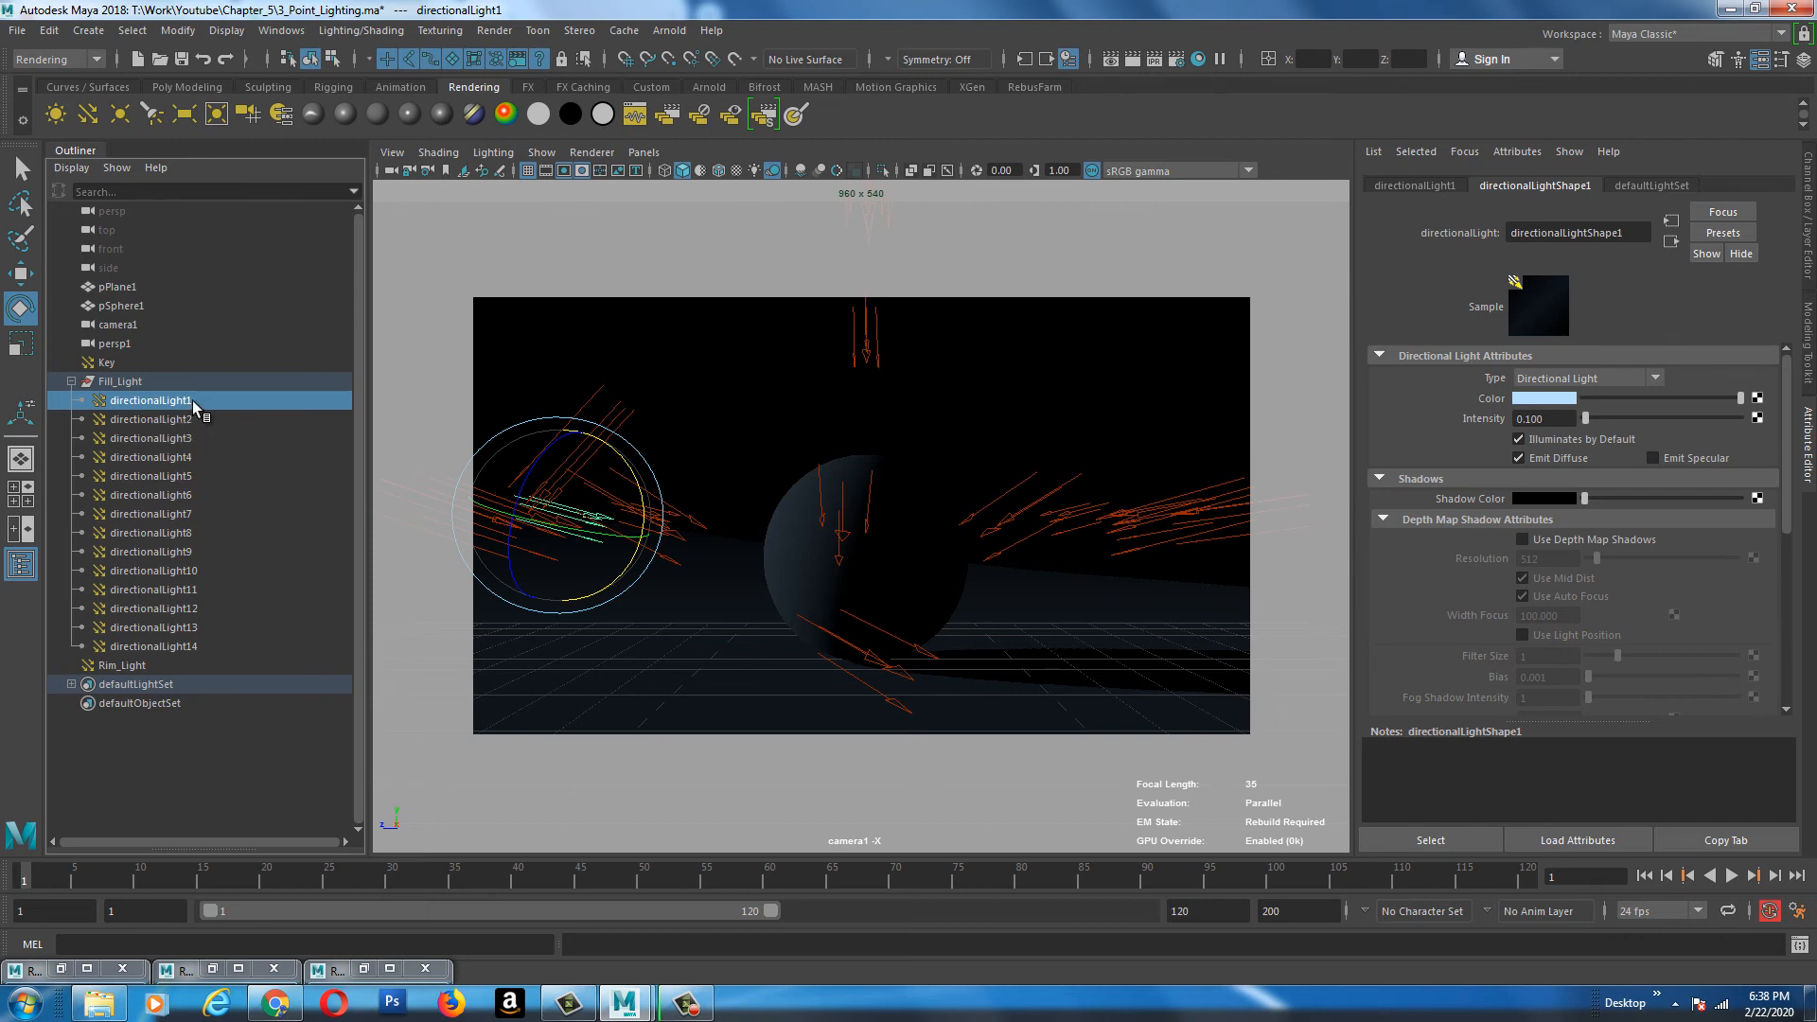
Select directionalLight1 through directionalLight14 and show their shape keyable attributes in the Attribute Spread Sheet, moved clear of the Outliner
shift+click(180, 645)
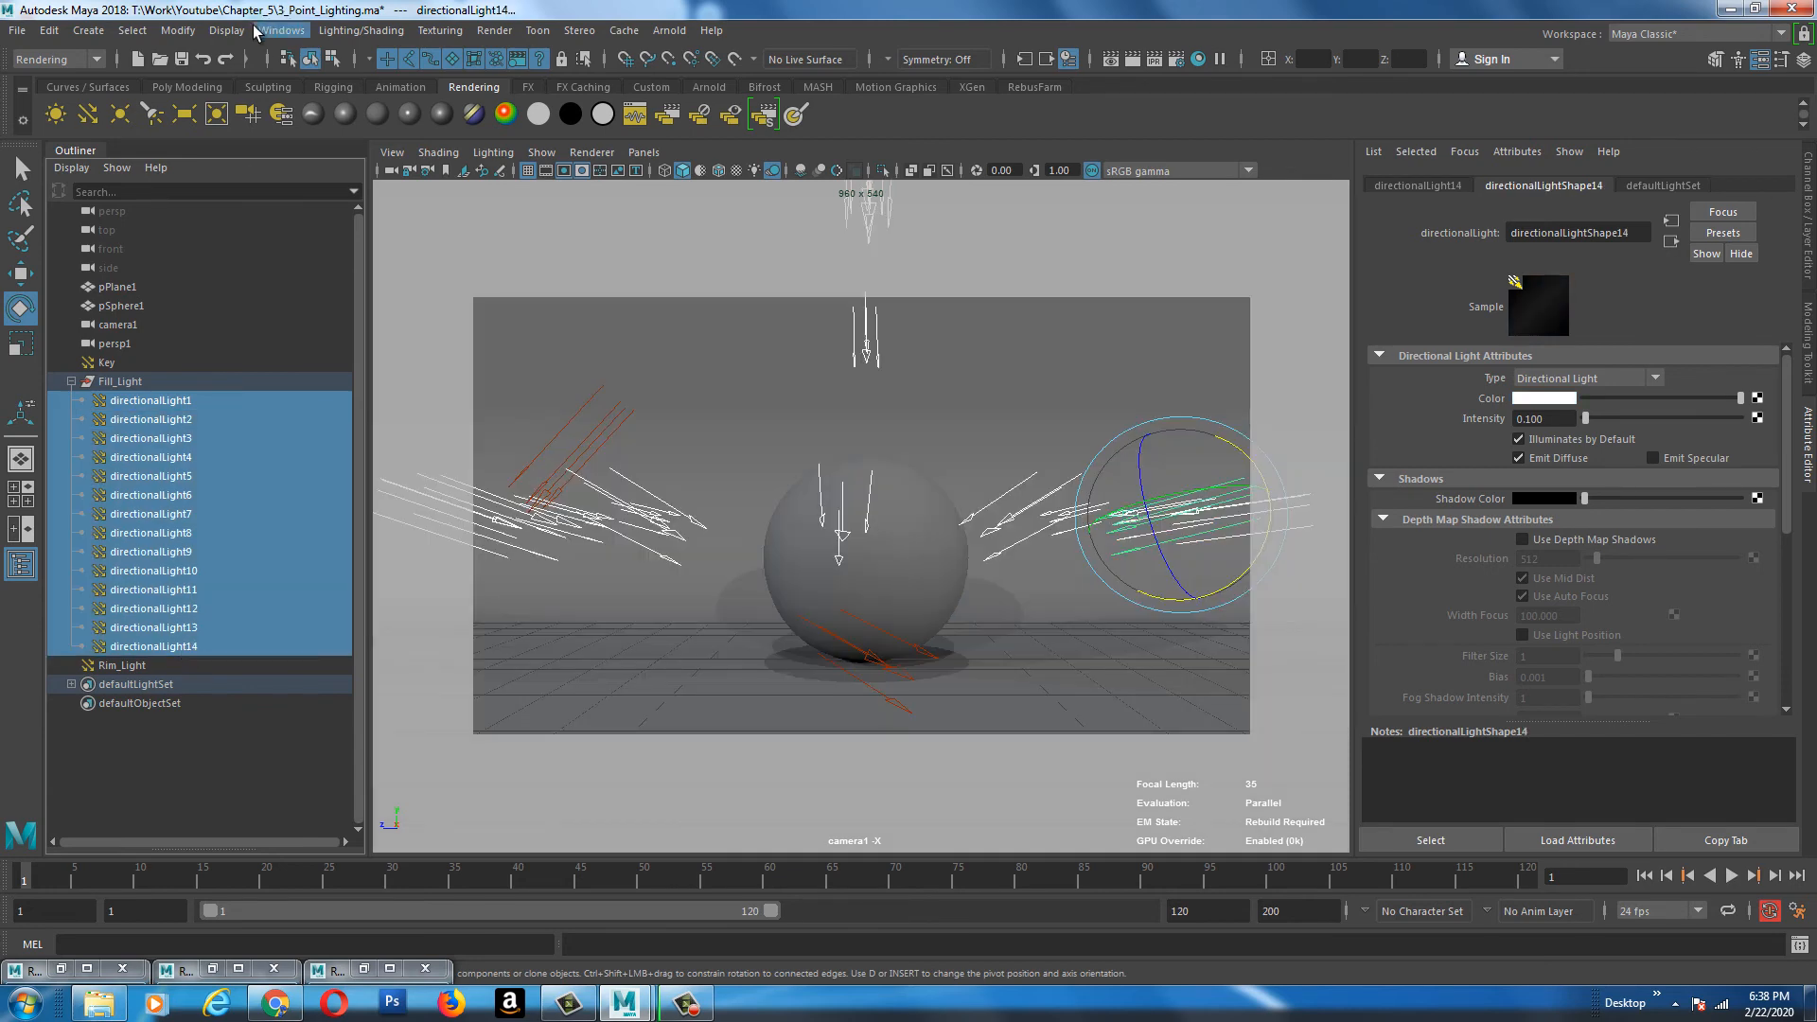
click(282, 31)
mouse_move(331, 97)
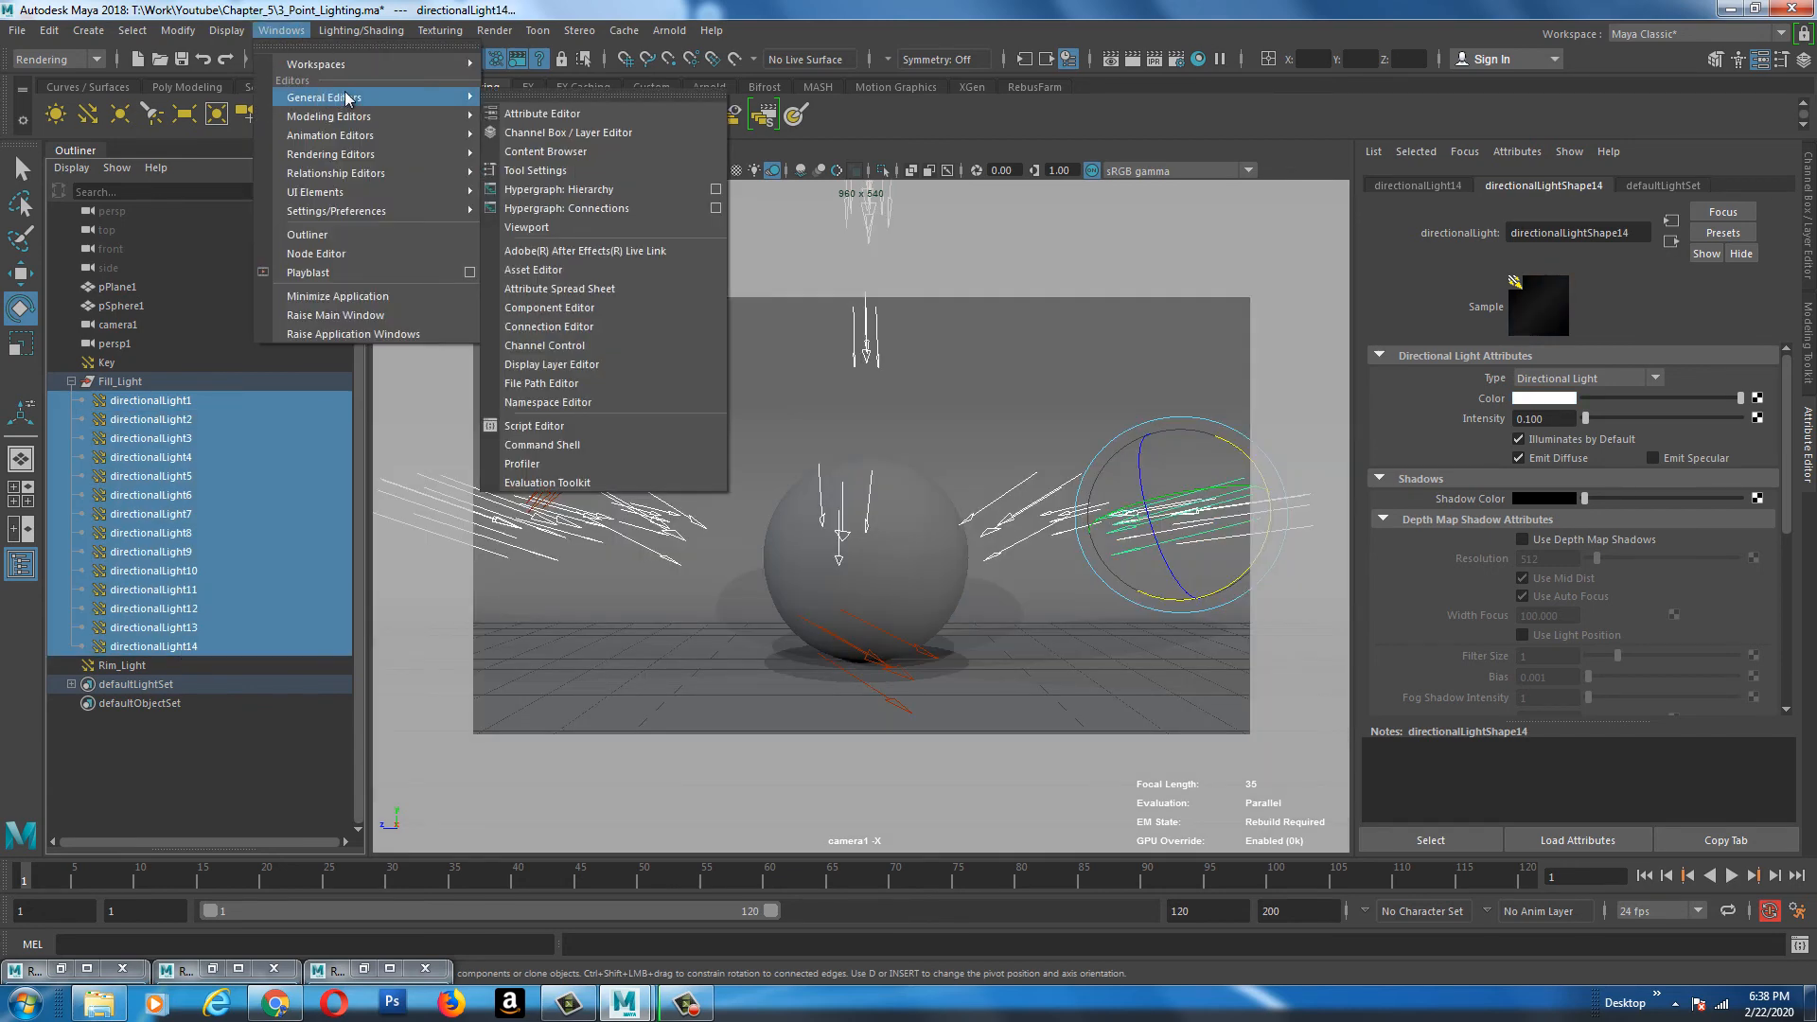
click(575, 291)
drag(424, 171, 650, 171)
click(457, 242)
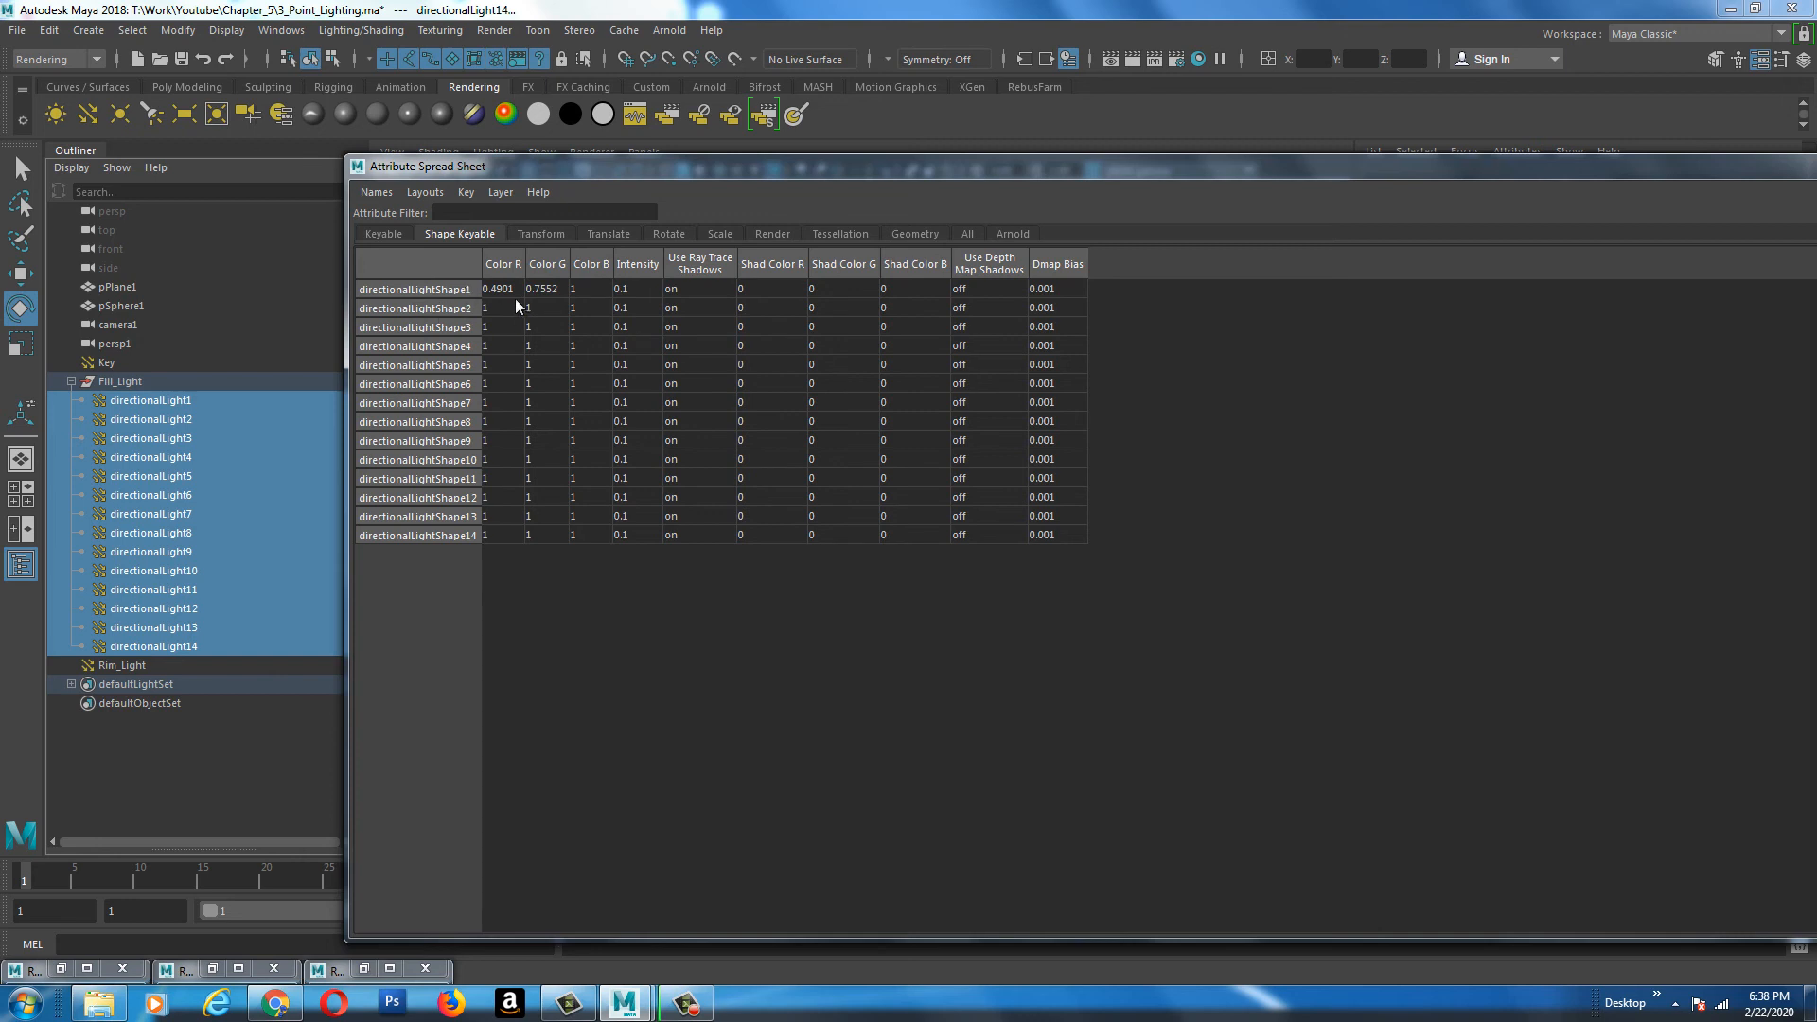
drag(690, 169, 769, 169)
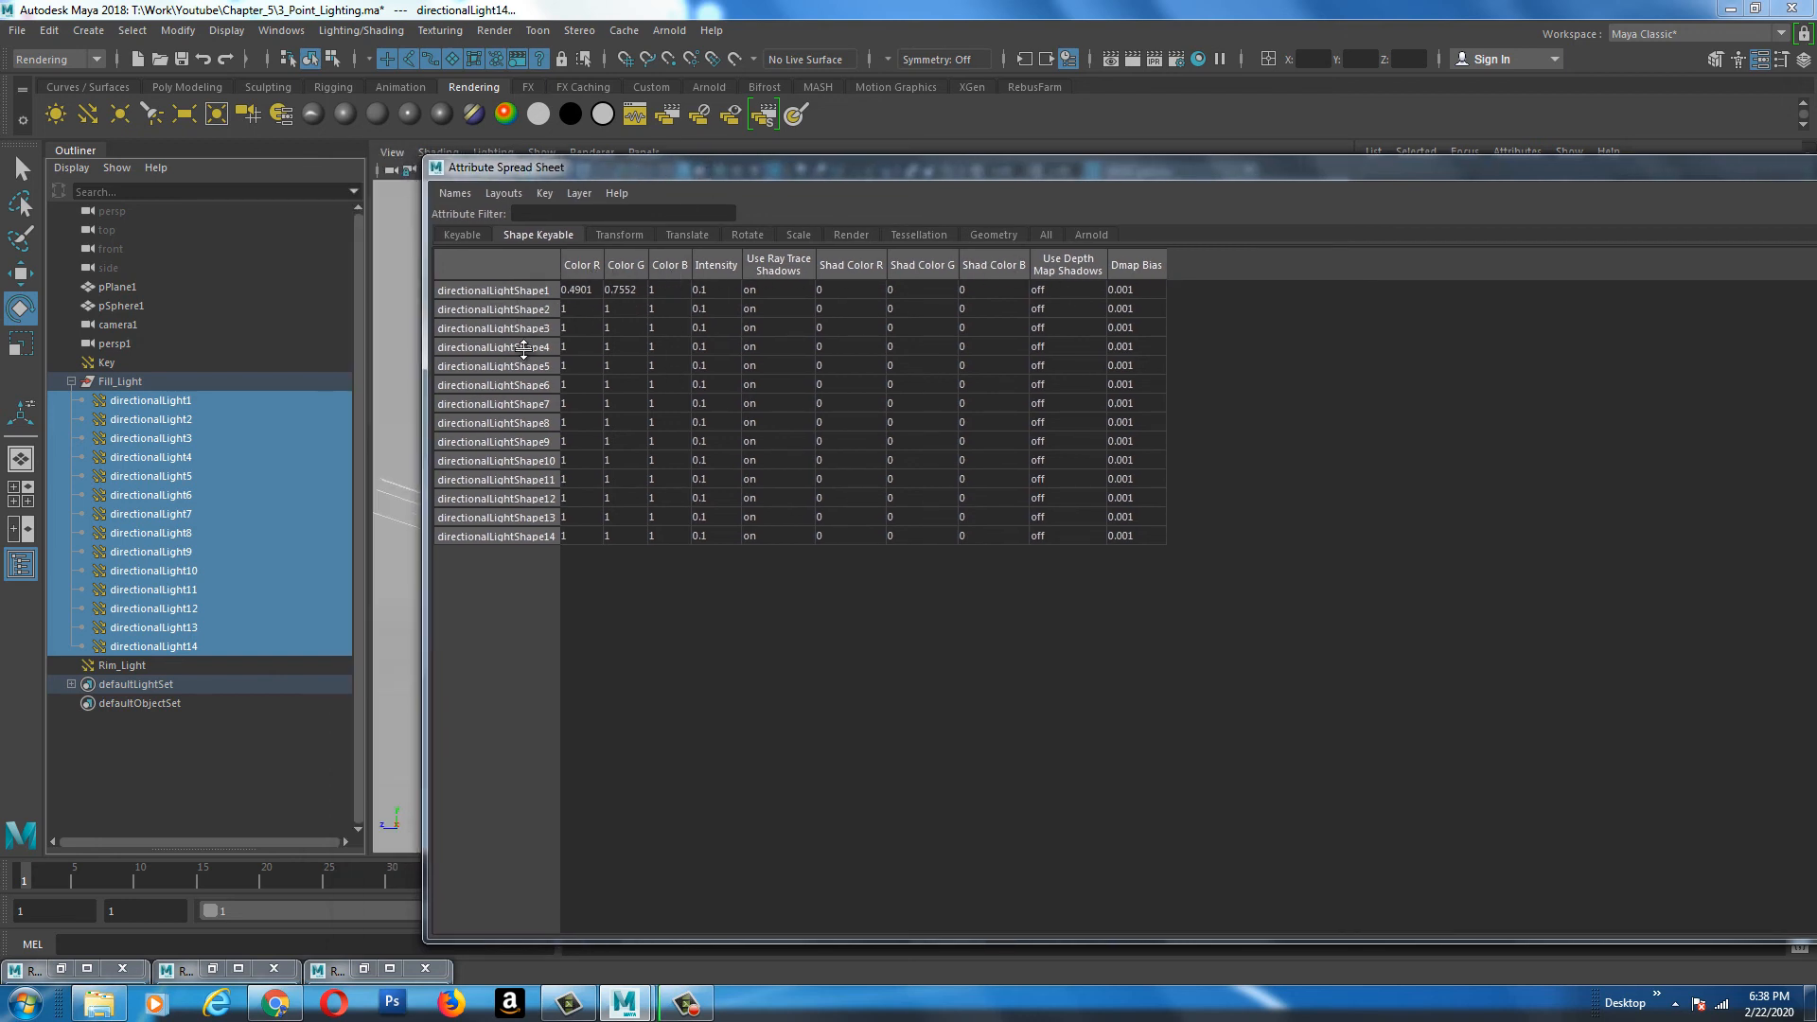
Copy directionalLightShape1's Color R value of 0.4901 to directionalLightShape2 through directionalLightShape14
double_click(586, 292)
click(582, 312)
shift+click(585, 536)
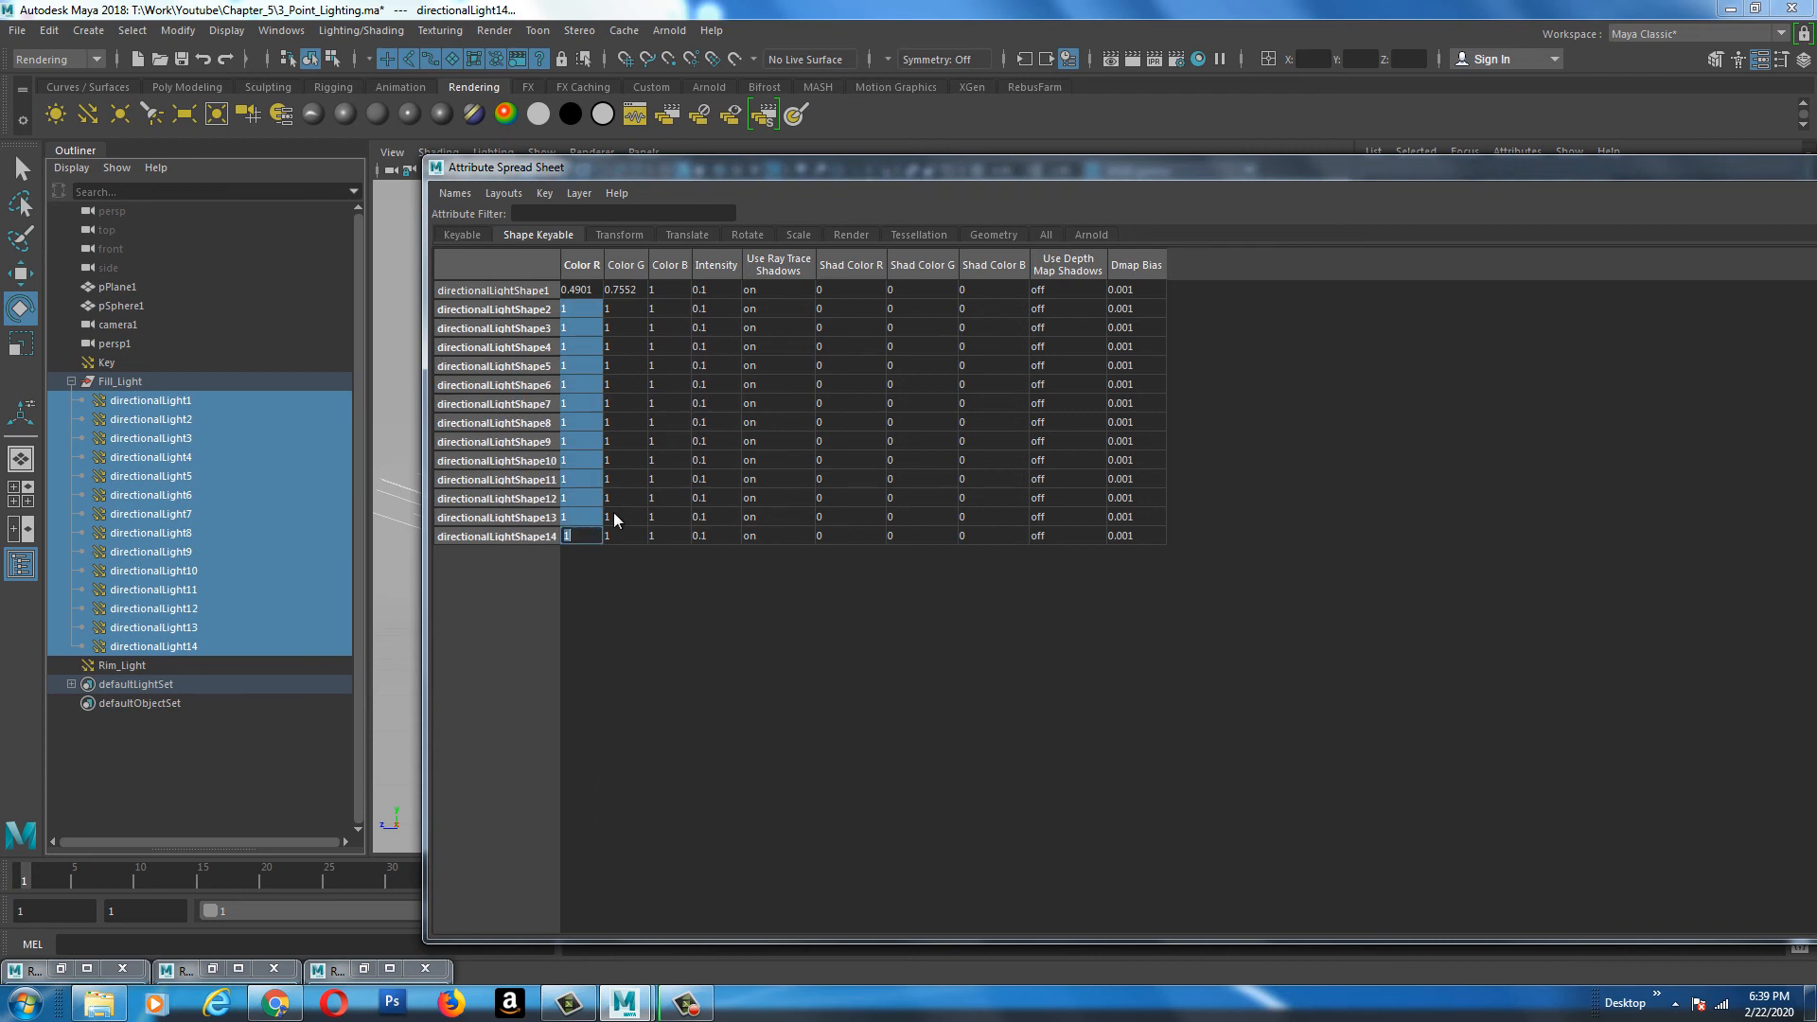
double_click(583, 292)
key(ctrl+c)
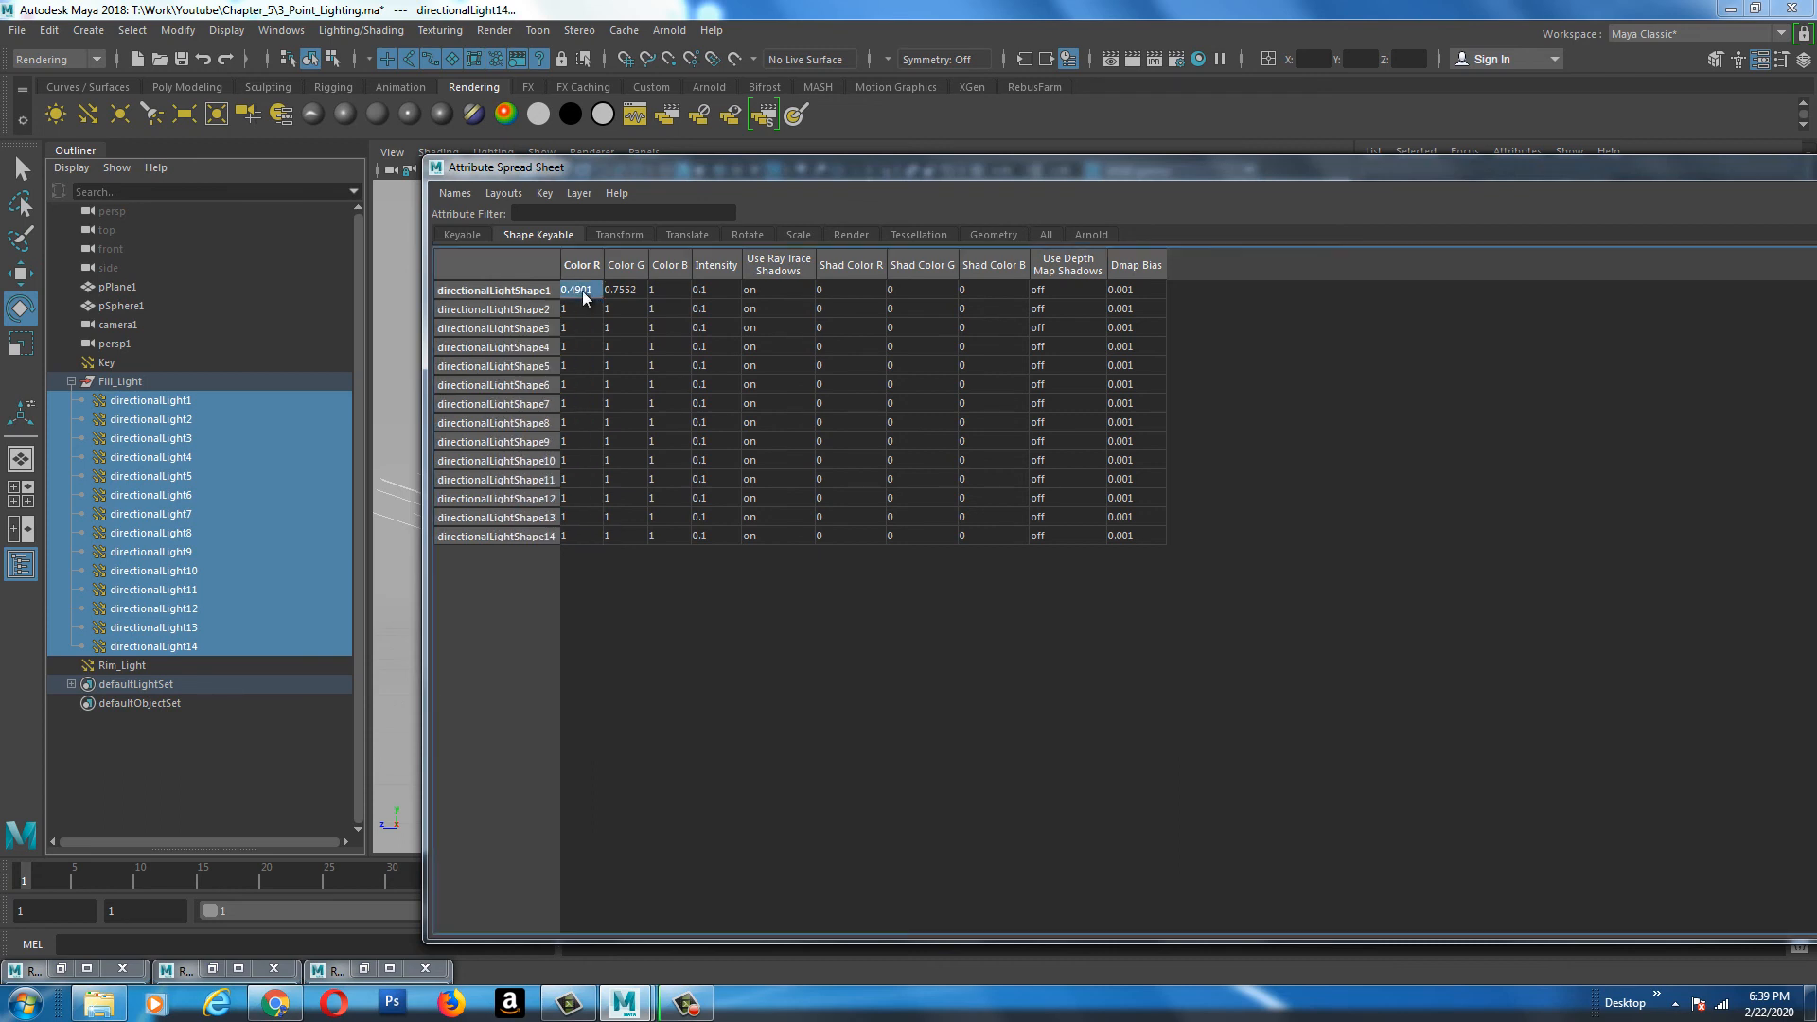
click(582, 310)
shift+click(578, 535)
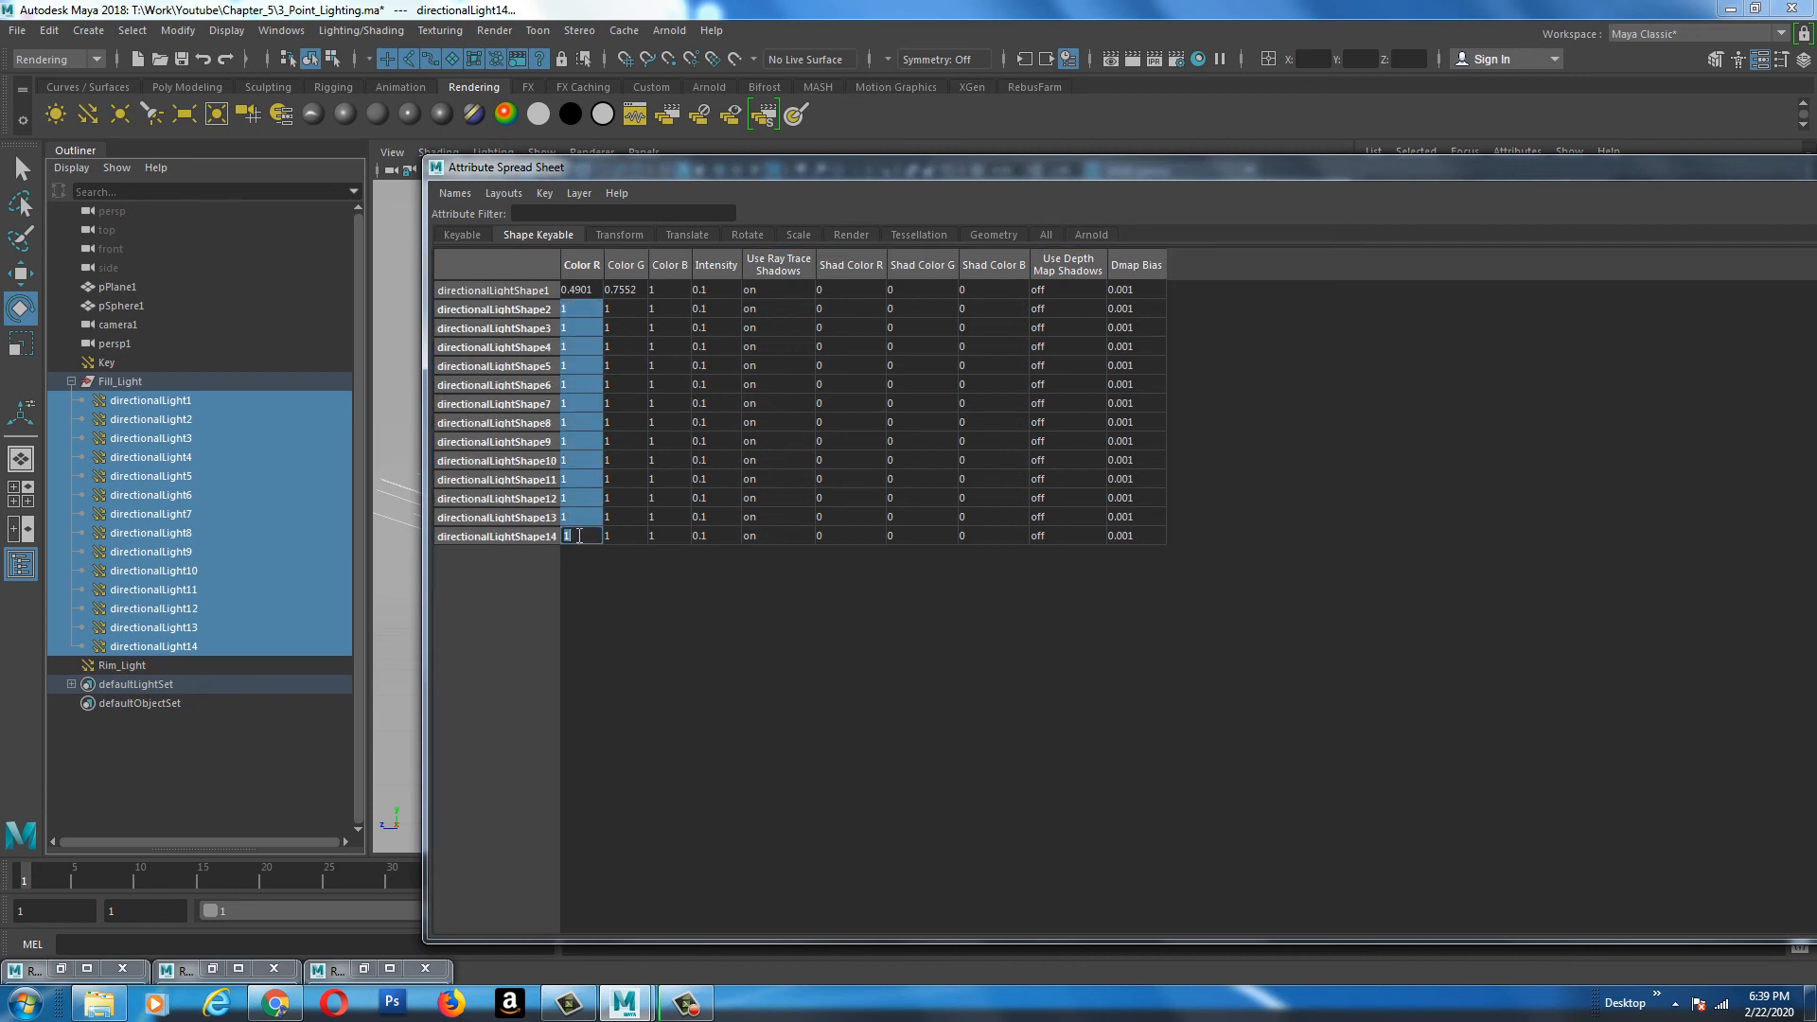
key(ctrl+v)
key(Return)
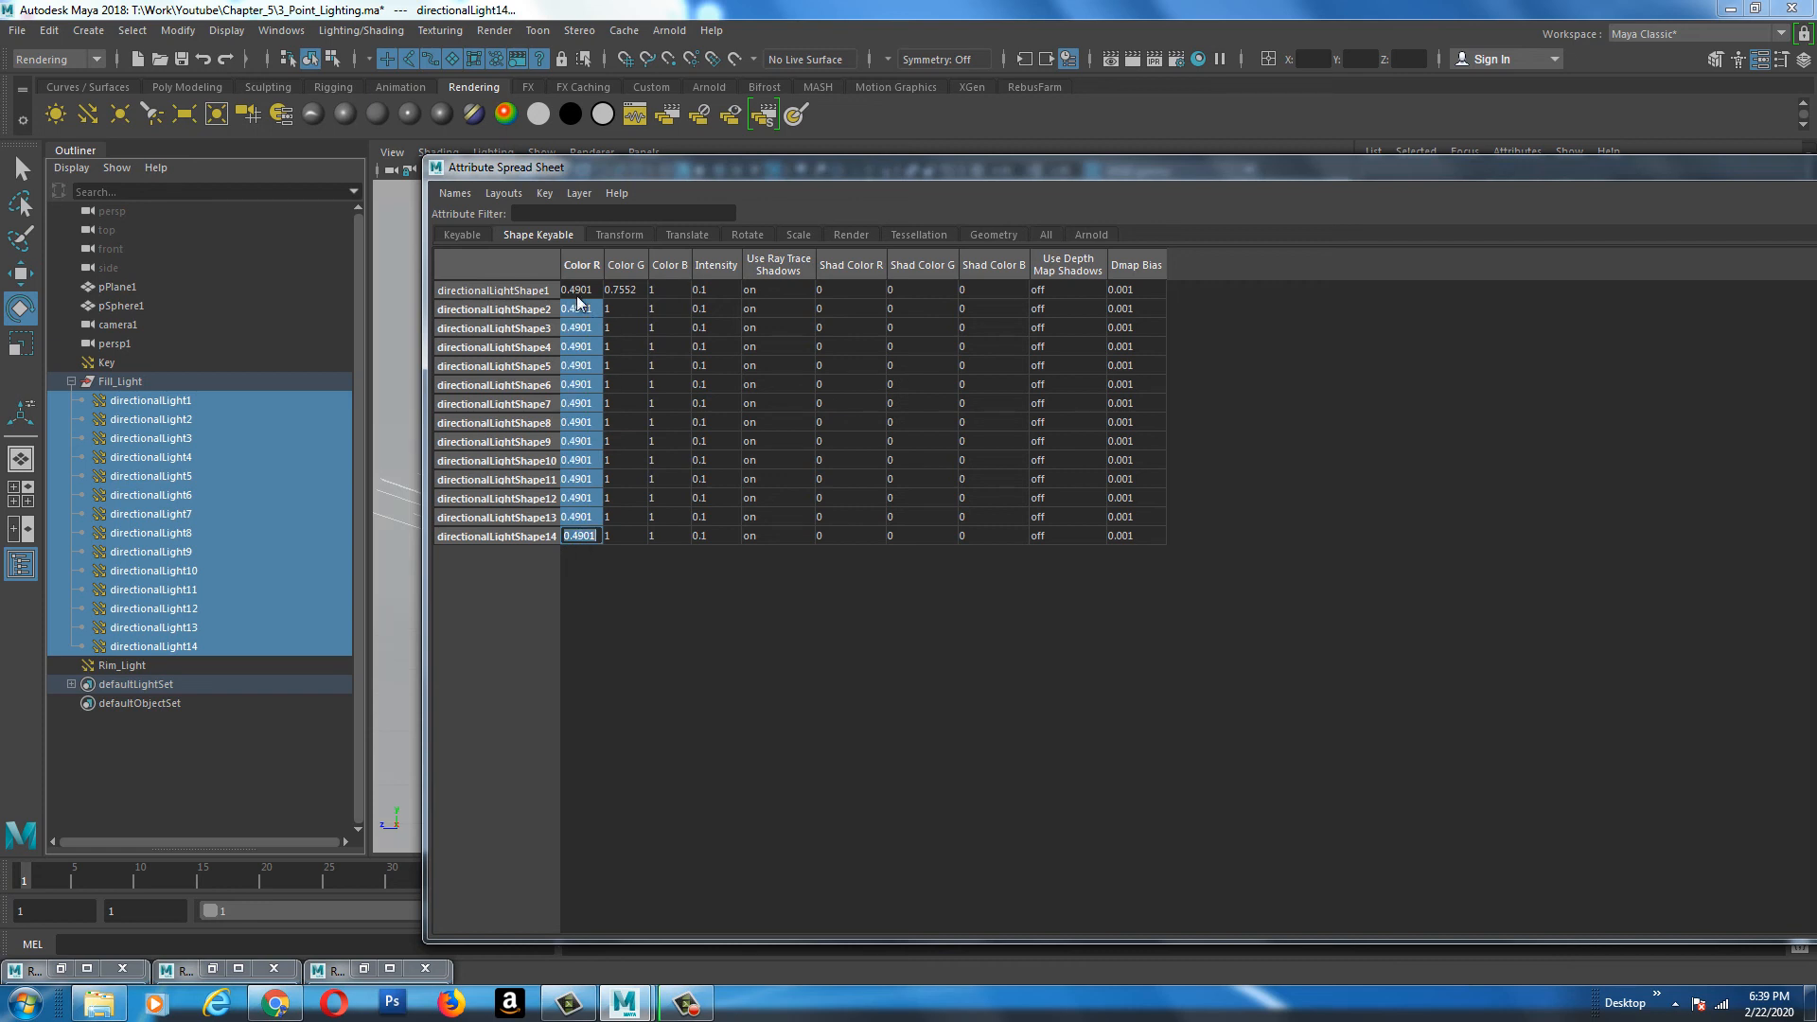
Copy directionalLightShape1's Color G value of 0.7552 to directionalLightShape2 through directionalLightShape14 and minimize the Attribute Spread Sheet
click(624, 290)
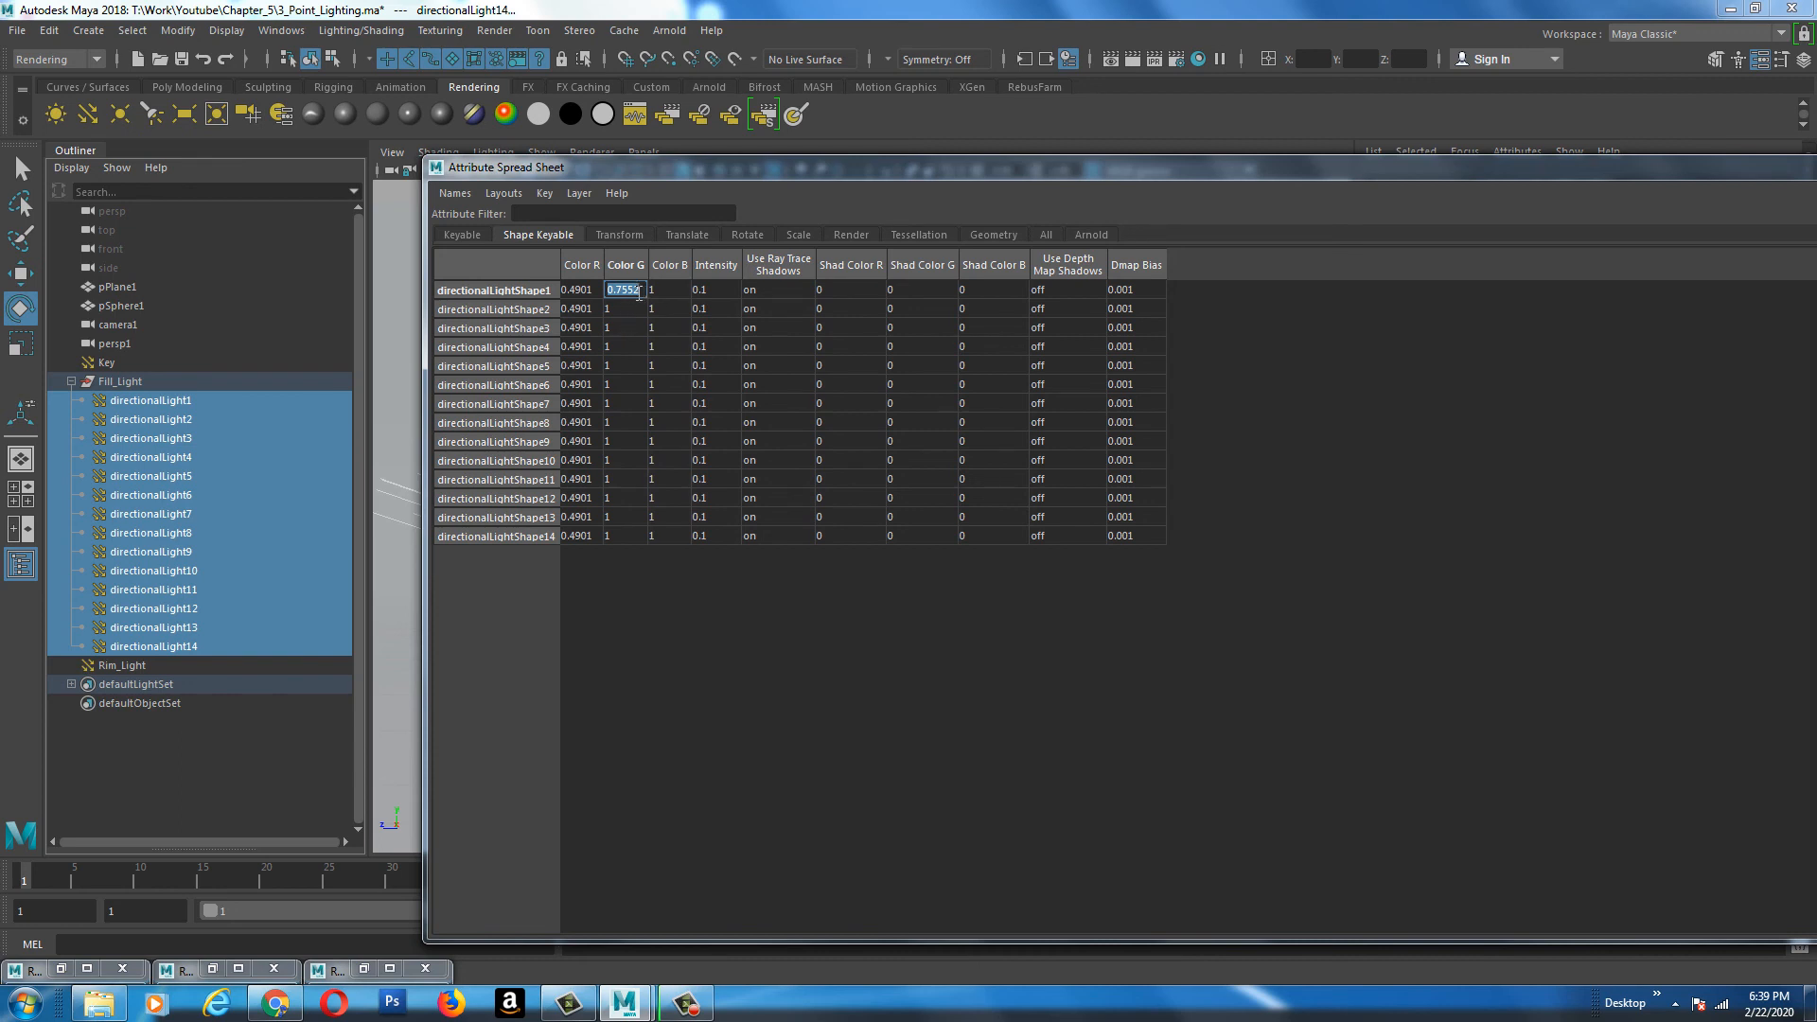
click(626, 310)
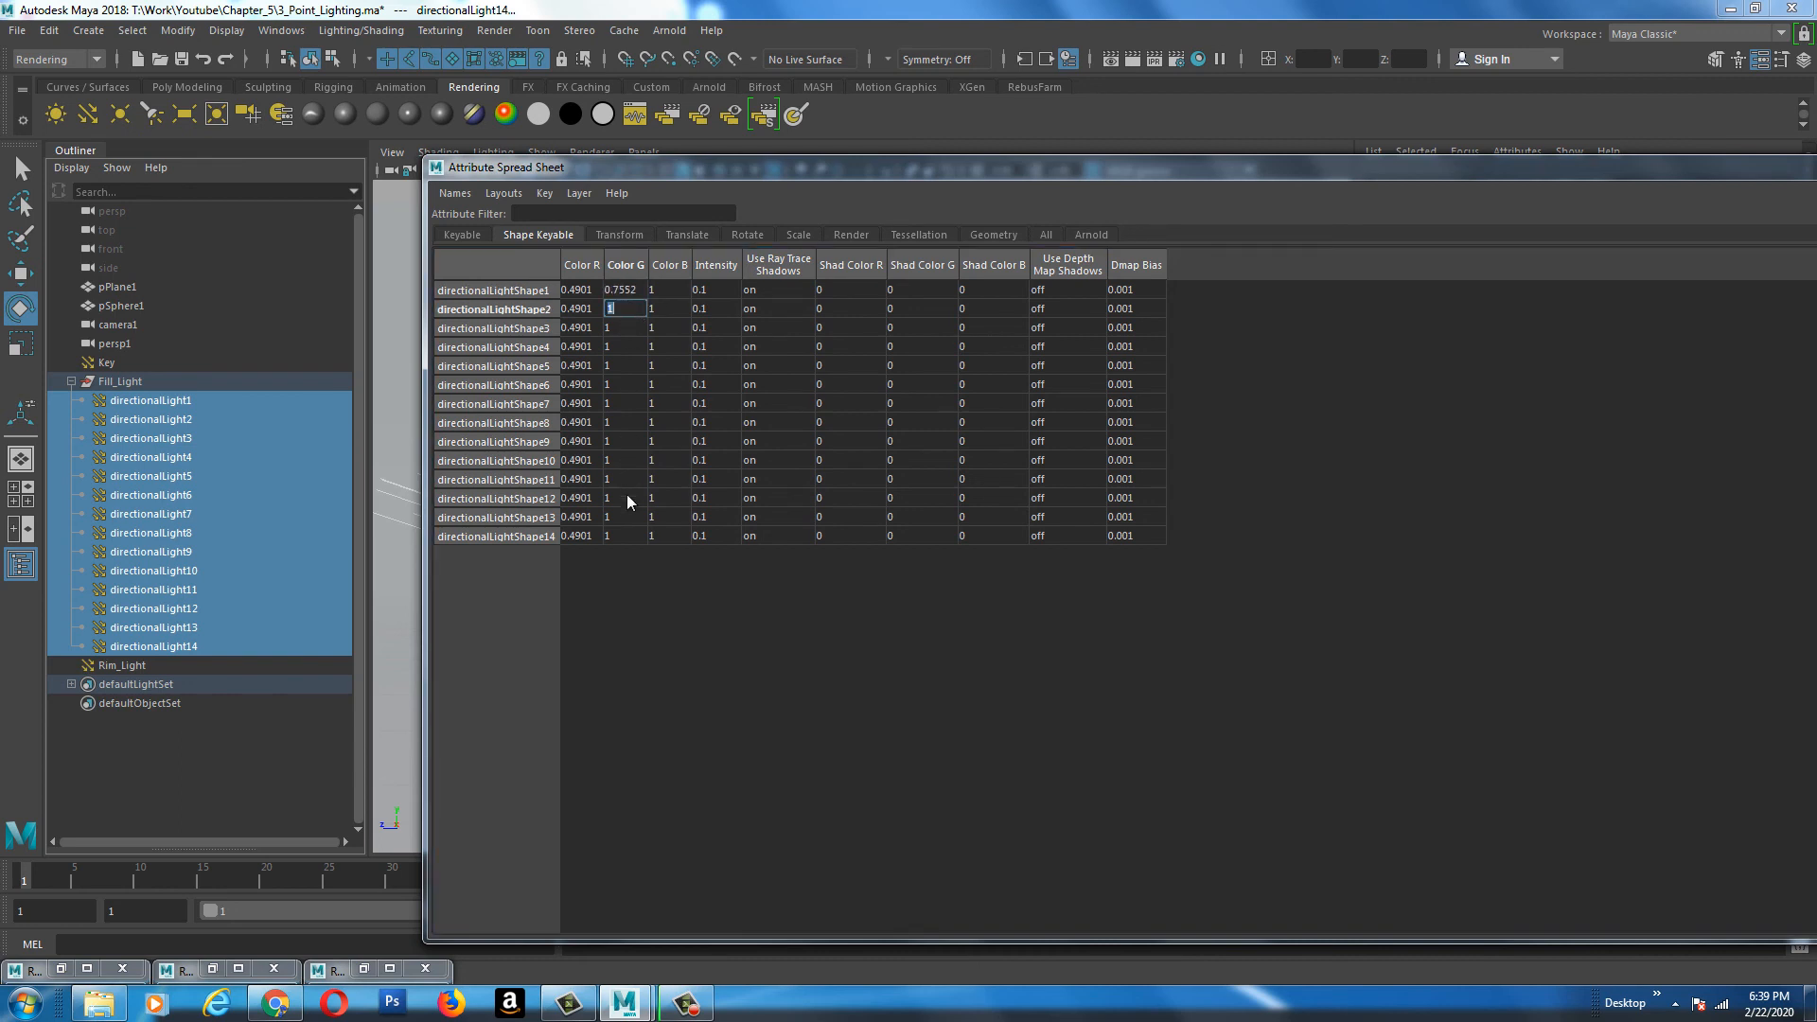
shift+click(628, 536)
text(0.7552)
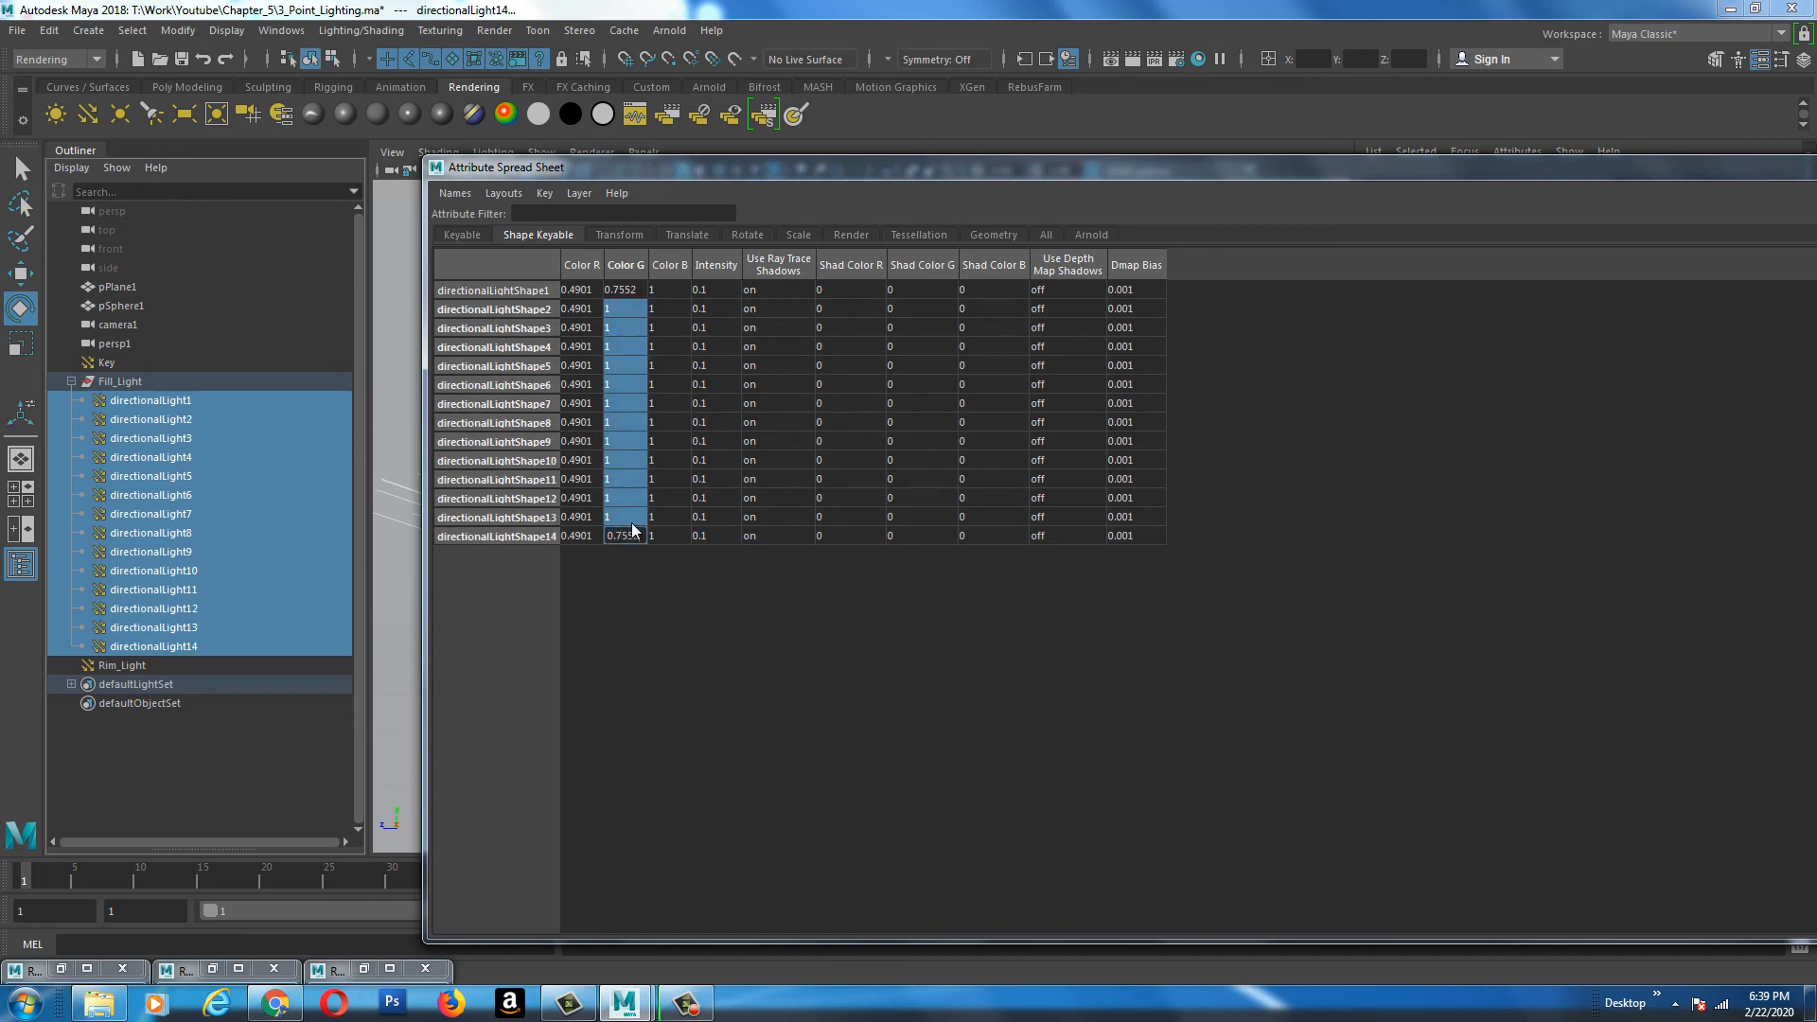
key(Return)
drag(1755, 171, 1438, 133)
click(1608, 136)
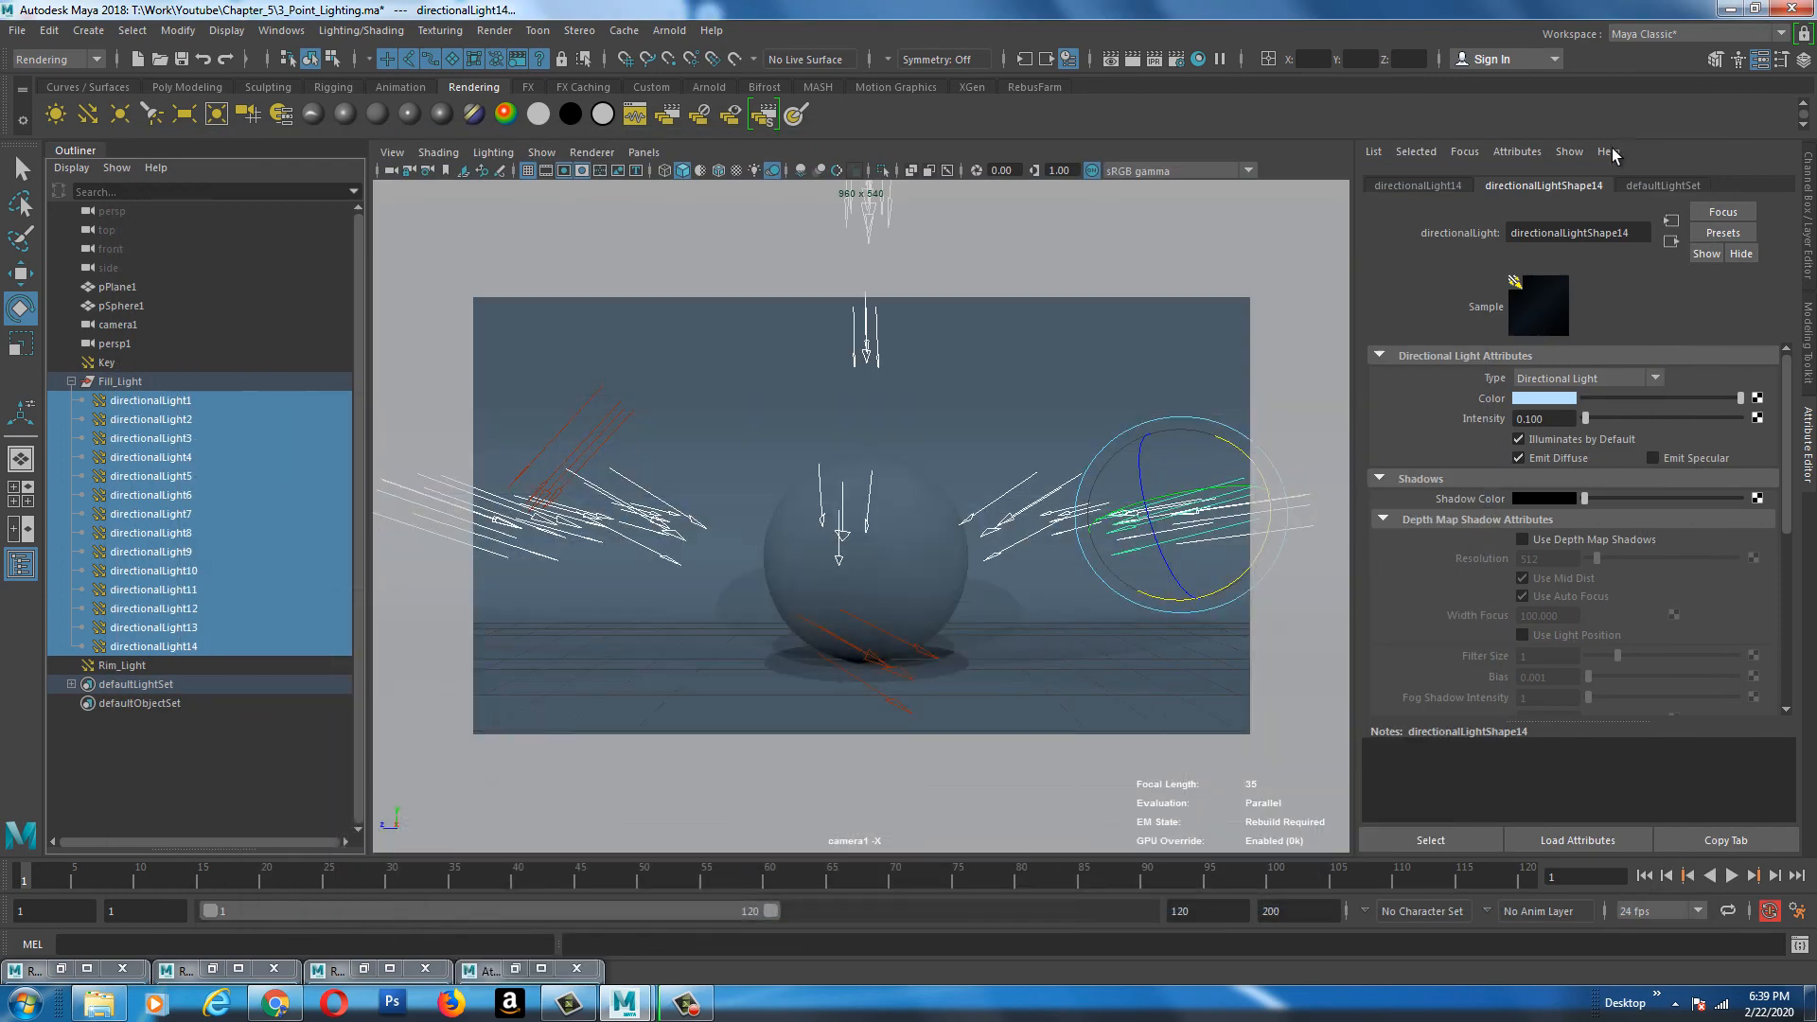
Check the color and lighting contribution of each fill light individually, from directionalLight1 through directionalLight14
click(202, 403)
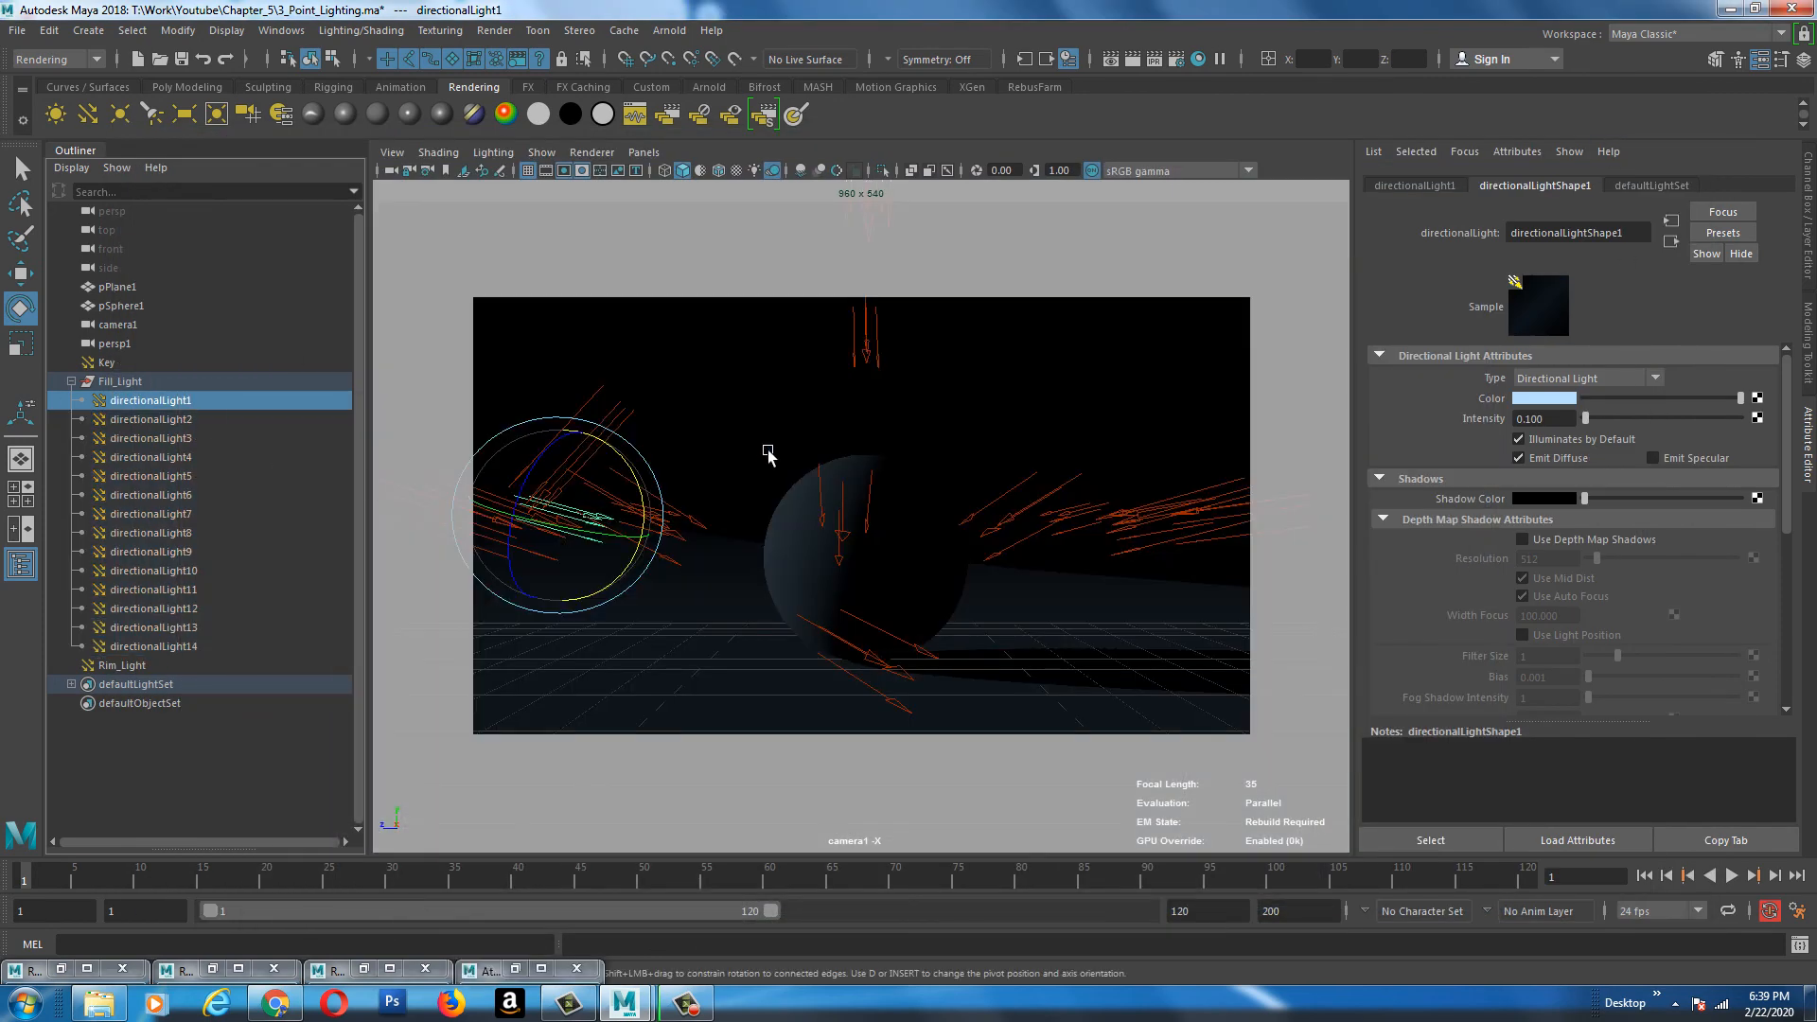
click(174, 422)
click(174, 439)
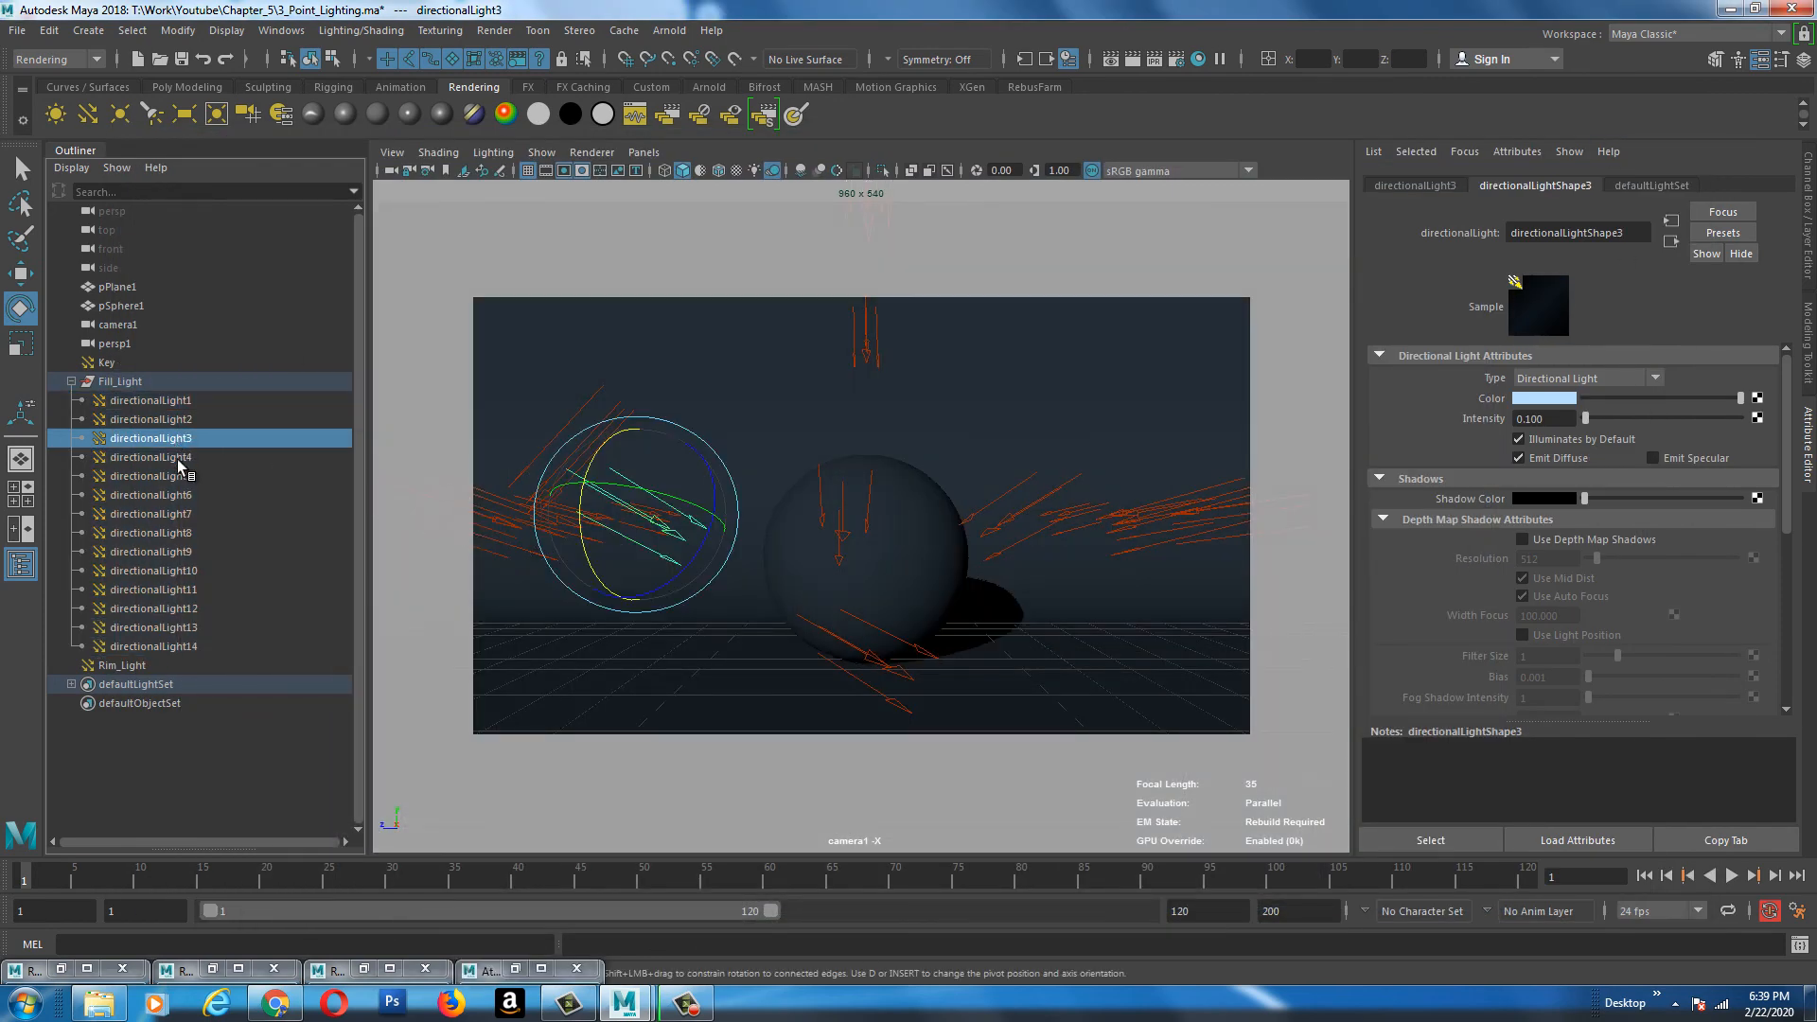
click(182, 456)
click(181, 476)
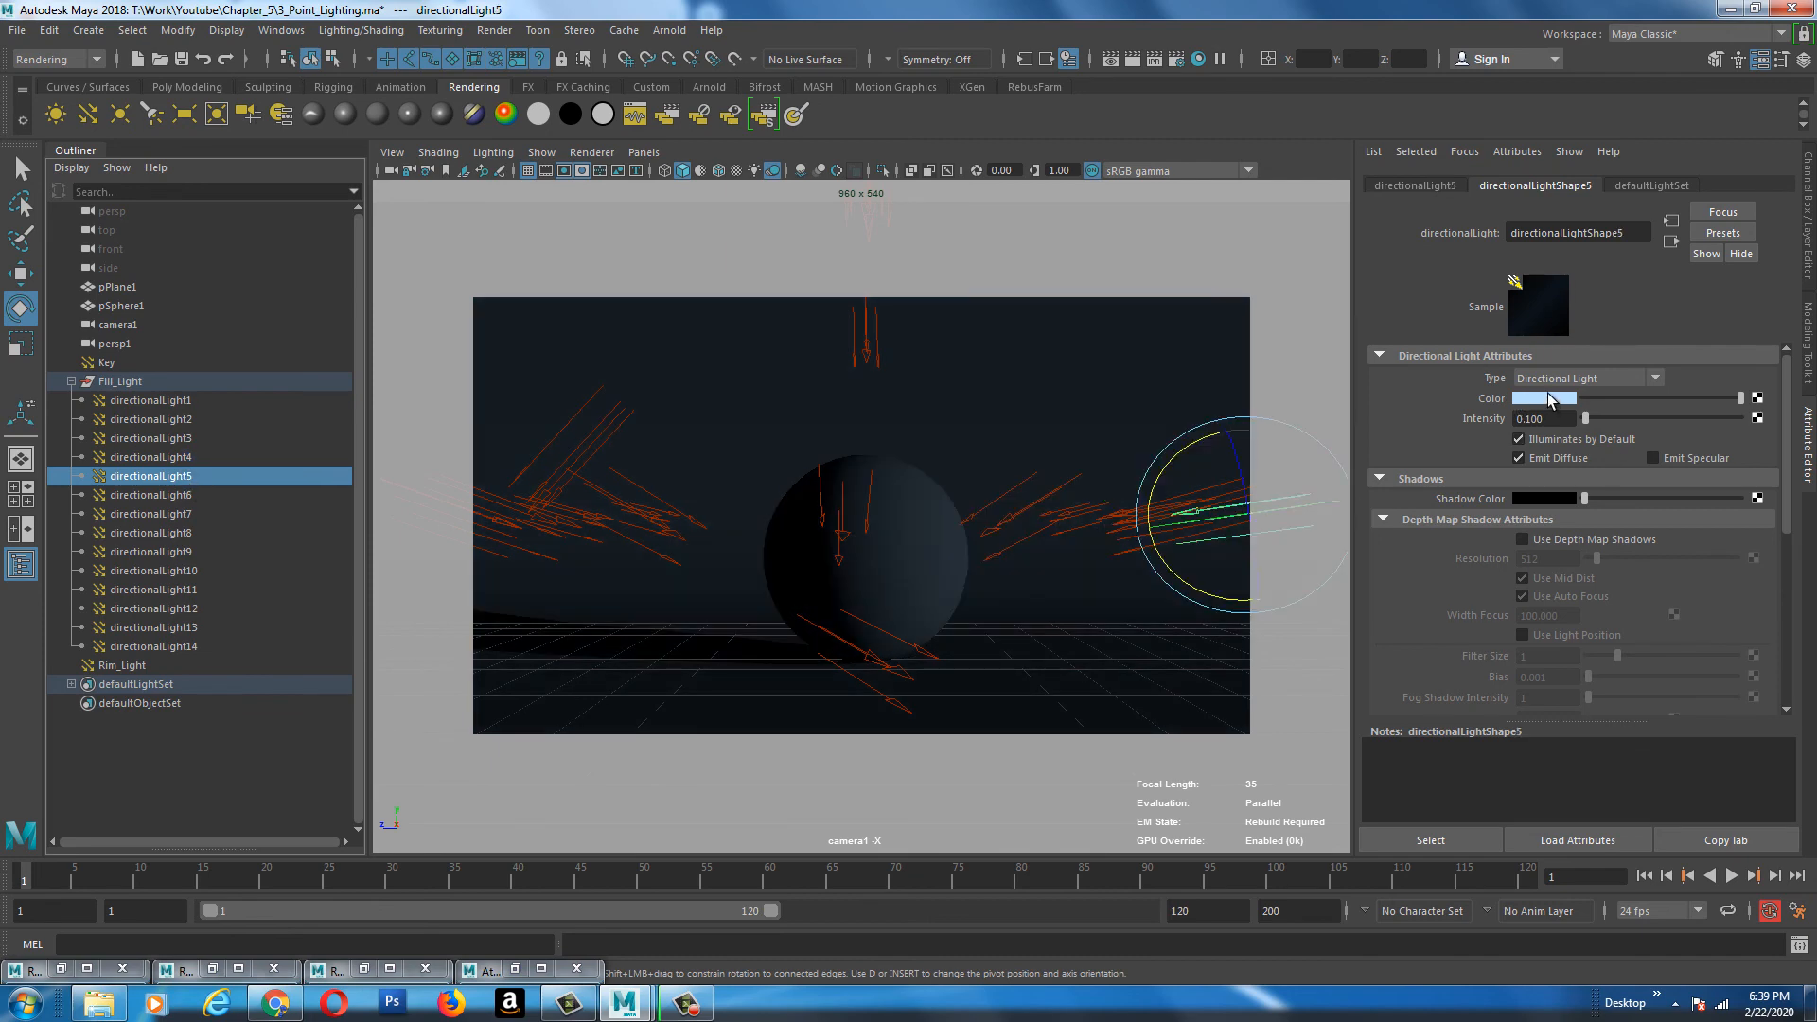
click(204, 495)
click(212, 514)
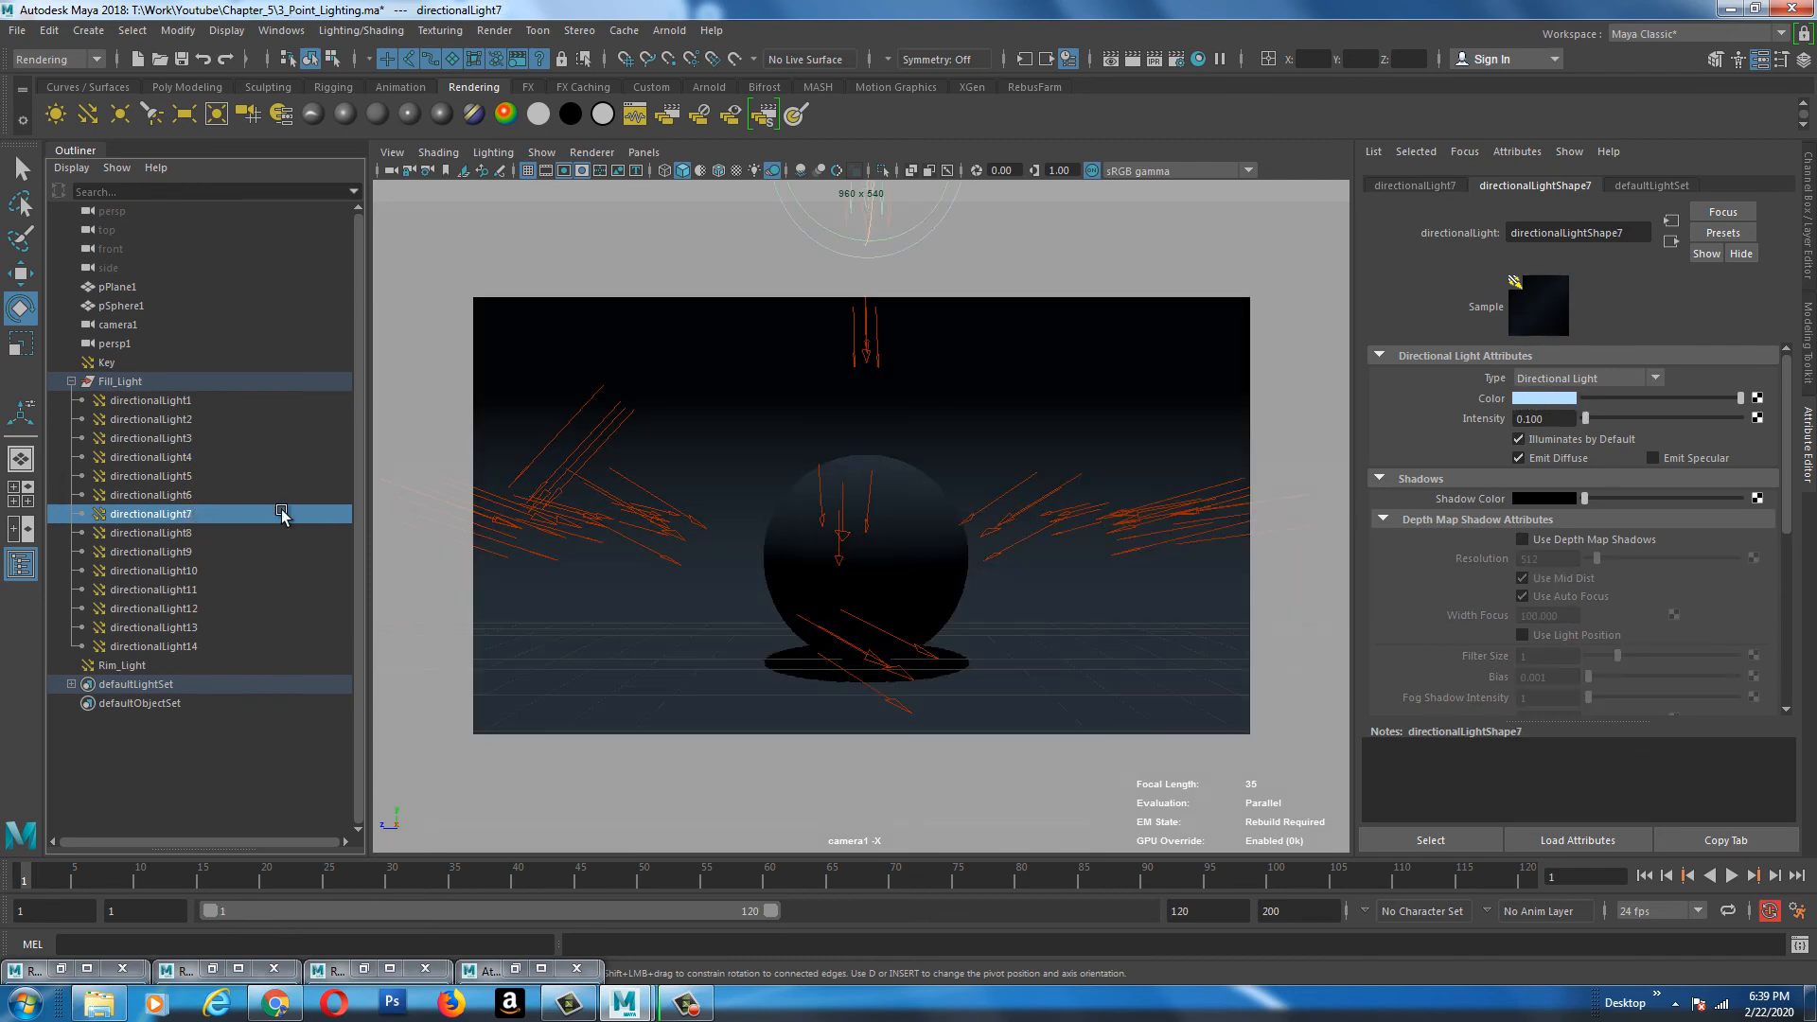
click(237, 532)
click(185, 553)
click(195, 571)
click(195, 589)
click(196, 609)
click(196, 627)
click(196, 646)
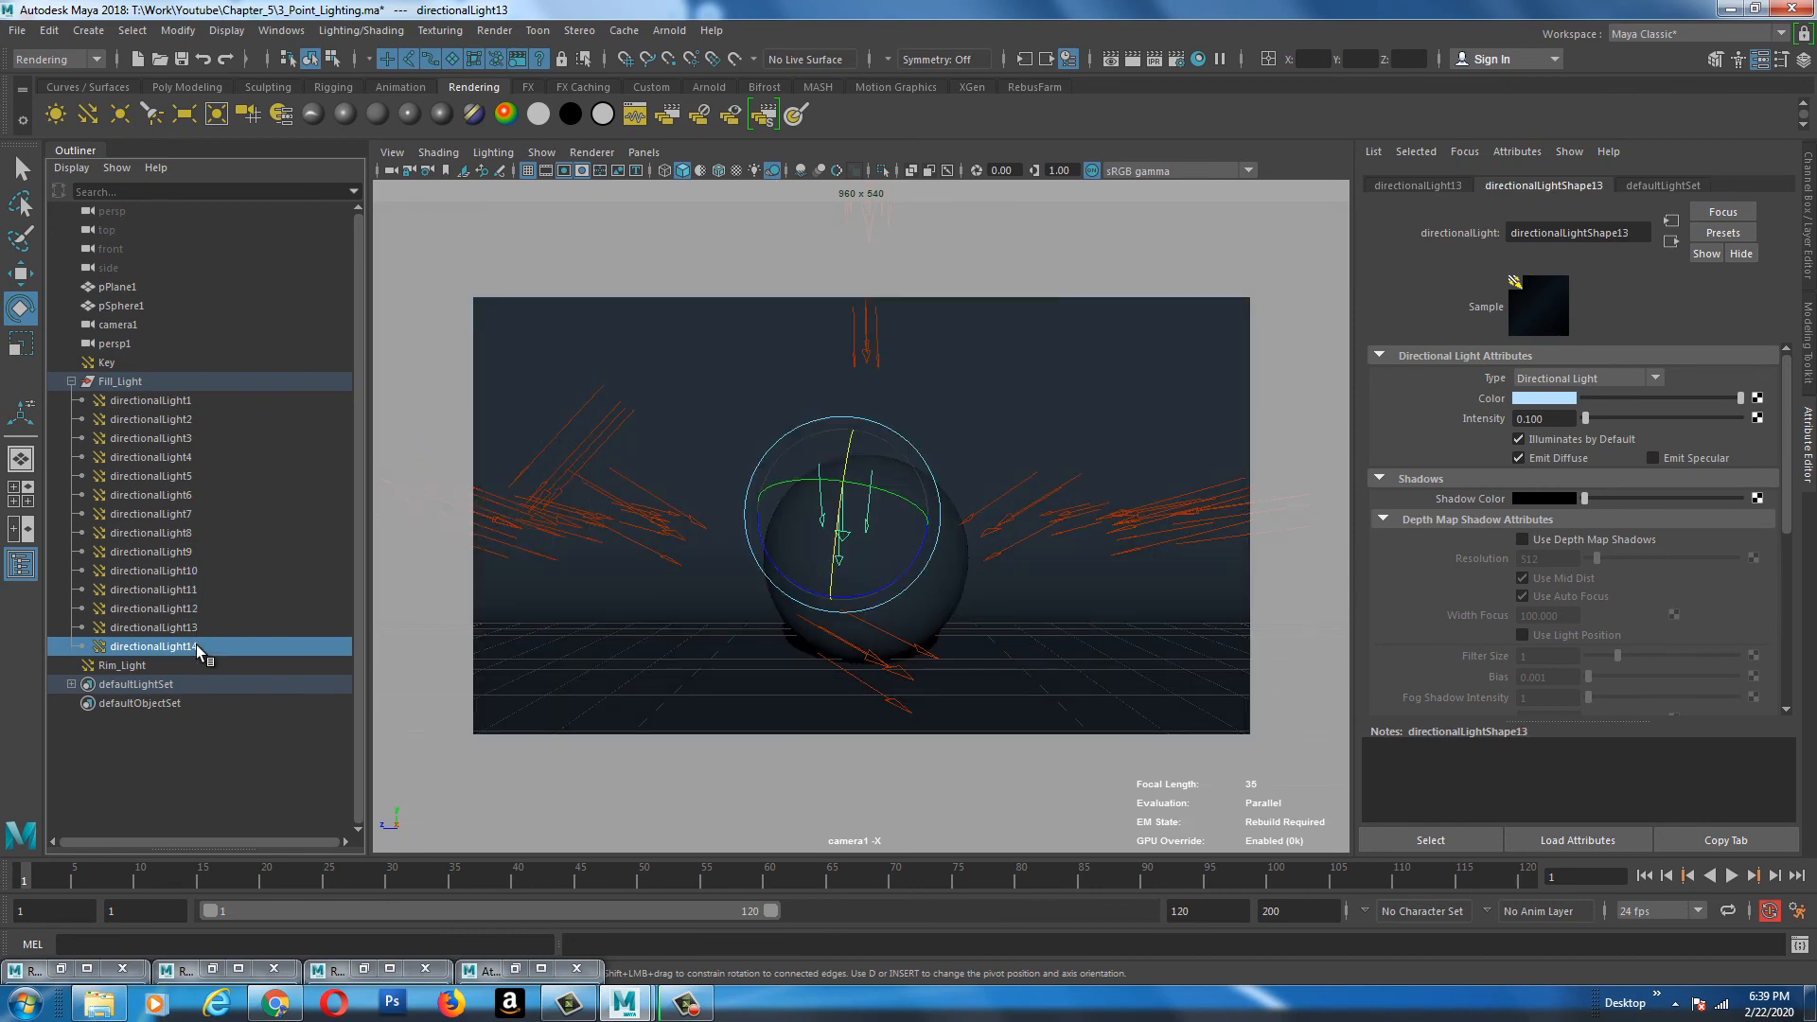
Review the shape keyable attributes of directionalLight1 through directionalLight14 together in the Attribute Spread Sheet, and minimize it when done
click(284, 30)
mouse_move(359, 97)
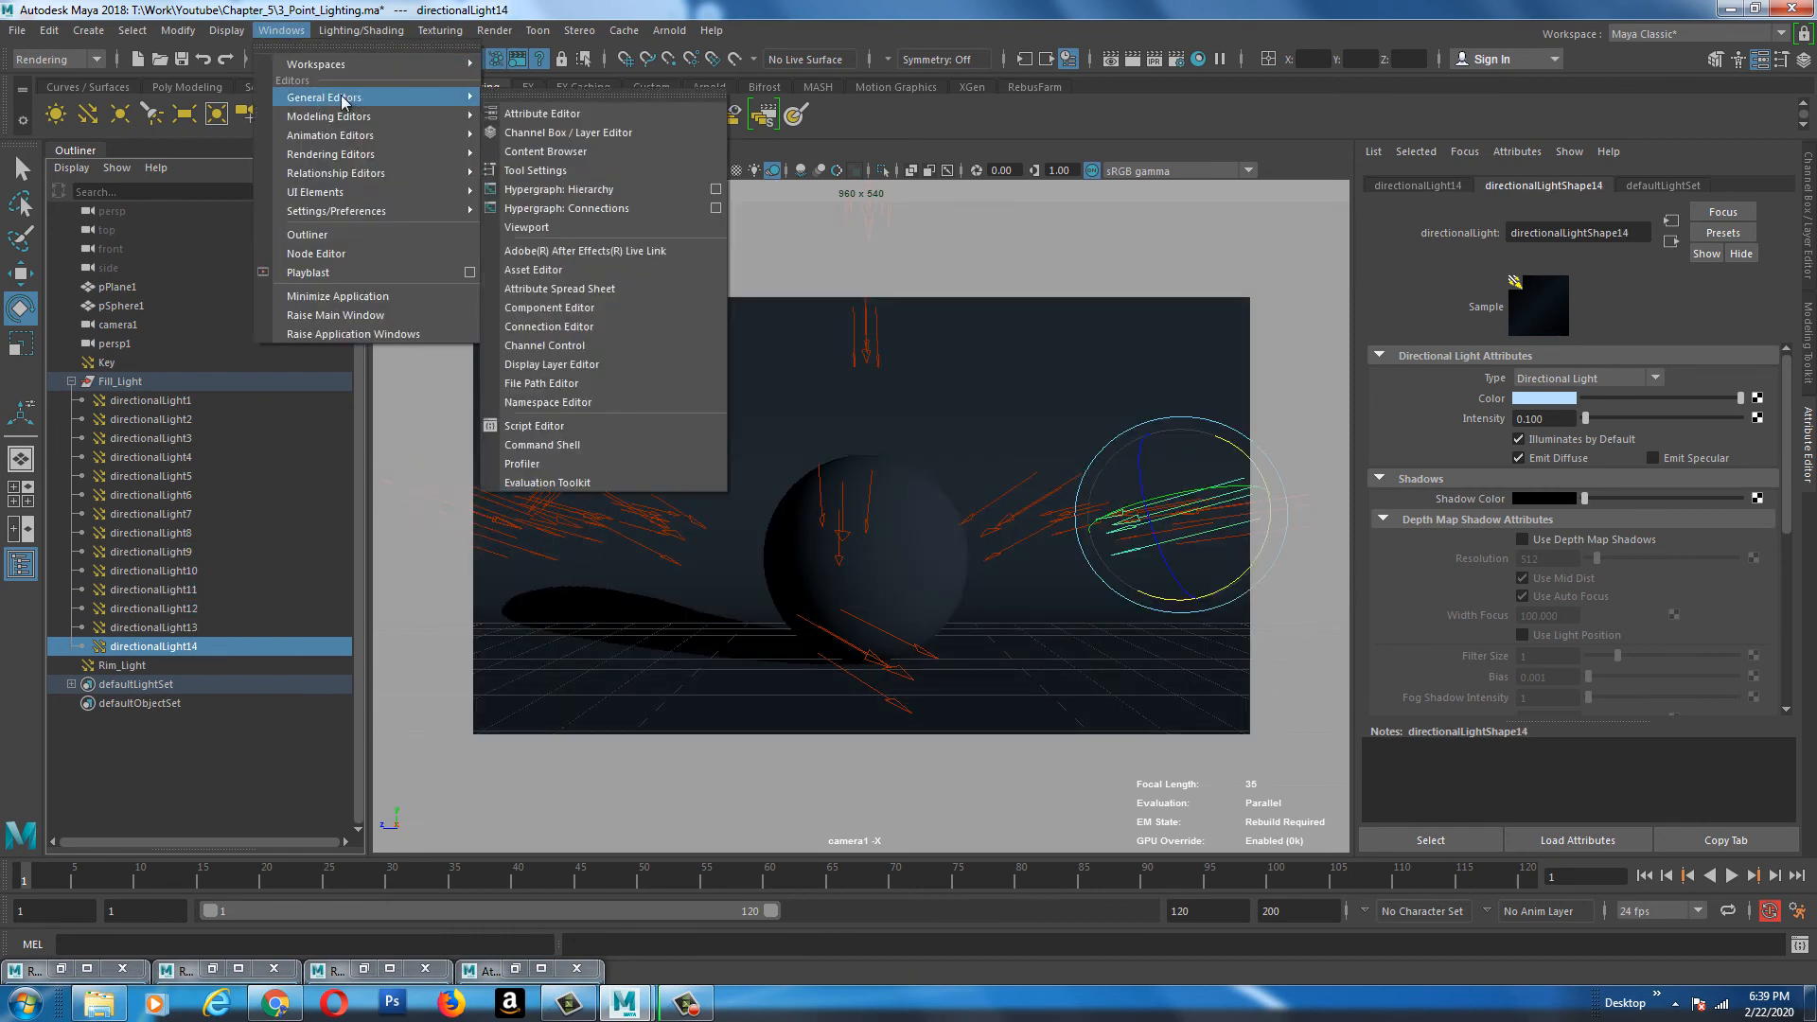
click(578, 289)
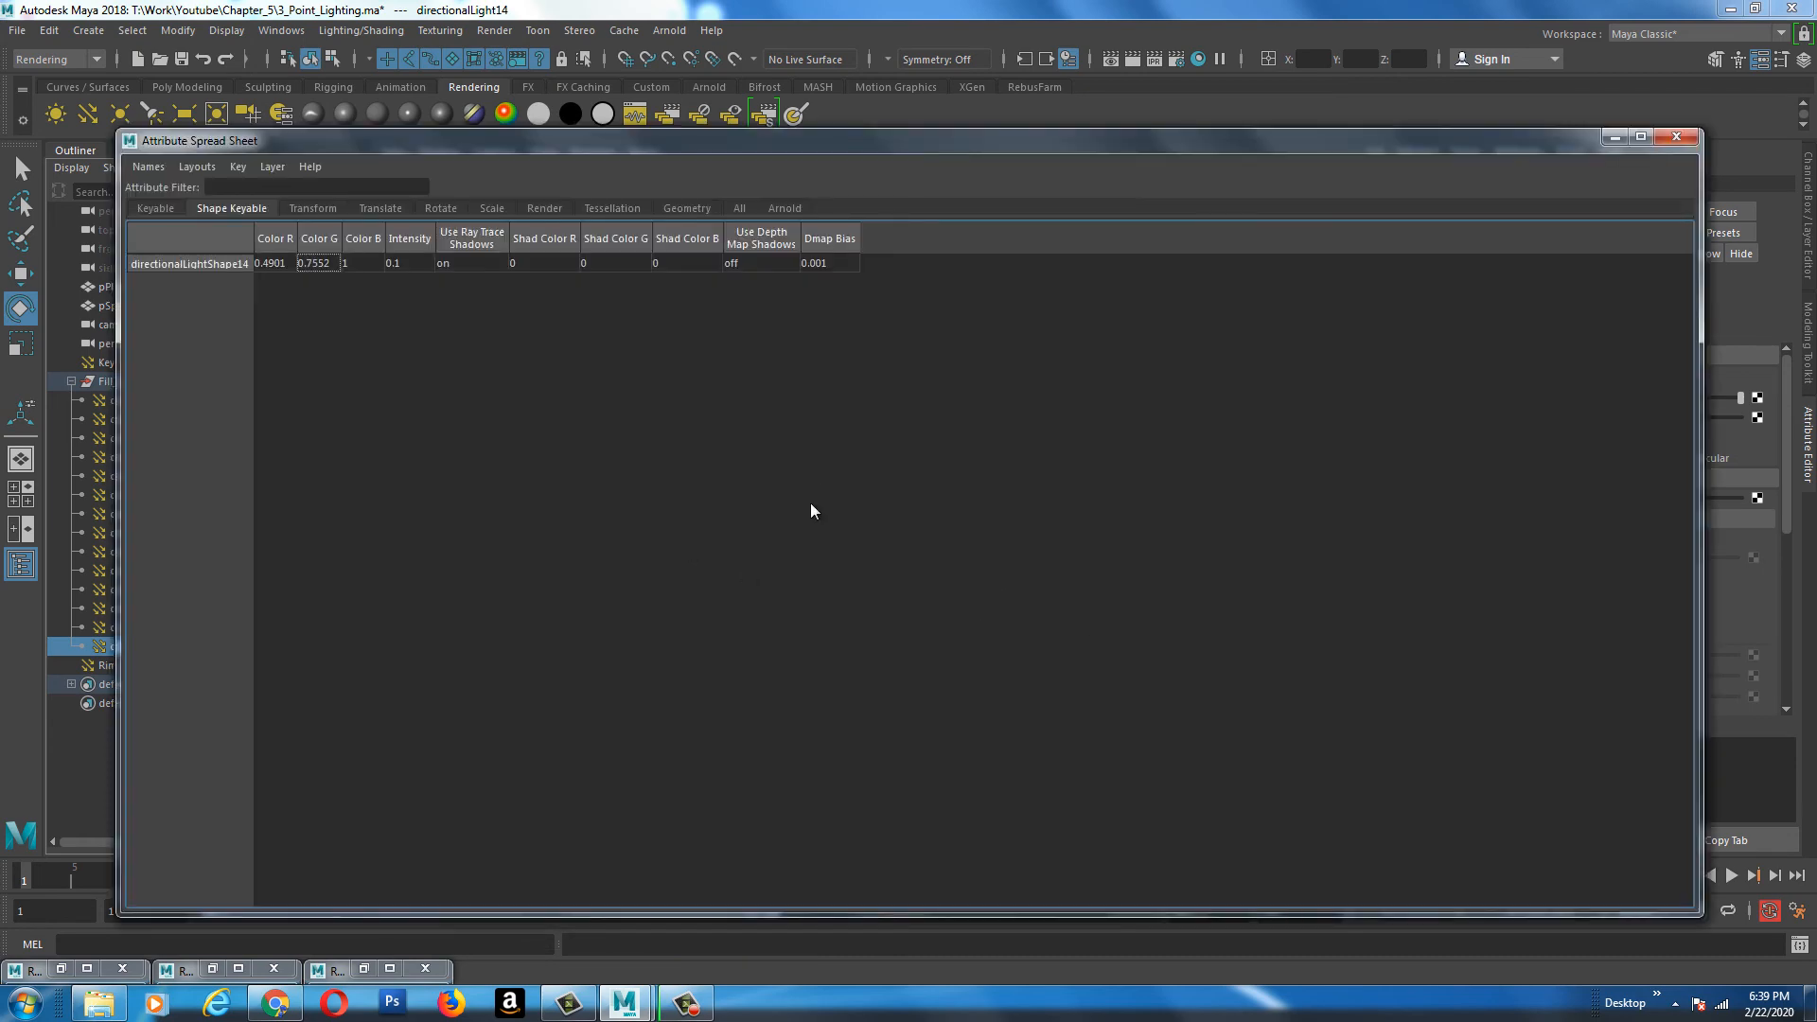
drag(984, 141, 1193, 154)
click(168, 401)
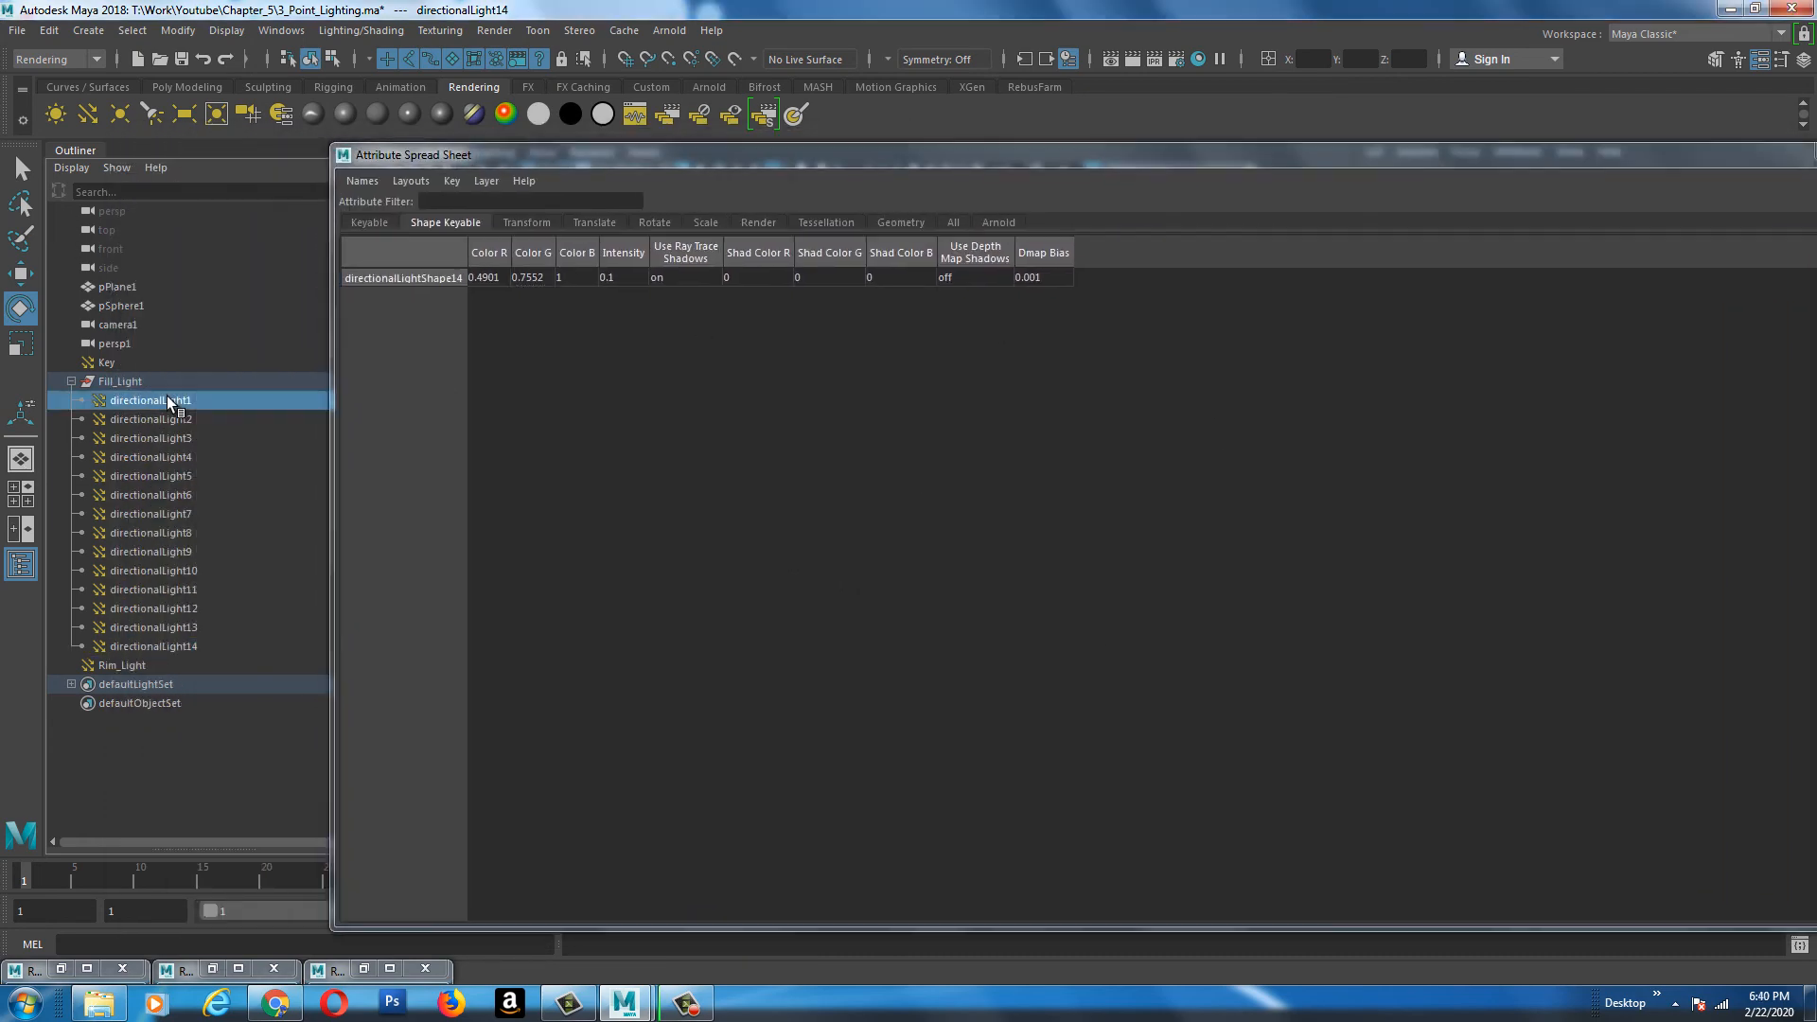
shift+click(180, 647)
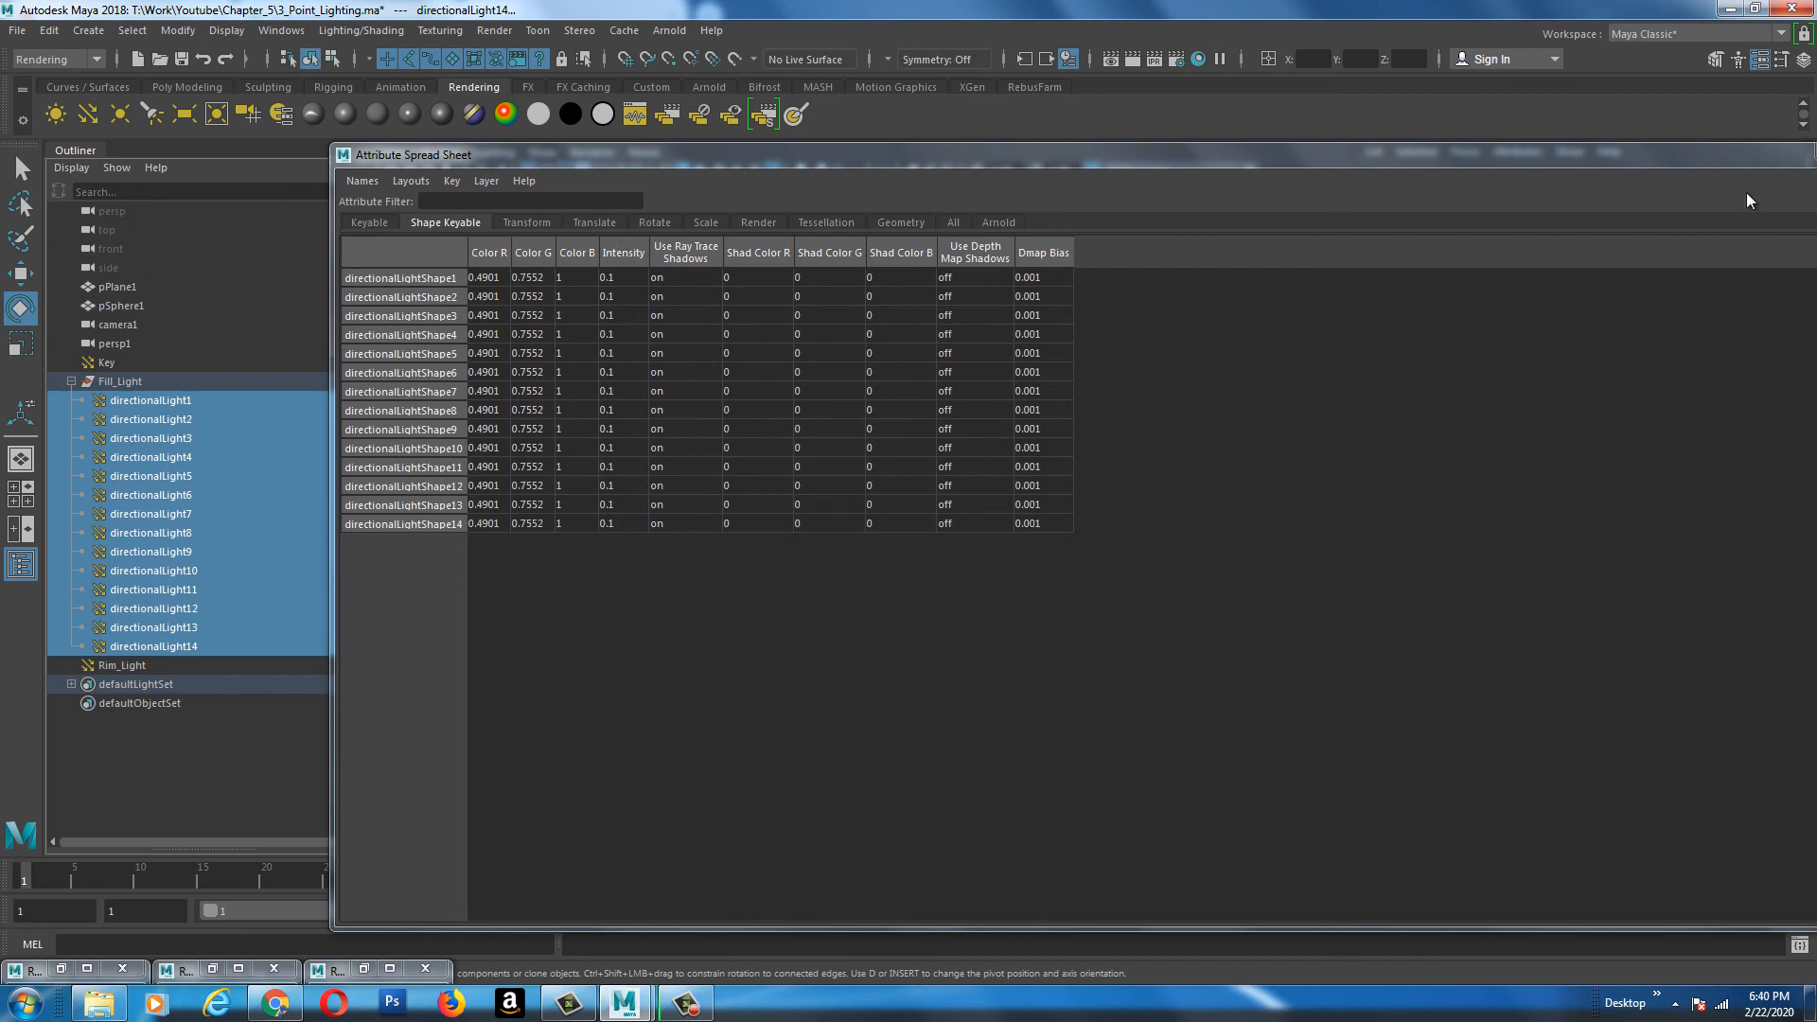
drag(1719, 162, 1290, 162)
click(1405, 163)
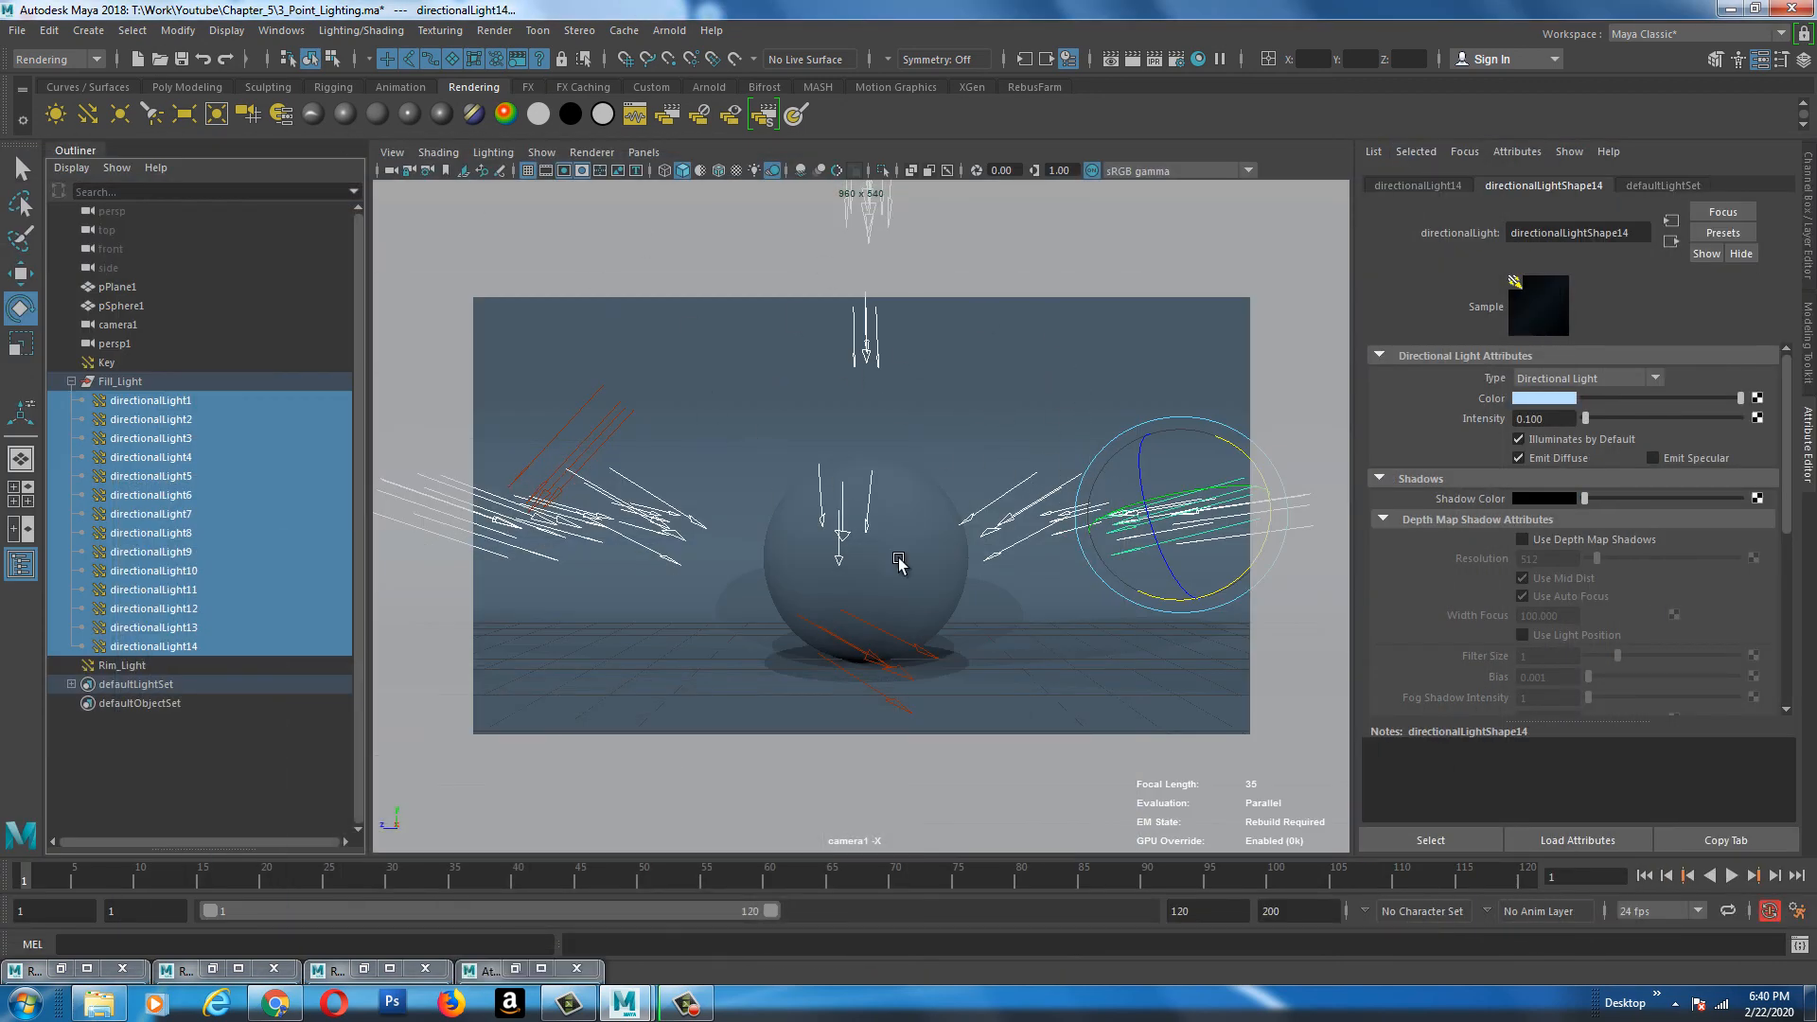
Save the scene and bring up the Render View showing the previous grey render
click(17, 30)
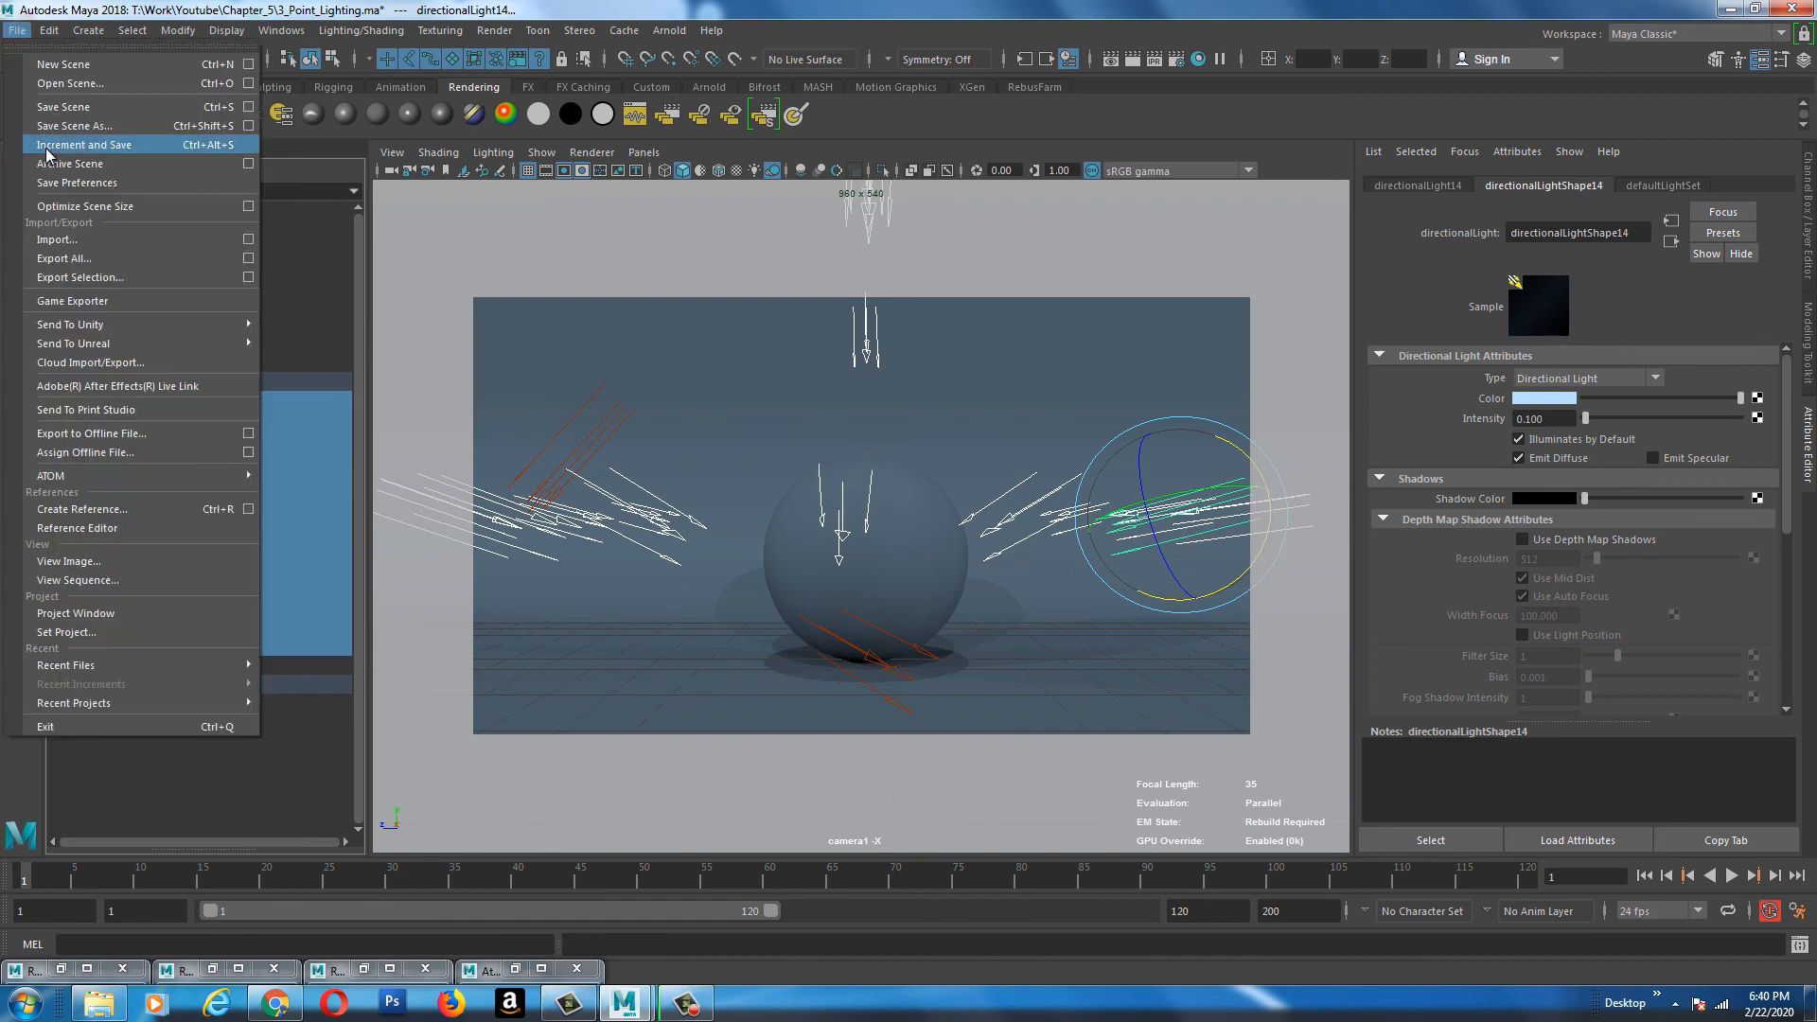
click(66, 107)
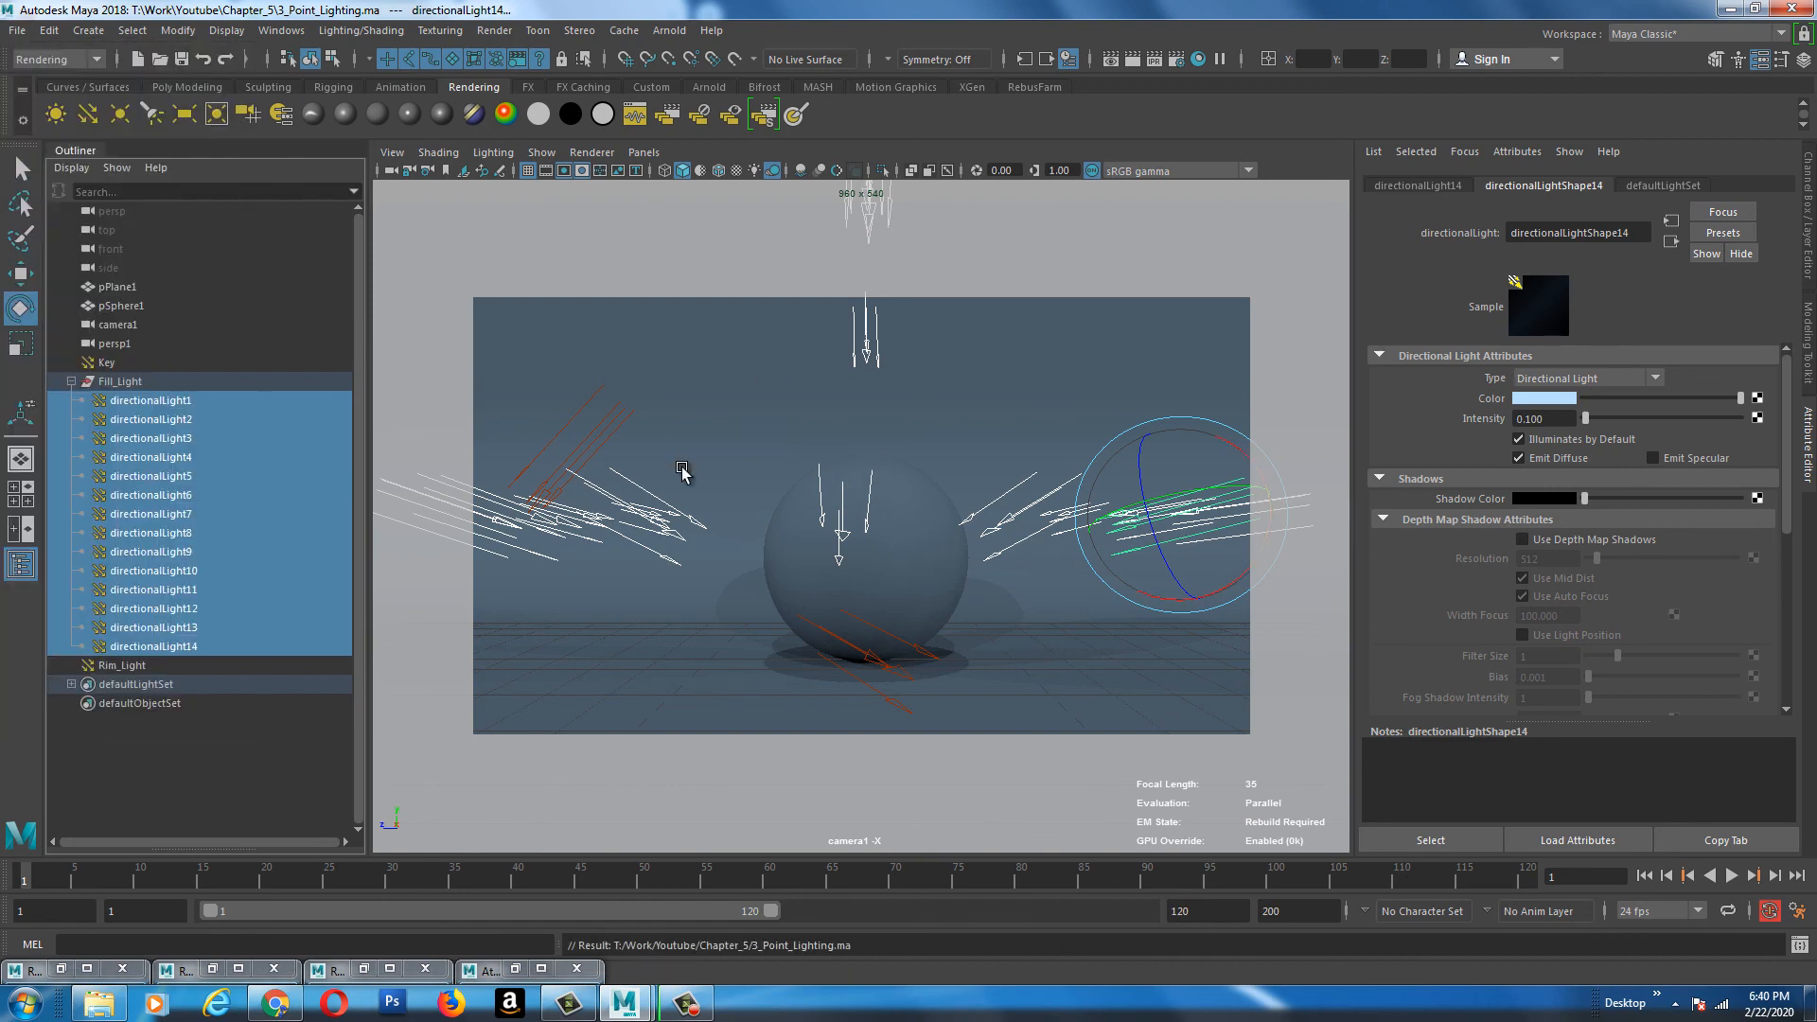
click(1111, 60)
click(675, 222)
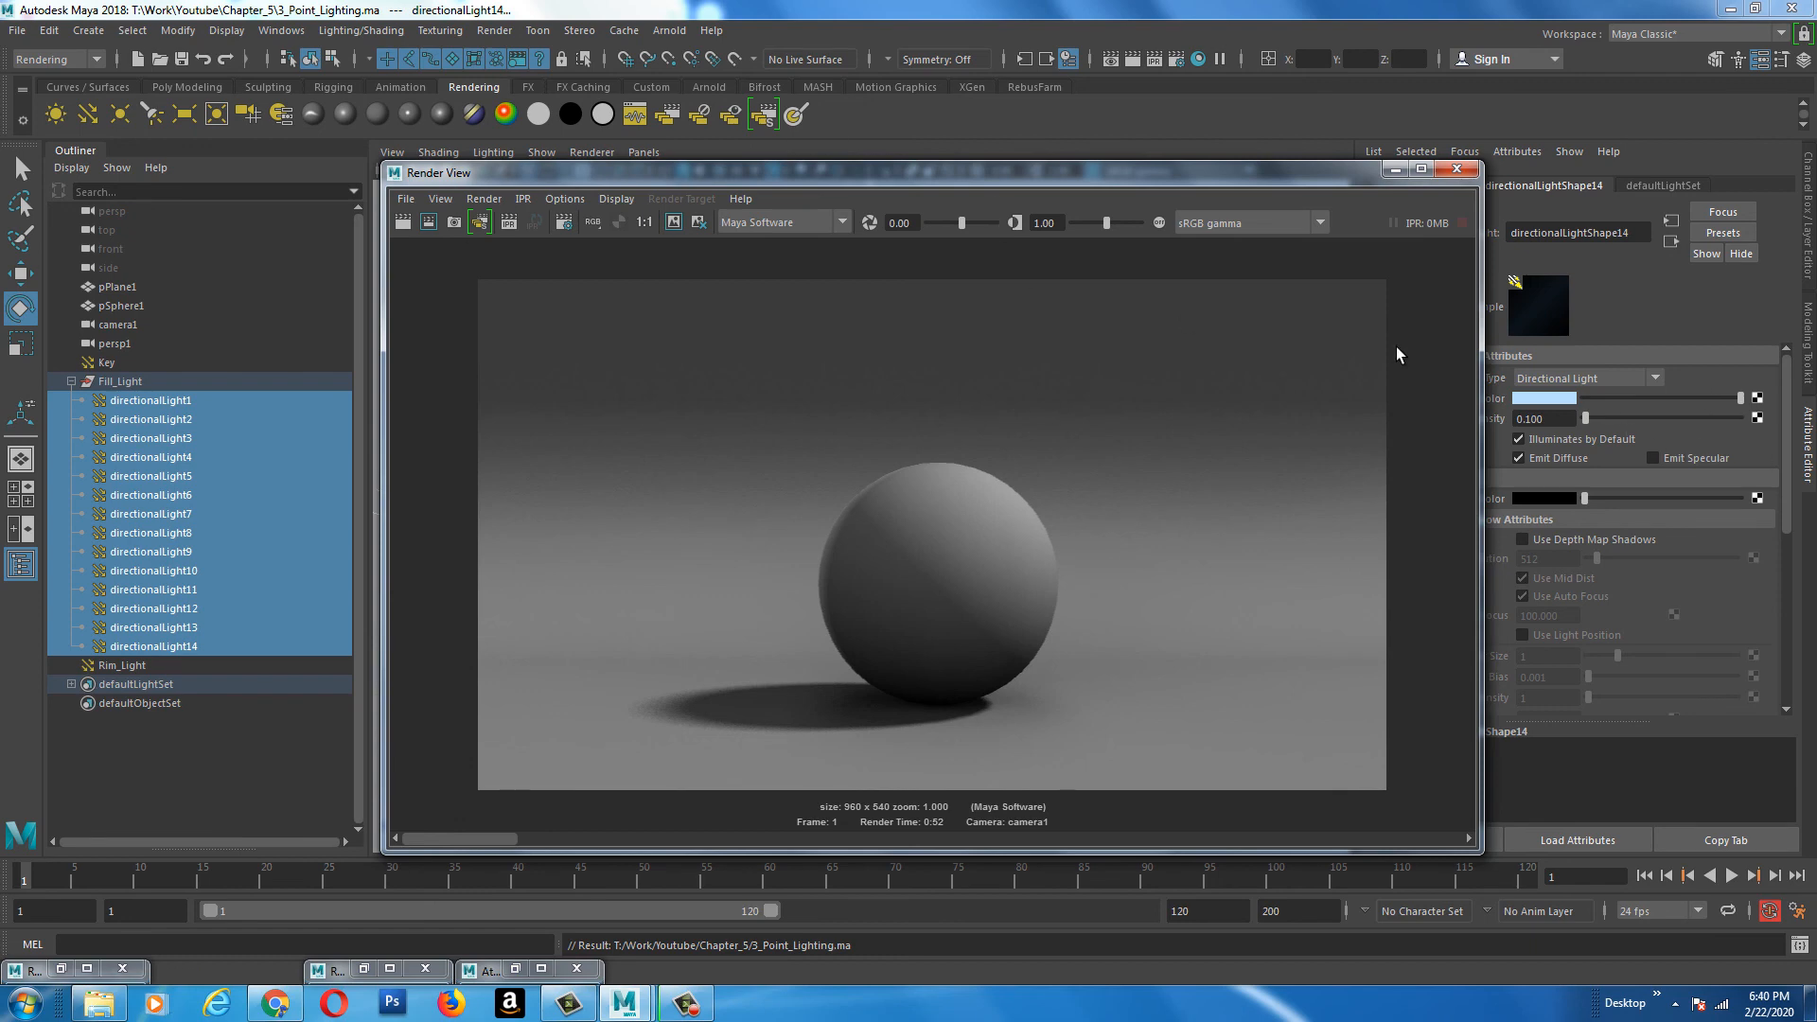
drag(949, 176, 876, 175)
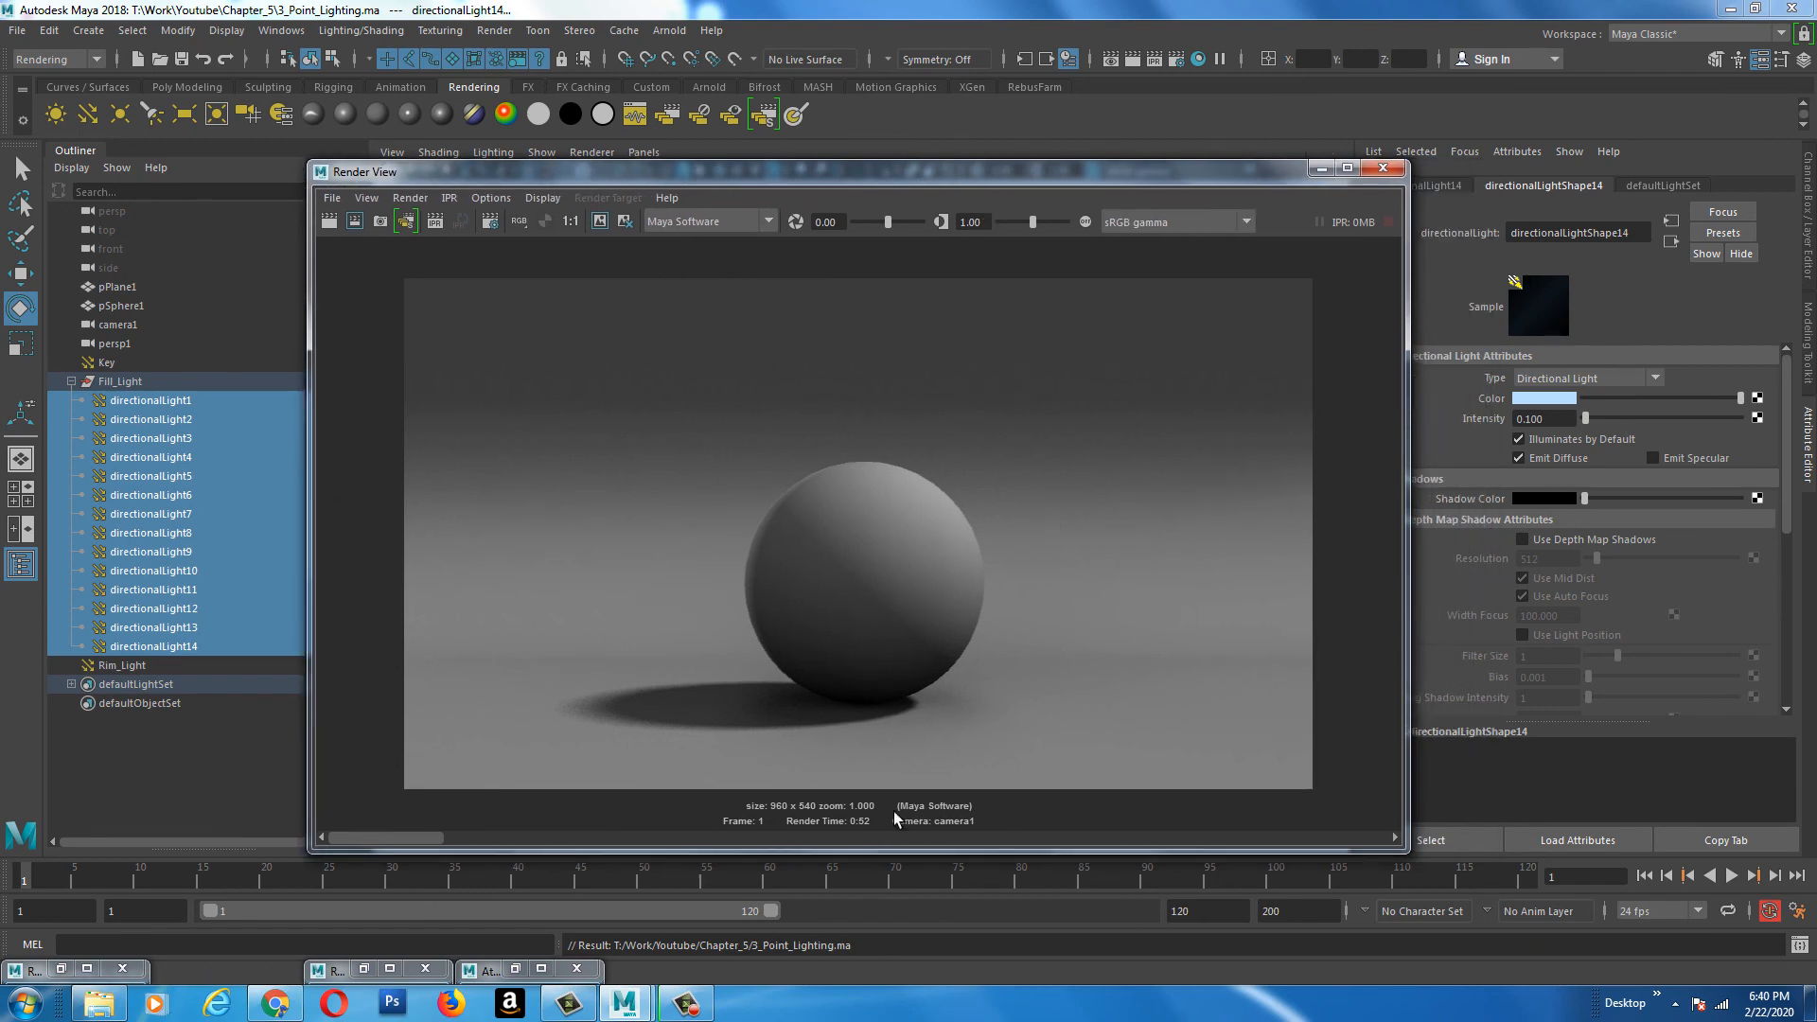
Set the Maya Software anti-aliasing quality preset to Production quality in the Render Settings
click(1178, 60)
mouse_move(1134, 243)
mouse_down()
mouse_move(1352, 193)
mouse_move(1148, 195)
mouse_move(1119, 262)
mouse_up()
click(839, 361)
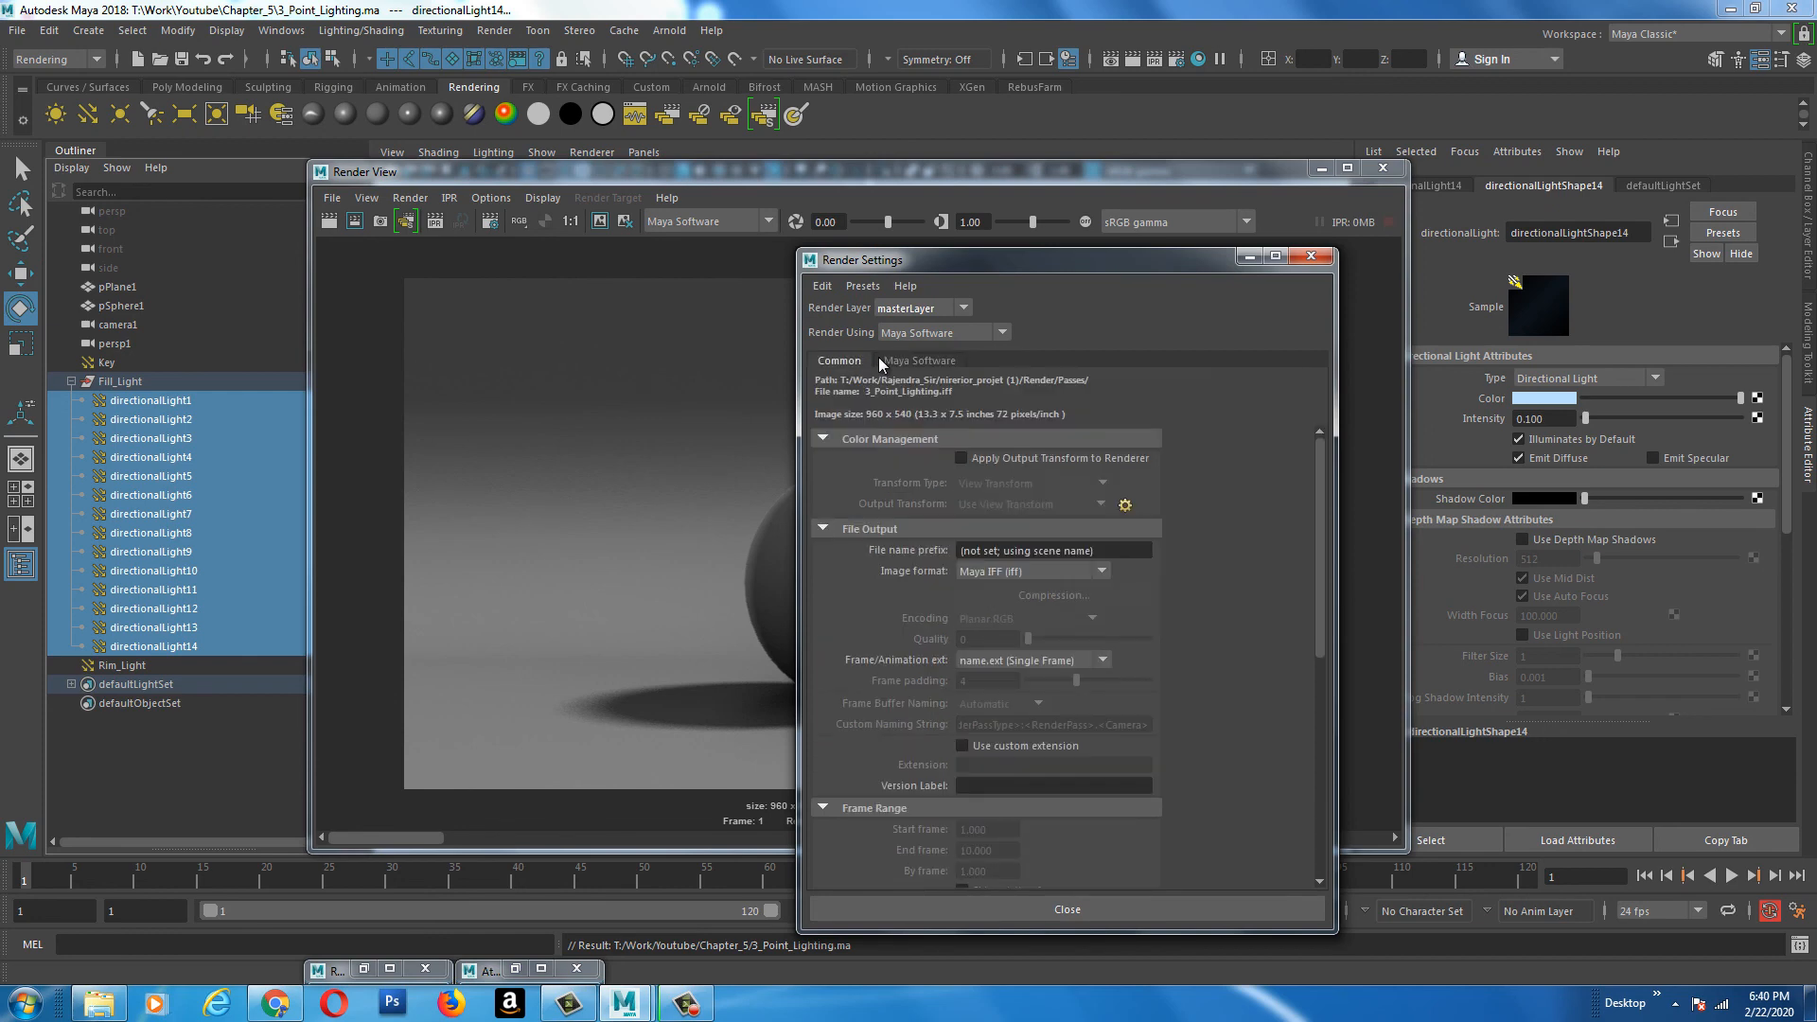
click(918, 361)
scroll(1041, 435, up, 1)
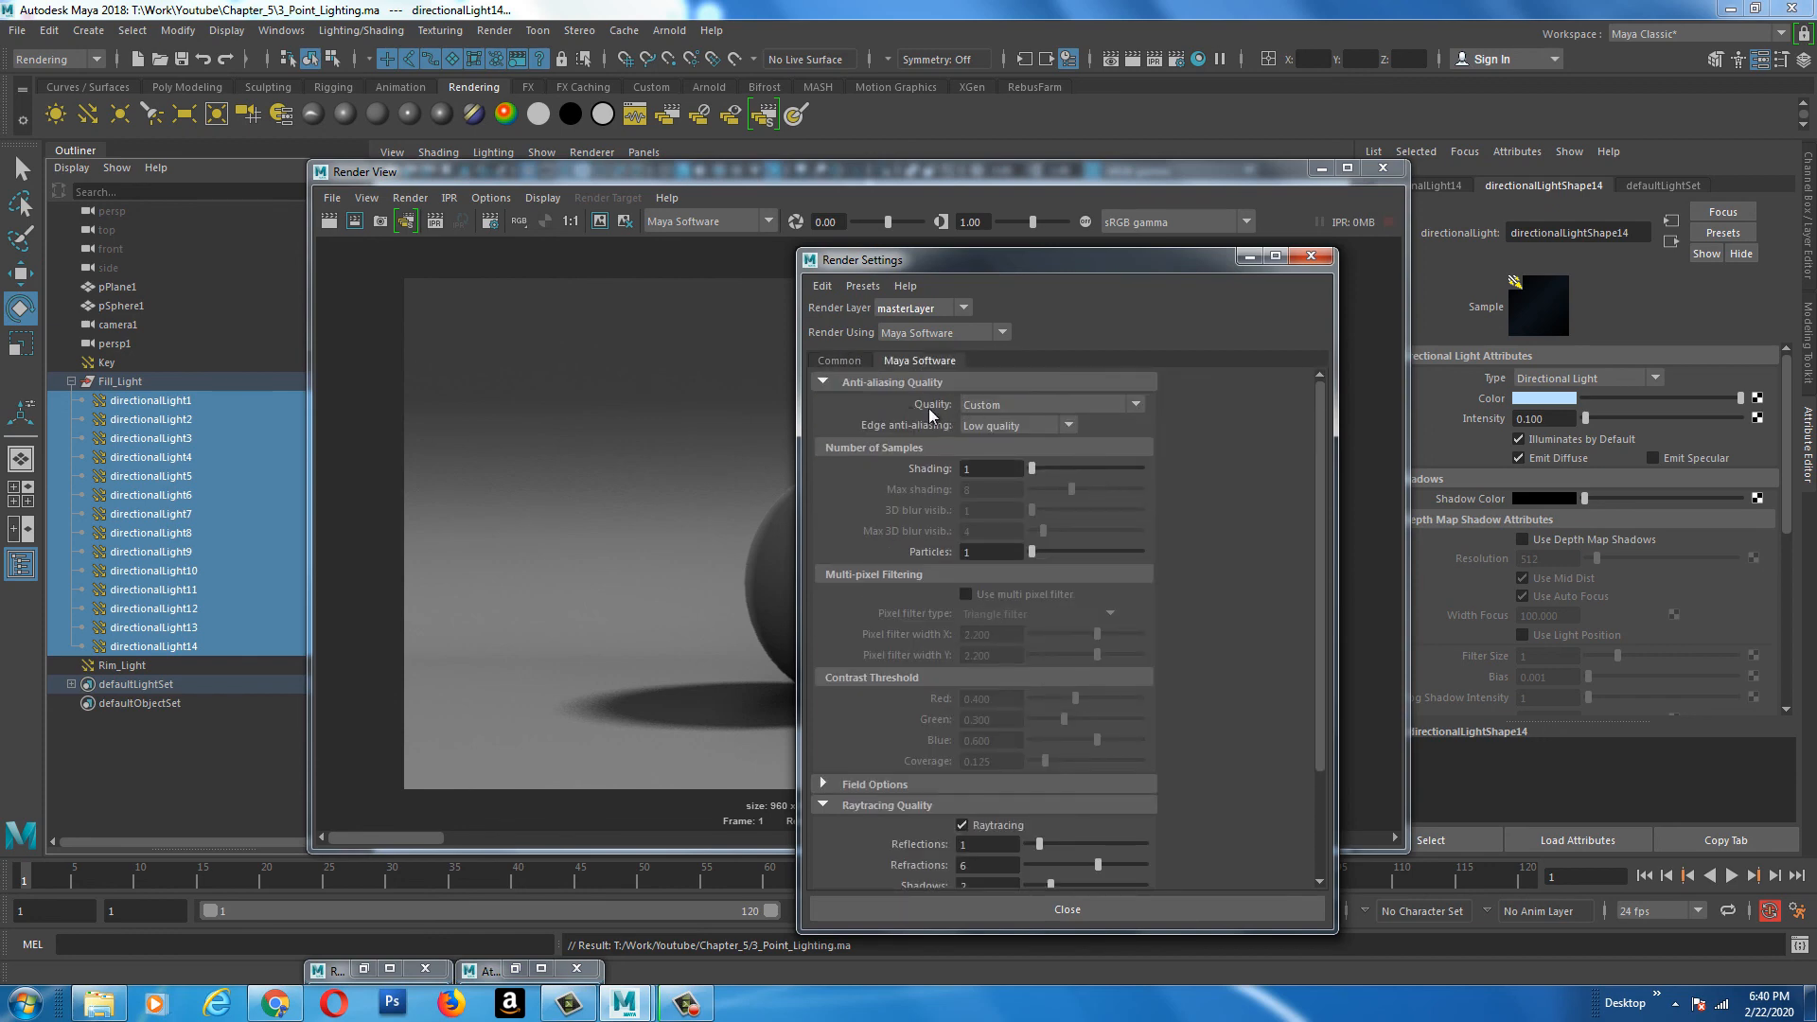
click(1033, 409)
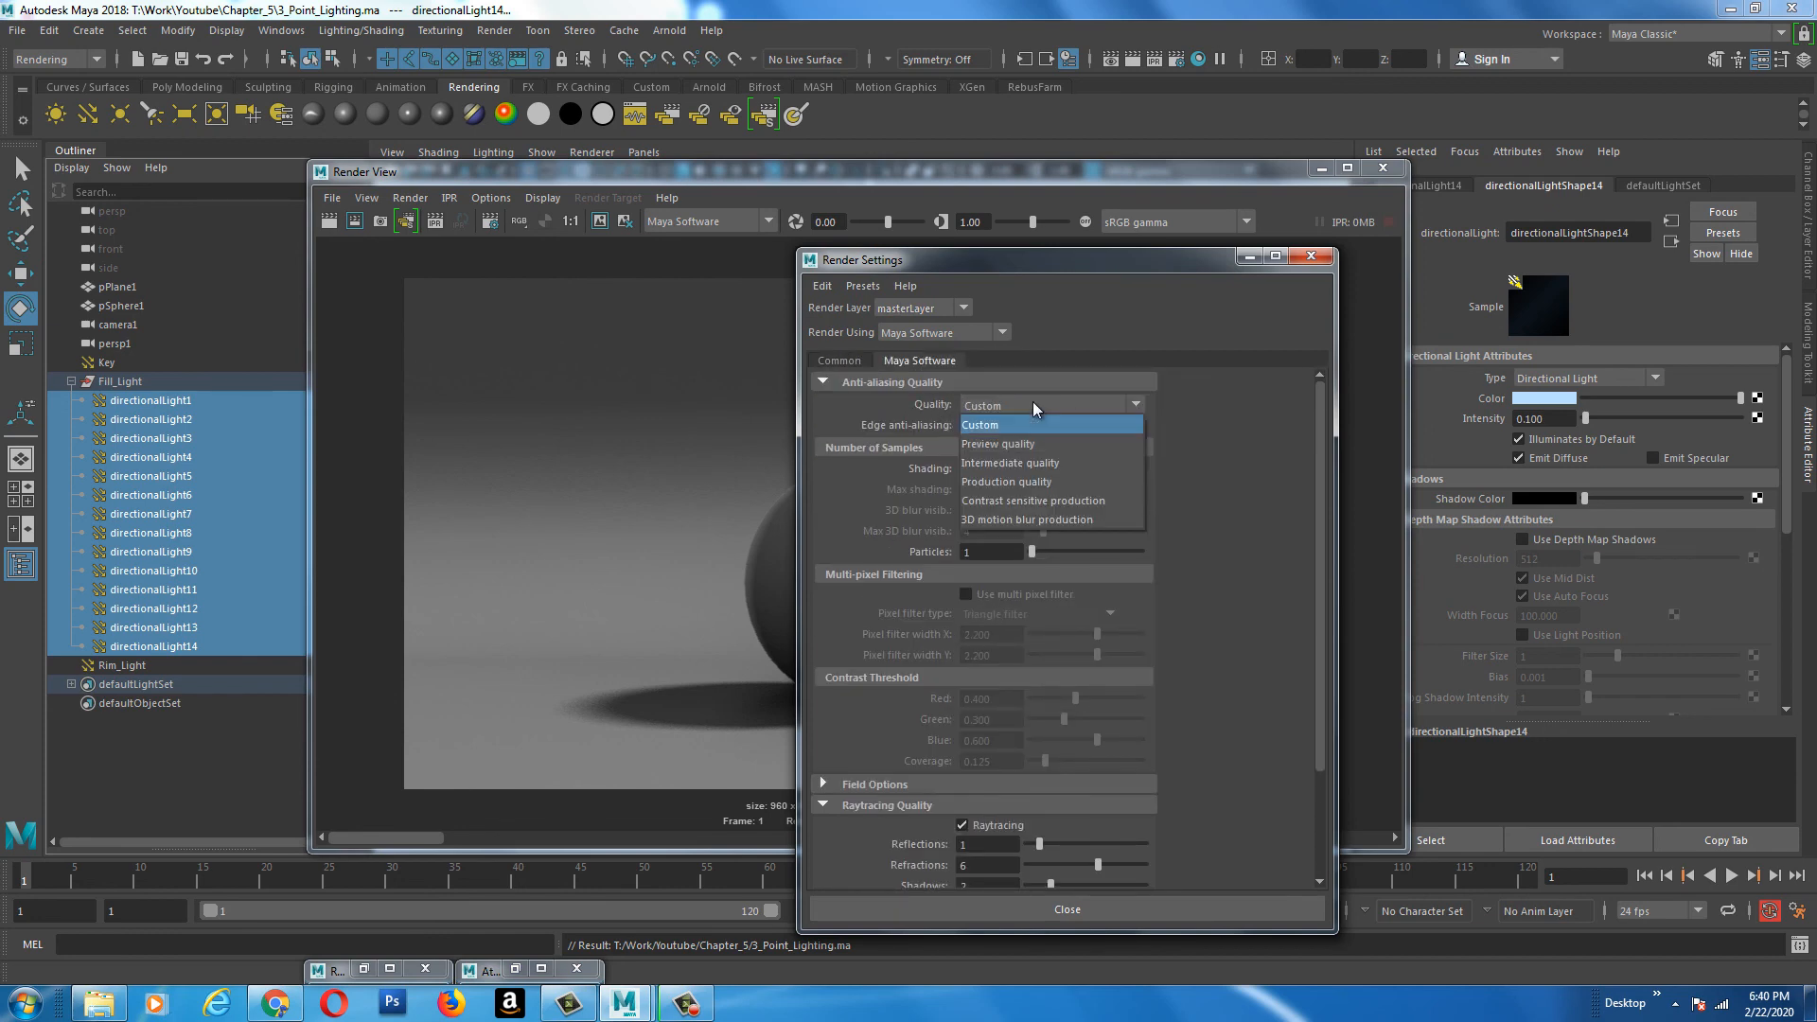
click(1029, 483)
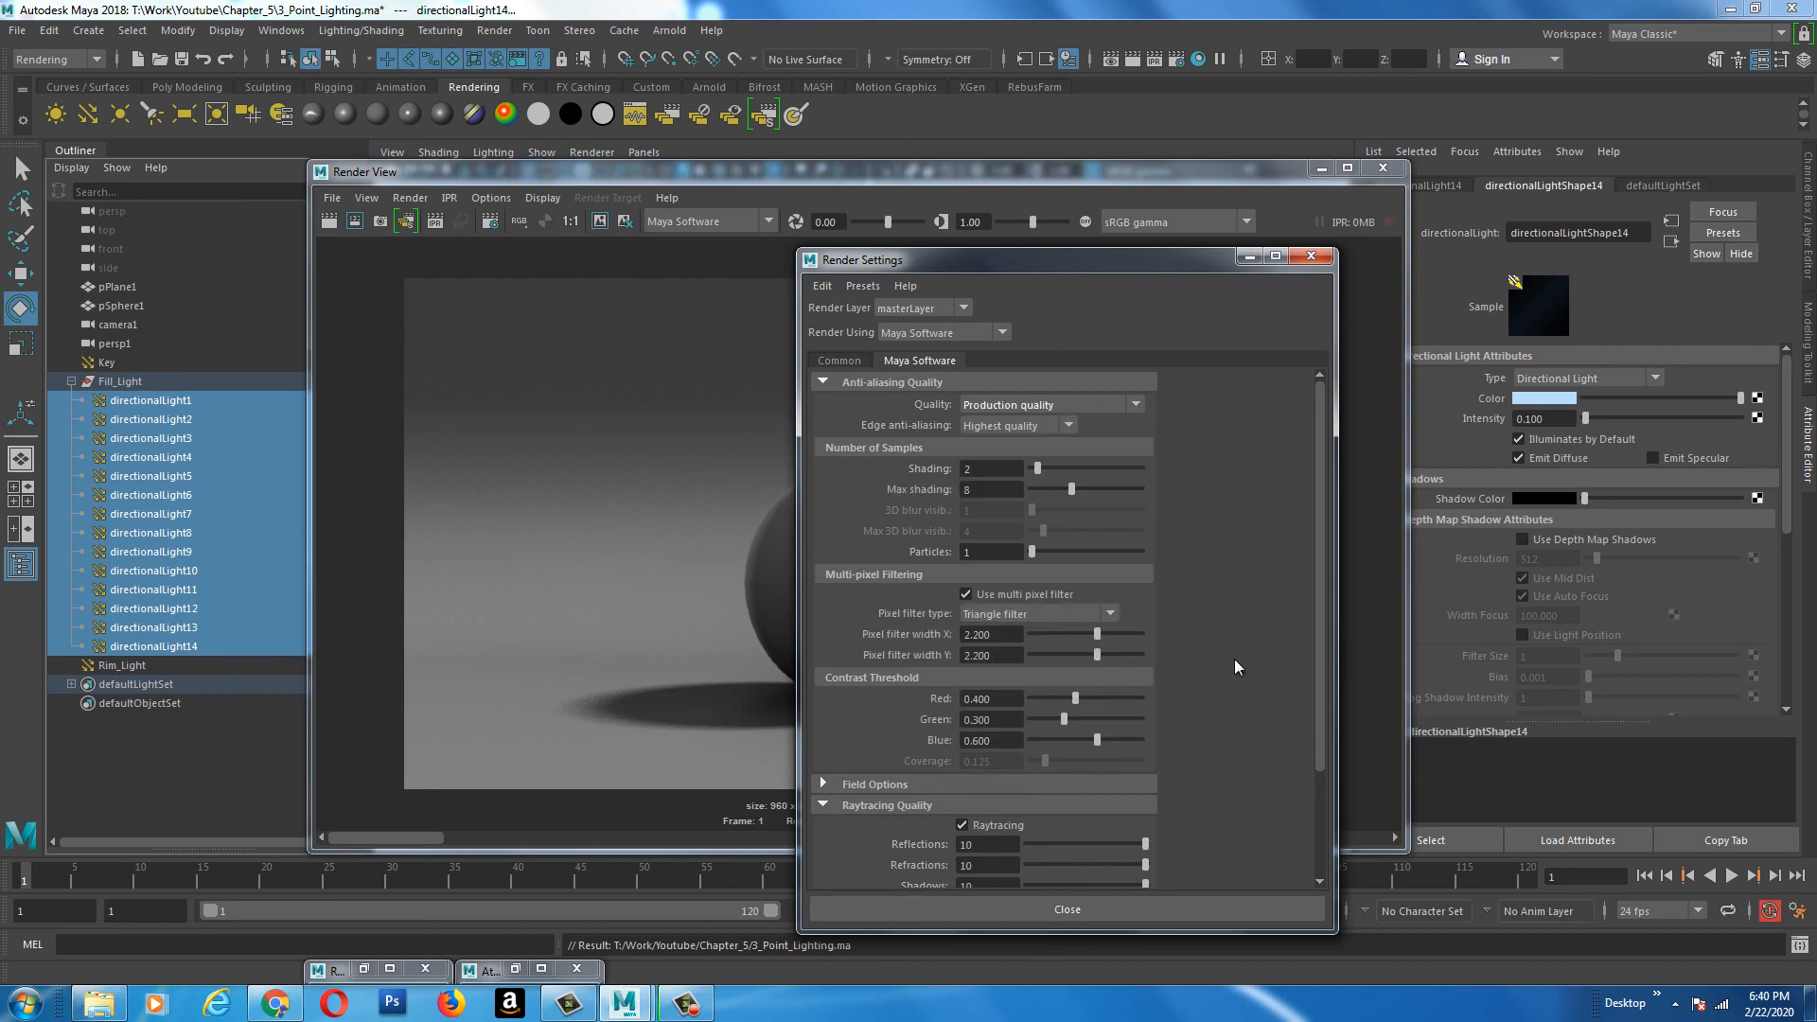
Review the anti-aliasing, multi-pixel filter, contrast threshold and raytracing values of the quality preset, moving Render Settings off the rendered sphere
drag(1325, 402, 1332, 533)
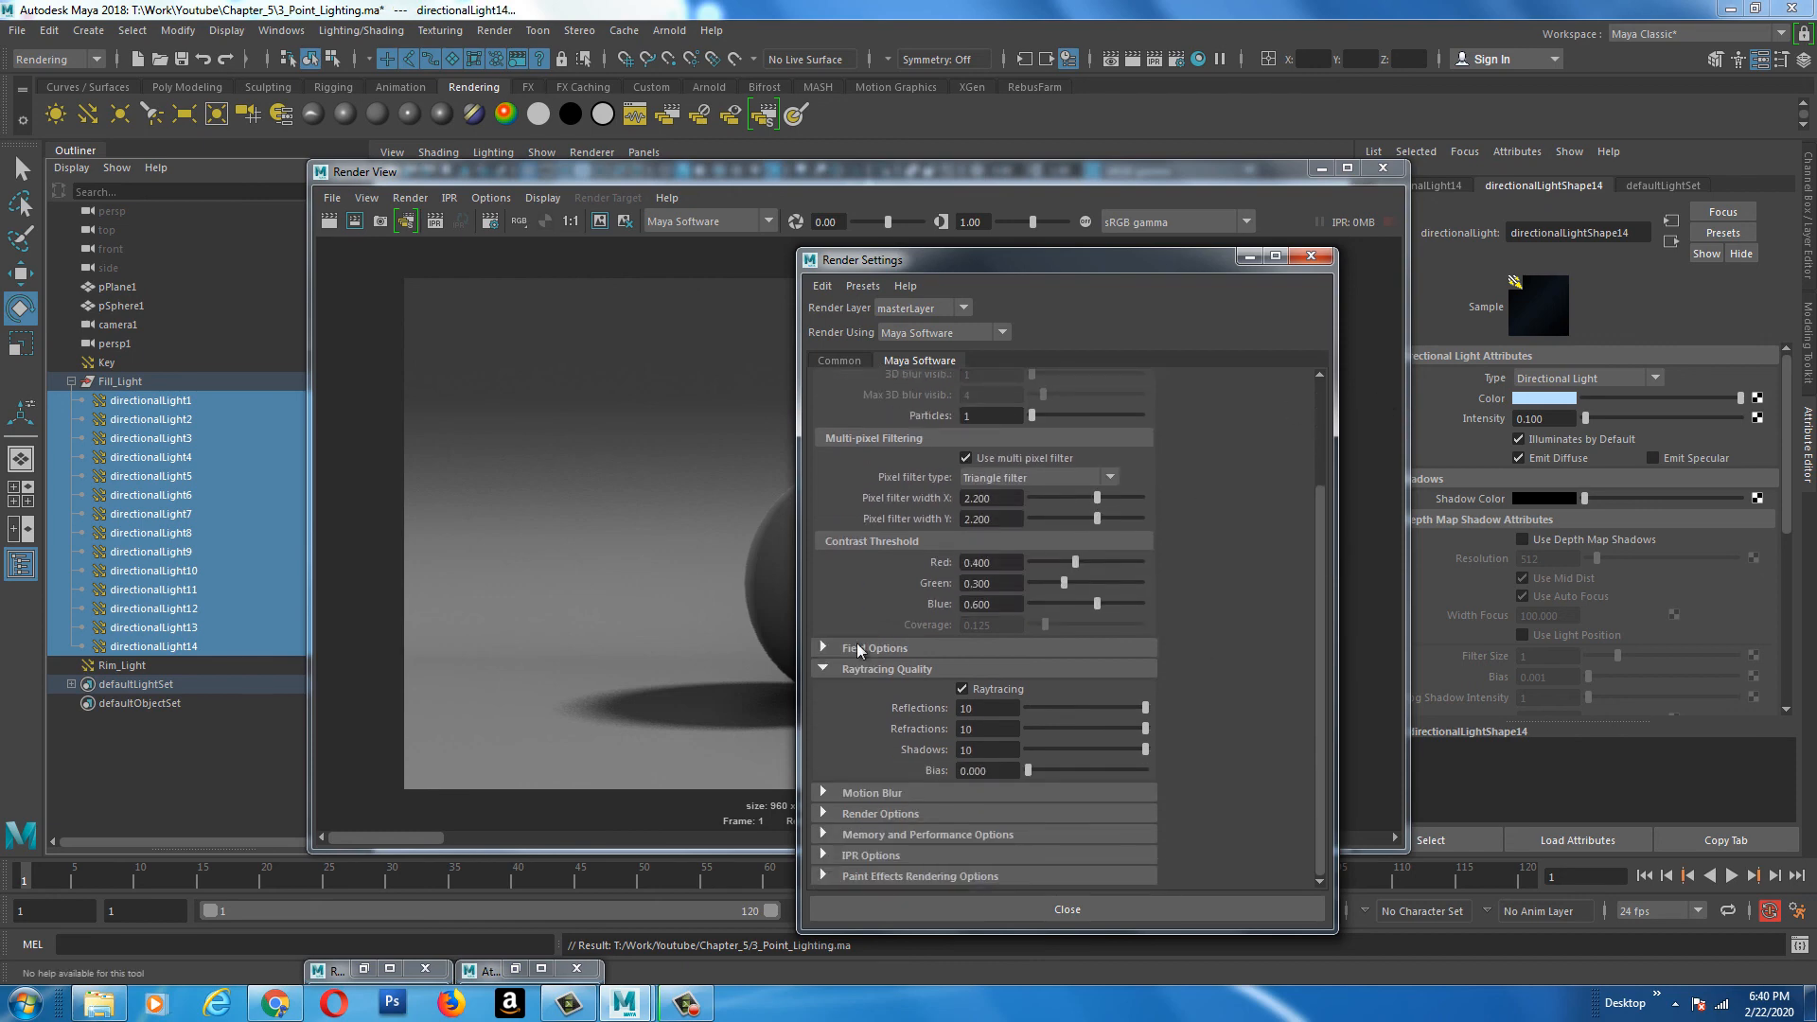
scroll(1325, 558, up, 3)
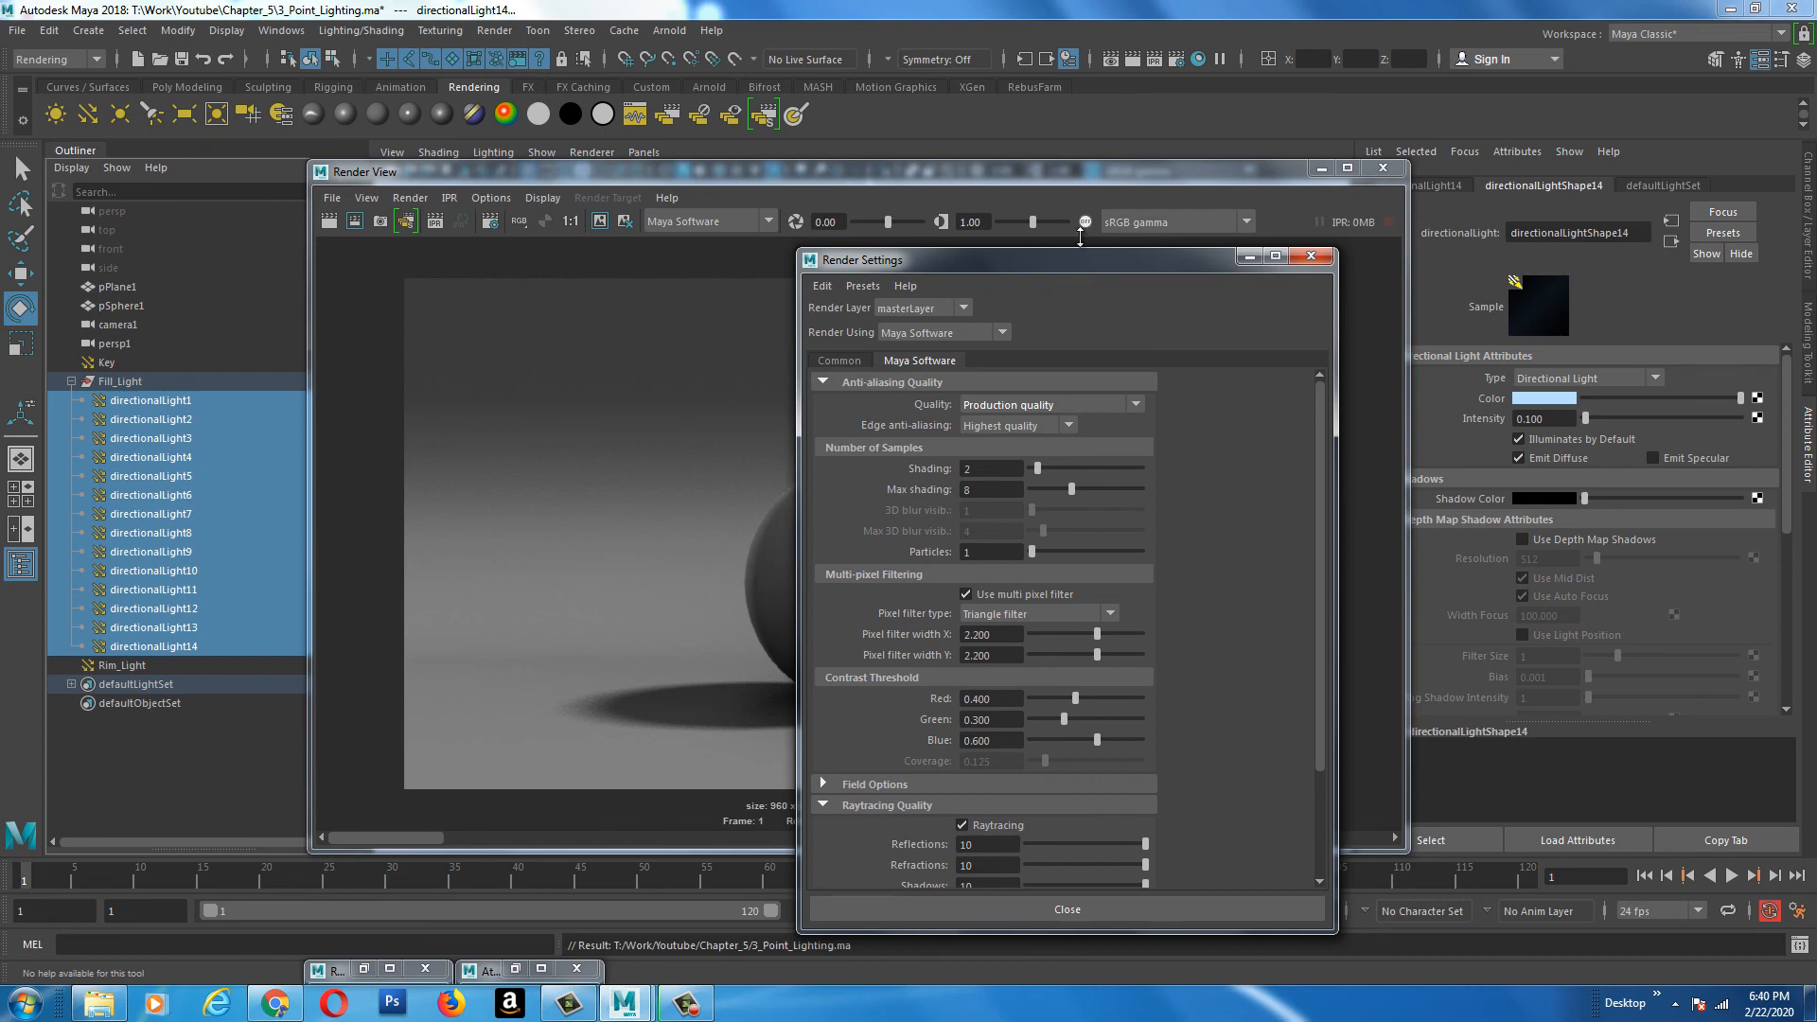
drag(1166, 264, 1337, 237)
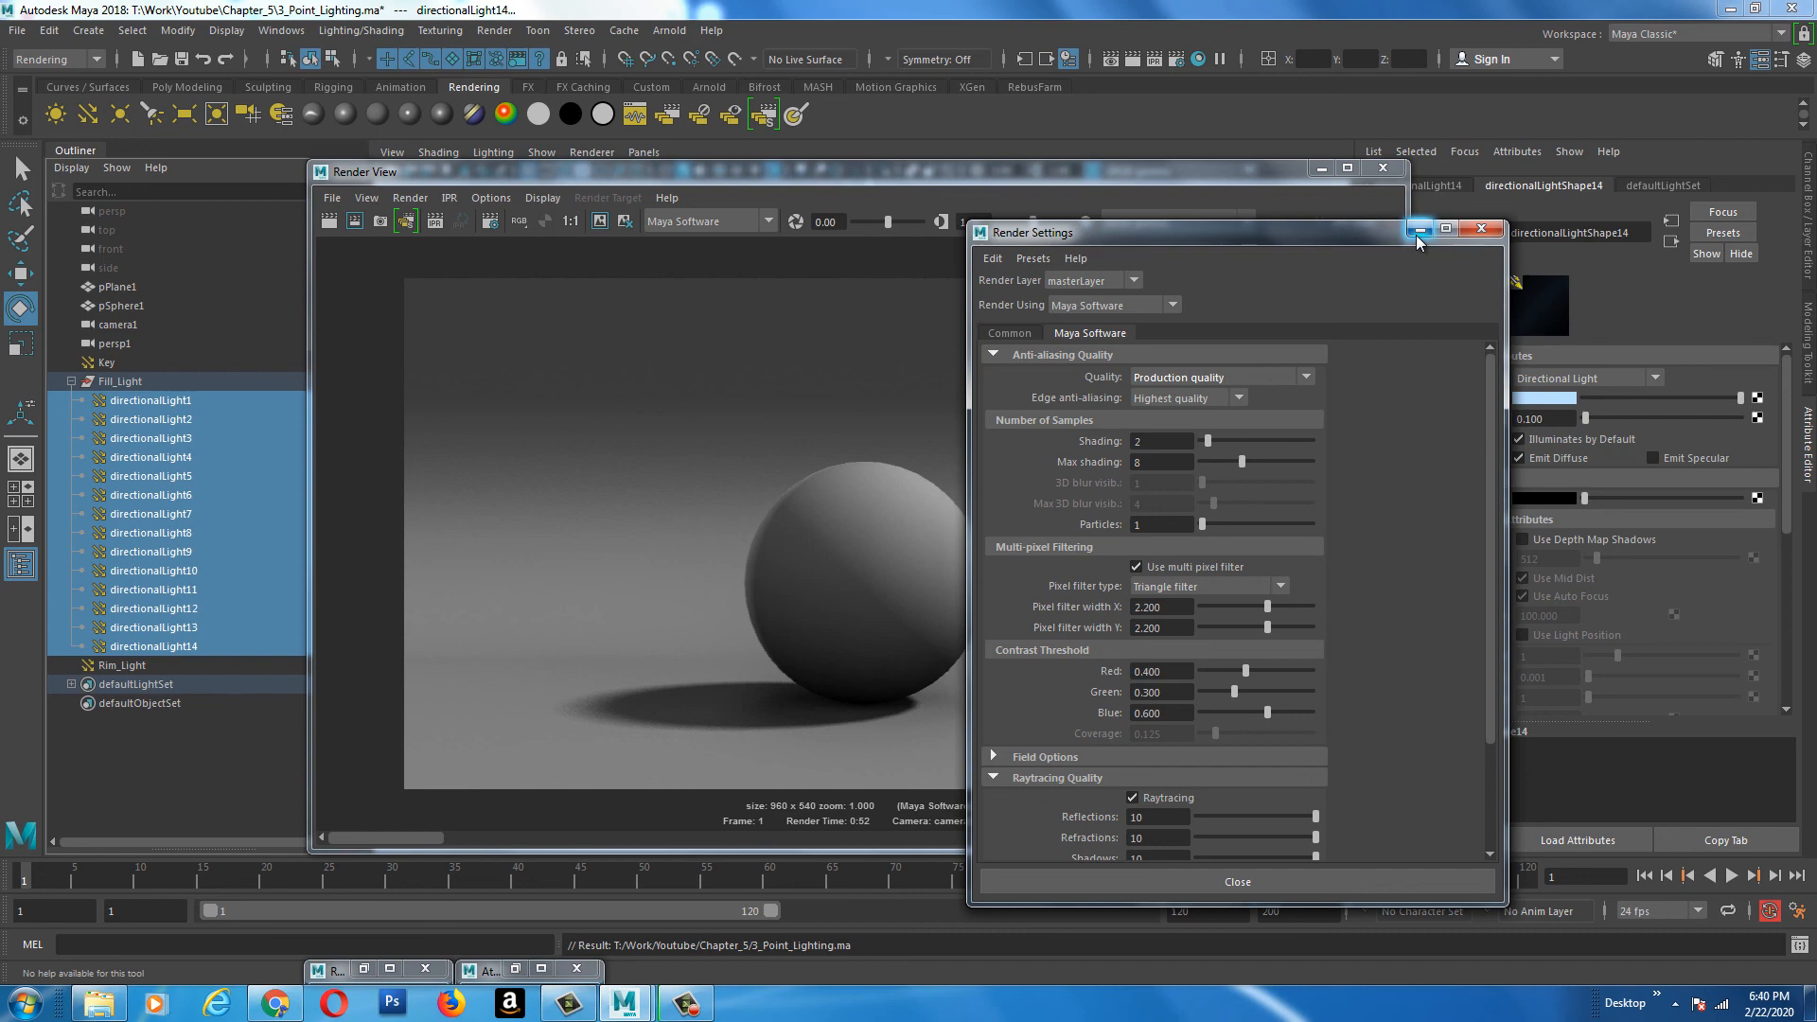
click(1216, 376)
click(1218, 461)
Minimize the Render Settings, maximize the Render View and render the frame from camera1 in Maya Software
click(1420, 229)
click(1346, 169)
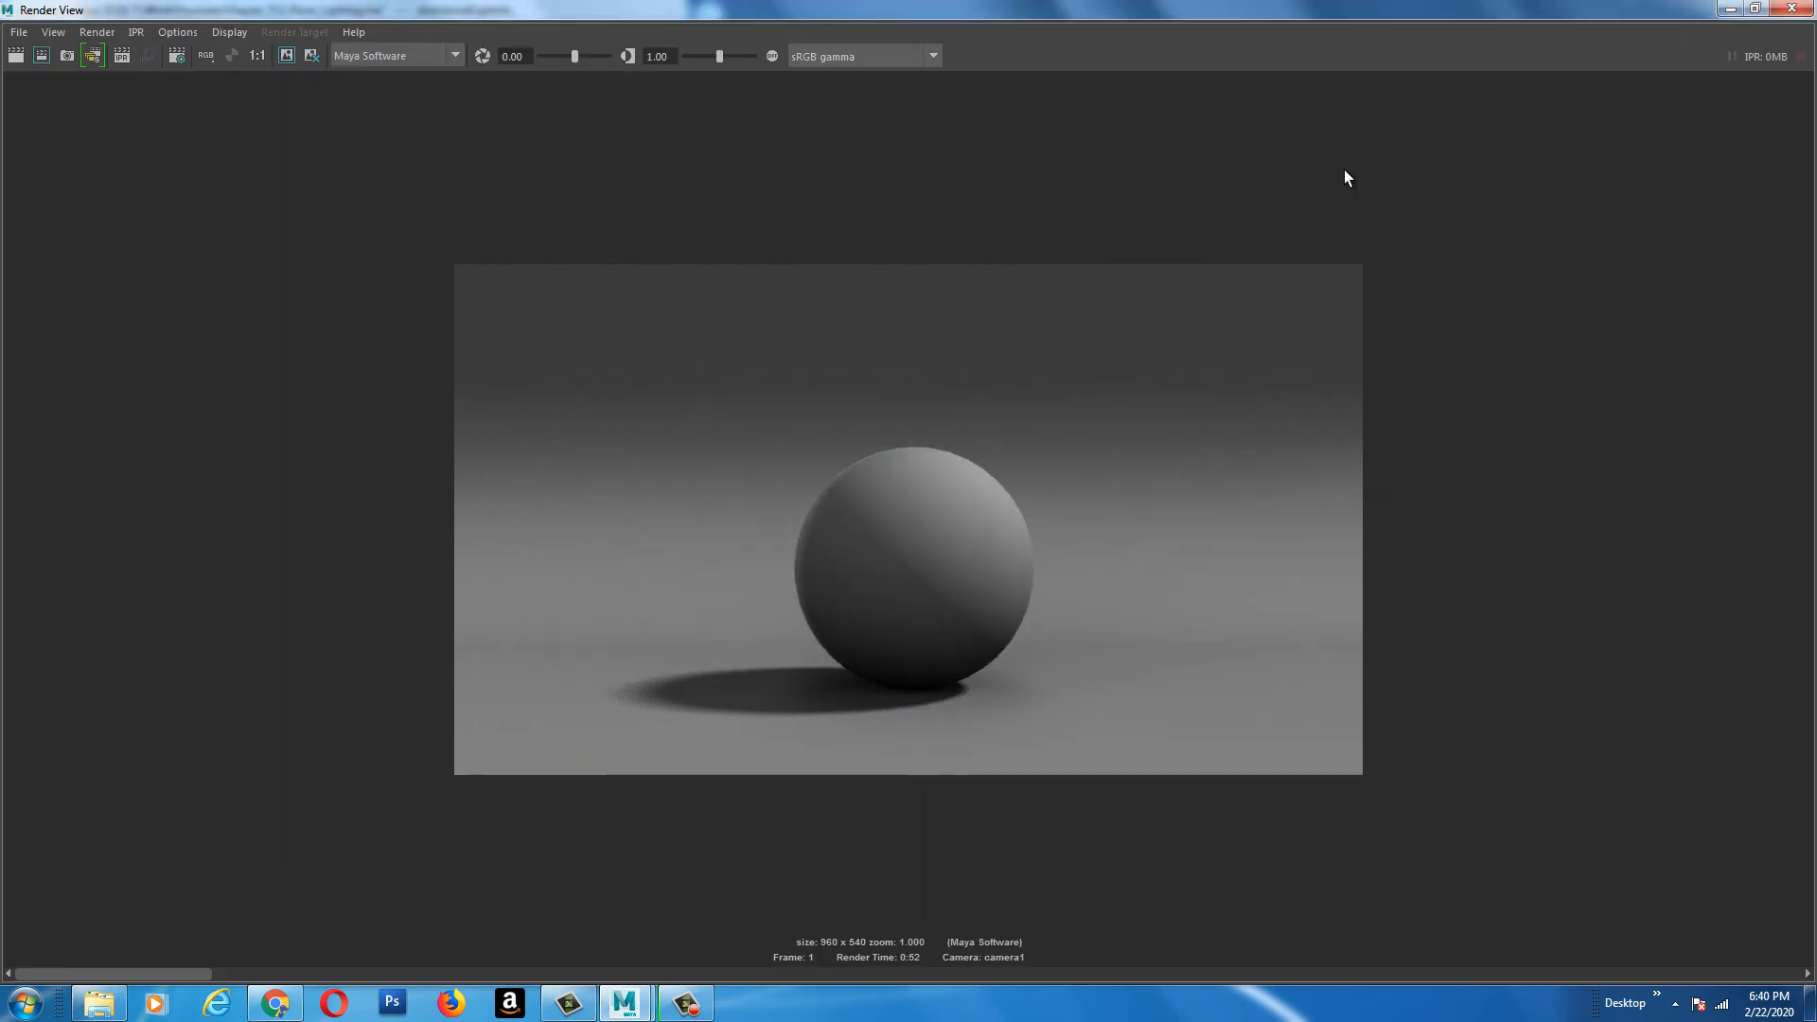
click(15, 57)
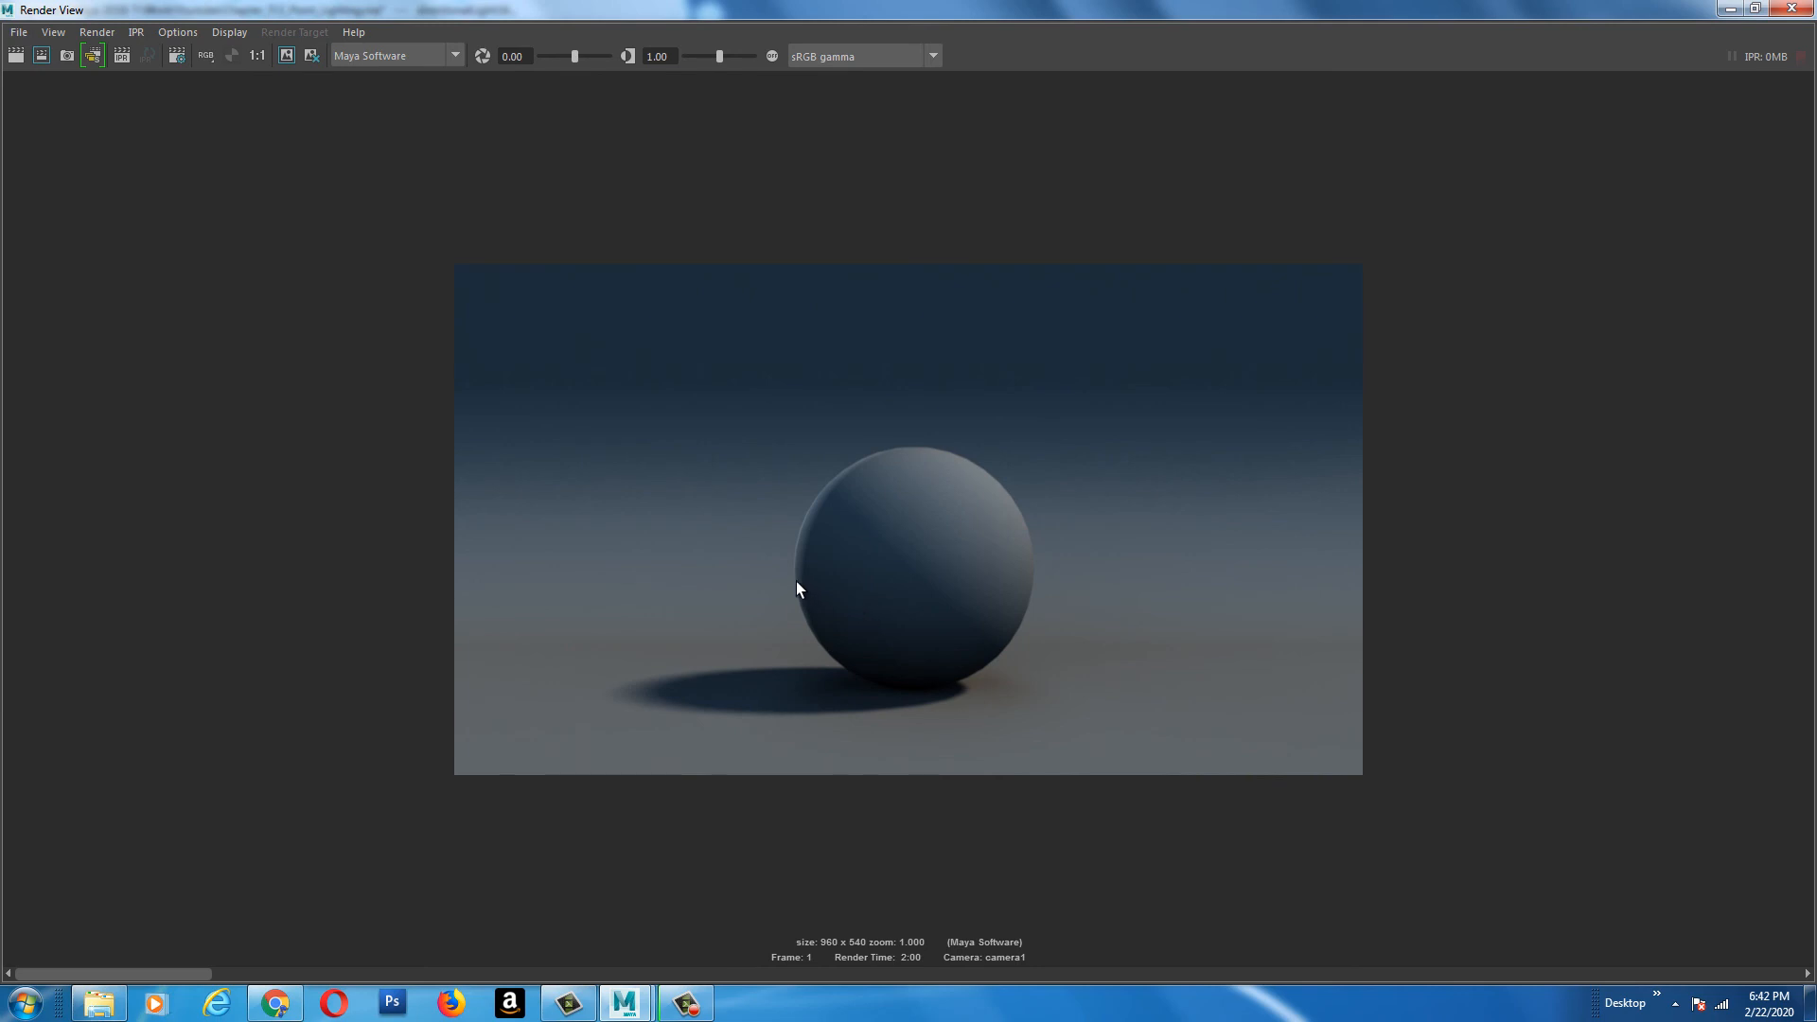
Compare the new blue-tinted render with the stored grey render, examining the sphere's edges up close
scroll(800, 581, up, 3)
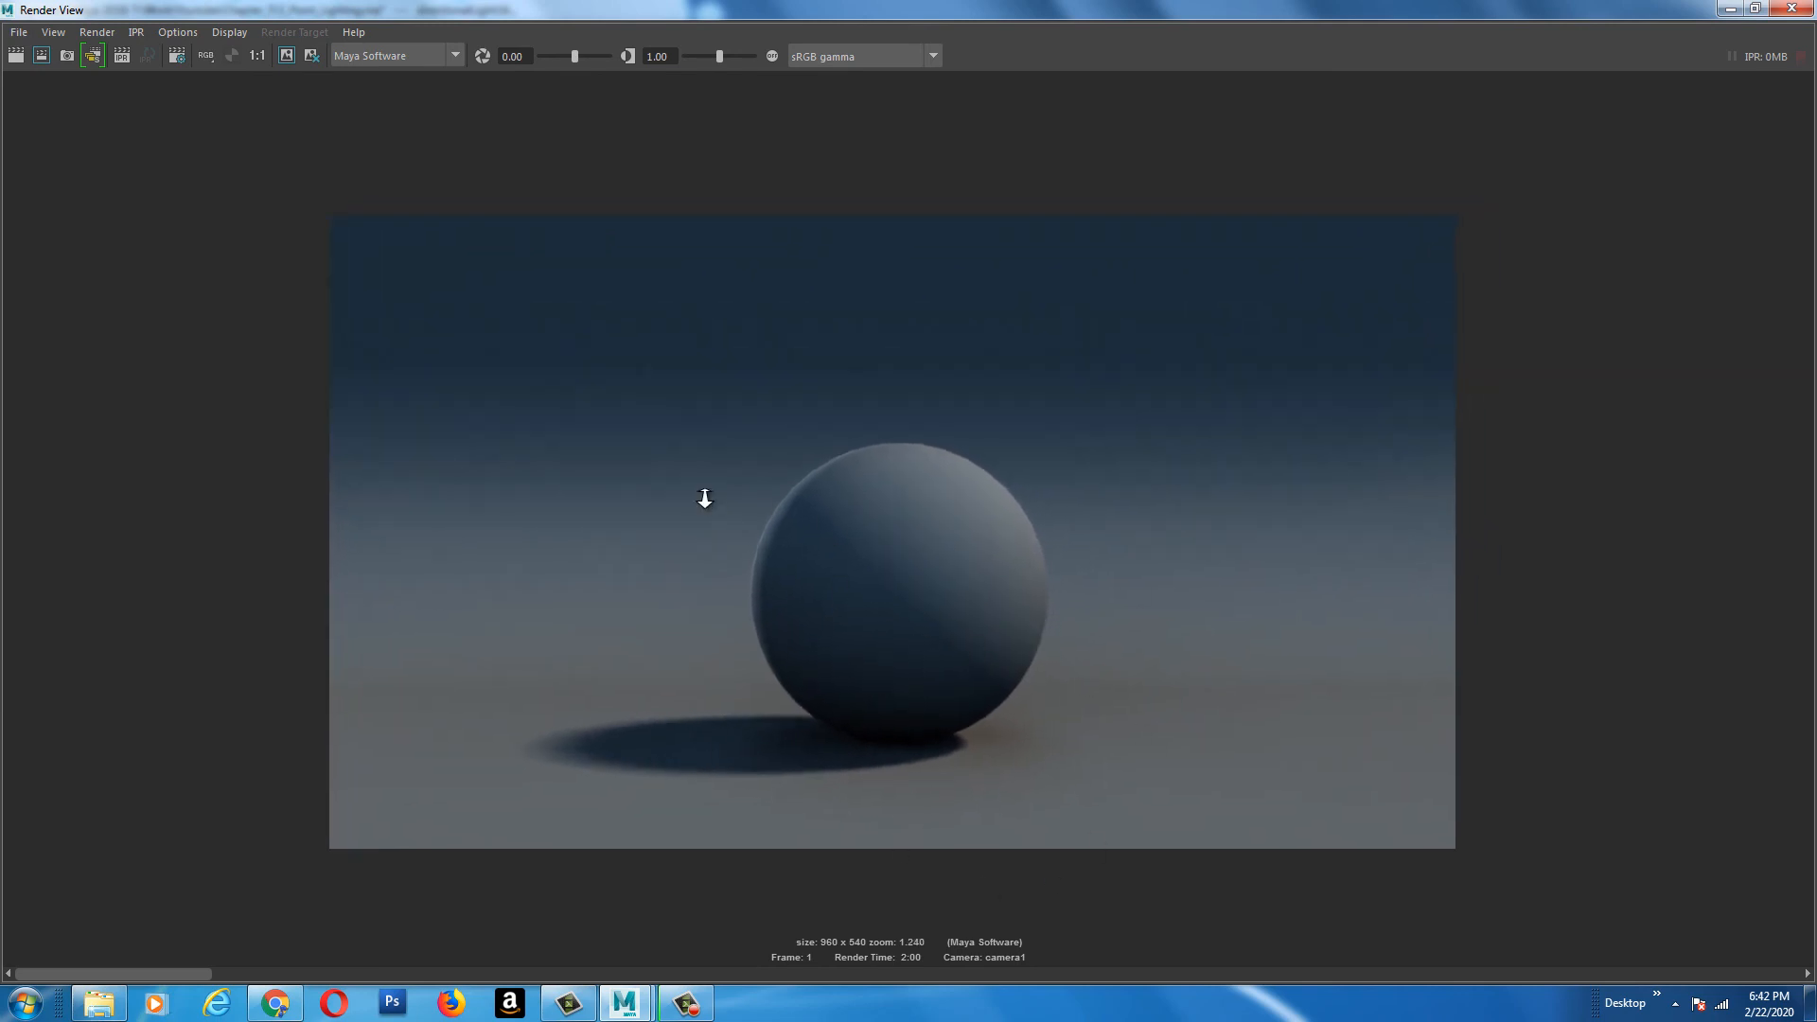
scroll(705, 495, up, 1)
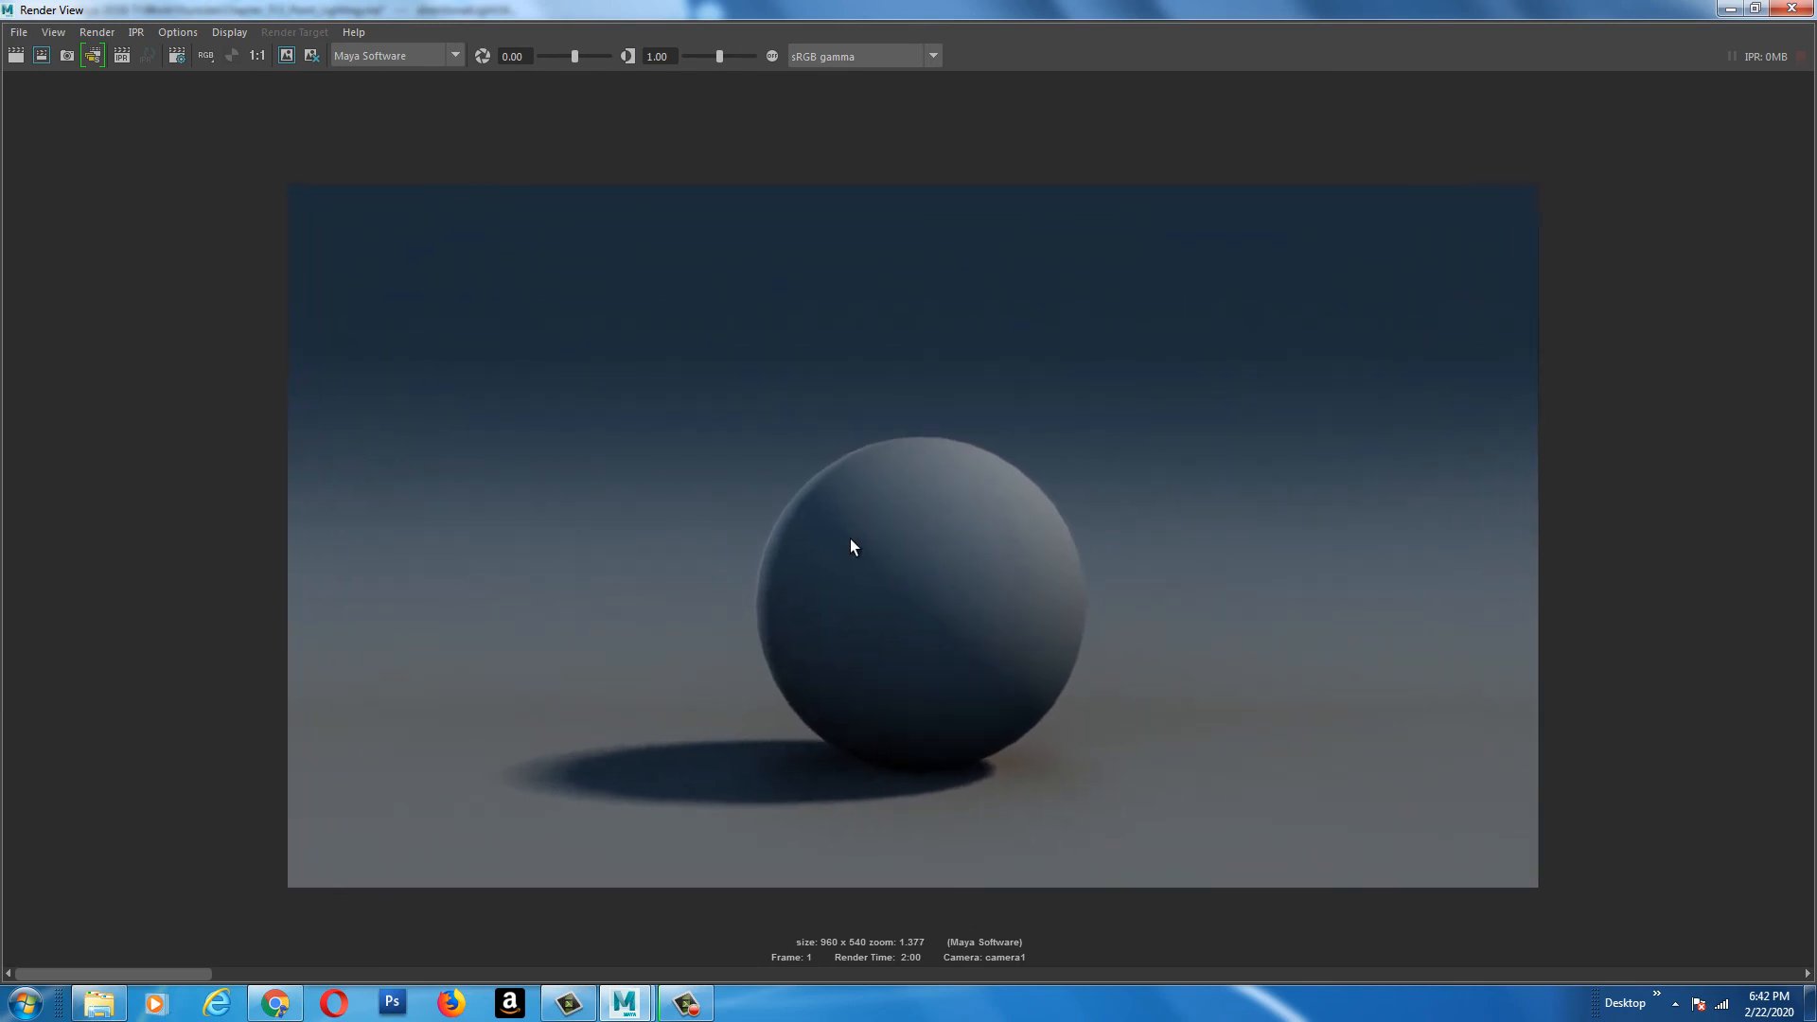
click(228, 975)
click(203, 974)
click(288, 973)
click(161, 974)
alt+right_drag(869, 493, 1131, 547)
alt+middle_drag(1131, 547, 752, 499)
alt+right_drag(753, 500, 1029, 595)
click(222, 976)
click(189, 977)
click(244, 975)
alt+right_drag(559, 360, 776, 488)
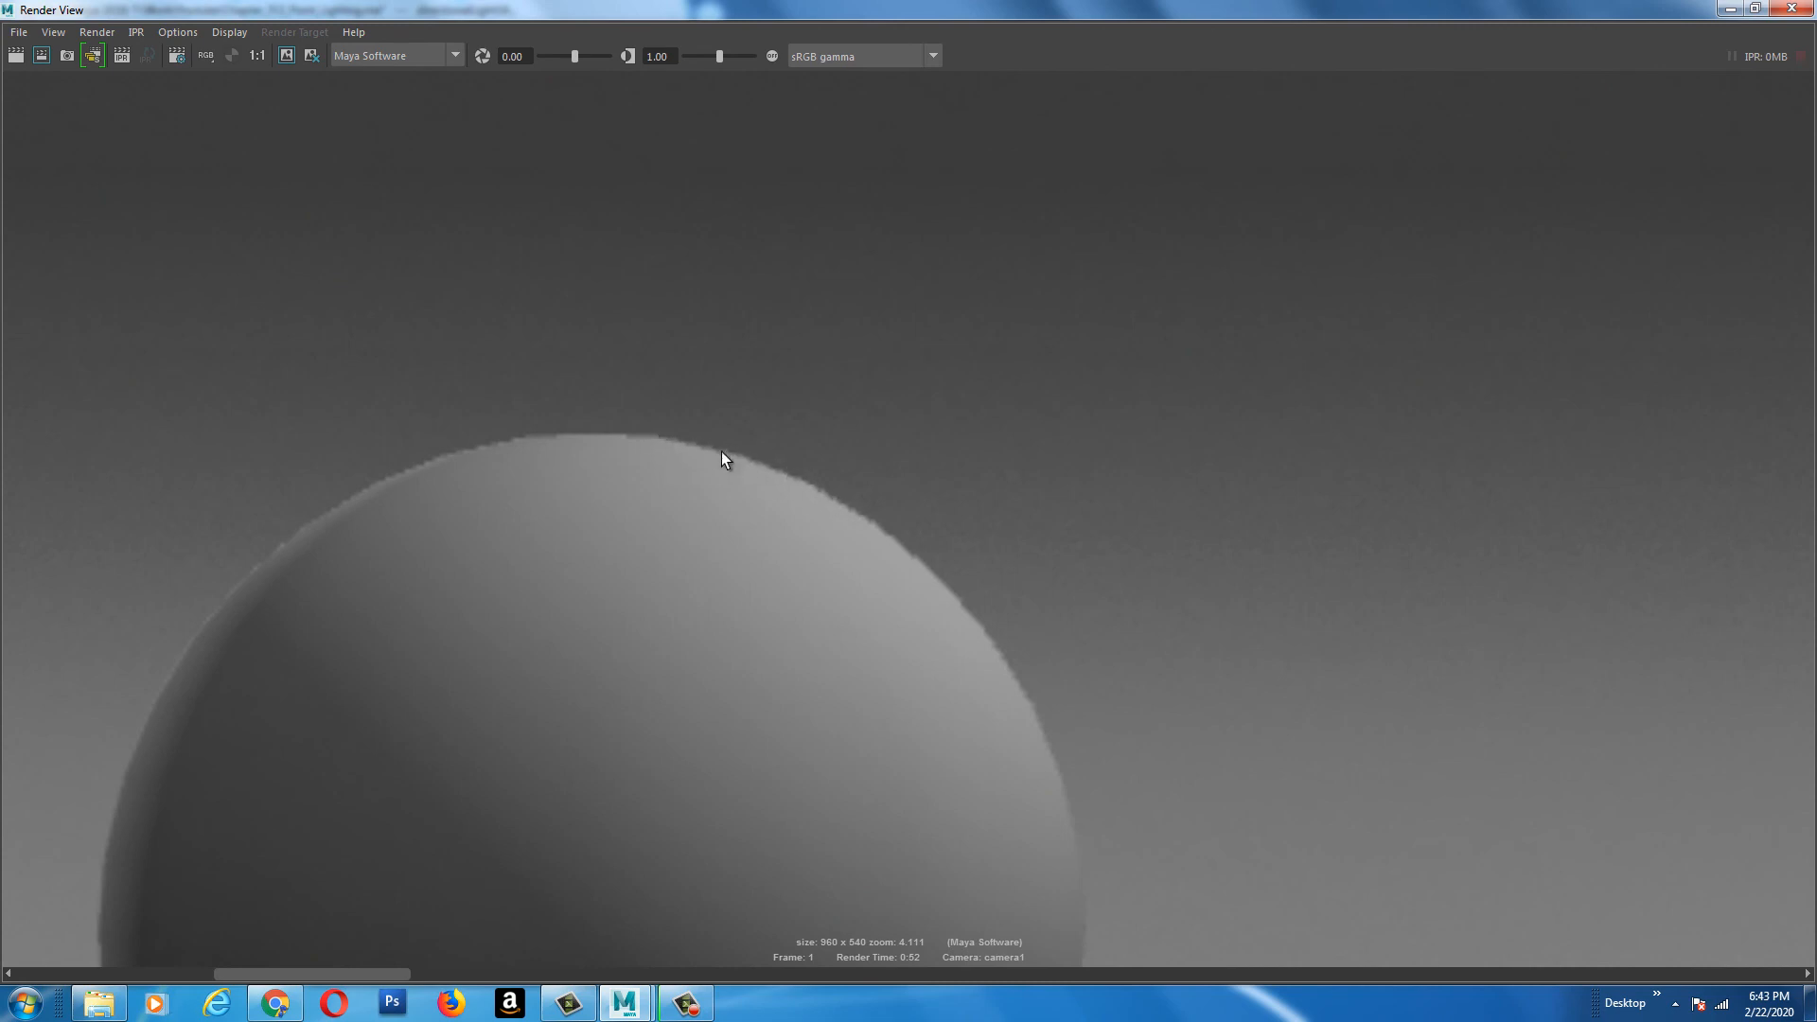
Return to the blue-tinted render and examine the sphere, its shadow and the backdrop with the whole image in view
drag(296, 975, 47, 949)
alt+right_drag(511, 564, 407, 530)
alt+middle_drag(531, 478, 625, 256)
alt+right_drag(714, 566, 654, 569)
alt+middle_drag(698, 540, 706, 523)
alt+right_drag(597, 542, 516, 540)
alt+right_drag(662, 549, 588, 540)
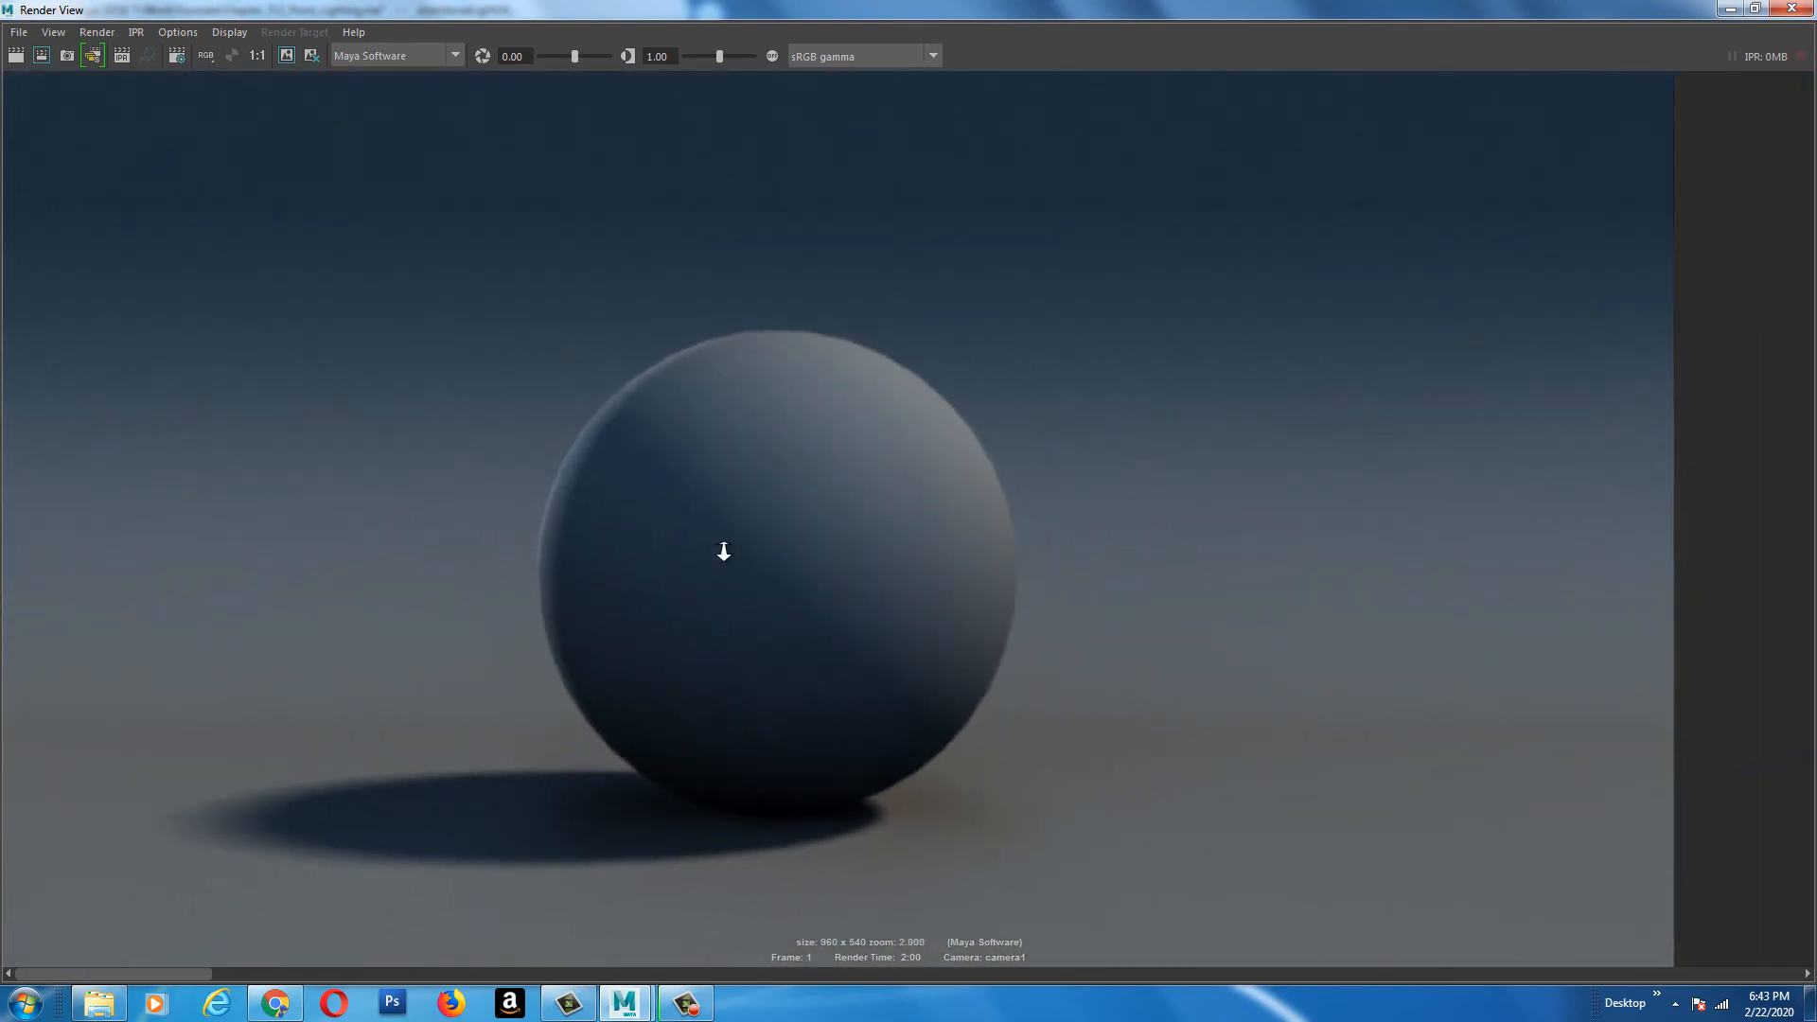
alt+right_drag(770, 539, 636, 531)
alt+middle_drag(637, 531, 791, 548)
alt+right_drag(791, 548, 723, 560)
alt+middle_drag(723, 559, 703, 586)
alt+right_drag(708, 584, 666, 574)
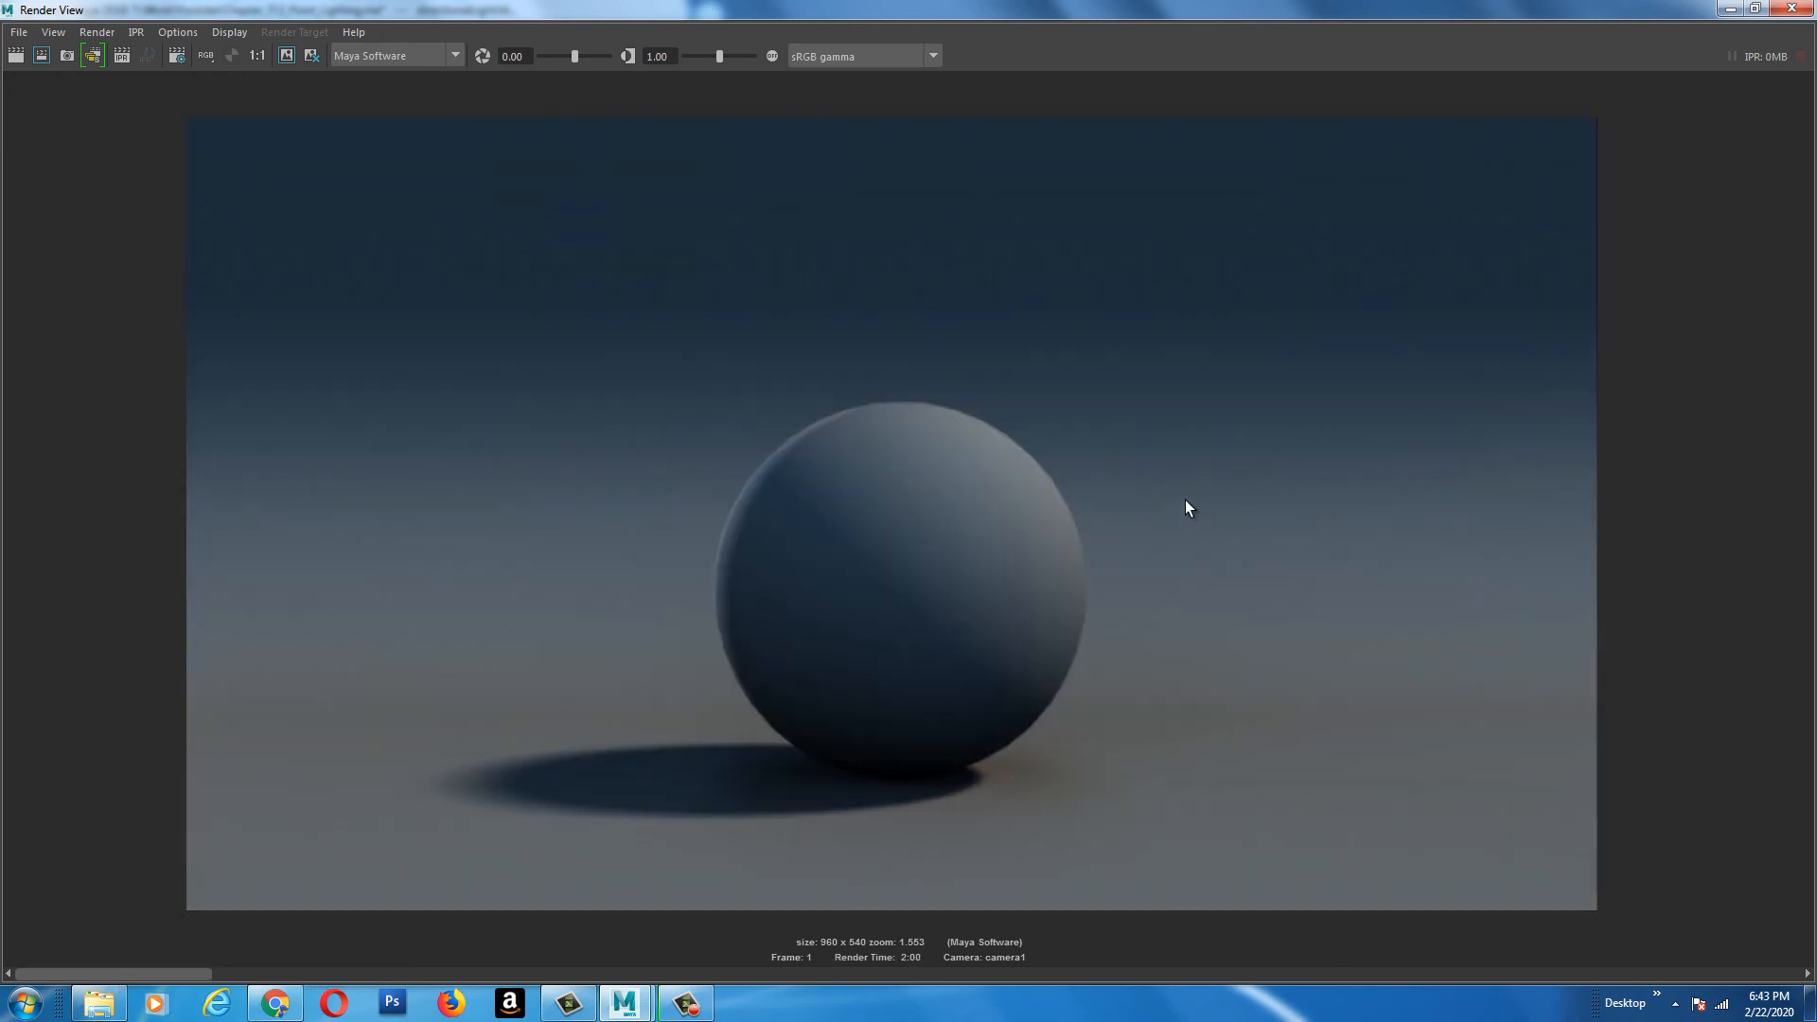
alt+middle_drag(1184, 506, 1139, 511)
alt+right_drag(1140, 512, 1113, 521)
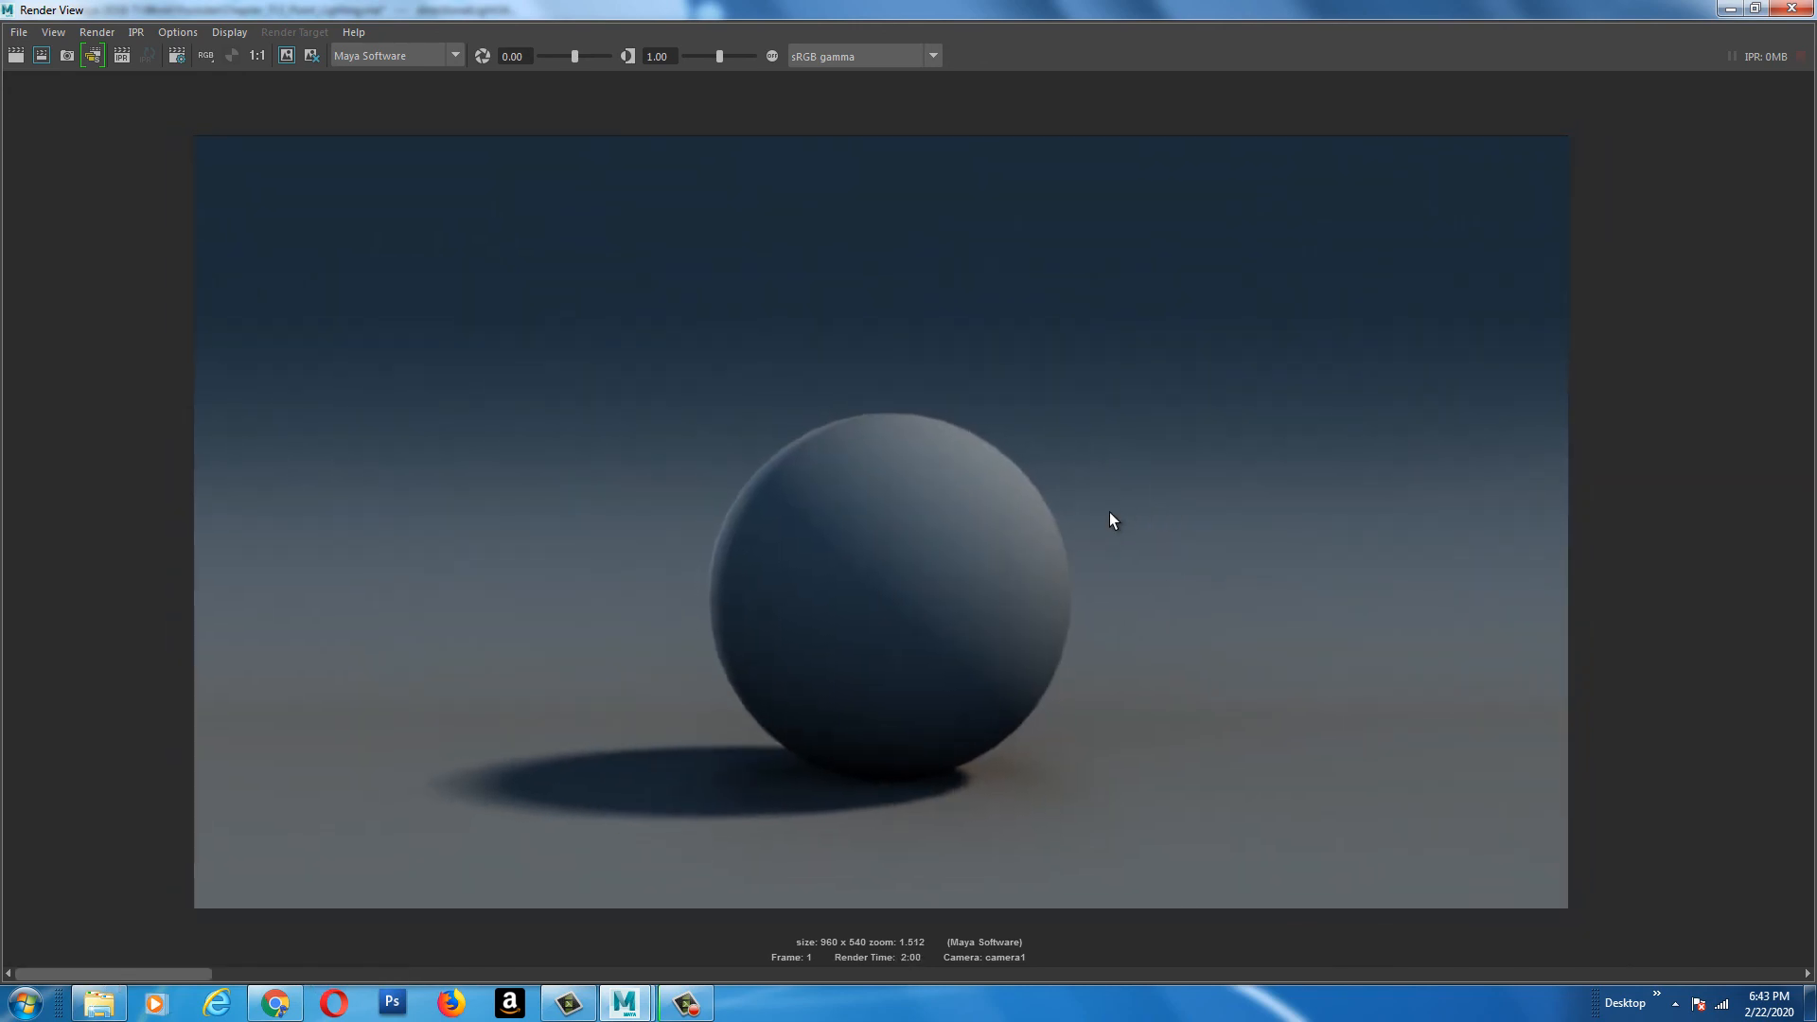